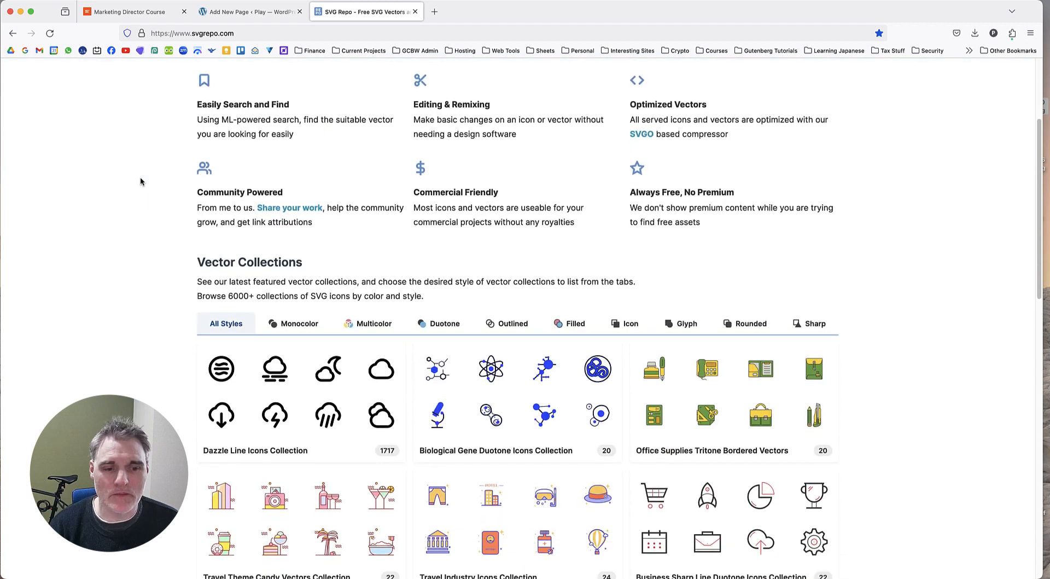
# Review the SVG Repo home page, the Marketing Director Course reference page and the WordPress draft's row and column structure.
pyautogui.scroll(5, 140, 183)
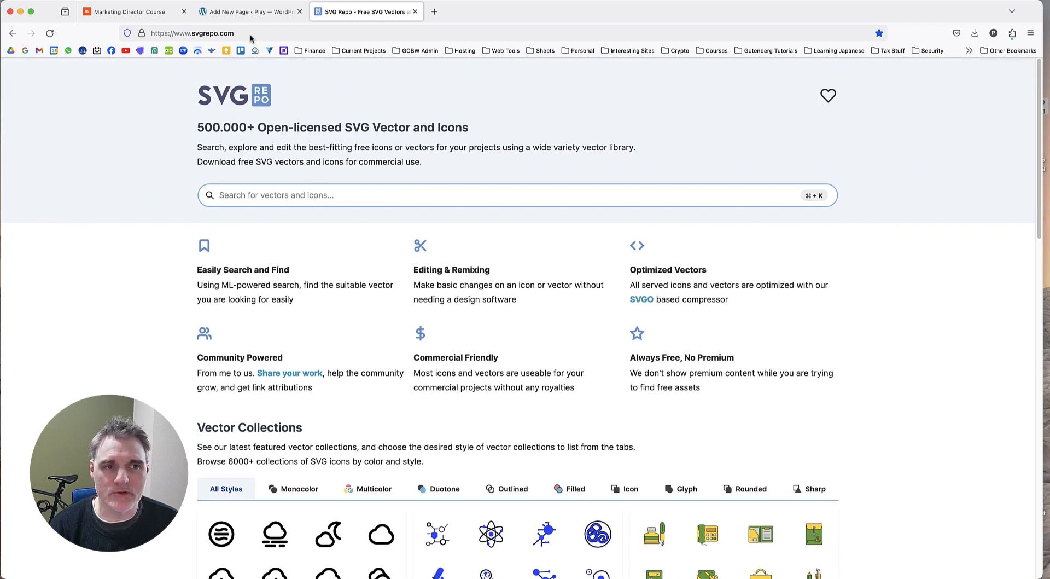
pyautogui.click(354, 197)
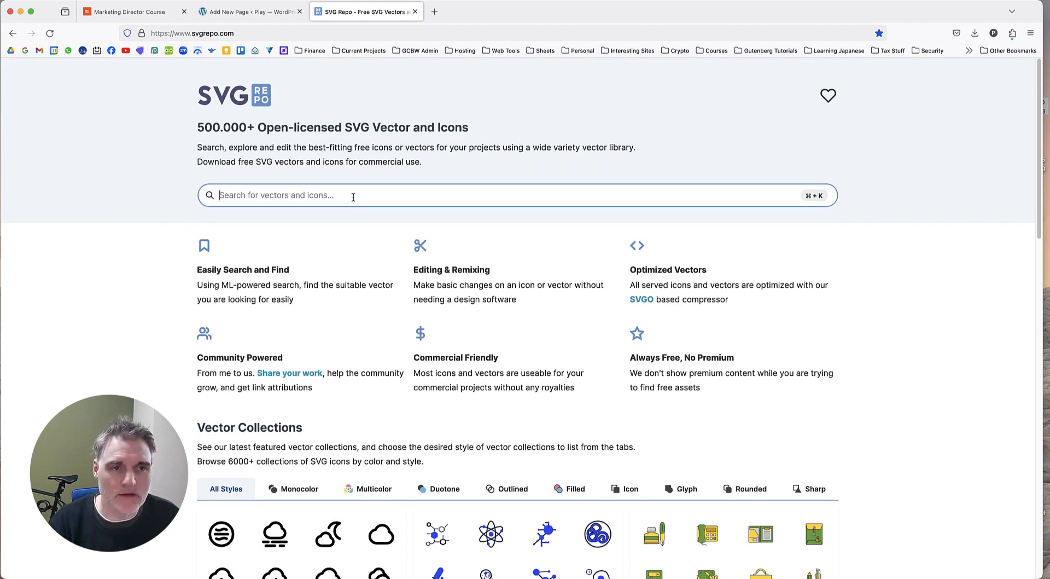
pyautogui.click(155, 15)
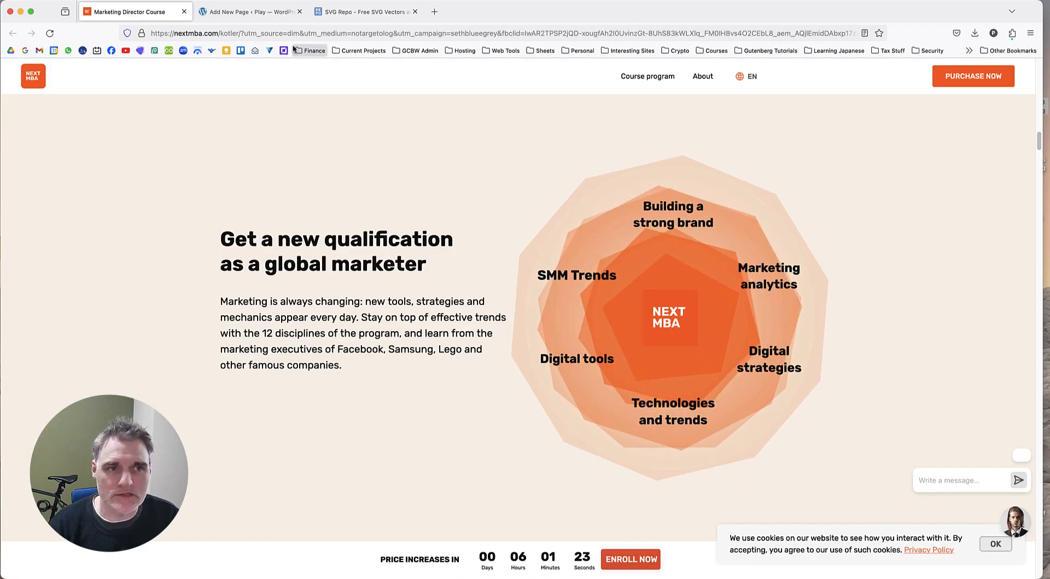
pyautogui.click(269, 18)
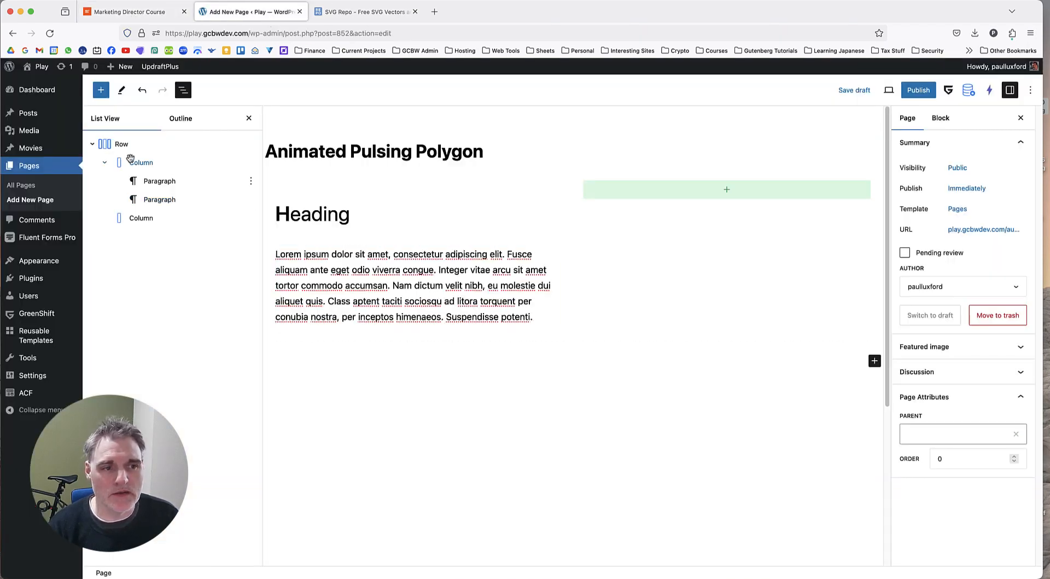
pyautogui.click(92, 144)
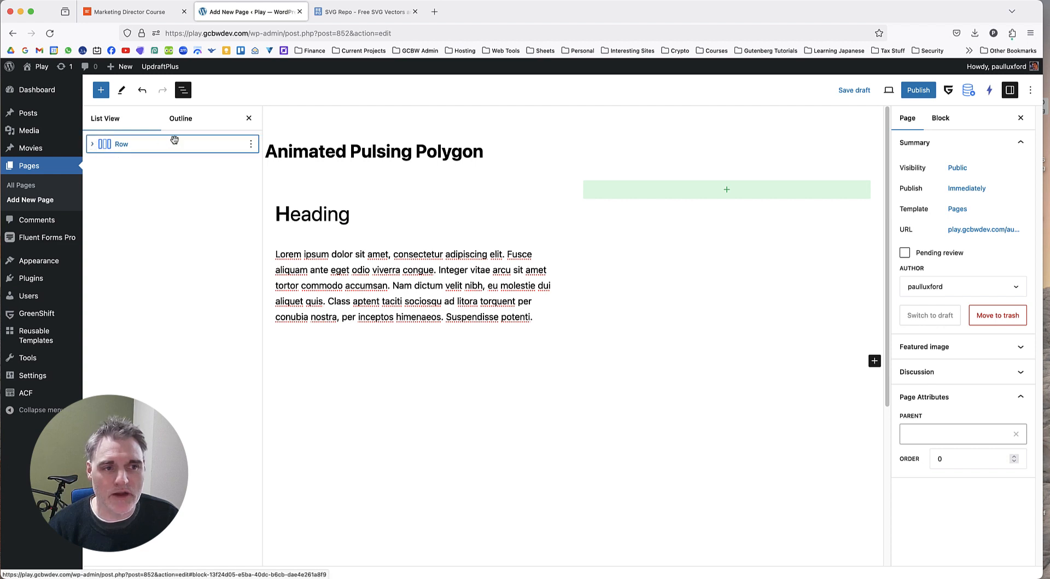
pyautogui.click(93, 144)
pyautogui.click(104, 163)
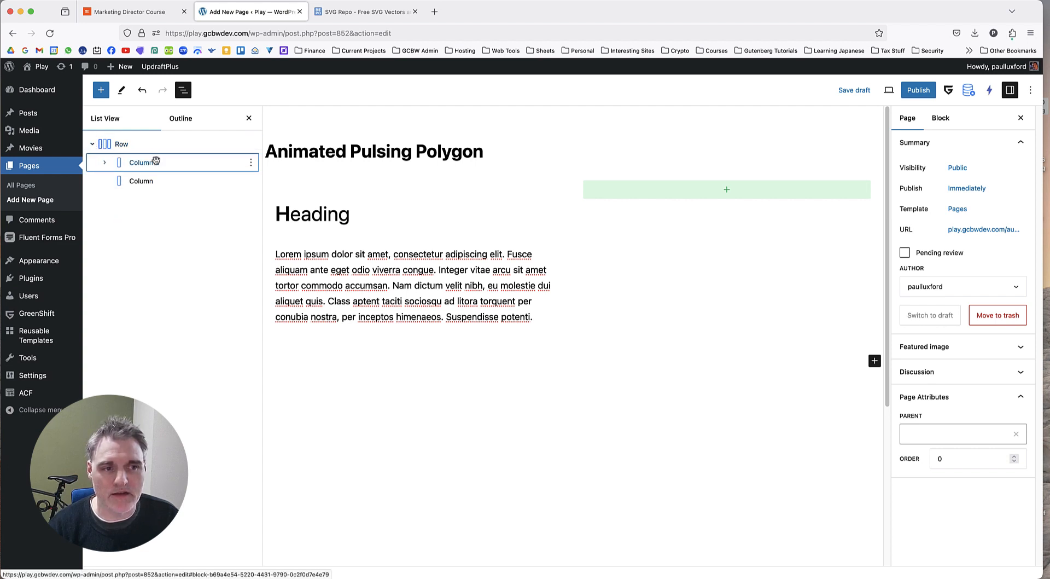
pyautogui.click(214, 141)
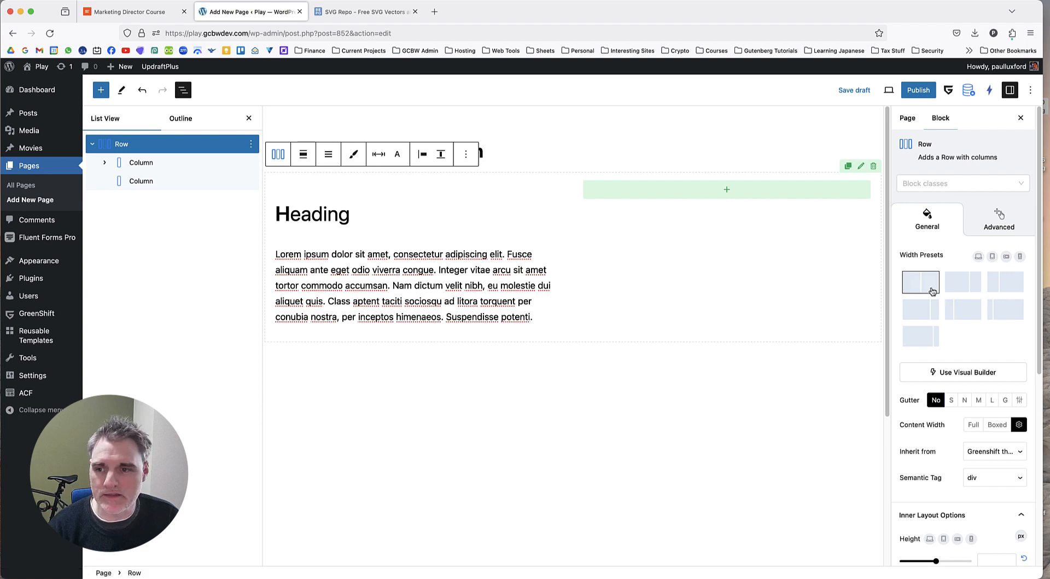
# Compare the reference page's heading, paragraph and layered polygon graphic with the two-column layout of the WordPress draft.
pyautogui.click(317, 6)
pyautogui.click(122, 13)
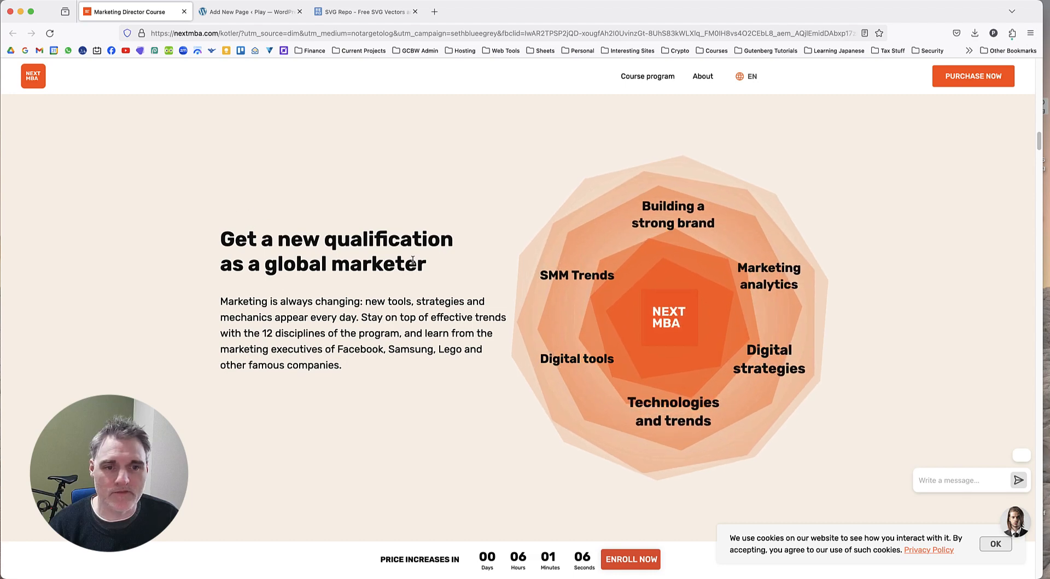
pyautogui.moveTo(428, 265); pyautogui.dragTo(235, 239)
pyautogui.tripleClick(284, 333)
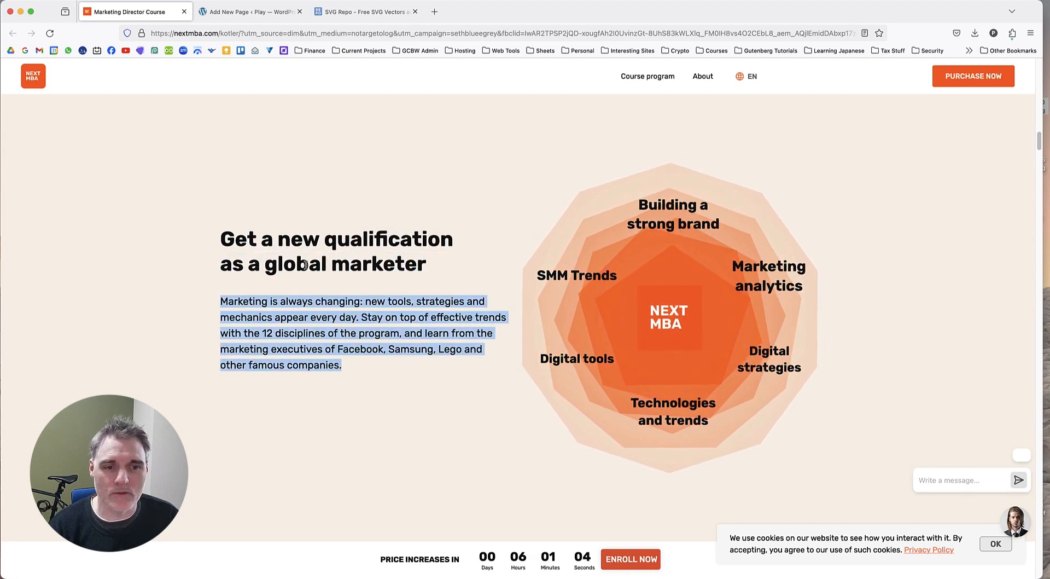
pyautogui.hotkey('ctrl', 'Tab')
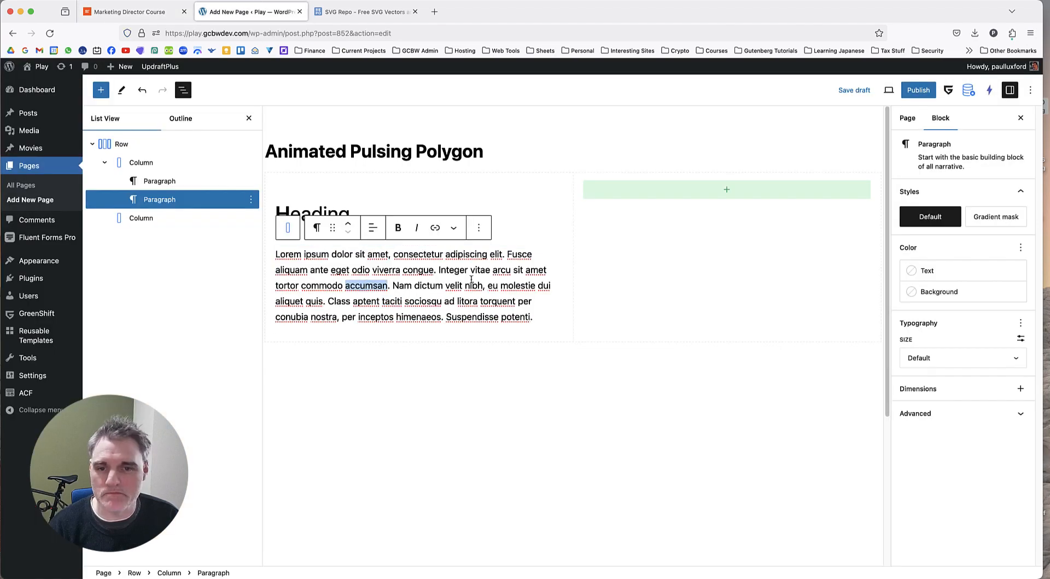
pyautogui.click(481, 379)
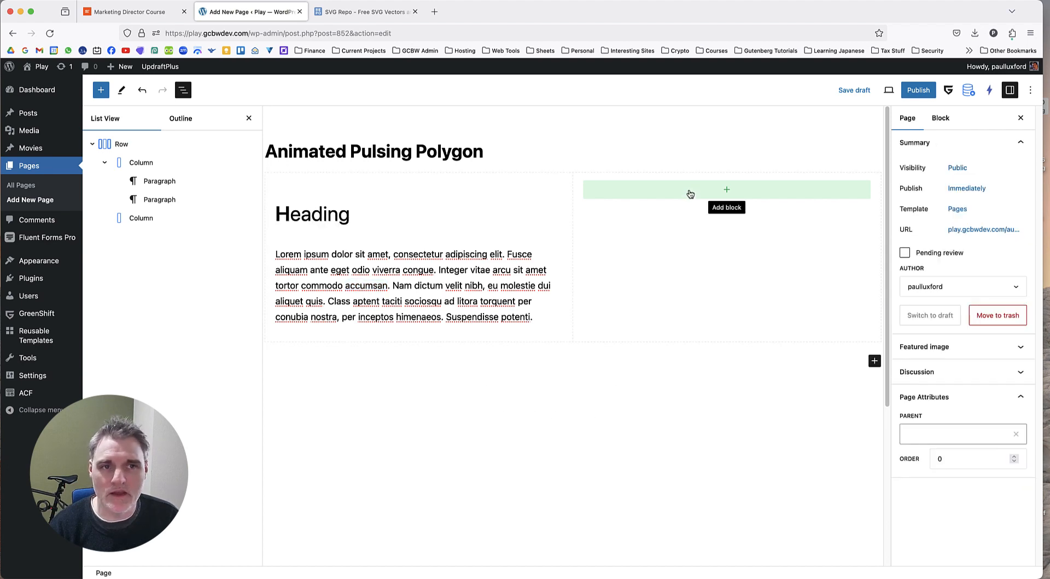
pyautogui.hotkey('ctrl', 'Tab')
pyautogui.hotkey('ctrl', 'Tab')
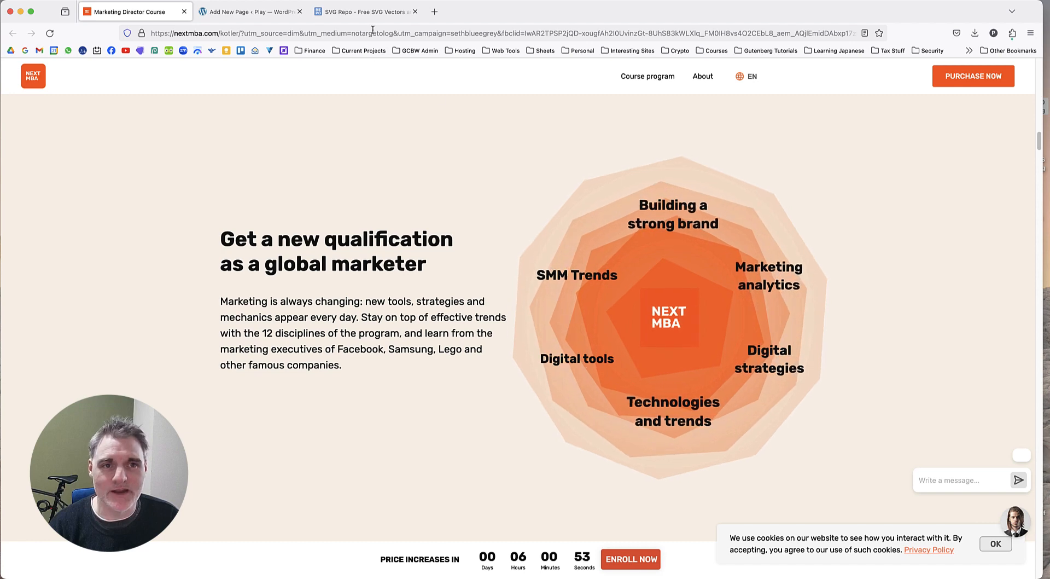
pyautogui.hotkey('ctrl', 'shift', 'Tab')
# In the WordPress draft, enable custom sizing for the row's empty second column and set its height to 600 px.
pyautogui.click(246, 17)
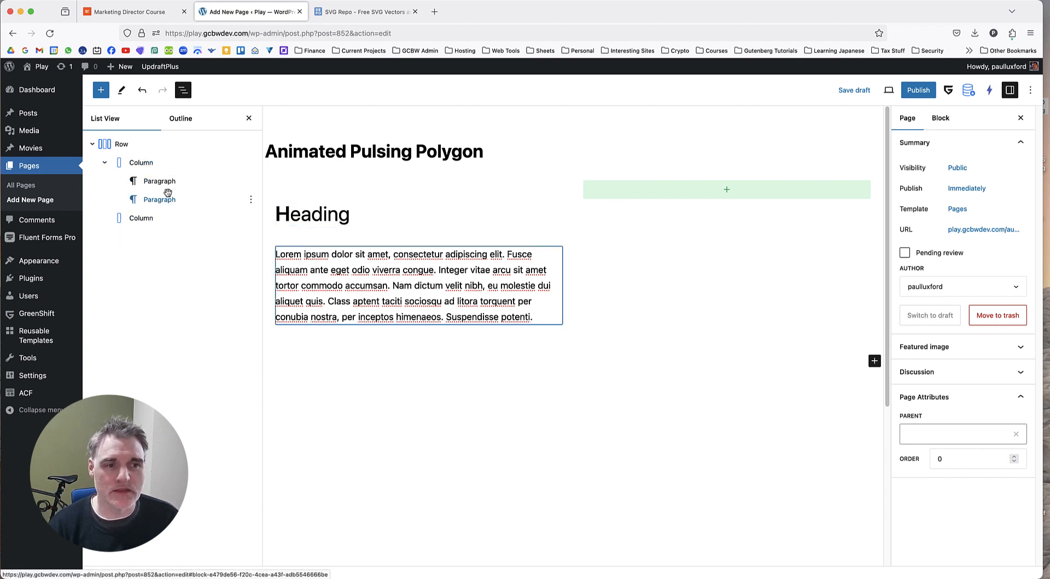
pyautogui.click(153, 218)
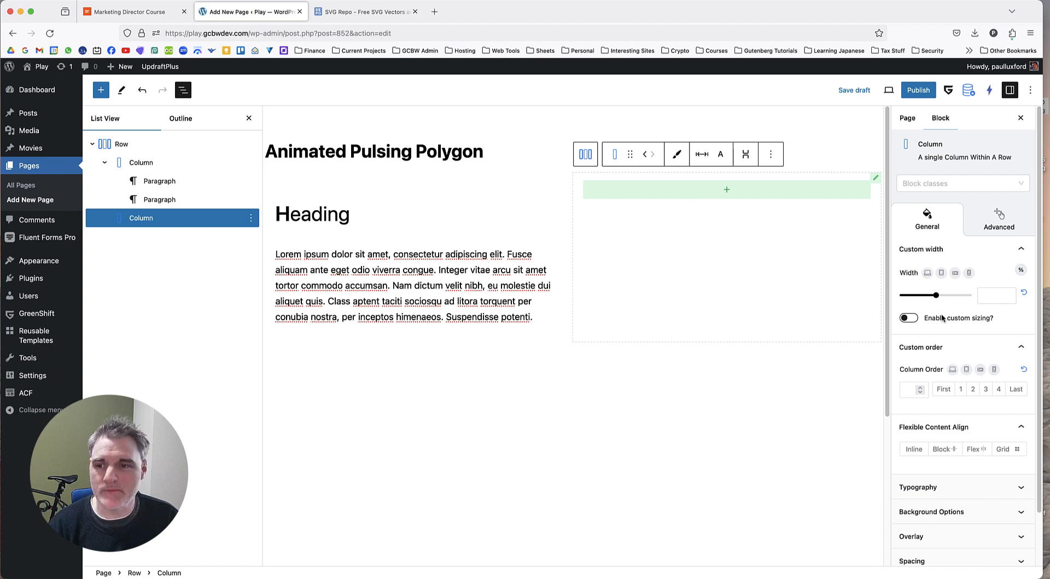
pyautogui.click(908, 317)
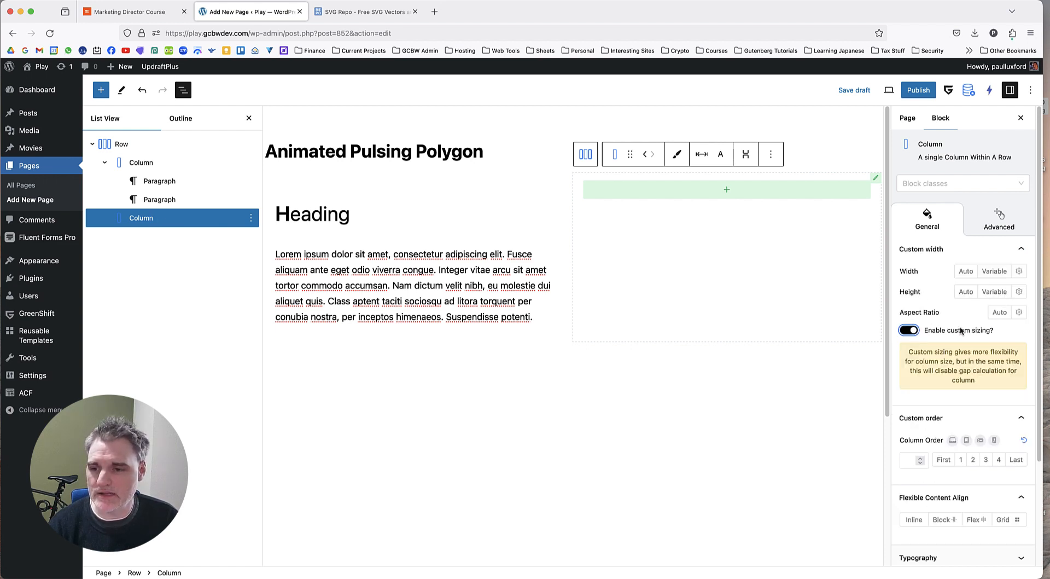
pyautogui.click(1019, 292)
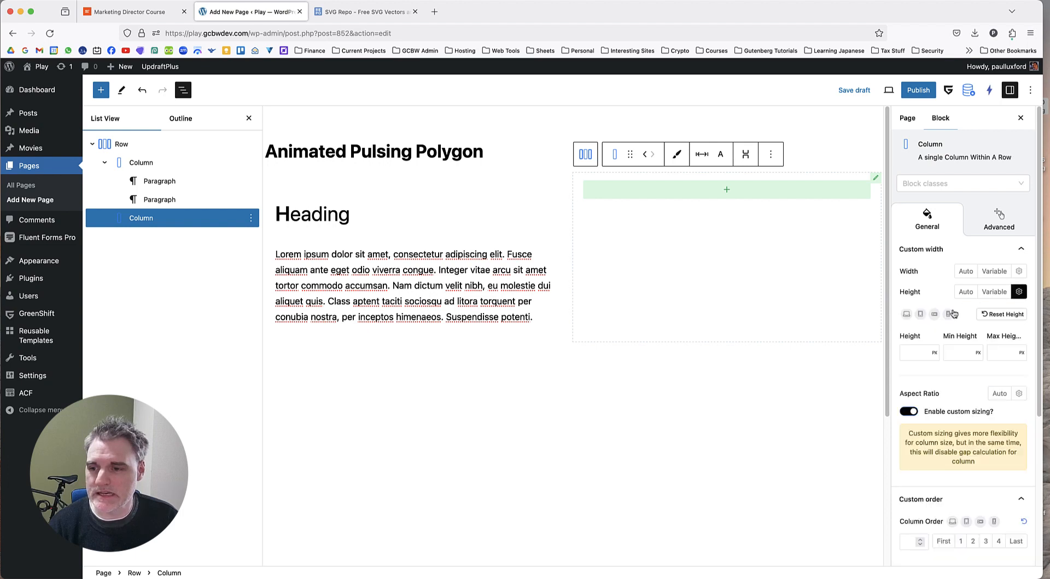
pyautogui.click(918, 350)
pyautogui.write('600')
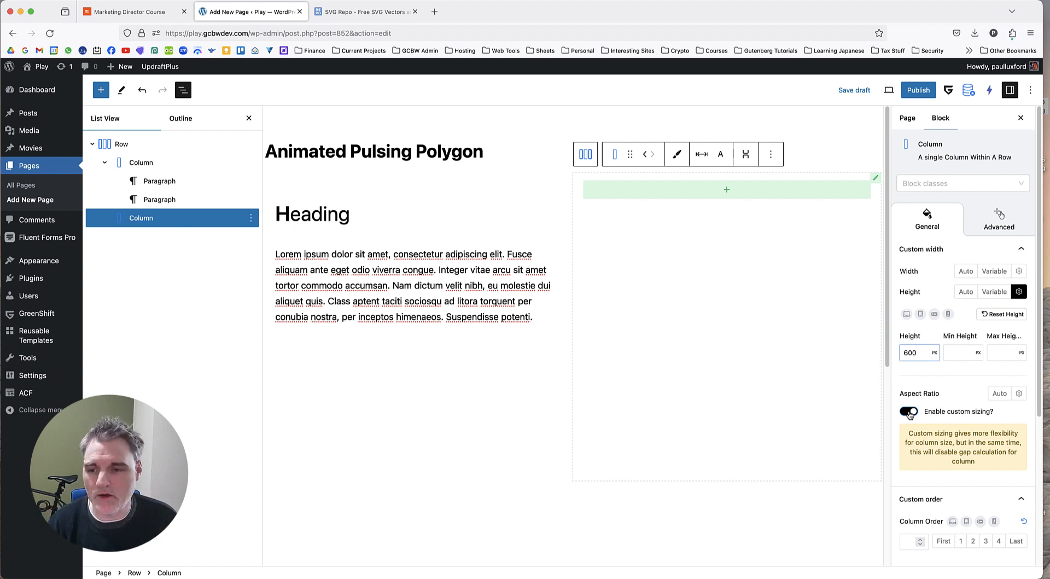
# Set the second column's content alignment to Flex with Stack/Column direction, centering both Justify Content and Align Items.
pyautogui.scroll(-5, 933, 376)
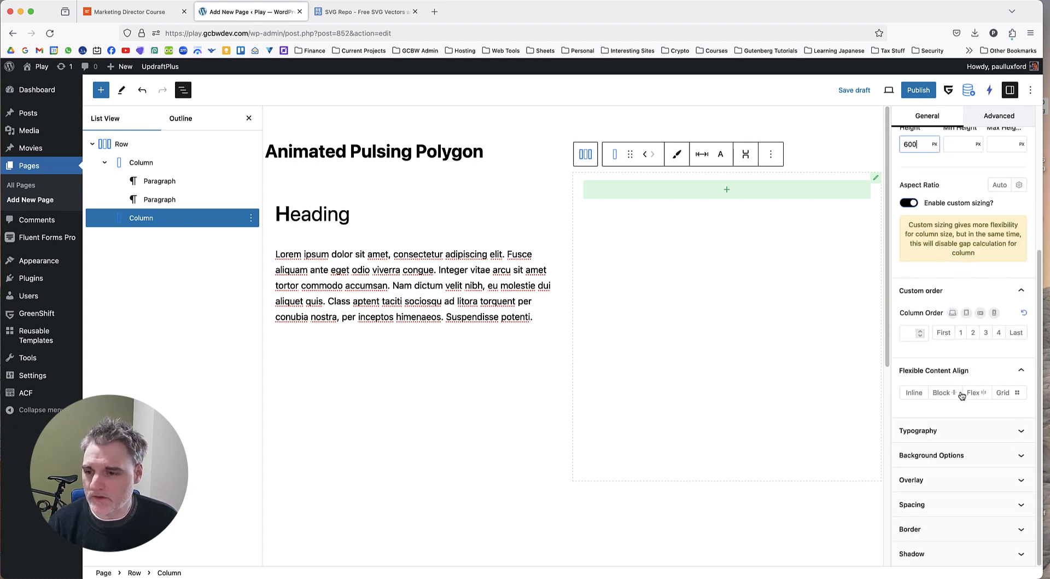
pyautogui.click(973, 393)
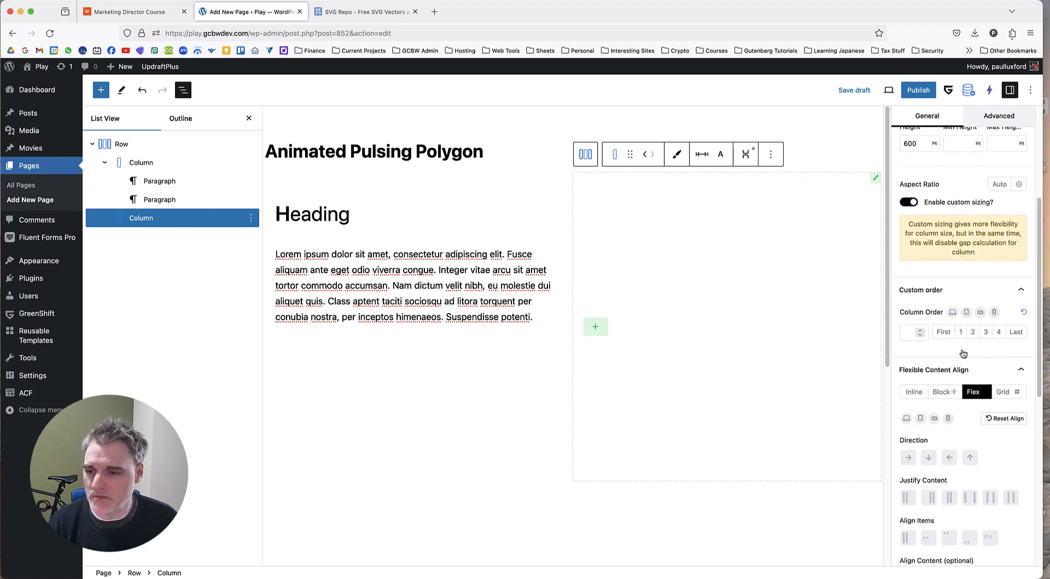
pyautogui.scroll(-3, 968, 383)
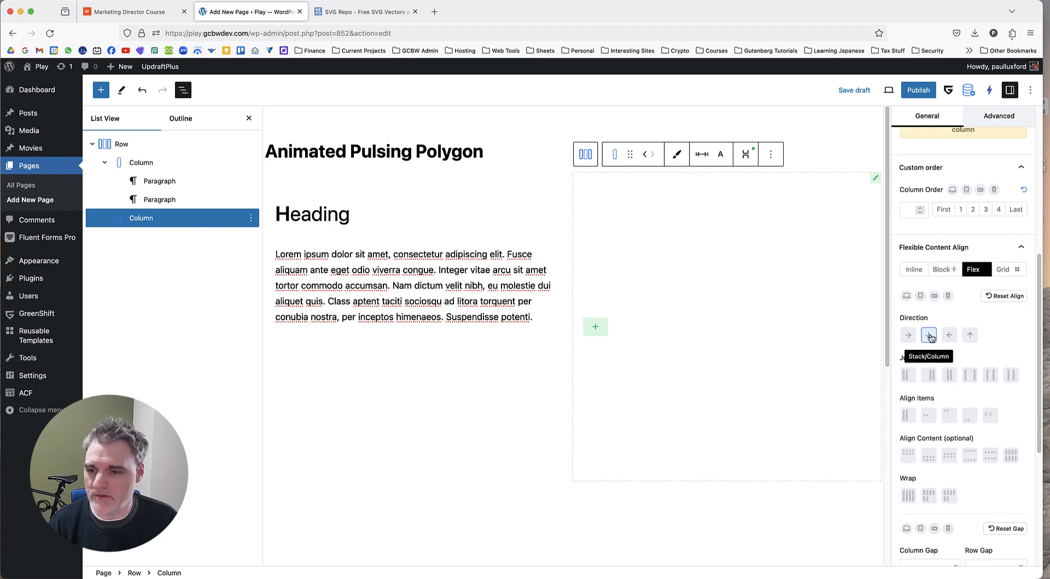
pyautogui.click(930, 336)
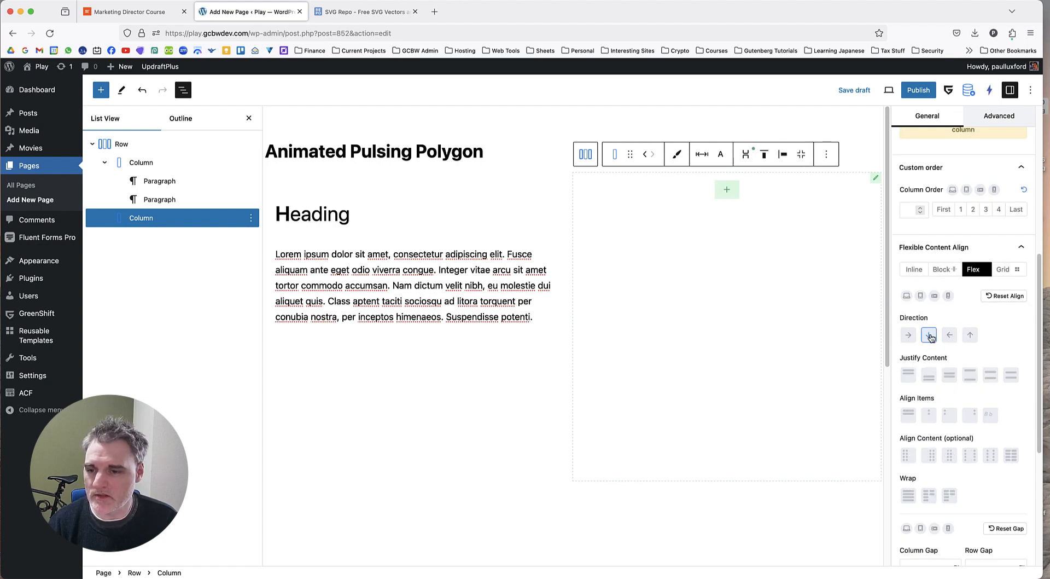
pyautogui.click(949, 376)
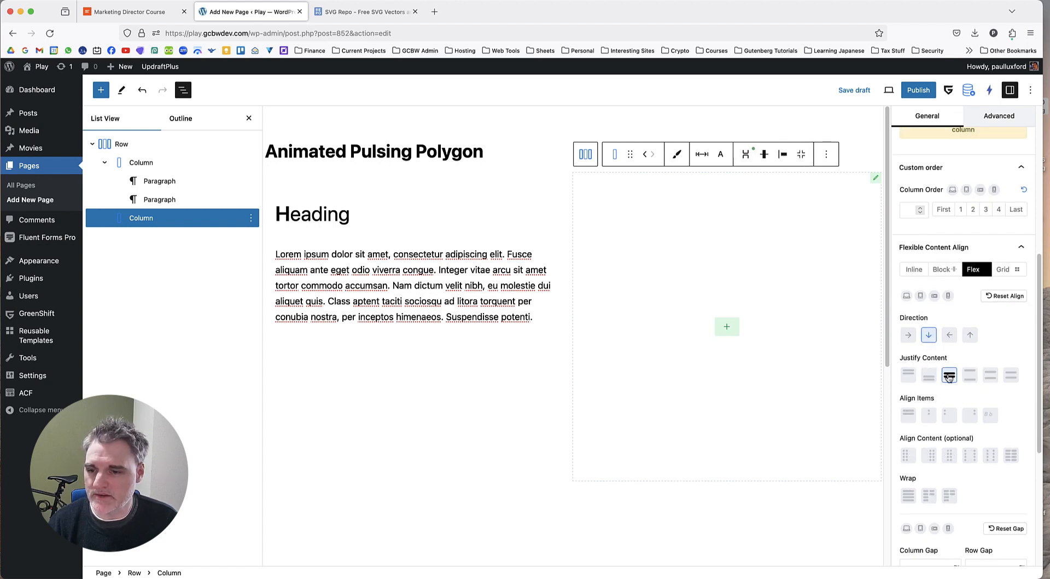
pyautogui.click(930, 416)
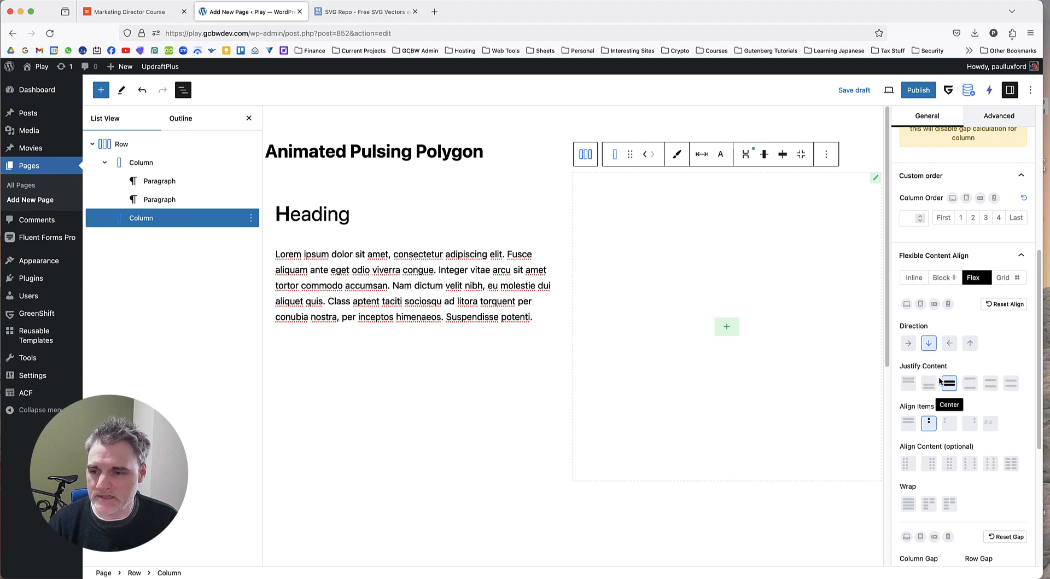
# Insert an Icon Box block in the second column and set its icon source to SVG code.
pyautogui.click(725, 325)
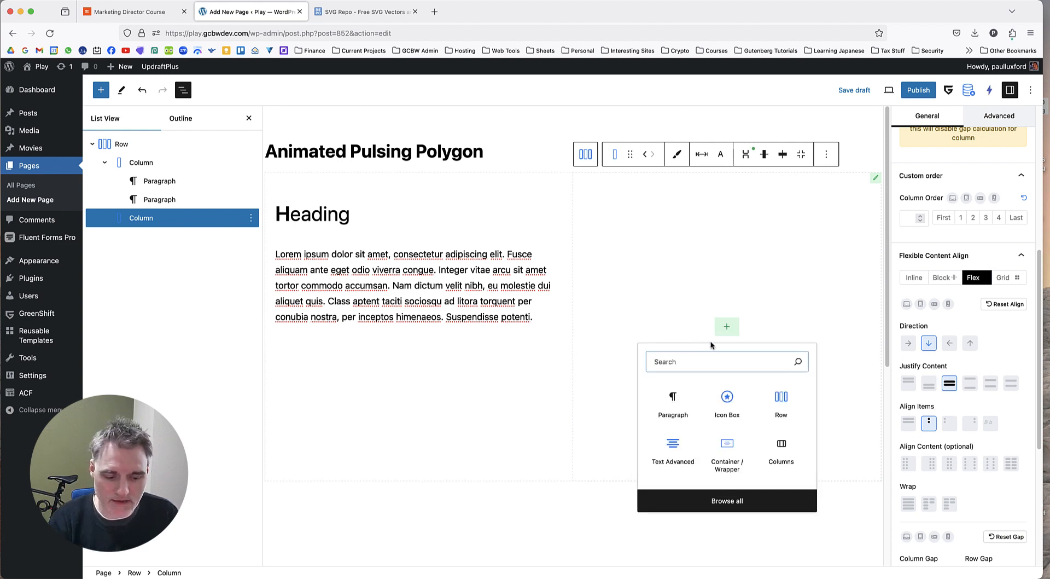
pyautogui.write('ic')
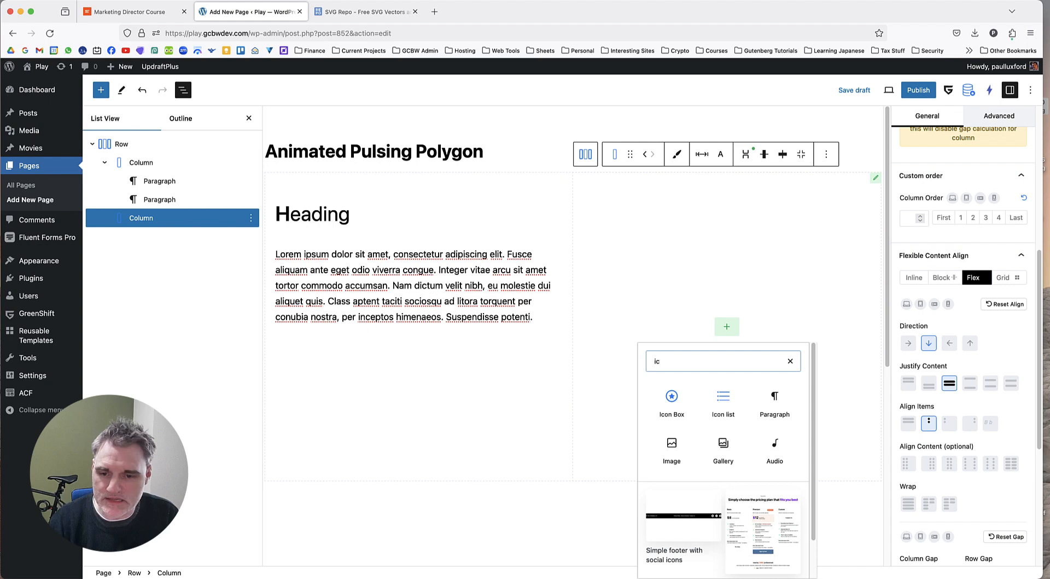
pyautogui.click(673, 399)
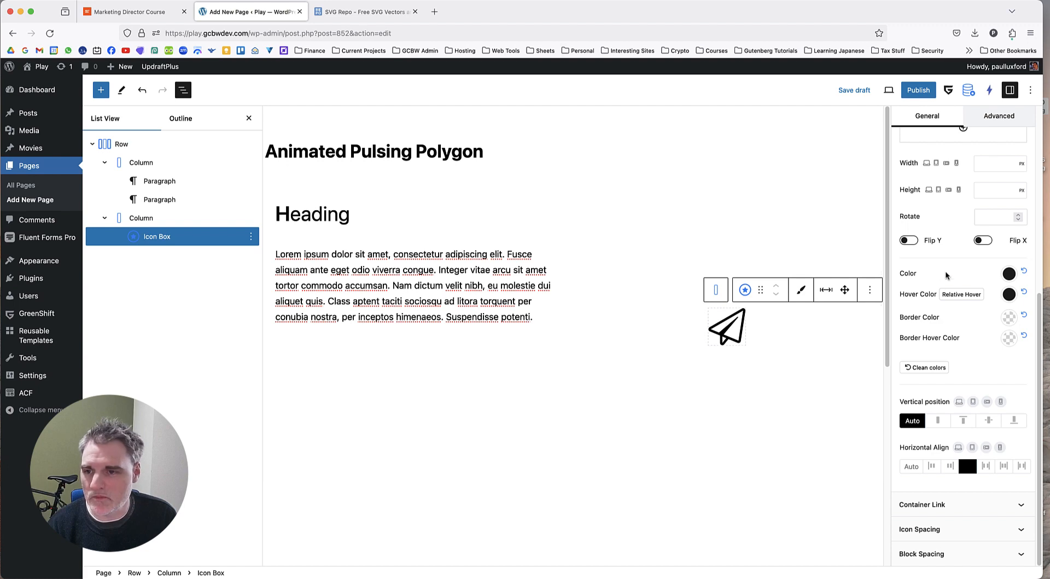
pyautogui.scroll(3, 948, 274)
pyautogui.click(1002, 207)
pyautogui.click(936, 239)
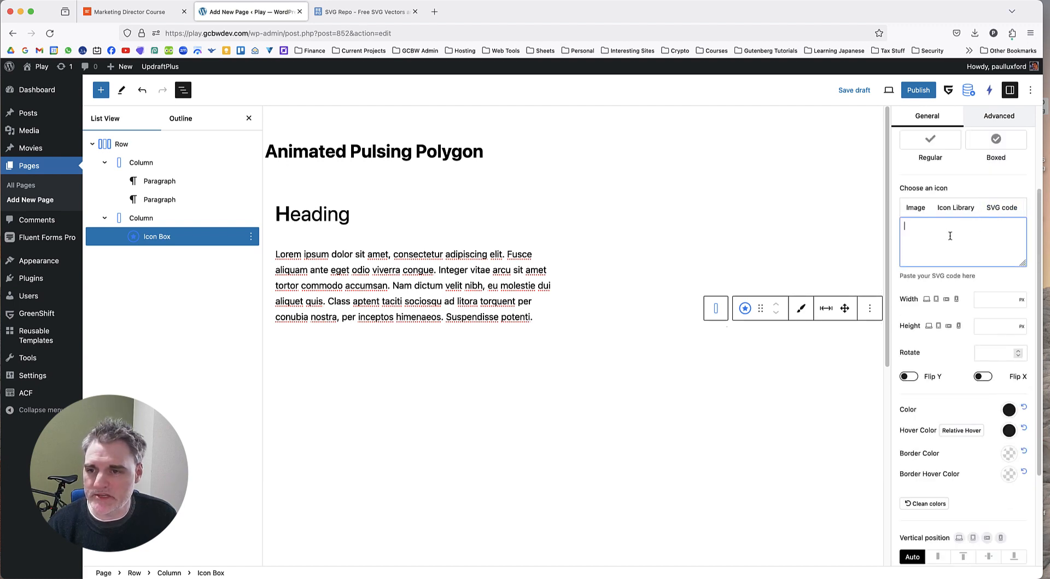
# Examine the reference page's polygon shapes and the SVG Repo site's address and home page as a source for the icon.
pyautogui.click(364, 11)
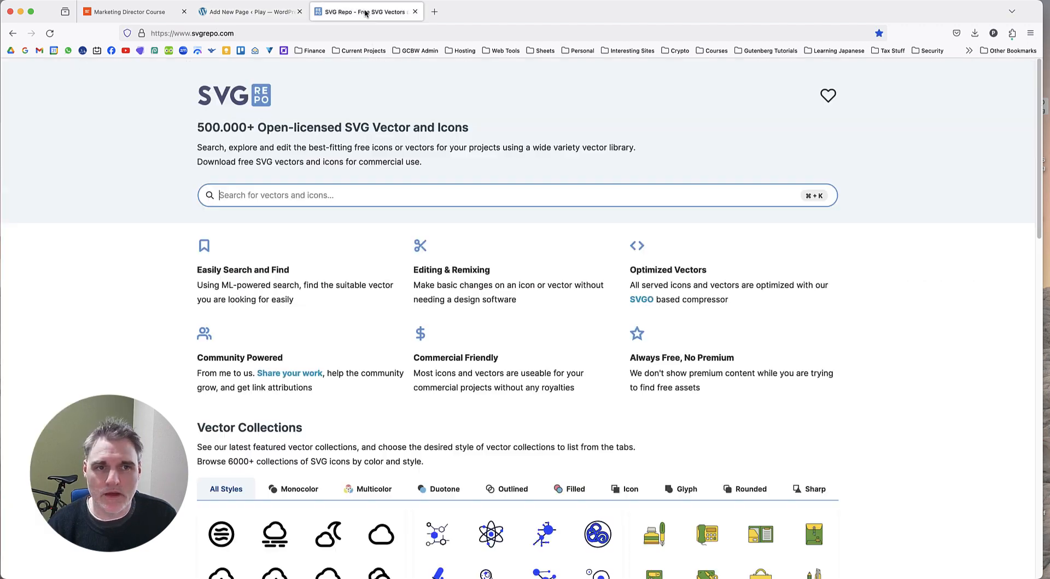
pyautogui.click(130, 11)
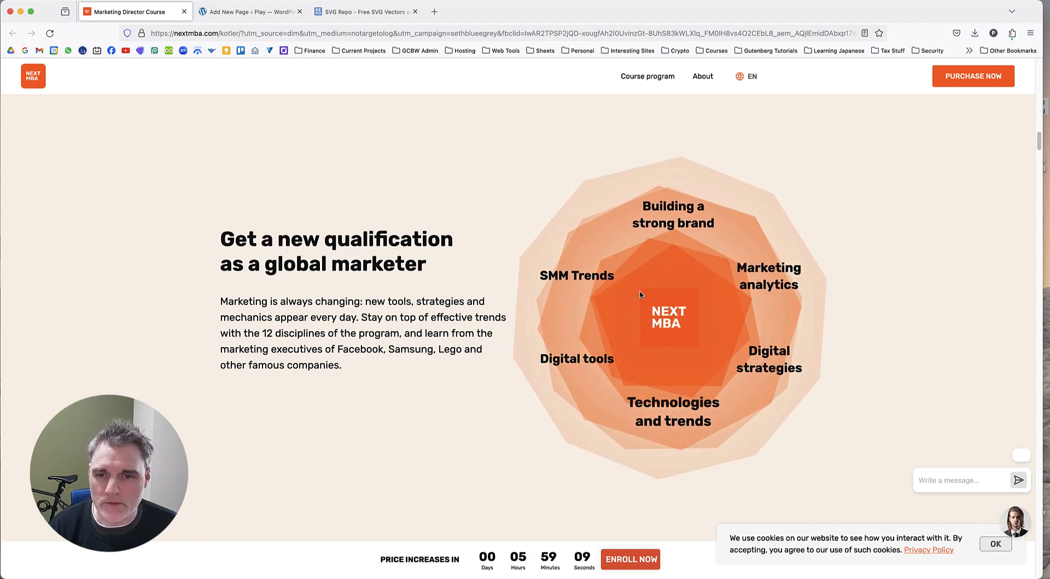
pyautogui.click(363, 12)
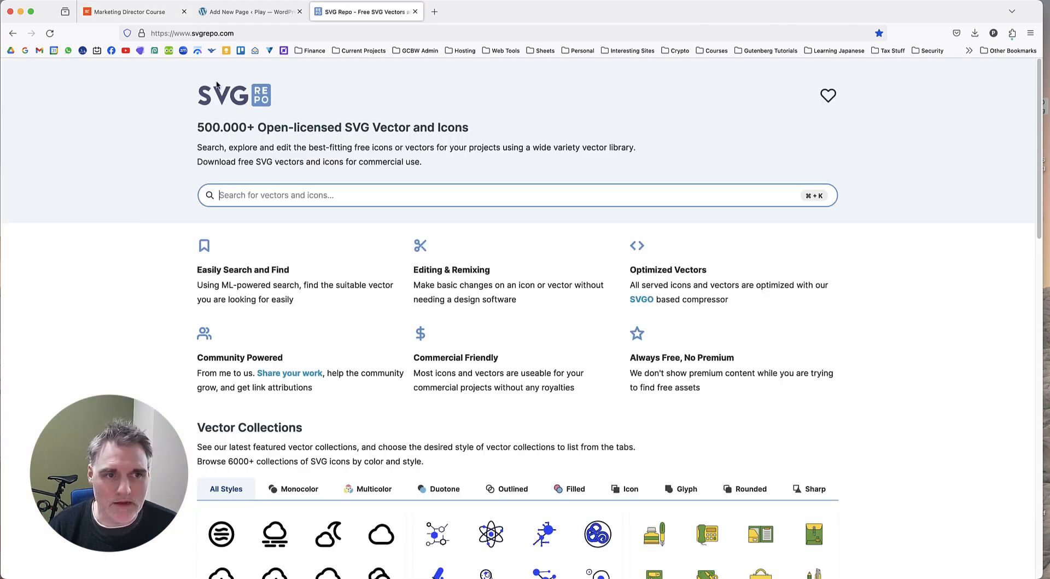
pyautogui.click(249, 33)
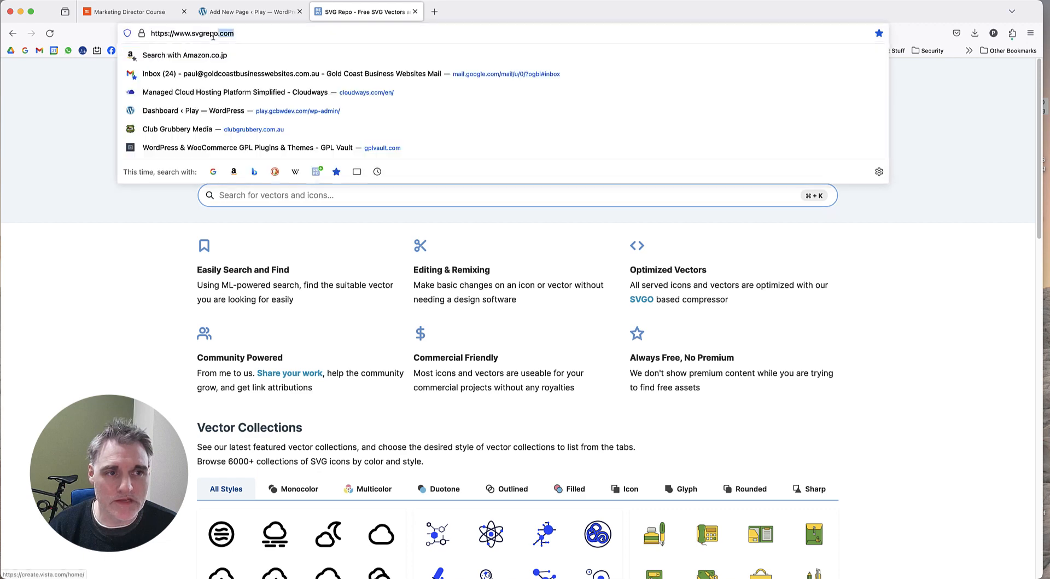
pyautogui.click(249, 32)
pyautogui.moveTo(249, 32); pyautogui.dragTo(195, 31)
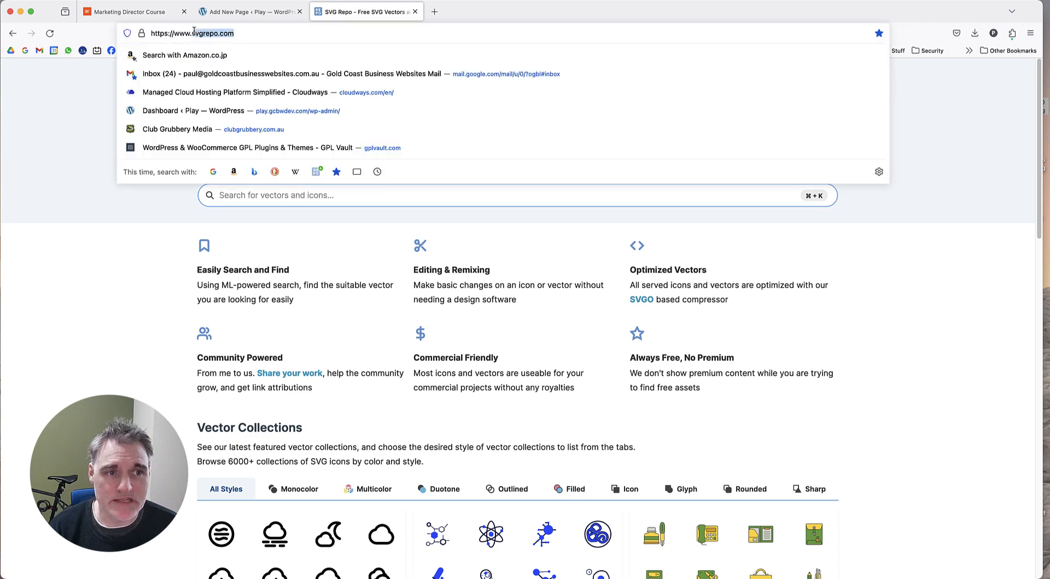
pyautogui.click(143, 215)
pyautogui.scroll(-2, 153, 316)
pyautogui.scroll(2, 153, 316)
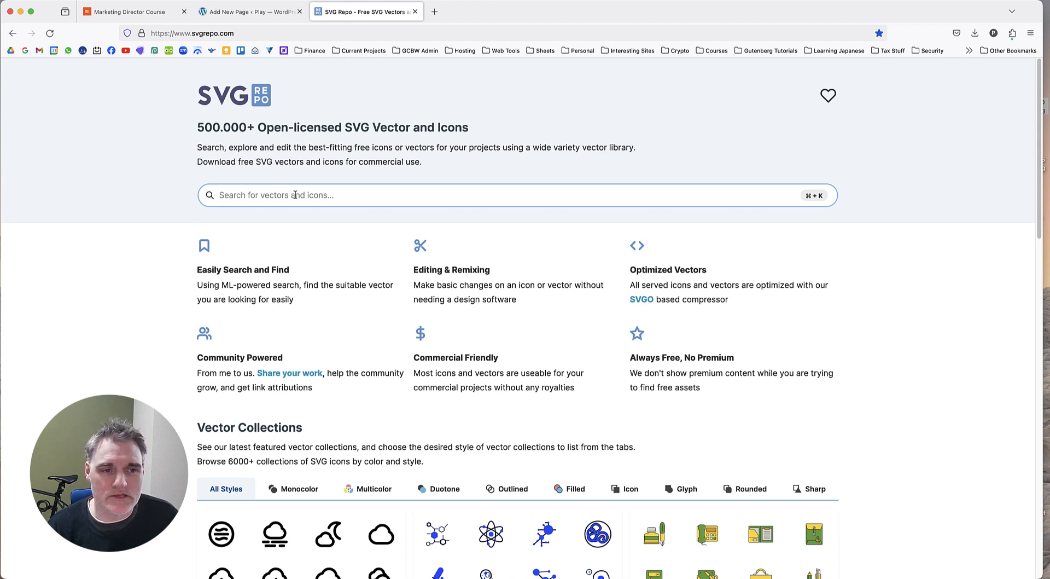
# Search SVG Repo for polygon vectors.
pyautogui.click(295, 195)
pyautogui.write('pol')
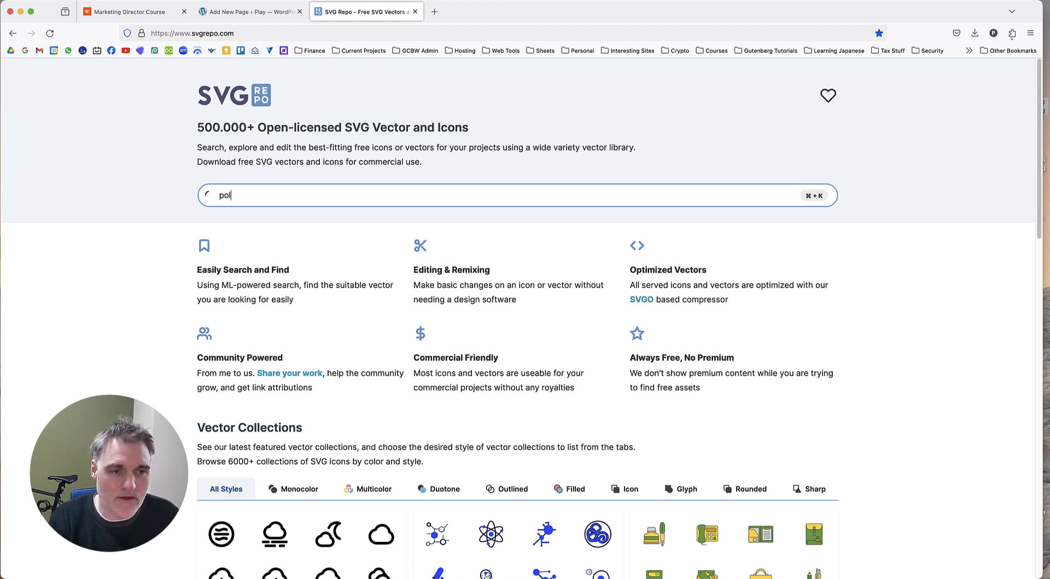
pyautogui.write('u')
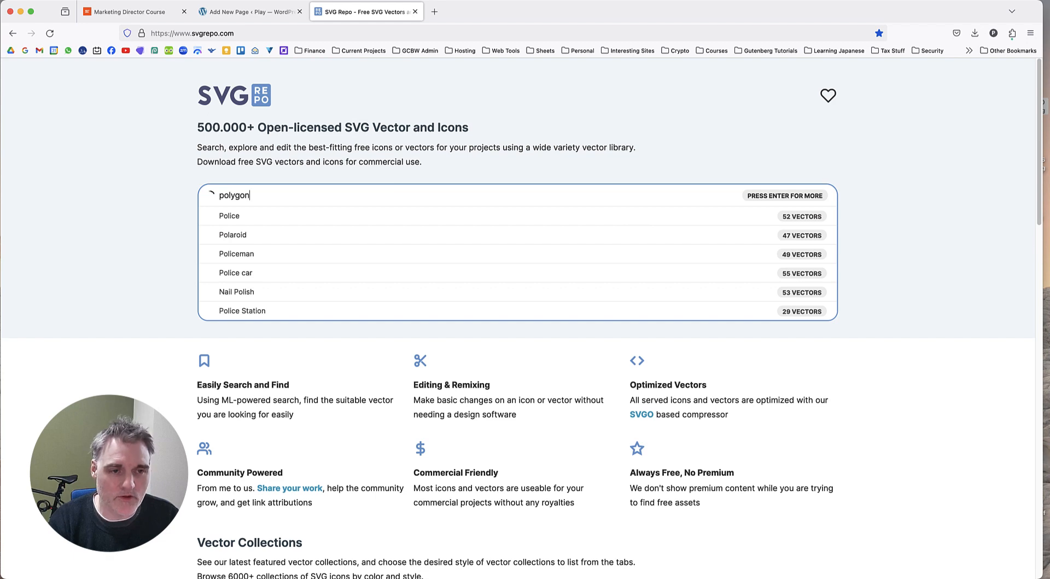
pyautogui.press('Return')
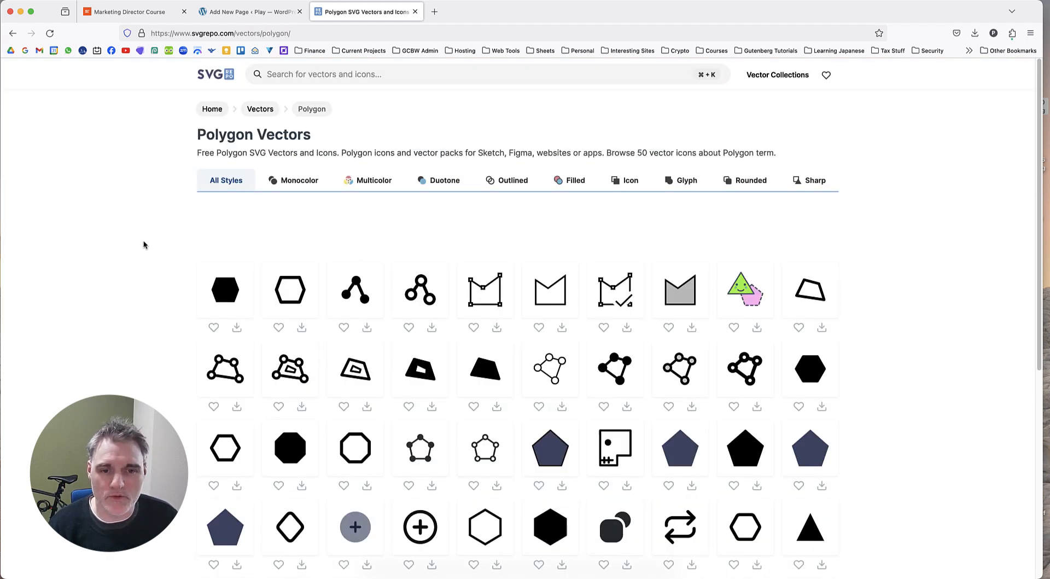
# Open the filled octagon, the filled black hexagon and the filled black pentagon from the results in separate tabs.
pyautogui.scroll(-5, 144, 244)
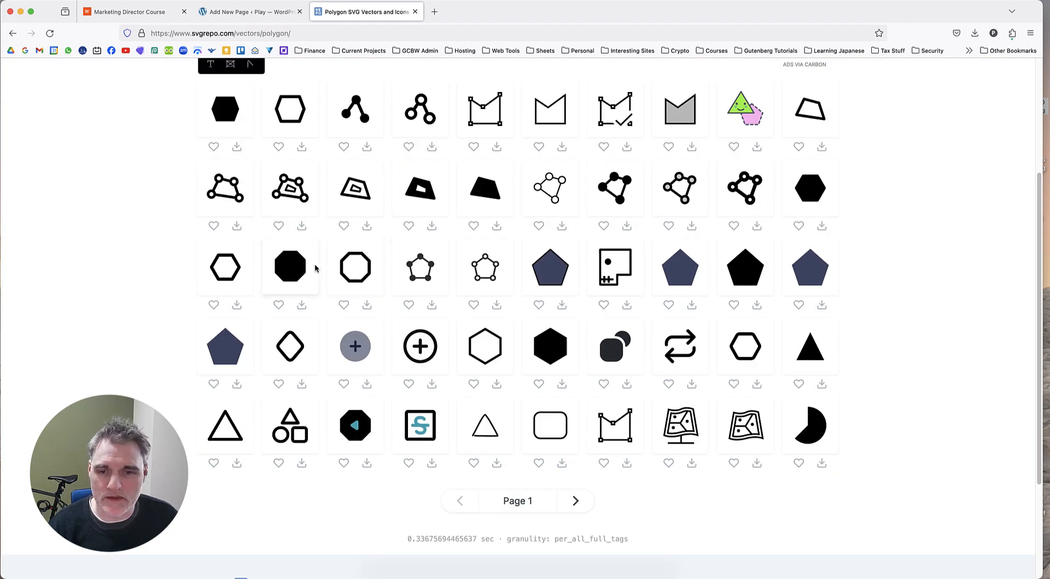
pyautogui.scroll(1, 301, 282)
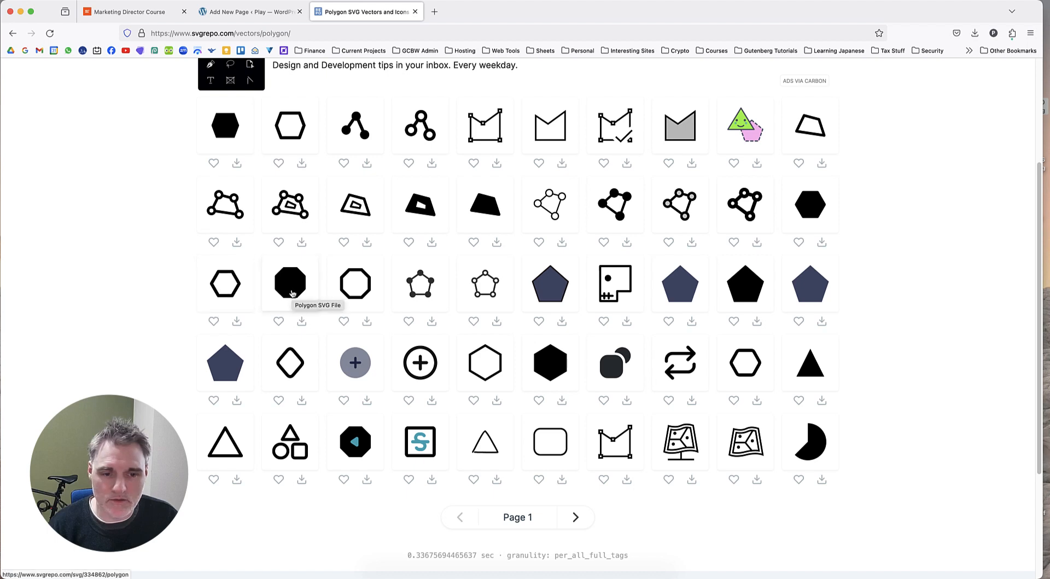
pyautogui.scroll(1, 292, 294)
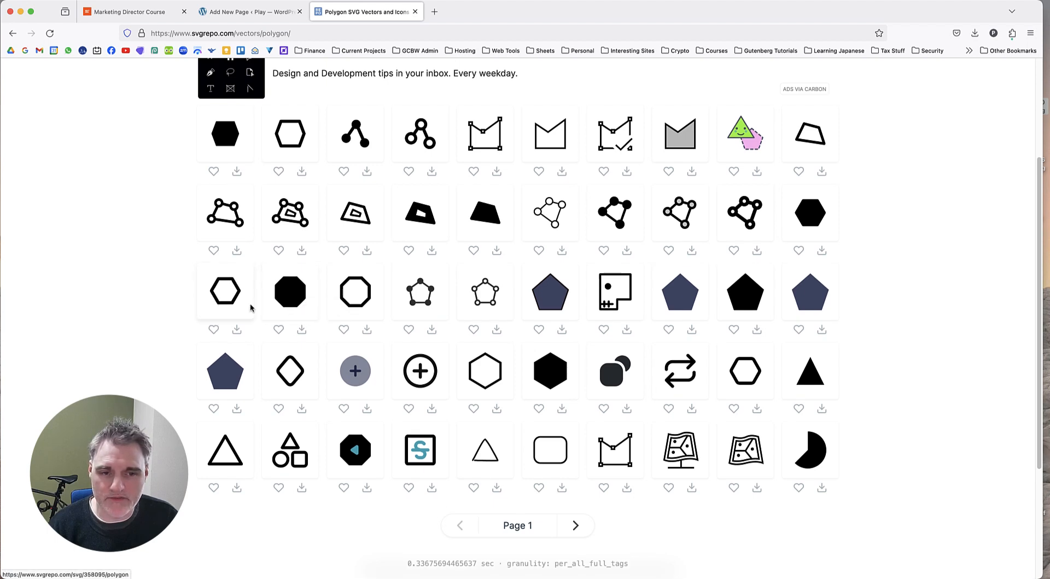
pyautogui.rightClick(284, 286)
pyautogui.click(298, 290)
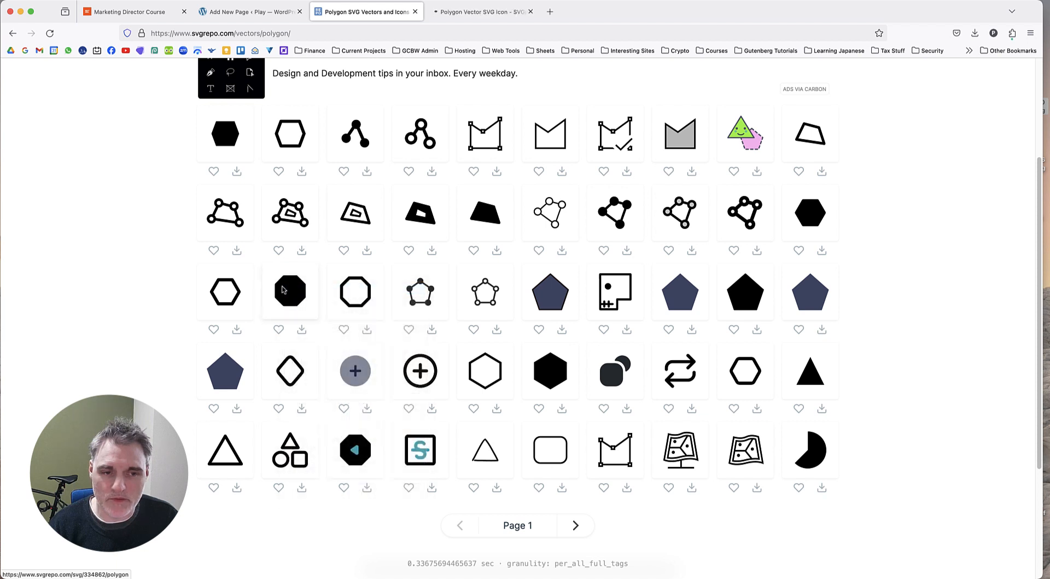
pyautogui.rightClick(549, 372)
pyautogui.click(569, 351)
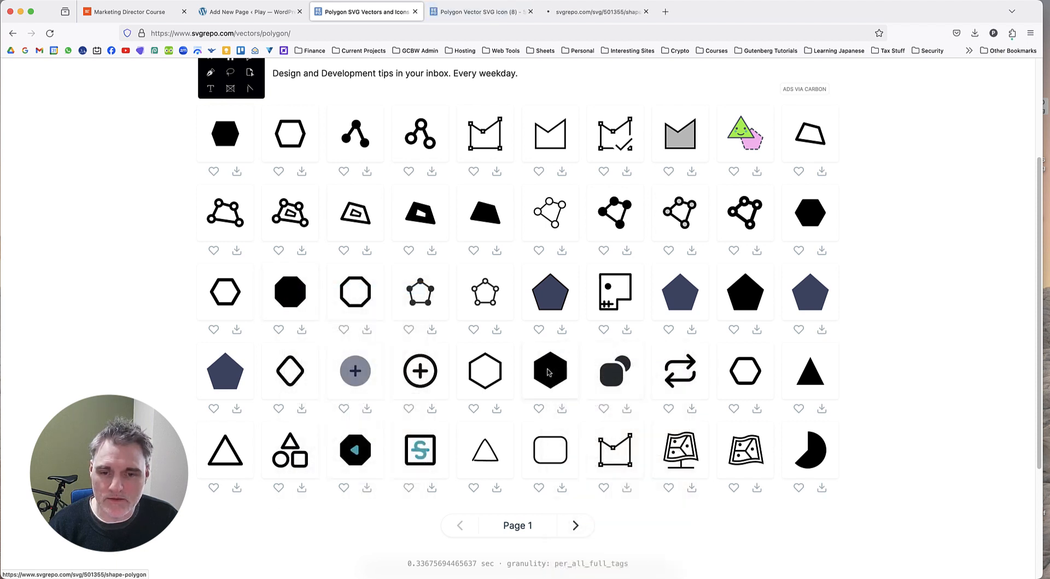
pyautogui.rightClick(742, 296)
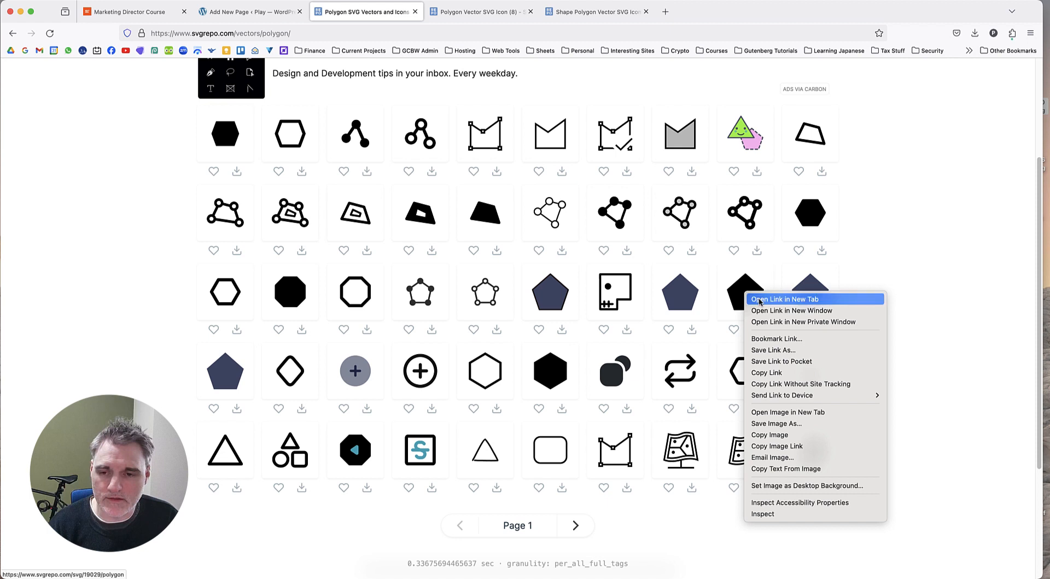
pyautogui.click(747, 298)
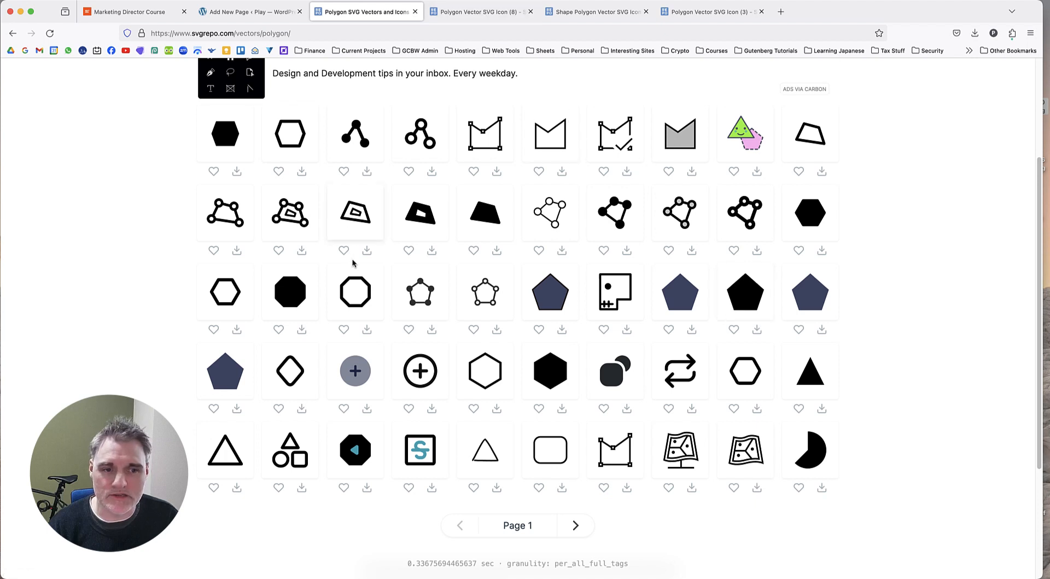
# Compare the octagon, hexagon and pentagon vectors with the layered shapes in the reference page's graphic.
pyautogui.click(118, 12)
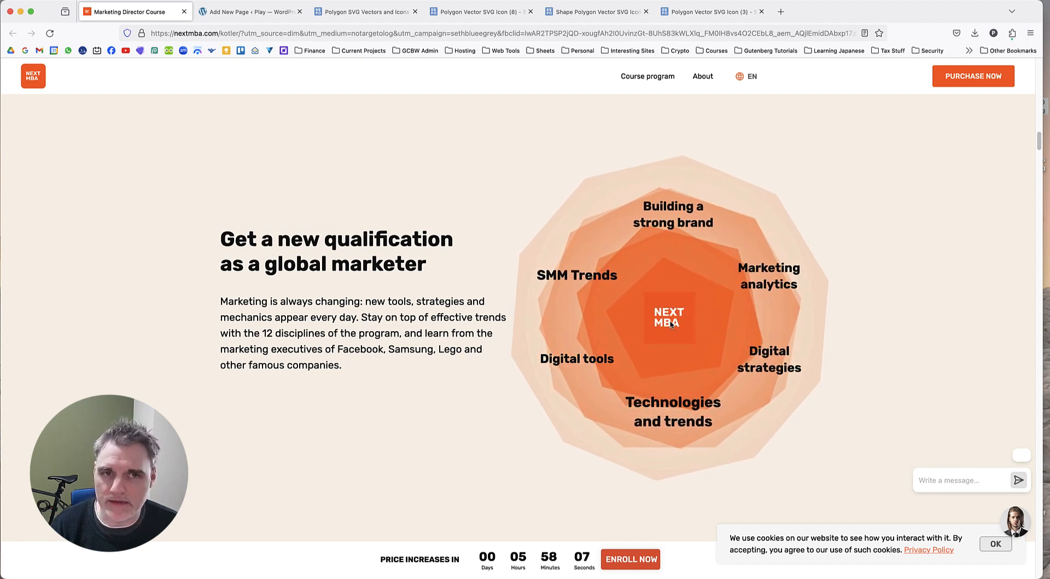
pyautogui.click(570, 16)
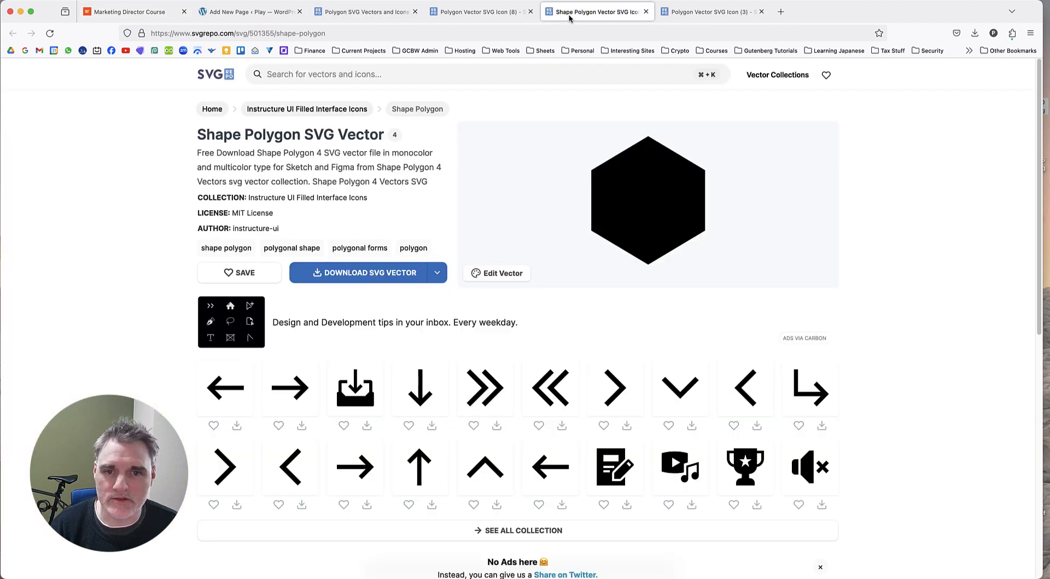
pyautogui.click(675, 17)
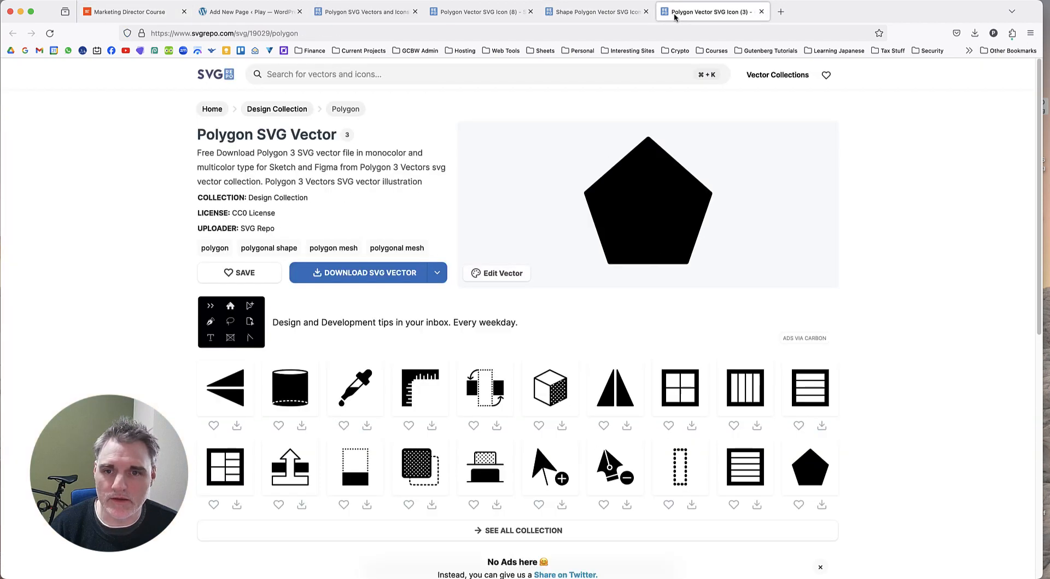
pyautogui.click(574, 15)
pyautogui.click(482, 12)
pyautogui.click(583, 15)
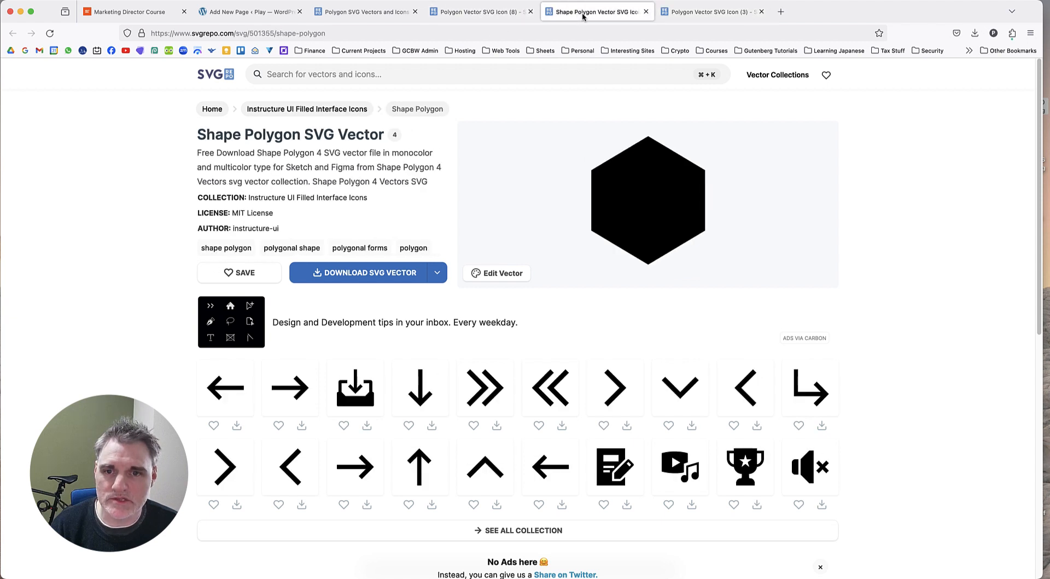
pyautogui.click(482, 12)
pyautogui.click(587, 17)
pyautogui.click(481, 12)
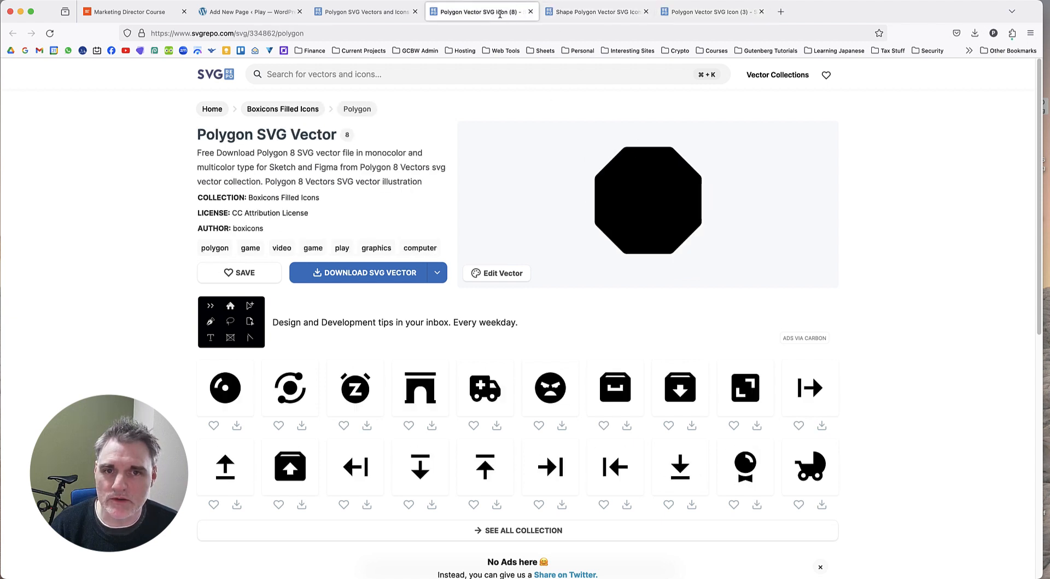
pyautogui.click(588, 16)
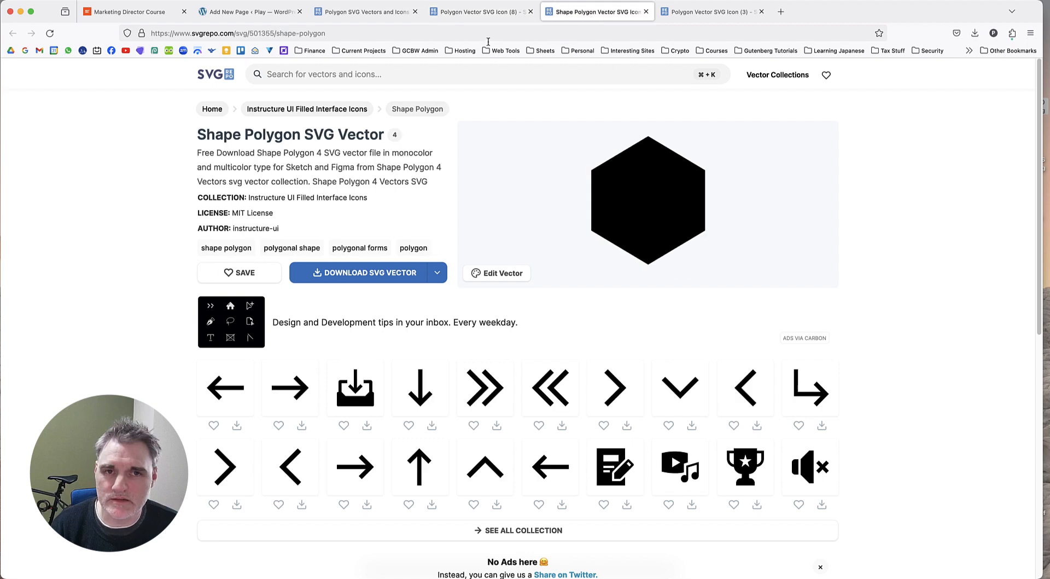
pyautogui.click(481, 32)
pyautogui.click(482, 14)
pyautogui.click(601, 19)
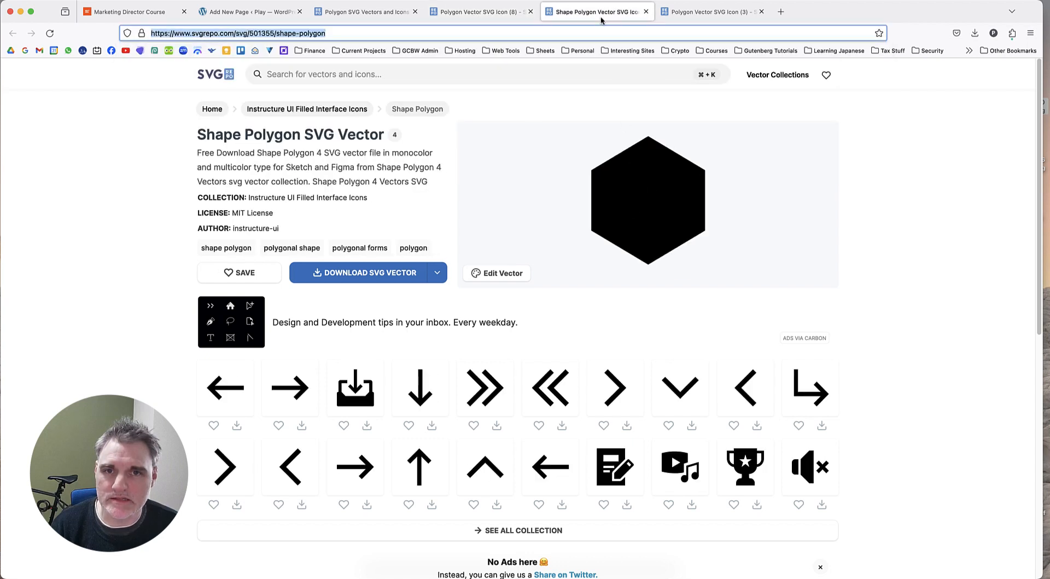
pyautogui.click(688, 16)
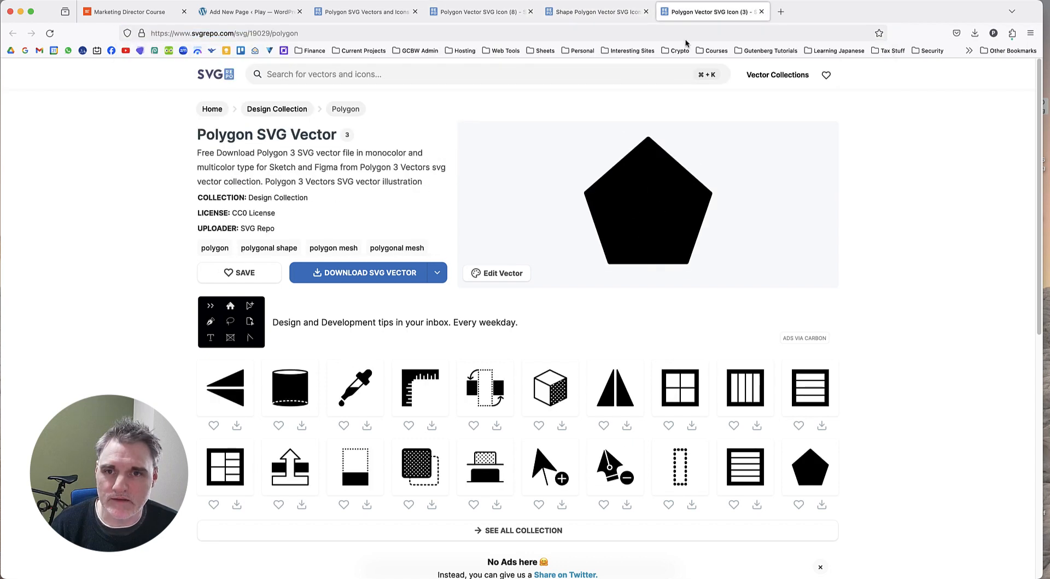
pyautogui.click(464, 16)
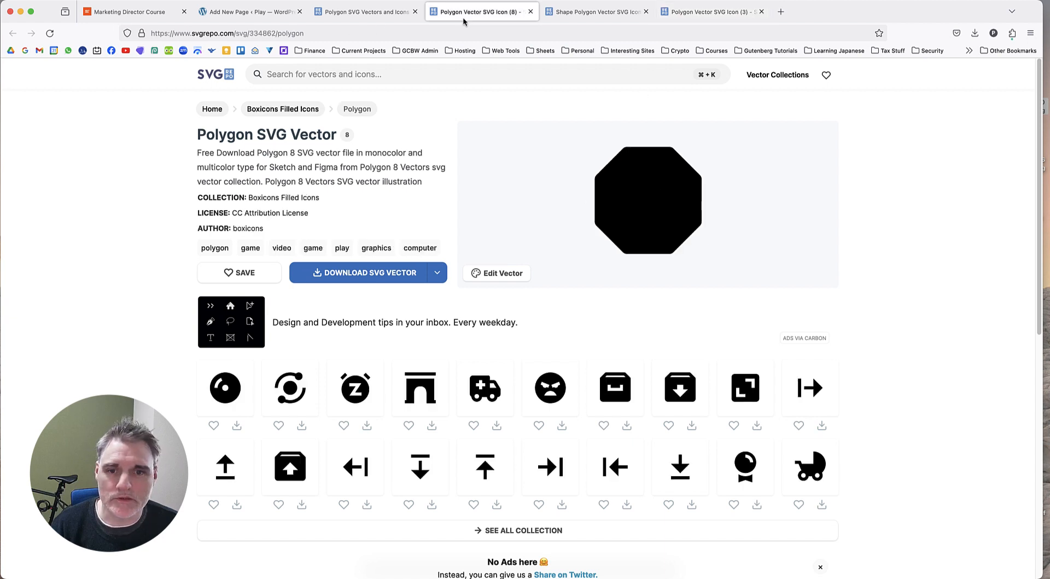
pyautogui.click(378, 16)
pyautogui.click(470, 19)
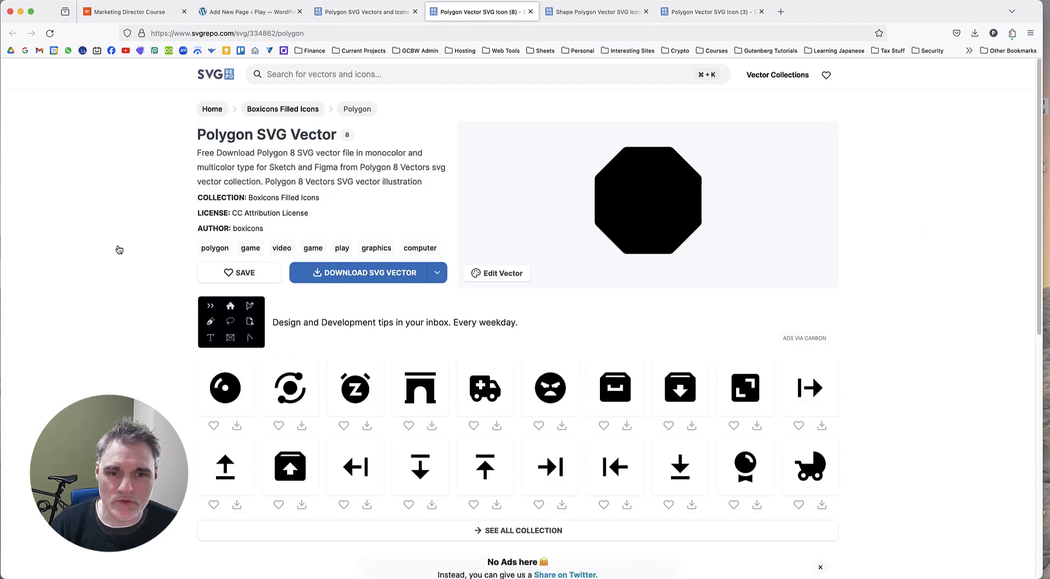
# Copy the octagon's SVG code from its vector editor and paste it as the Icon Box's SVG code in the WordPress draft.
pyautogui.click(494, 276)
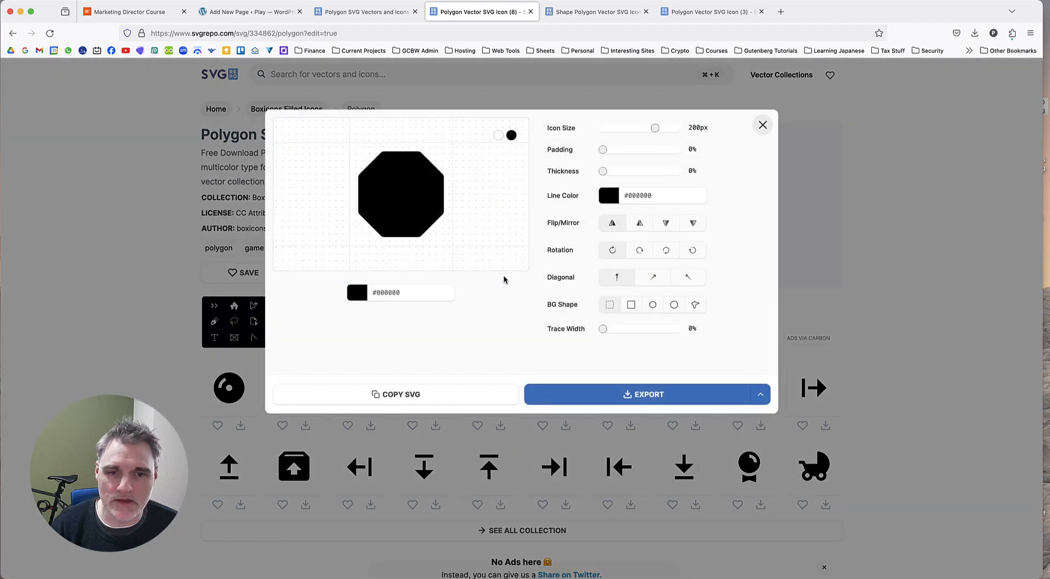
pyautogui.click(440, 392)
pyautogui.click(267, 13)
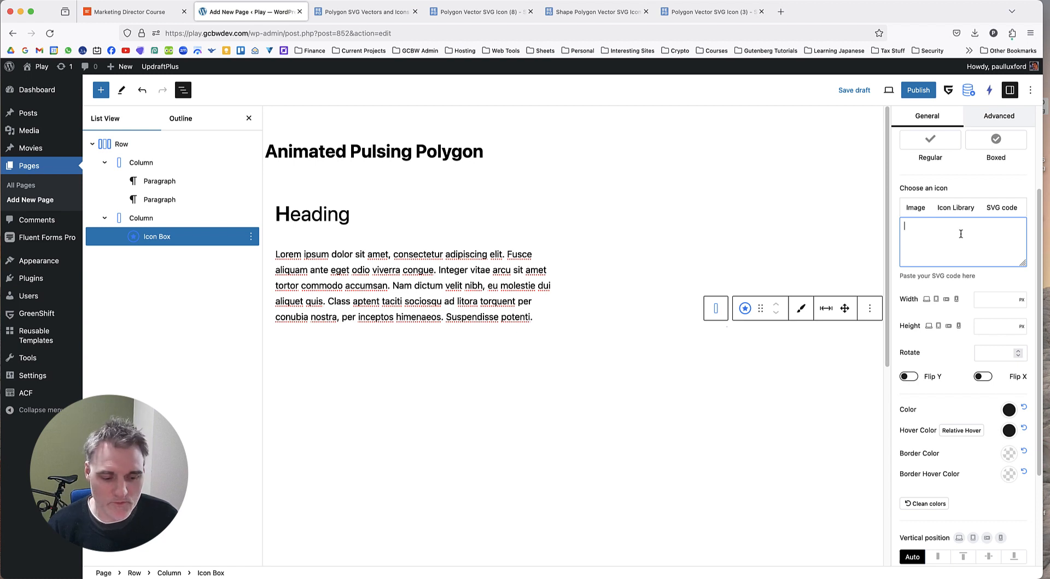
pyautogui.press('super+v')
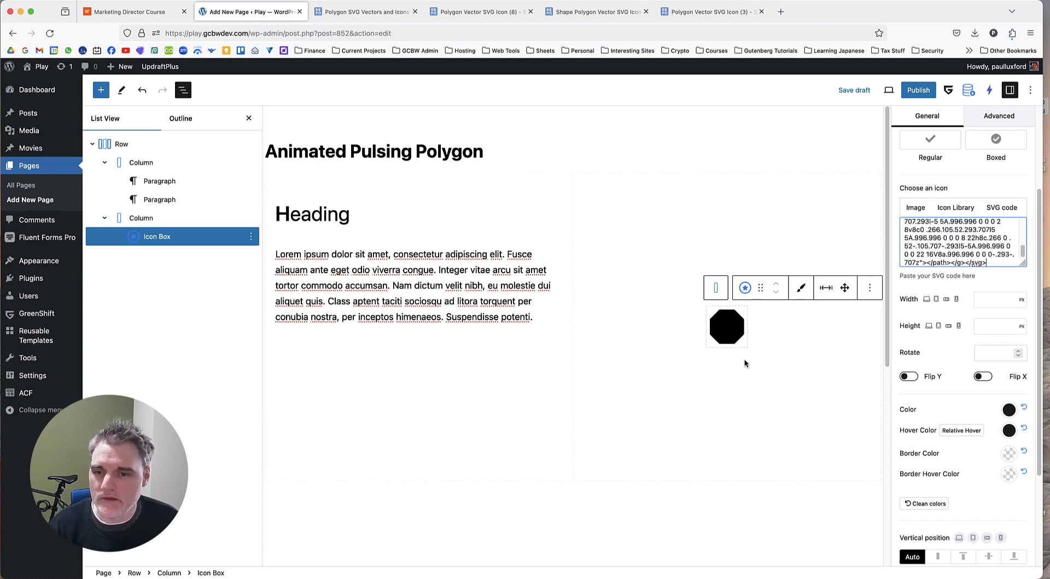
# Set the octagon icon's width to 600 px and reset its hover color.
pyautogui.click(981, 305)
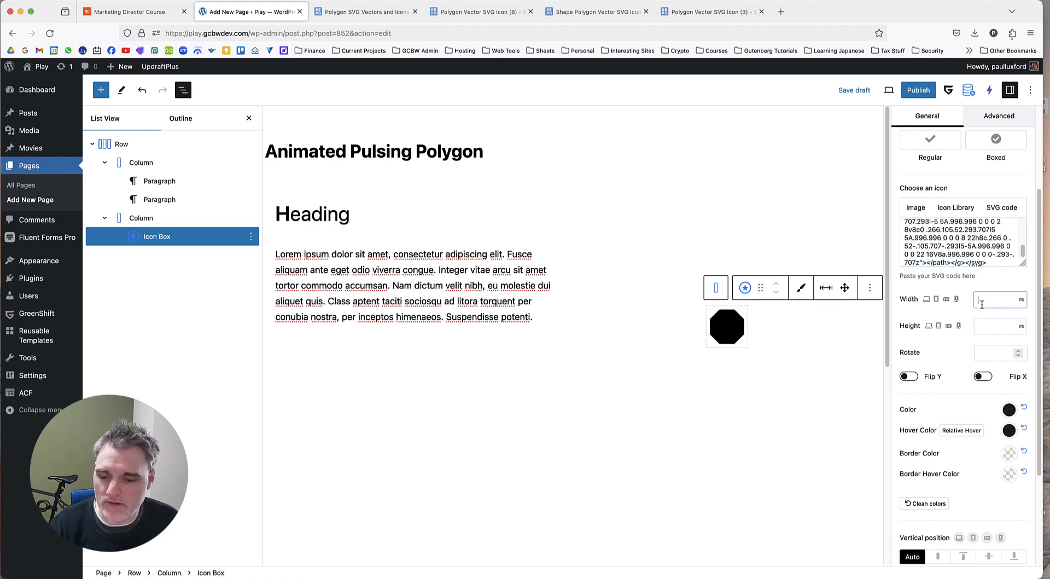
pyautogui.write('600')
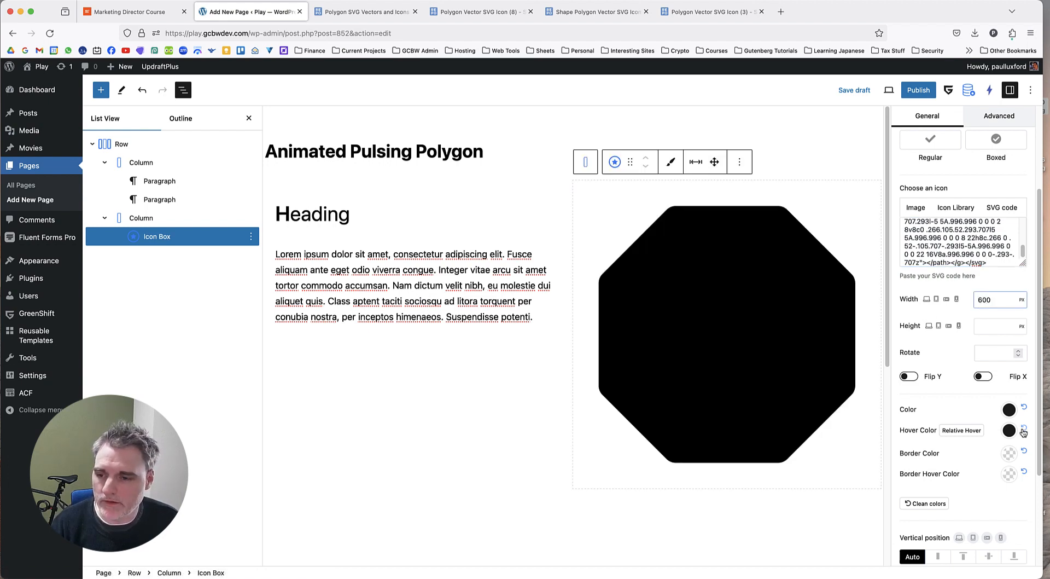
pyautogui.click(1023, 429)
# Open the icon's color setting and sample the orange #FE6416 from the reference page's inner polygon with ColorZilla.
pyautogui.click(1009, 410)
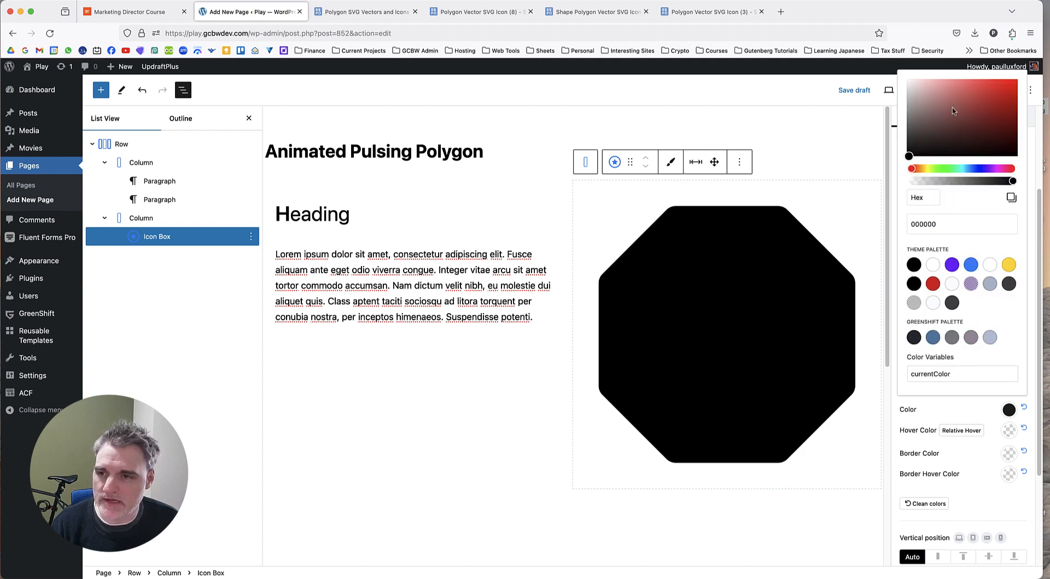
pyautogui.click(919, 169)
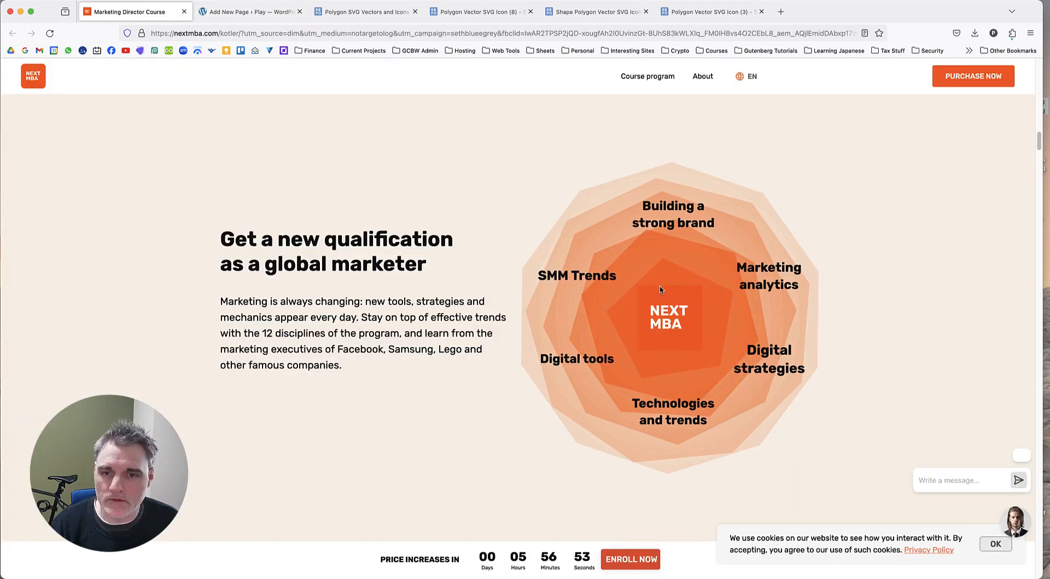
pyautogui.click(1013, 33)
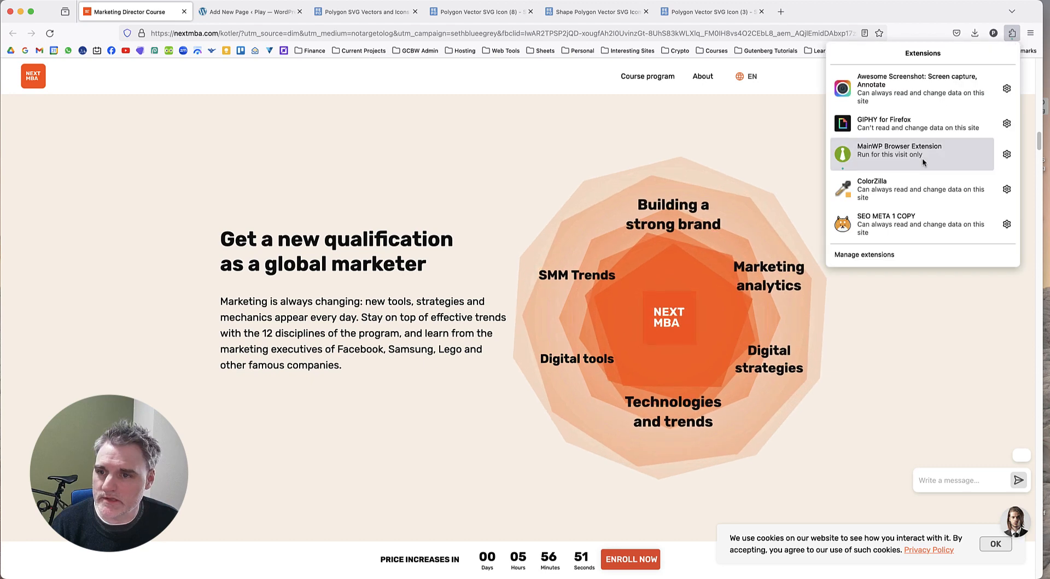
pyautogui.click(897, 188)
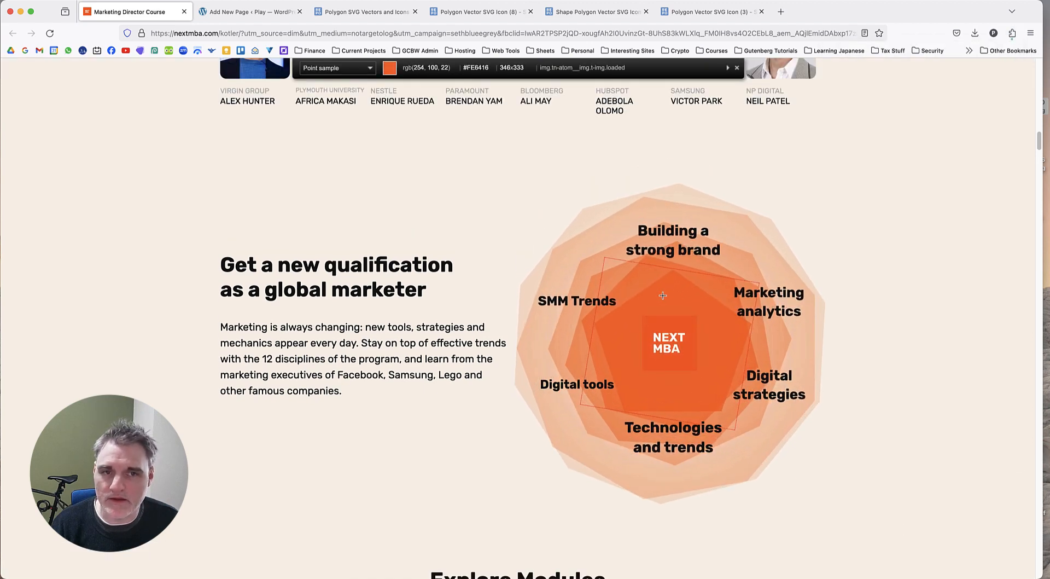
pyautogui.click(663, 296)
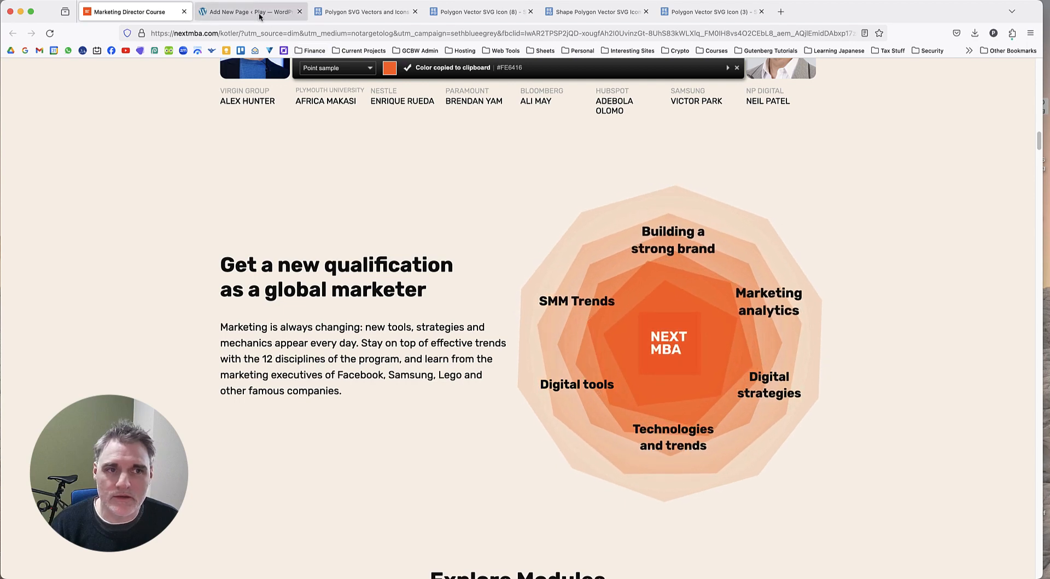
# Set the octagon icon's color to hex FE6416 in the WordPress draft and compare it with the reference page's graphic.
pyautogui.click(253, 12)
pyautogui.click(933, 224)
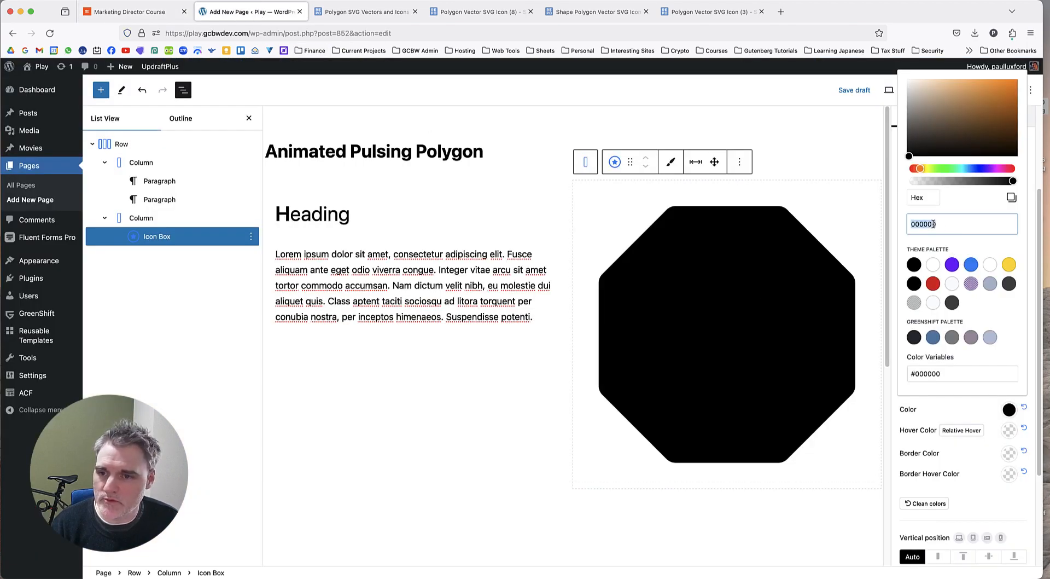
pyautogui.press('super+v')
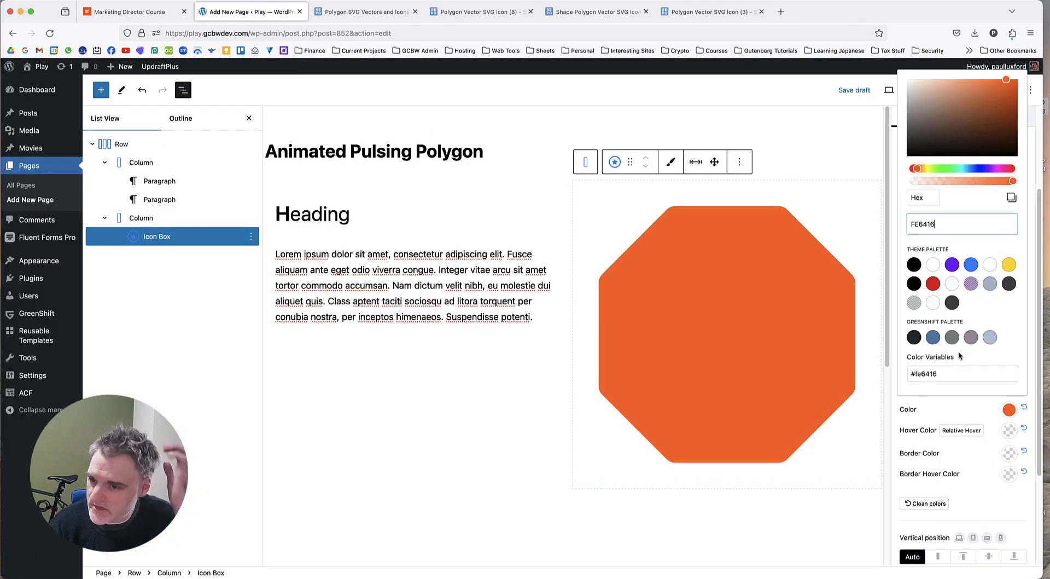
pyautogui.click(967, 410)
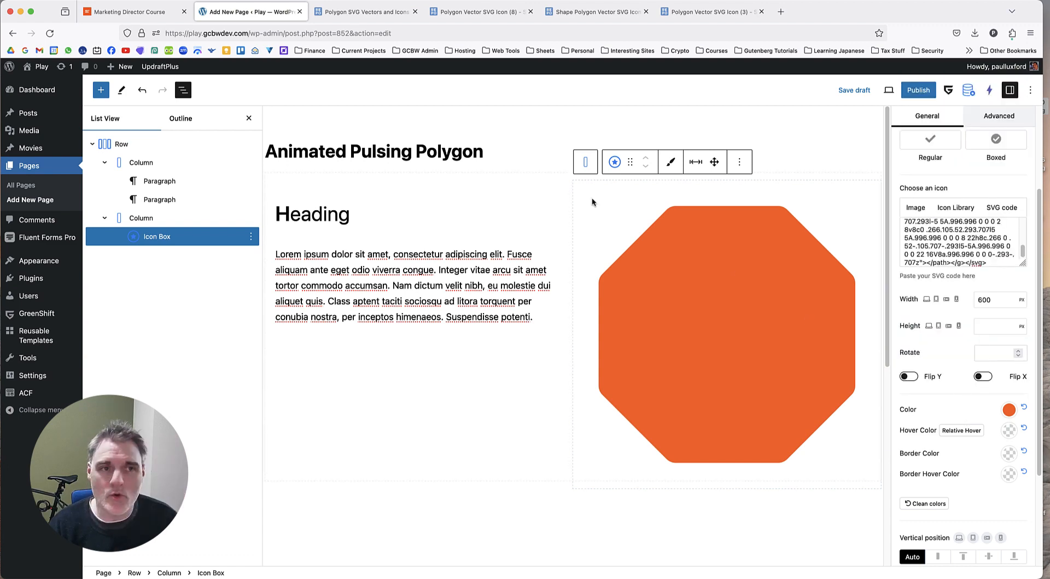
pyautogui.click(131, 12)
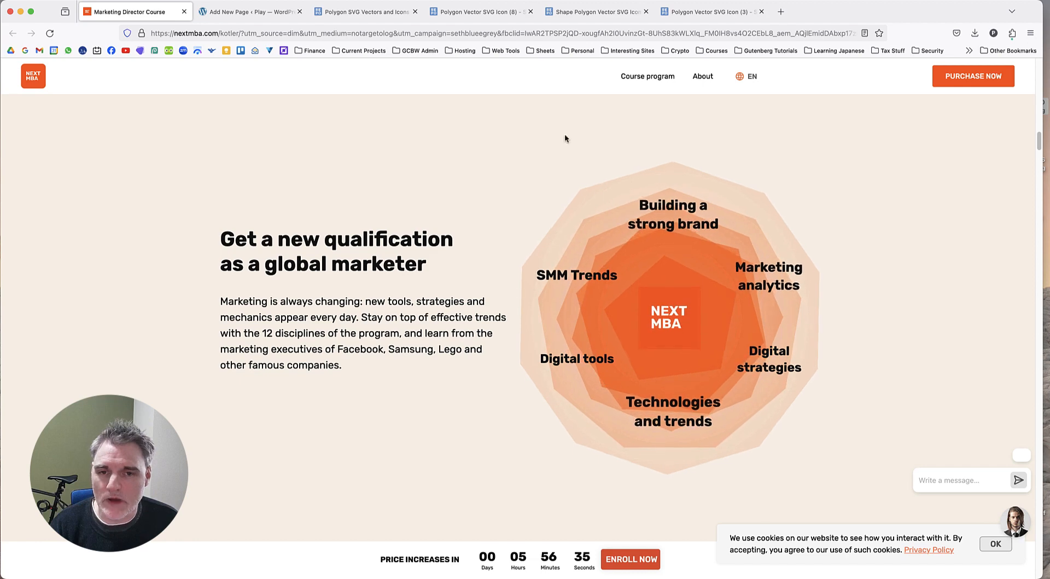
pyautogui.click(253, 11)
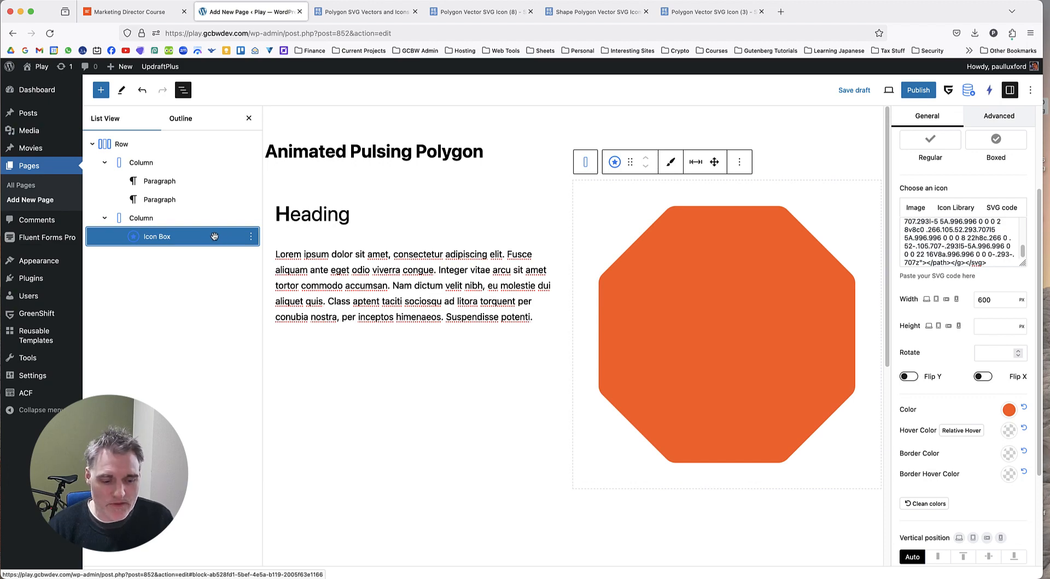
# Duplicate the orange octagon Icon Box in the second column and look over the two stacked copies.
pyautogui.click(251, 236)
pyautogui.click(264, 285)
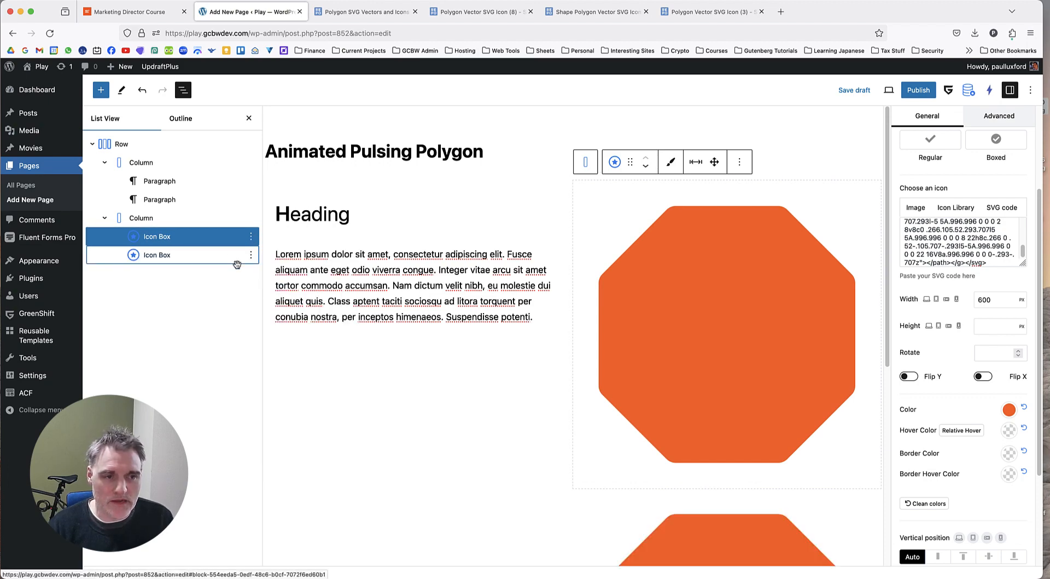
pyautogui.scroll(-4, 673, 412)
pyautogui.scroll(-3, 699, 413)
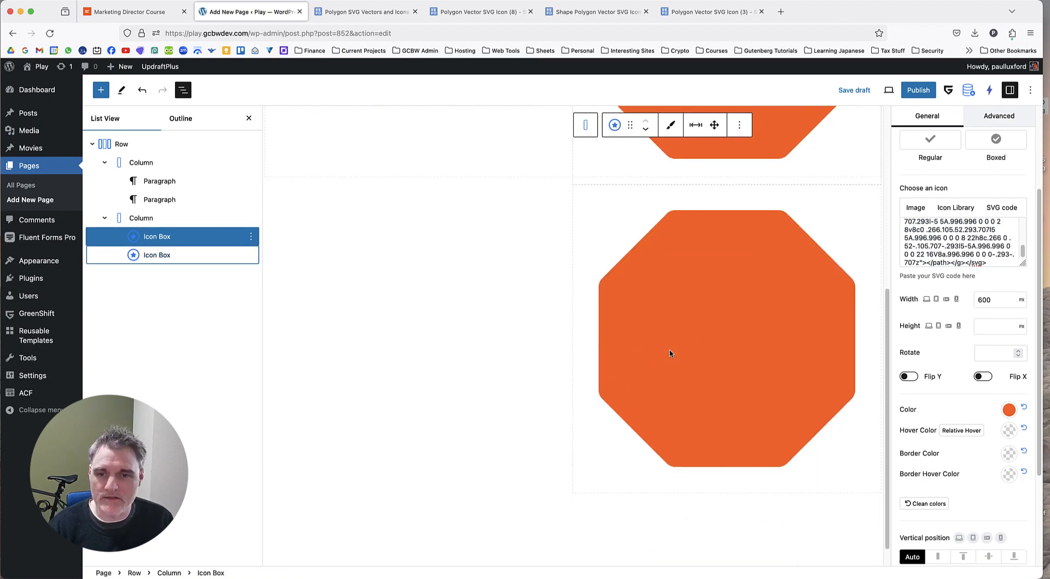
pyautogui.scroll(6, 671, 351)
pyautogui.scroll(-3, 678, 351)
pyautogui.scroll(3, 682, 353)
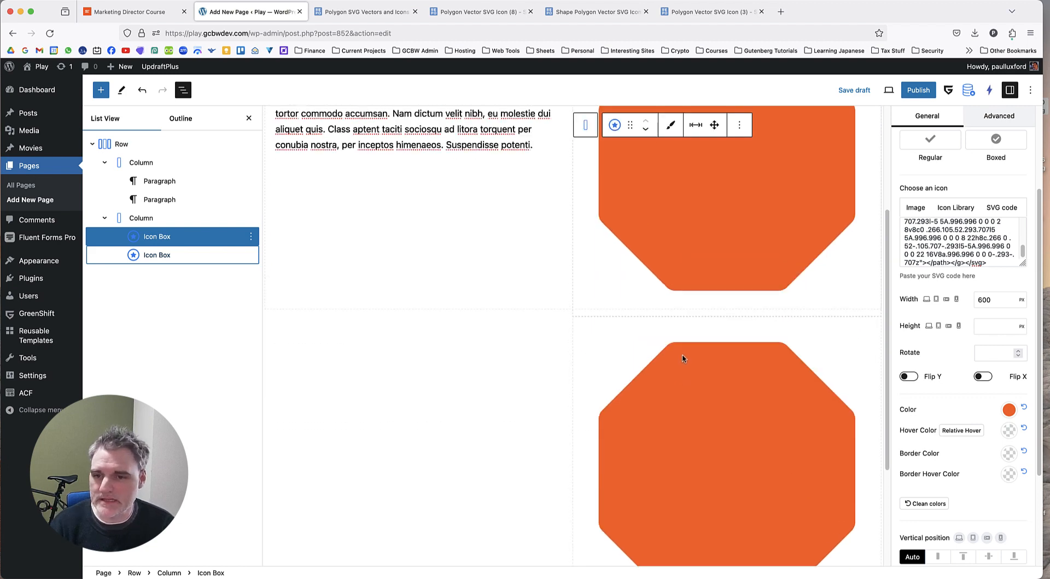
pyautogui.scroll(-5, 695, 345)
pyautogui.scroll(4, 714, 356)
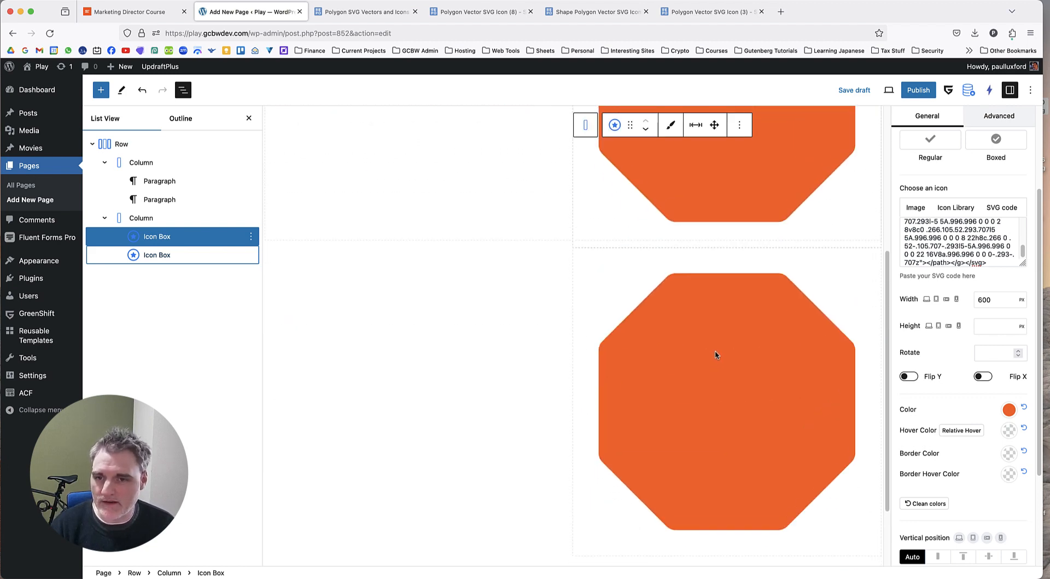
pyautogui.scroll(-1, 715, 352)
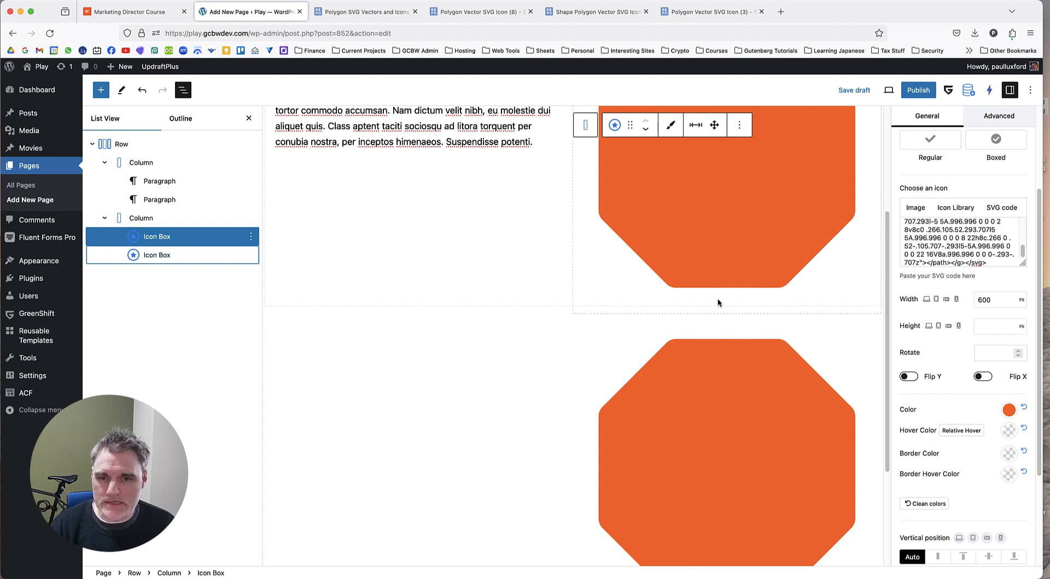
pyautogui.scroll(3, 719, 303)
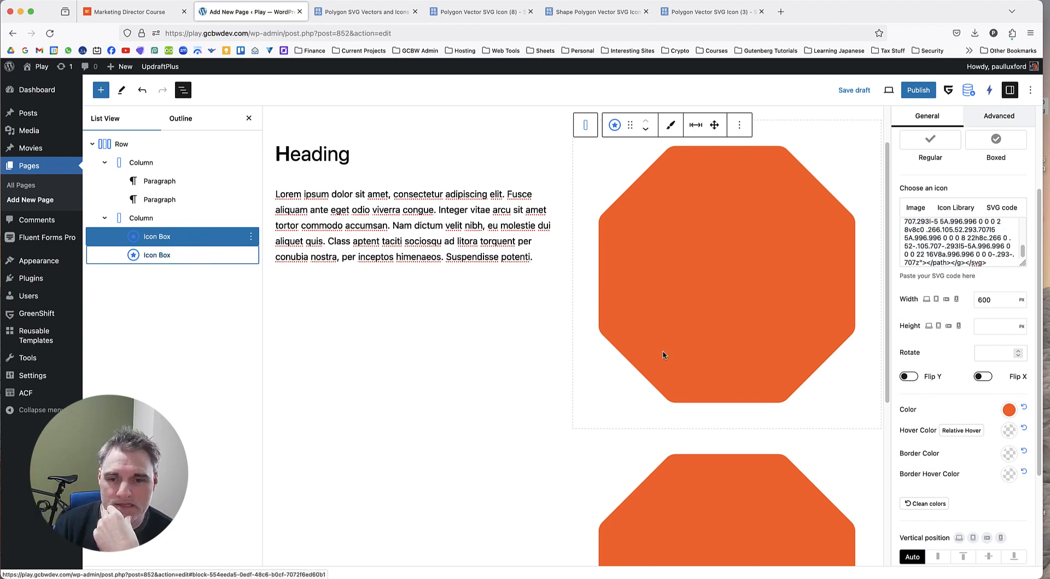
# Compare the original octagon Icon Box with its duplicate, checking each one's position and settings.
pyautogui.click(193, 255)
pyautogui.scroll(1, 691, 320)
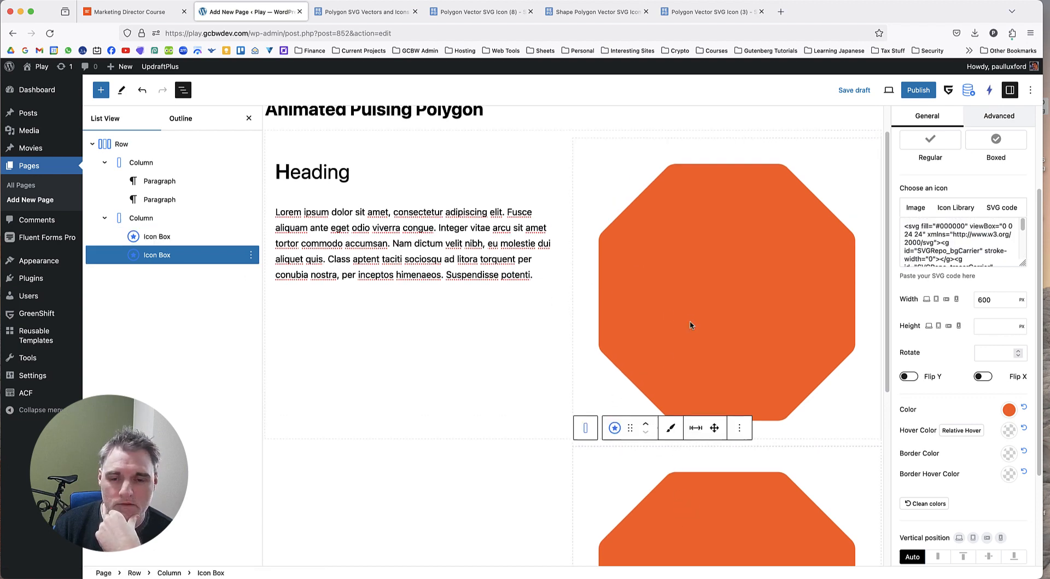
pyautogui.scroll(-1, 690, 320)
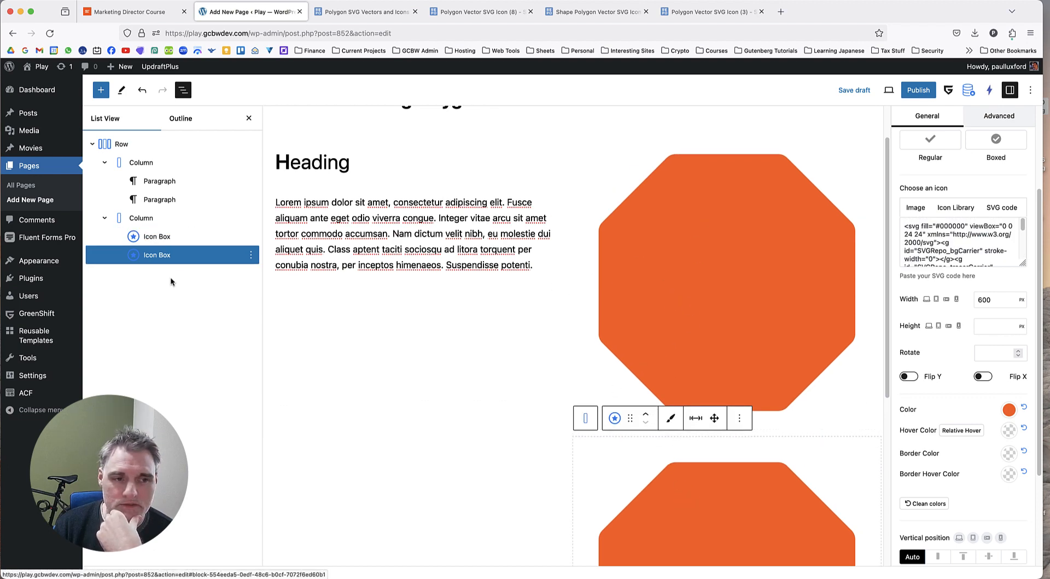
pyautogui.scroll(-4, 740, 414)
pyautogui.scroll(1, 720, 394)
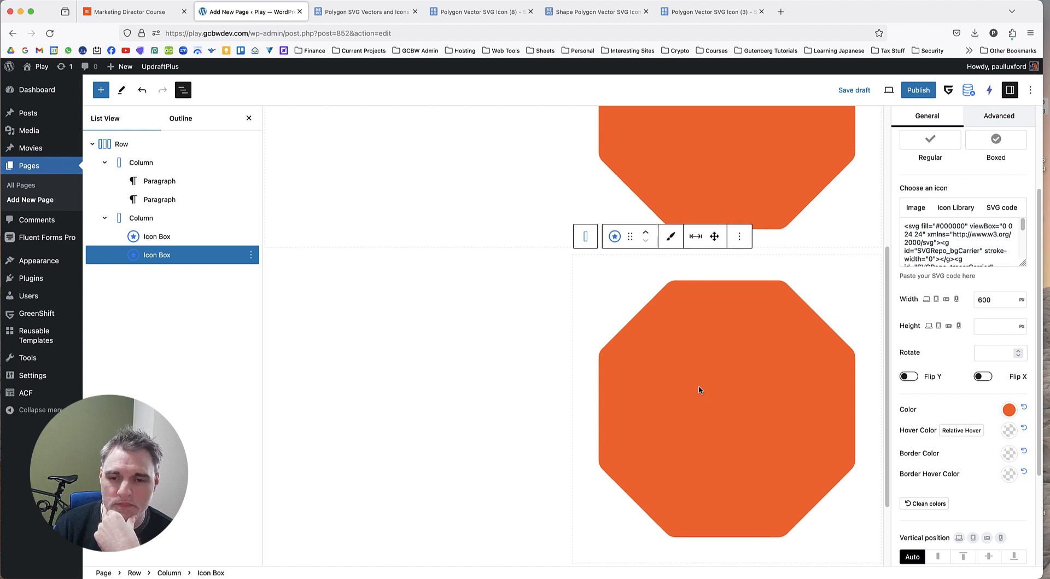
pyautogui.scroll(2, 718, 419)
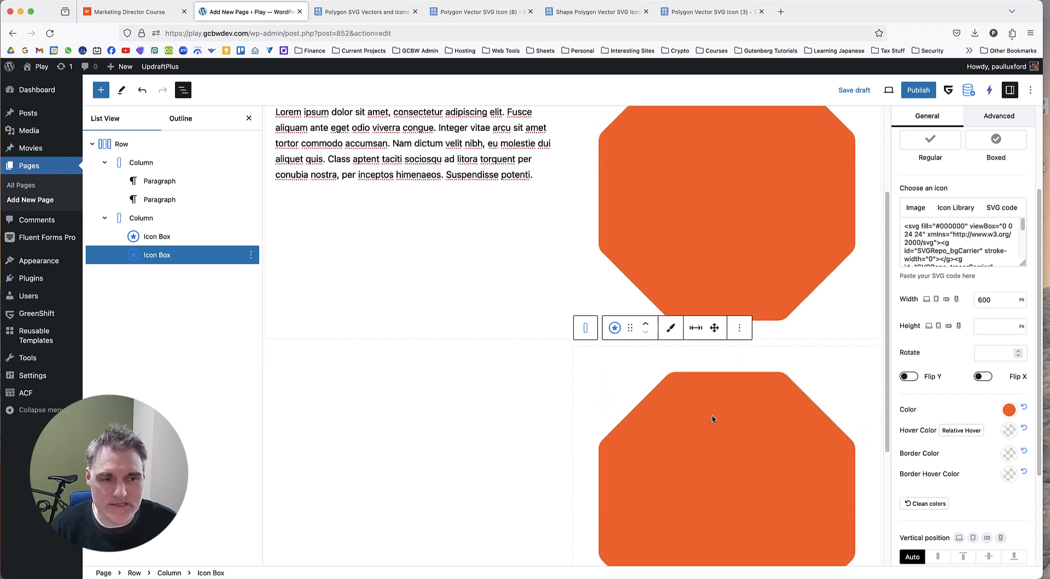
pyautogui.click(175, 235)
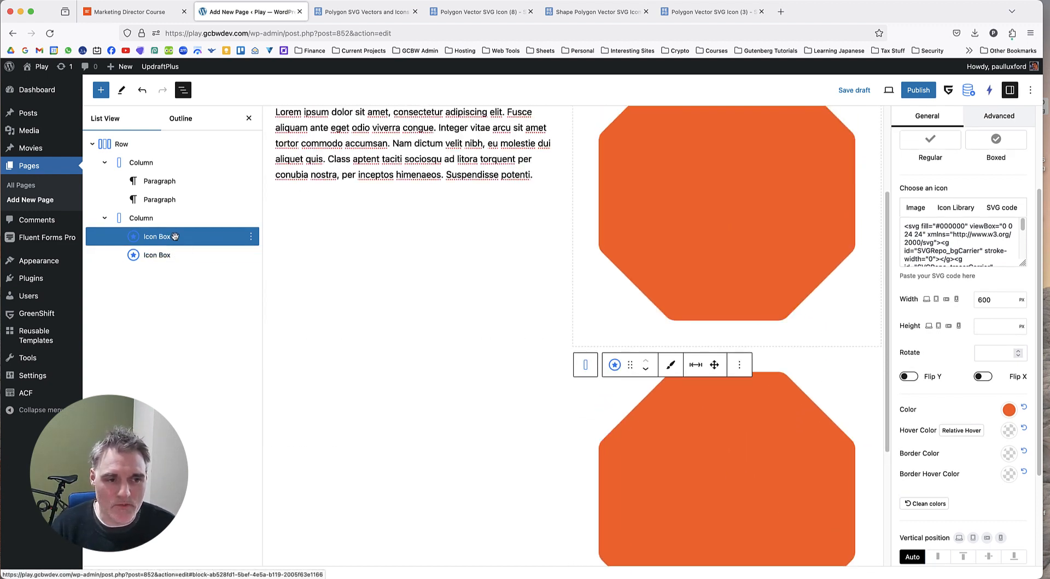
pyautogui.click(170, 257)
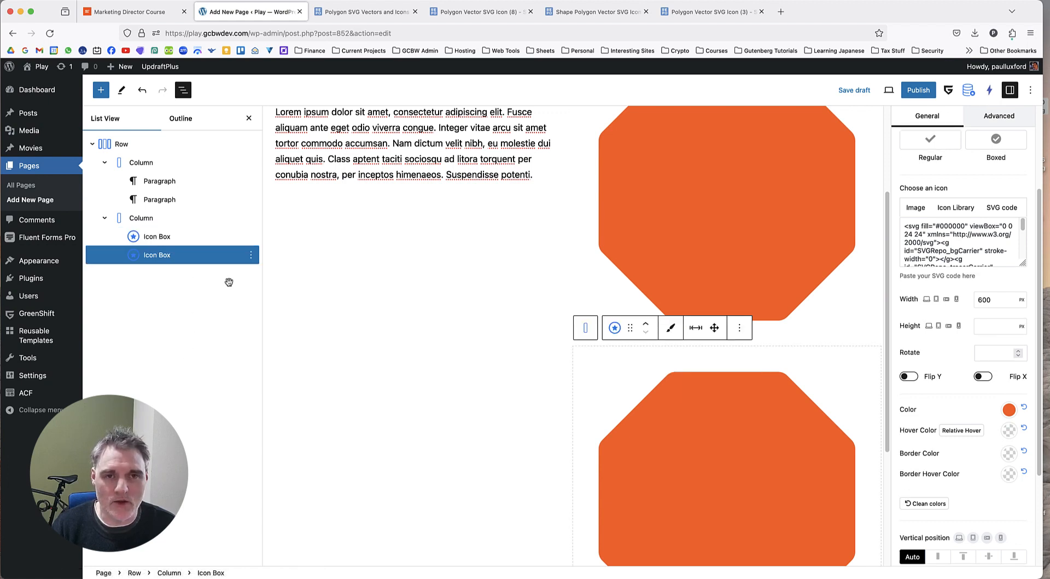
pyautogui.click(196, 237)
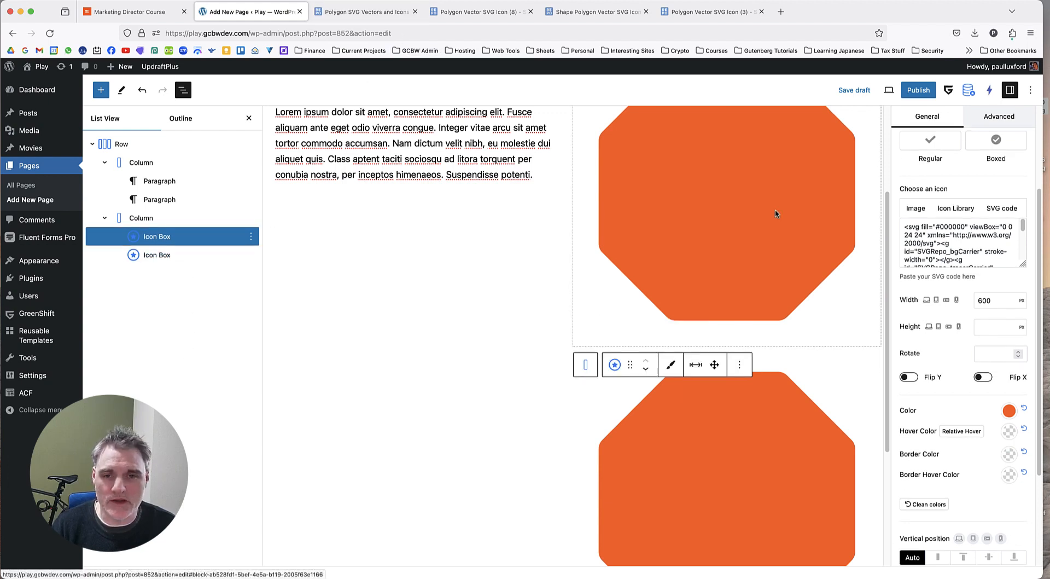
pyautogui.scroll(3, 730, 214)
pyautogui.scroll(-1, 700, 241)
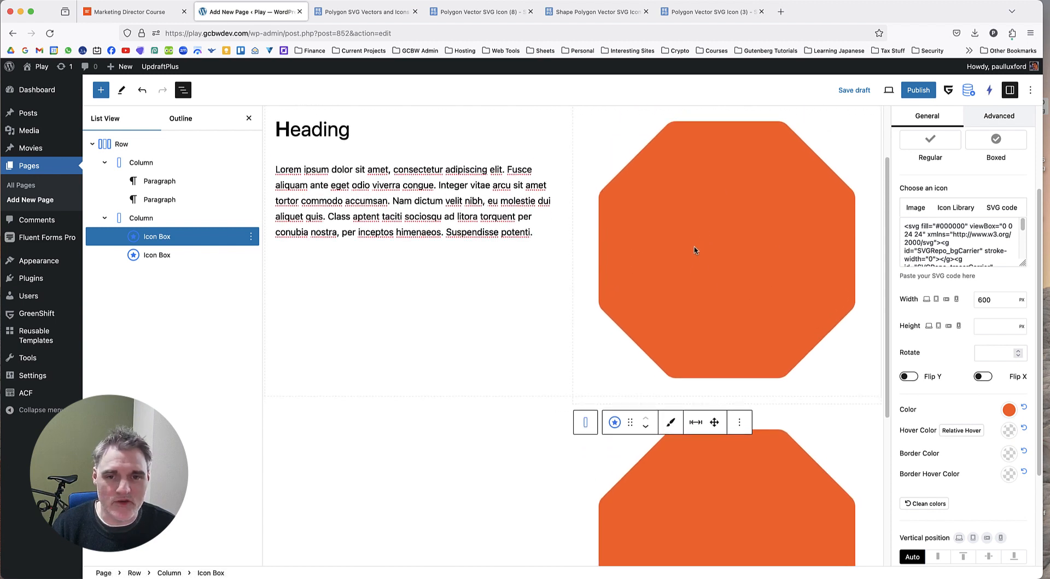
pyautogui.click(197, 258)
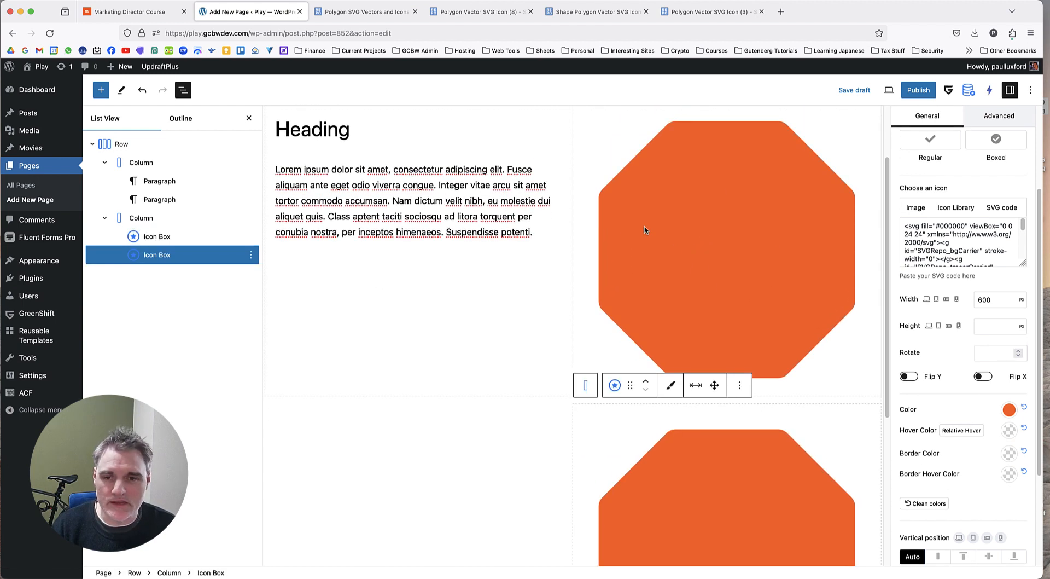
pyautogui.click(201, 236)
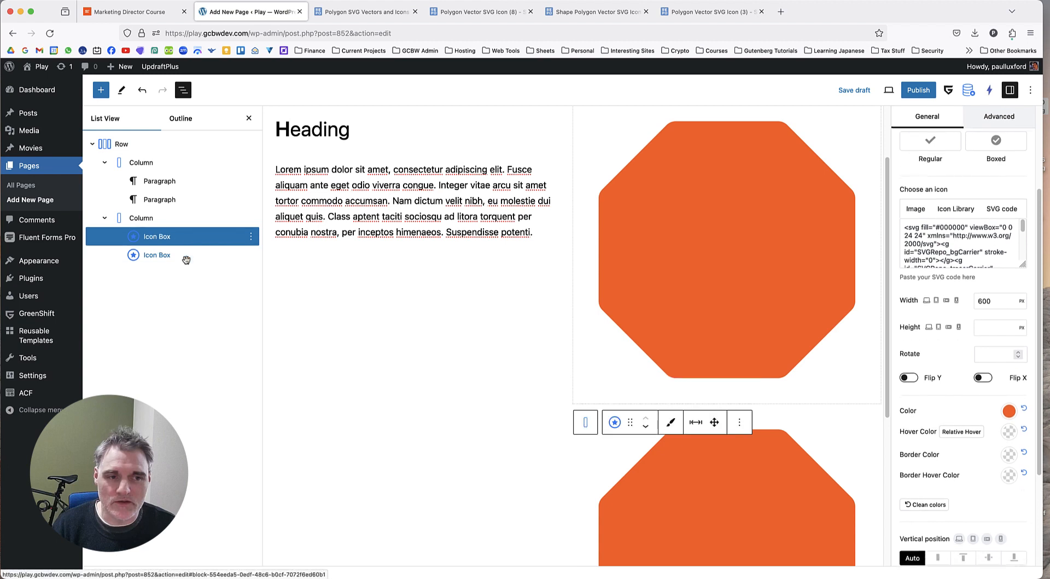
# Set the duplicated octagon Icon Box's icon width to 550 px.
pyautogui.click(188, 258)
pyautogui.doubleClick(996, 303)
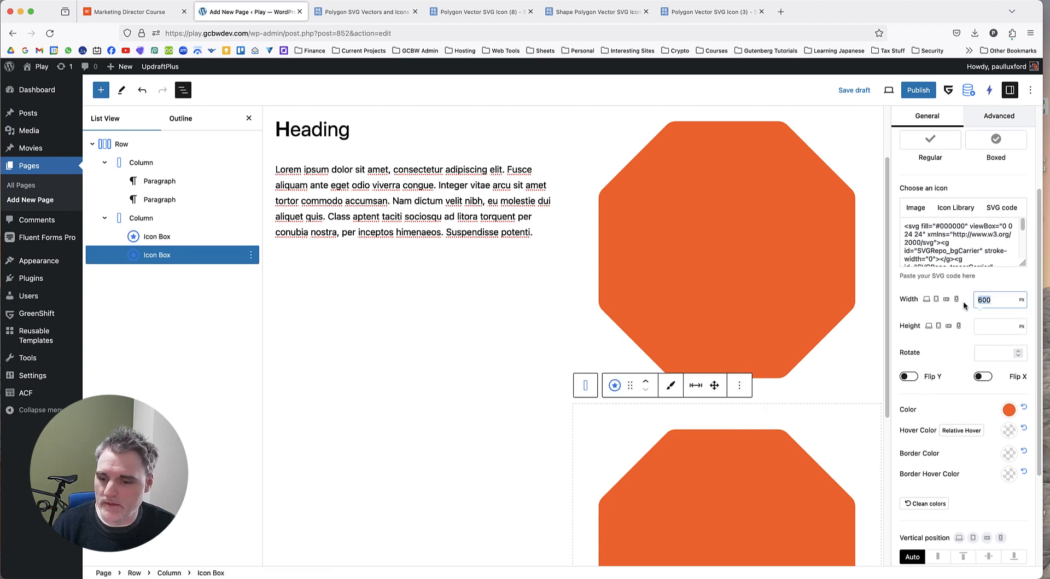
pyautogui.write('550')
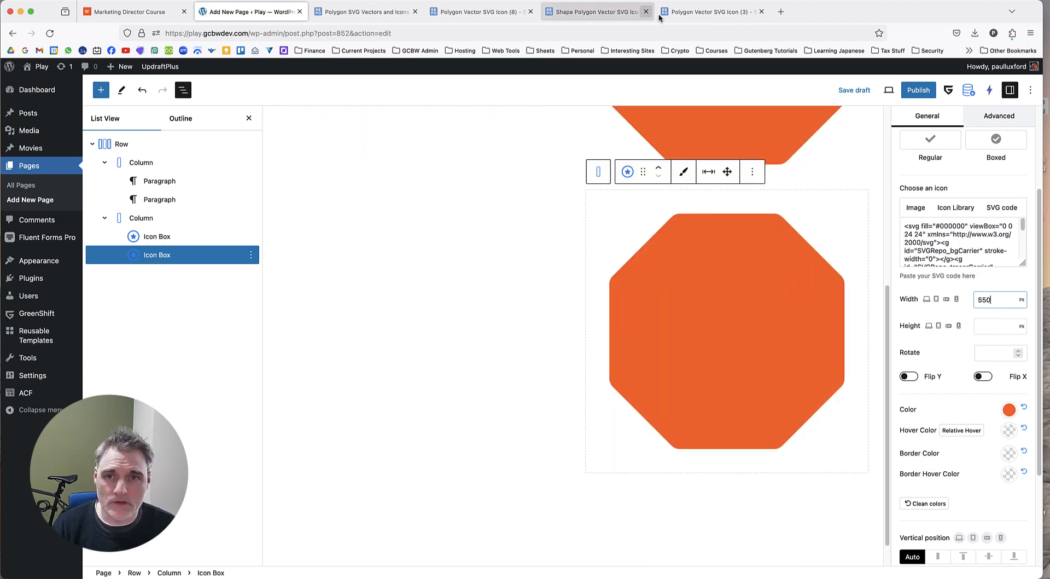
# Switch to the Shape Polygon page on SVG Repo and copy the hexagon's SVG code from its vector editor.
pyautogui.click(707, 13)
pyautogui.hotkey('ctrl', 'shift', 'Tab')
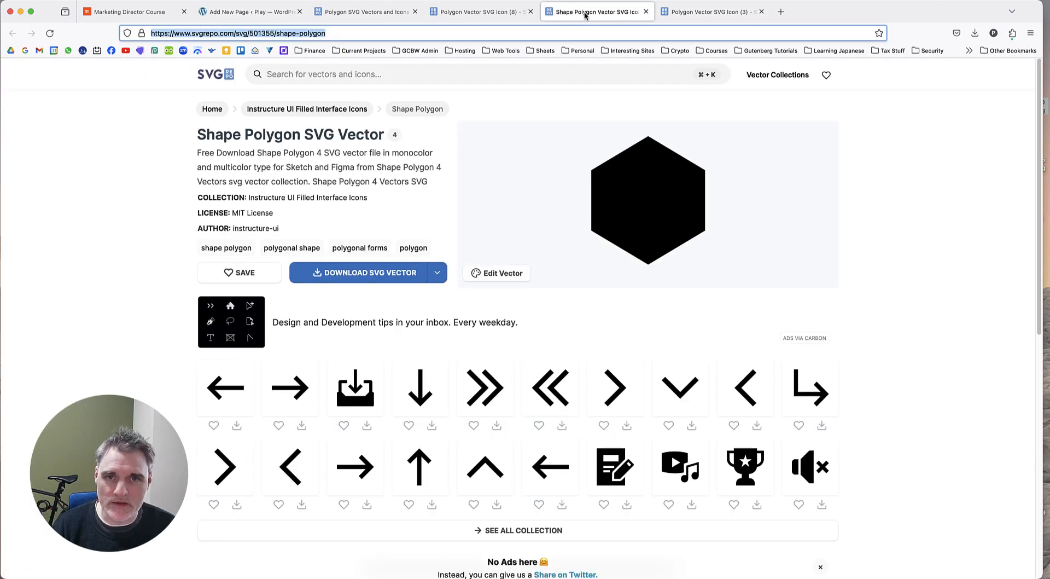
pyautogui.click(502, 273)
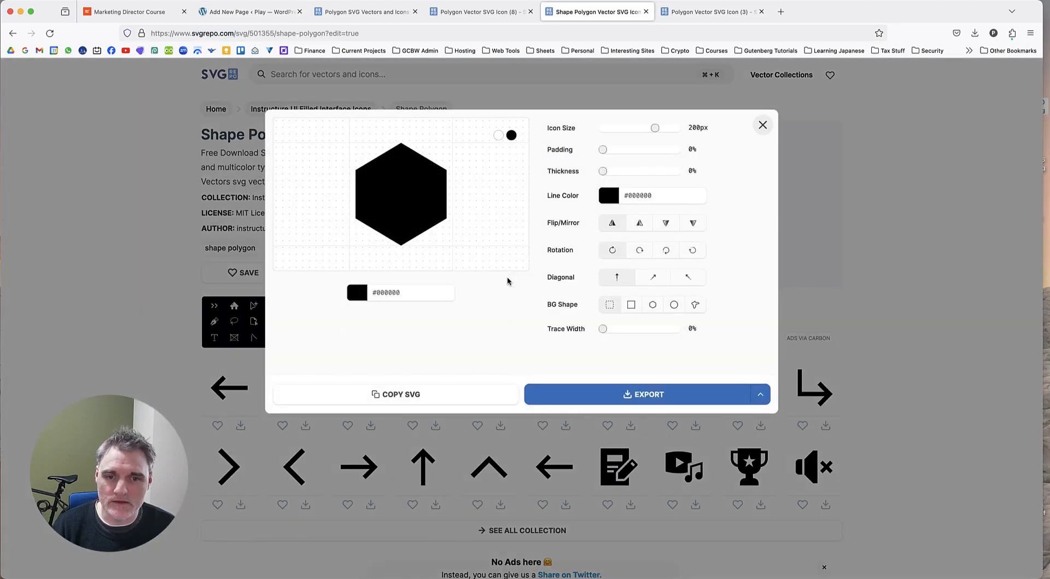
pyautogui.click(430, 394)
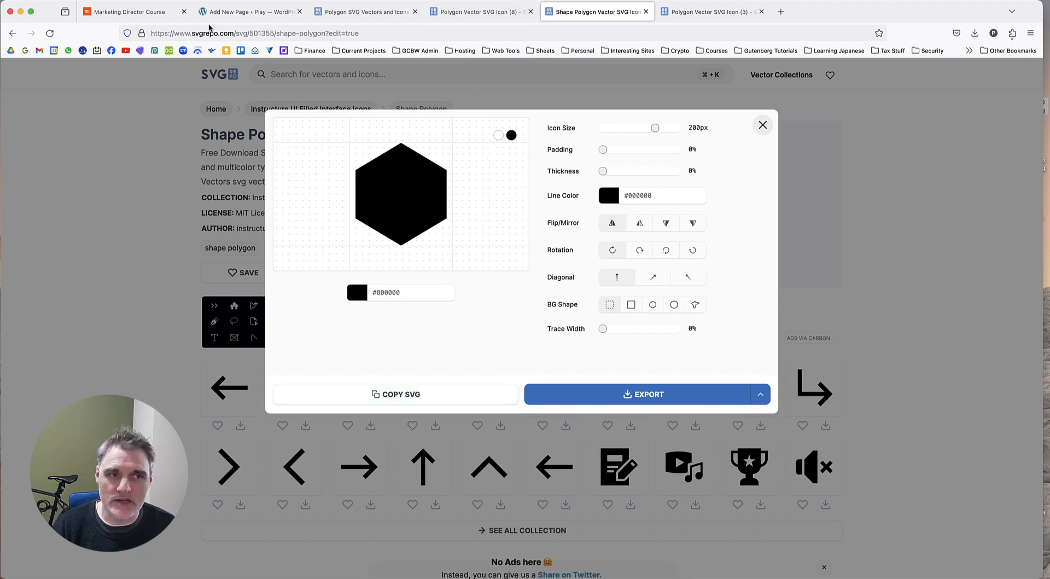
# Return to the WordPress draft, duplicate the 550 px octagon Icon Box and select the new third copy.
pyautogui.click(249, 11)
pyautogui.click(205, 254)
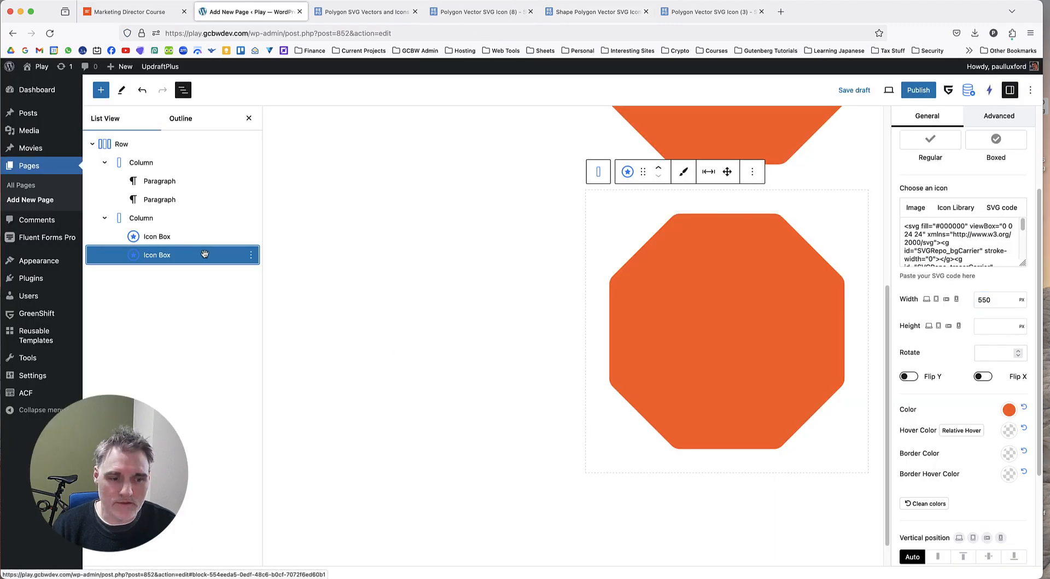
pyautogui.rightClick(205, 254)
pyautogui.click(232, 296)
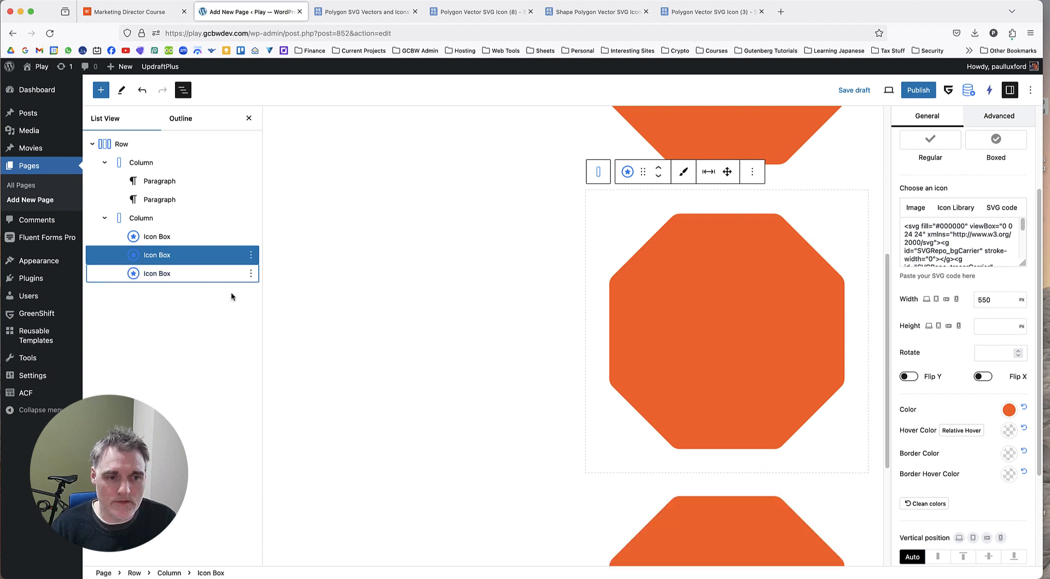
pyautogui.scroll(5, 654, 347)
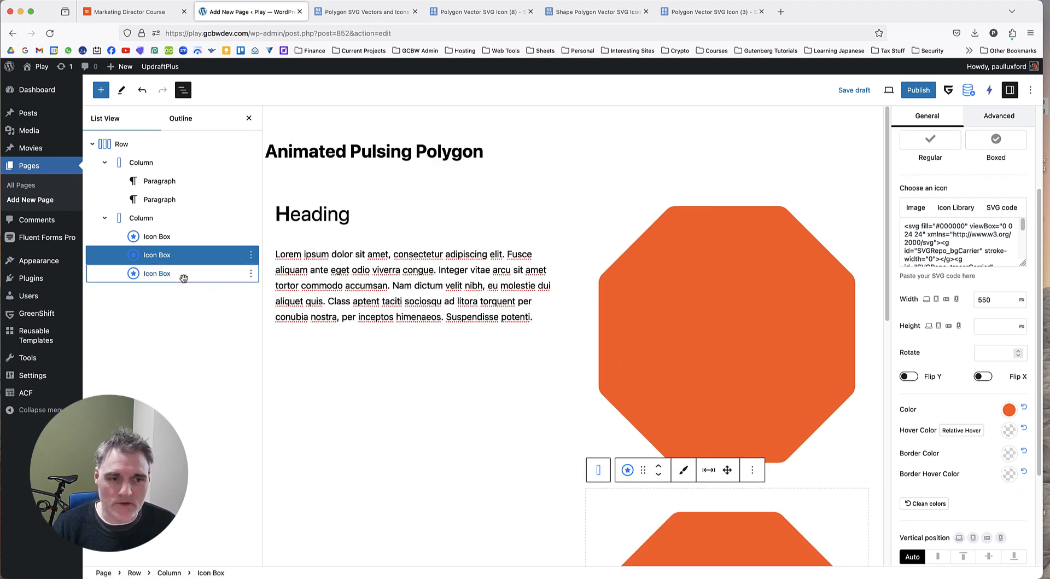
pyautogui.click(182, 274)
pyautogui.scroll(2, 733, 307)
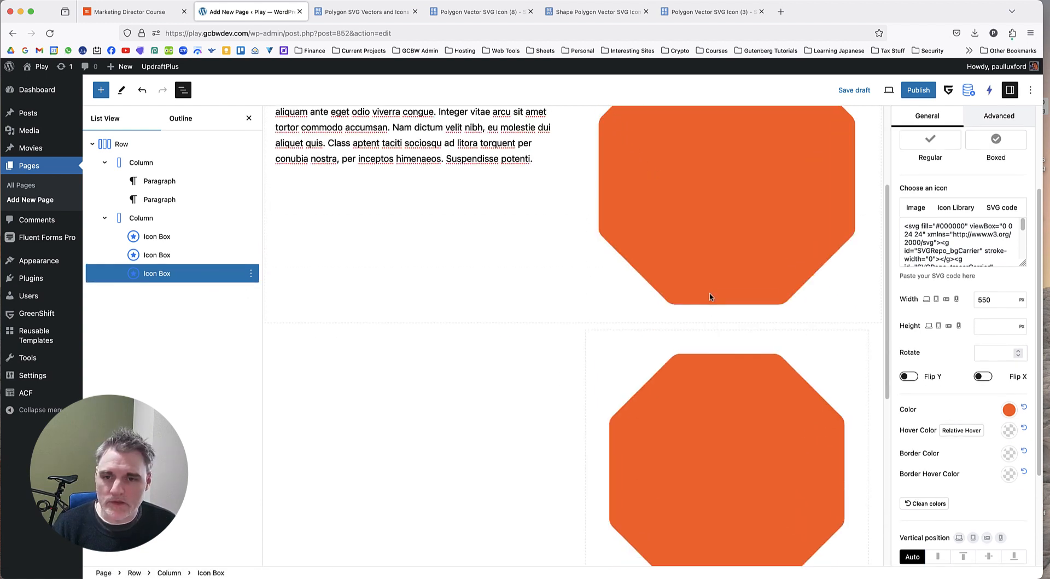
# Try moving the 600 px Icon Box below the other two, and restore it to first place in the column.
pyautogui.click(690, 224)
pyautogui.scroll(3, 690, 253)
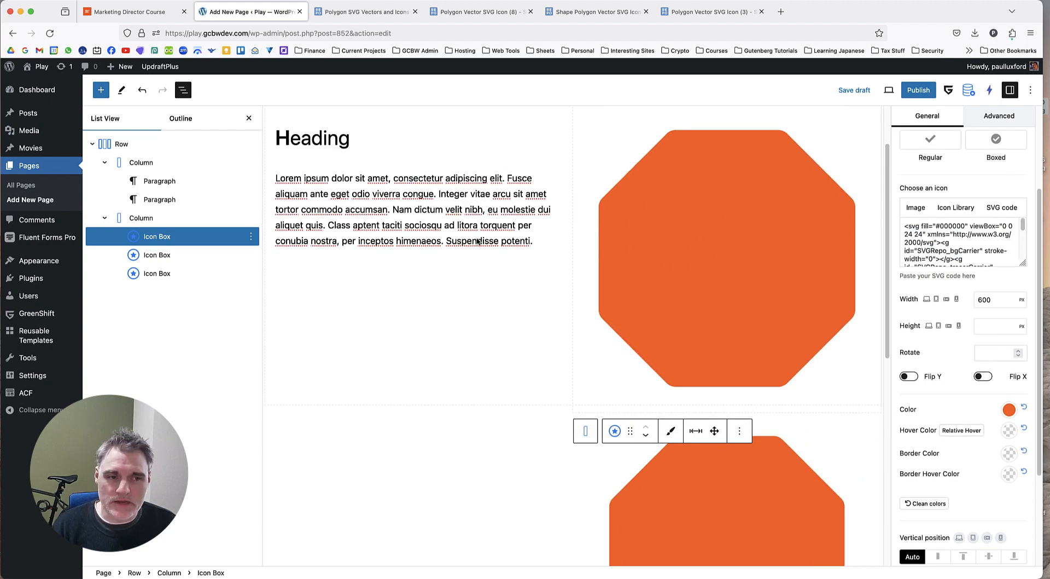
pyautogui.moveTo(180, 241); pyautogui.dragTo(180, 274)
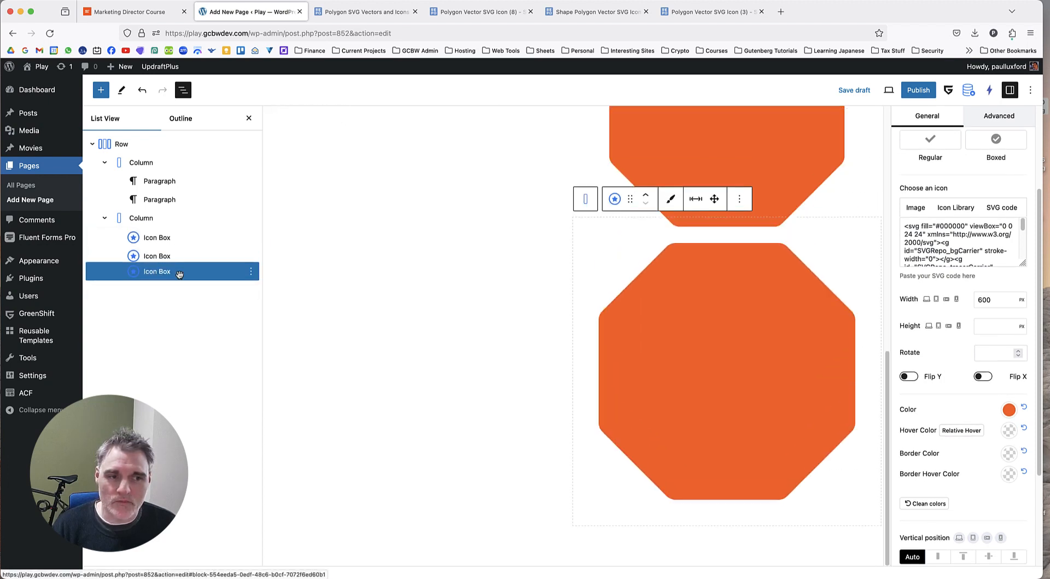
pyautogui.click(189, 257)
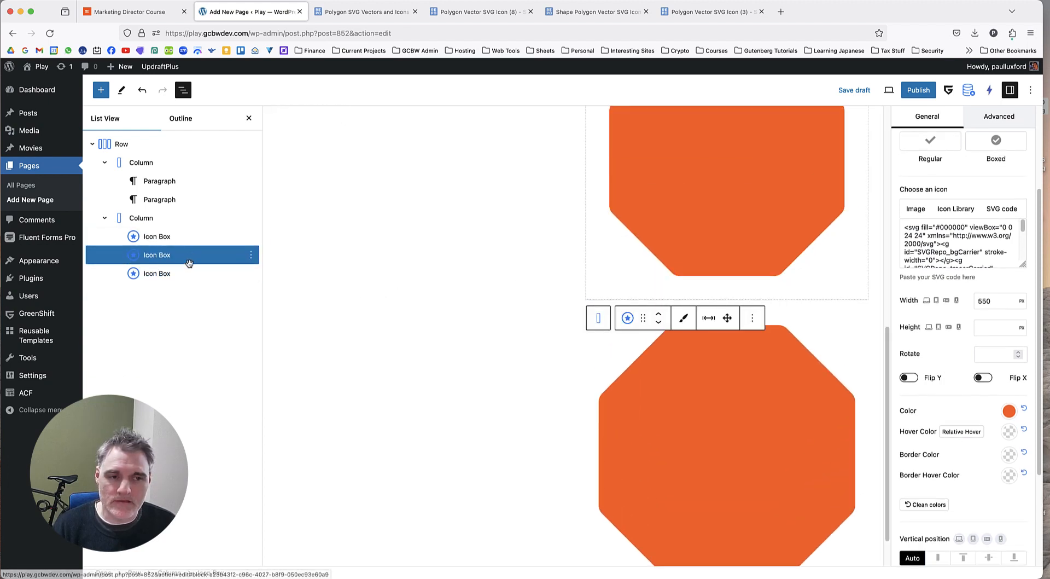
pyautogui.click(188, 237)
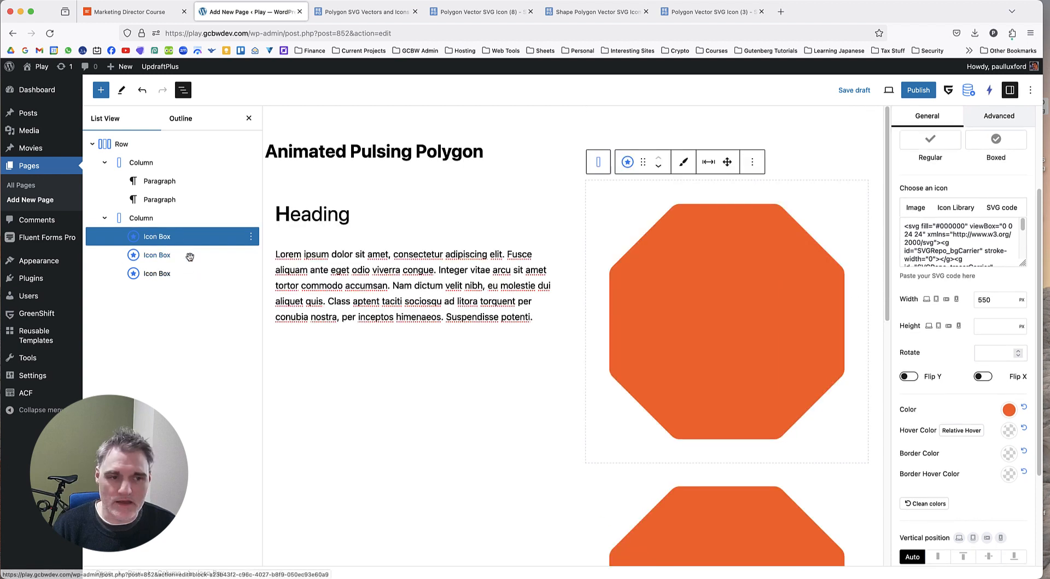
pyautogui.click(188, 273)
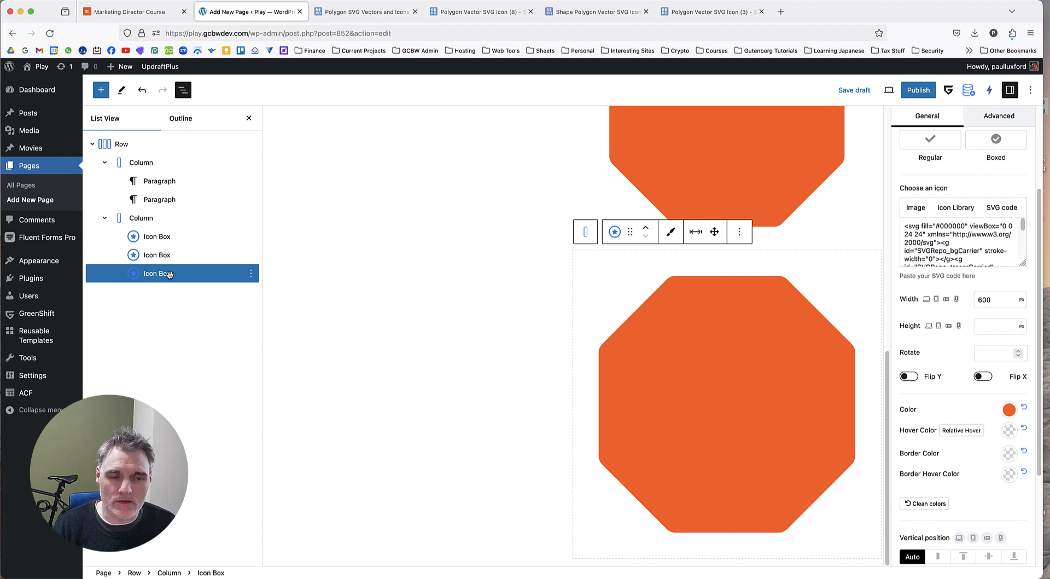
pyautogui.moveTo(168, 274); pyautogui.dragTo(180, 239)
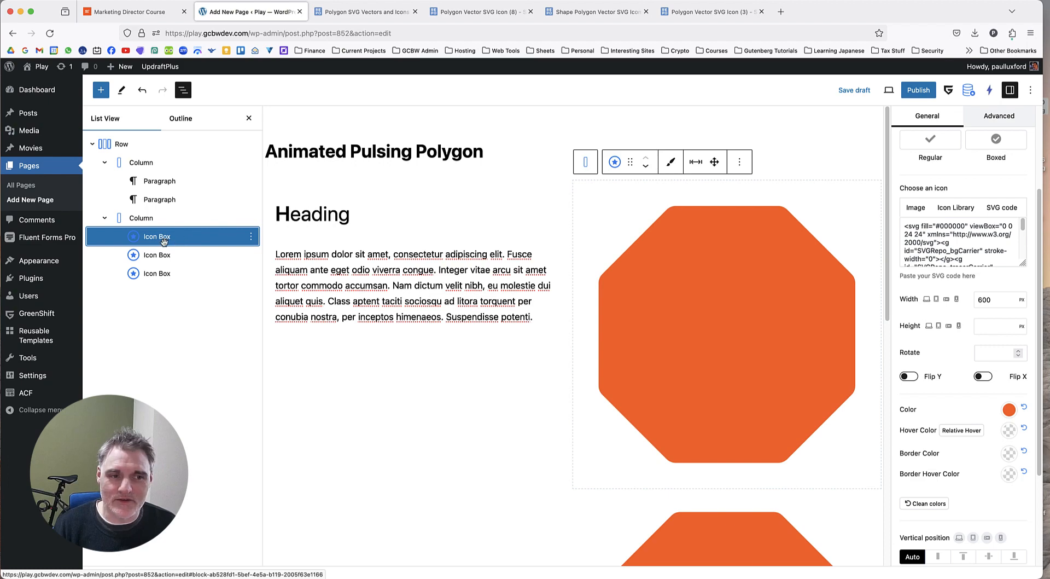
# Rename the first Icon Box in the second column as 1.
pyautogui.rightClick(163, 241)
pyautogui.click(207, 377)
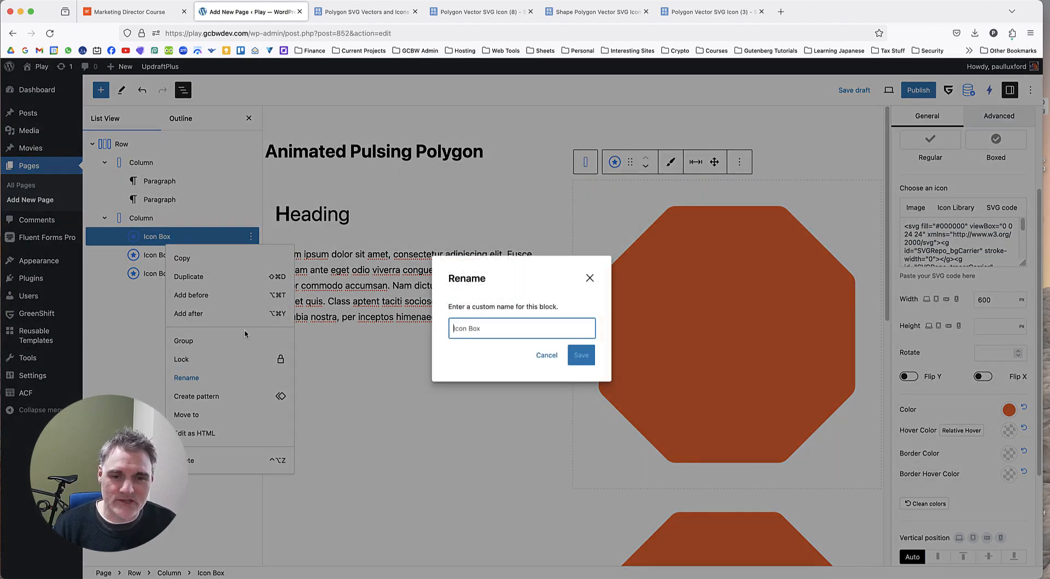
pyautogui.write('1')
pyautogui.click(580, 354)
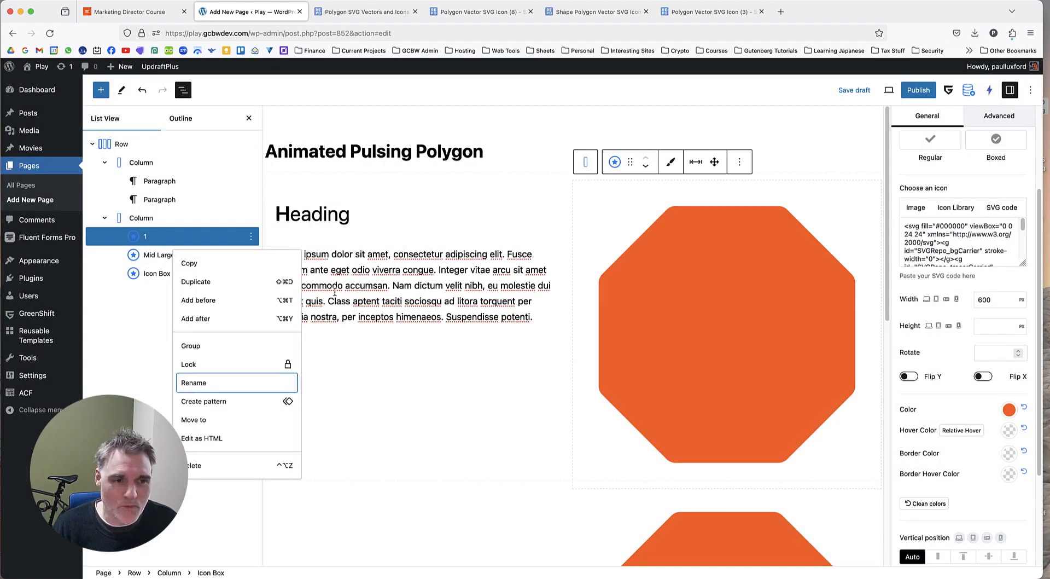
# Rename the second Icon Box in the second column as 2 and the third one as 3.
pyautogui.click(164, 255)
pyautogui.rightClick(162, 256)
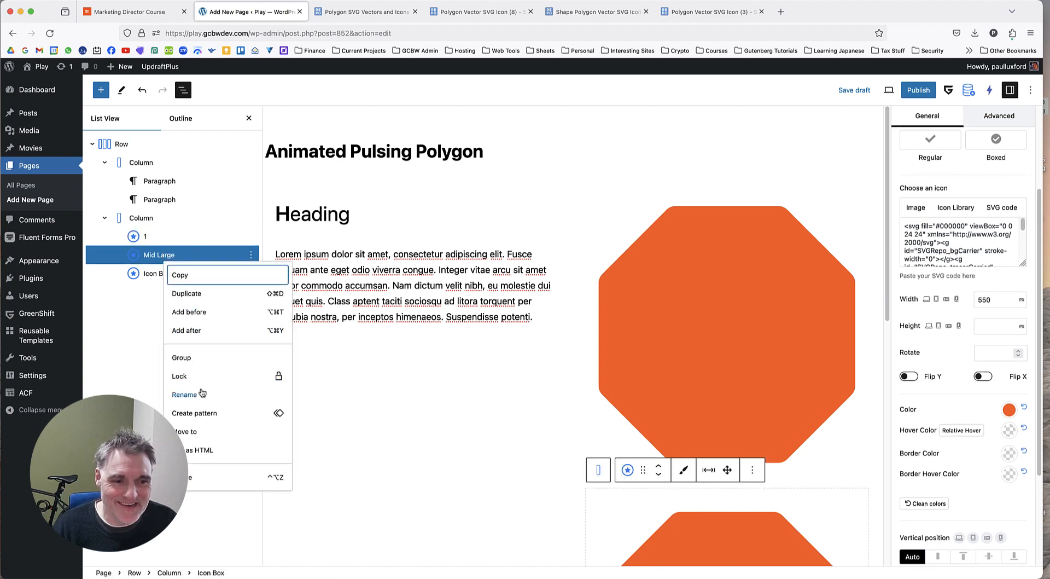
pyautogui.click(203, 393)
pyautogui.write('2')
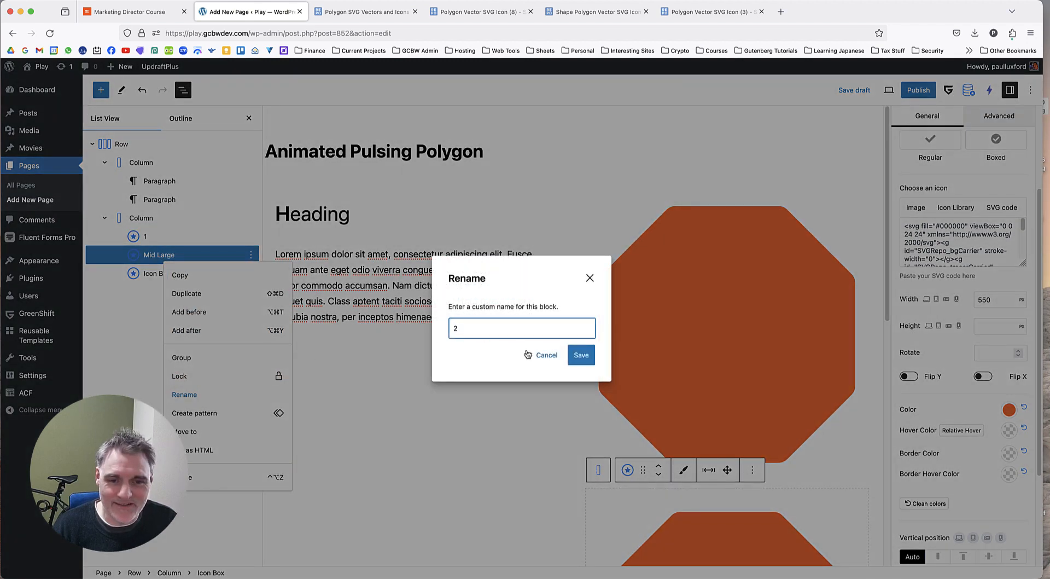
pyautogui.click(580, 355)
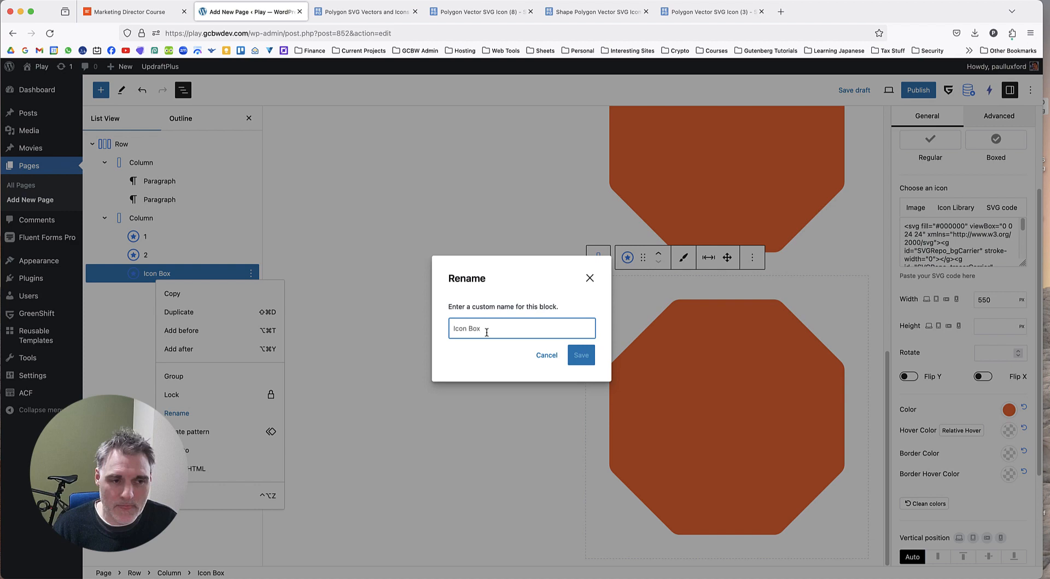
pyautogui.write('3')
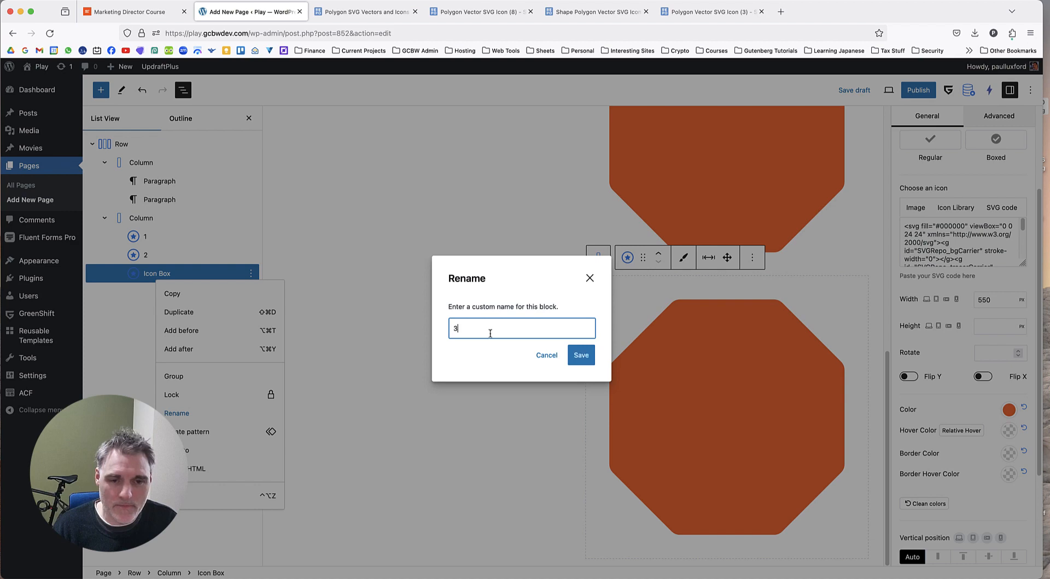
pyautogui.click(580, 354)
pyautogui.press('Escape')
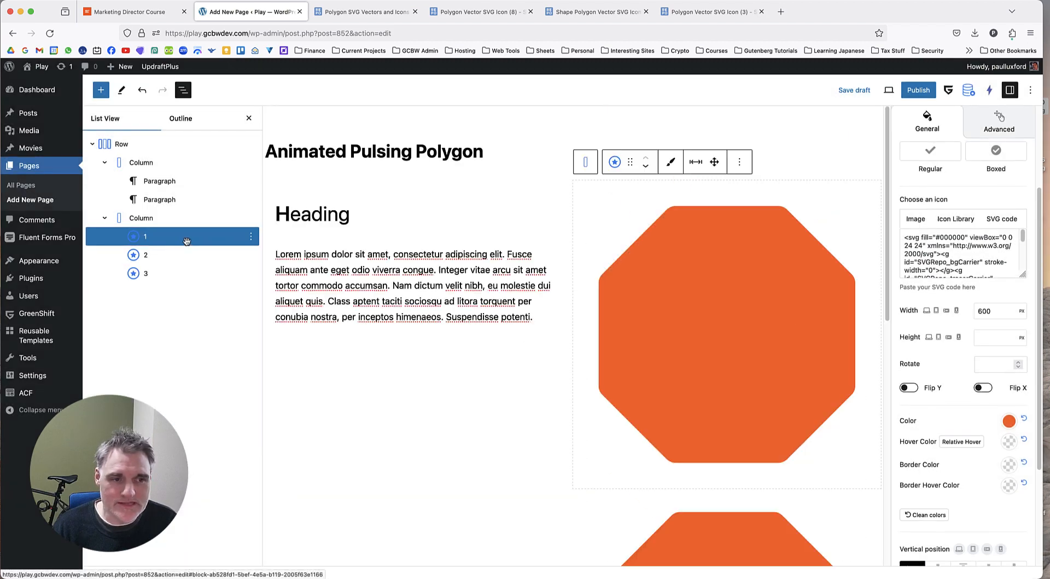
pyautogui.click(175, 254)
pyautogui.click(171, 272)
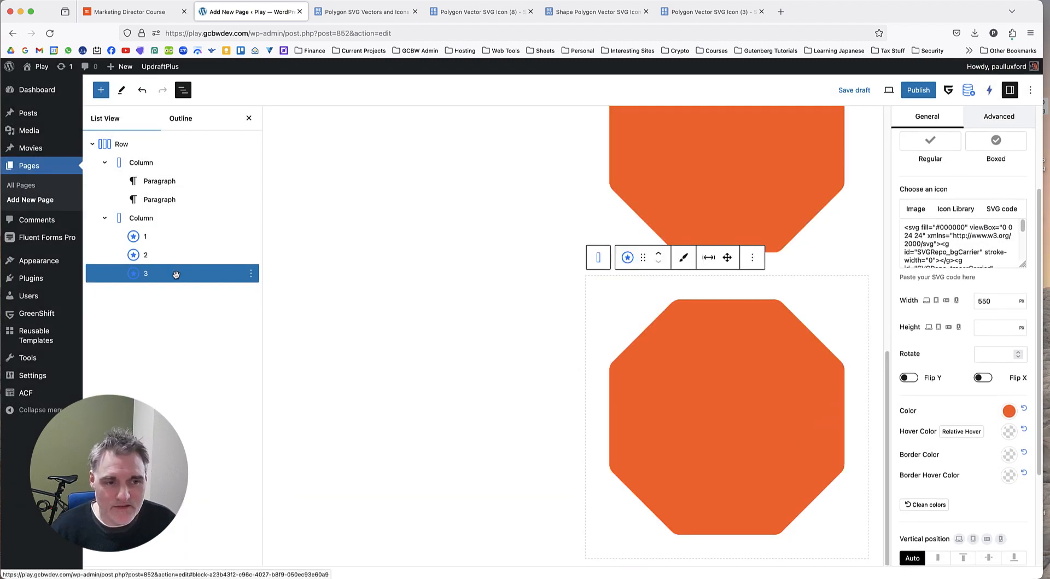
# Rename the first Icon Box in the second column, the 600 px octagon, as 6.
pyautogui.rightClick(176, 237)
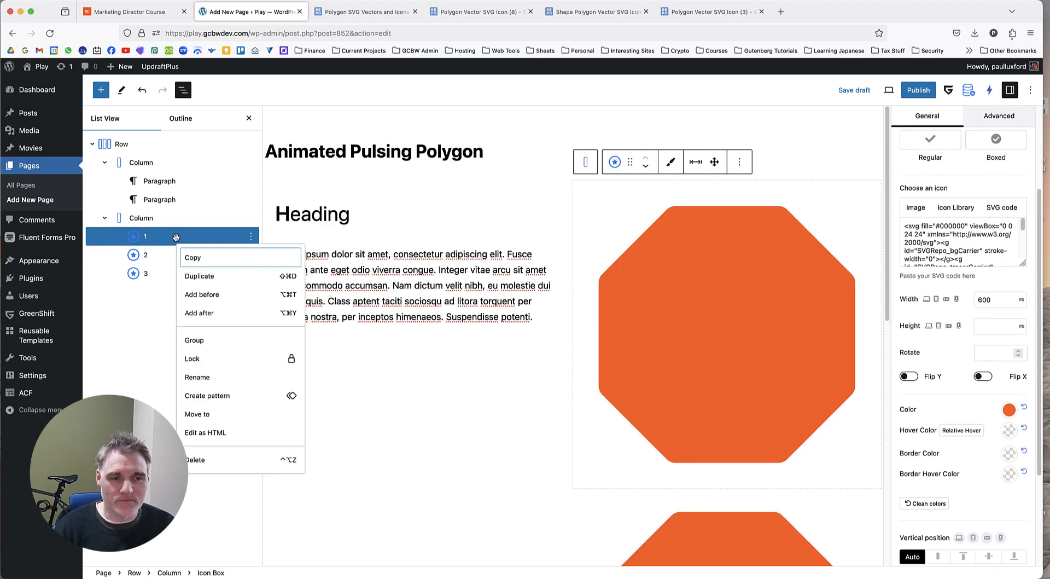
pyautogui.click(210, 376)
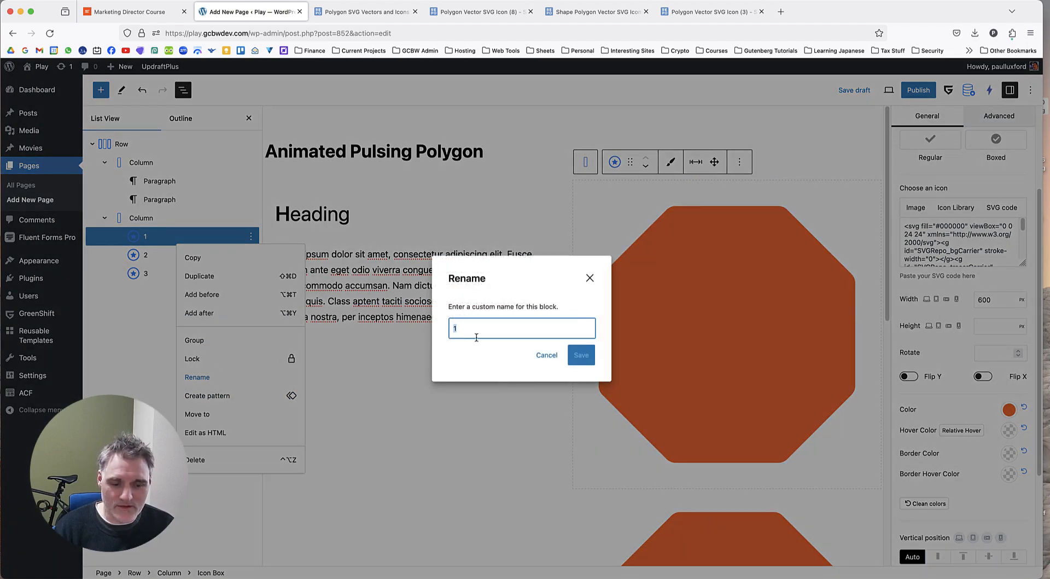
pyautogui.click(581, 354)
pyautogui.press('Escape')
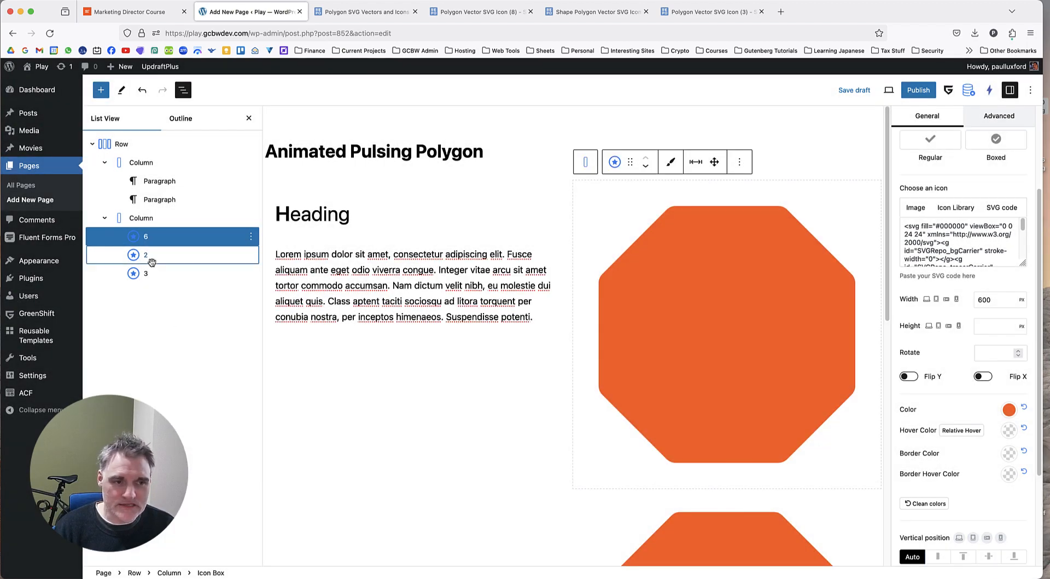
# Rename the second Icon Box in the second column as 5.
pyautogui.rightClick(153, 255)
pyautogui.click(197, 401)
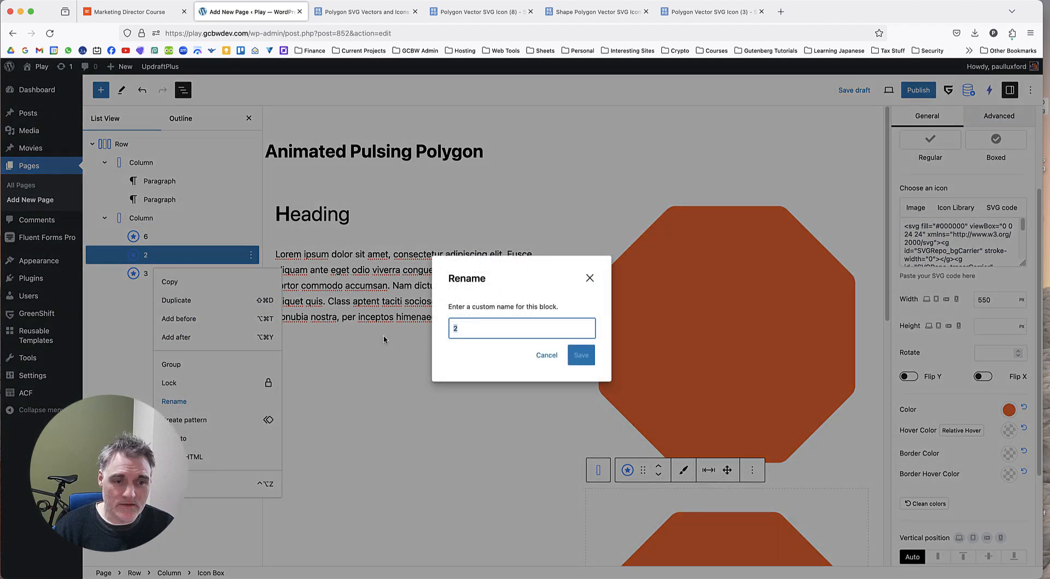
pyautogui.write('5')
pyautogui.click(581, 355)
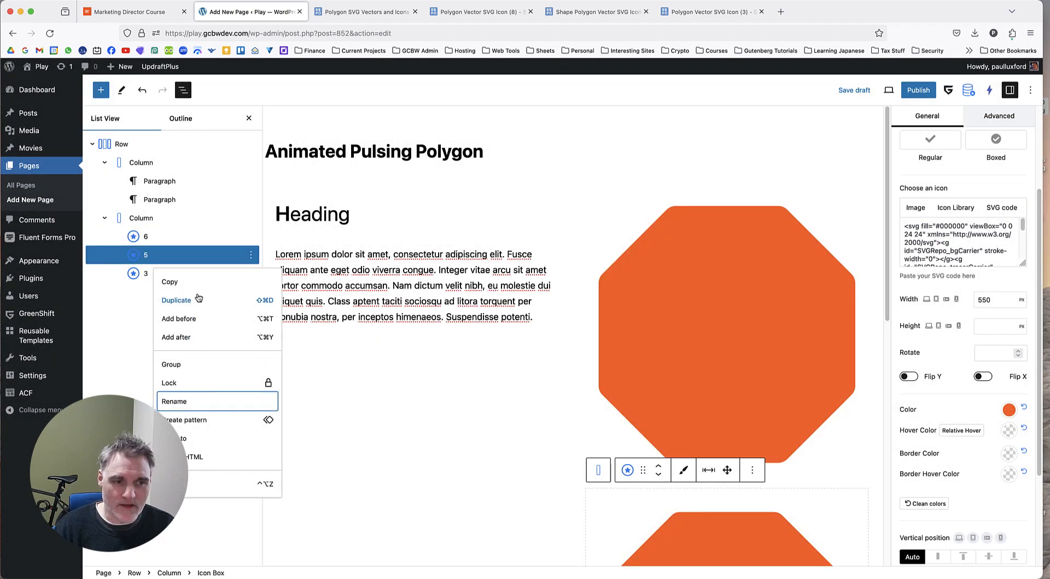
pyautogui.press('Escape')
# Rename the third Icon Box in the second column as 4.
pyautogui.rightClick(148, 273)
pyautogui.click(170, 411)
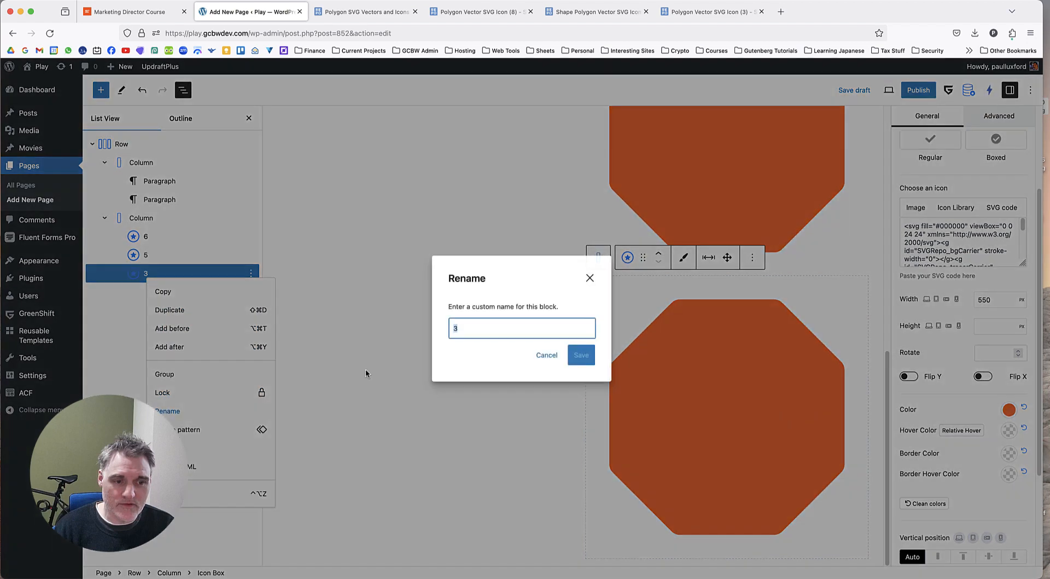
pyautogui.write('4')
pyautogui.press('Return')
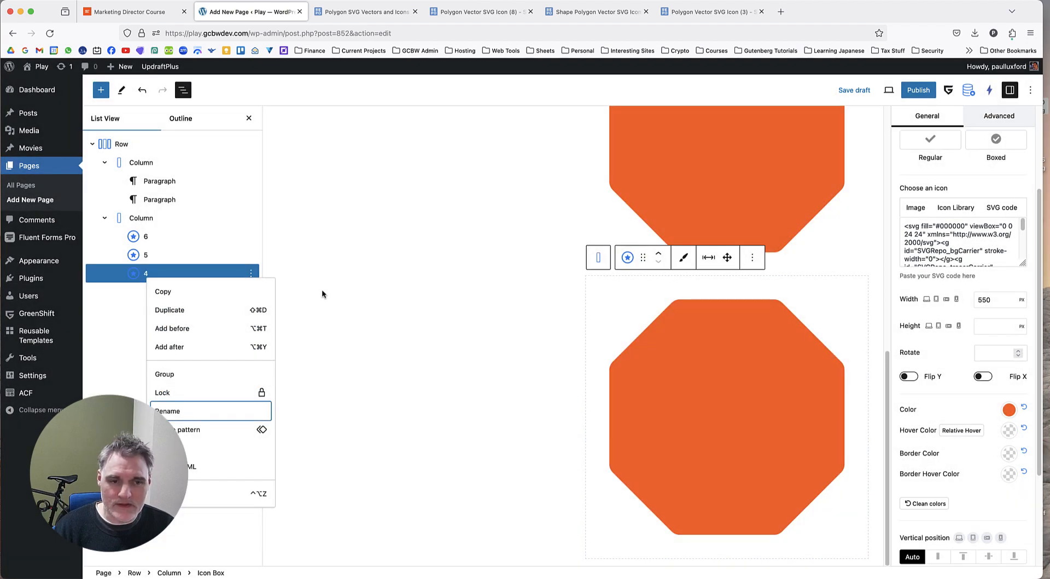
# Duplicate Icon Box 4 and rename the copy below it as 3.
pyautogui.click(166, 272)
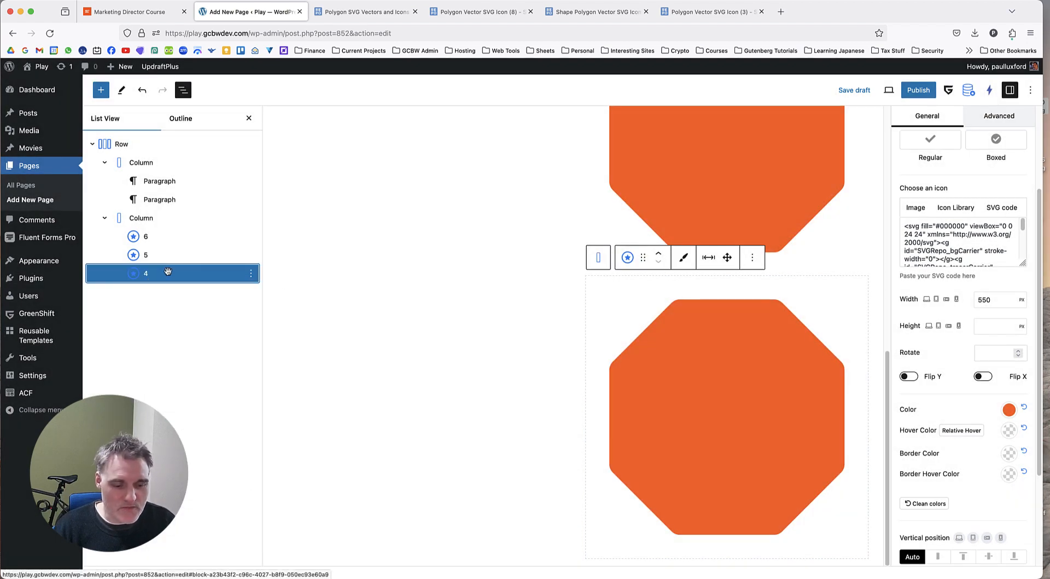
pyautogui.press('super+shift+d')
pyautogui.rightClick(166, 293)
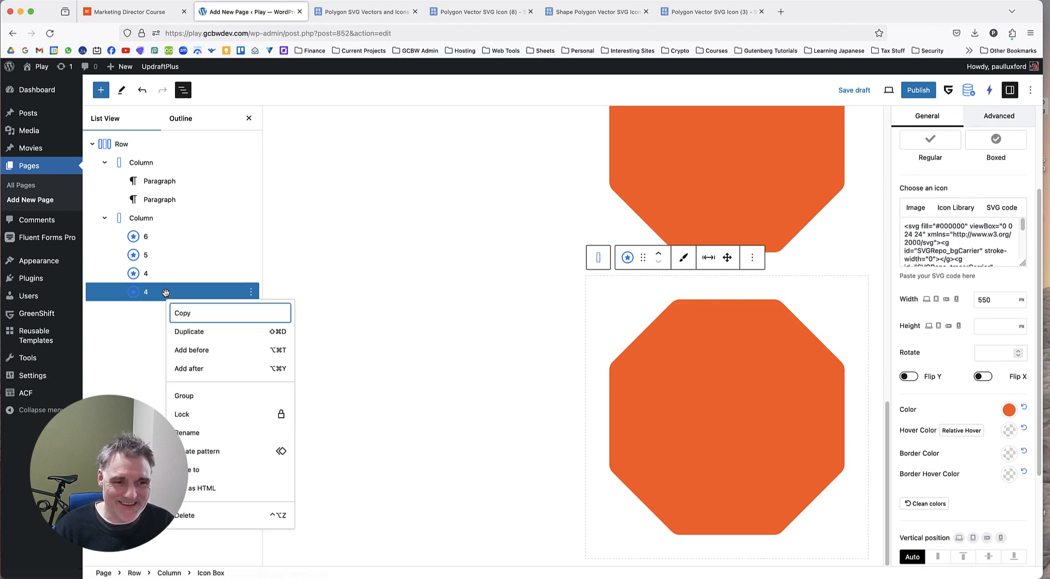
pyautogui.click(162, 276)
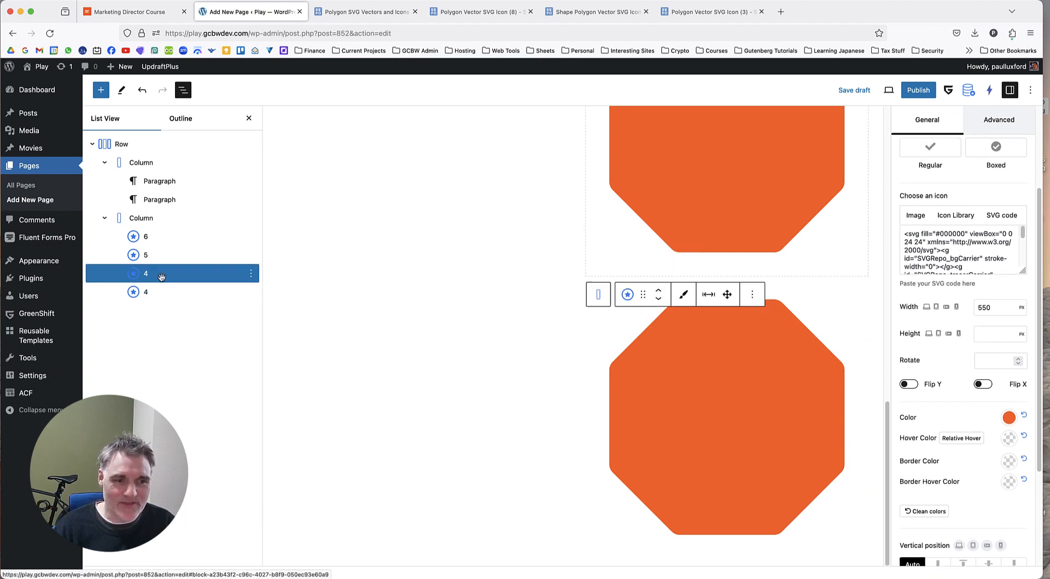
pyautogui.click(169, 296)
pyautogui.rightClick(170, 299)
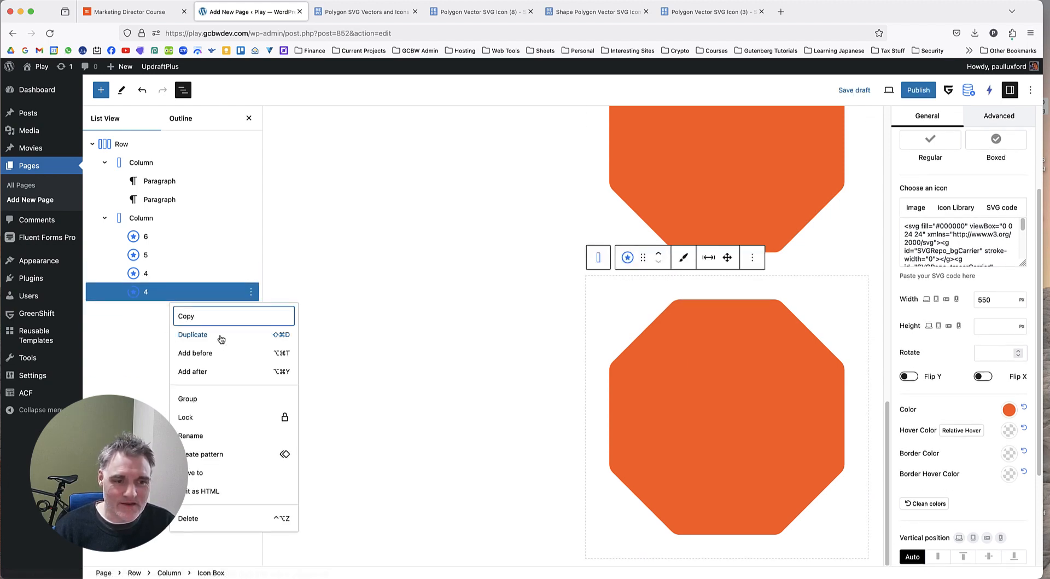
pyautogui.click(195, 433)
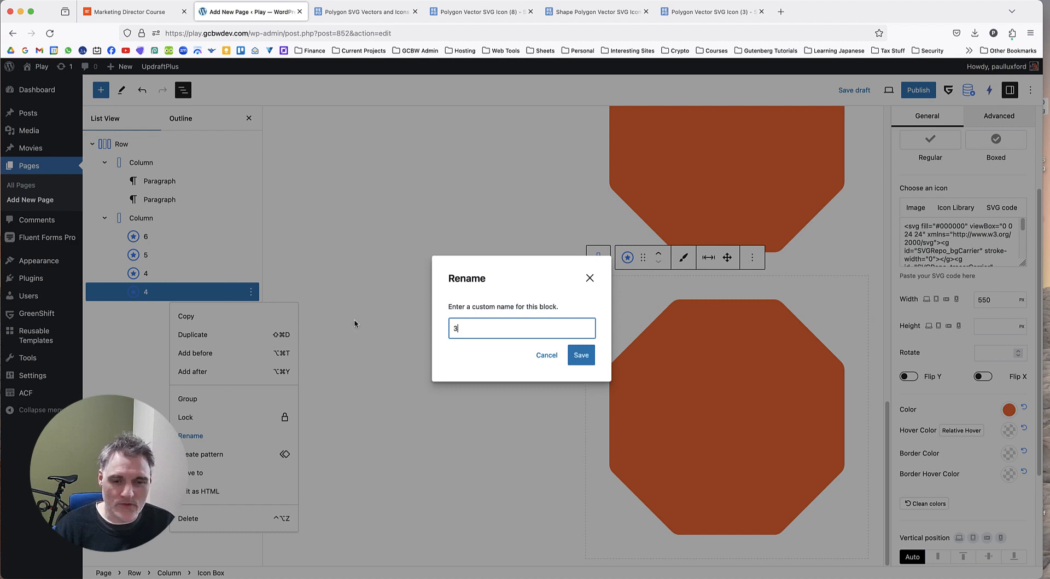
pyautogui.click(588, 356)
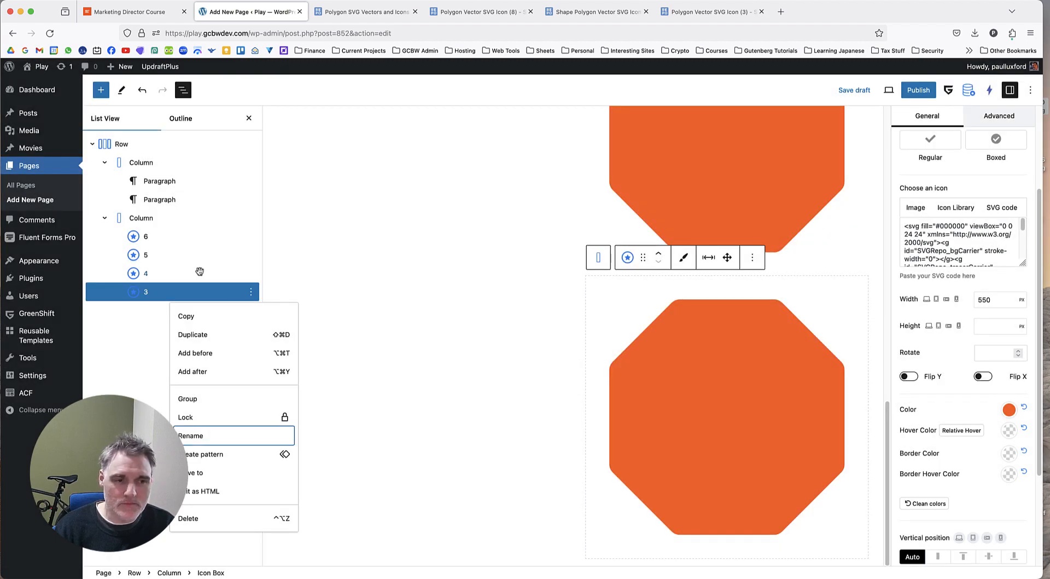
# Duplicate Icon Box 3 and rename the copy below it as 2.
pyautogui.click(173, 236)
pyautogui.click(171, 255)
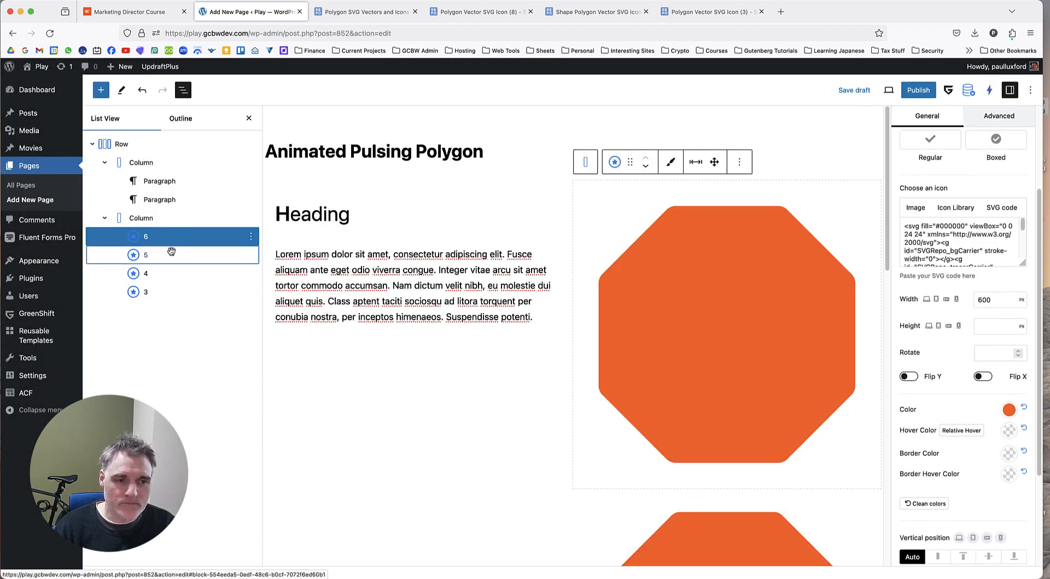
pyautogui.click(170, 281)
pyautogui.click(169, 292)
pyautogui.rightClick(169, 292)
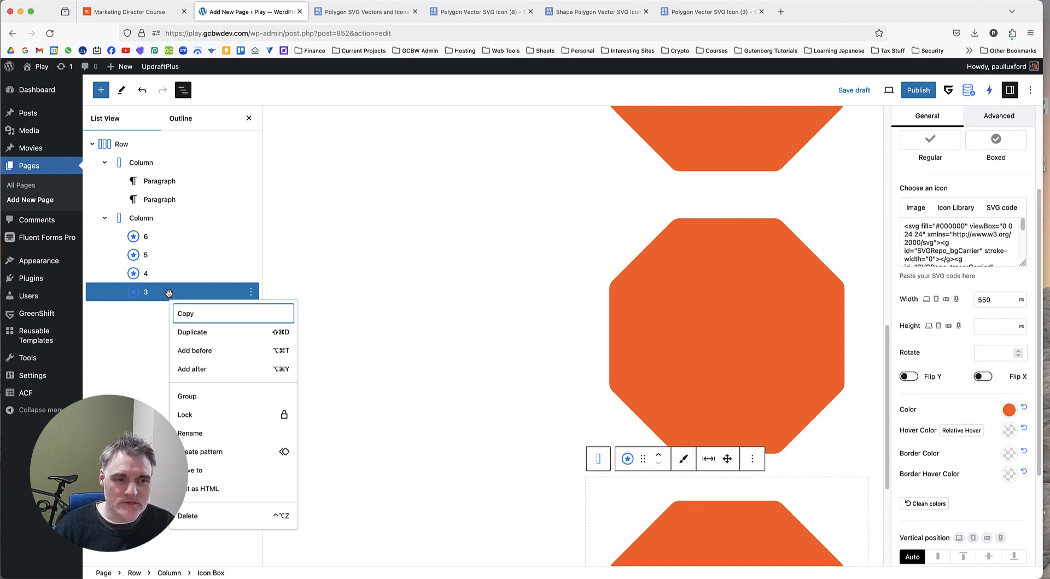
pyautogui.click(191, 343)
pyautogui.rightClick(160, 311)
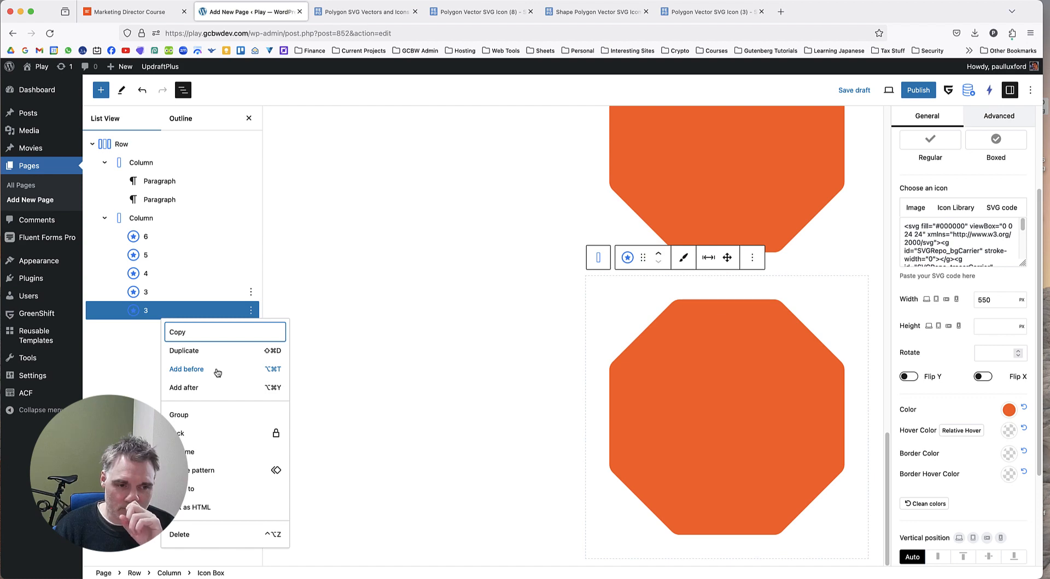
pyautogui.click(207, 452)
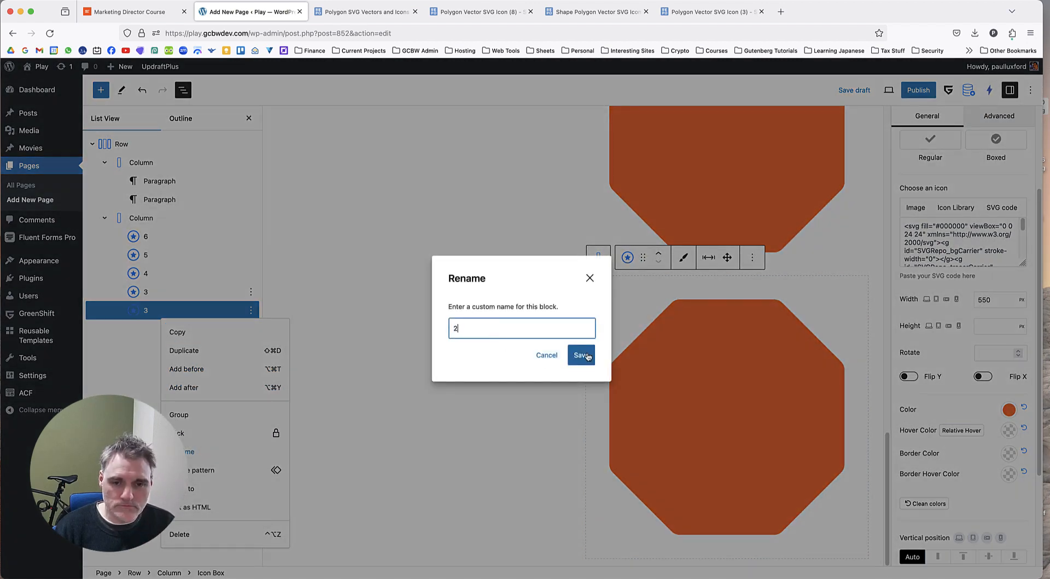
pyautogui.click(580, 354)
# Look over the stacked octagons in the second column from the page heading down to the last Icon Box.
pyautogui.scroll(5, 468, 332)
pyautogui.scroll(-2, 442, 331)
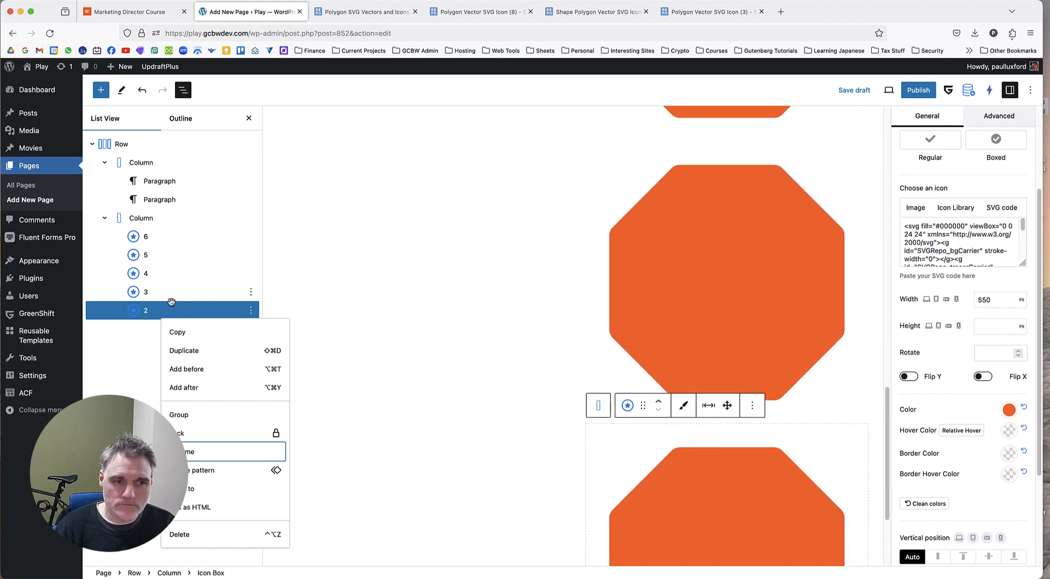
pyautogui.scroll(7, 553, 292)
pyautogui.scroll(9, 553, 292)
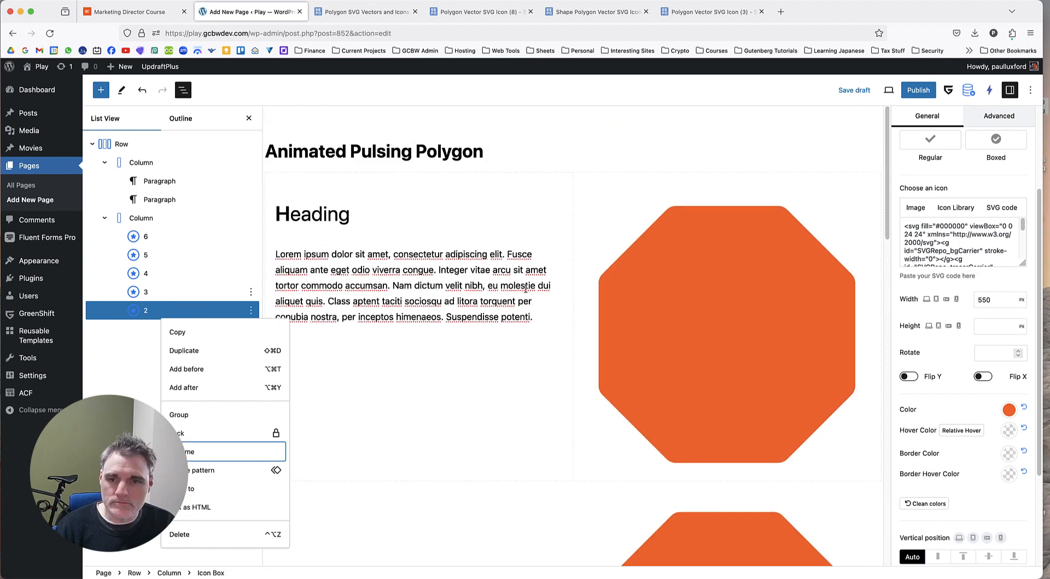
pyautogui.scroll(-7, 525, 287)
pyautogui.scroll(3, 546, 290)
pyautogui.scroll(-4, 546, 290)
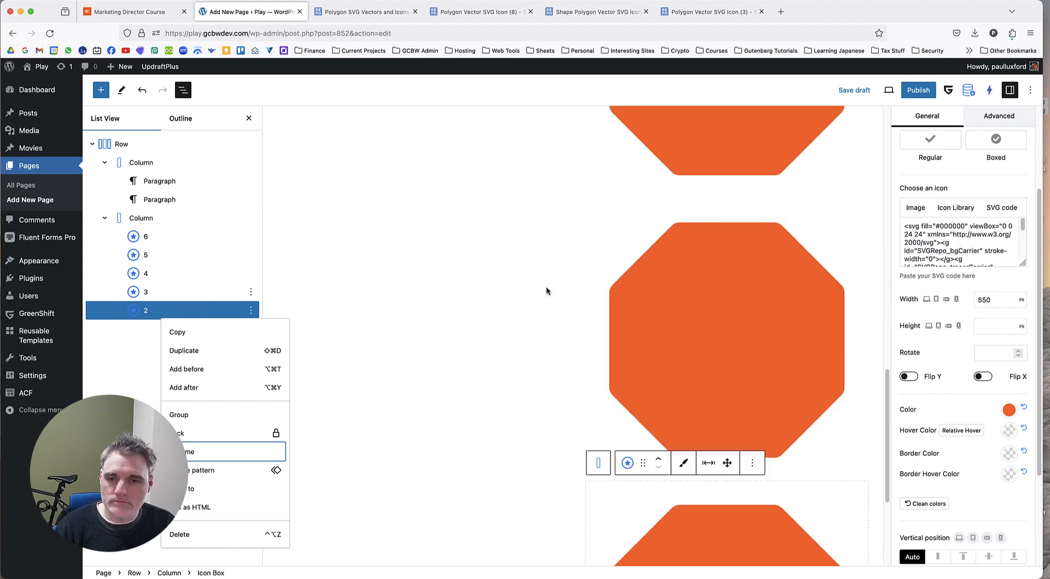
pyautogui.scroll(-2, 569, 293)
pyautogui.scroll(-2, 592, 290)
pyautogui.scroll(5, 592, 290)
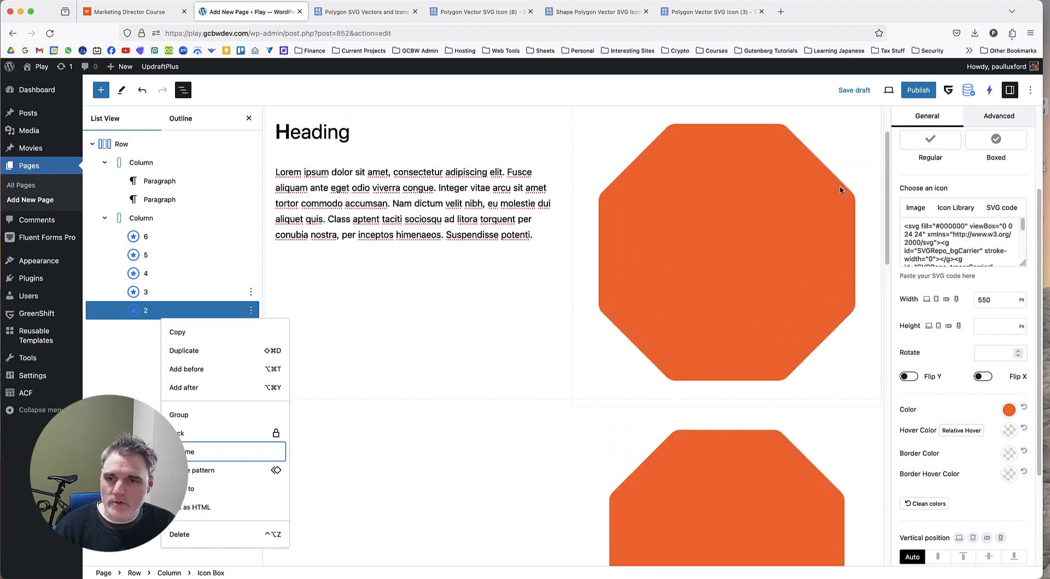
pyautogui.scroll(-1, 690, 387)
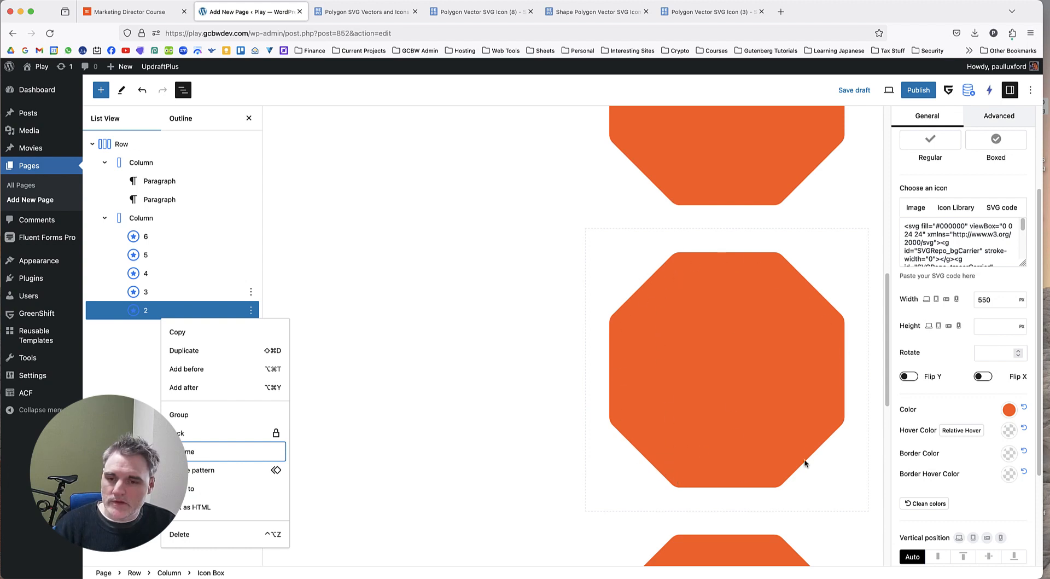
pyautogui.scroll(-10, 717, 352)
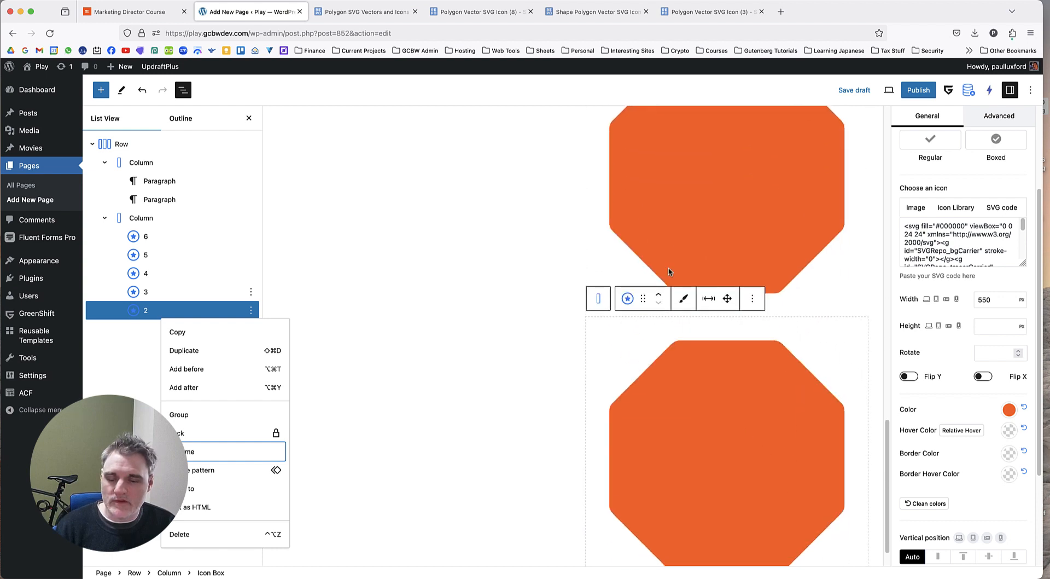
pyautogui.scroll(-1, 672, 277)
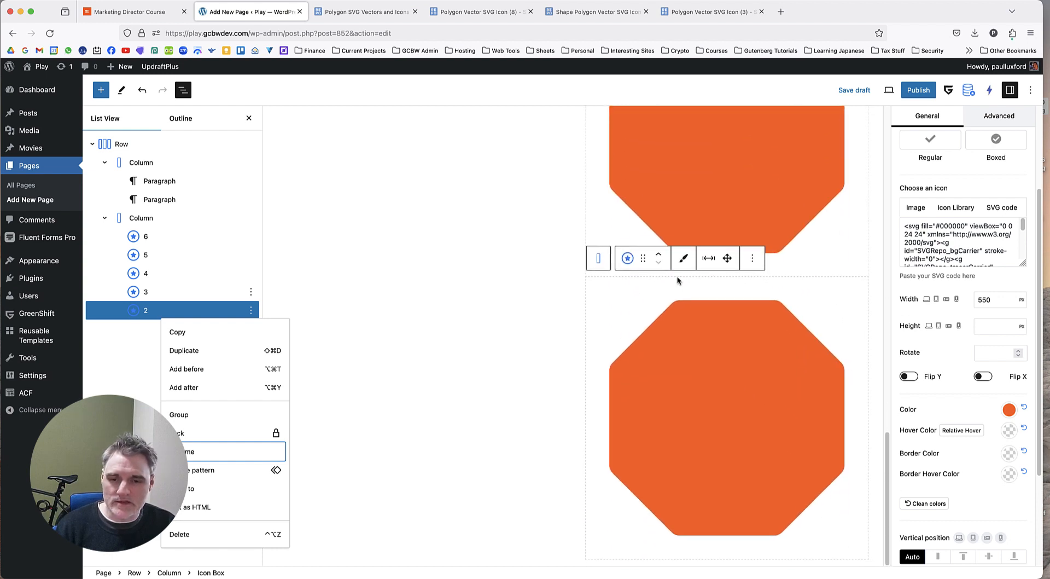
# Duplicate Icon Box 2, and copy the pentagon's SVG code from the vector editor on SVG Repo's Polygon Vector SVG Icon (3) page.
pyautogui.click(152, 346)
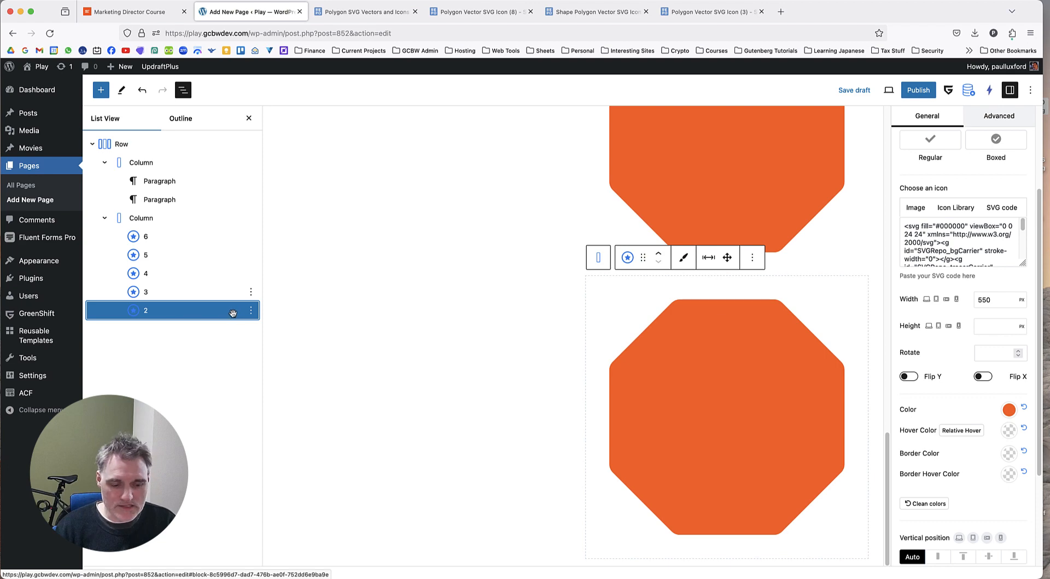
pyautogui.click(705, 12)
pyautogui.click(495, 272)
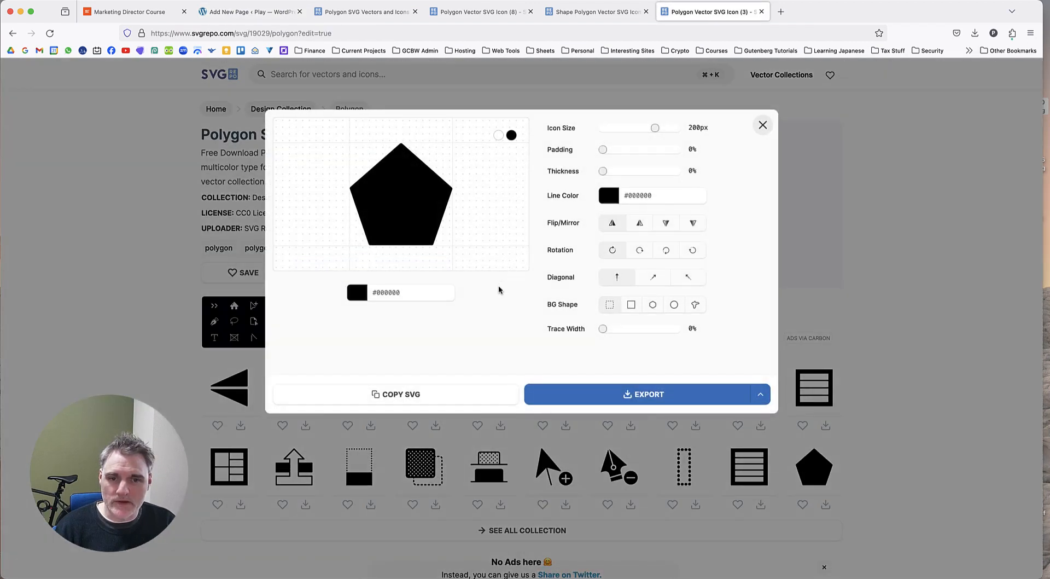
pyautogui.click(426, 397)
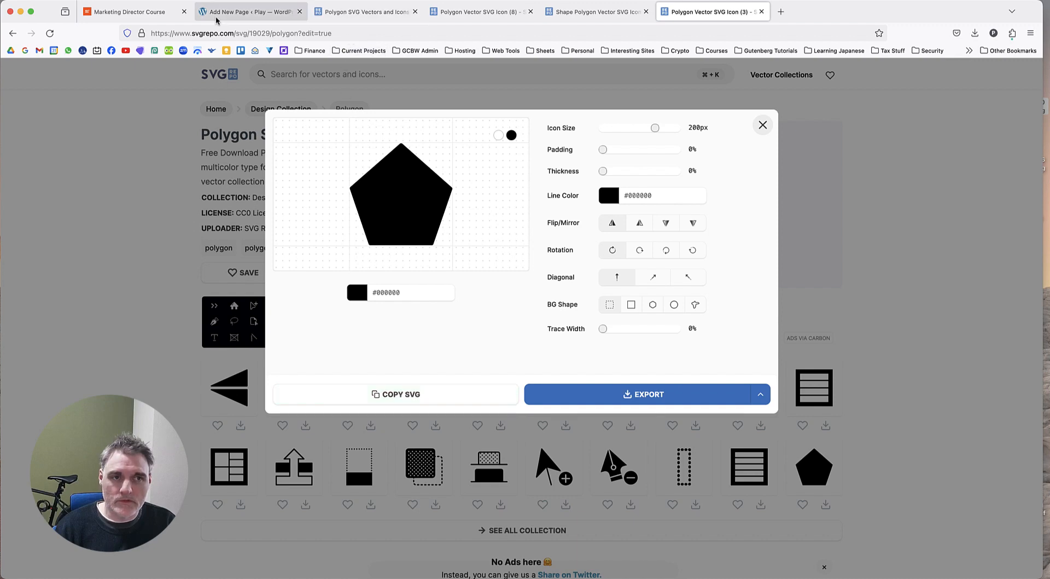
# Return to the WordPress draft and rename the last Icon Box in the second column as 1.
pyautogui.click(249, 12)
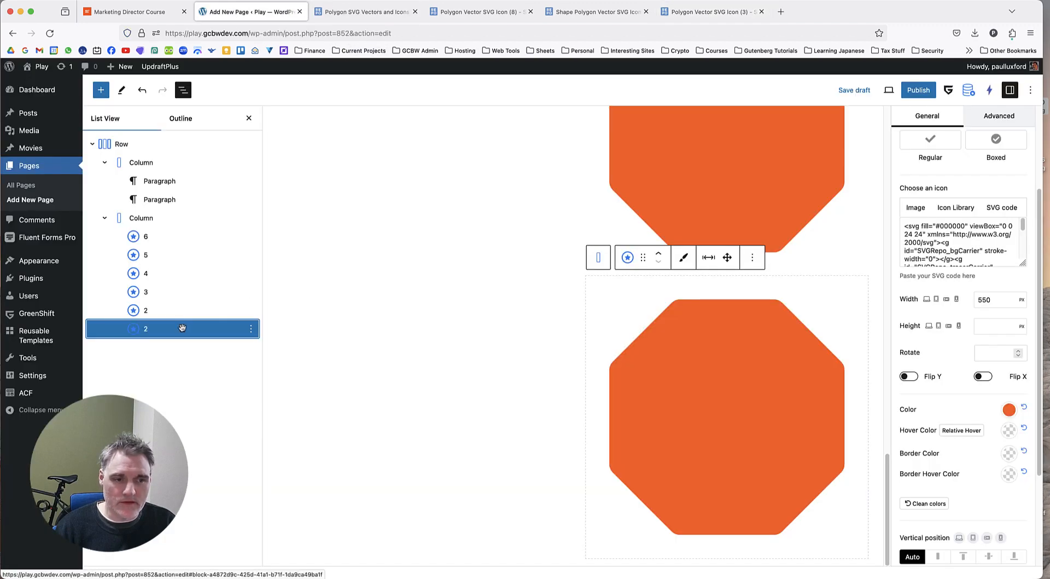
pyautogui.rightClick(182, 331)
pyautogui.click(228, 473)
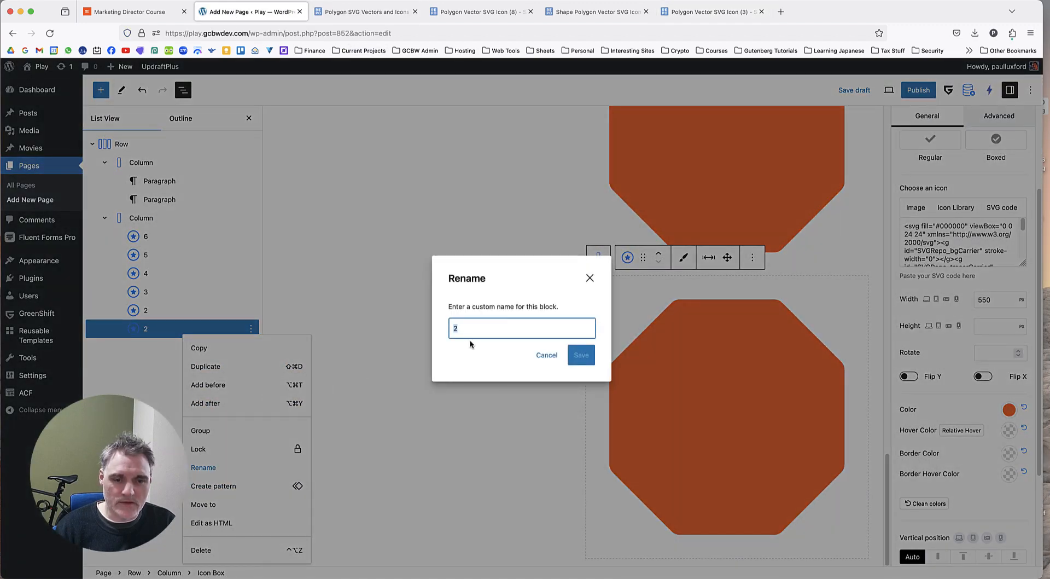
pyautogui.write('1')
pyautogui.click(580, 355)
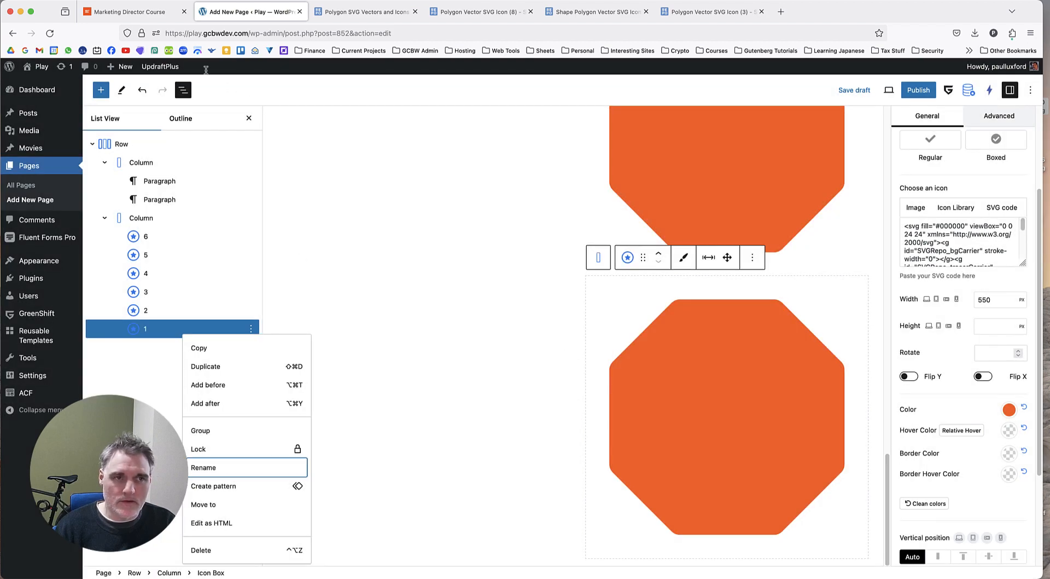
# Check the reference graphic on the Marketing Director Course page, return to the draft and replace Icon Box 1's SVG code with the copied pentagon code.
pyautogui.click(130, 12)
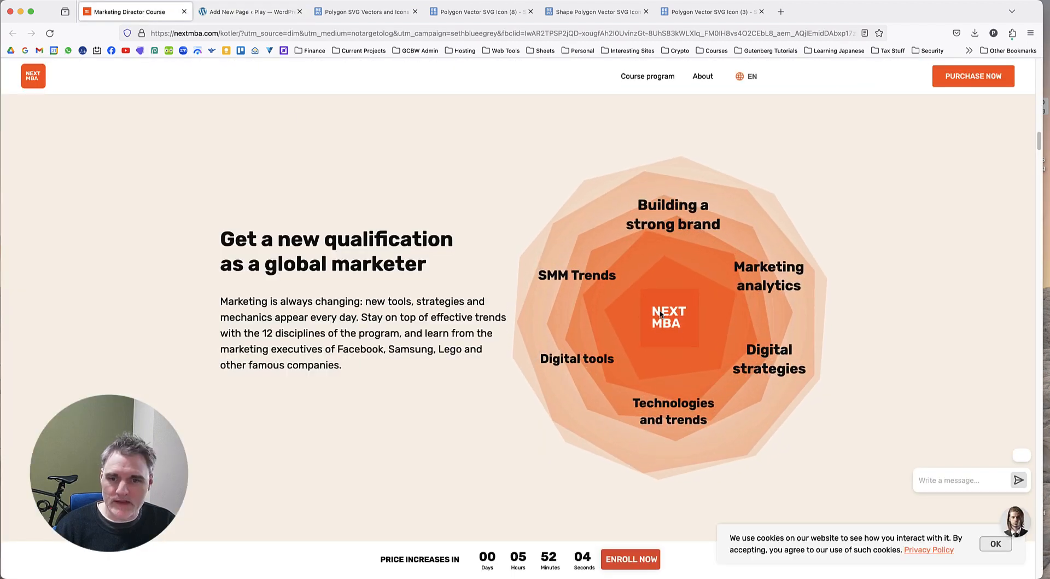
pyautogui.click(479, 11)
pyautogui.click(585, 15)
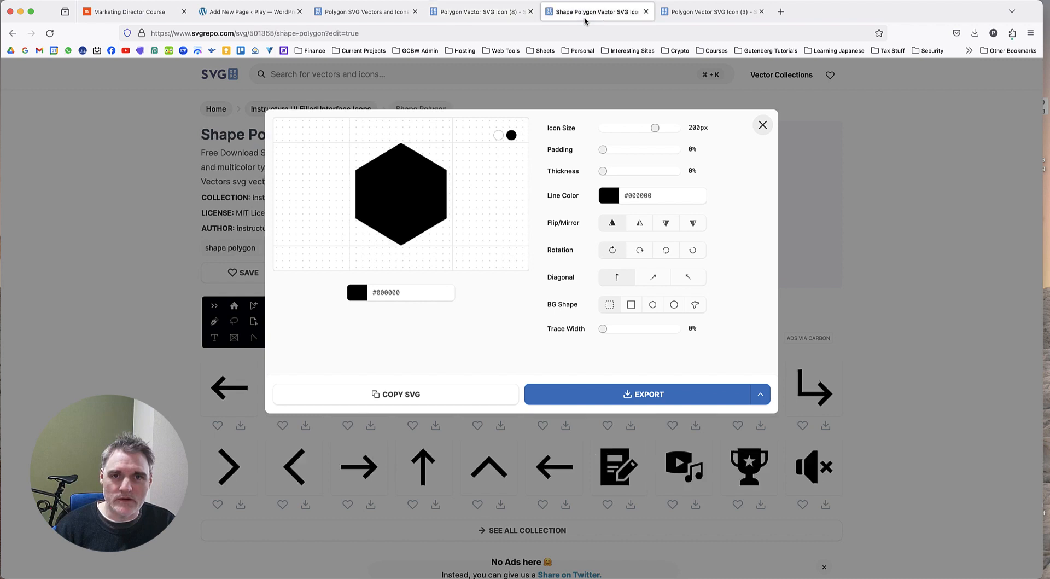
pyautogui.click(366, 13)
pyautogui.click(264, 16)
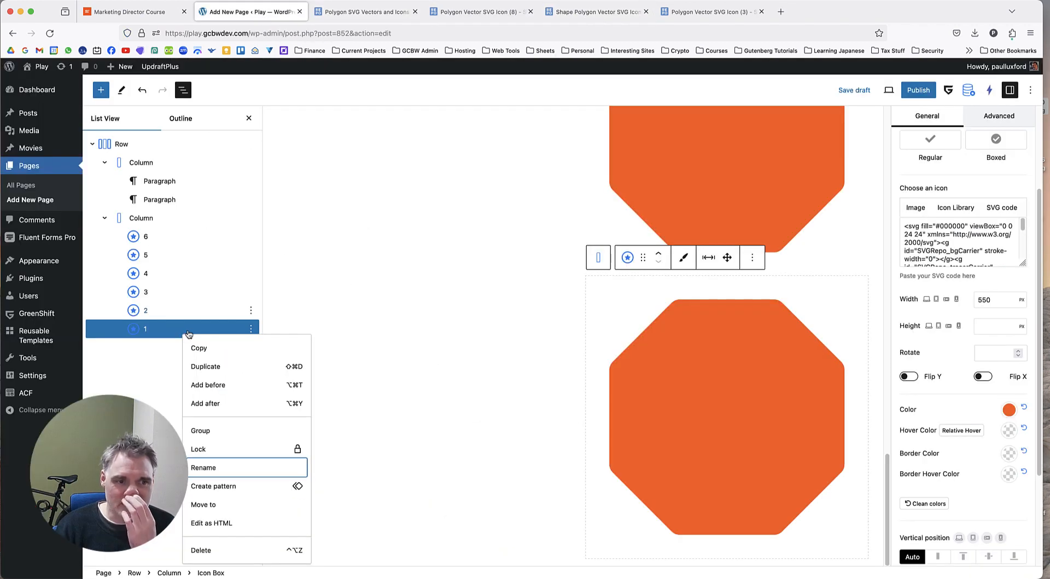
pyautogui.click(150, 375)
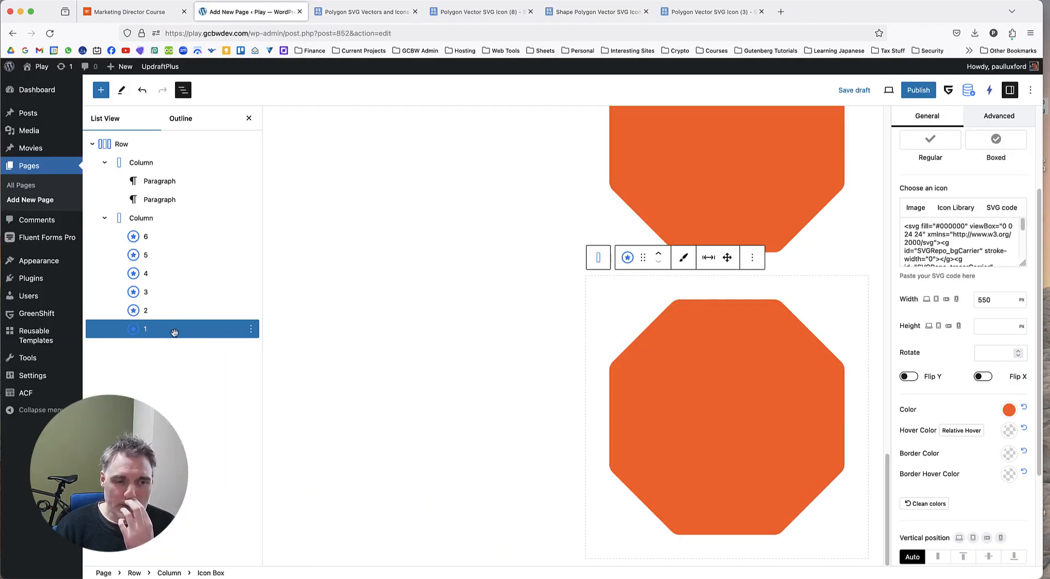
pyautogui.click(188, 335)
pyautogui.click(942, 241)
pyautogui.press('super+a')
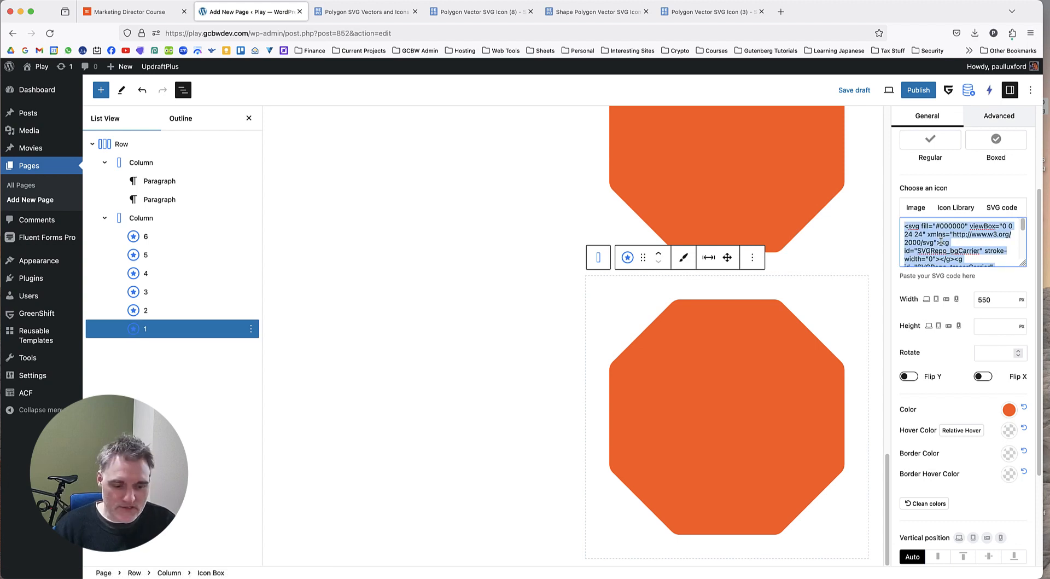
pyautogui.press('super+v')
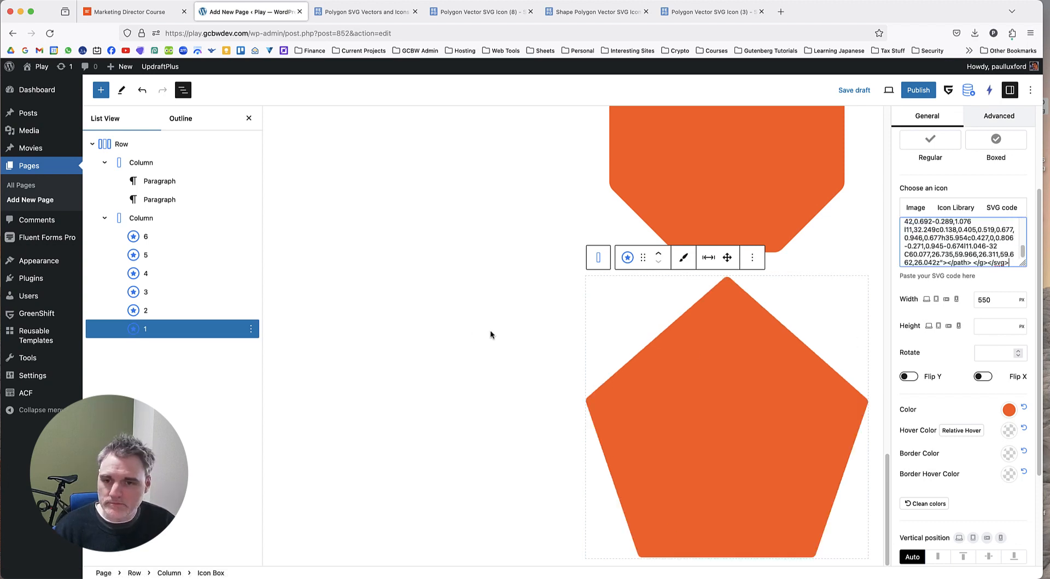
# Duplicate Icon Box 1 and give the copy the logo_1.svg image from the media library at 100 px width.
pyautogui.scroll(8, 726, 284)
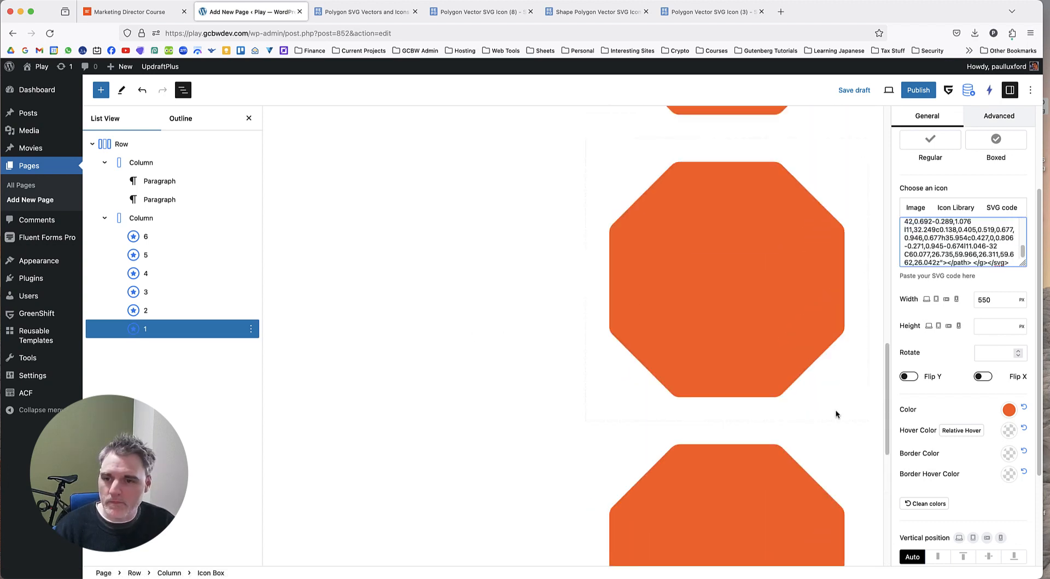
pyautogui.moveTo(886, 400); pyautogui.dragTo(890, 151)
pyautogui.scroll(-1, 520, 372)
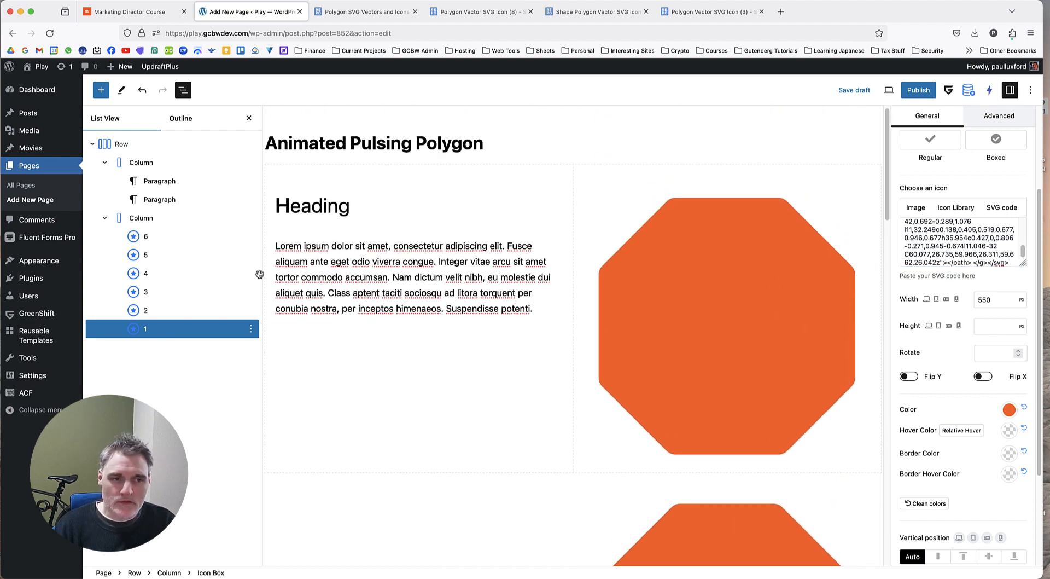
pyautogui.click(181, 236)
pyautogui.click(178, 328)
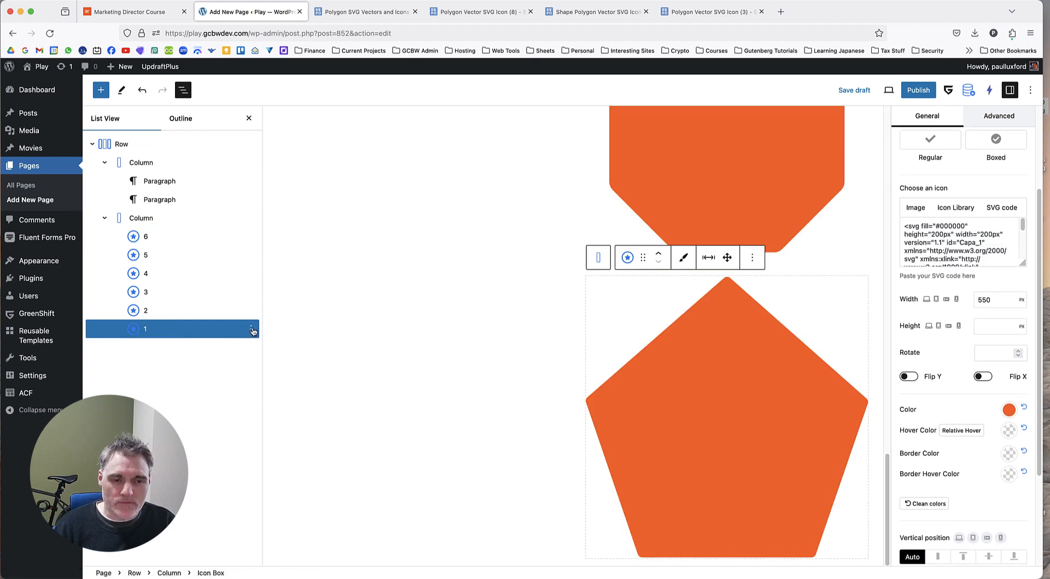
pyautogui.click(251, 329)
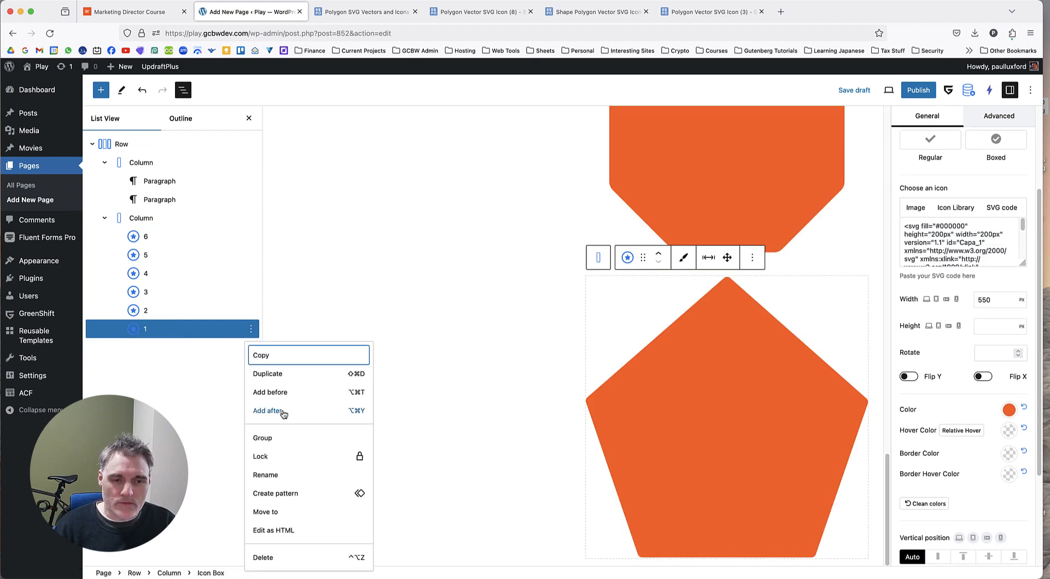
pyautogui.click(186, 329)
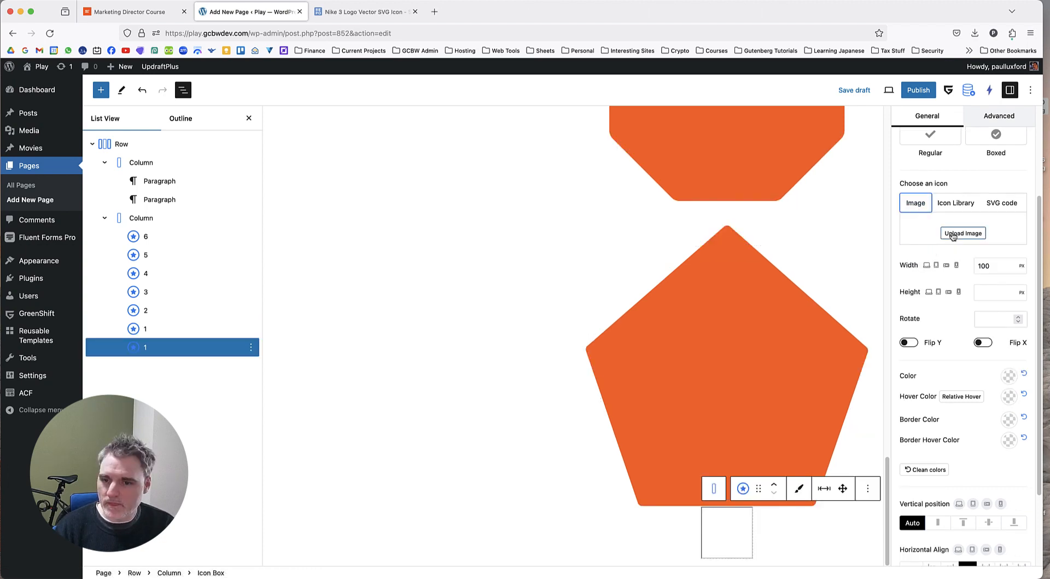
pyautogui.click(952, 238)
pyautogui.click(504, 205)
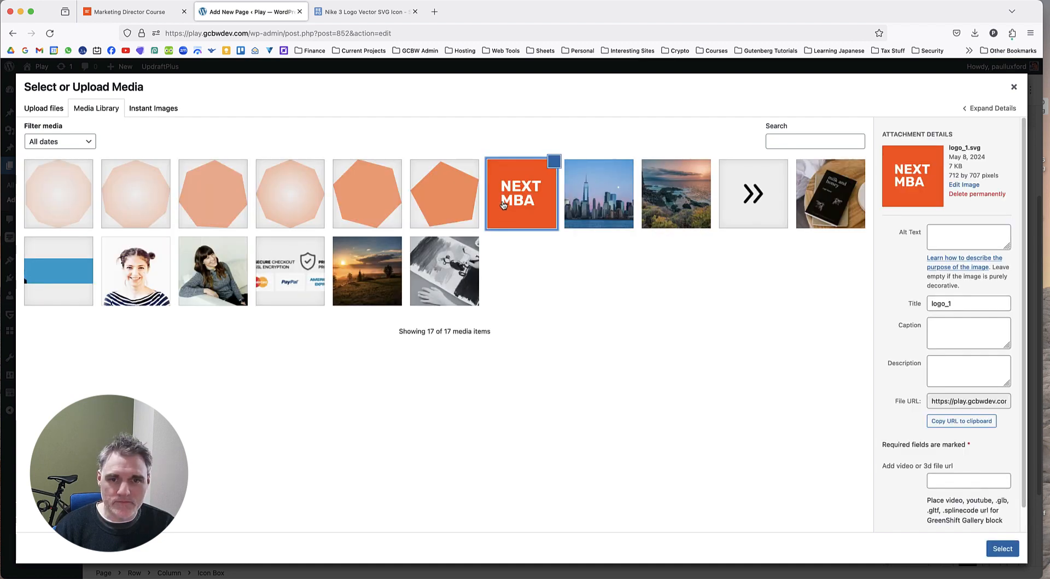
pyautogui.click(988, 546)
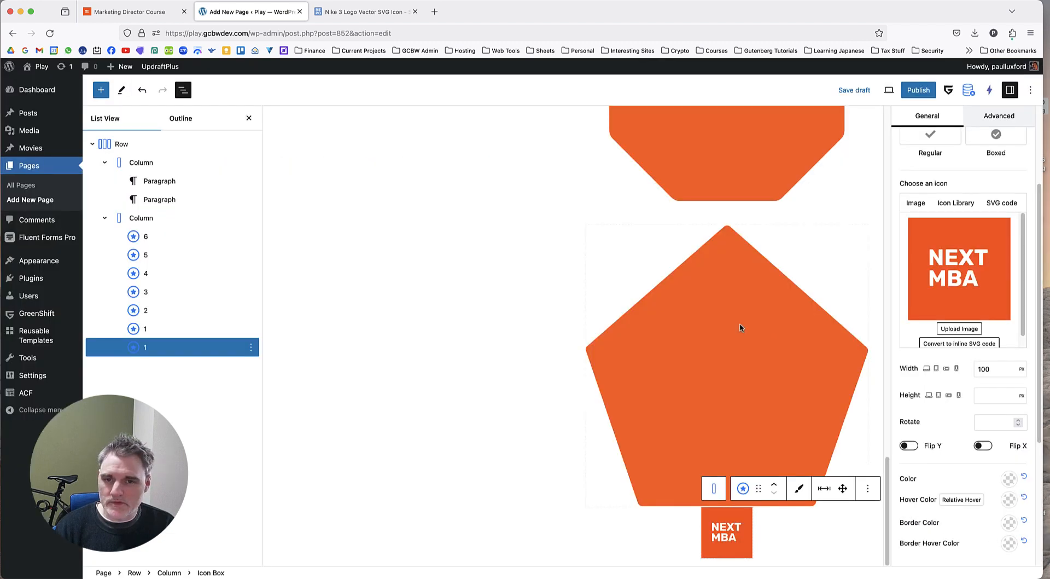
# Lower the opacity of Icon Box 6's orange colour so that its hex value is FF64173B.
pyautogui.click(189, 237)
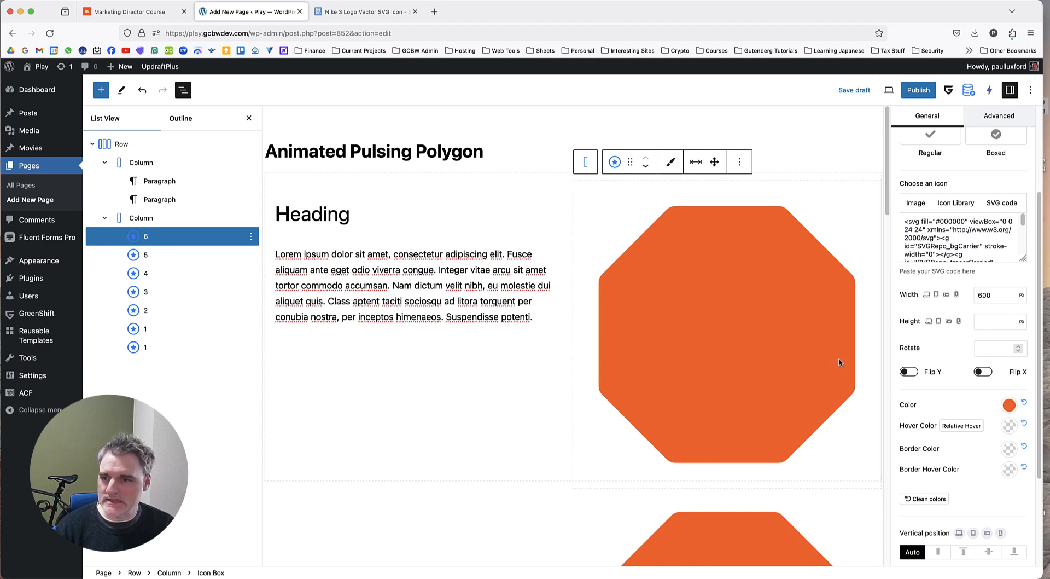
pyautogui.scroll(-1, 938, 339)
pyautogui.scroll(4, 941, 334)
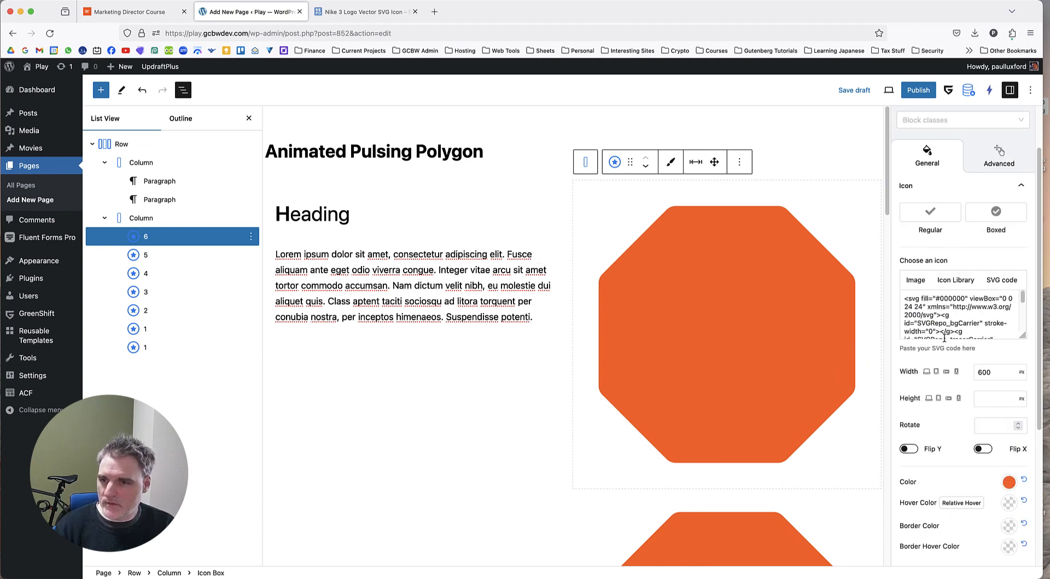
pyautogui.scroll(-4, 946, 327)
pyautogui.scroll(-3, 946, 327)
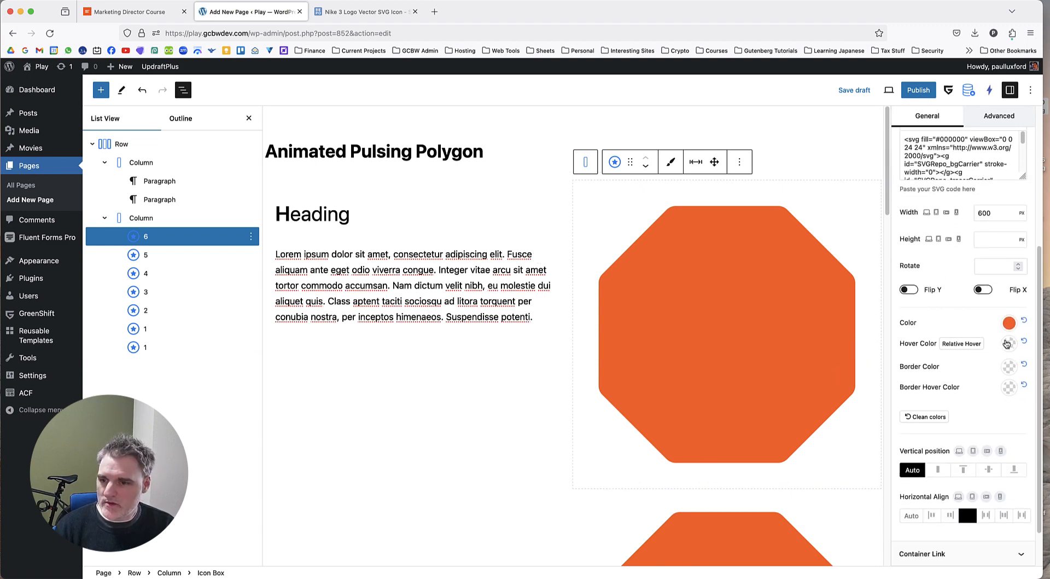
pyautogui.click(1009, 324)
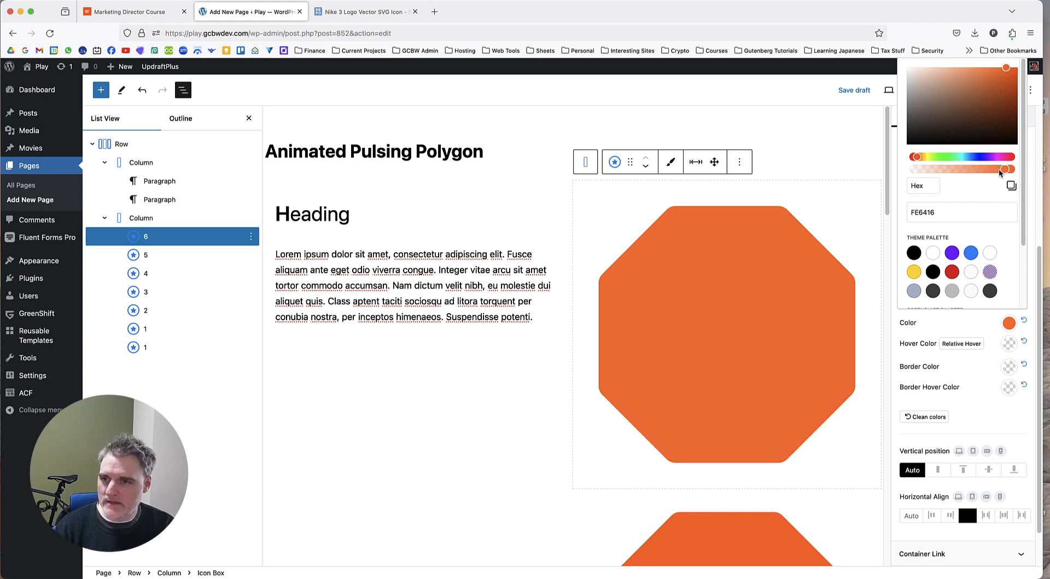
pyautogui.moveTo(998, 171); pyautogui.dragTo(936, 172)
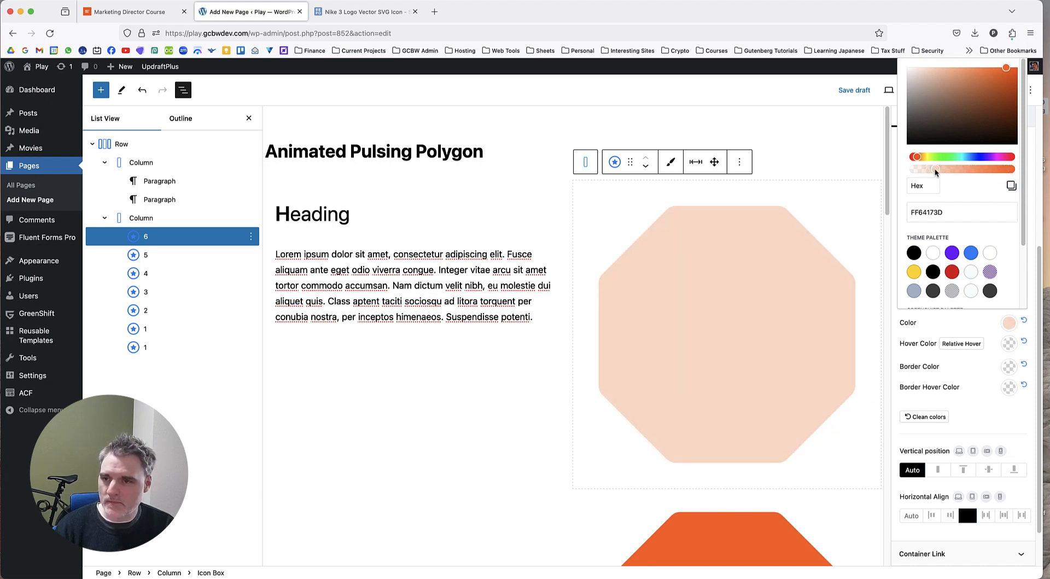
pyautogui.moveTo(933, 167); pyautogui.dragTo(932, 166)
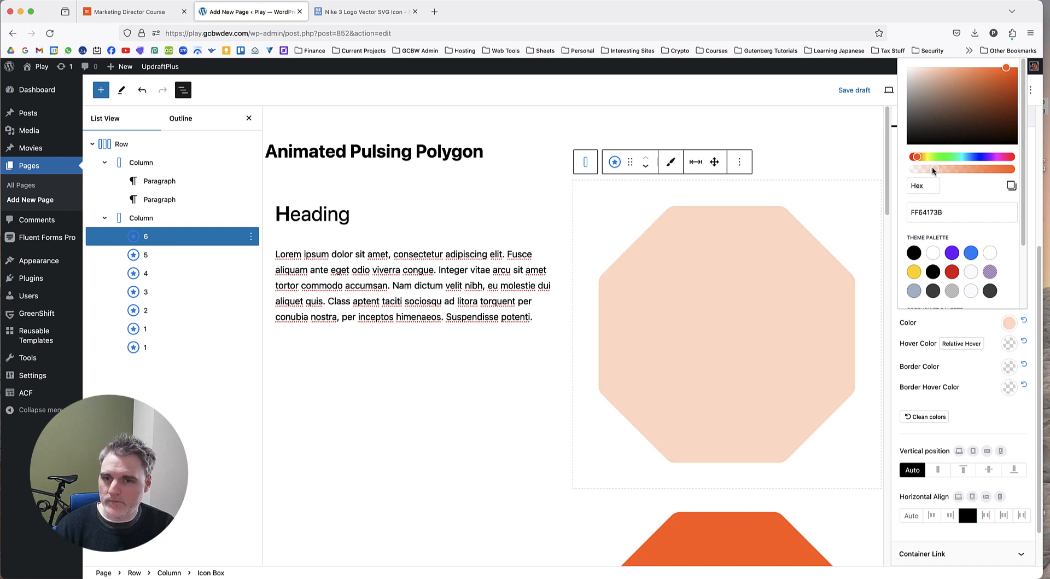
# Reduce the opacity of Icon Box 5's orange colour to hex FF641766.
pyautogui.click(162, 256)
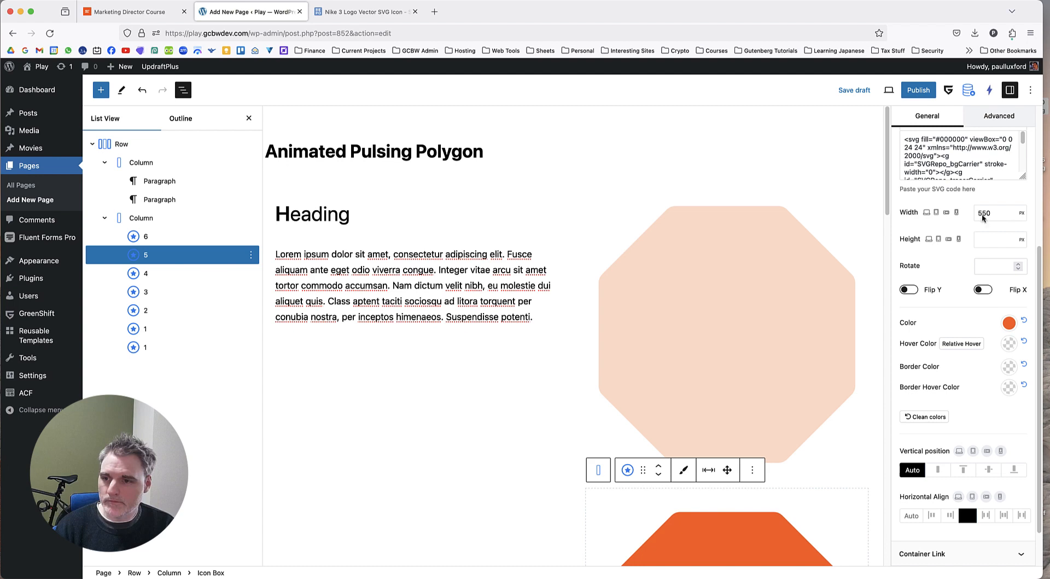
pyautogui.click(763, 267)
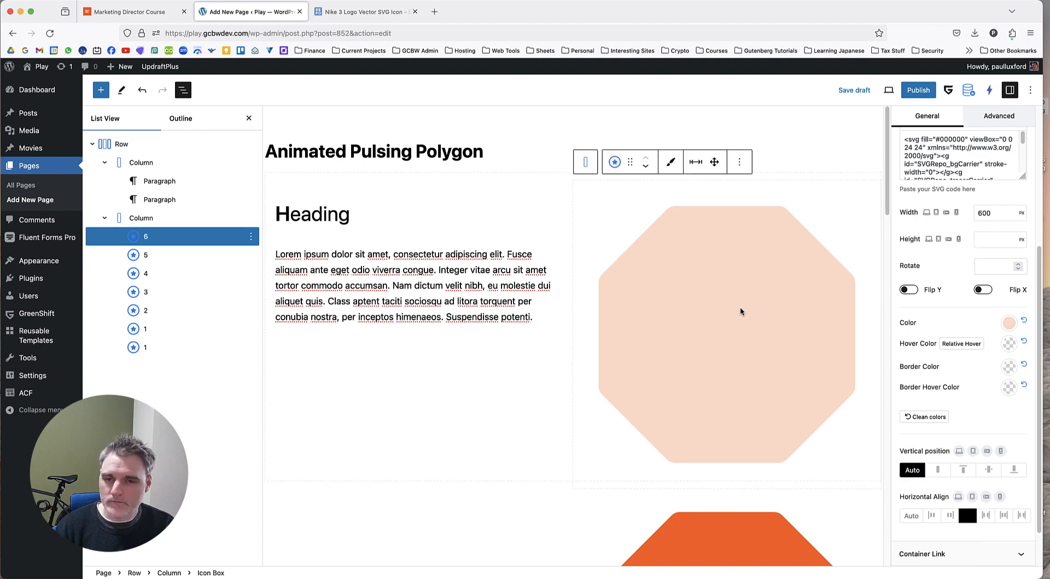
pyautogui.scroll(-3, 740, 311)
pyautogui.click(744, 403)
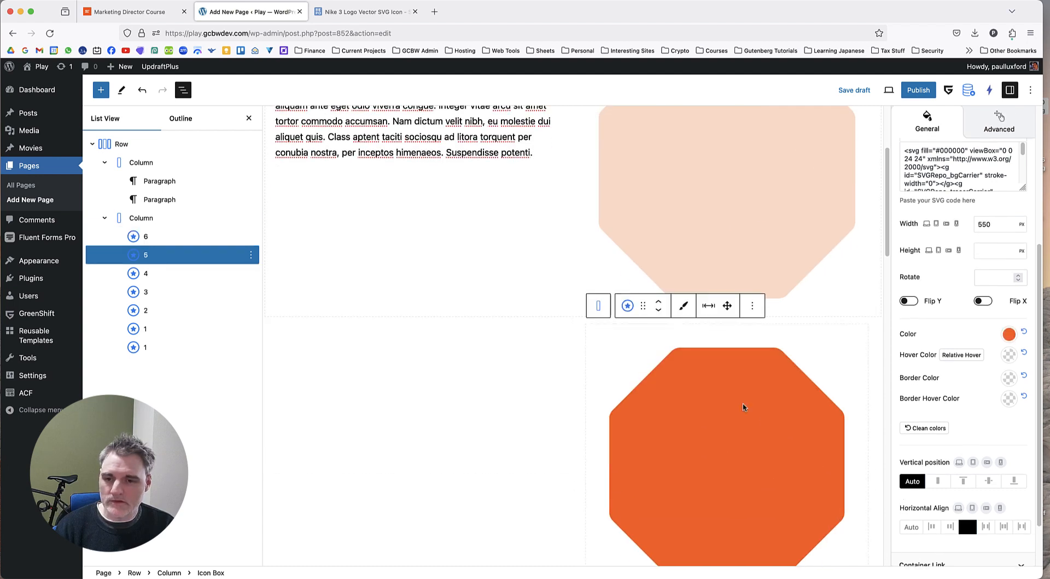
pyautogui.click(1008, 323)
pyautogui.moveTo(978, 174); pyautogui.dragTo(954, 171)
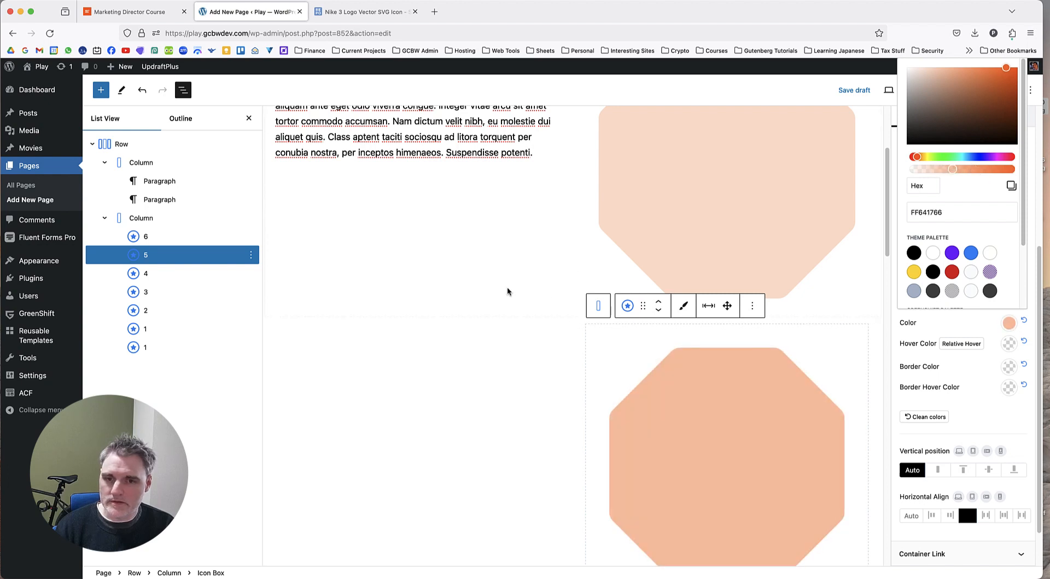
# Set Icon Box 4's colour to the semi-transparent orange FF641794 by reducing its opacity.
pyautogui.click(175, 275)
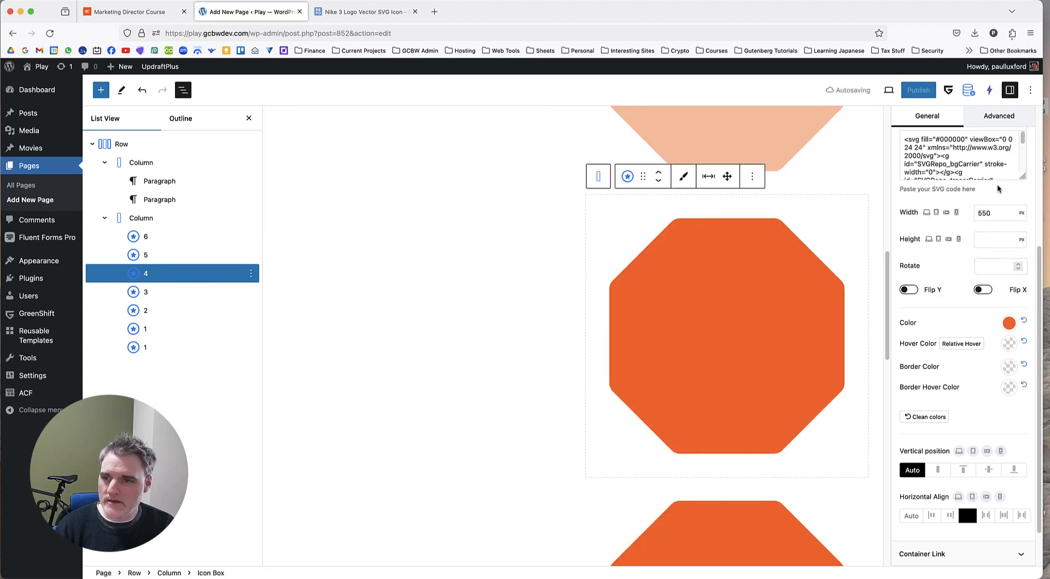
pyautogui.click(1009, 323)
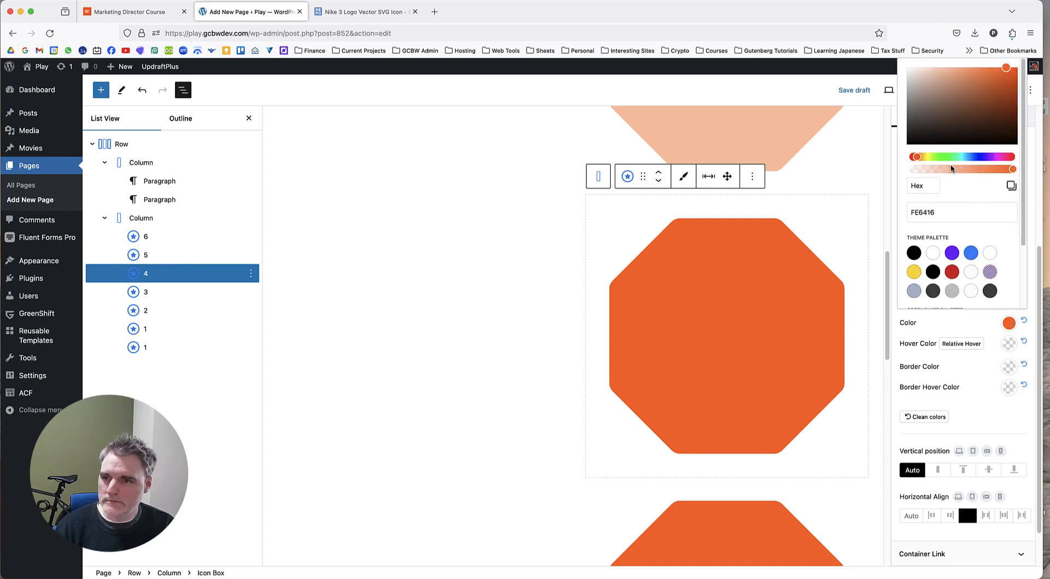
pyautogui.moveTo(951, 167); pyautogui.dragTo(969, 170)
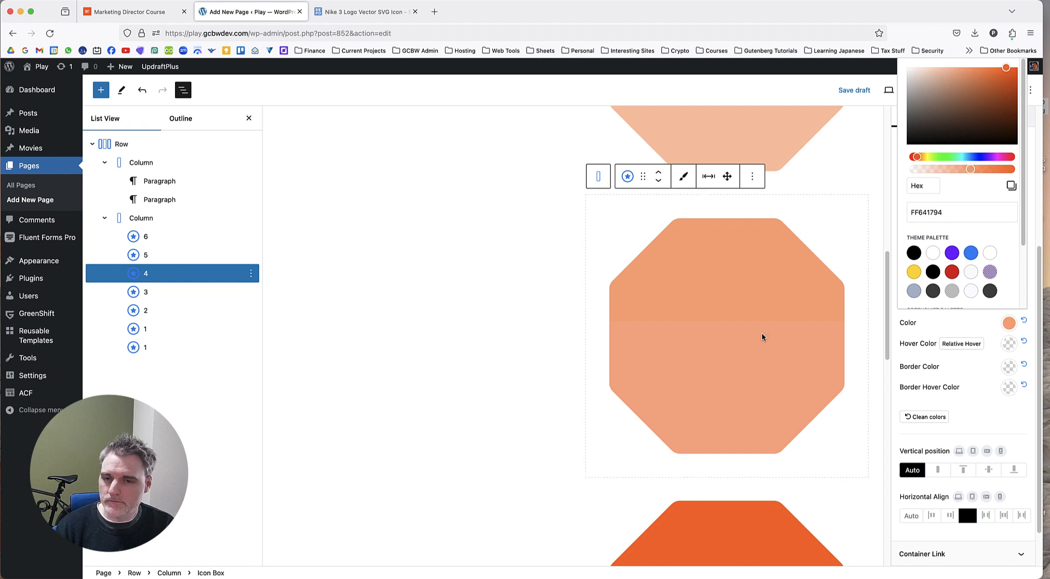
# Lower the opacity of Icon Box 3's octagon colour to hex FF6417AB.
pyautogui.scroll(-4, 533, 339)
pyautogui.click(676, 399)
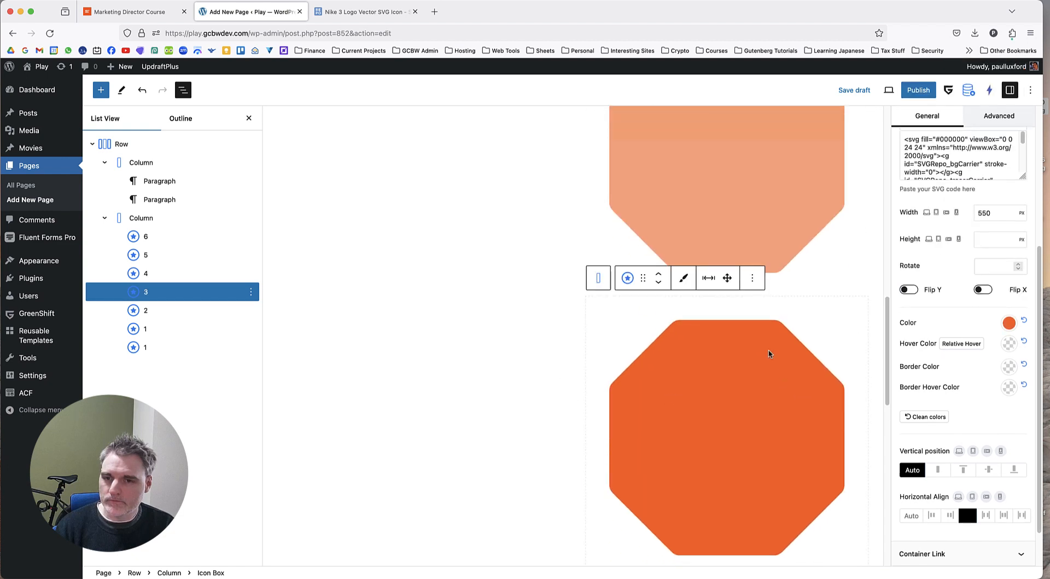
pyautogui.click(1009, 323)
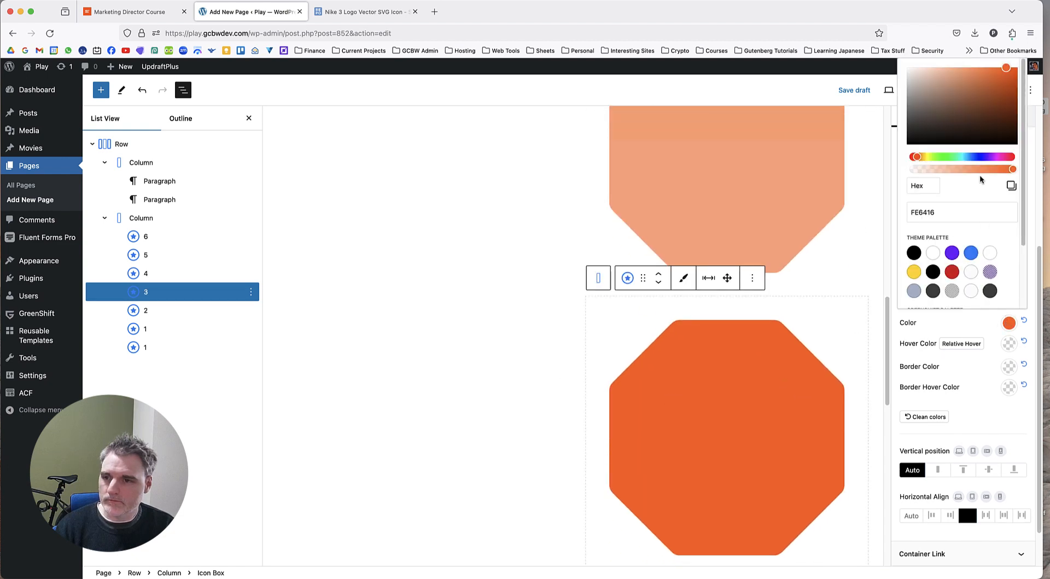
pyautogui.moveTo(980, 170)
pyautogui.mouseDown()
pyautogui.moveTo(952, 170)
pyautogui.moveTo(979, 170)
pyautogui.mouseUp()
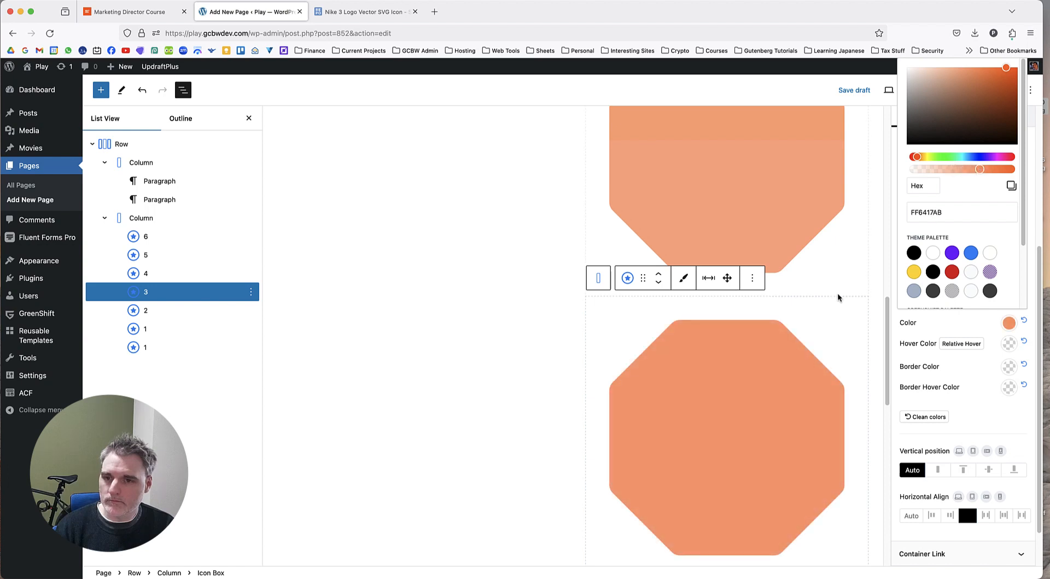
# Make Icon Box 2's octagon slightly transparent by setting its colour to hex FF6417CC.
pyautogui.scroll(2, 790, 351)
pyautogui.scroll(-6, 741, 368)
pyautogui.scroll(2, 742, 361)
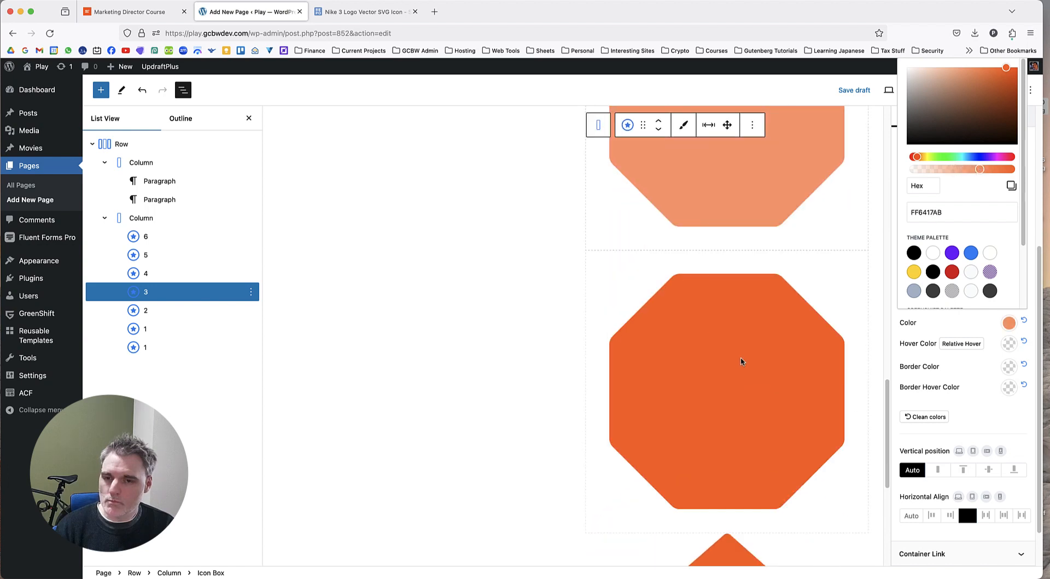
pyautogui.click(741, 361)
pyautogui.click(1009, 322)
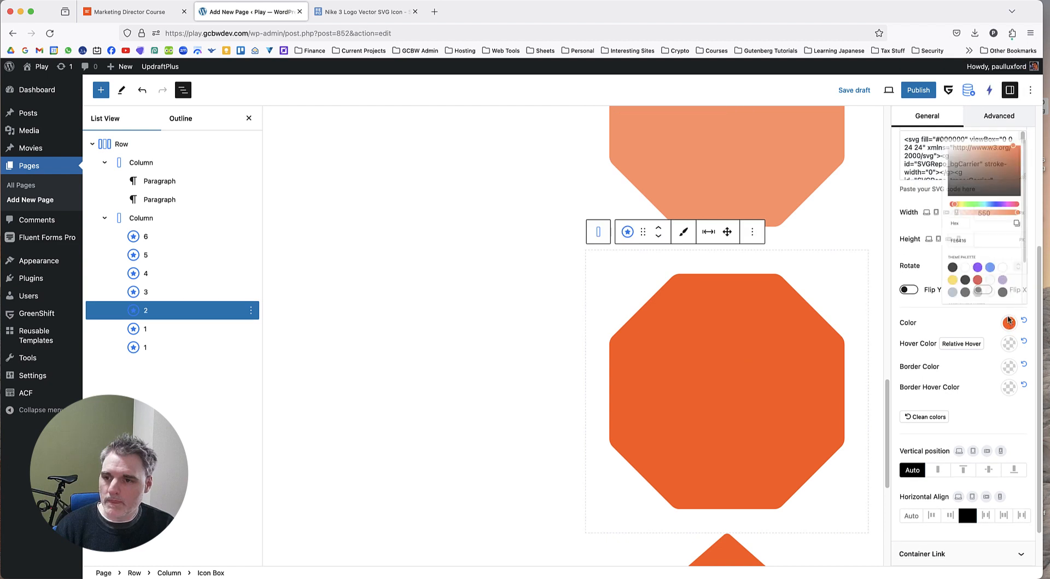
pyautogui.click(988, 170)
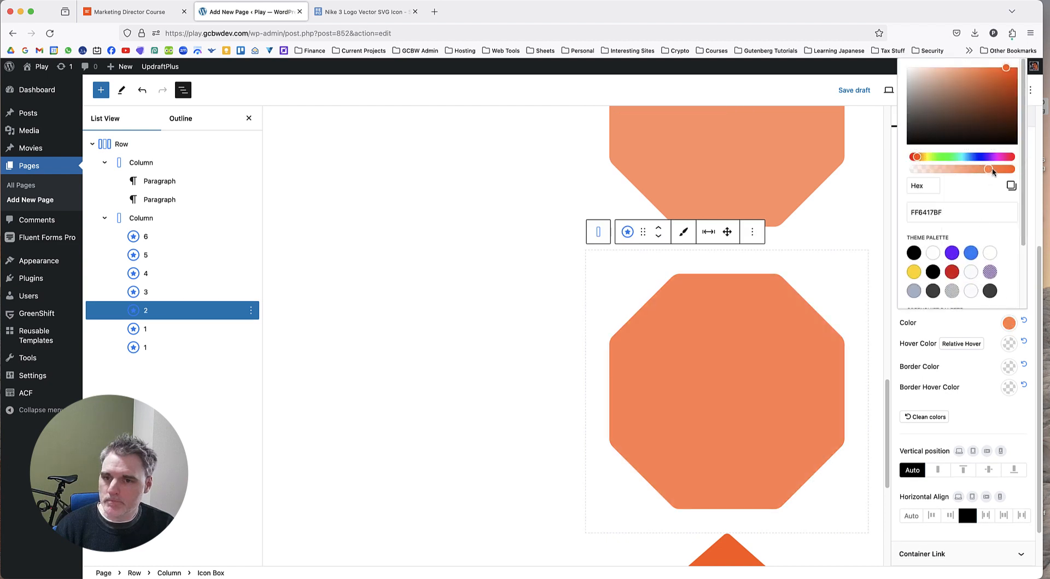
pyautogui.moveTo(993, 171); pyautogui.dragTo(997, 172)
# Select the pentagon Icon Box and examine the centre of the reference graphic on the Marketing Director Course page.
pyautogui.scroll(-5, 602, 343)
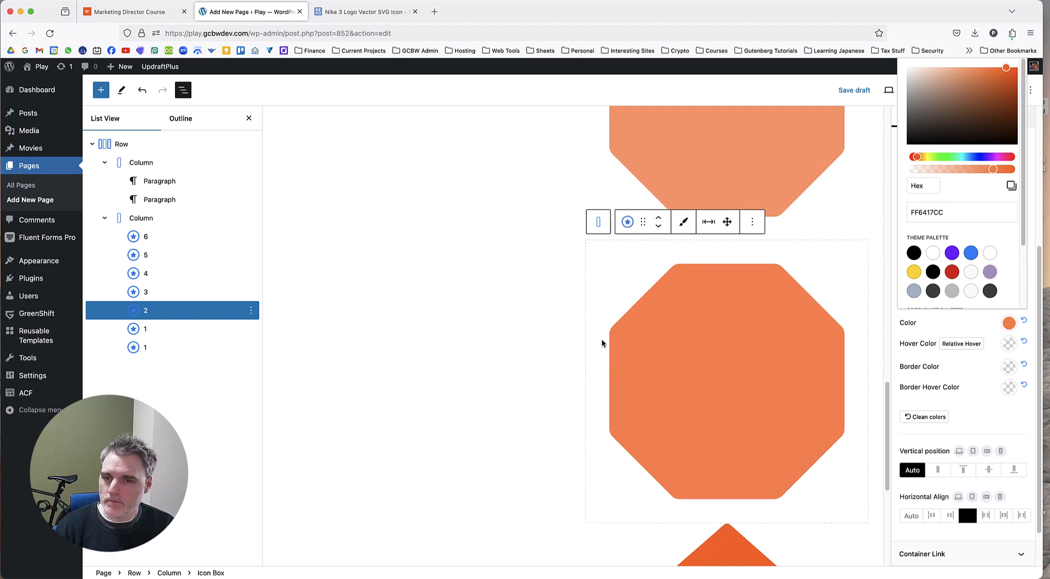
pyautogui.click(704, 322)
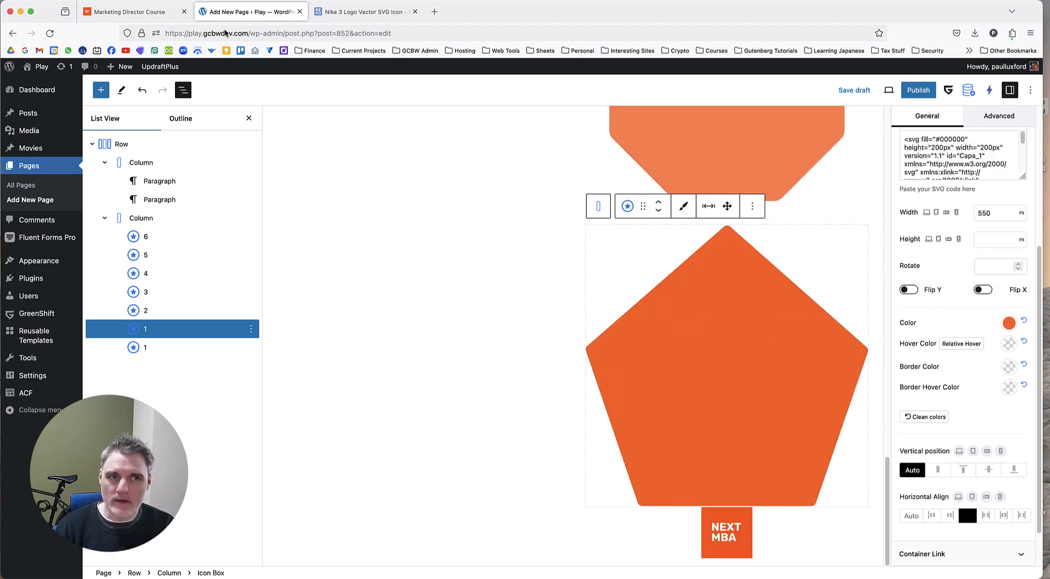
pyautogui.hotkey('ctrl', 'shift', 'Tab')
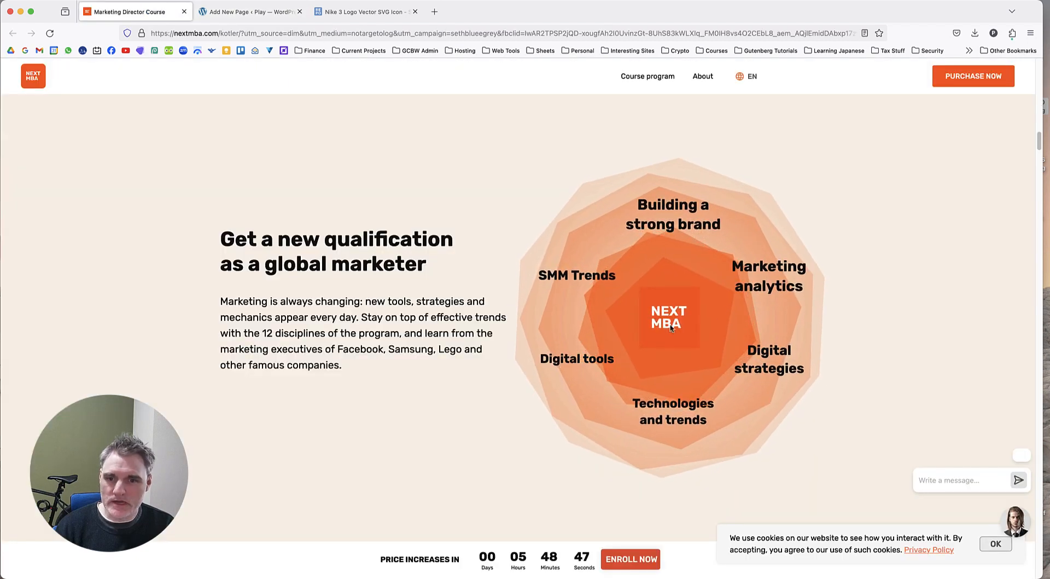
# Return to the WordPress page editor and set the position of Icon Box 6, the outermost octagon, to Absolute.
pyautogui.click(271, 12)
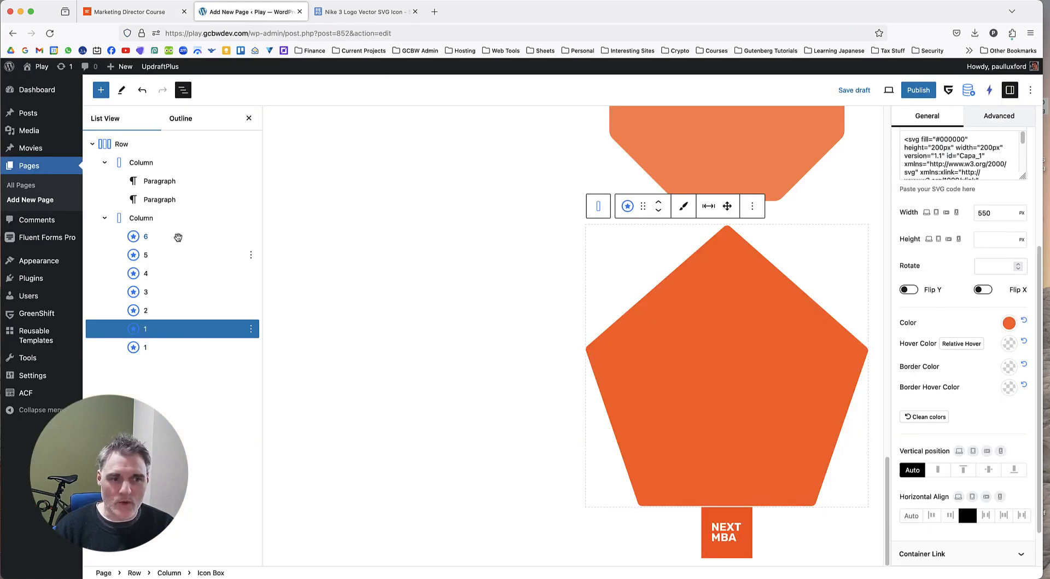
pyautogui.click(177, 237)
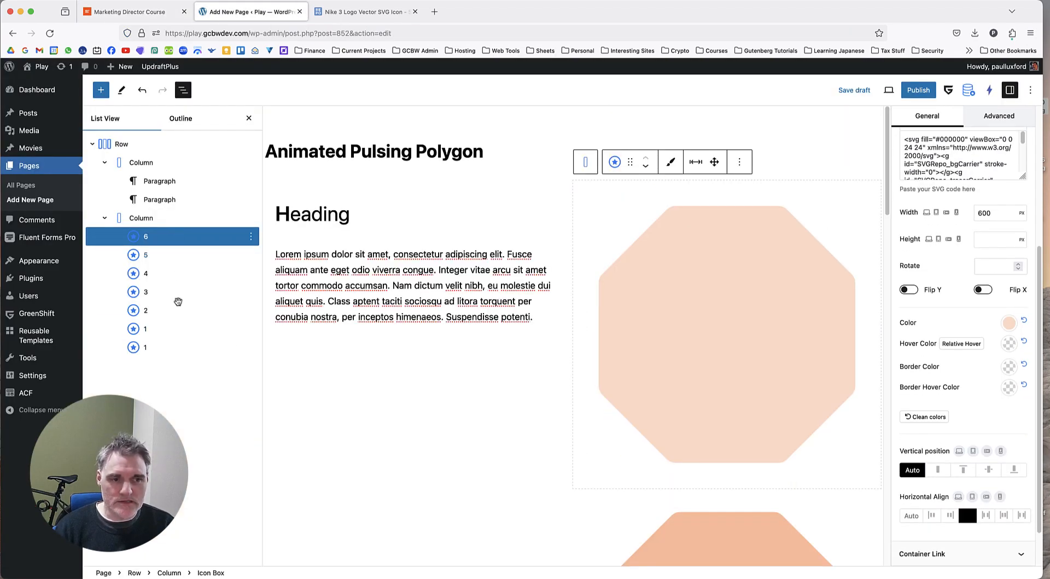
pyautogui.keyDown('shift'); pyautogui.click(171, 348); pyautogui.keyUp('shift')
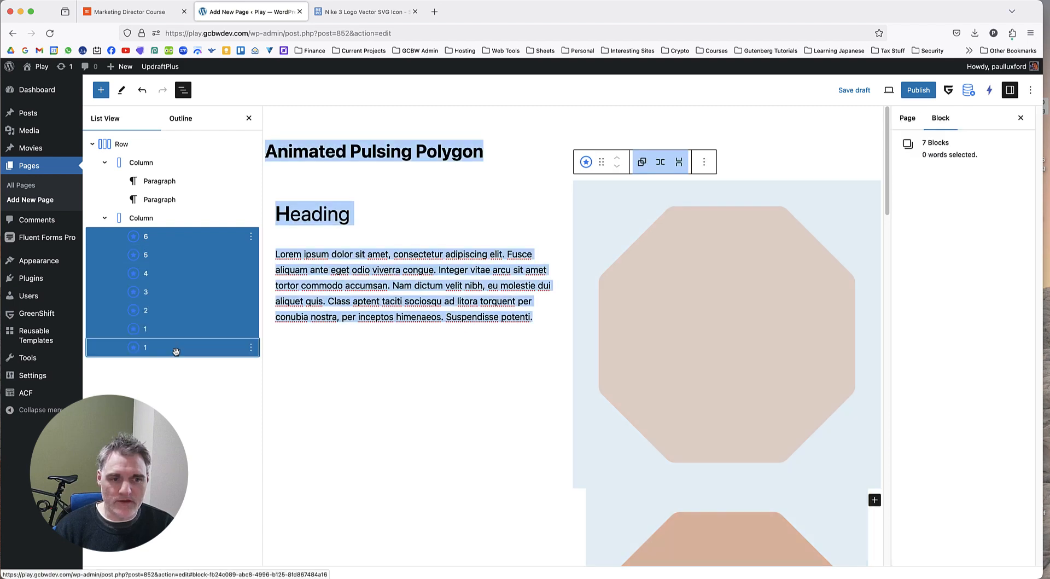
pyautogui.click(189, 243)
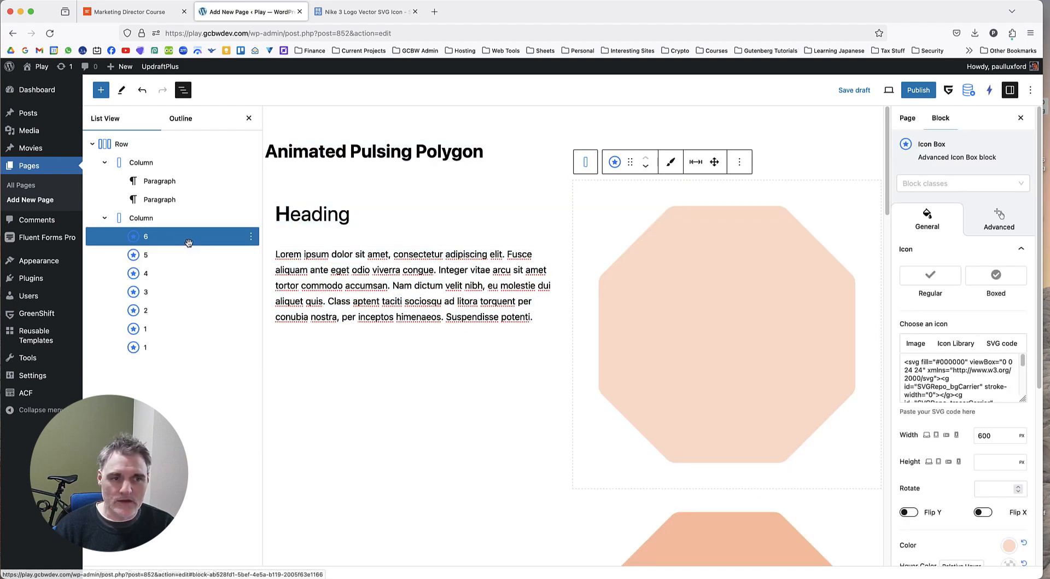
pyautogui.click(998, 224)
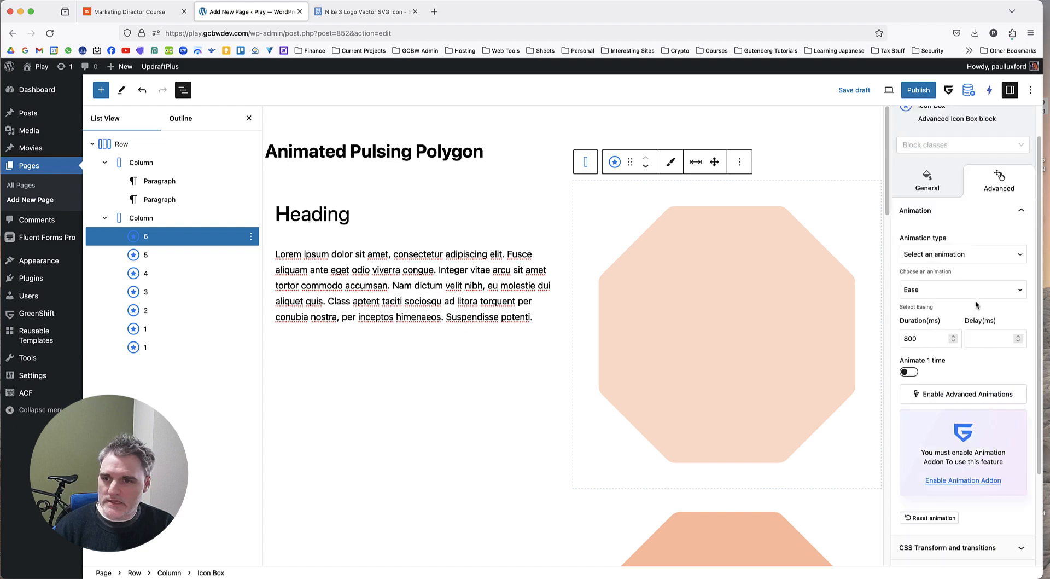
pyautogui.scroll(-5, 962, 382)
pyautogui.click(965, 455)
pyautogui.scroll(-3, 960, 395)
pyautogui.scroll(-3, 960, 395)
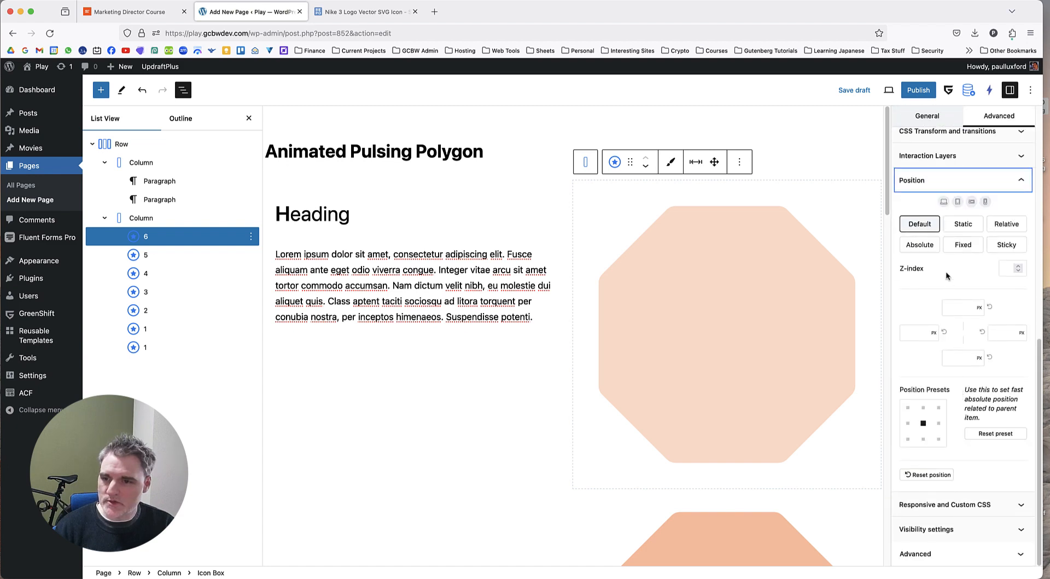
pyautogui.click(919, 245)
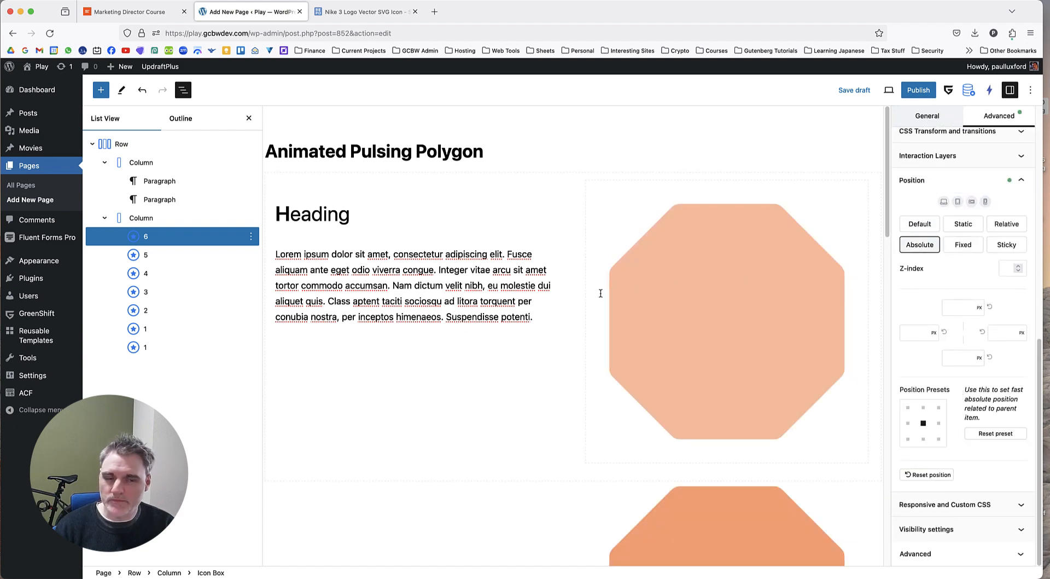
# Set the position of Icon Box 5 to Absolute.
pyautogui.click(189, 255)
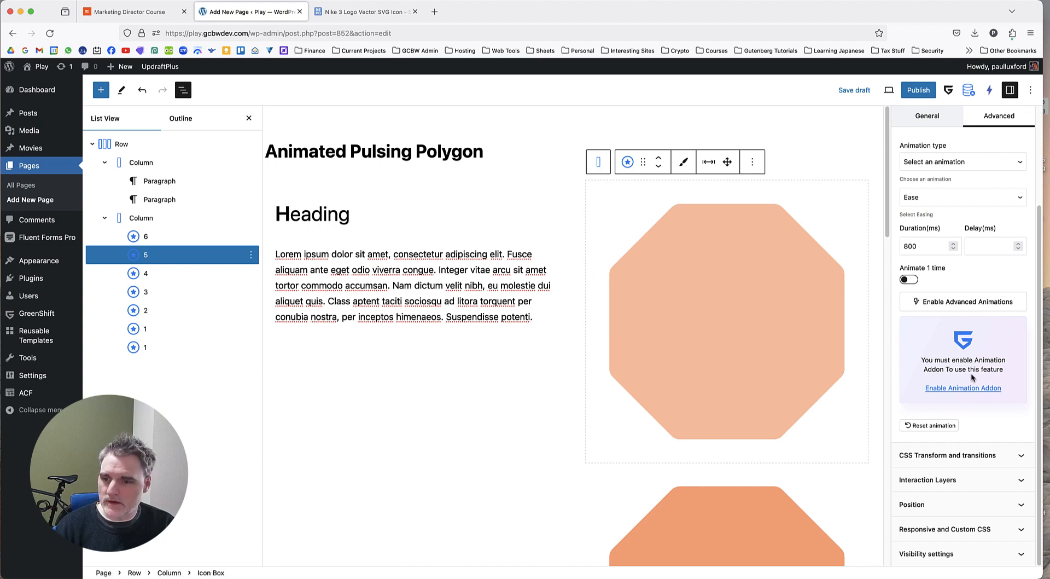
pyautogui.click(951, 504)
pyautogui.scroll(-5, 952, 504)
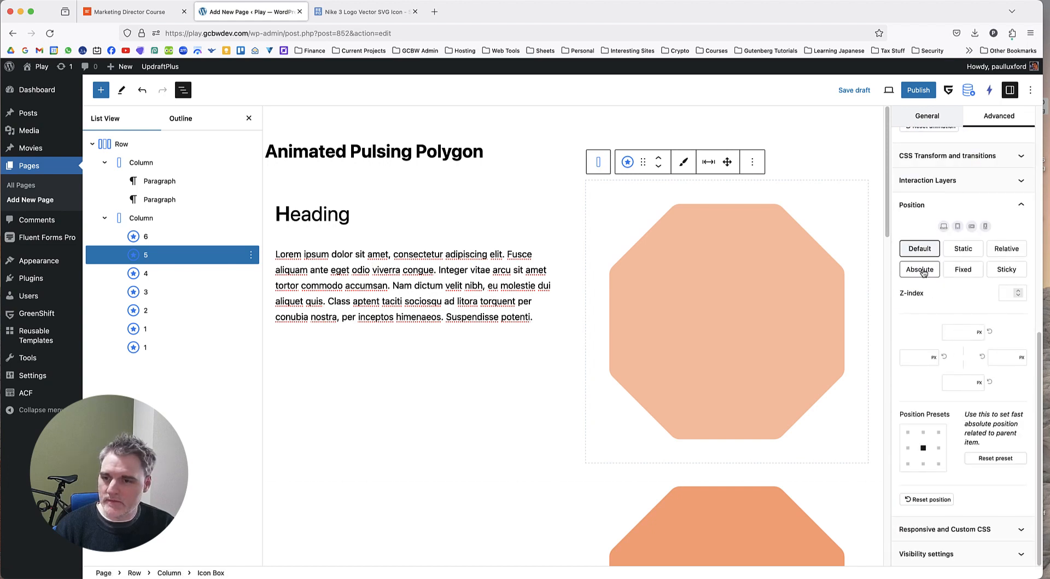
pyautogui.click(921, 271)
pyautogui.click(960, 332)
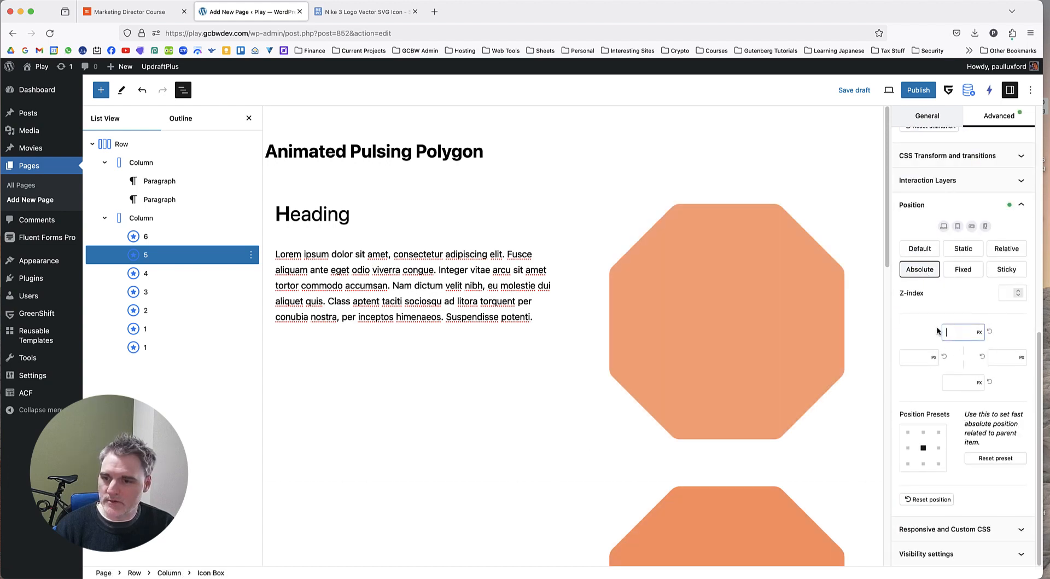
# Set the positions of Icon Boxes 4 and 3 to Absolute, one after the other.
pyautogui.click(170, 274)
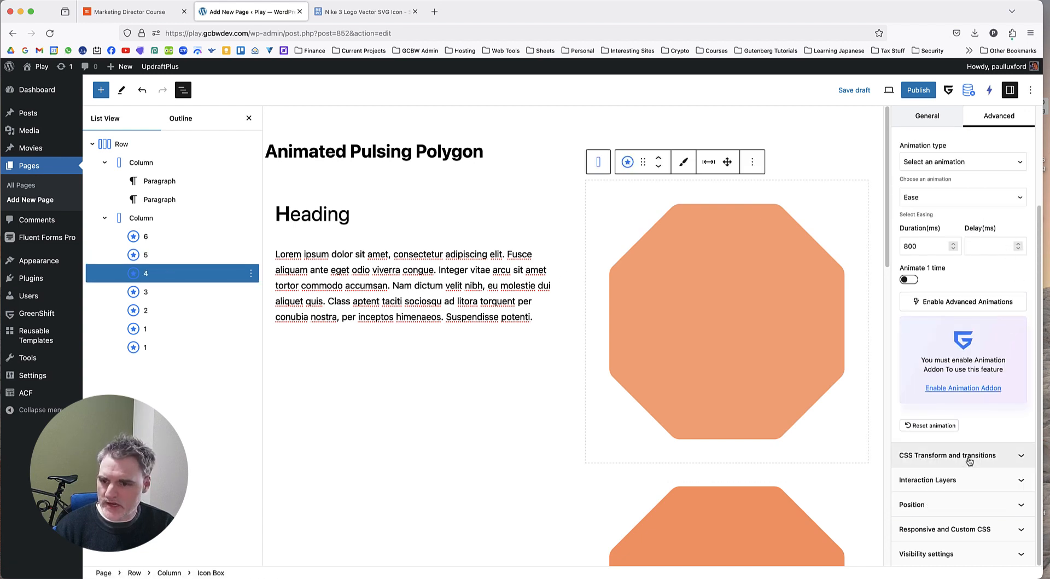
pyautogui.click(966, 504)
pyautogui.click(920, 269)
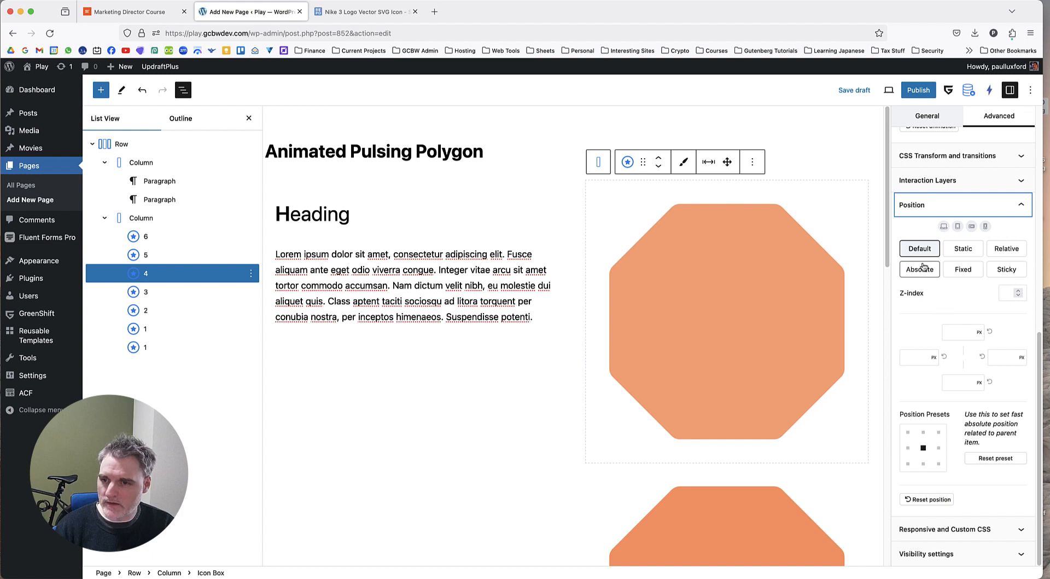
pyautogui.click(157, 291)
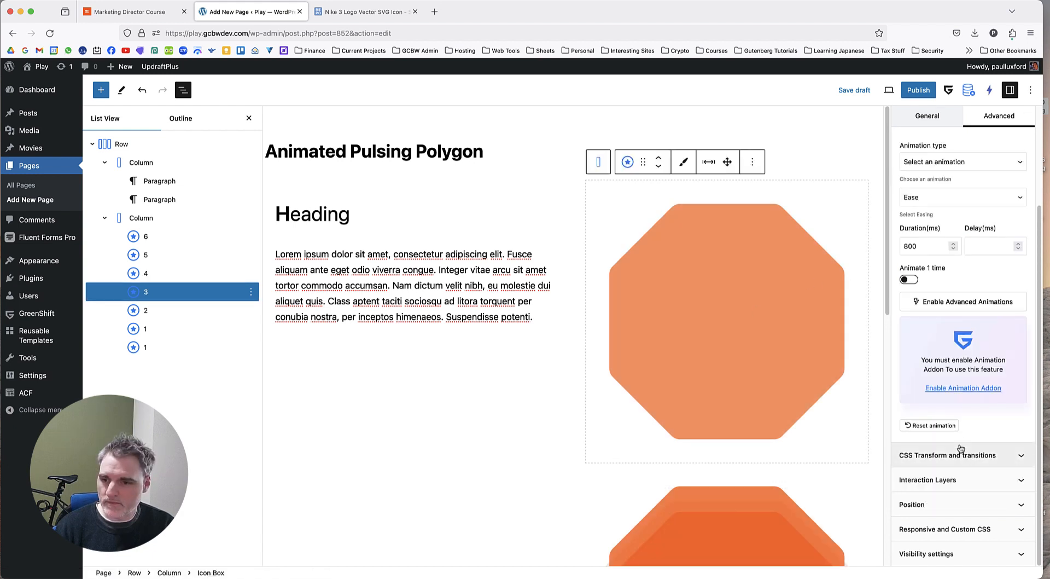
pyautogui.click(965, 504)
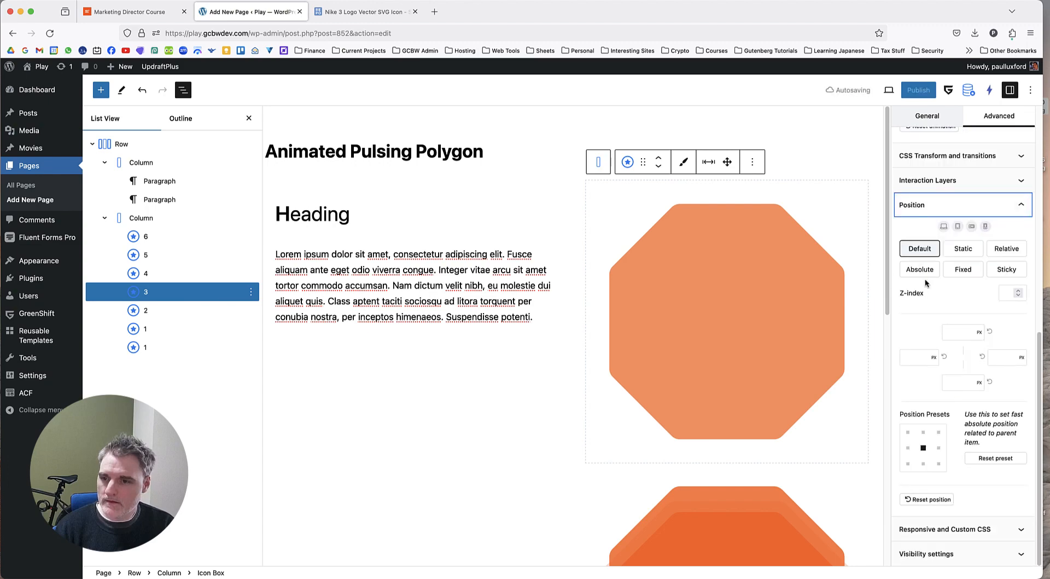
pyautogui.click(921, 270)
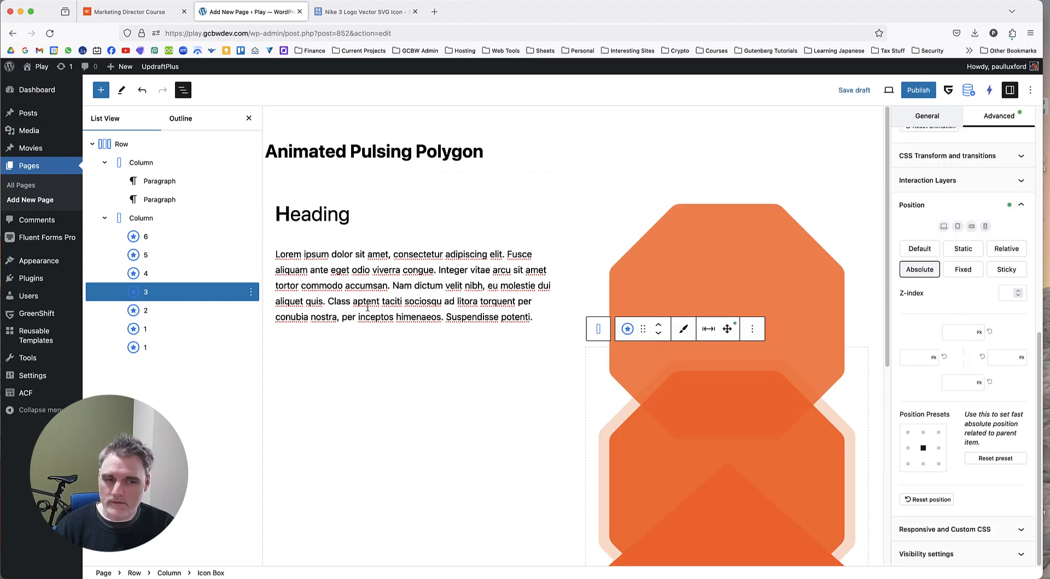
# Give Icon Box 2 and the pentagon Icon Box 1 an Absolute position.
pyautogui.click(177, 310)
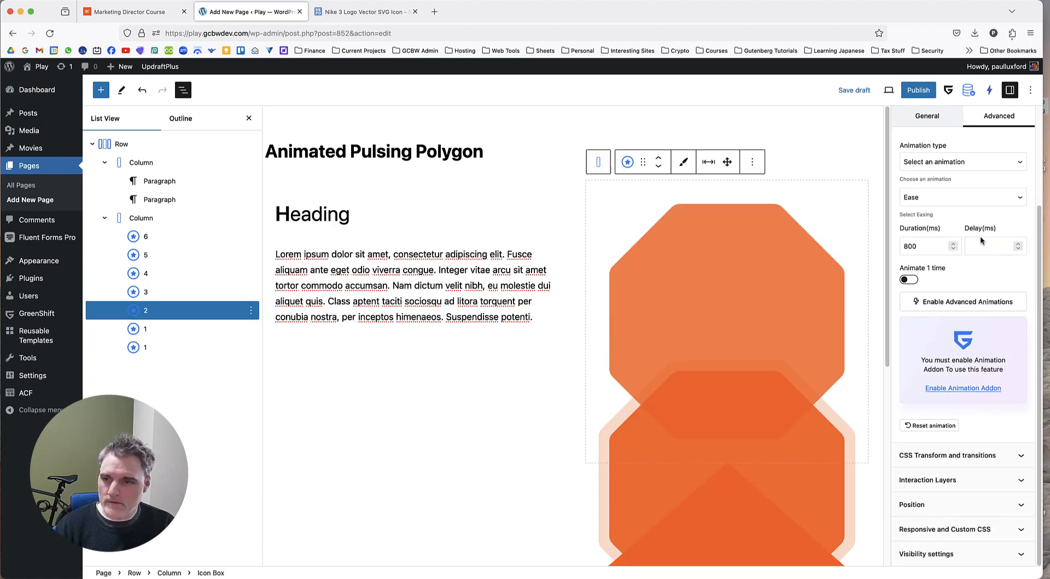
pyautogui.click(947, 505)
pyautogui.click(921, 270)
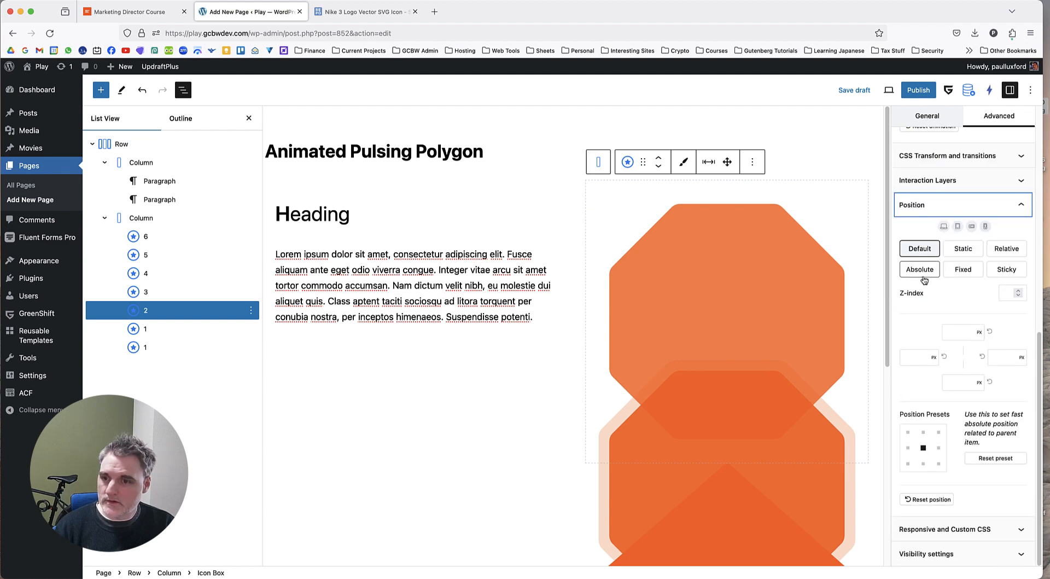
pyautogui.click(154, 328)
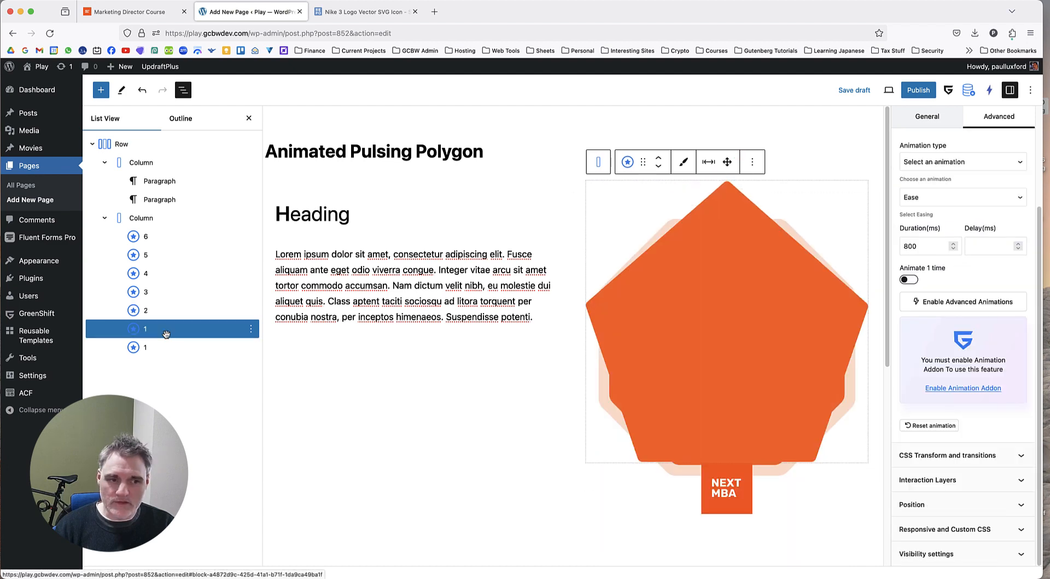
pyautogui.click(948, 505)
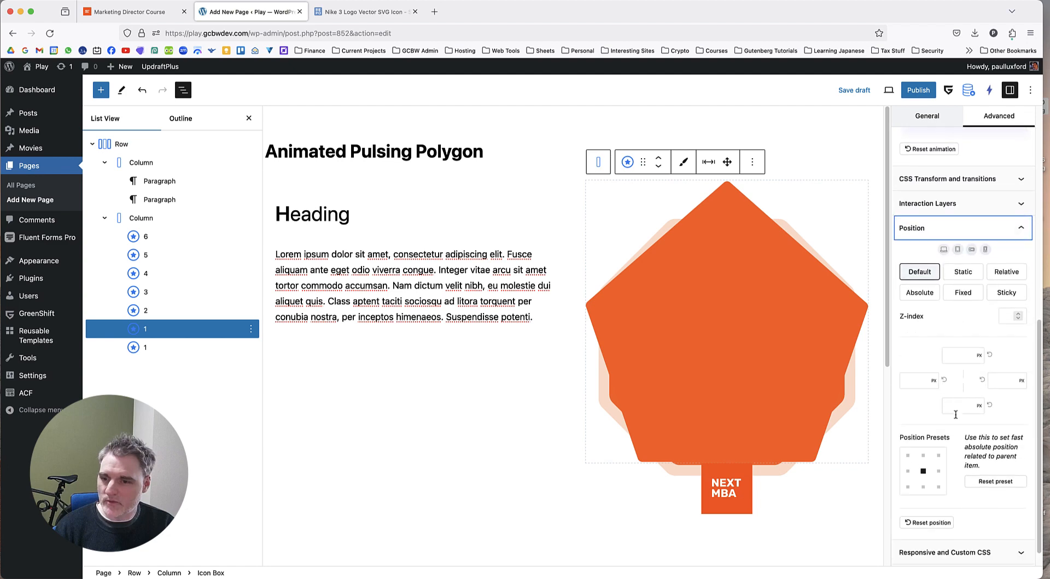
pyautogui.click(920, 293)
# Set the position of the NEXT MBA logo's Icon Box to Absolute.
pyautogui.click(175, 347)
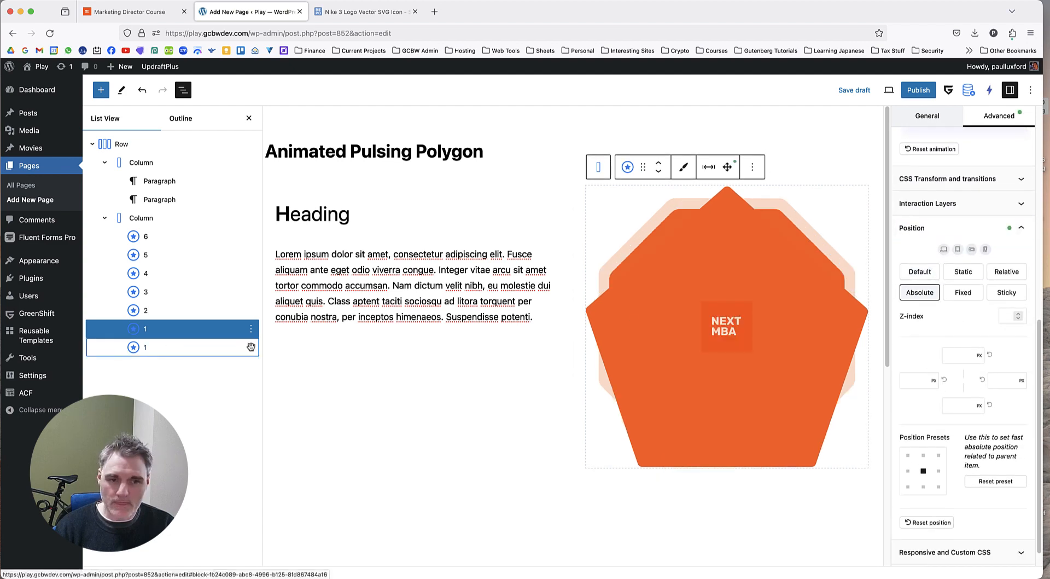
pyautogui.click(952, 504)
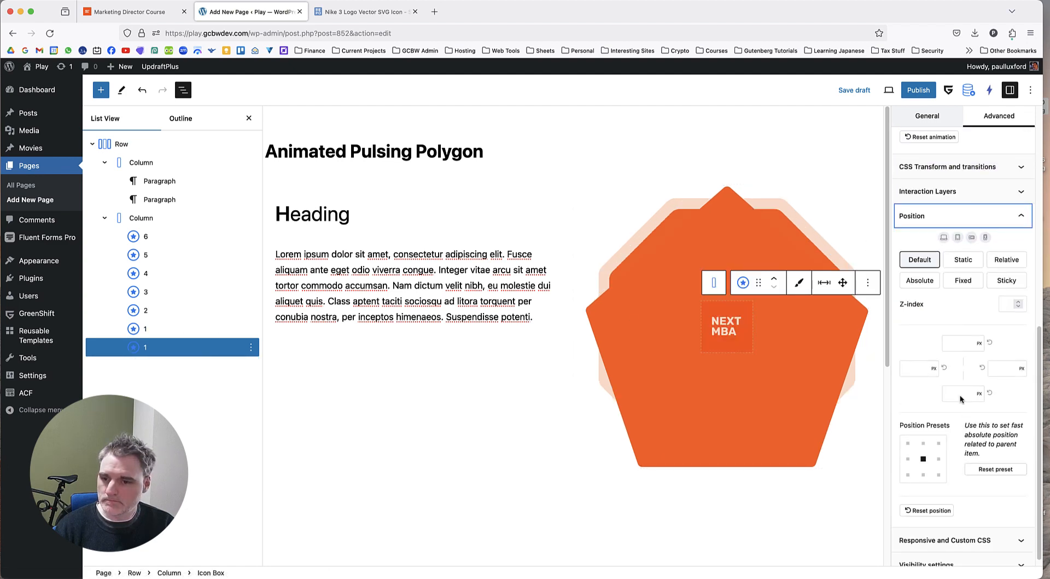
pyautogui.click(922, 281)
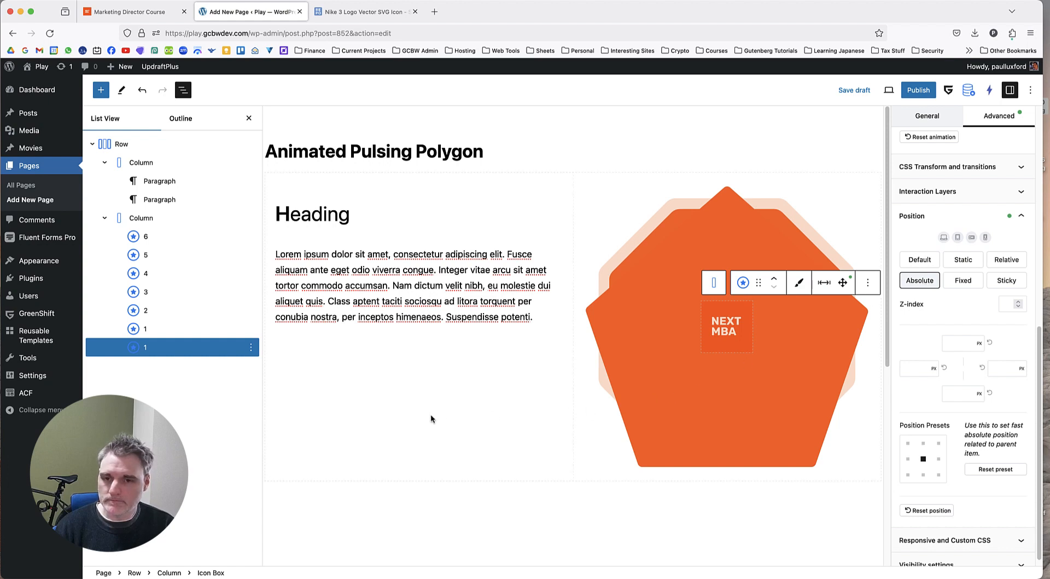
pyautogui.click(453, 422)
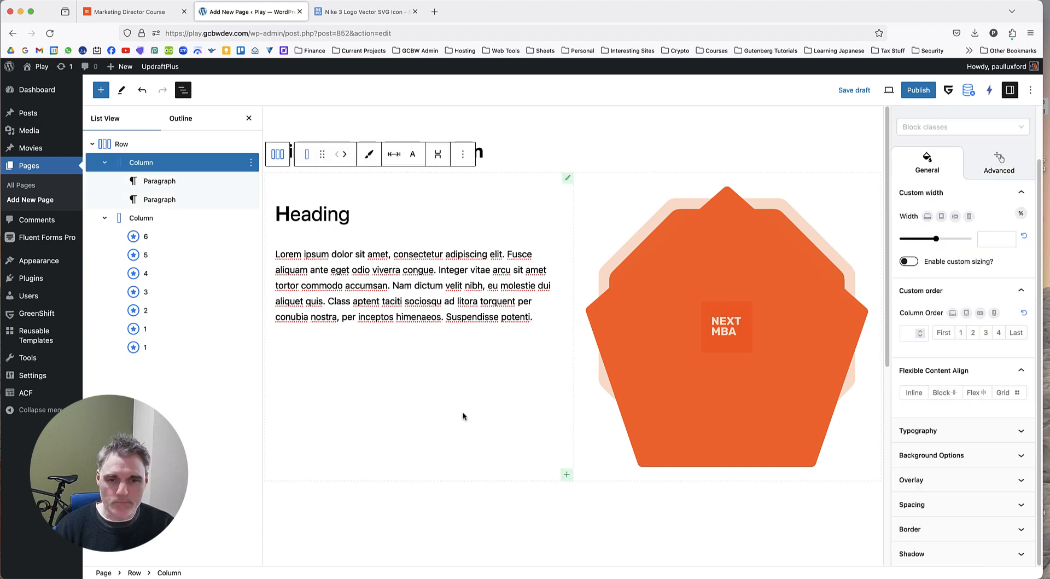
# Rename the Icon Box block holding the NEXT MBA graphic to Logo.
pyautogui.rightClick(164, 348)
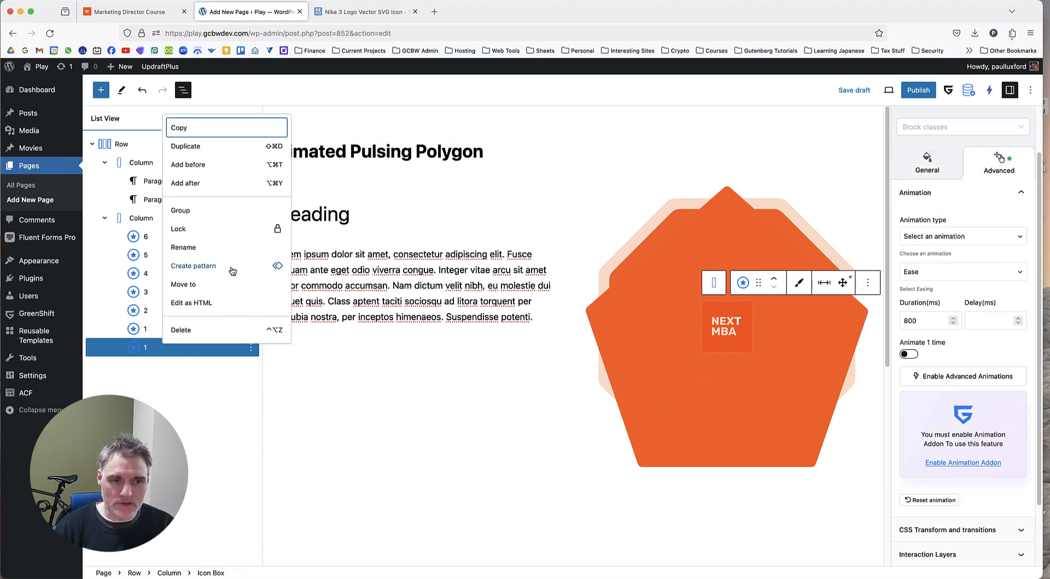
pyautogui.click(207, 248)
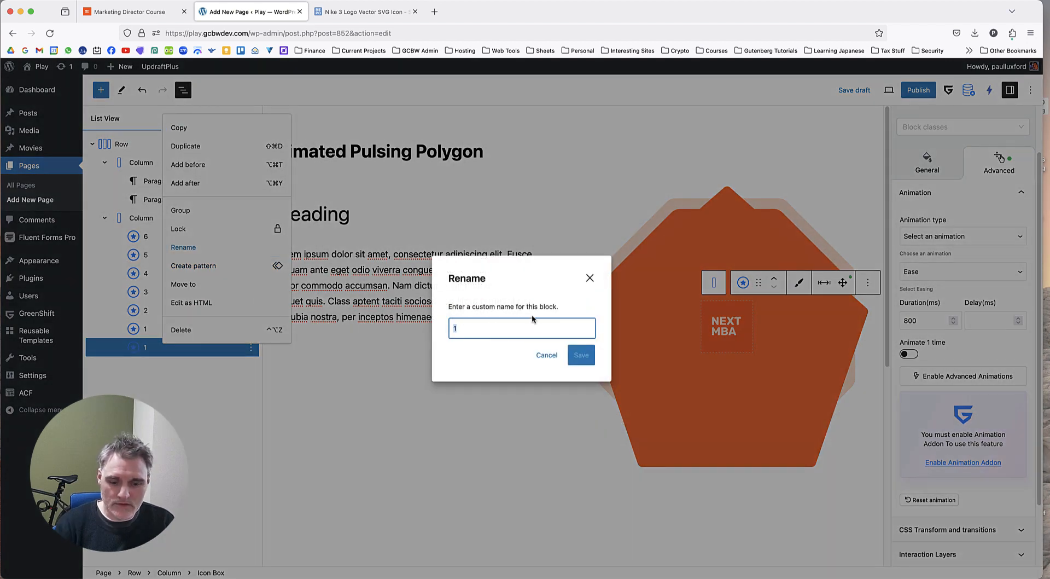
pyautogui.write('Logo')
pyautogui.click(581, 355)
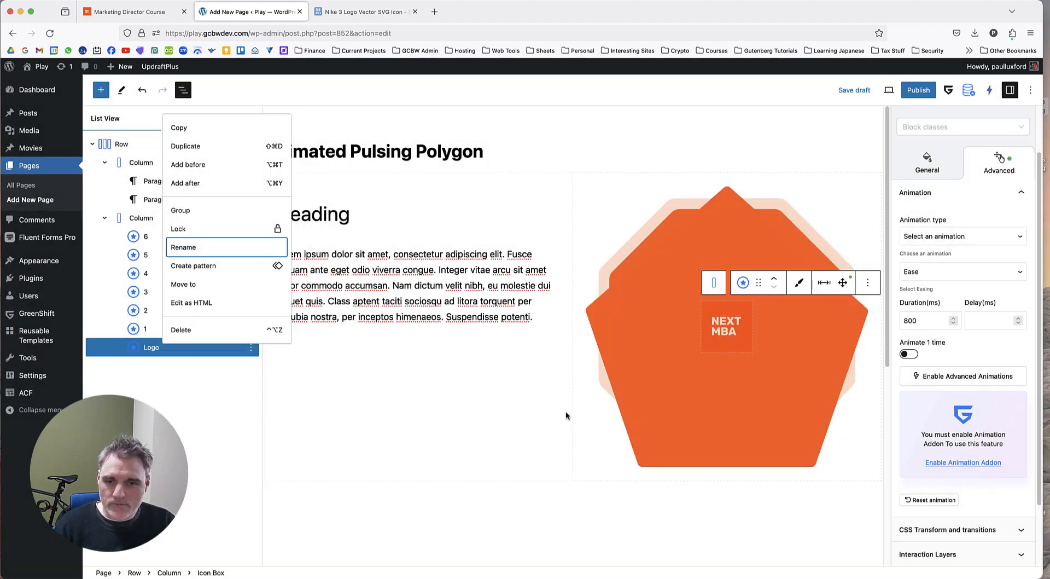
pyautogui.click(557, 362)
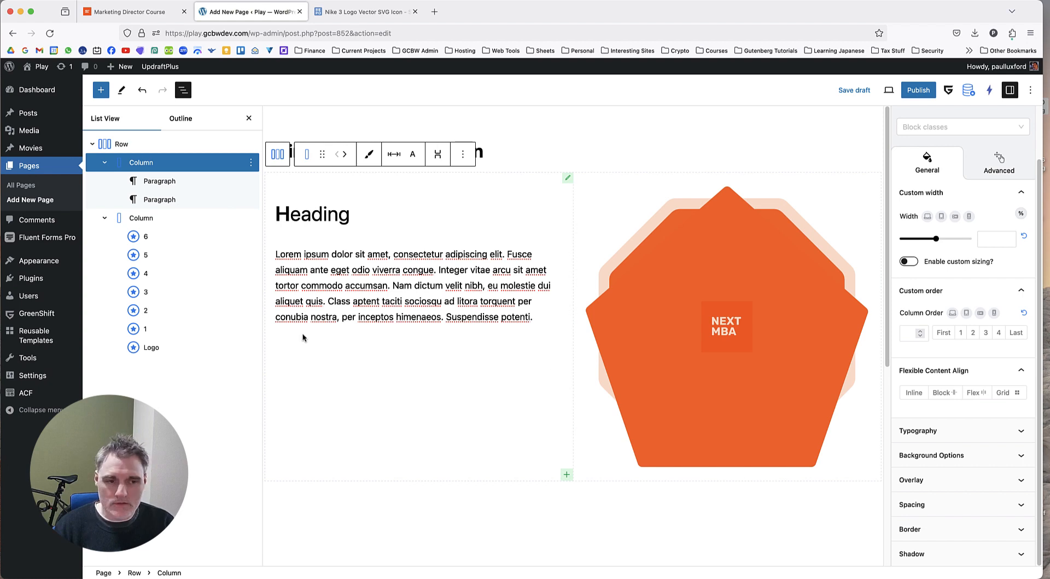
# Check the size settings of Icon Boxes 6 and 5, and set Icon Box 4's width to 500 px.
pyautogui.click(184, 237)
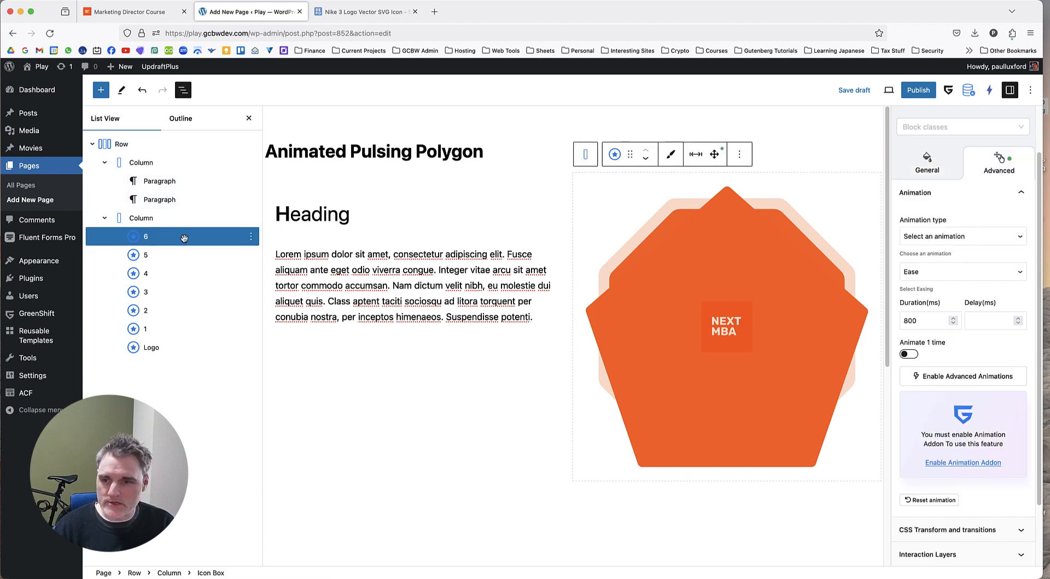
pyautogui.scroll(3, 959, 280)
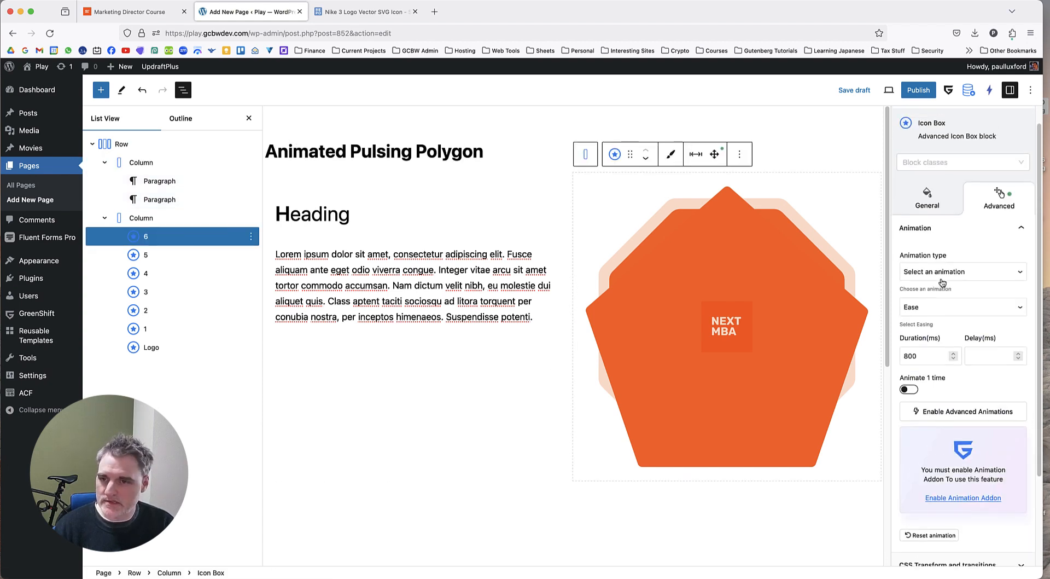
pyautogui.click(939, 227)
pyautogui.scroll(-3, 957, 383)
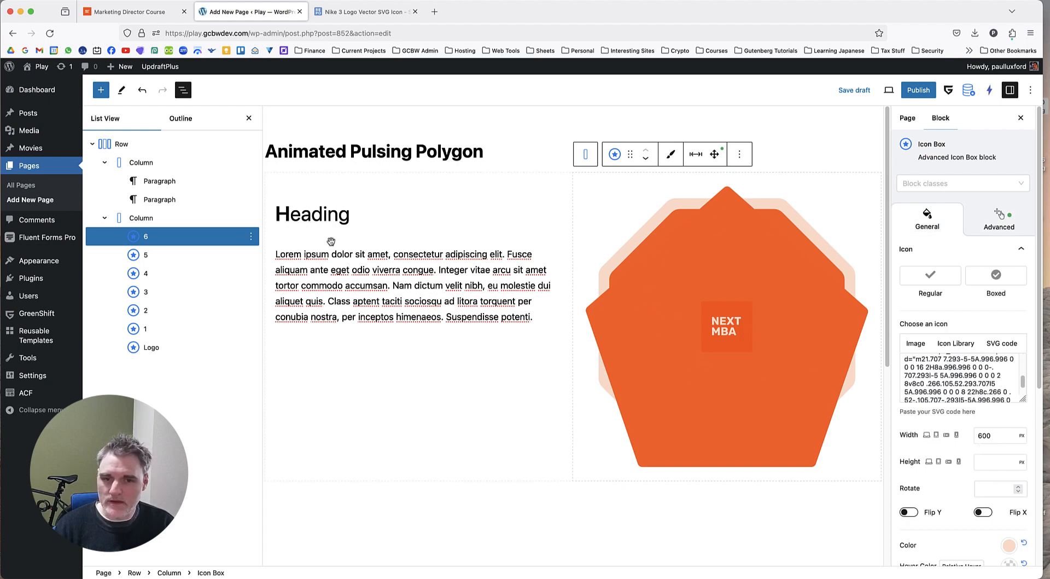
pyautogui.click(175, 254)
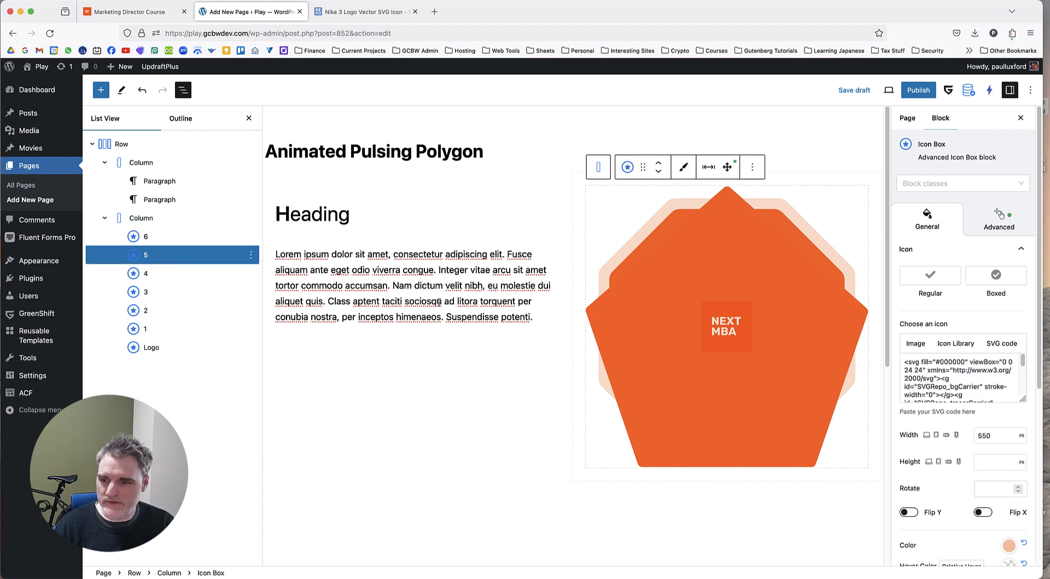
pyautogui.click(191, 273)
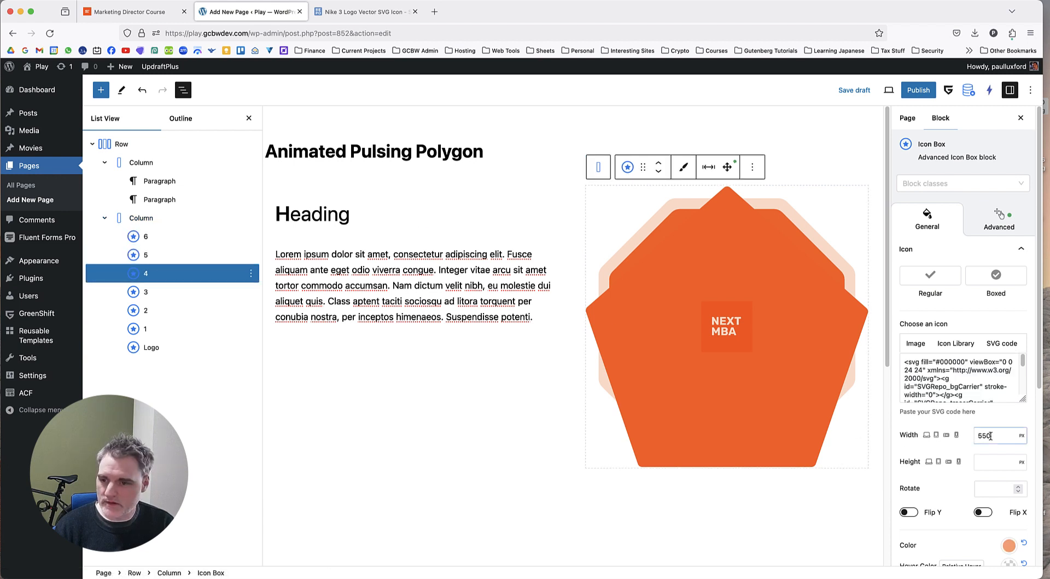
pyautogui.write('500')
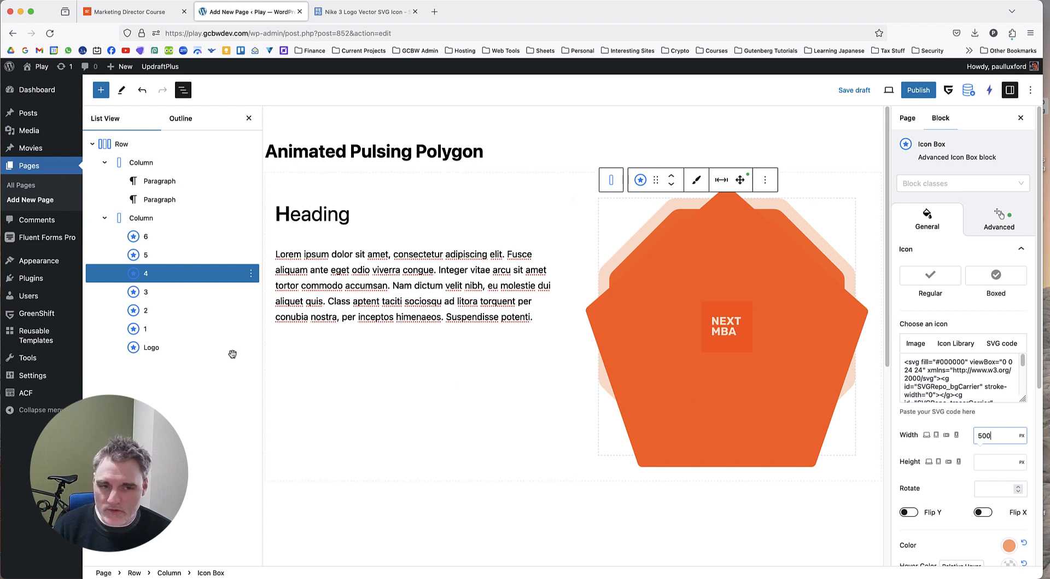
# Set the width of Icon Box 3 to 450 px.
pyautogui.click(167, 291)
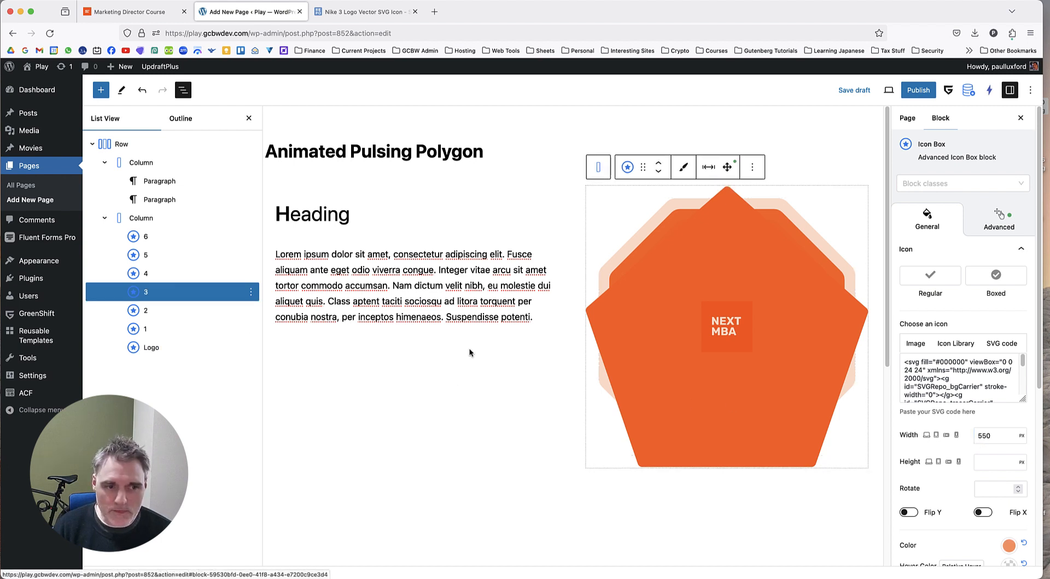
pyautogui.doubleClick(994, 436)
pyautogui.write('450')
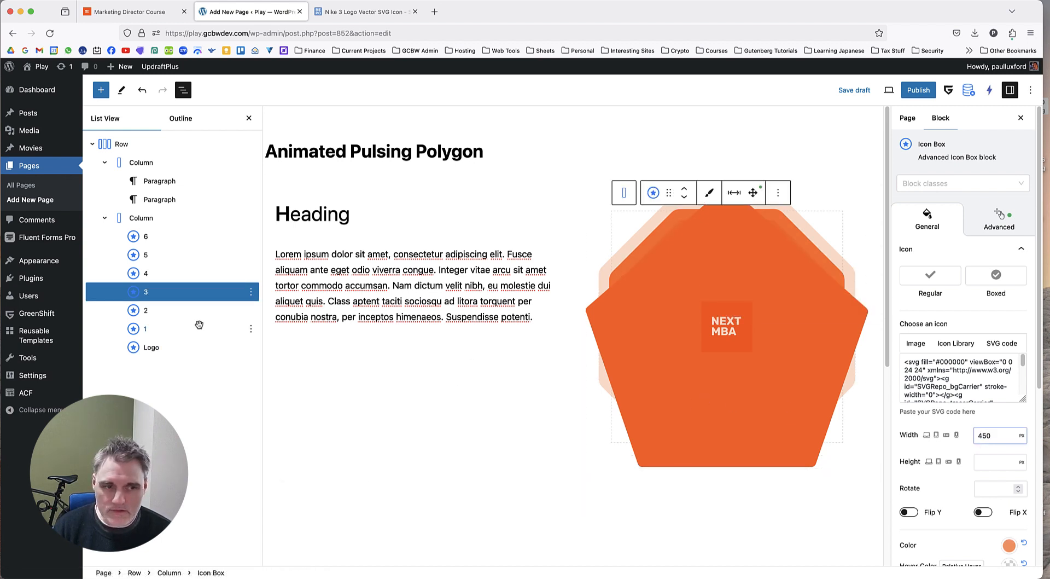
# Set the width of Icon Box 2 to 400 px.
pyautogui.click(200, 310)
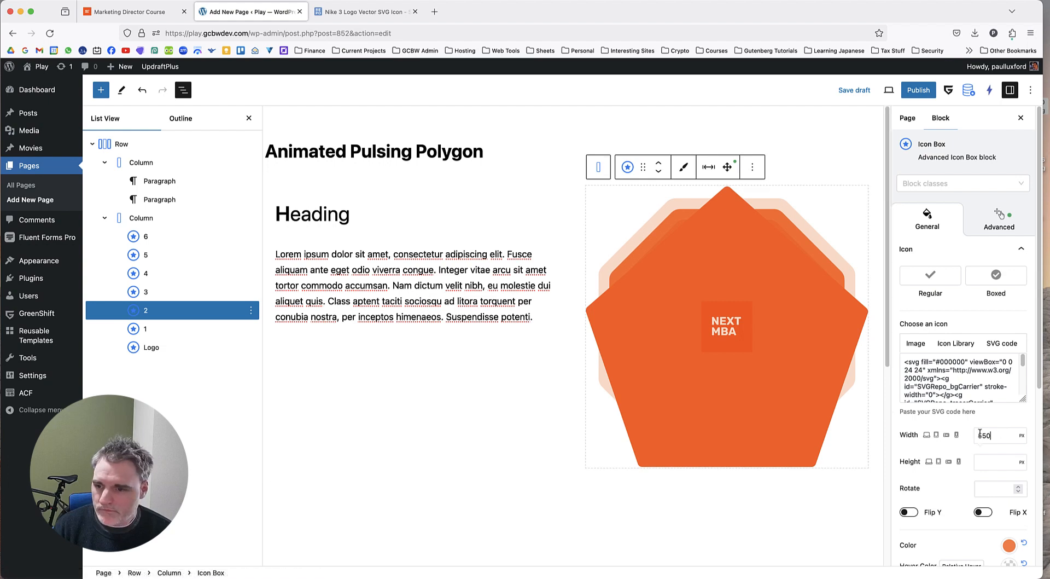
pyautogui.doubleClick(981, 435)
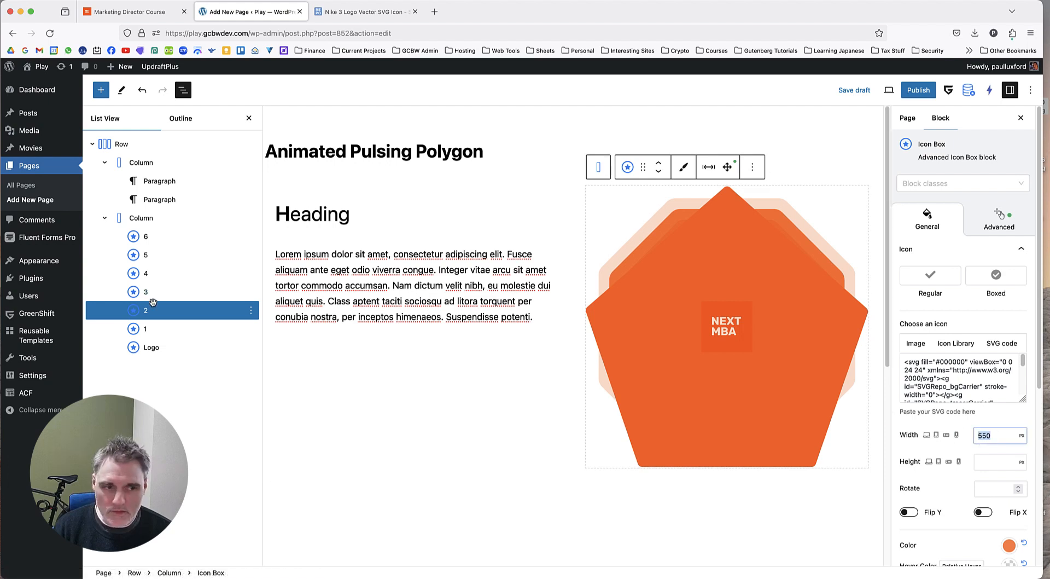
pyautogui.click(161, 293)
pyautogui.click(164, 311)
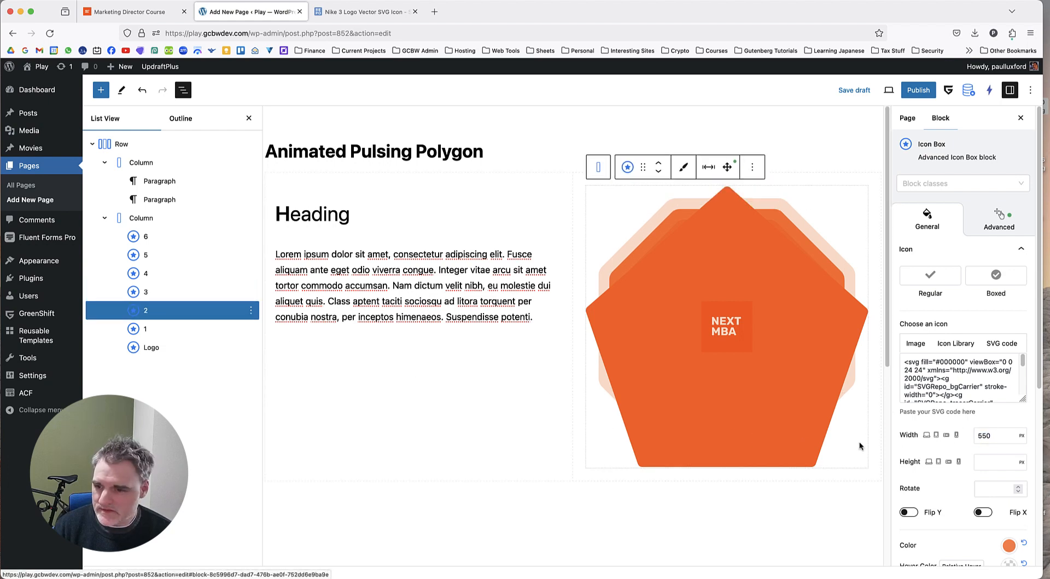
pyautogui.doubleClick(985, 435)
pyautogui.write('400')
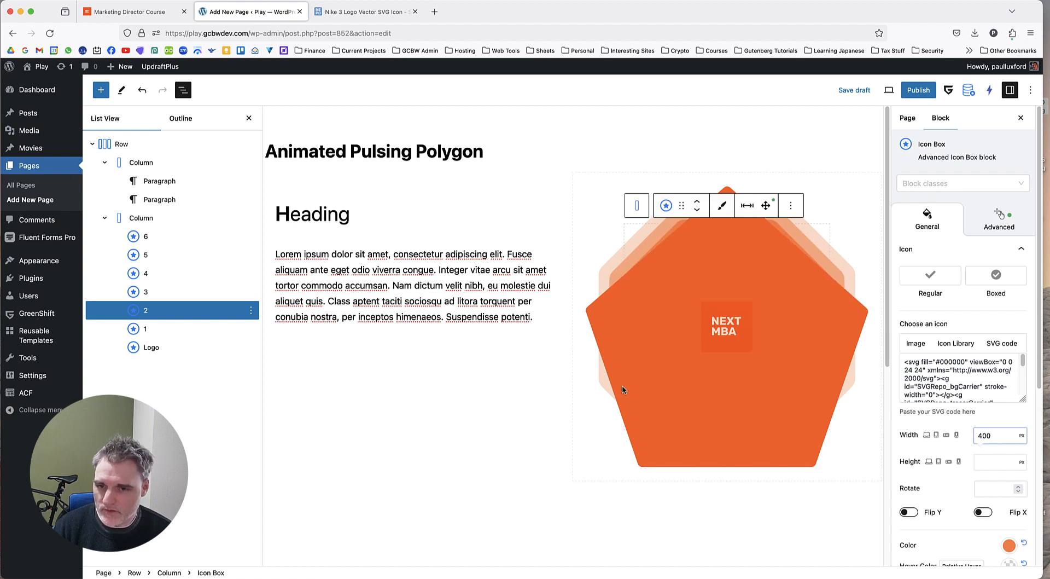
# Set the width of Icon Box 1 to 350 px.
pyautogui.click(165, 329)
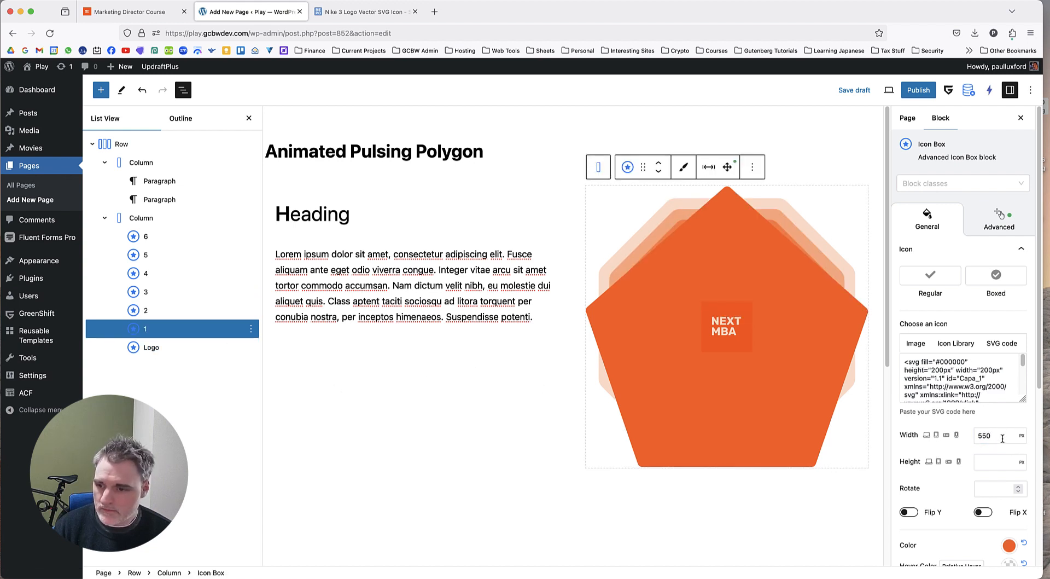
pyautogui.doubleClick(1003, 438)
pyautogui.write('350')
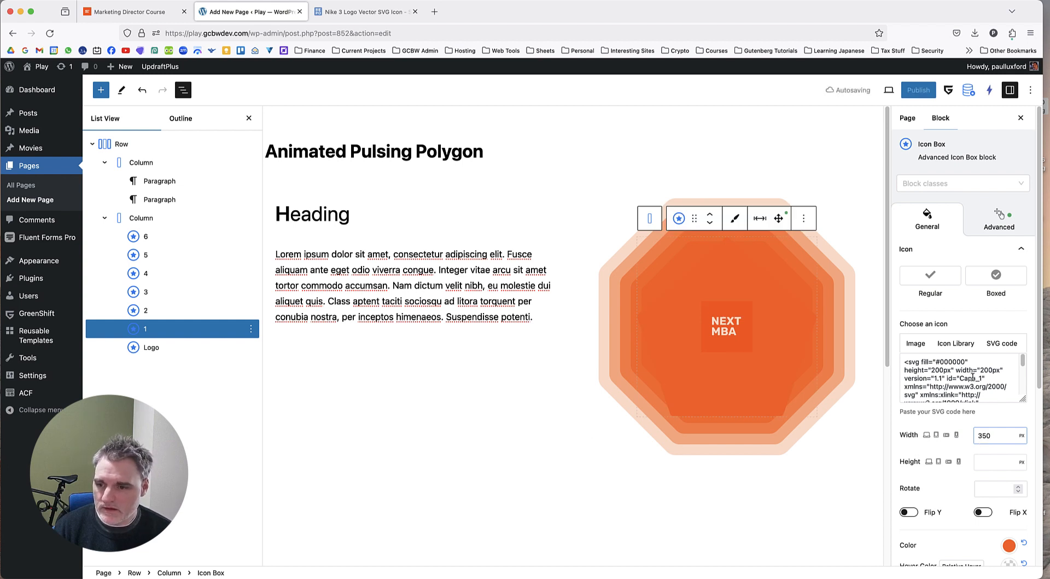
# Check the Logo's width, the settings of Icon Box 2 and the color of Icon Box 3.
pyautogui.click(174, 350)
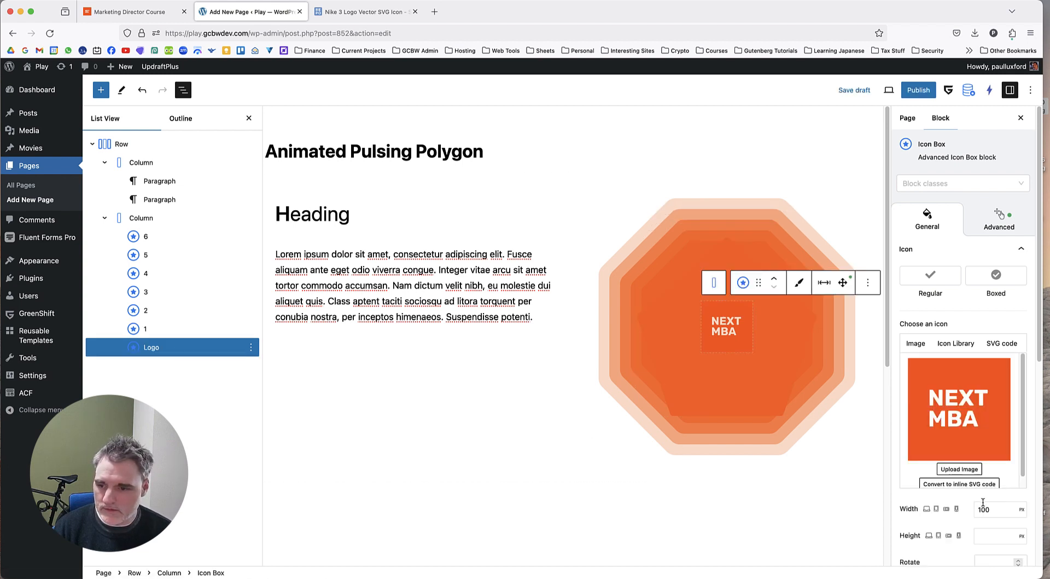
pyautogui.moveTo(992, 508); pyautogui.dragTo(968, 508)
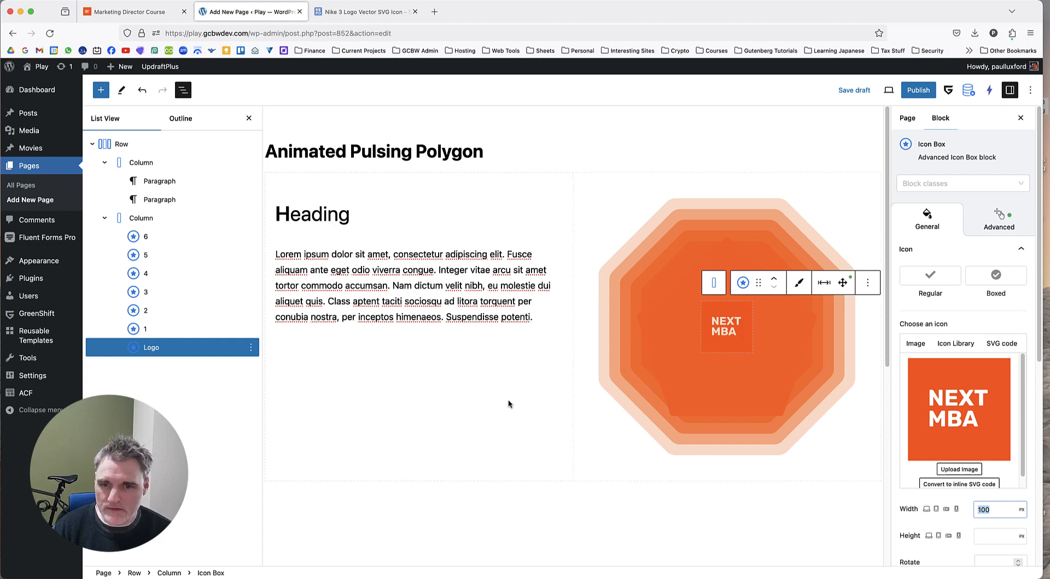
pyautogui.click(175, 310)
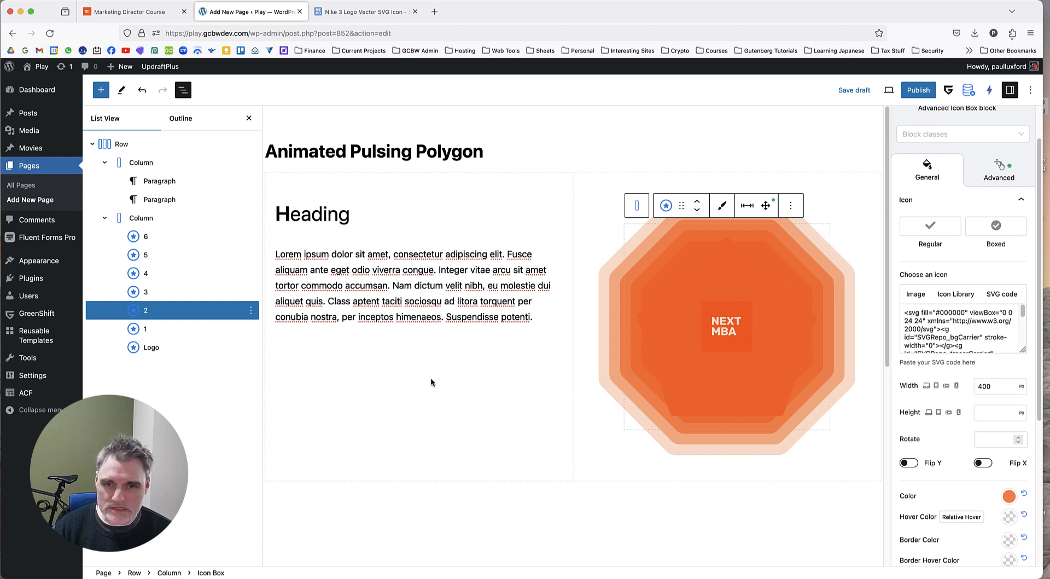
pyautogui.click(162, 293)
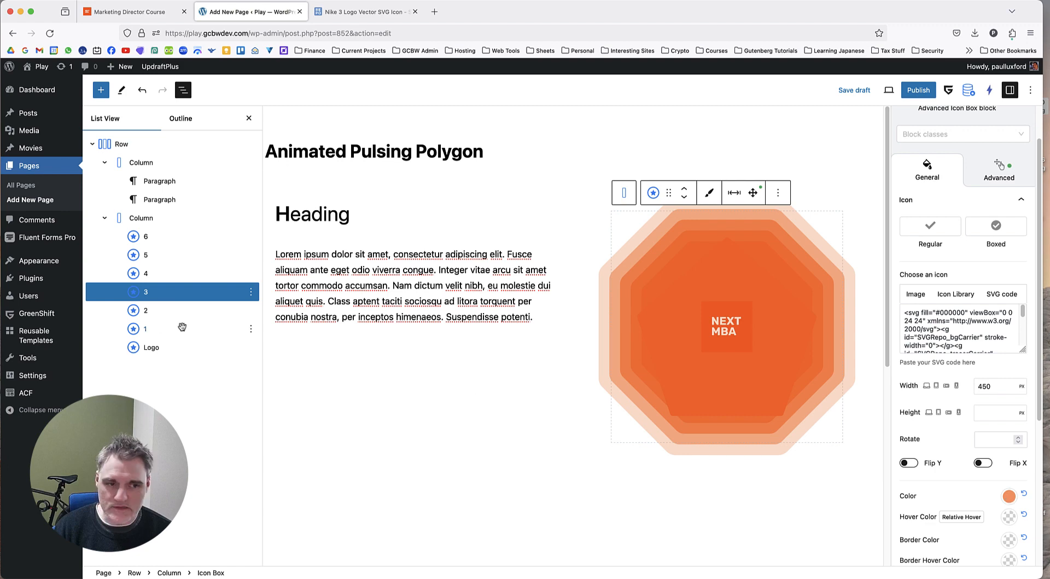
pyautogui.click(1009, 495)
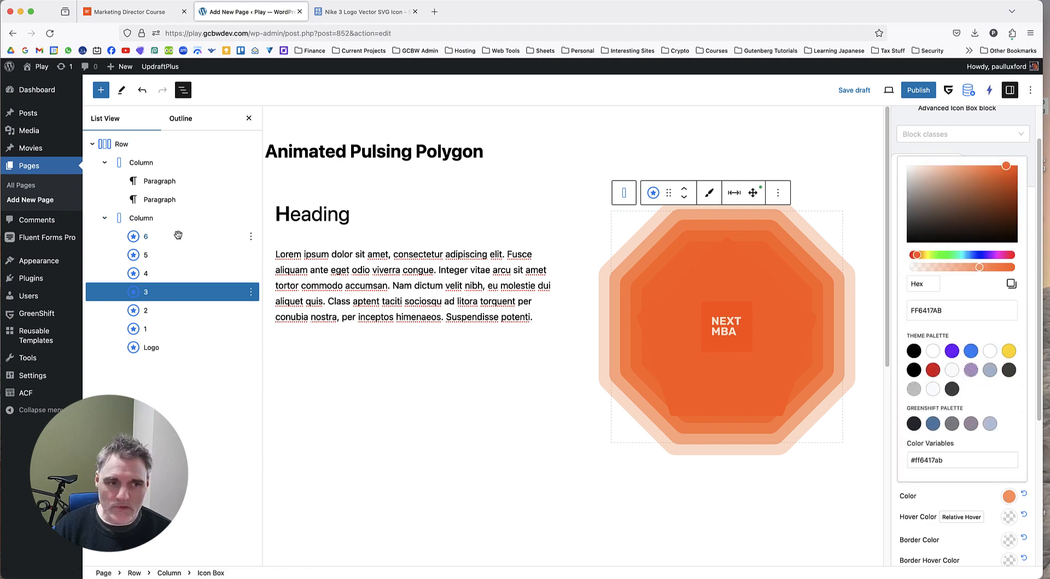
pyautogui.click(145, 237)
# Open the CSS transform and transition settings of Icon Box 6 and look through its infinite-animation options.
pyautogui.click(146, 237)
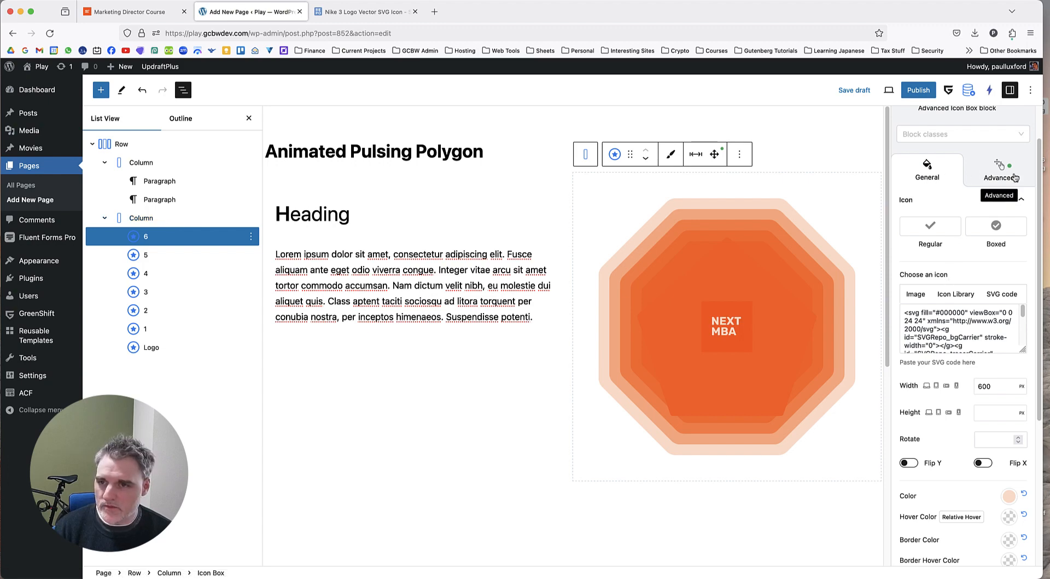
pyautogui.click(992, 182)
pyautogui.scroll(-2, 979, 342)
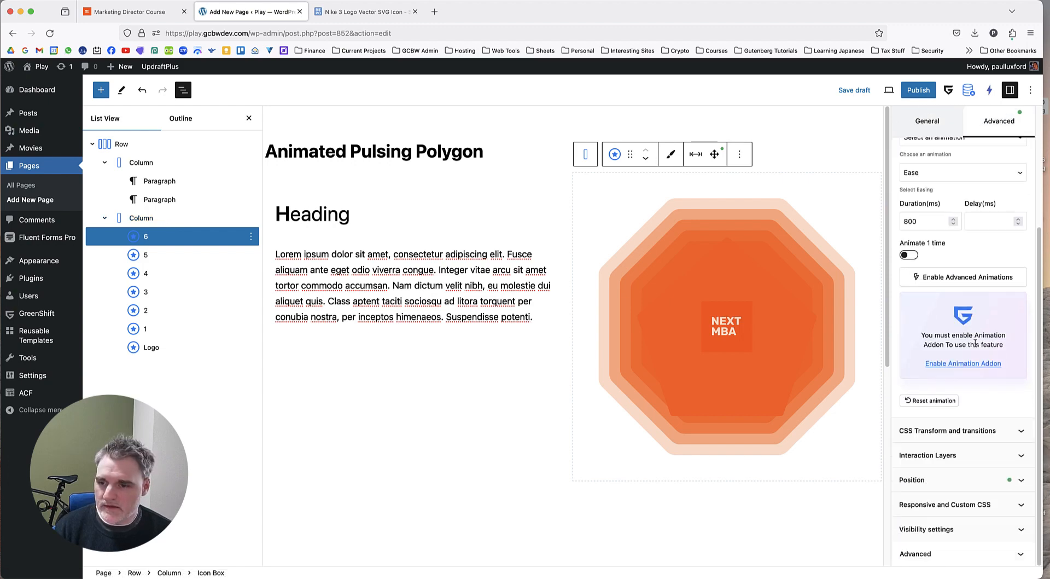
pyautogui.scroll(4, 972, 342)
pyautogui.scroll(-2, 972, 339)
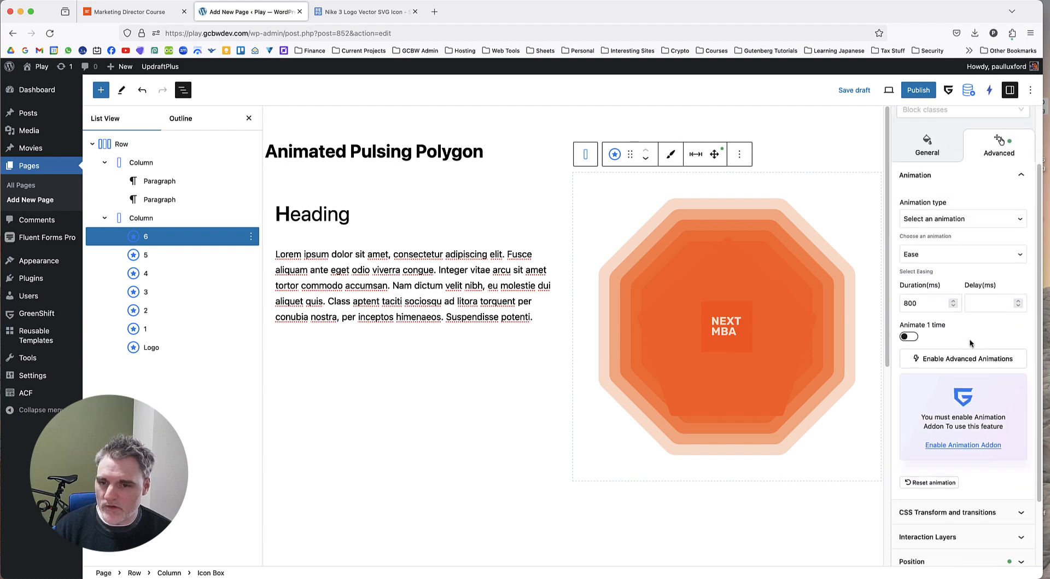
pyautogui.scroll(-3, 981, 273)
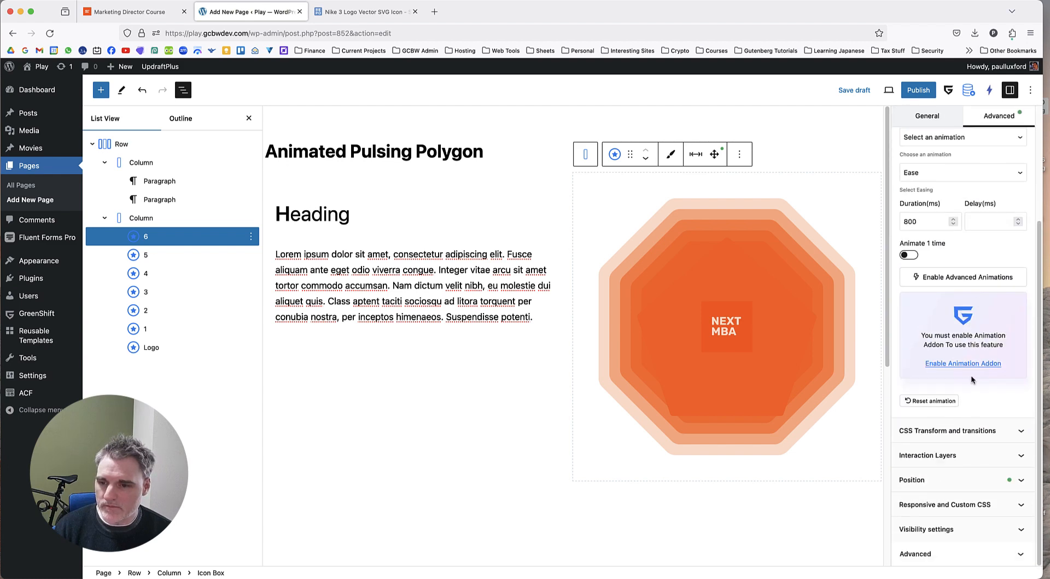
pyautogui.click(976, 430)
pyautogui.scroll(-5, 976, 328)
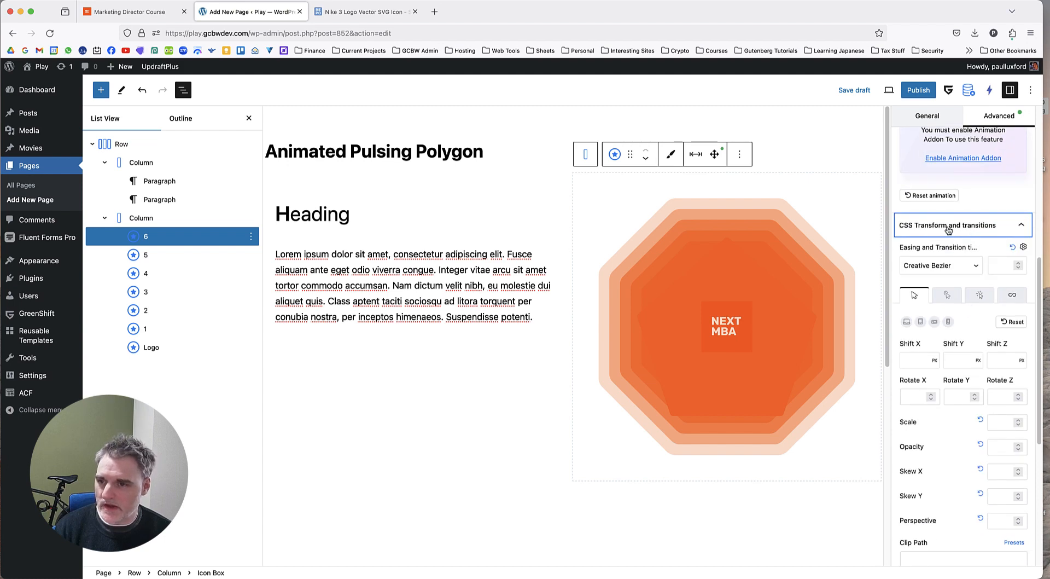
pyautogui.click(1011, 296)
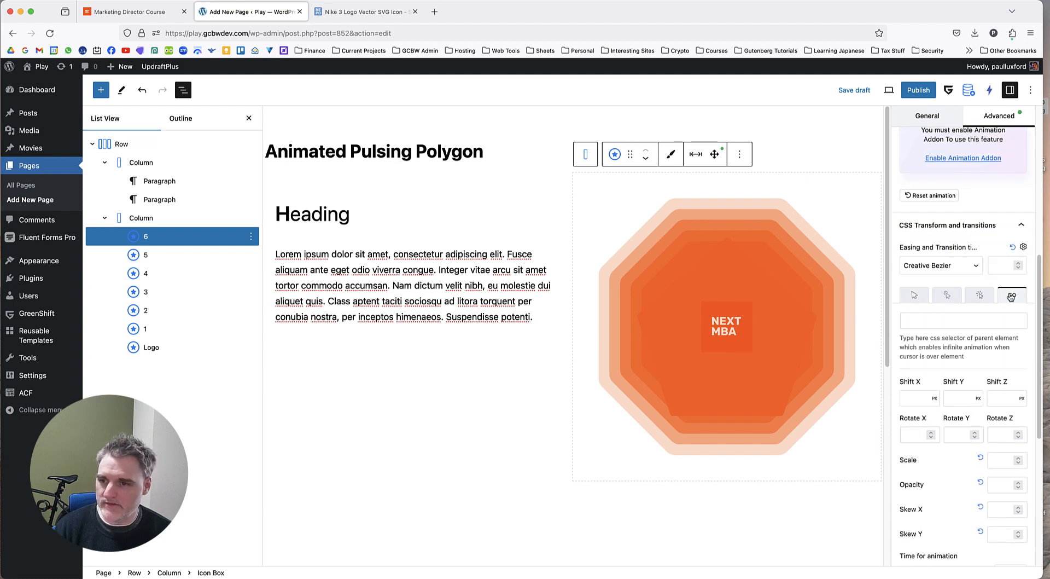
pyautogui.scroll(-3, 995, 366)
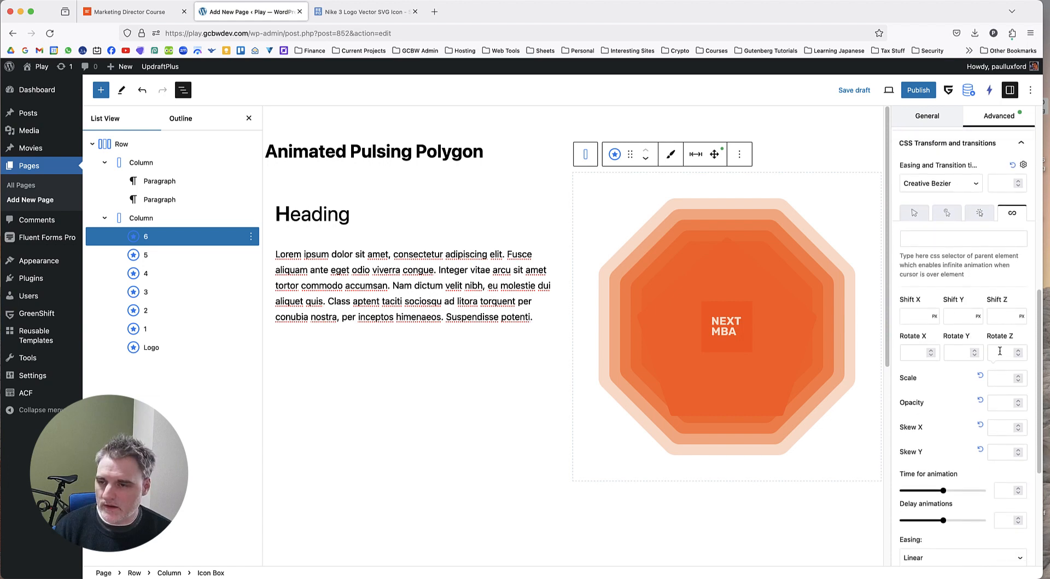
# Try Rotate Z values of 5 and 10 on Icon Box 6 in its normal state.
pyautogui.click(916, 214)
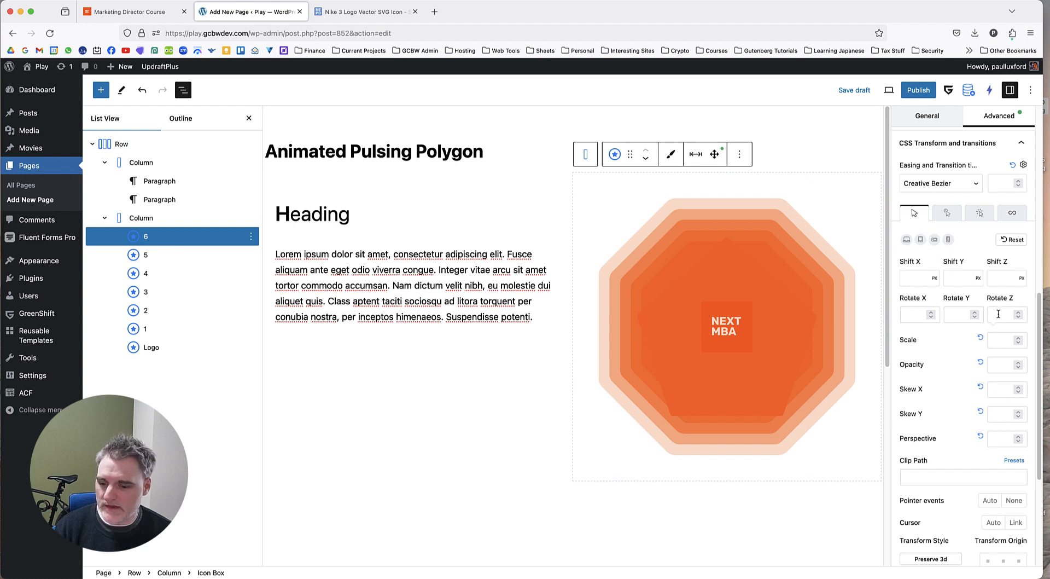
pyautogui.write('5')
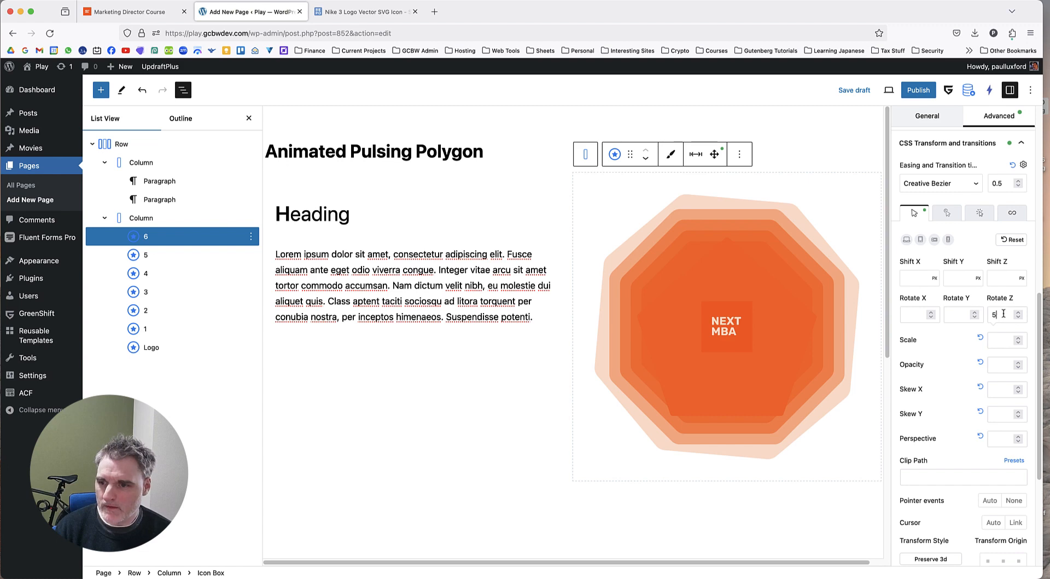
pyautogui.press('BackSpace')
pyautogui.write('10')
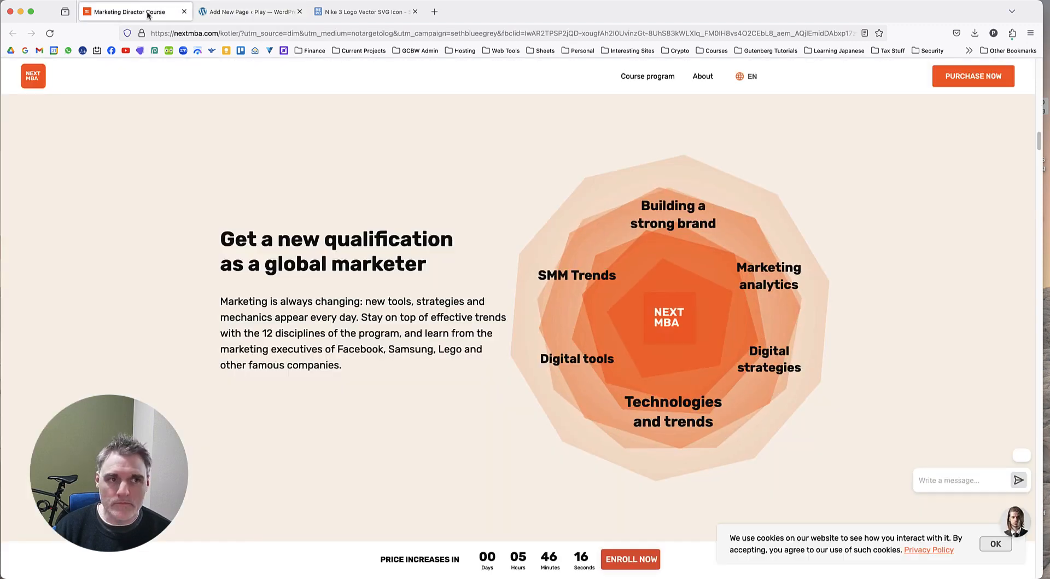
# Compare with the reference polygon on the Marketing Director Course page, and set Icon Box 6's Rotate Z to 5.
pyautogui.click(131, 11)
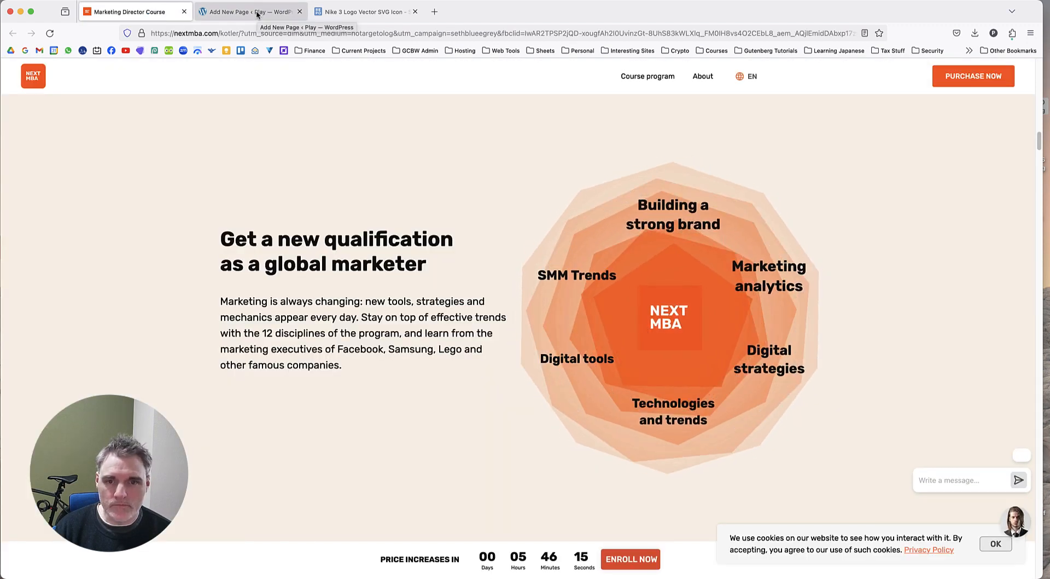
pyautogui.click(256, 11)
pyautogui.moveTo(1009, 314); pyautogui.dragTo(946, 312)
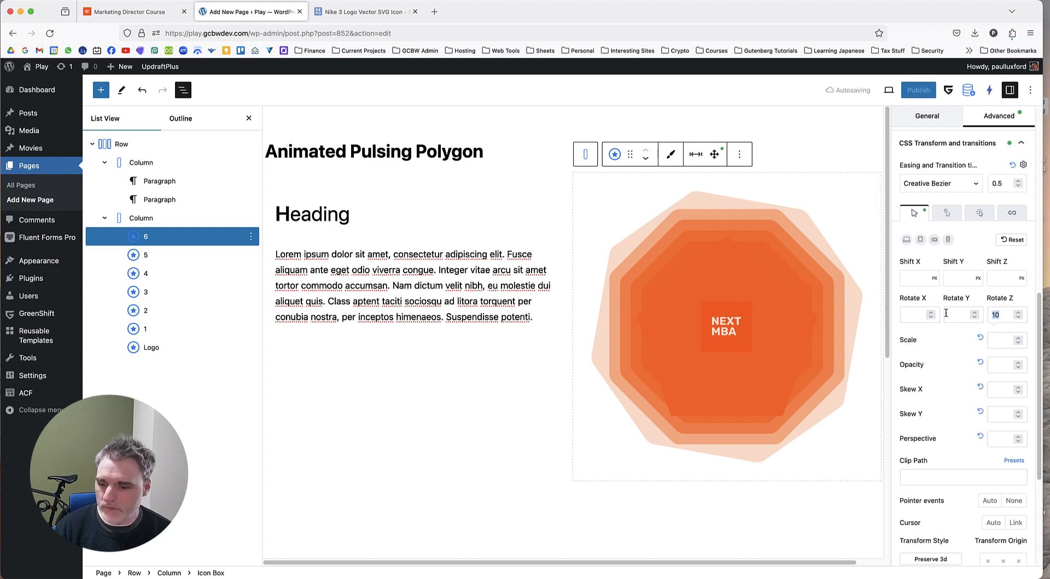
pyautogui.write('5')
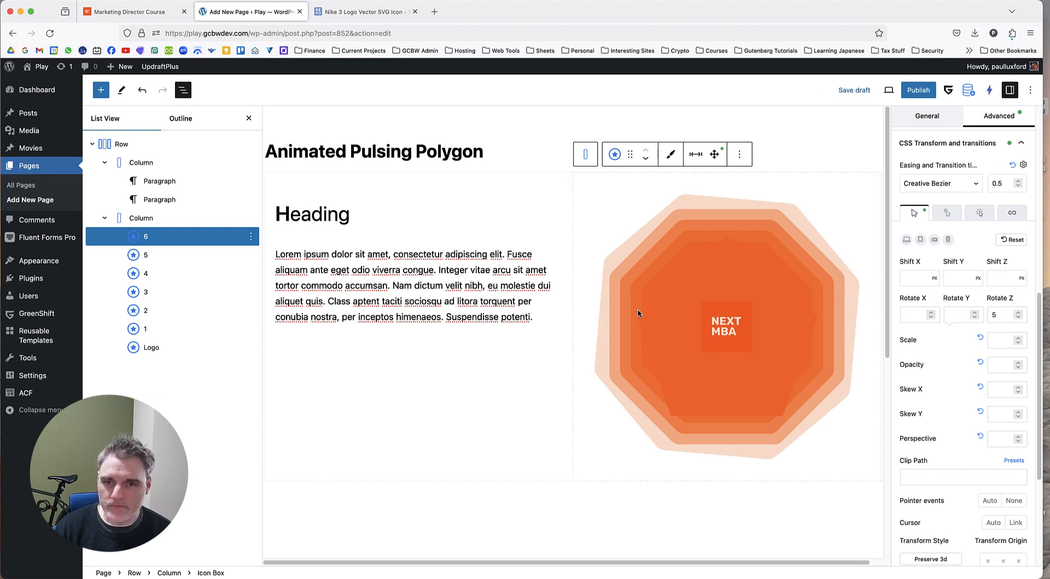
# Set Icon Box 5's Rotate Z to -5 in its CSS transform settings.
pyautogui.click(180, 257)
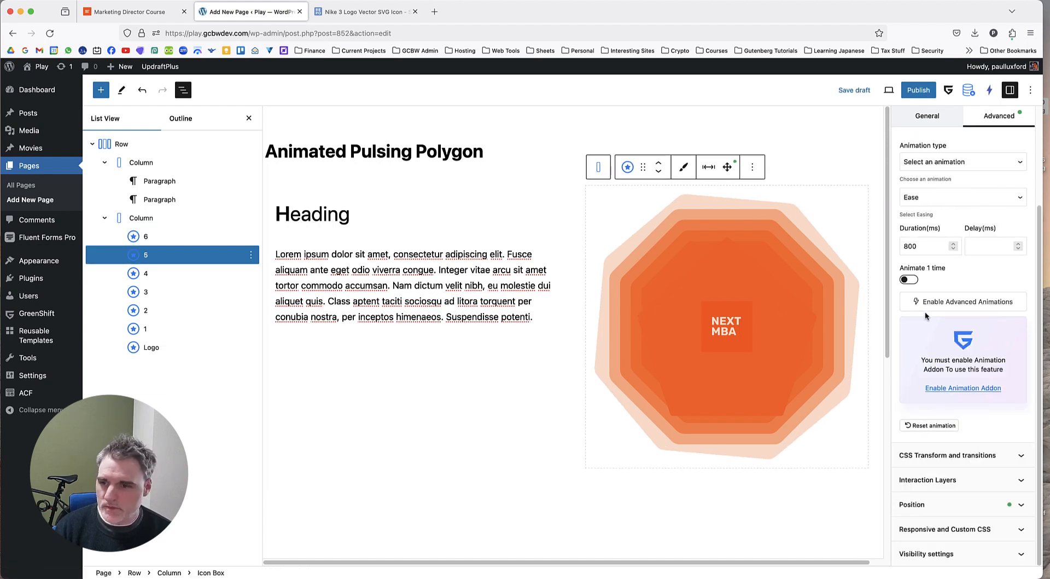
pyautogui.click(968, 455)
pyautogui.scroll(-5, 972, 409)
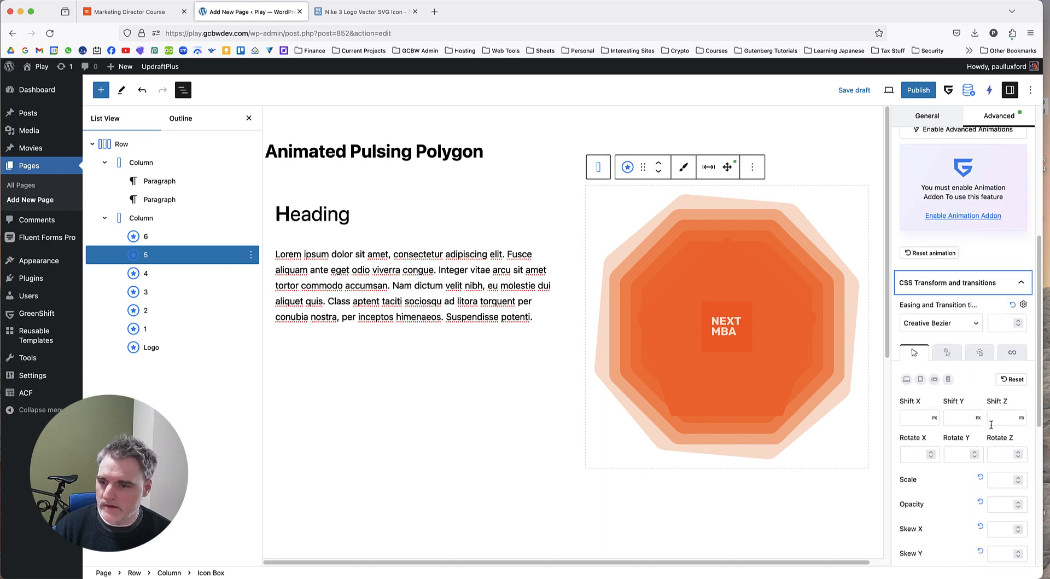
pyautogui.click(1000, 352)
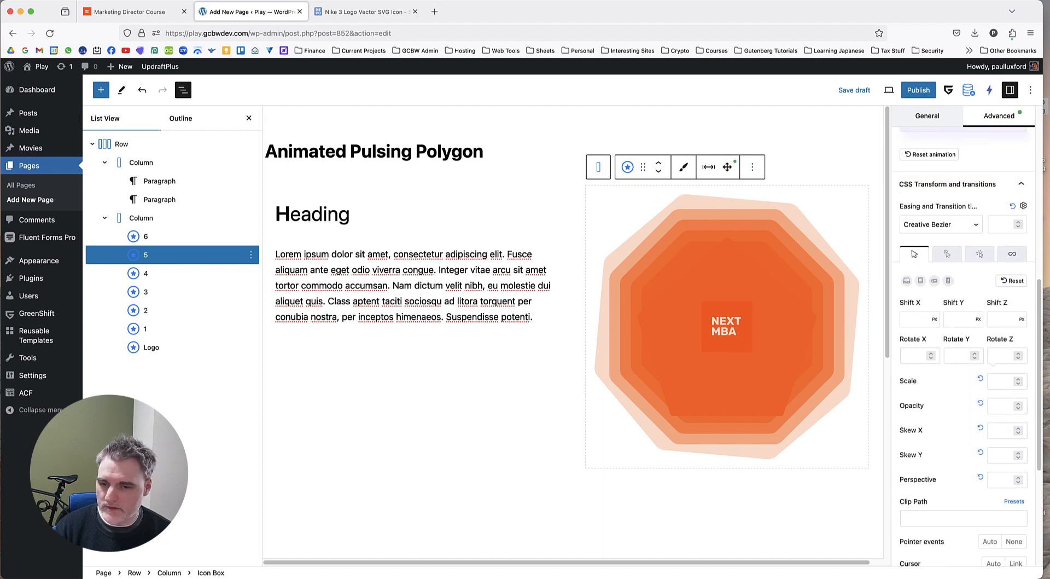
pyautogui.write('2')
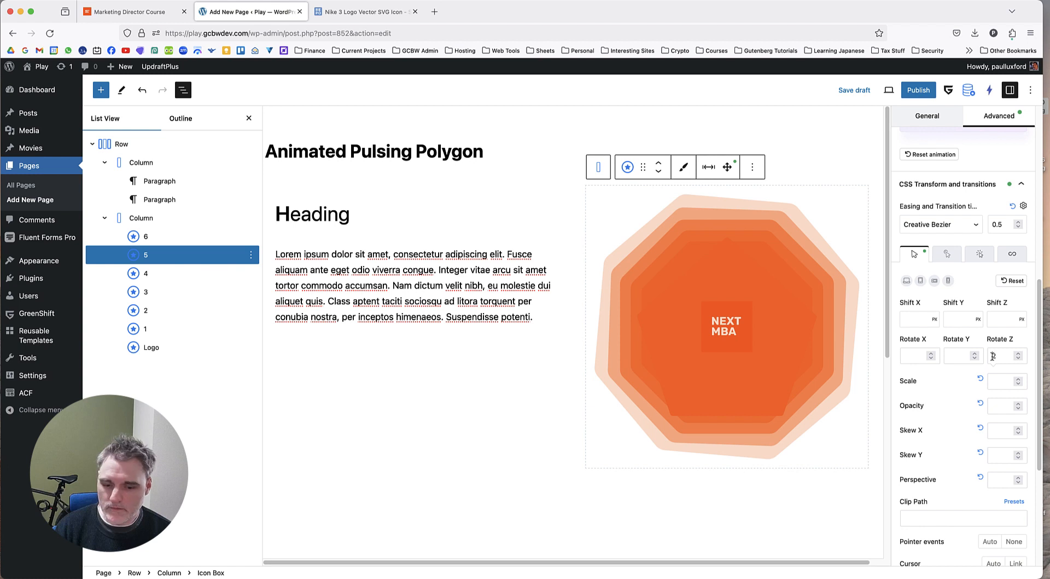
pyautogui.write('0')
pyautogui.moveTo(1007, 357); pyautogui.dragTo(974, 356)
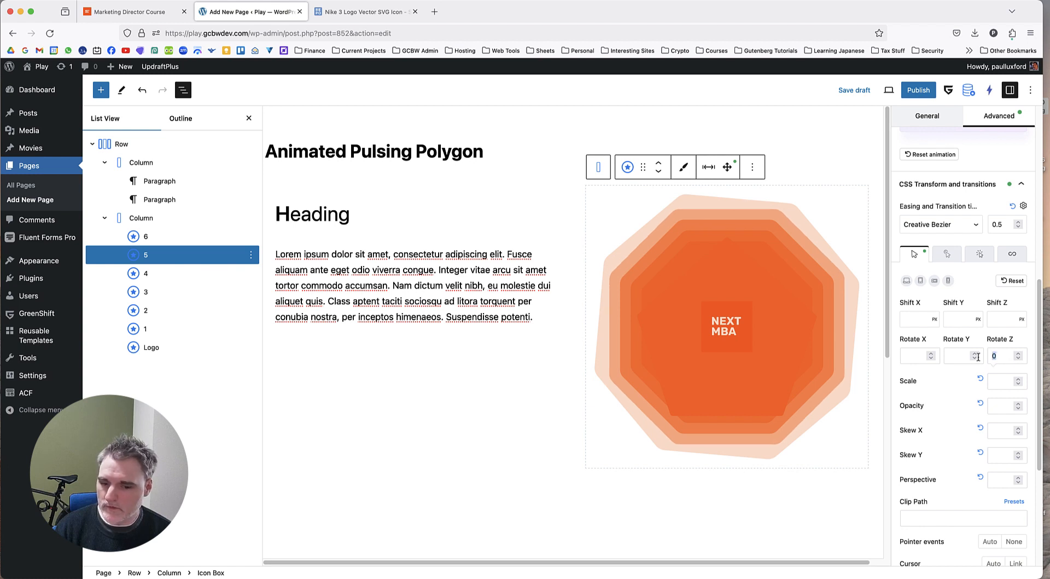
pyautogui.doubleClick(1004, 361)
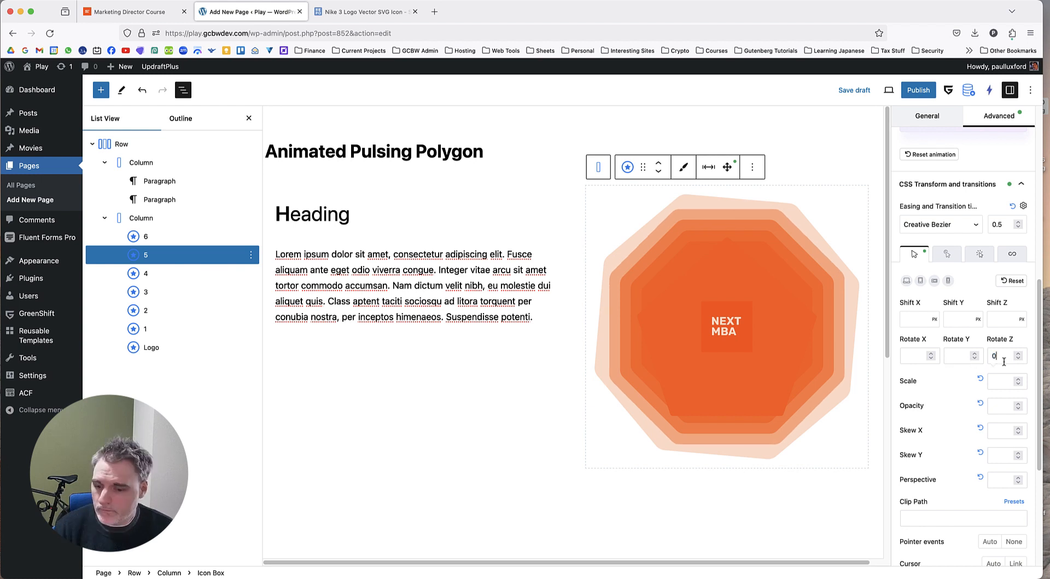
pyautogui.write('-5')
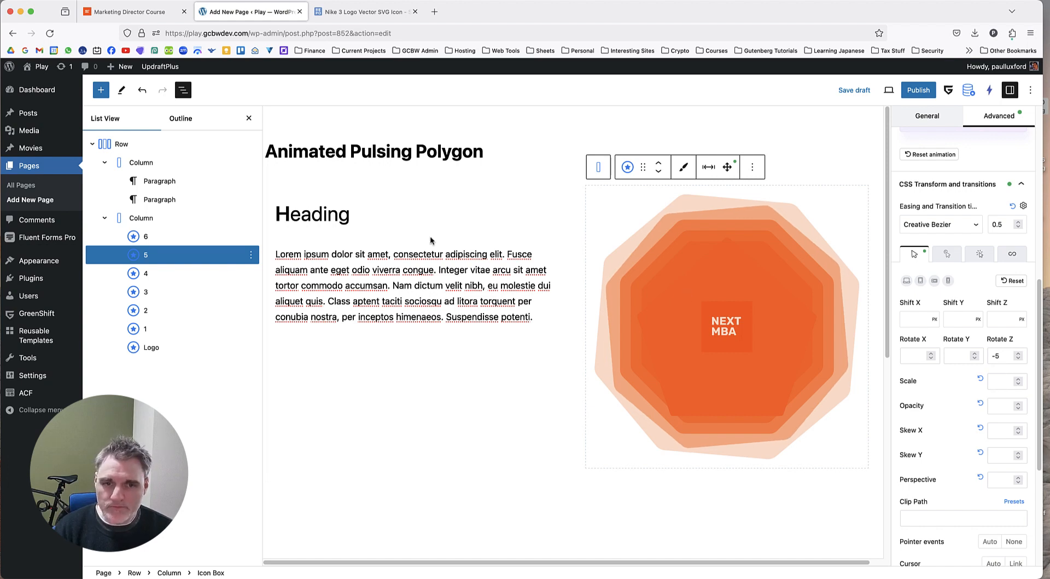
# Set Icon Box 4's Rotate Z to 3 in its CSS transform settings.
pyautogui.click(167, 273)
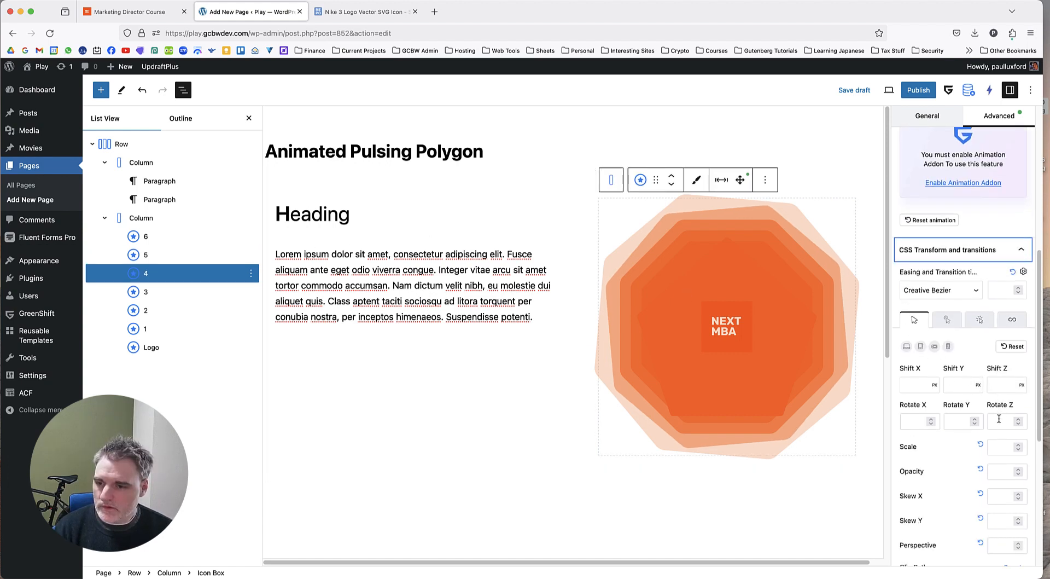
pyautogui.click(999, 420)
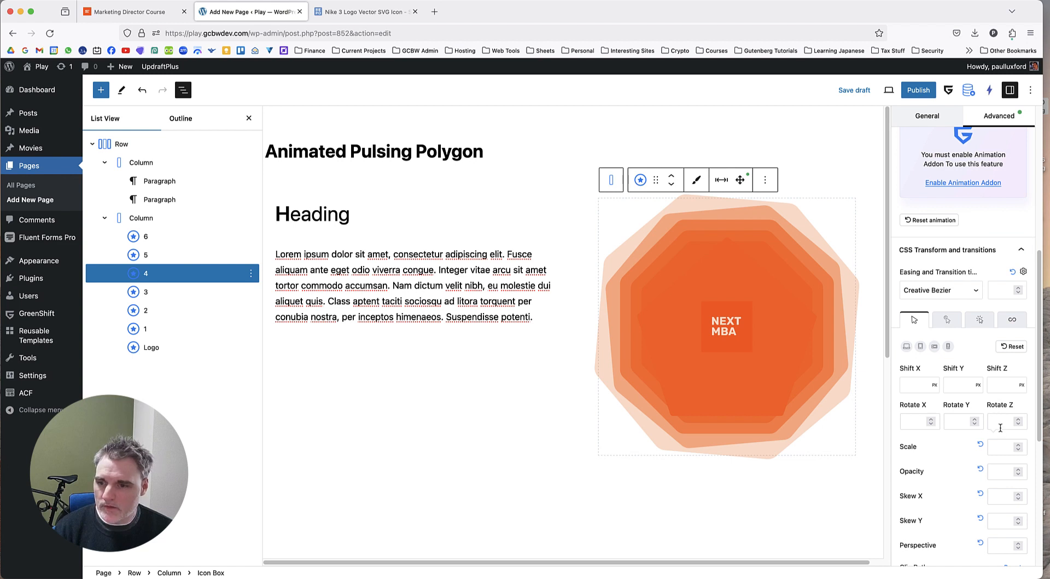
pyautogui.write('3')
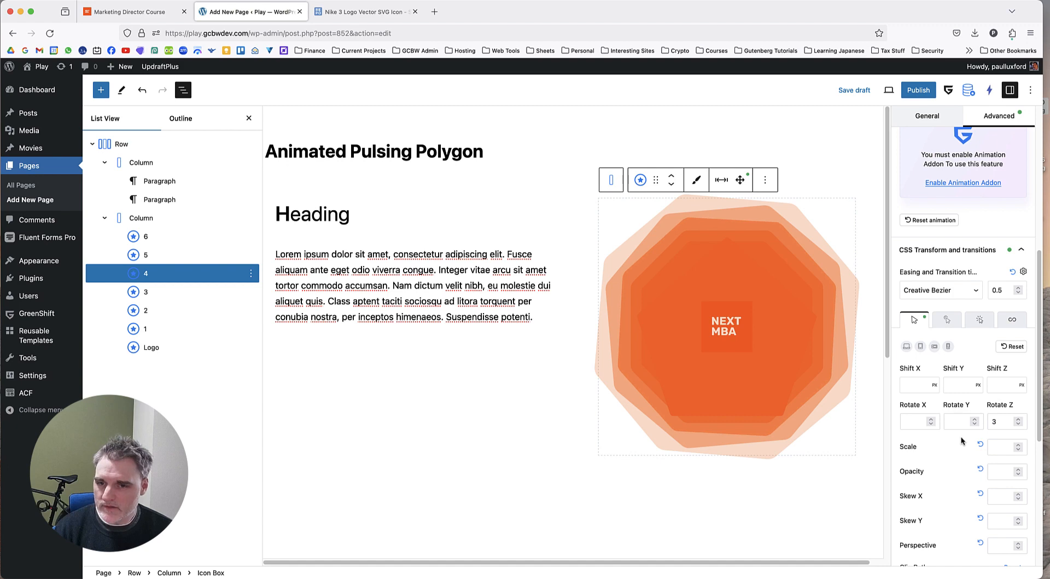
# Set Icon Box 3's Rotate Z to -6 in its CSS transform settings.
pyautogui.click(191, 292)
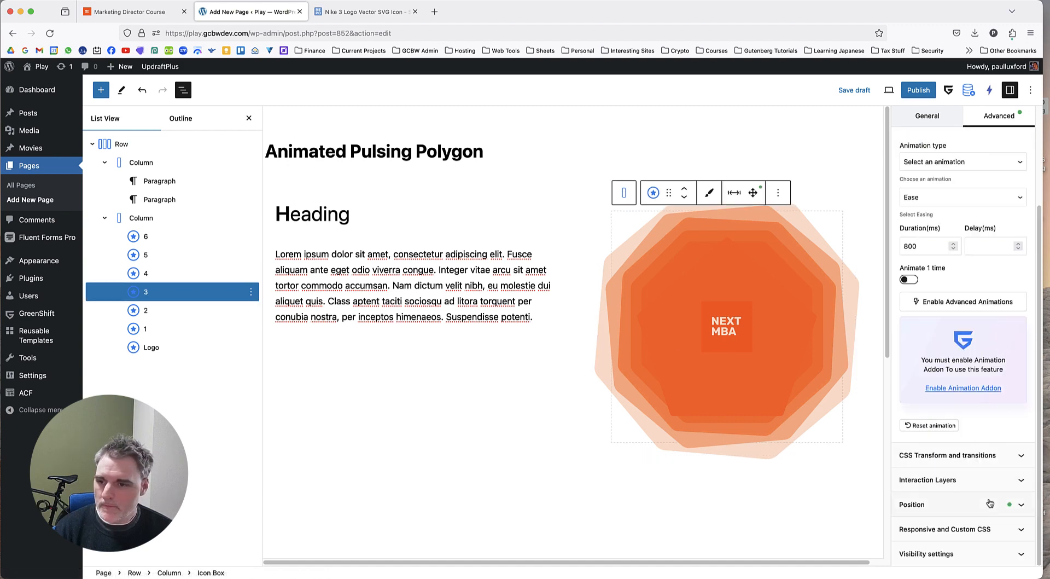
pyautogui.click(979, 455)
pyautogui.scroll(-4, 993, 432)
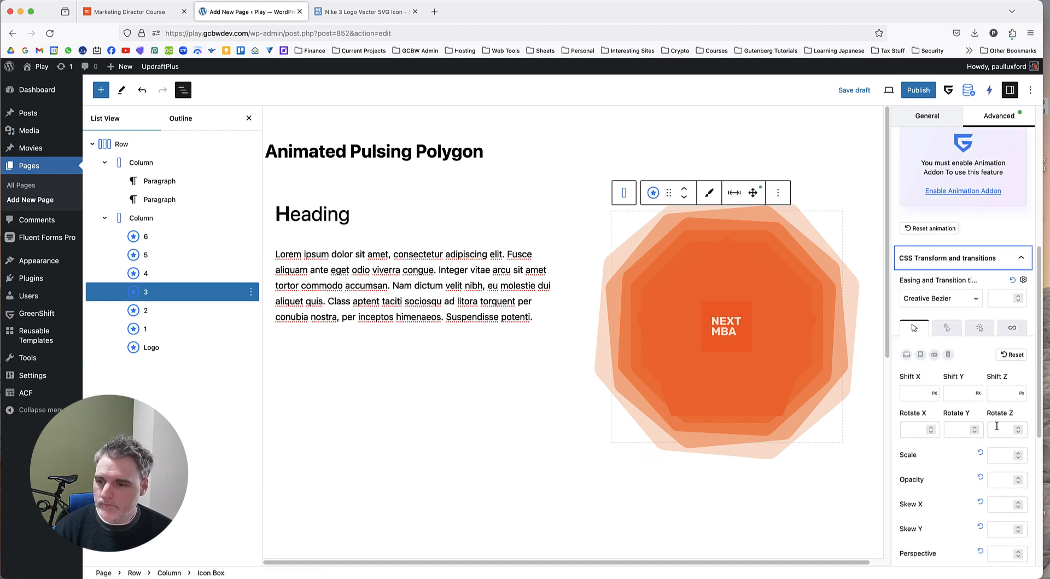
pyautogui.click(904, 430)
pyautogui.click(990, 429)
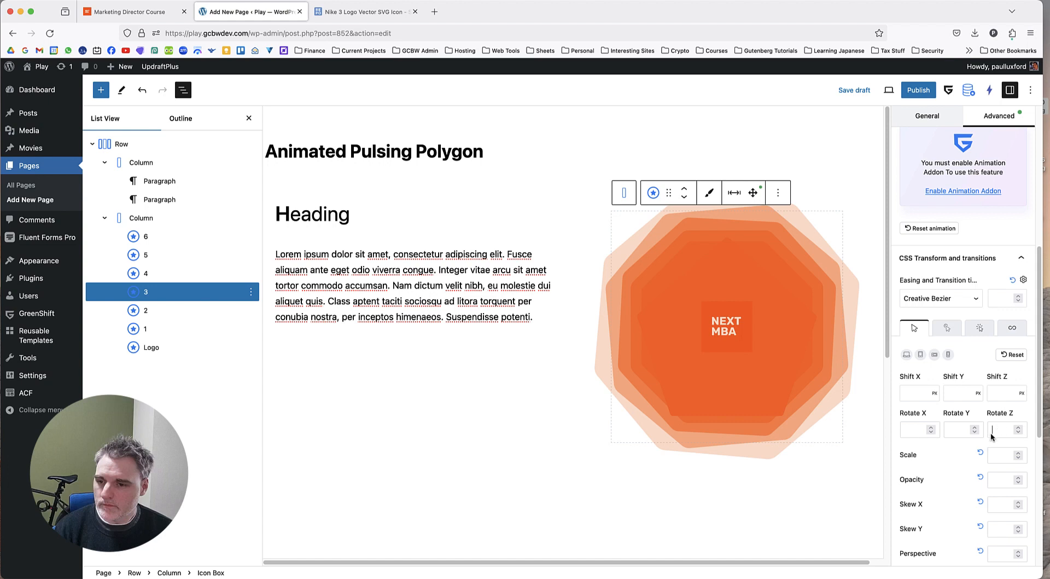
pyautogui.write('1')
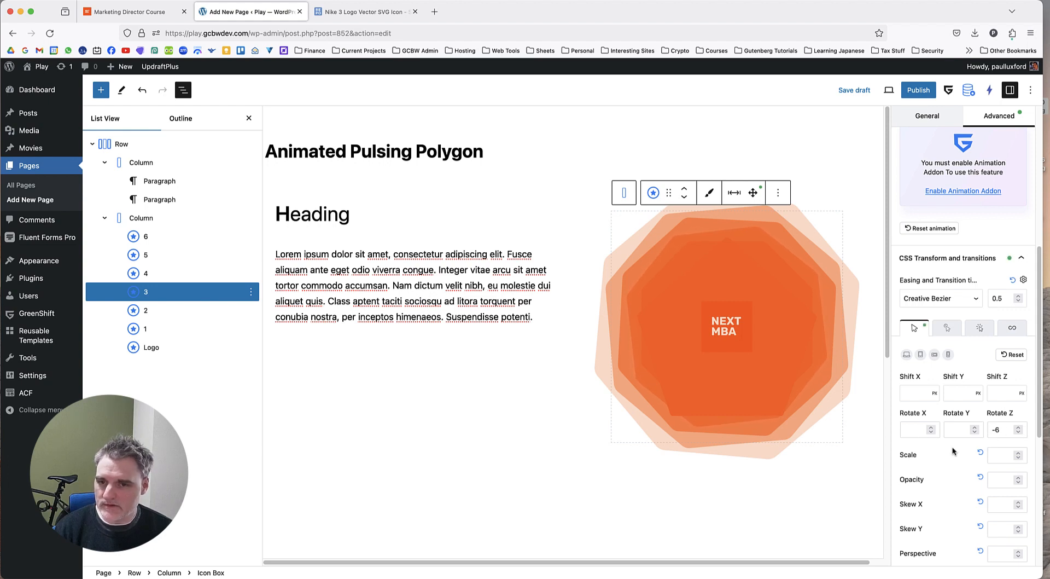
pyautogui.click(174, 309)
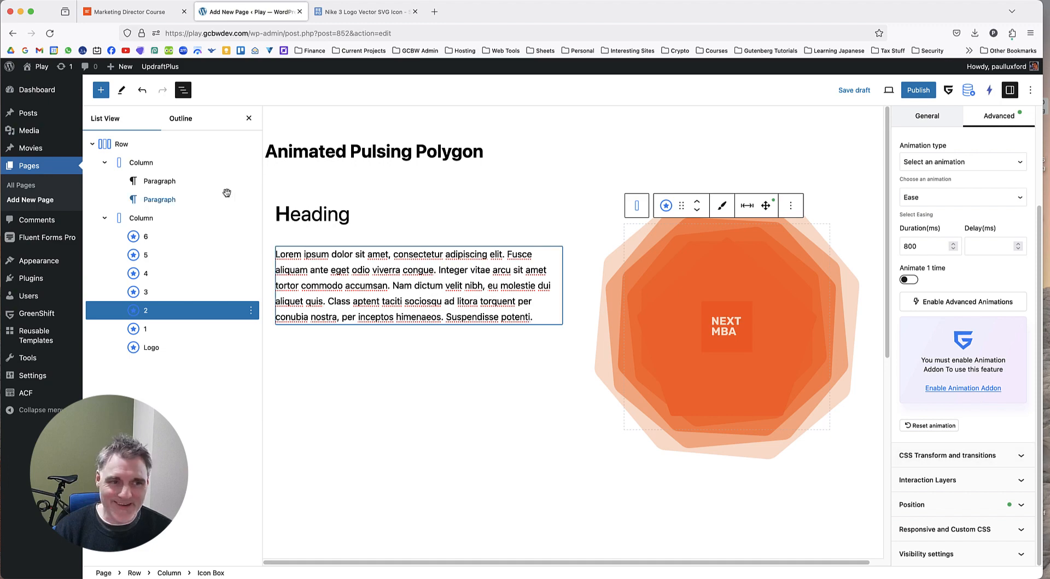
# Make Icon Box 6's icon color more transparent, using hex FF64171F.
pyautogui.click(174, 238)
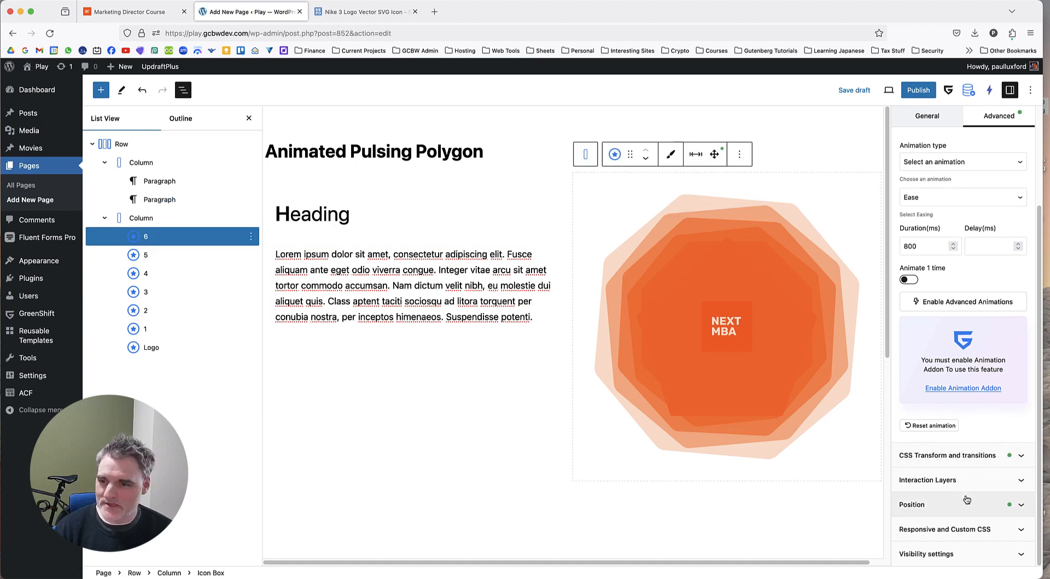
pyautogui.click(923, 115)
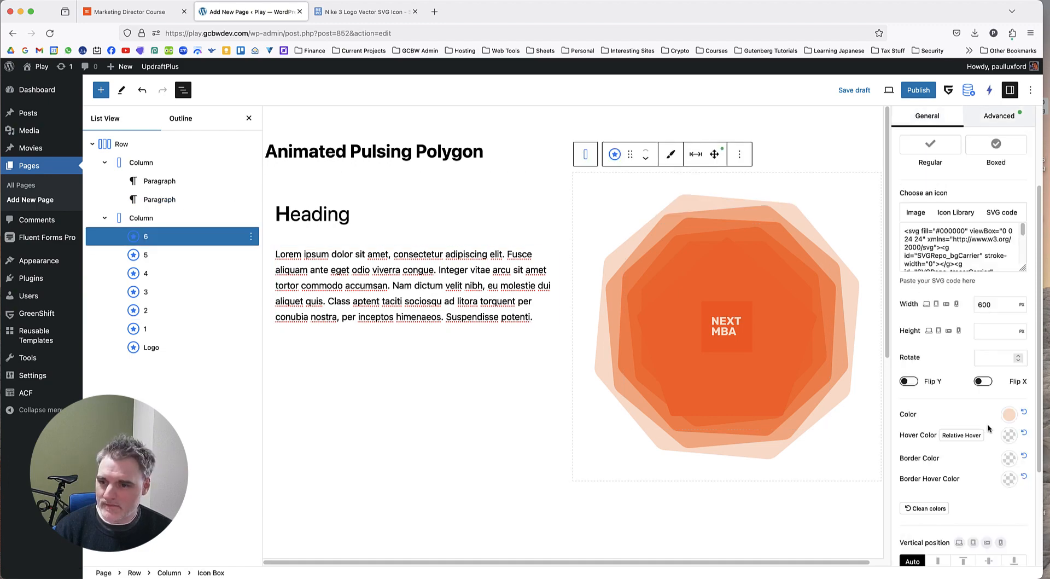
pyautogui.click(1008, 415)
pyautogui.click(919, 186)
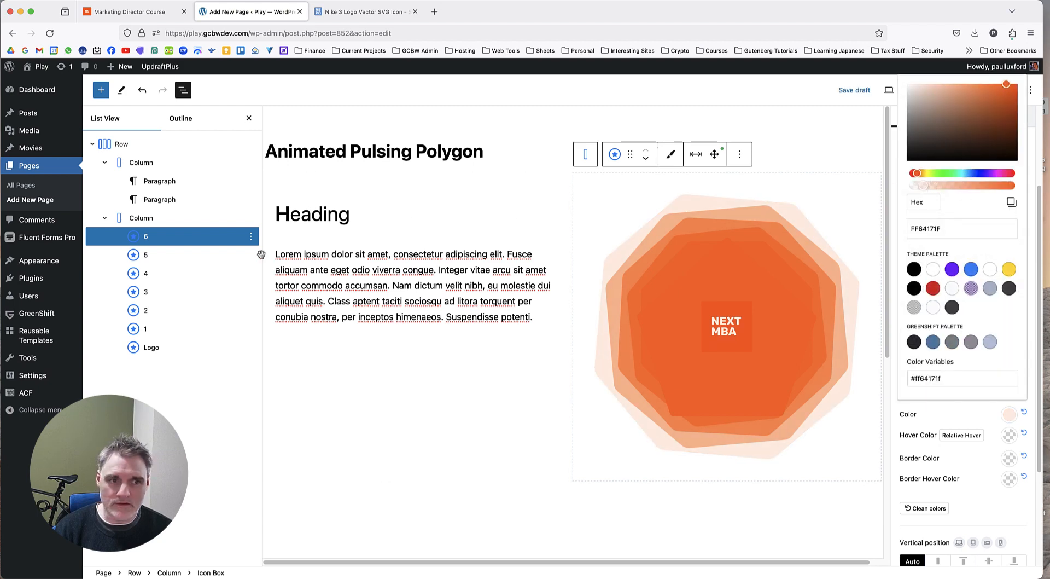
# Lower the opacity of Icon Box 5's icon color to hex FF641729.
pyautogui.click(163, 255)
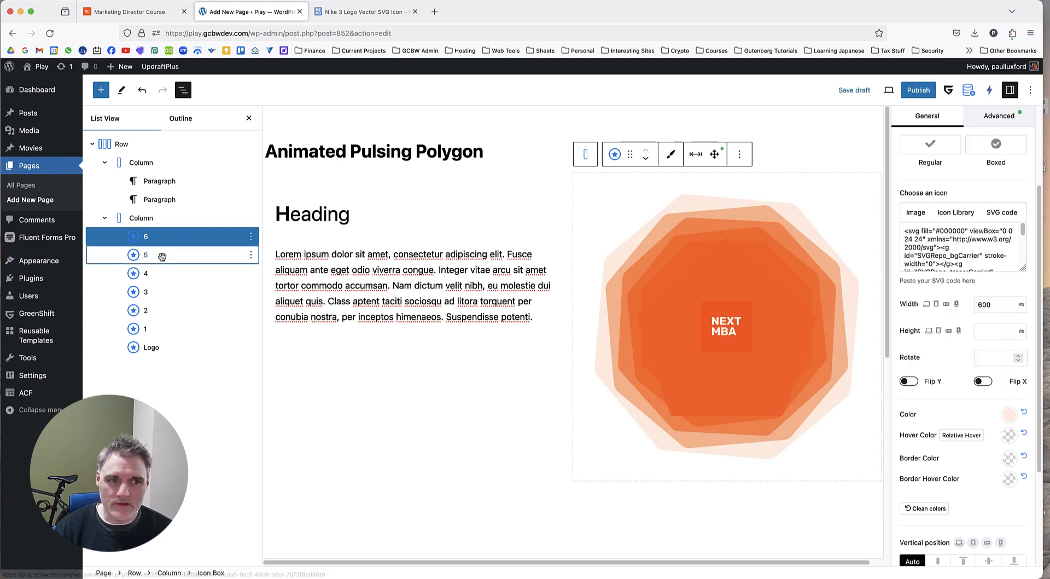
pyautogui.click(1009, 415)
pyautogui.click(927, 186)
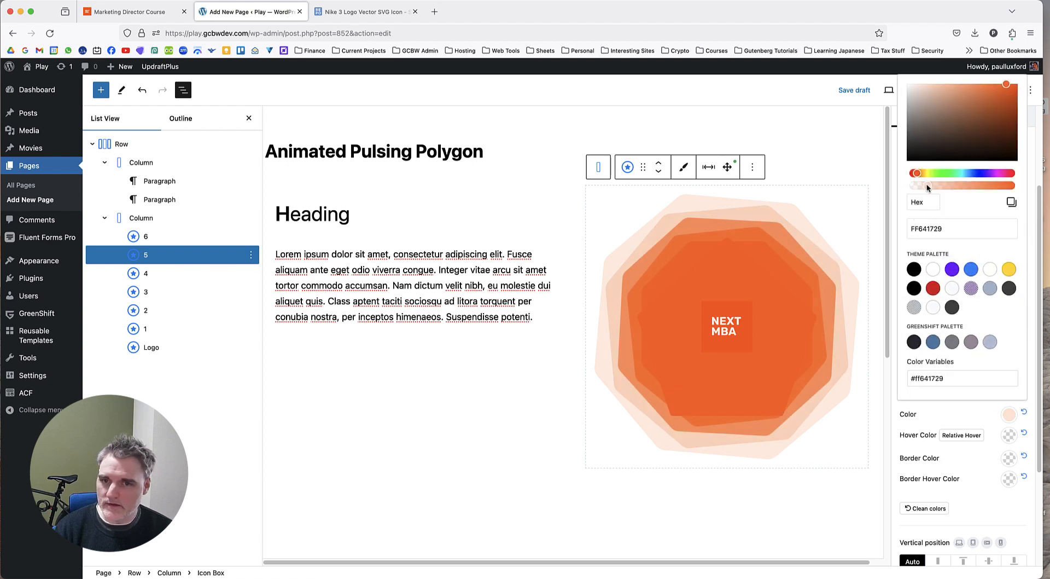
pyautogui.moveTo(926, 182); pyautogui.dragTo(927, 185)
# Lower the opacity of Icon Box 4's icon color to hex FF64174A.
pyautogui.click(172, 273)
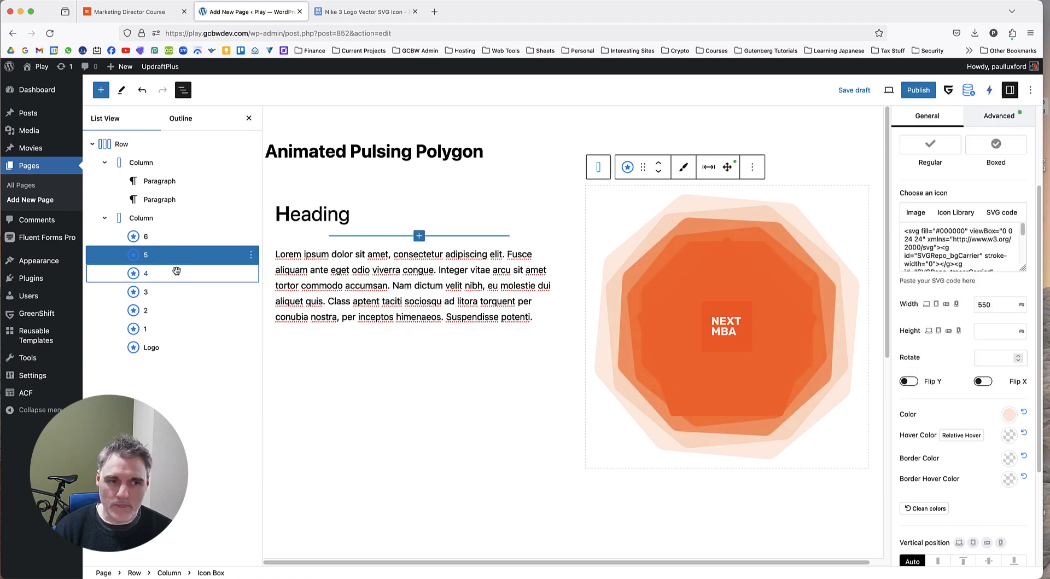
pyautogui.click(1009, 415)
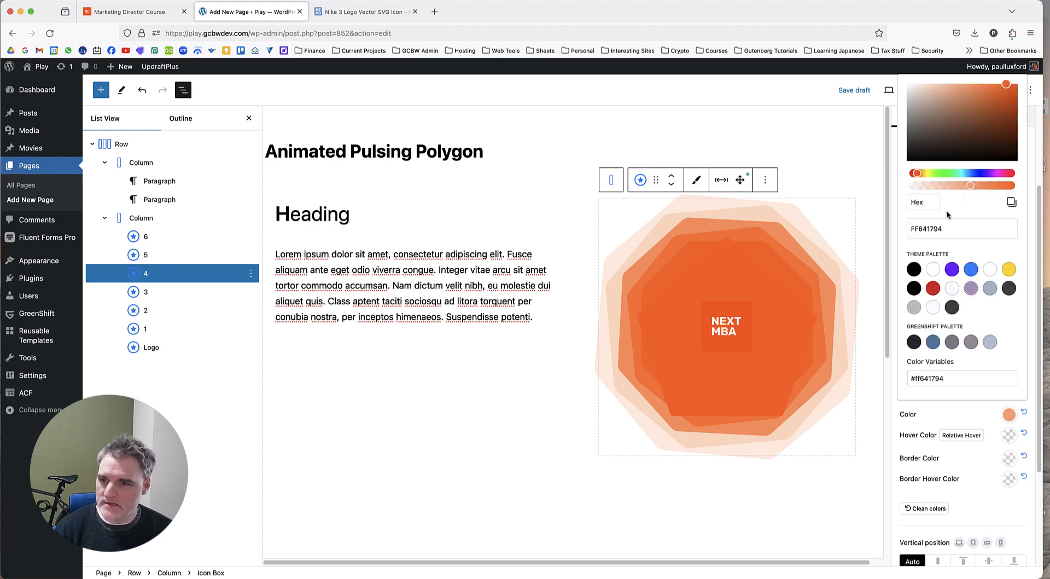
pyautogui.moveTo(948, 184); pyautogui.dragTo(940, 180)
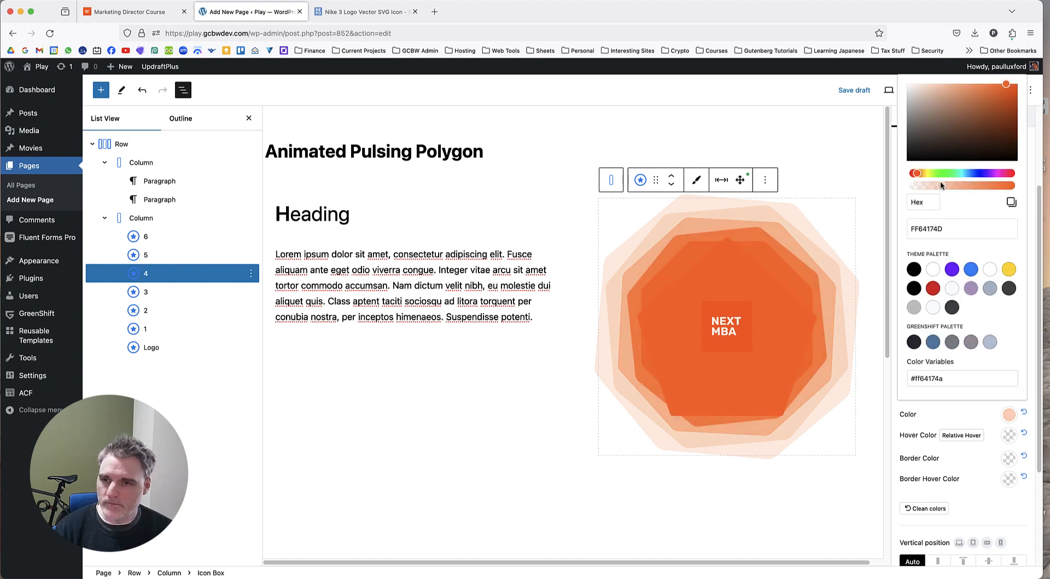
# Lower the opacity of Icon Box 3's icon color to hex FF641759.
pyautogui.click(164, 291)
pyautogui.click(1009, 414)
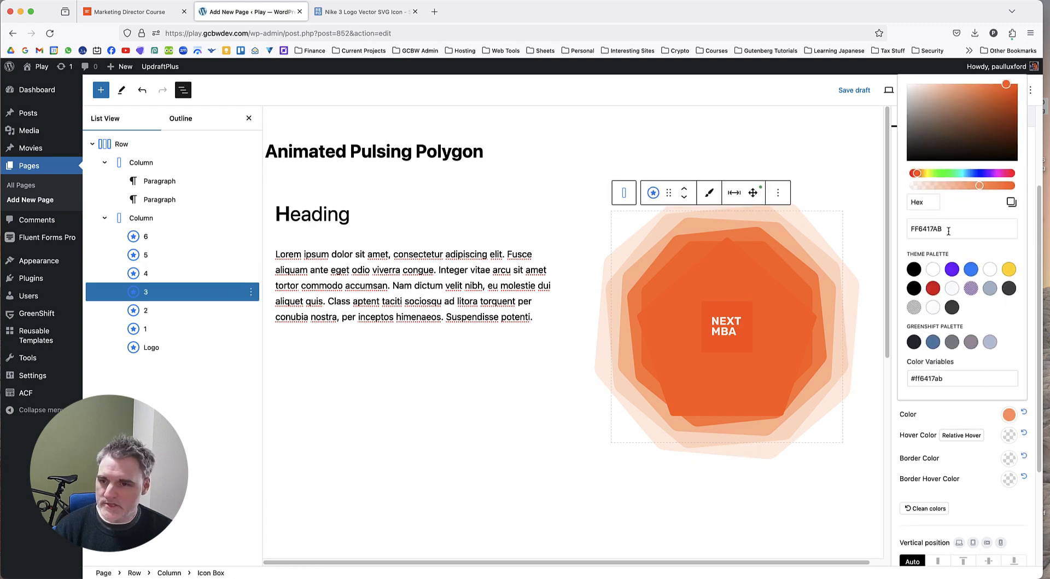
pyautogui.moveTo(934, 184); pyautogui.dragTo(946, 185)
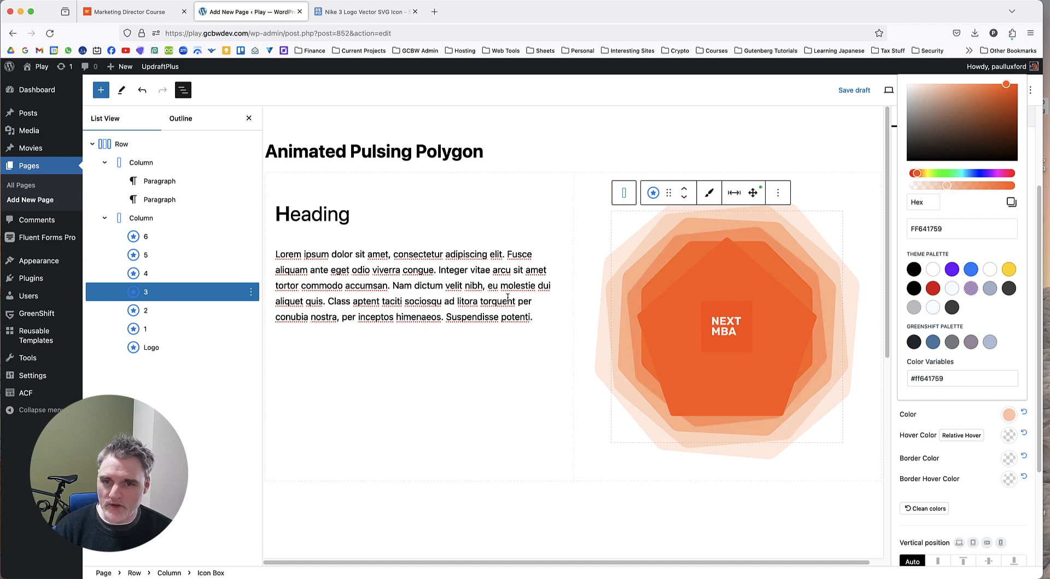
# Lower the opacity of Icon Box 2's icon color to hex FF641796.
pyautogui.click(175, 309)
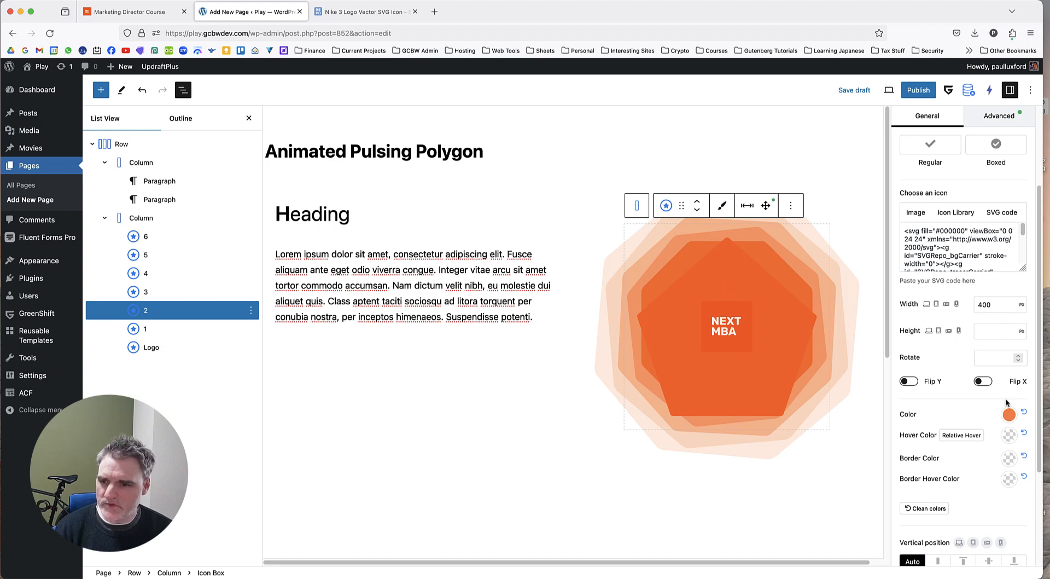
pyautogui.click(1009, 415)
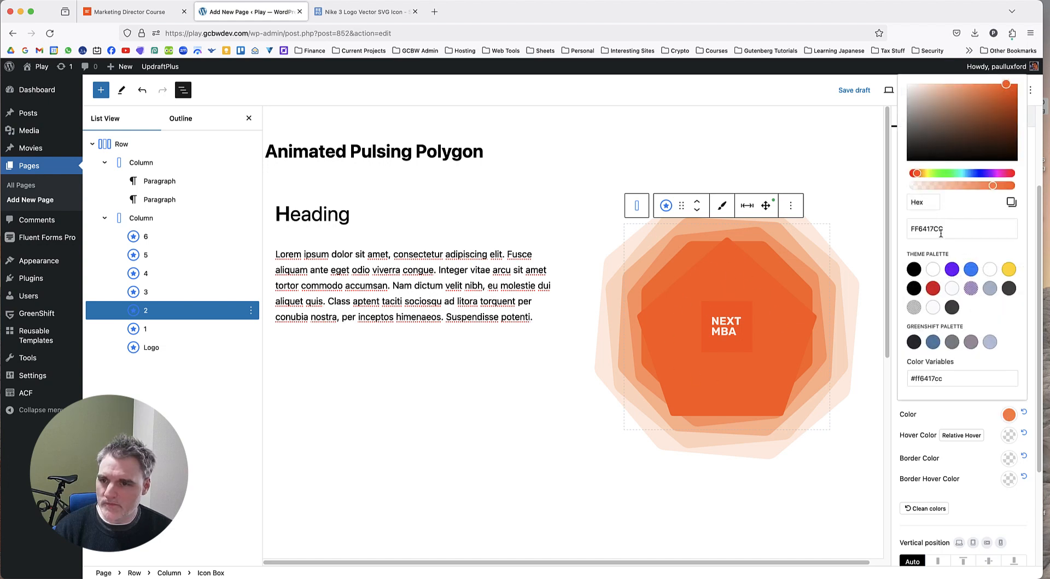
pyautogui.moveTo(992, 185); pyautogui.dragTo(970, 188)
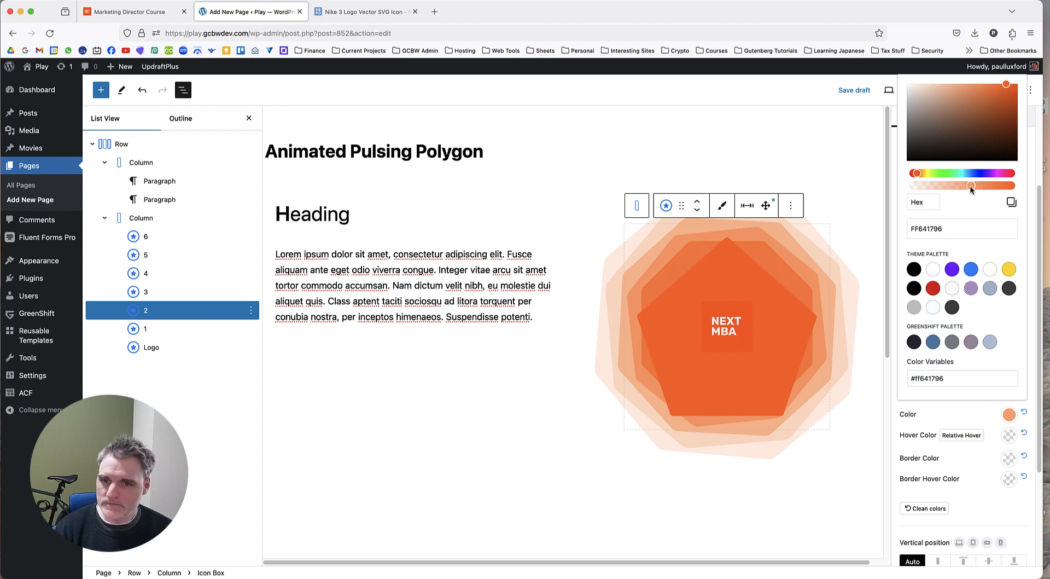
# Reduce the width of Icon Box 1's central pentagon to 250 px, leaving Icon Box 1 selected.
pyautogui.click(198, 328)
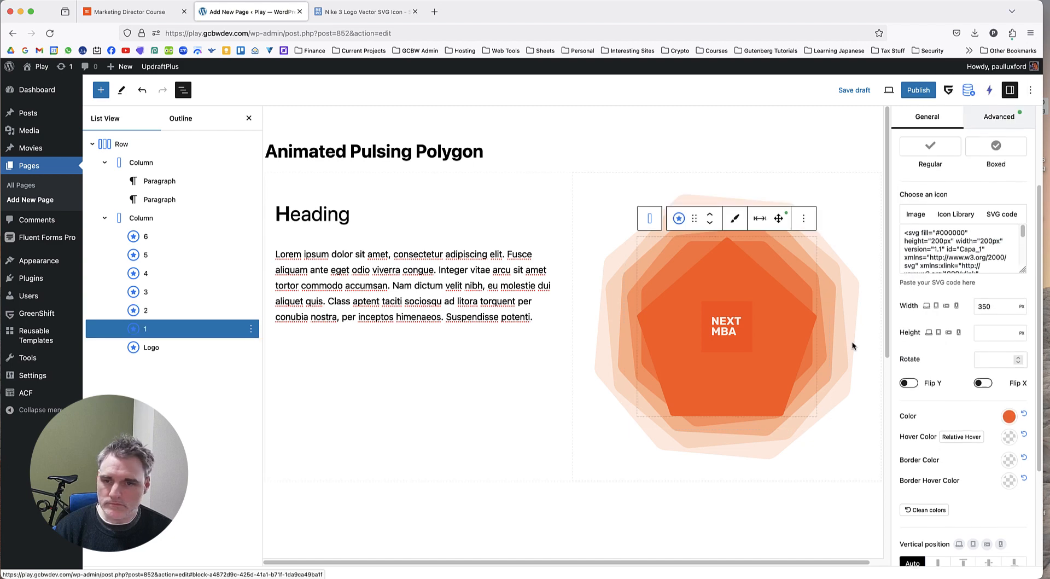
pyautogui.click(985, 302)
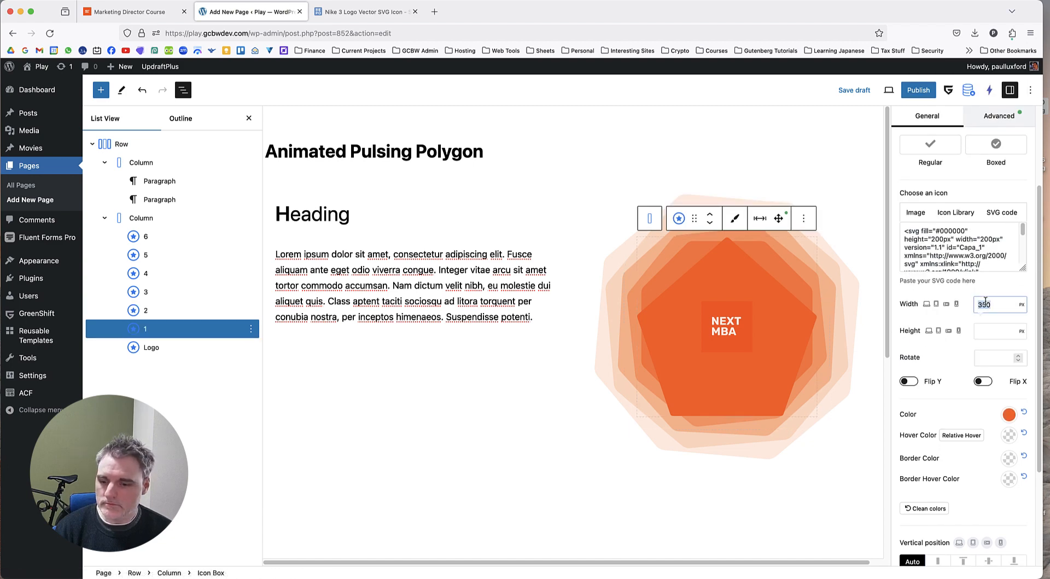
pyautogui.write('200')
pyautogui.press('BackSpace')
pyautogui.press('BackSpace')
pyautogui.write('50')
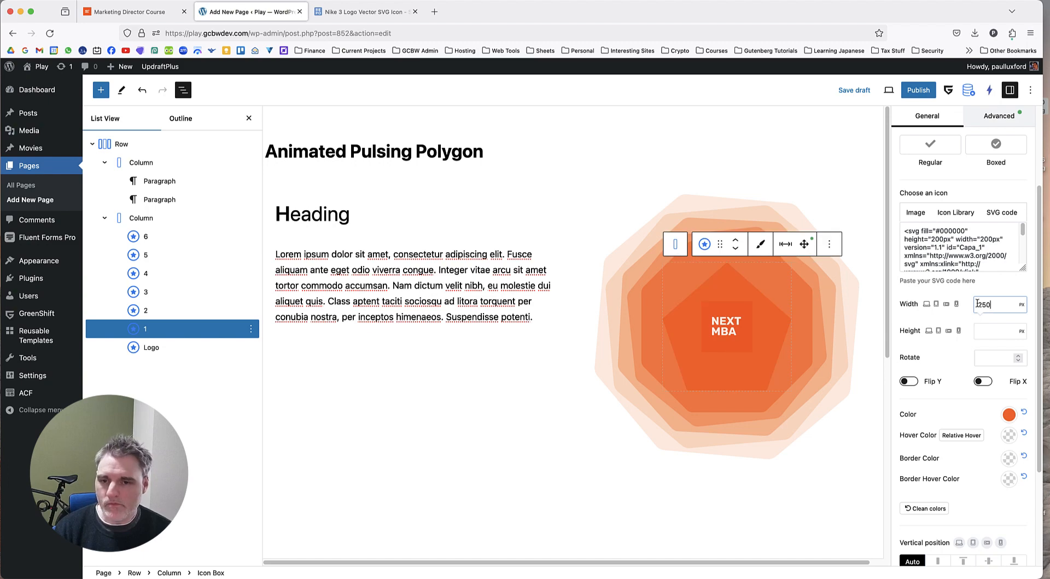
pyautogui.click(520, 407)
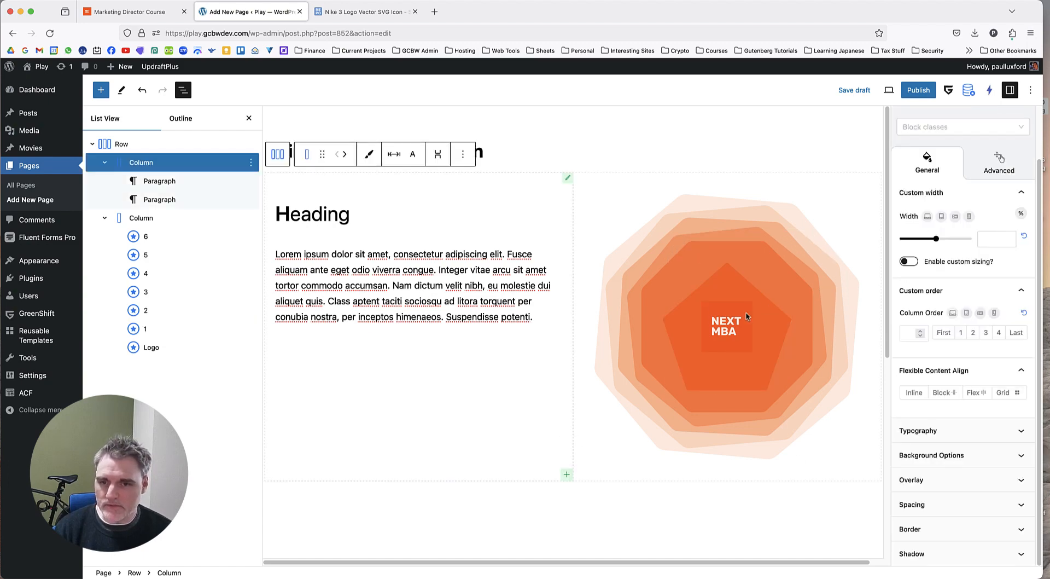
pyautogui.click(202, 328)
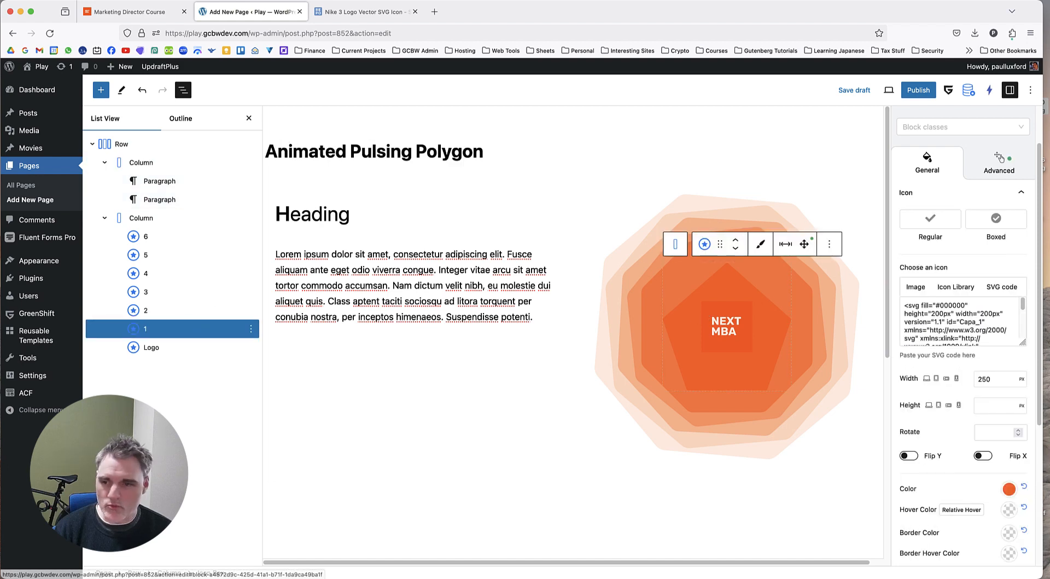
# Try icon Rotate values of 120 and 100 on Icon Box 1, and clear the Rotate value.
pyautogui.click(999, 162)
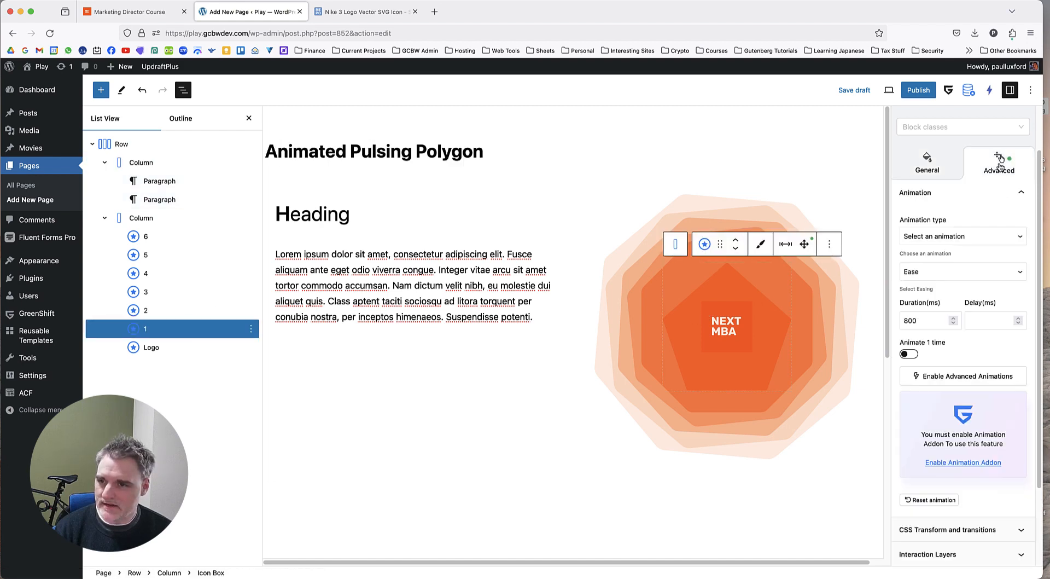
pyautogui.scroll(-2, 979, 365)
pyautogui.scroll(-2, 979, 366)
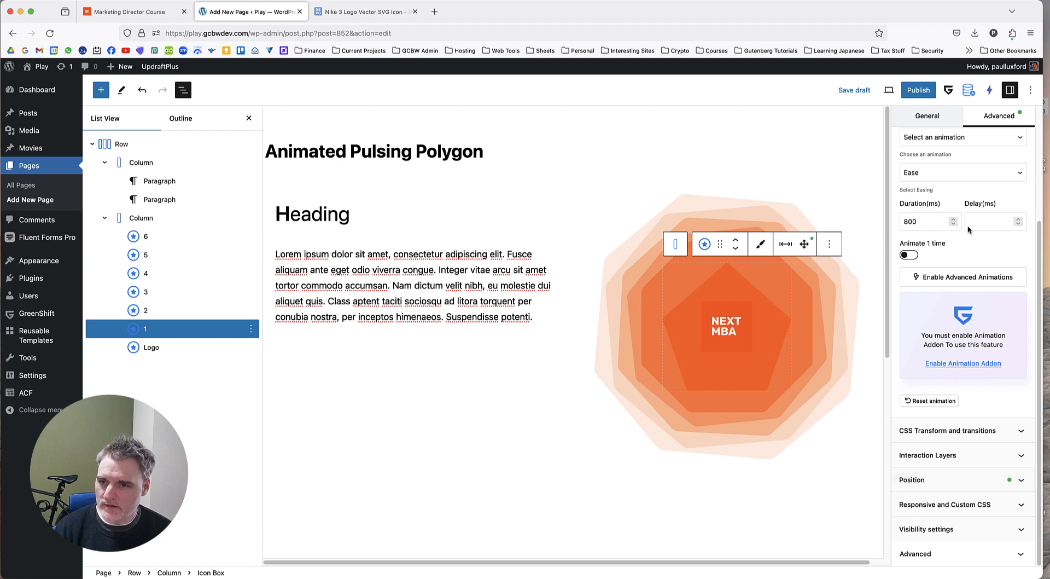
pyautogui.click(925, 117)
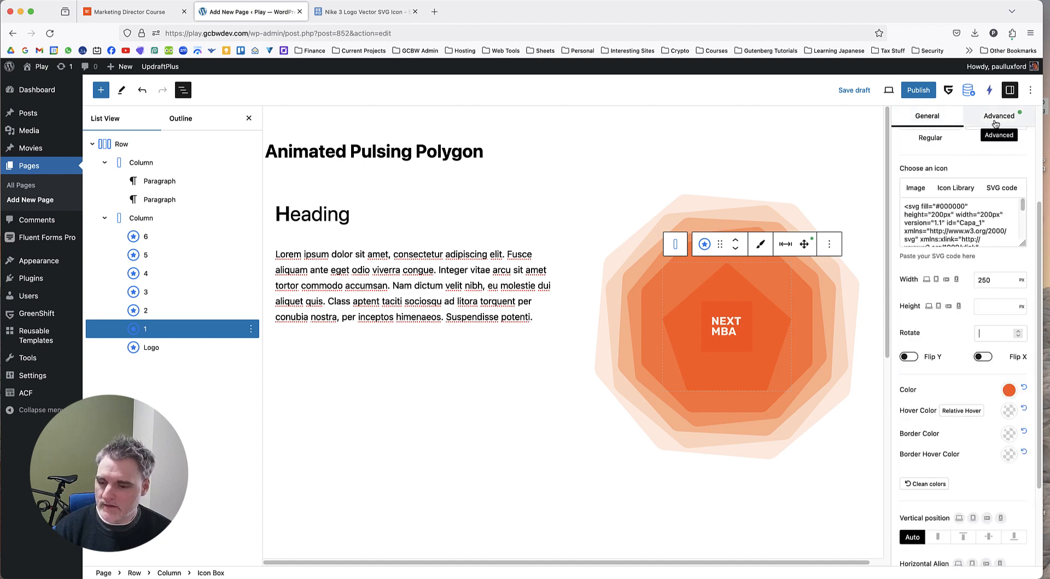
pyautogui.write('120')
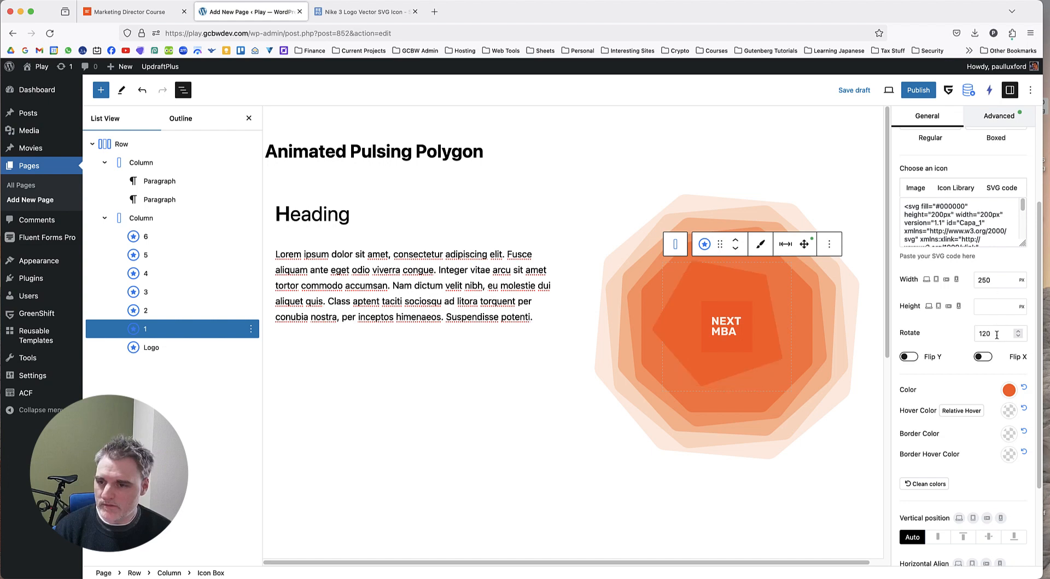
pyautogui.moveTo(997, 334); pyautogui.dragTo(941, 334)
pyautogui.write('100')
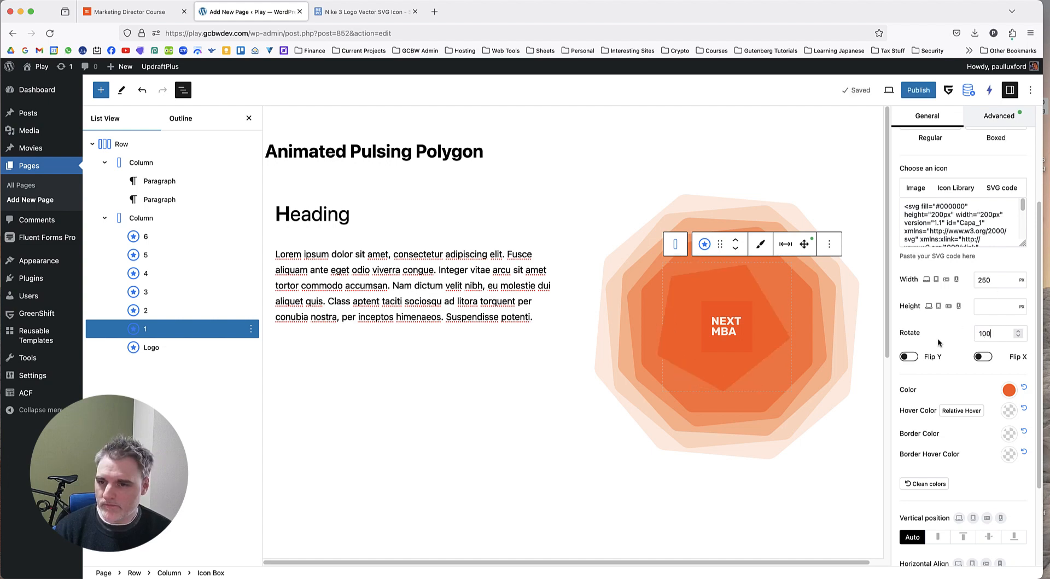
pyautogui.moveTo(998, 334); pyautogui.dragTo(957, 335)
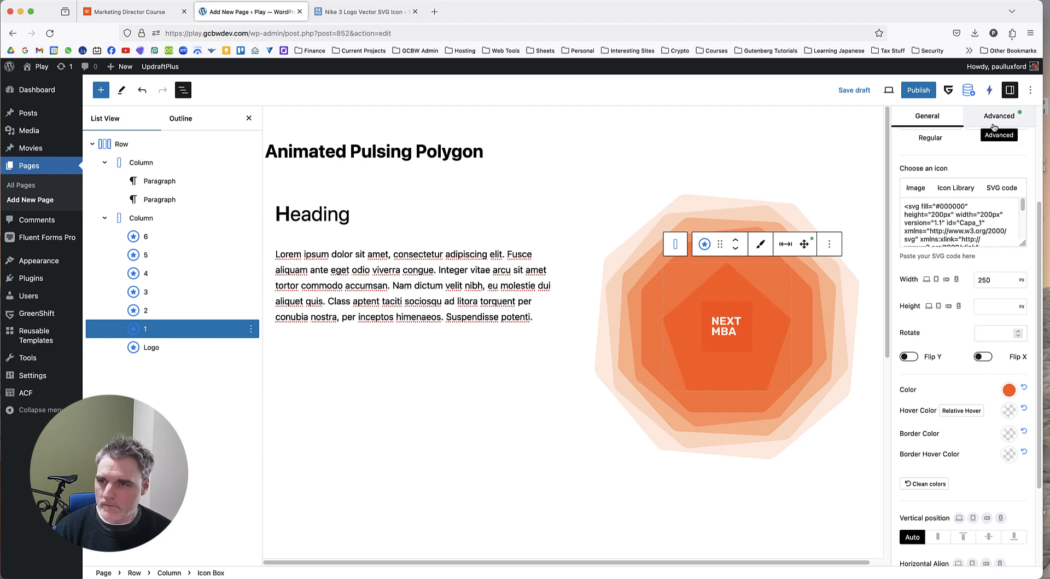
# Try a CSS transform Rotate Z of 20 on Icon Box 1, set it to 50, and compare with the Marketing Director Course page.
pyautogui.click(999, 116)
pyautogui.click(948, 432)
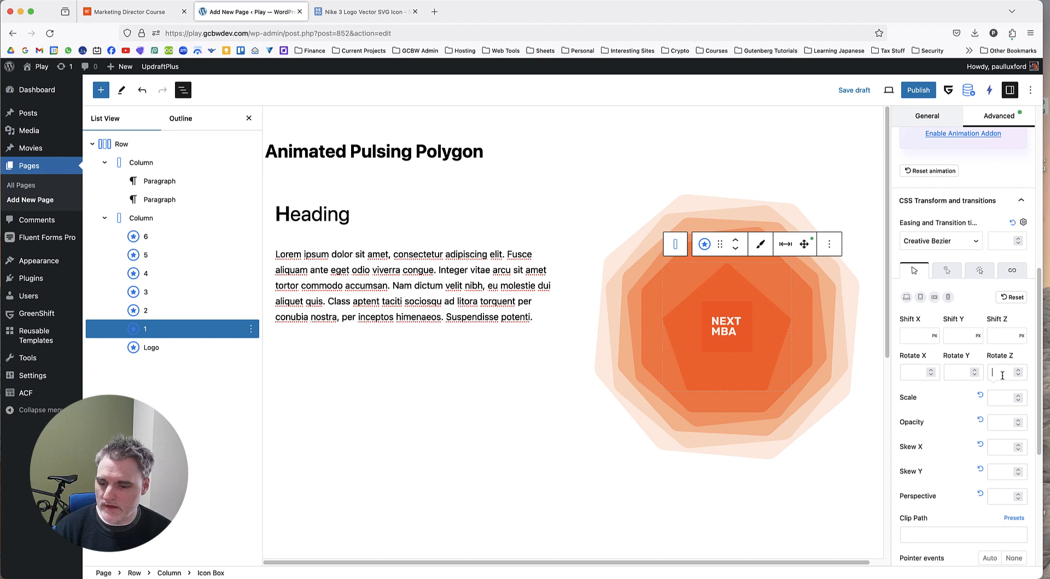
pyautogui.click(992, 372)
pyautogui.write('20')
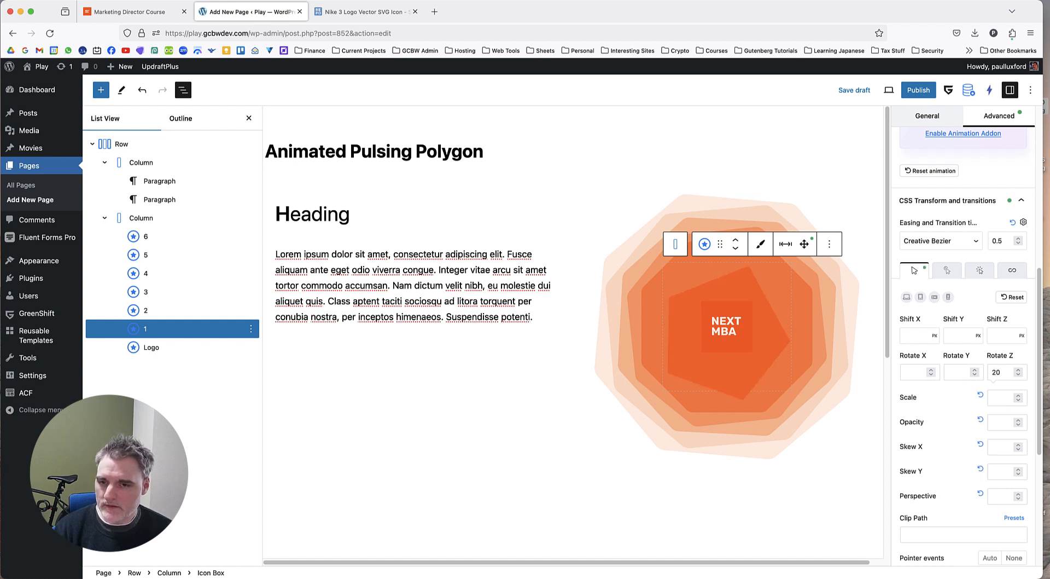
pyautogui.moveTo(1005, 374); pyautogui.dragTo(984, 372)
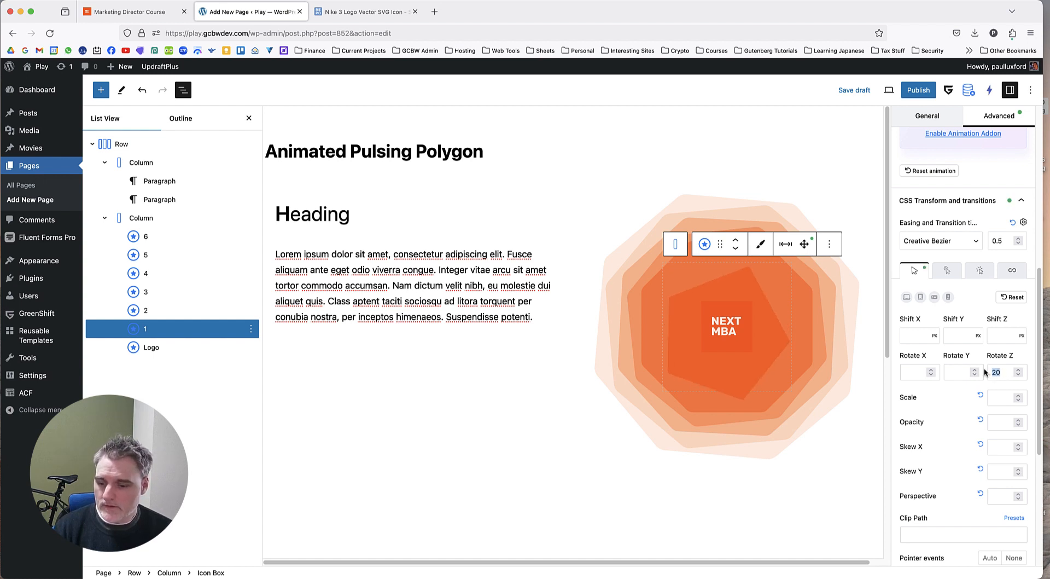
pyautogui.write('50')
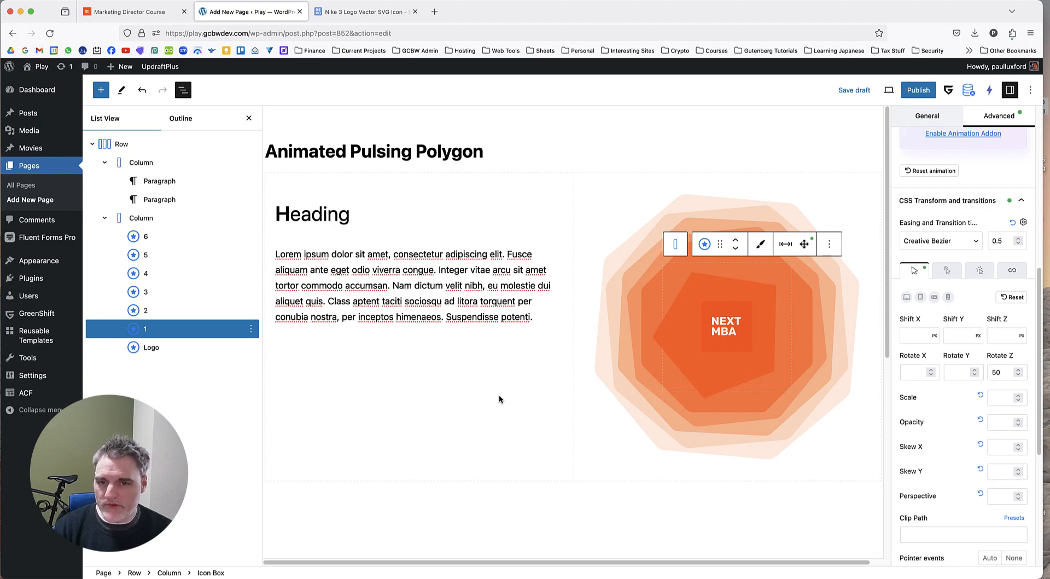
pyautogui.click(159, 11)
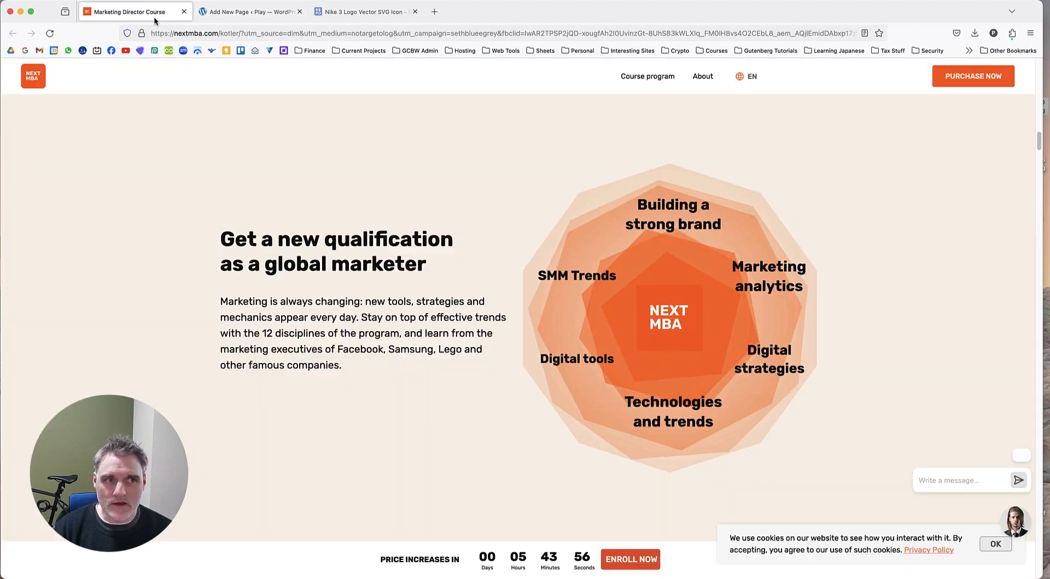
pyautogui.click(244, 16)
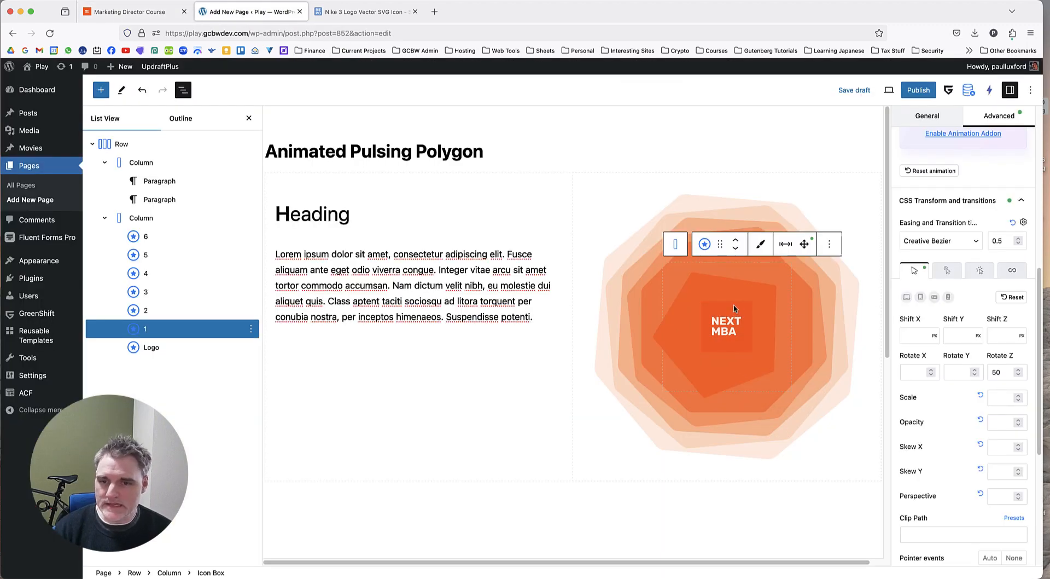
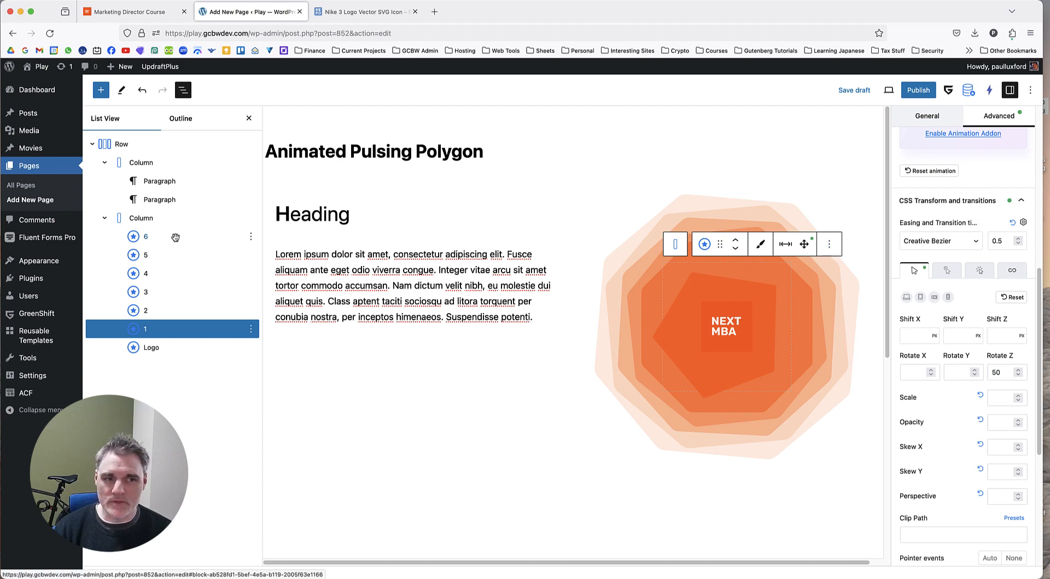
# Give Icon Box 6 an infinite CSS transform animation with a Scale of 1.1.
pyautogui.click(176, 237)
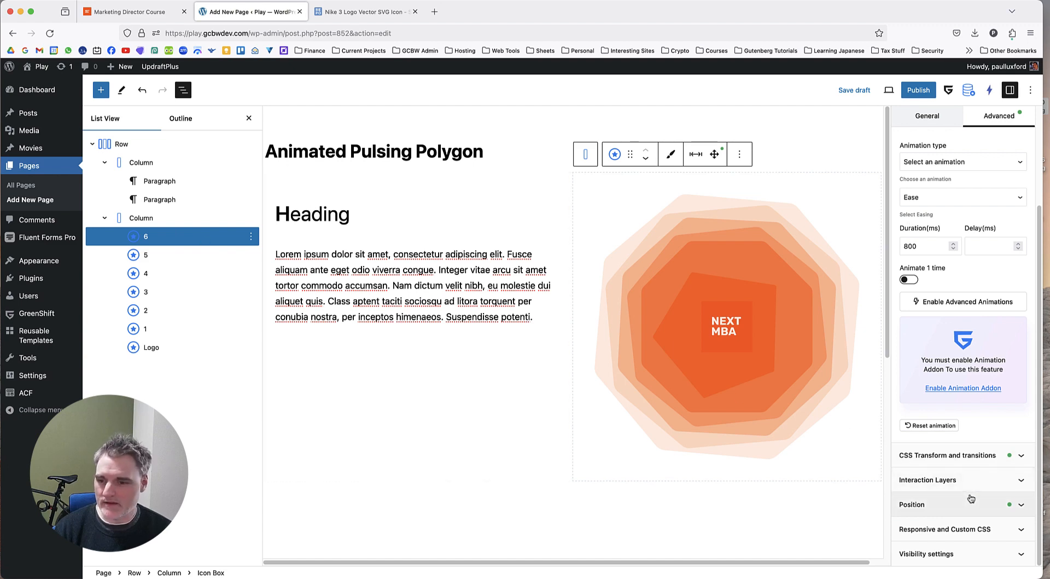
pyautogui.click(969, 454)
pyautogui.scroll(-5, 979, 383)
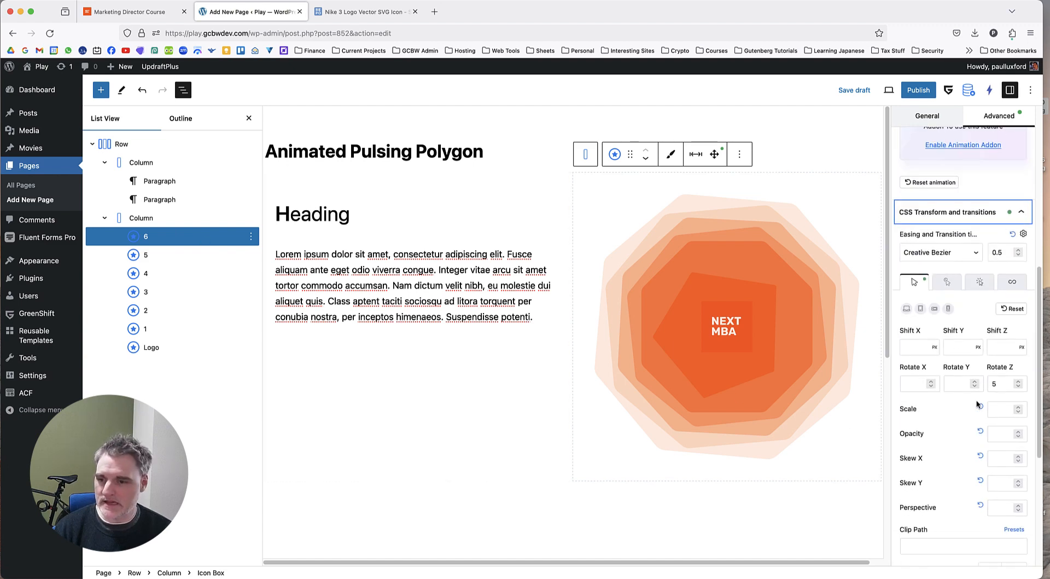
pyautogui.click(1012, 230)
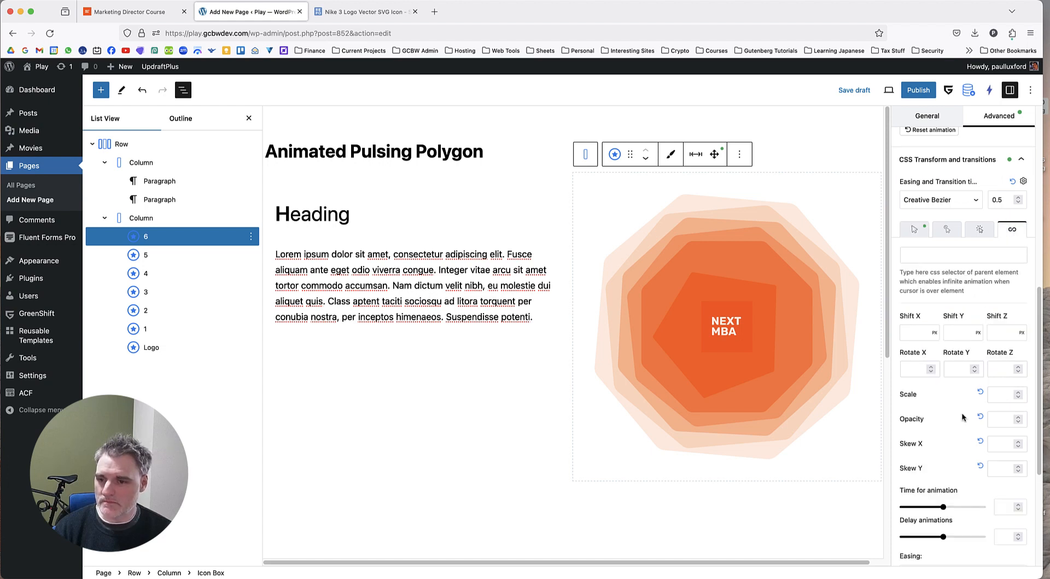
pyautogui.scroll(-1, 943, 393)
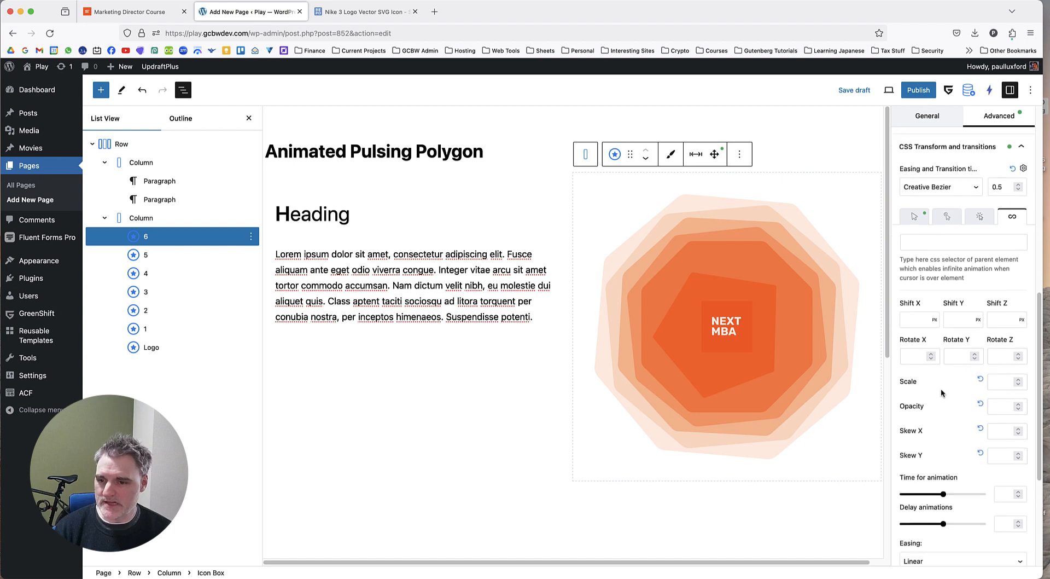
pyautogui.click(999, 378)
pyautogui.write('1.1')
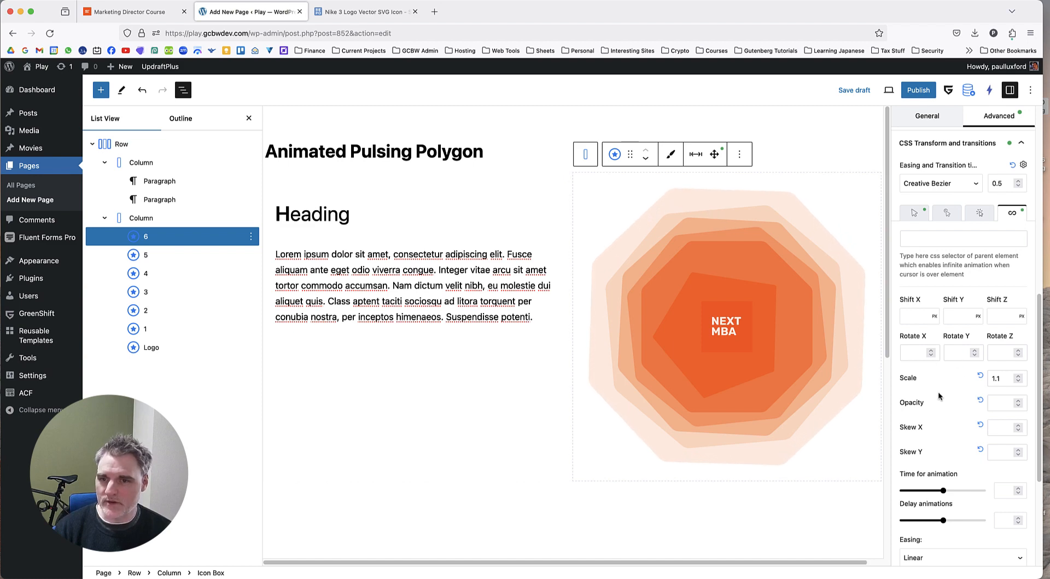
# Enable Reverse mode for Icon Box 6's infinite animation and check the pulsing on the canvas.
pyautogui.scroll(-5, 936, 387)
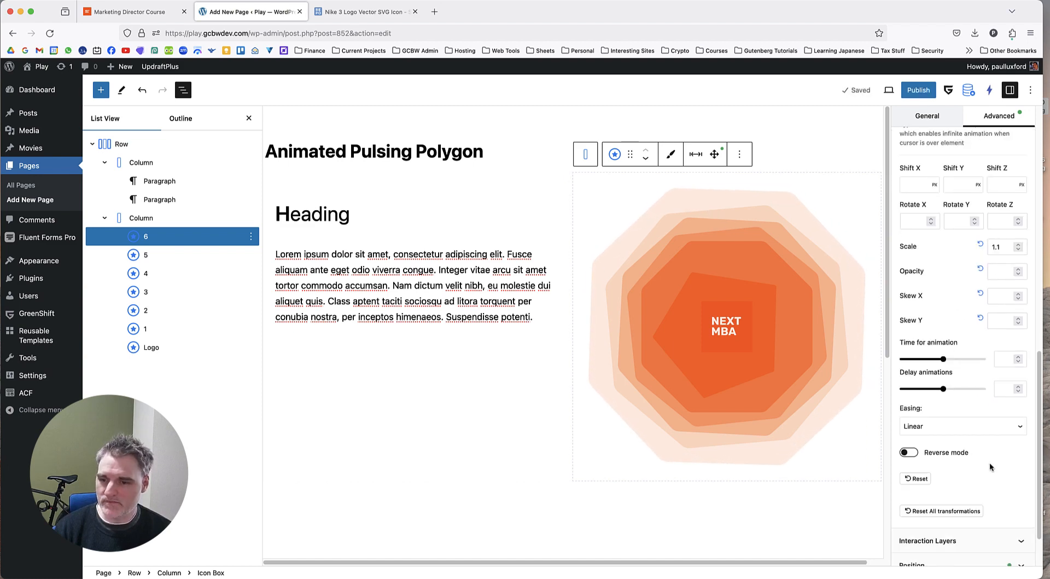
pyautogui.click(910, 453)
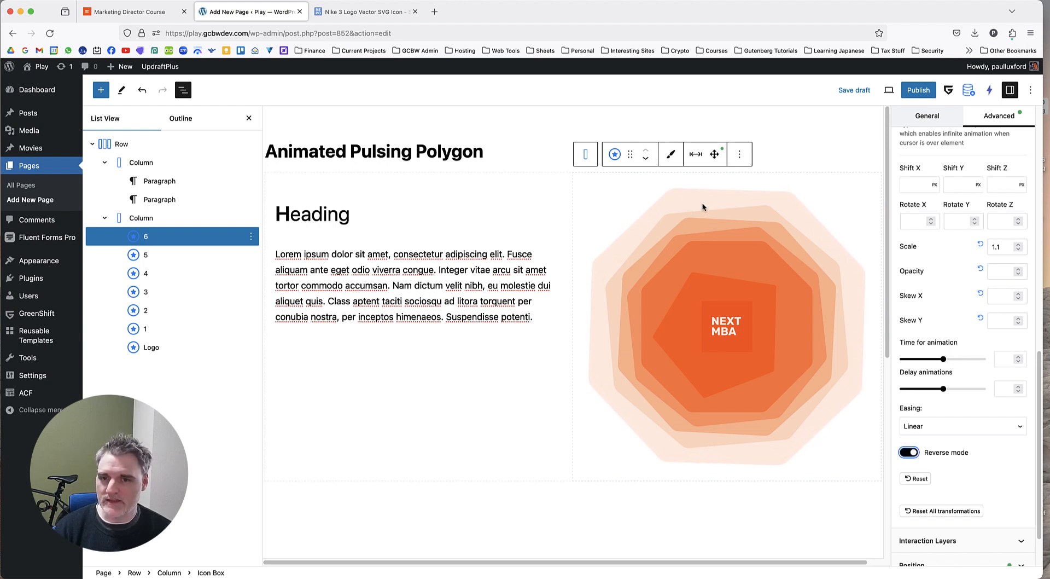
pyautogui.scroll(1, 929, 298)
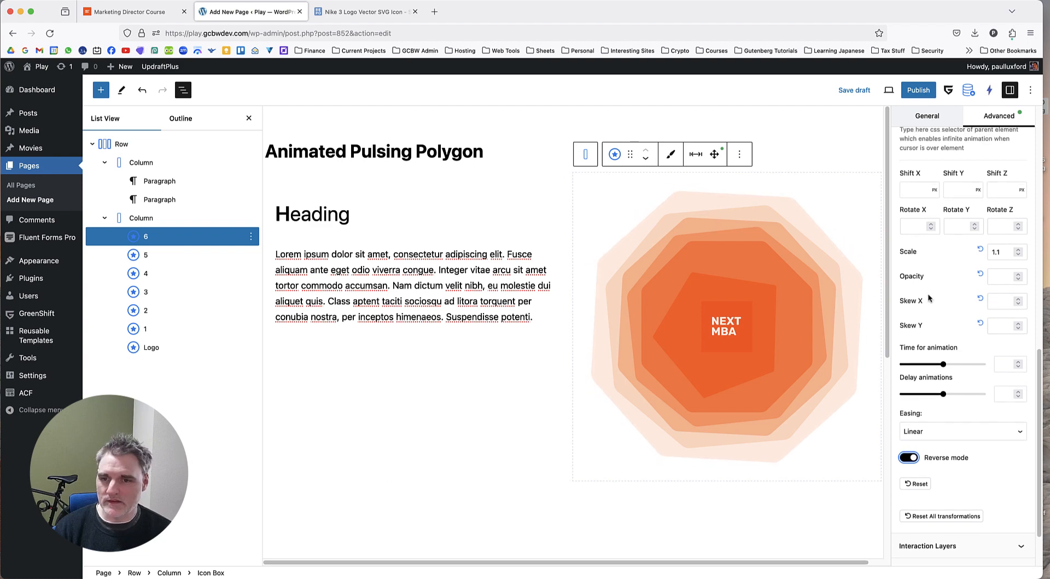
pyautogui.scroll(1, 928, 299)
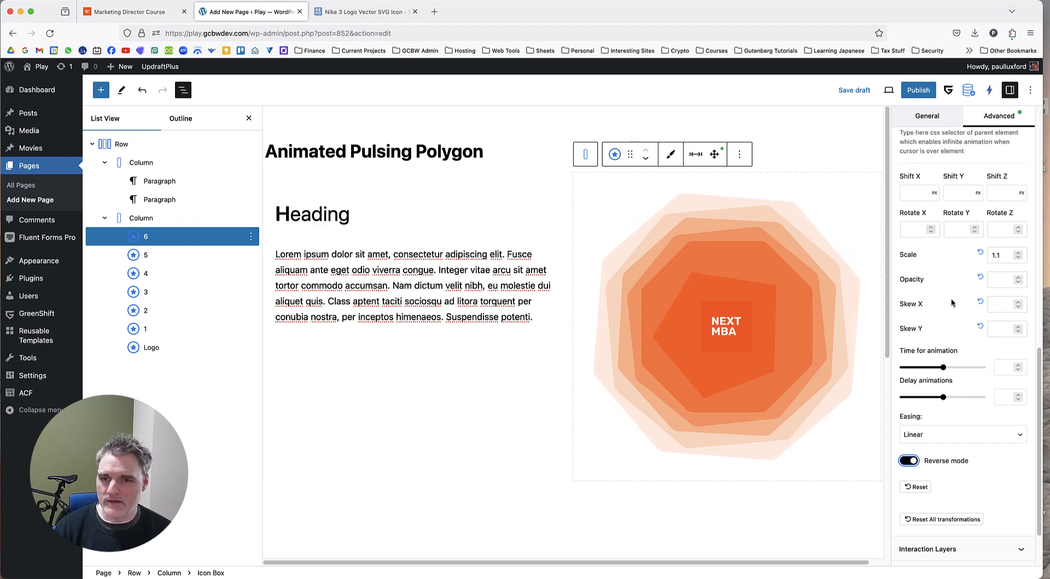
# Give Icon Box 5 an infinite CSS transform animation with Scale 1.1, Rotate Z 20 and Reverse mode enabled.
pyautogui.click(180, 261)
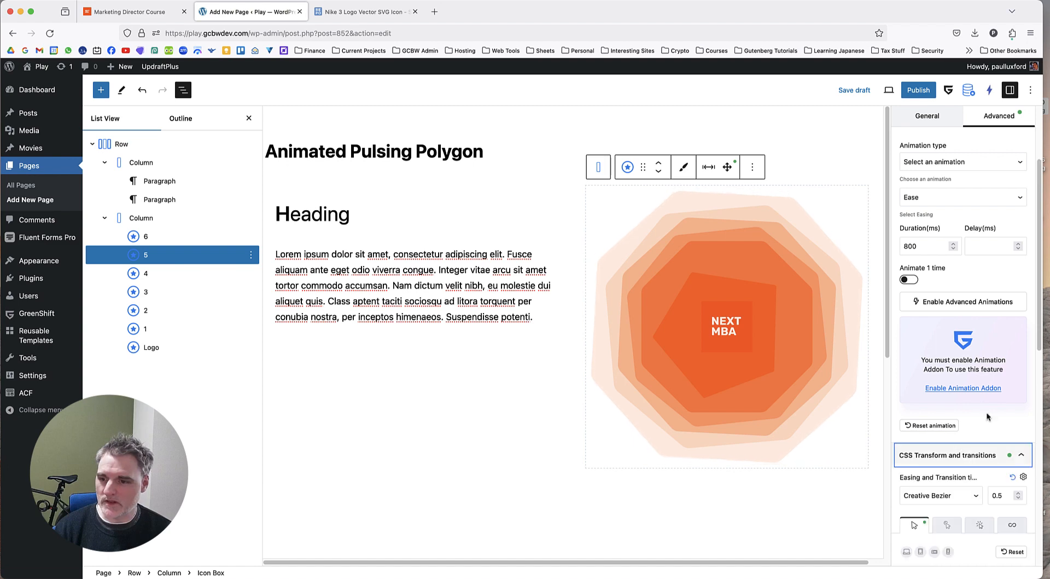
pyautogui.scroll(-5, 987, 417)
pyautogui.scroll(-2, 1020, 251)
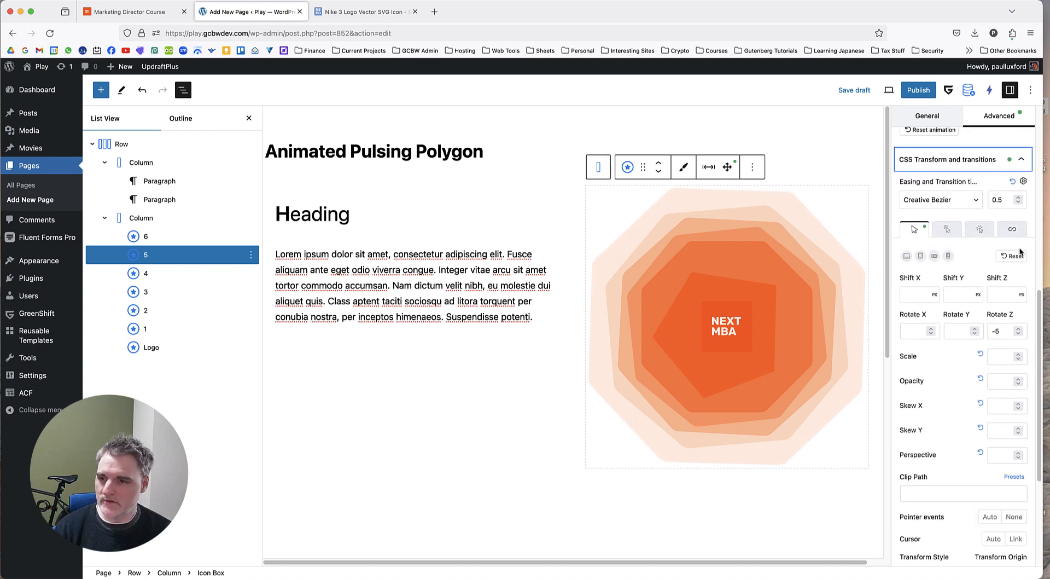
pyautogui.click(1012, 229)
pyautogui.scroll(-2, 1006, 273)
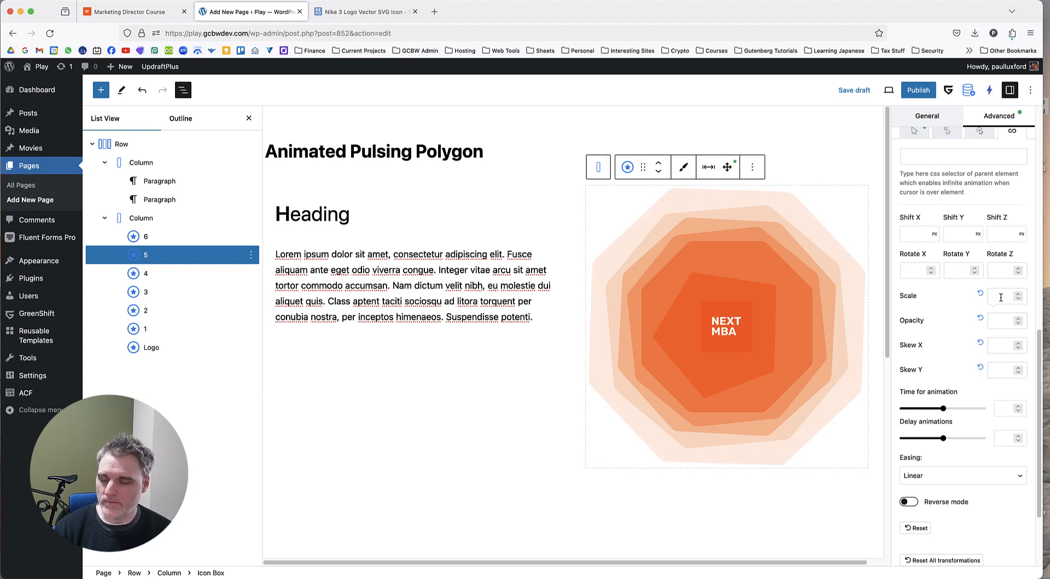
pyautogui.write('1.1')
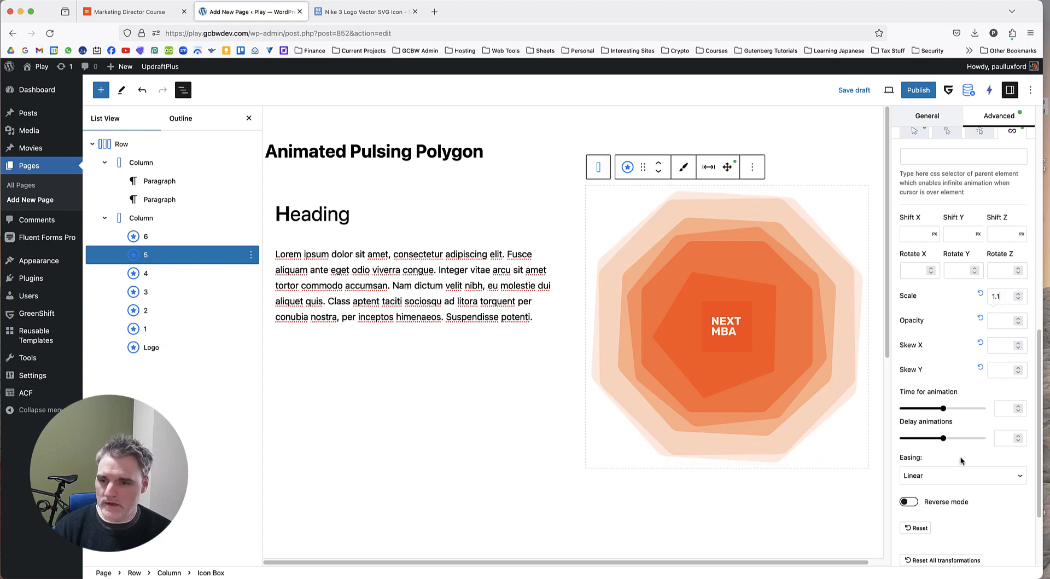
pyautogui.scroll(-1, 962, 461)
pyautogui.click(910, 494)
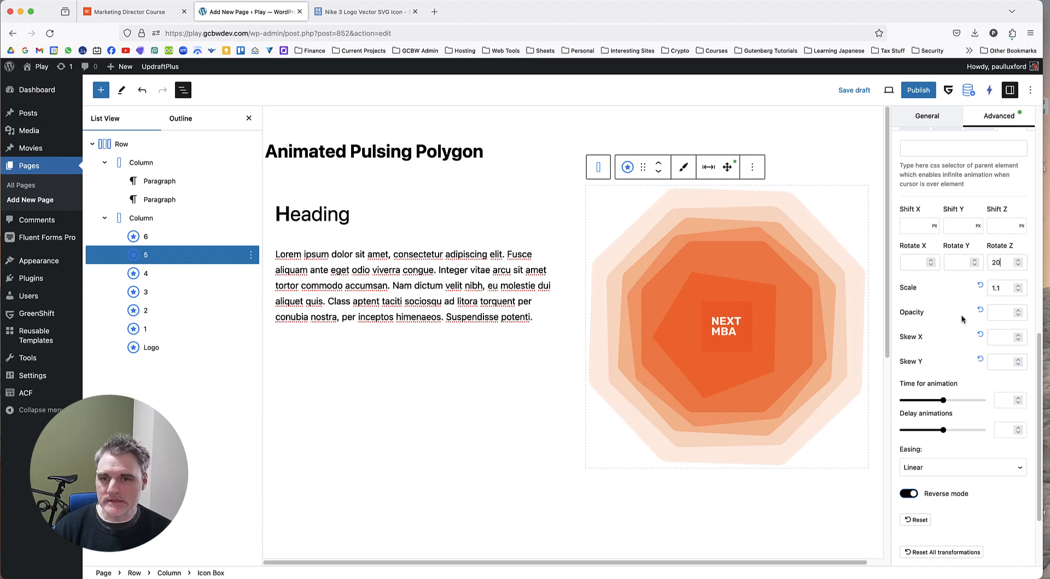
# Set the infinite animation's Rotate Z on Icon Box 5 to 10.
pyautogui.click(164, 275)
pyautogui.click(182, 254)
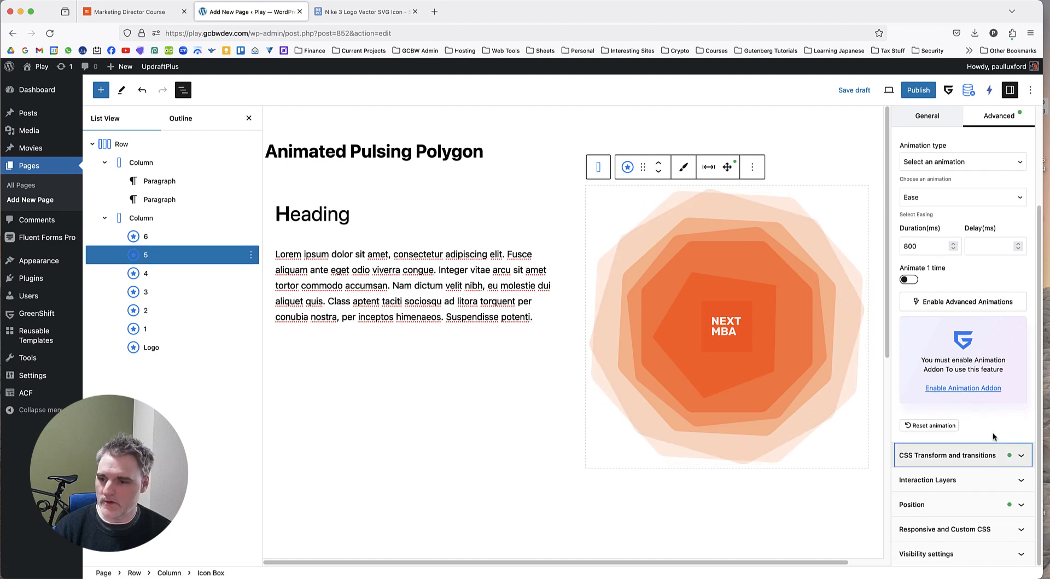
pyautogui.click(996, 455)
pyautogui.click(1012, 181)
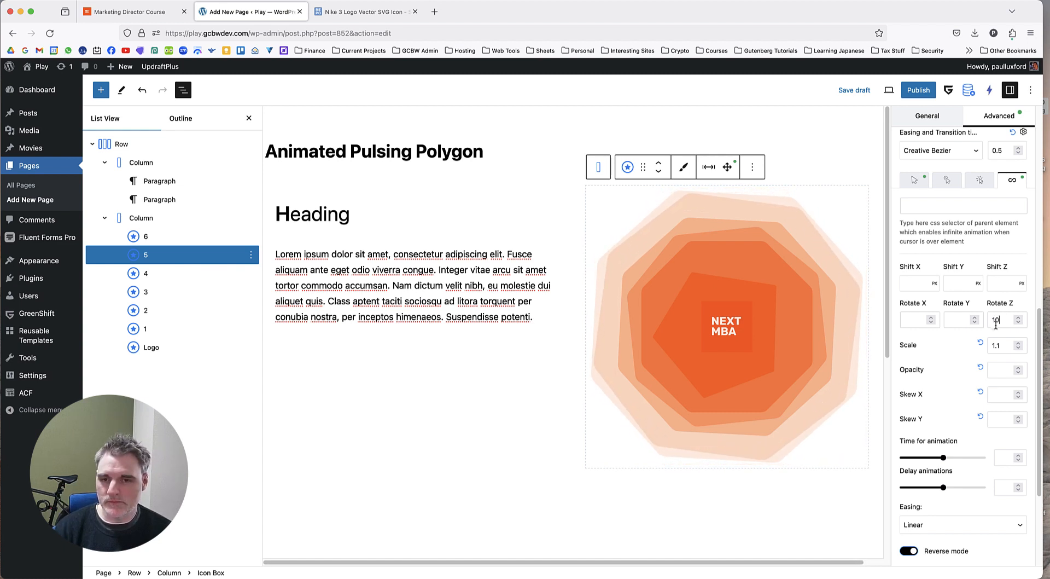
# Try a Scale of 1.2 in Icon Box 6's infinite animation and return it to 1.1.
pyautogui.click(146, 237)
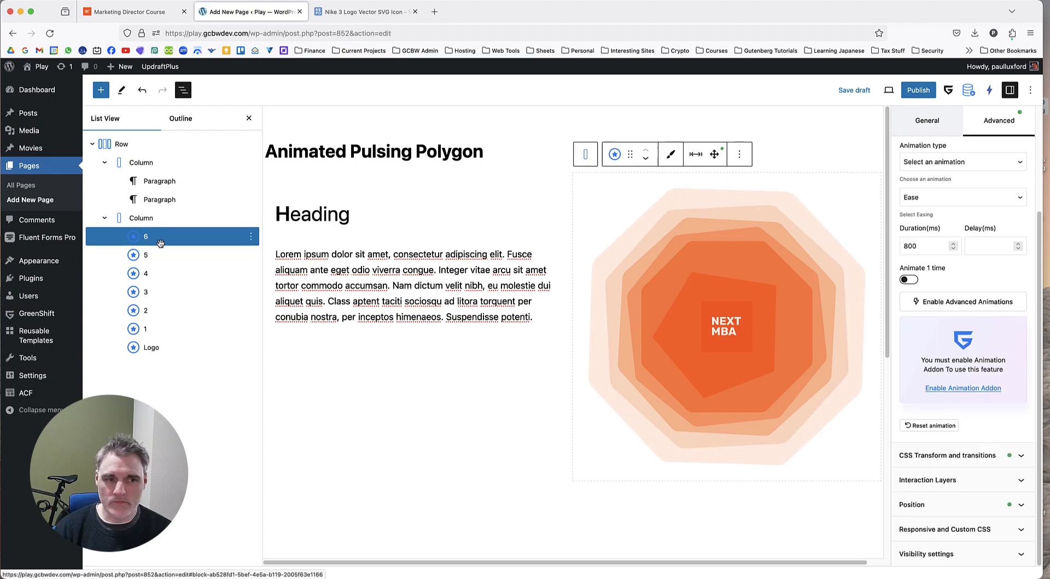
pyautogui.click(976, 455)
pyautogui.scroll(-3, 982, 432)
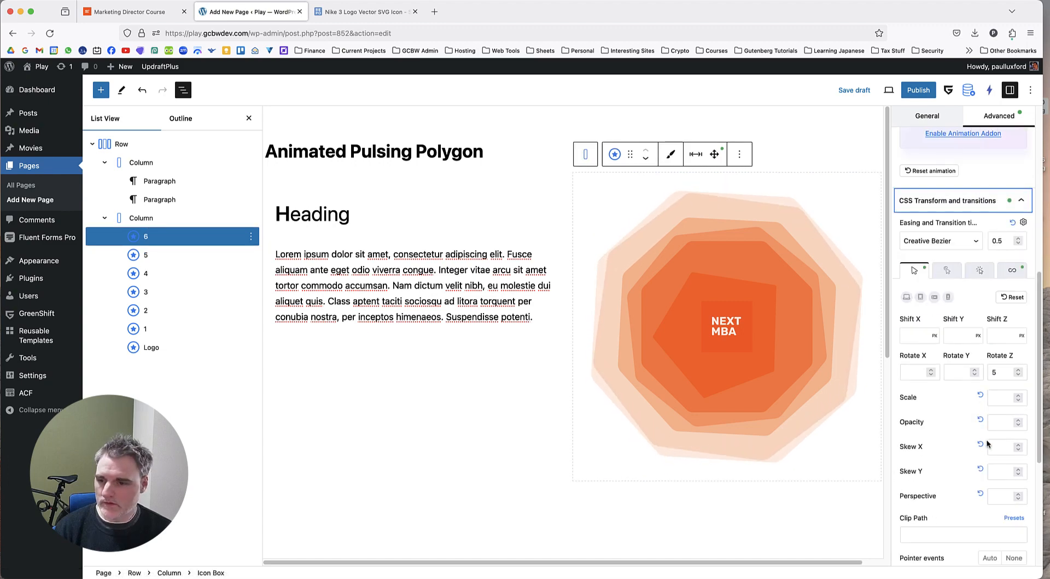
pyautogui.click(1012, 270)
pyautogui.scroll(-1, 999, 441)
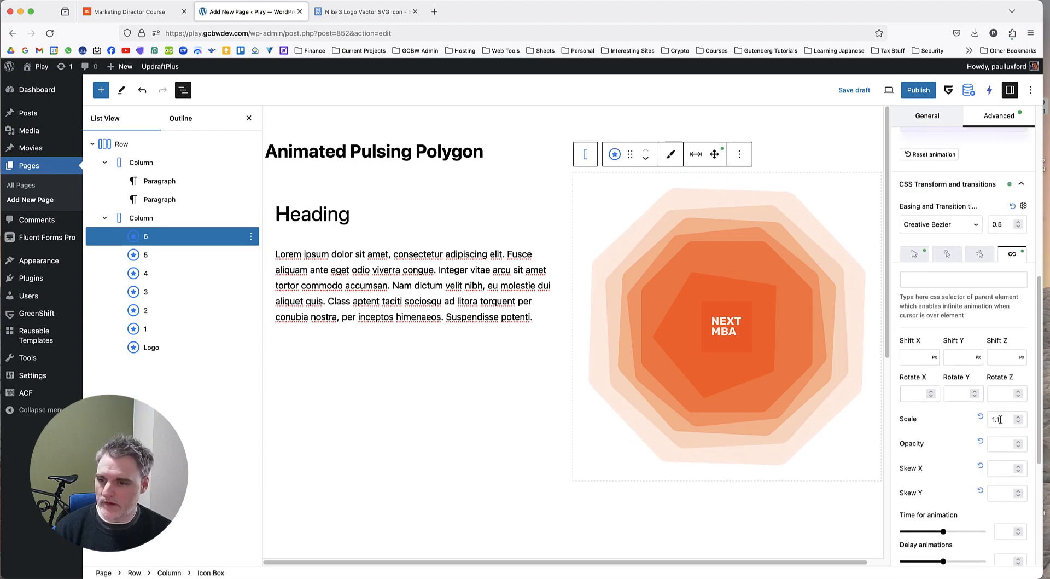
pyautogui.press('BackSpace')
pyautogui.write('2')
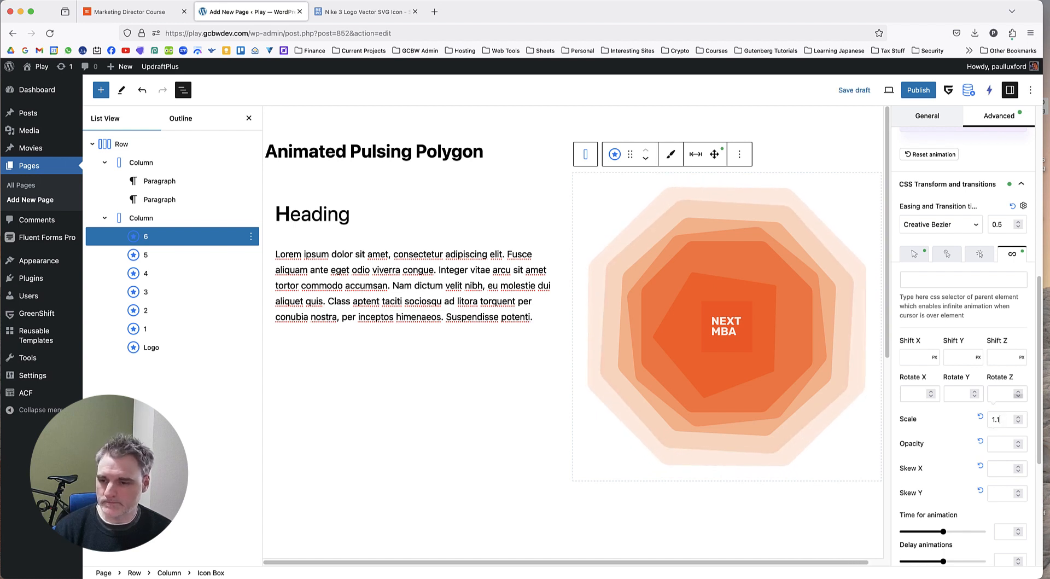
pyautogui.scroll(-4, 974, 416)
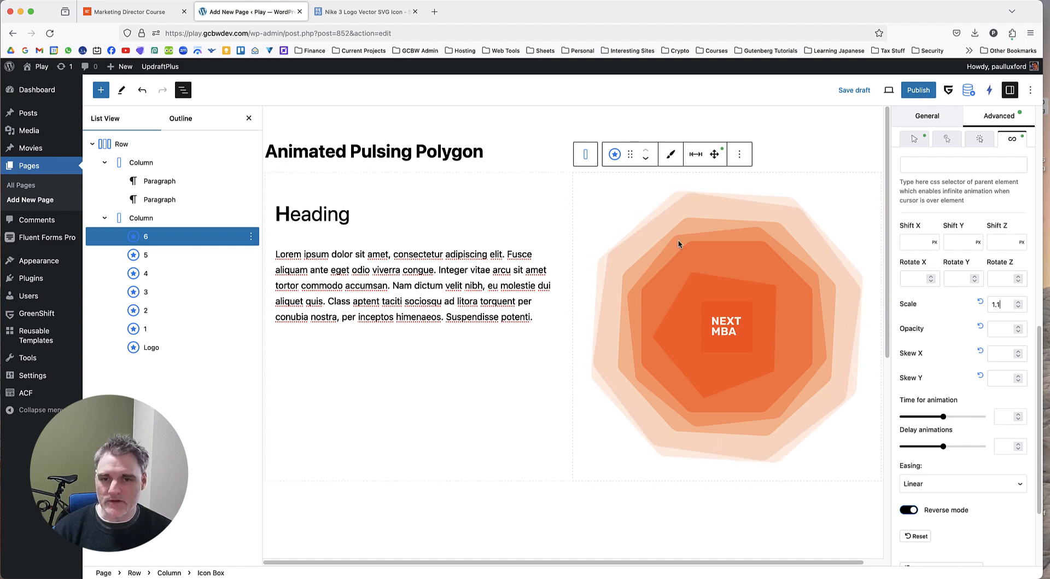
# Review the infinite animation's rotation, scale, timing and easing settings on Icon Box 5.
pyautogui.click(167, 260)
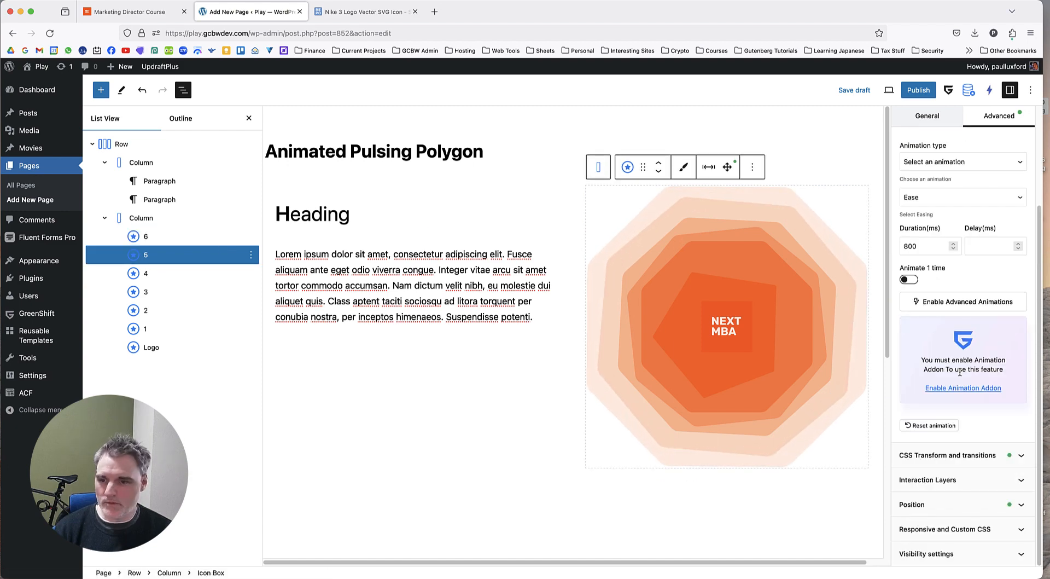
pyautogui.click(946, 455)
pyautogui.scroll(-3, 979, 367)
pyautogui.scroll(-3, 979, 367)
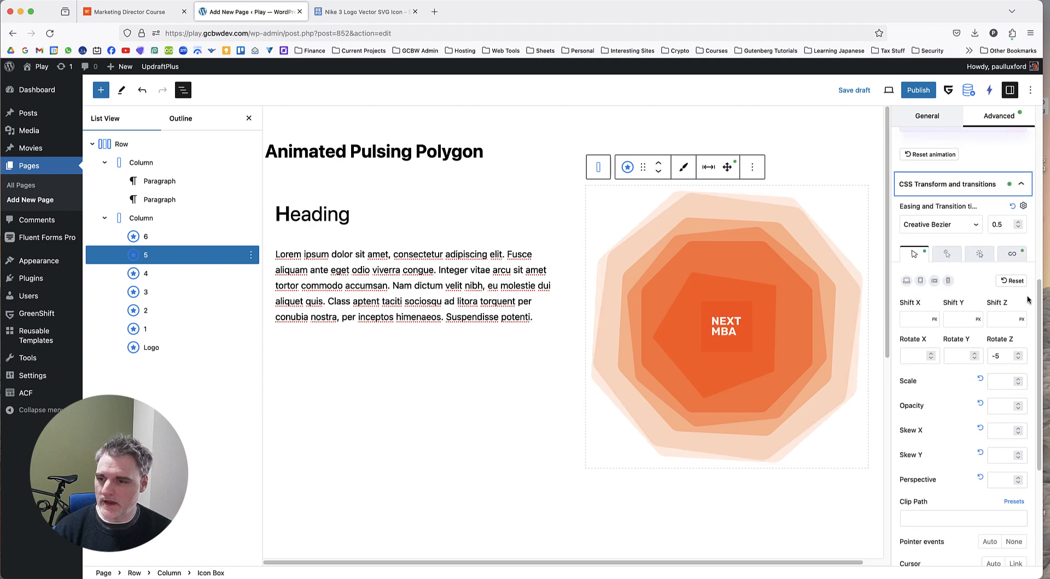
pyautogui.click(1012, 271)
pyautogui.scroll(-2, 1003, 355)
pyautogui.scroll(-3, 1002, 377)
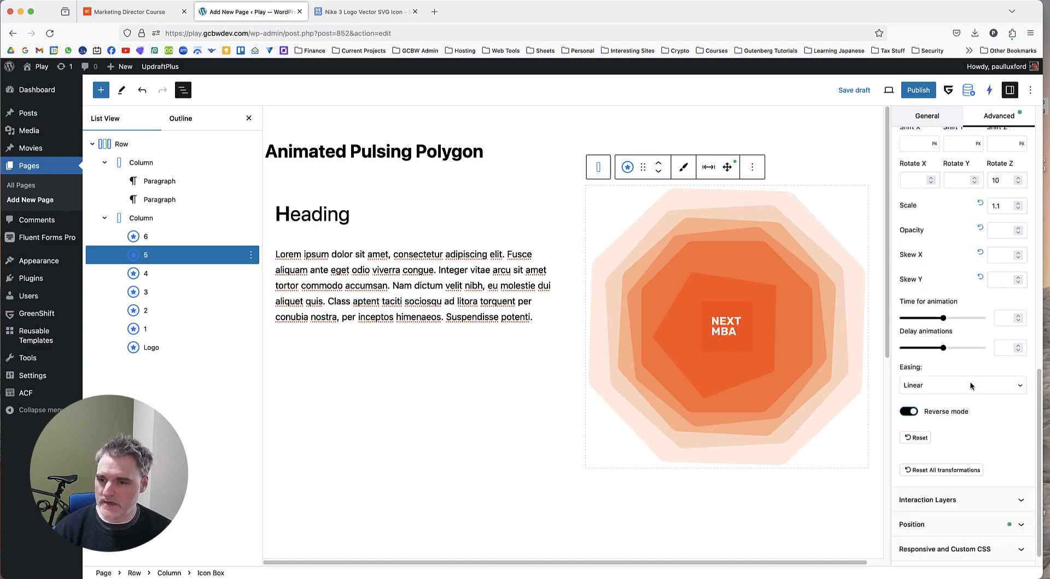
# Give Icon Box 4 an infinite CSS transform animation with Scale 1.1 and Reverse mode enabled.
pyautogui.click(133, 272)
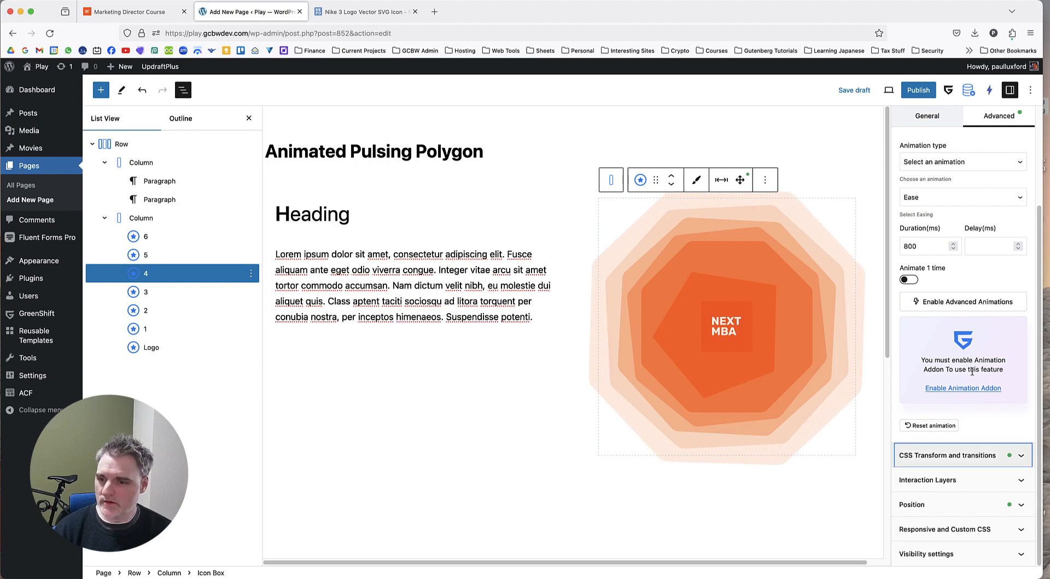
pyautogui.click(978, 454)
pyautogui.scroll(-4, 977, 383)
pyautogui.scroll(-3, 976, 343)
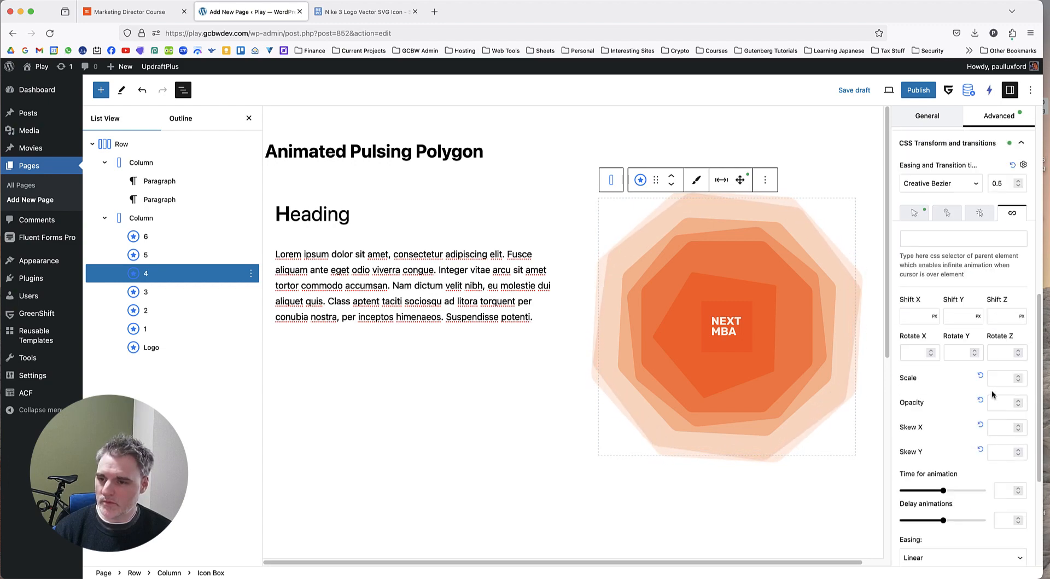
pyautogui.click(1001, 378)
pyautogui.write('1.1')
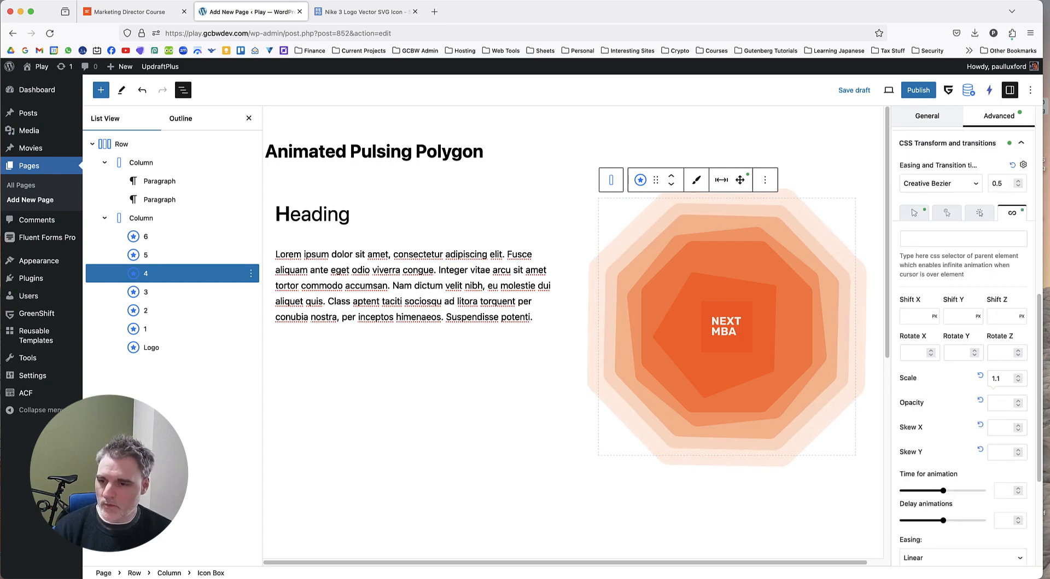
pyautogui.scroll(-3, 945, 403)
pyautogui.click(909, 411)
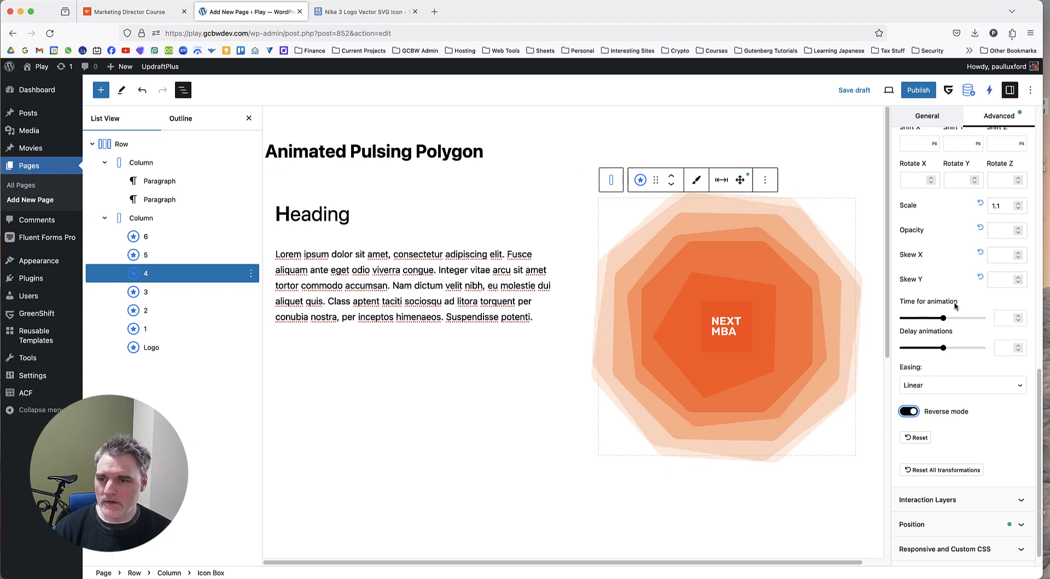
# Set the infinite animation's Rotate Z on Icon Box 4 to -5.
pyautogui.scroll(2, 979, 290)
pyautogui.click(1004, 287)
pyautogui.write('1')
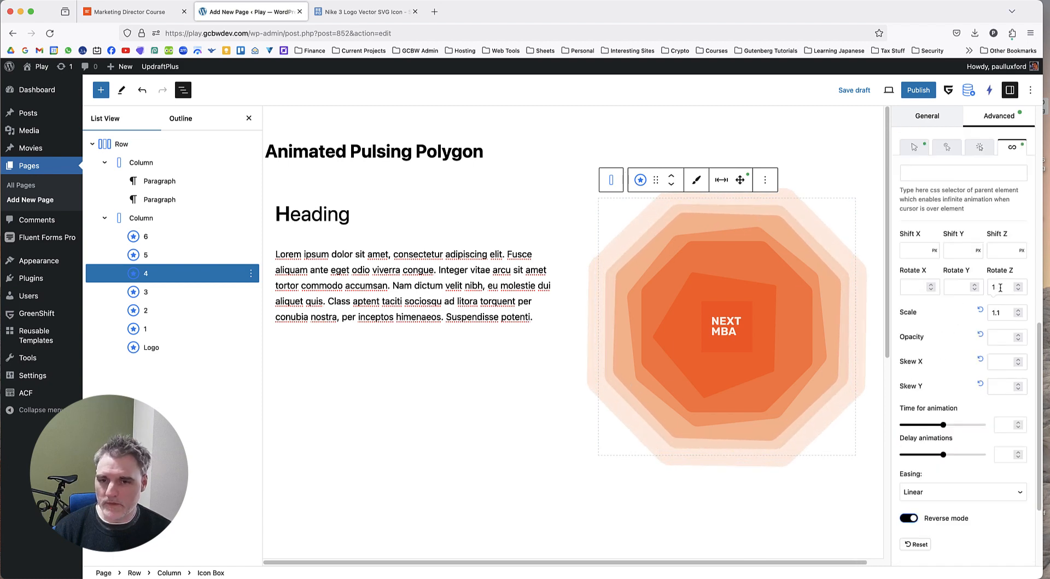
pyautogui.press('BackSpace')
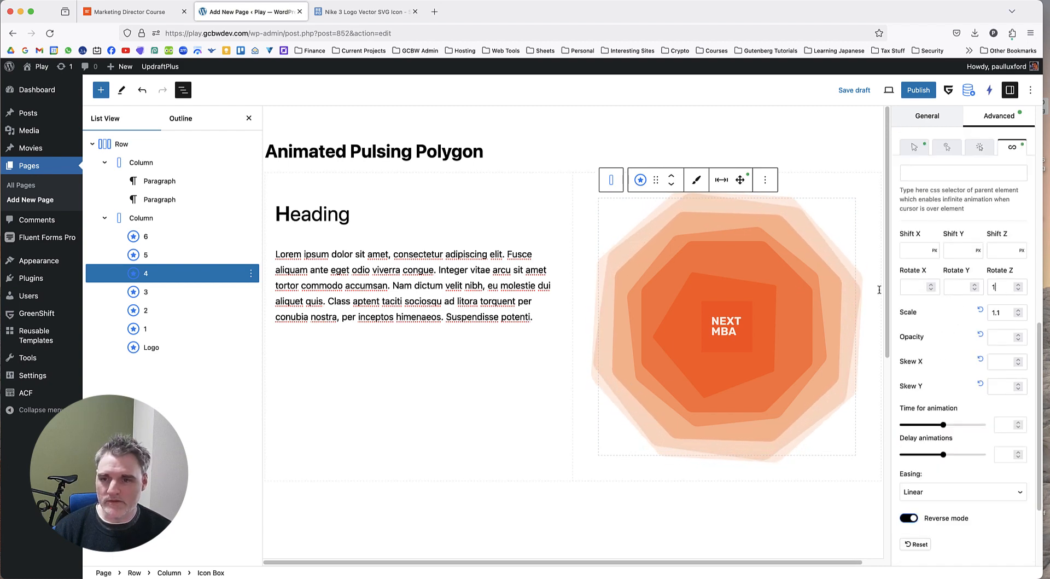
pyautogui.write('0')
pyautogui.press('BackSpace')
pyautogui.write('-4')
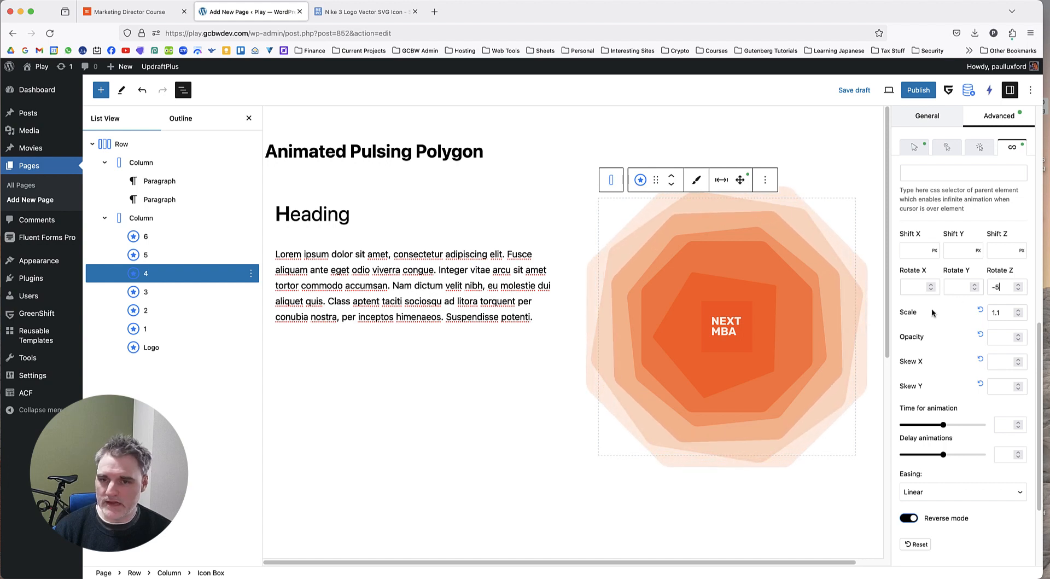
pyautogui.press('Down')
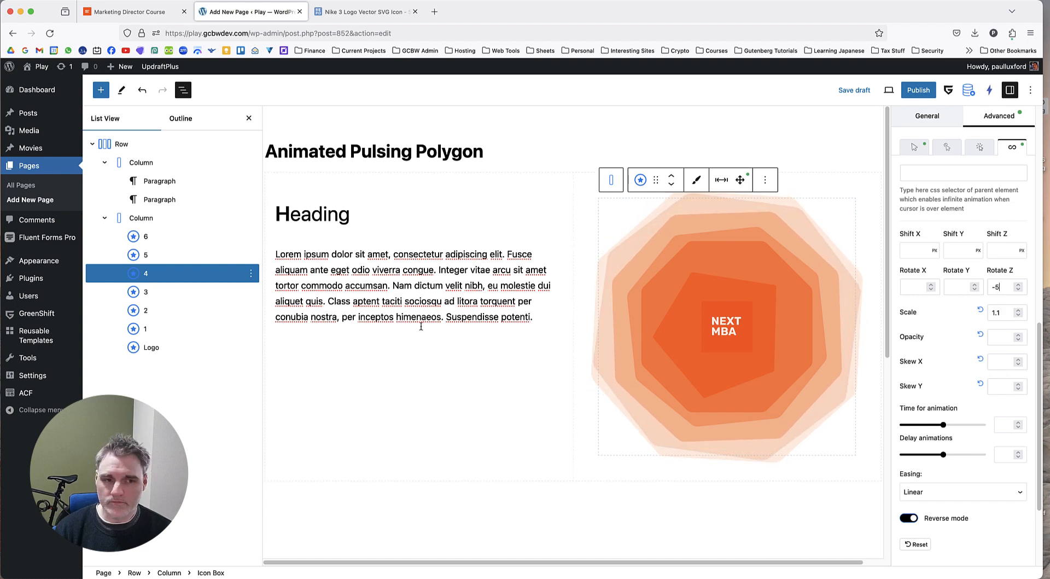
# Give Icon Box 3 an infinite CSS transform animation with Scale 1.1 and Reverse mode enabled.
pyautogui.click(218, 295)
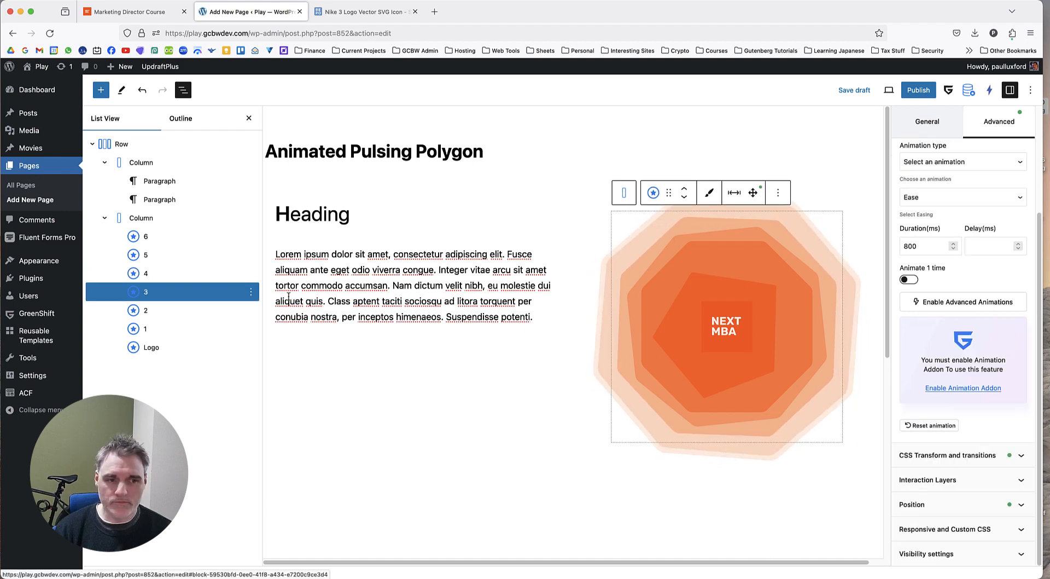
pyautogui.click(975, 455)
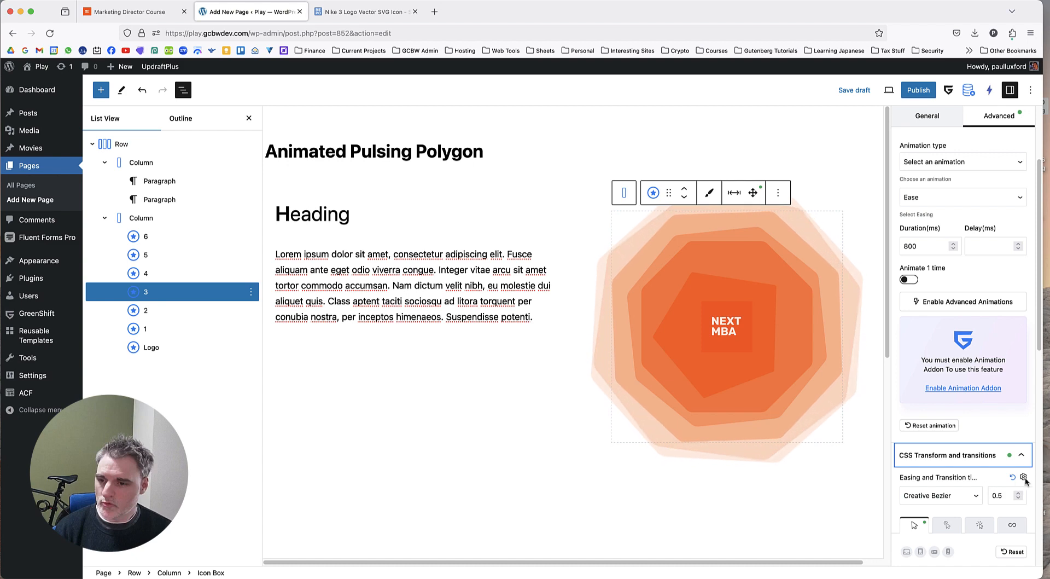
pyautogui.scroll(-3, 1018, 470)
pyautogui.click(1014, 444)
pyautogui.scroll(-6, 1001, 415)
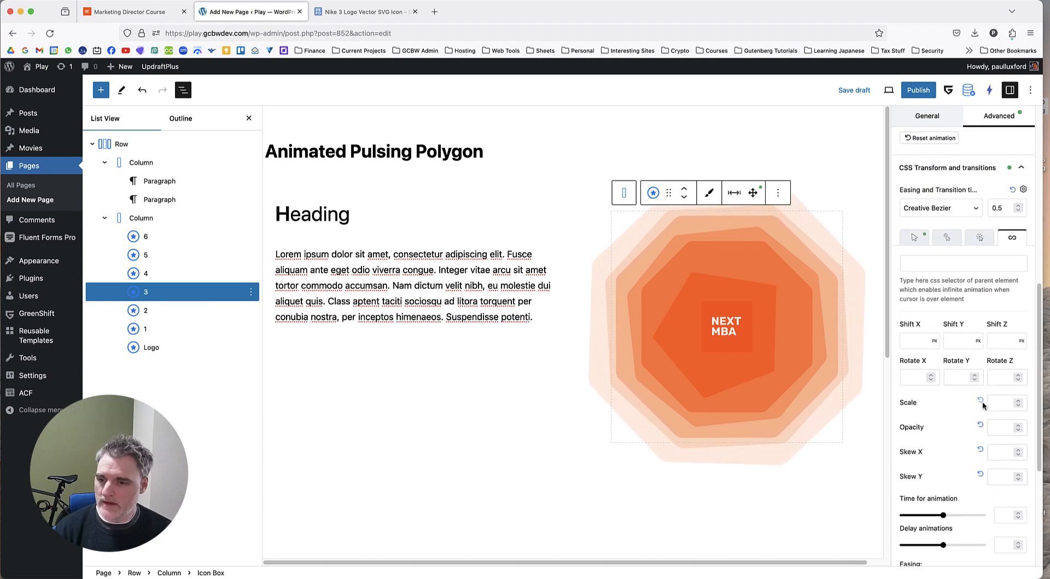
pyautogui.click(994, 403)
pyautogui.write('1.1')
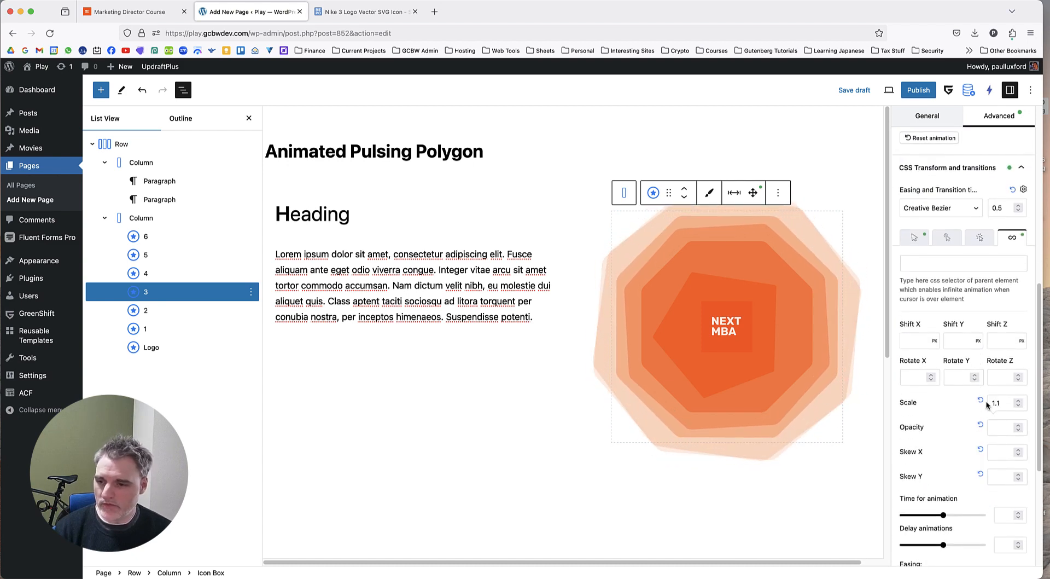
pyautogui.scroll(-5, 971, 437)
pyautogui.scroll(-3, 972, 437)
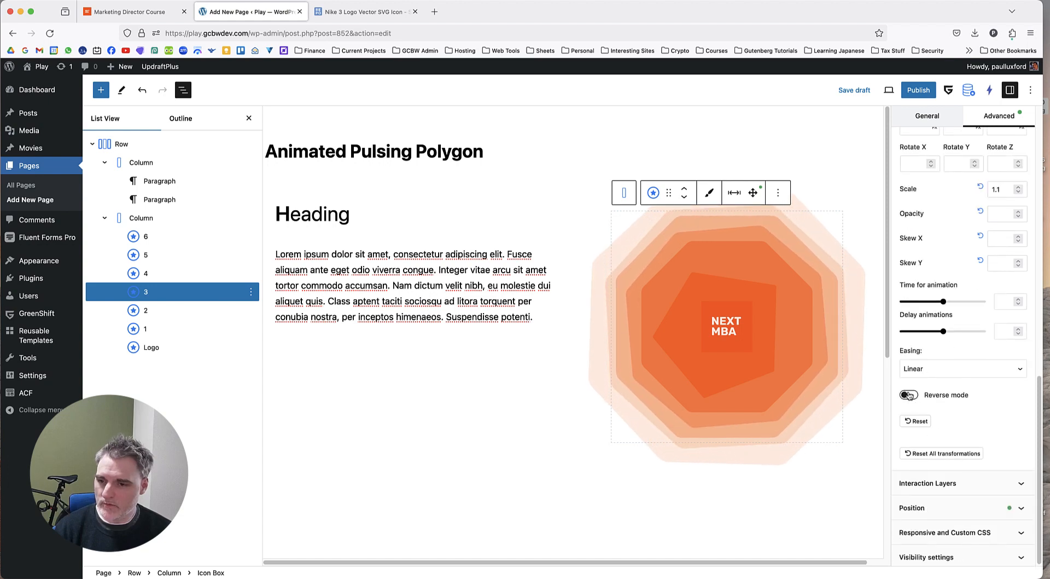
pyautogui.click(909, 395)
# Set the infinite animation's Rotate Z on Icon Box 3 to -20.
pyautogui.scroll(1, 968, 319)
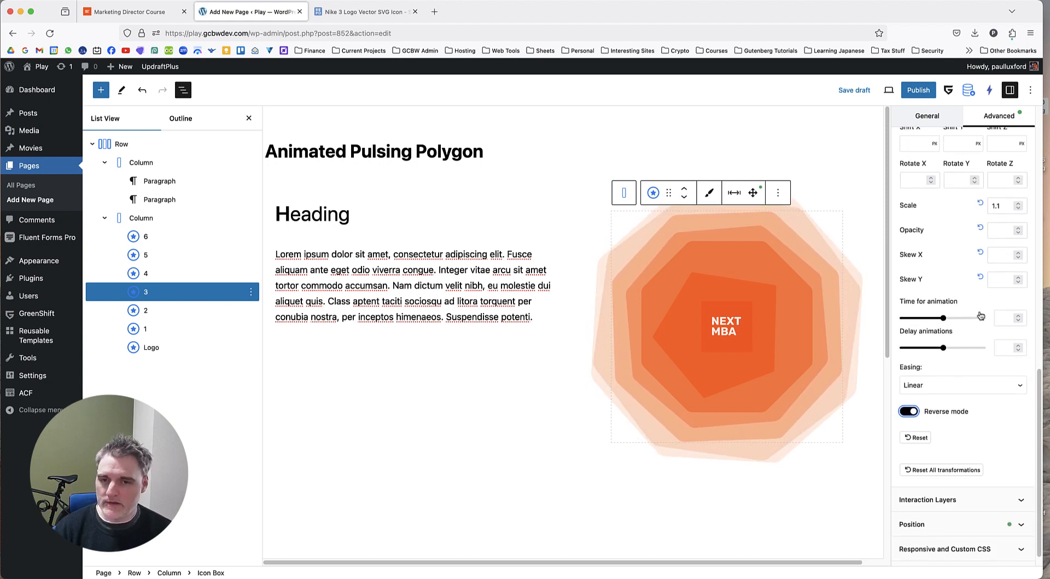
pyautogui.scroll(1, 981, 281)
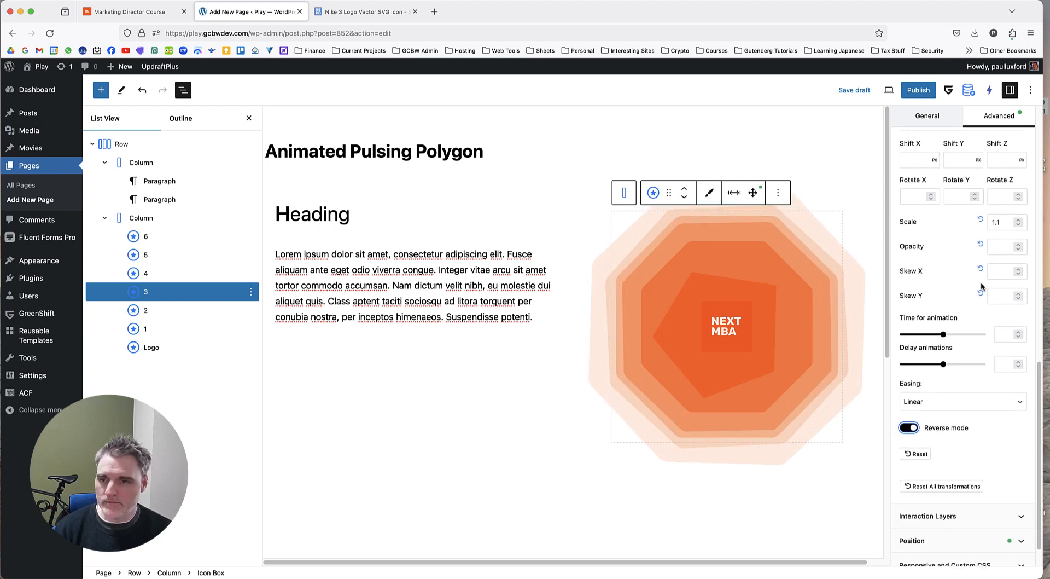
pyautogui.scroll(1, 974, 273)
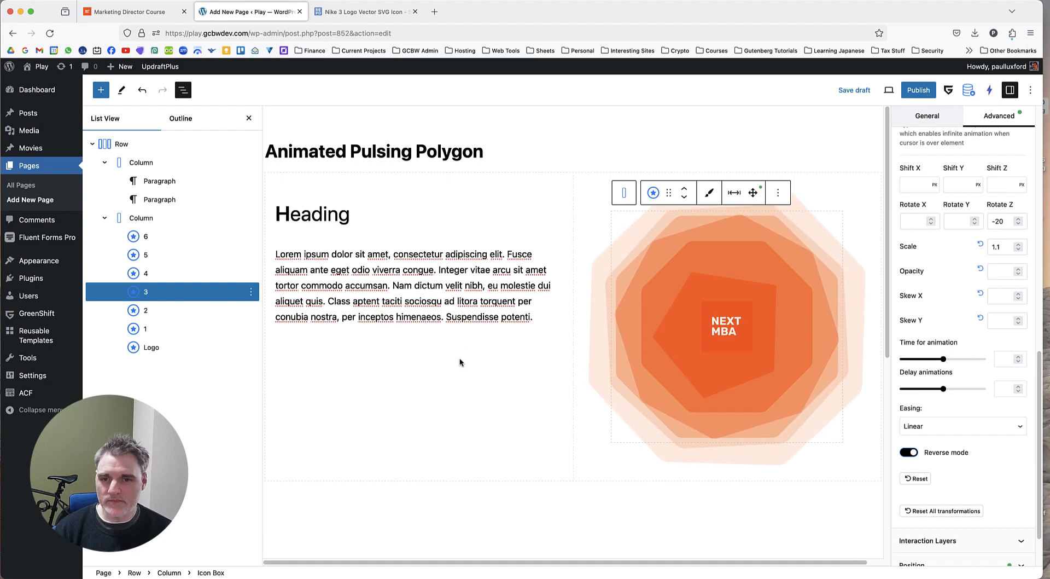
# Open the CSS transform and transition settings of Icon Box 2.
pyautogui.click(186, 310)
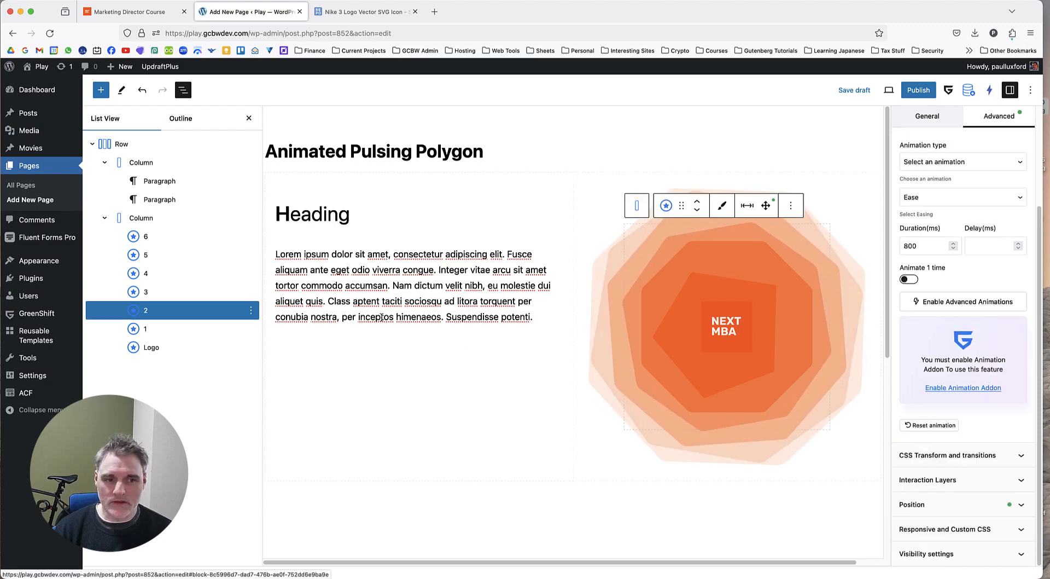
pyautogui.click(958, 454)
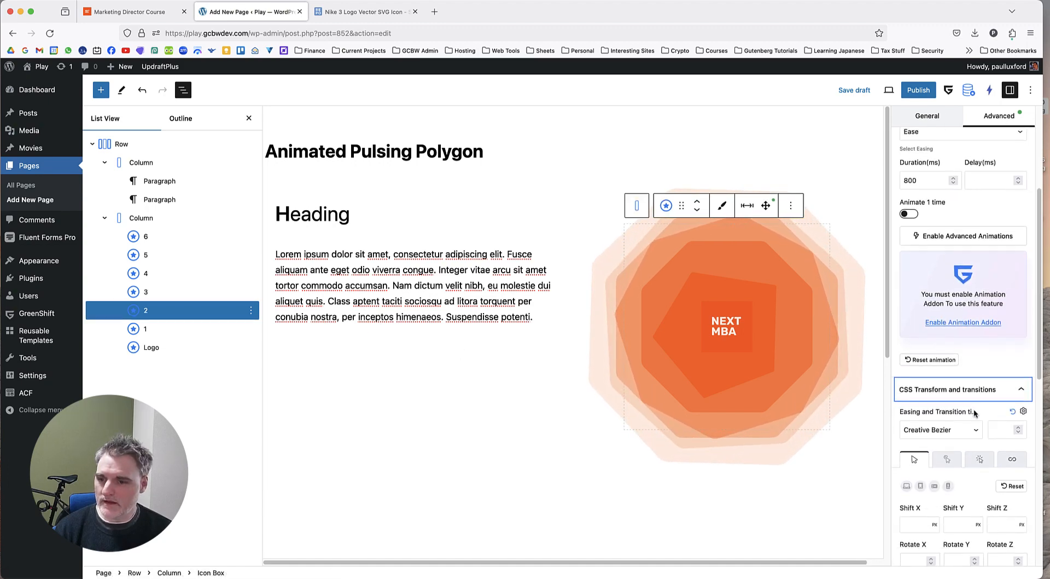
pyautogui.scroll(-5, 980, 419)
pyautogui.scroll(-1, 979, 418)
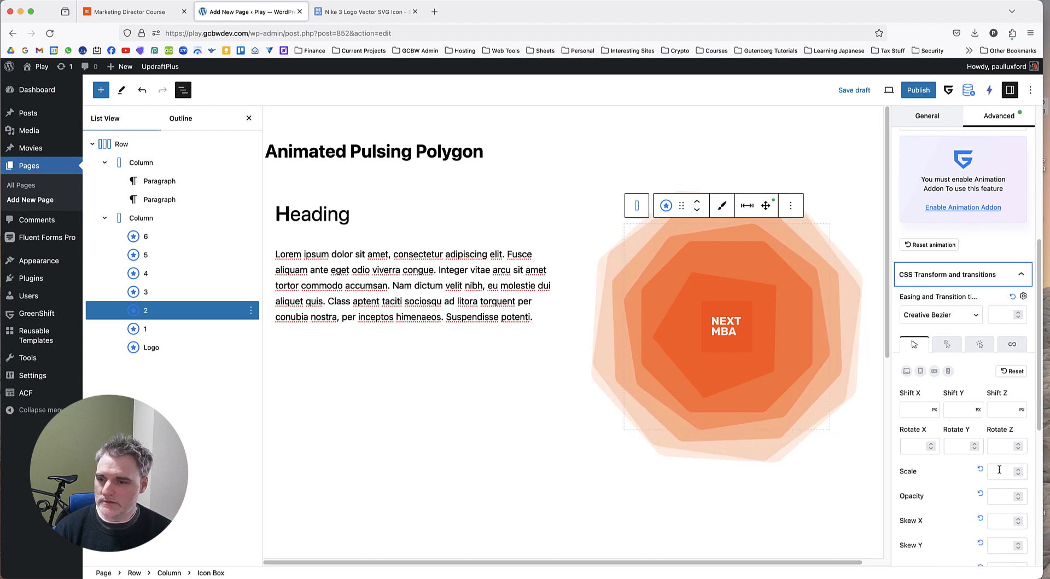
pyautogui.click(1000, 470)
pyautogui.scroll(-6, 979, 462)
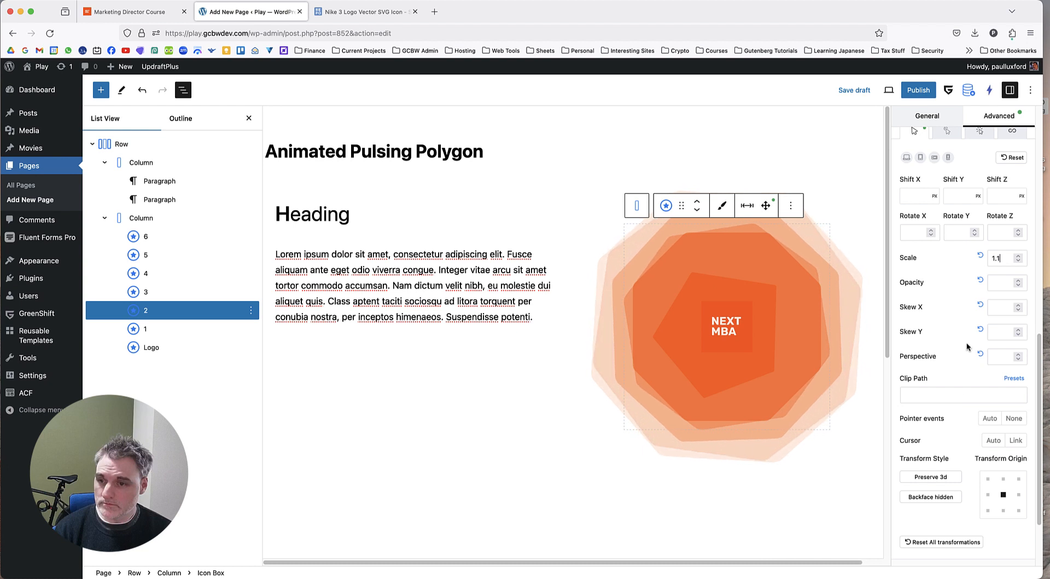
pyautogui.scroll(3, 967, 346)
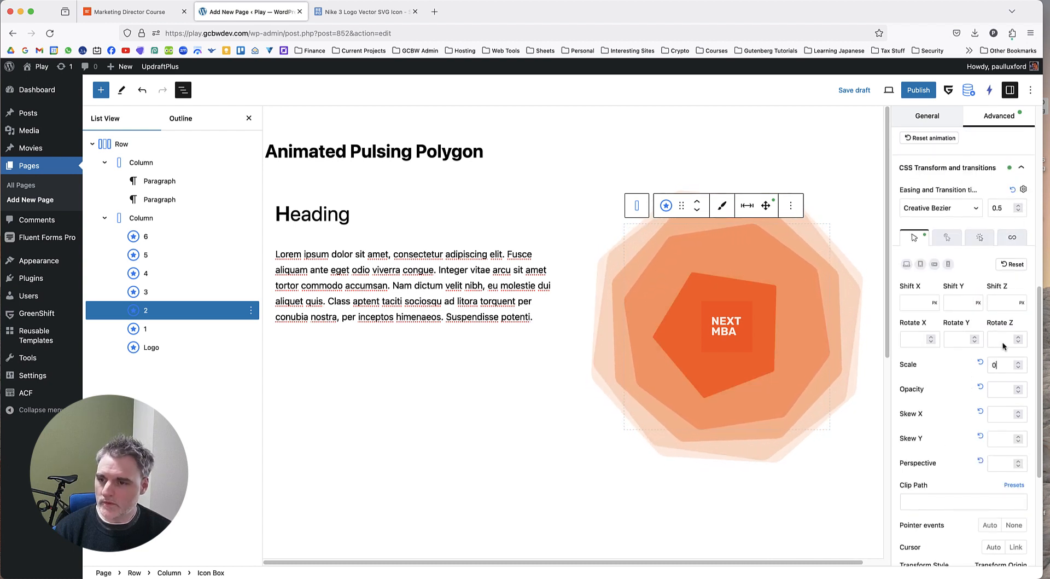
pyautogui.scroll(-4, 979, 400)
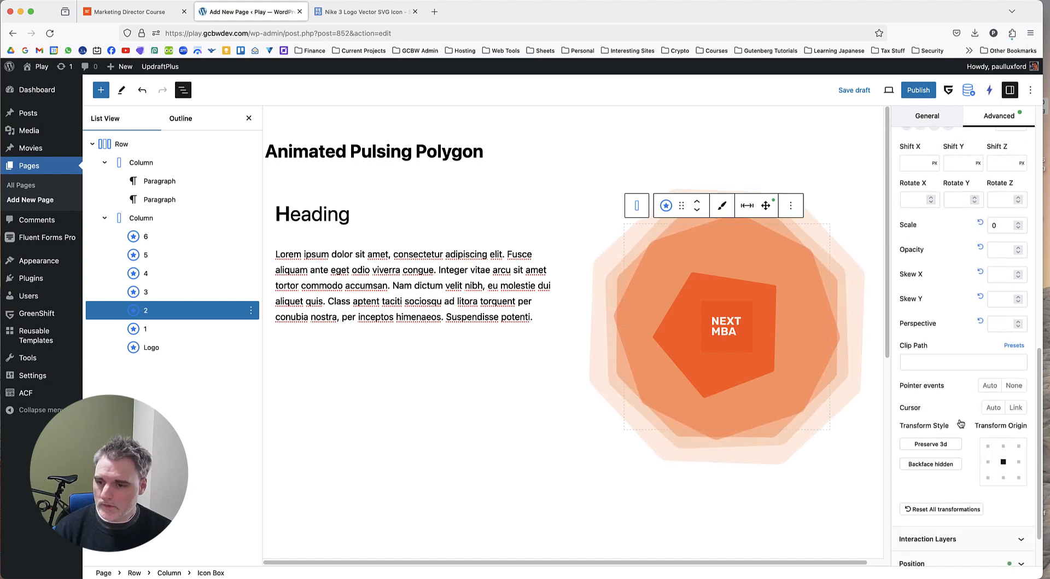
pyautogui.click(946, 507)
# Give Icon Box 2 an infinite CSS transform animation with Scale 1.1 and Reverse mode enabled.
pyautogui.scroll(1, 958, 356)
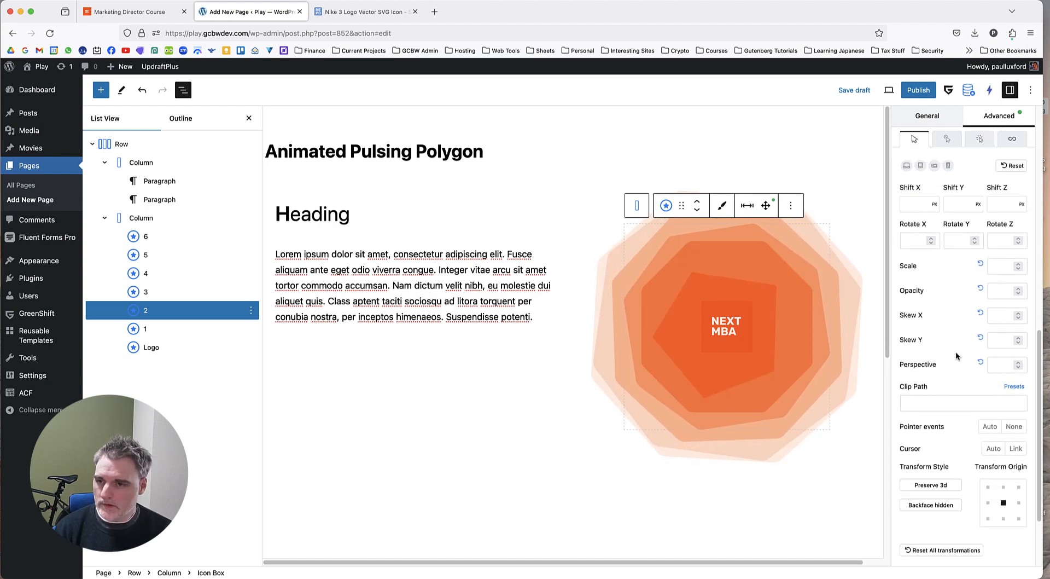
pyautogui.click(1013, 139)
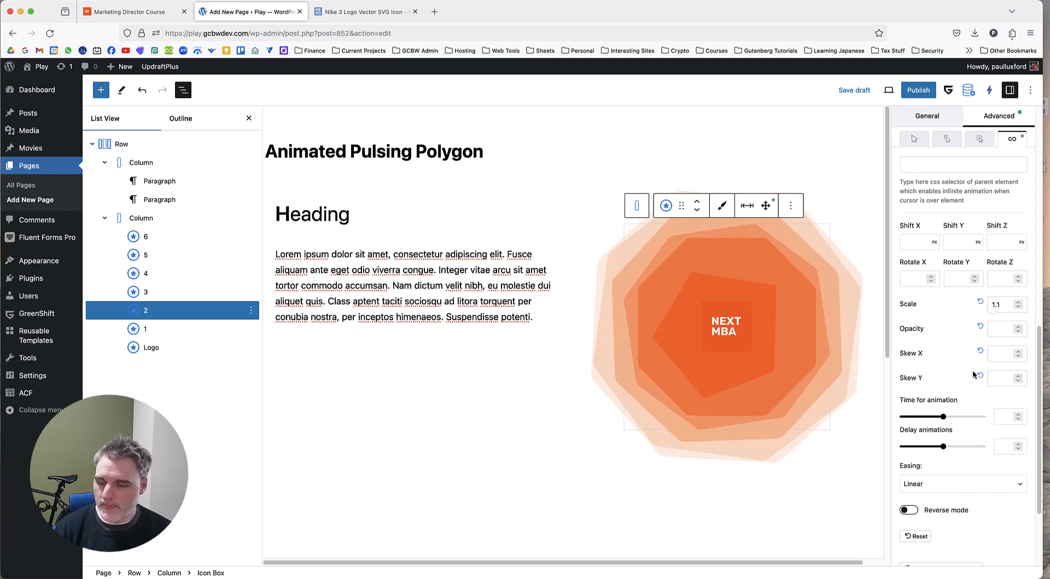
pyautogui.scroll(-1, 961, 407)
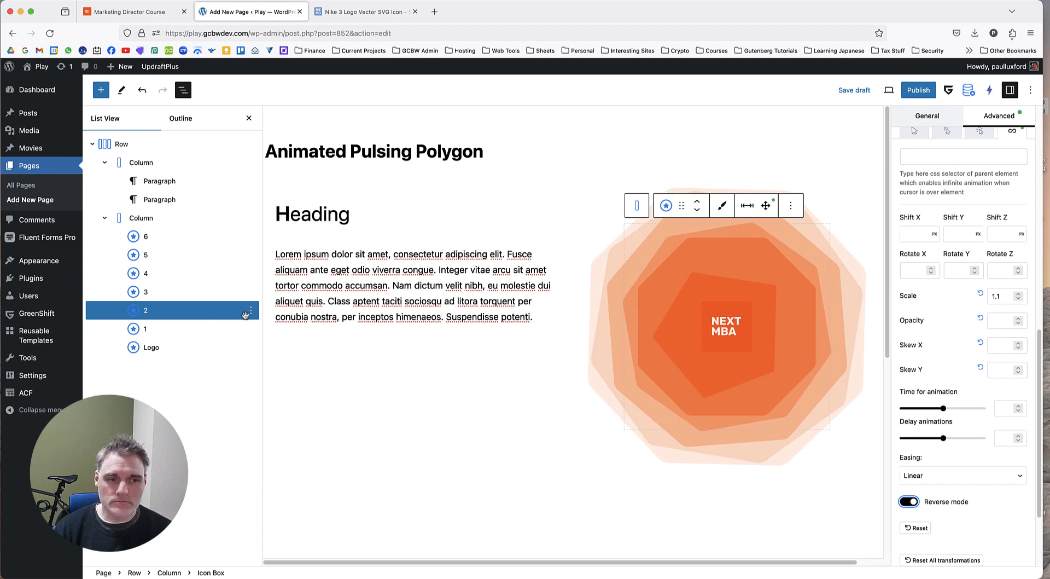
# Give Icon Box 1 an infinite CSS transform animation with Scale 1.2, Rotate Z 10 and Reverse mode enabled.
pyautogui.click(169, 328)
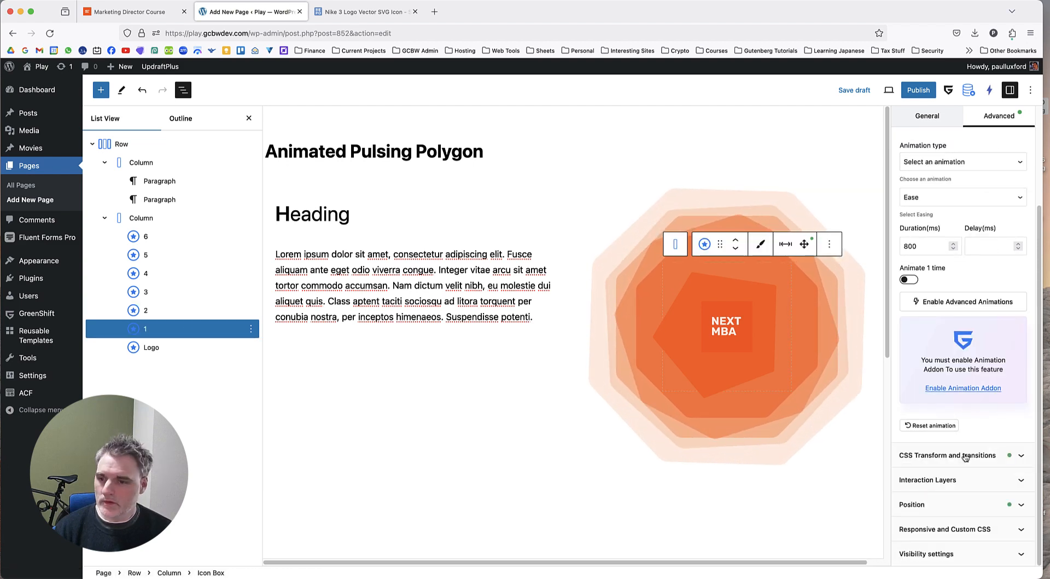
pyautogui.click(965, 456)
pyautogui.click(1012, 369)
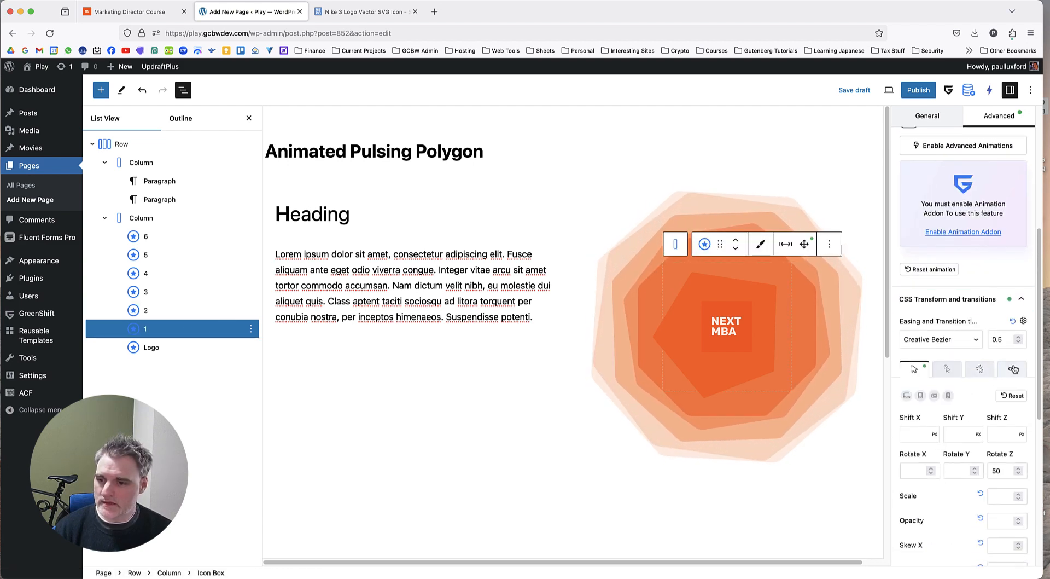
pyautogui.scroll(-2, 966, 432)
pyautogui.scroll(-4, 974, 460)
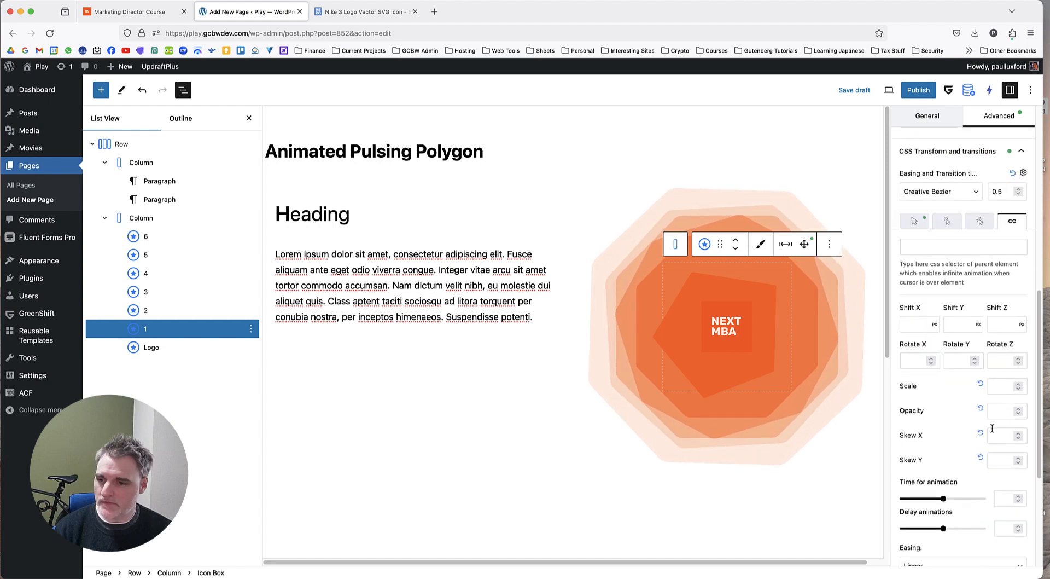
pyautogui.write('.2')
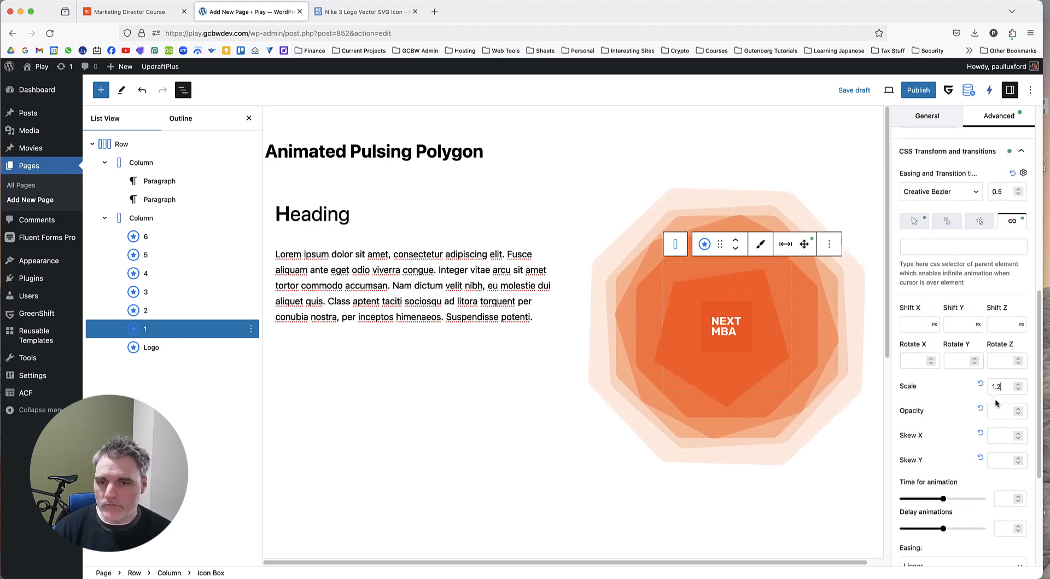
pyautogui.scroll(-3, 963, 397)
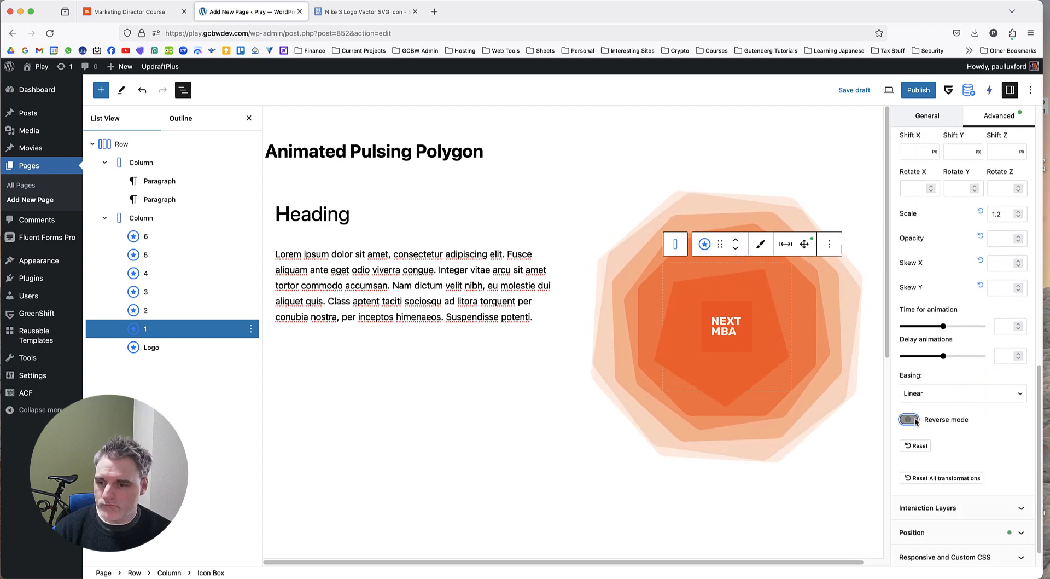
pyautogui.click(915, 420)
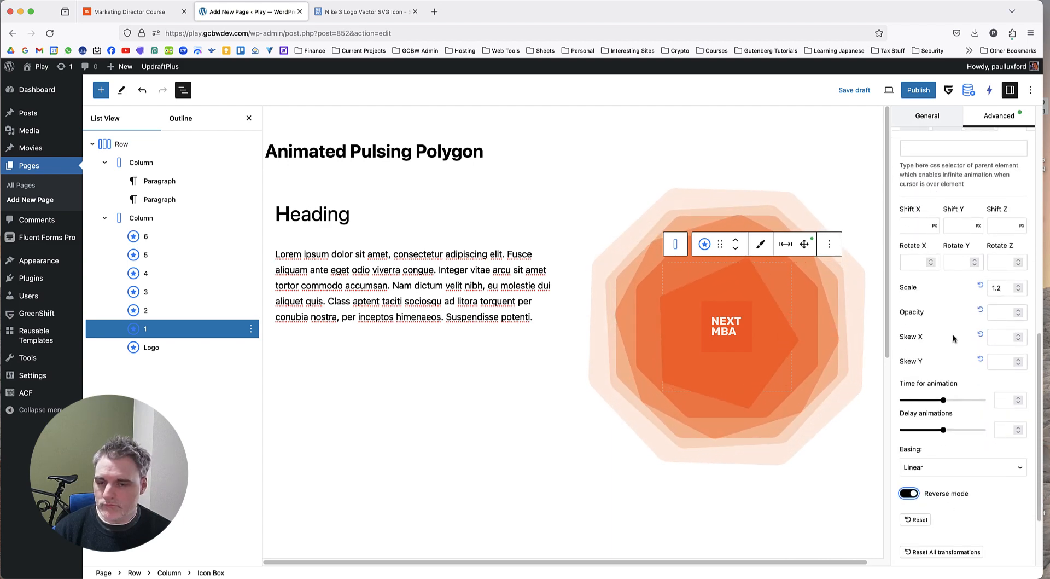
pyautogui.scroll(1, 954, 337)
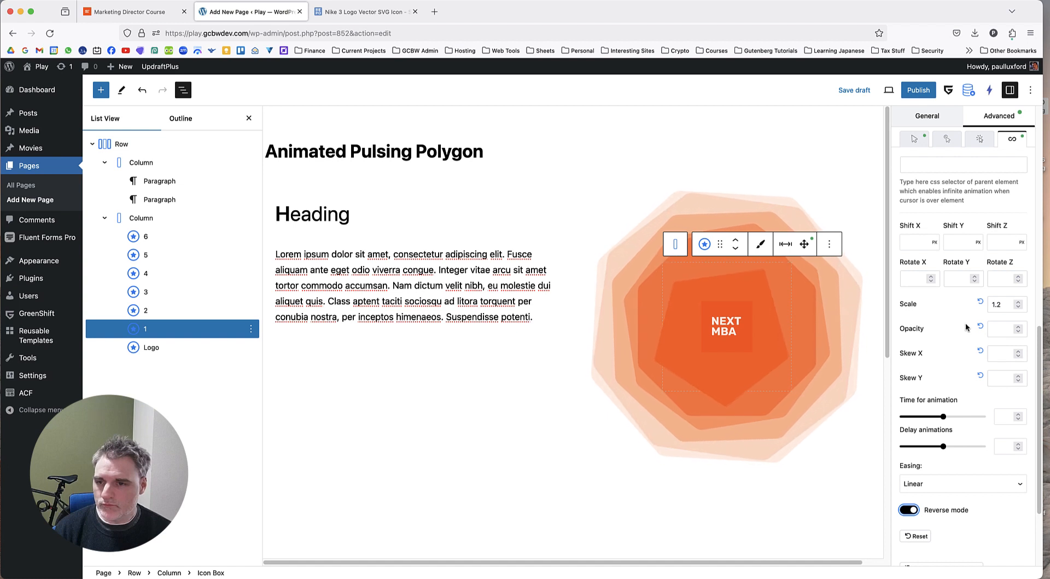
pyautogui.scroll(1, 955, 325)
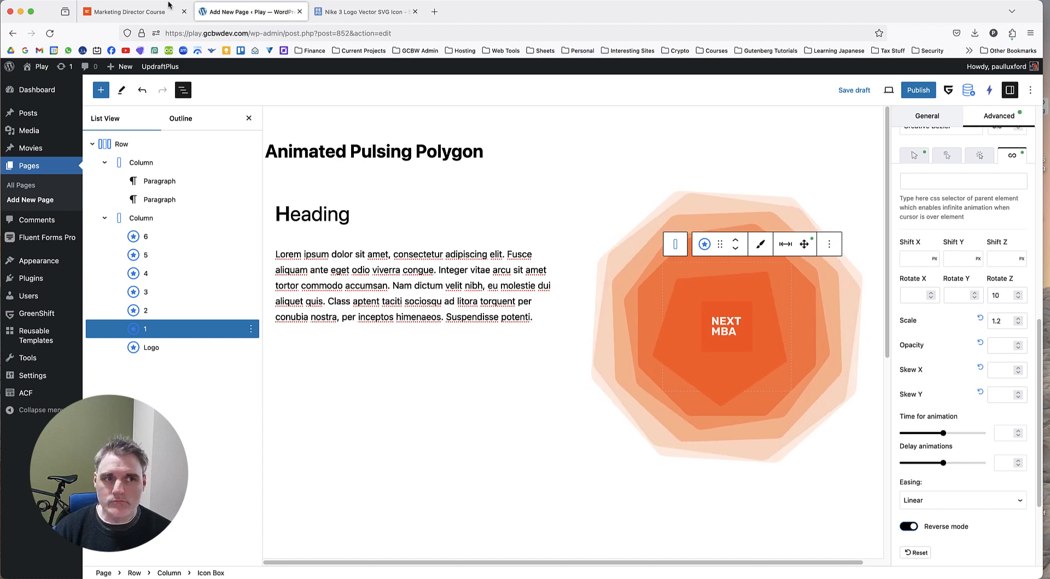
# Check the reference polygon animation on the Marketing Director Course page and return to the page editor.
pyautogui.click(131, 11)
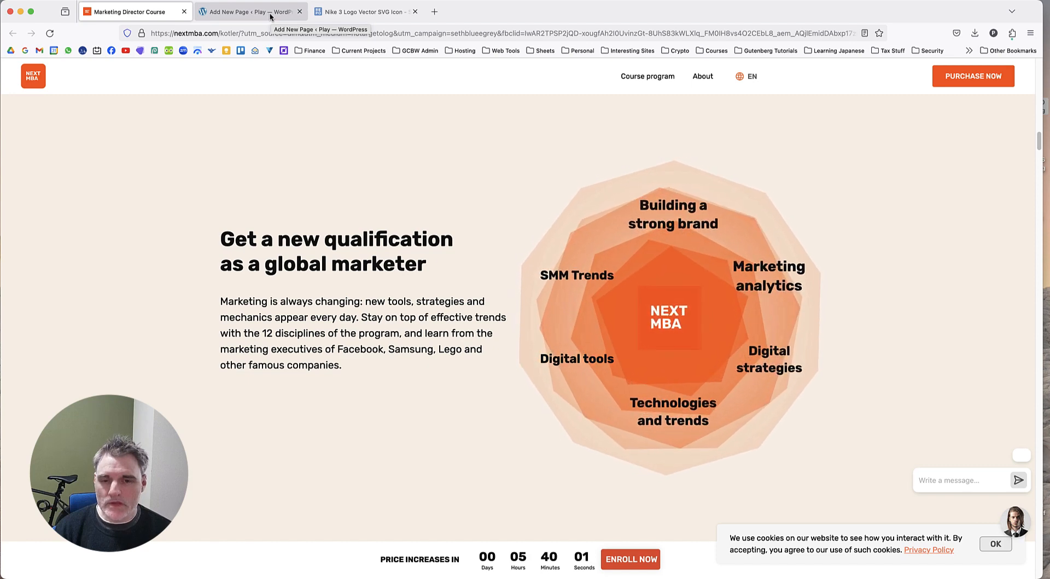
pyautogui.click(270, 13)
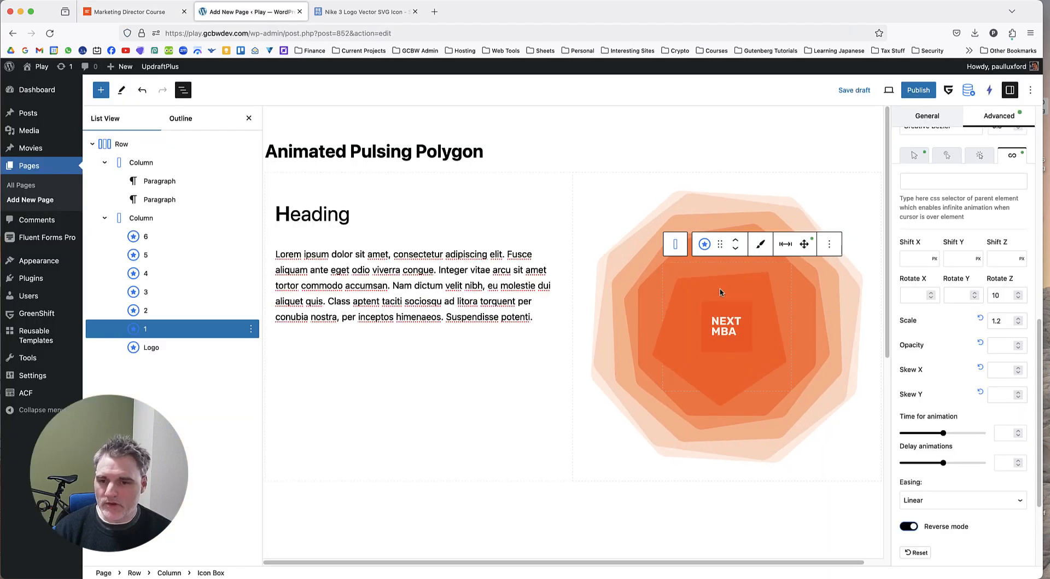
# Try the Ease, Creative Bezier and Creative Bezier 3 easings on Icon Box 1's infinite animation.
pyautogui.scroll(-5, 960, 357)
pyautogui.click(953, 373)
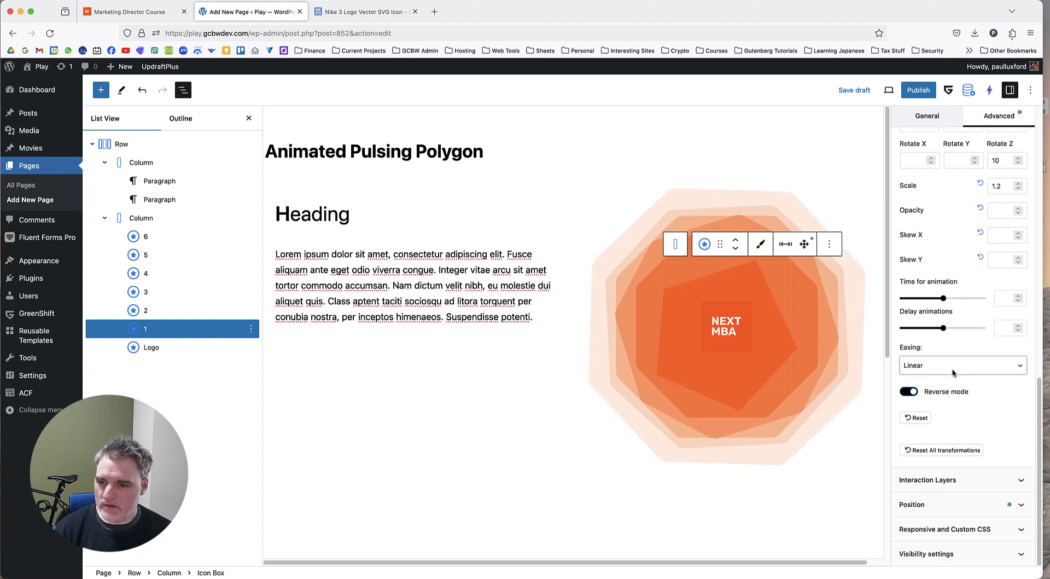
pyautogui.click(958, 376)
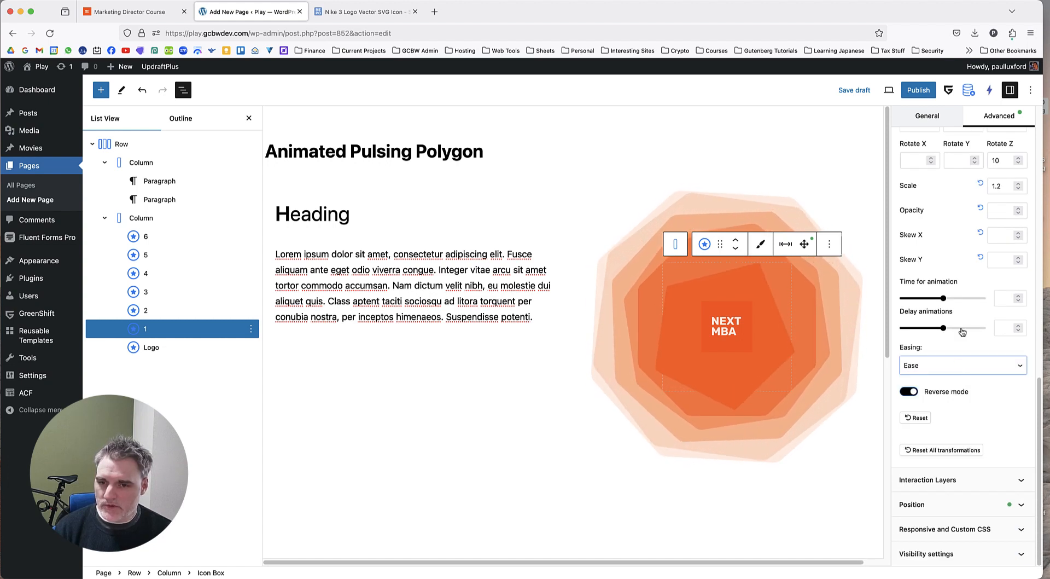
pyautogui.click(955, 363)
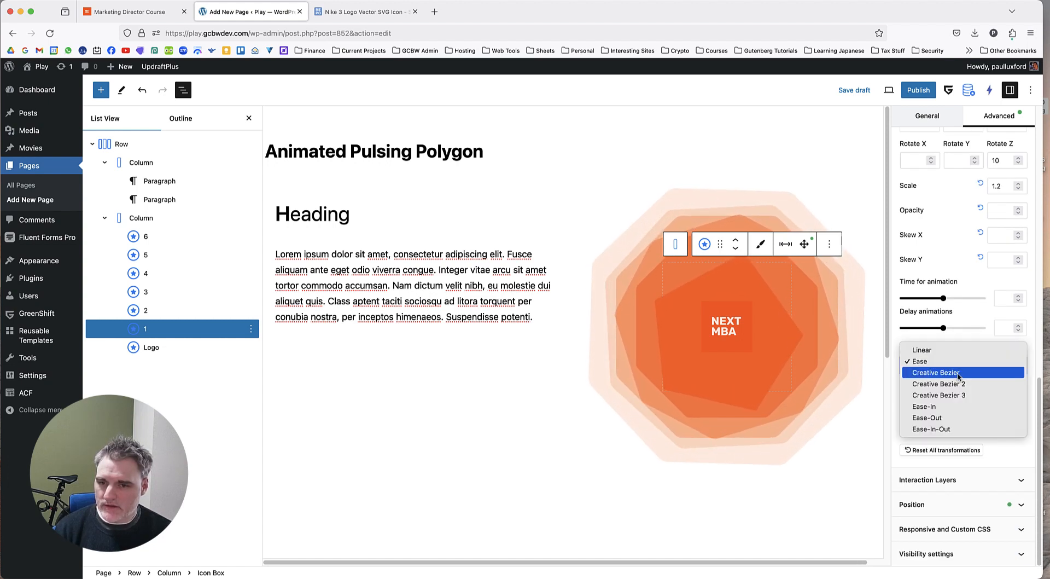
pyautogui.click(958, 374)
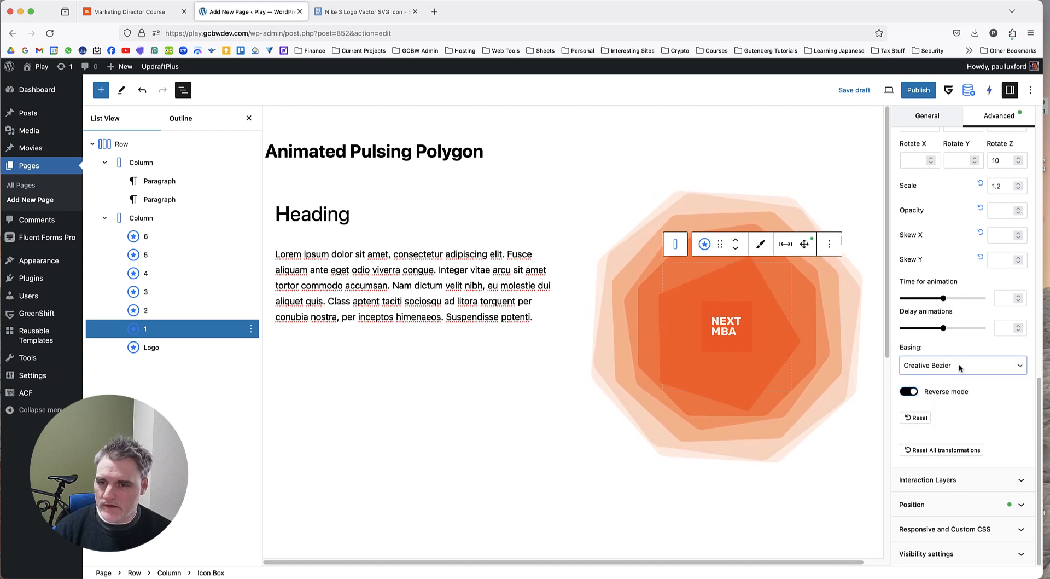
pyautogui.click(960, 368)
pyautogui.click(962, 387)
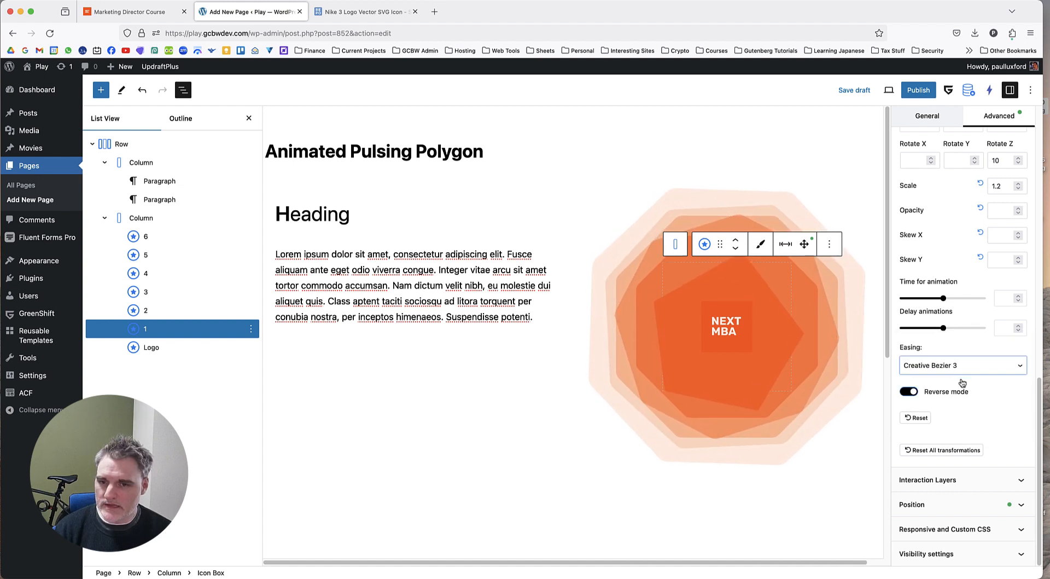
# Set the infinite animation's easing on Icon Box 1 to Ease-In-Out.
pyautogui.click(963, 372)
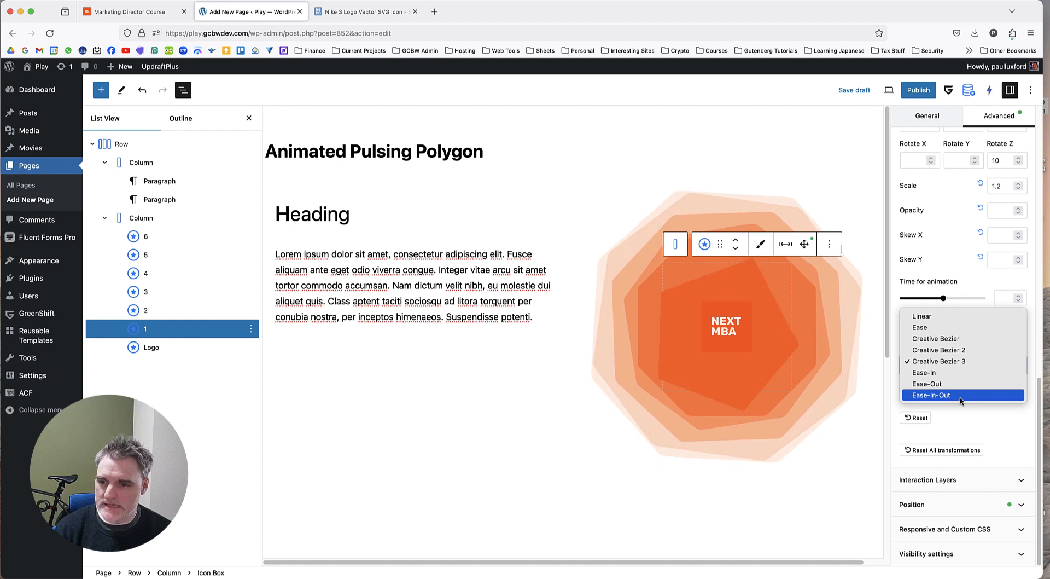
pyautogui.click(961, 395)
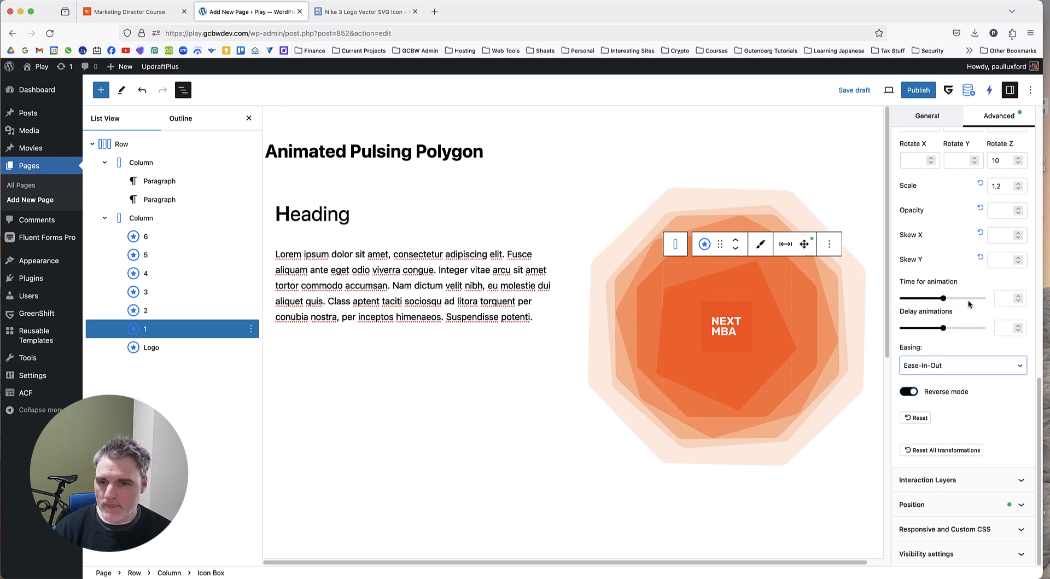
pyautogui.scroll(2, 969, 304)
pyautogui.scroll(1, 968, 304)
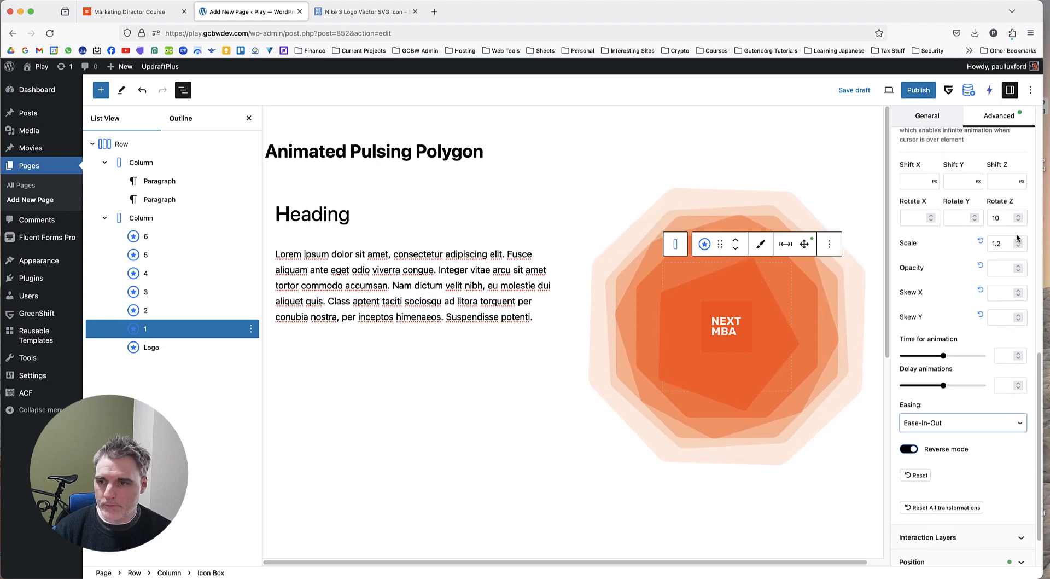
# Clear Rotate Z from Icon Box 1's infinite animation and set its normal-state Rotate Z transform to 0.
pyautogui.doubleClick(1000, 219)
pyautogui.press('BackSpace')
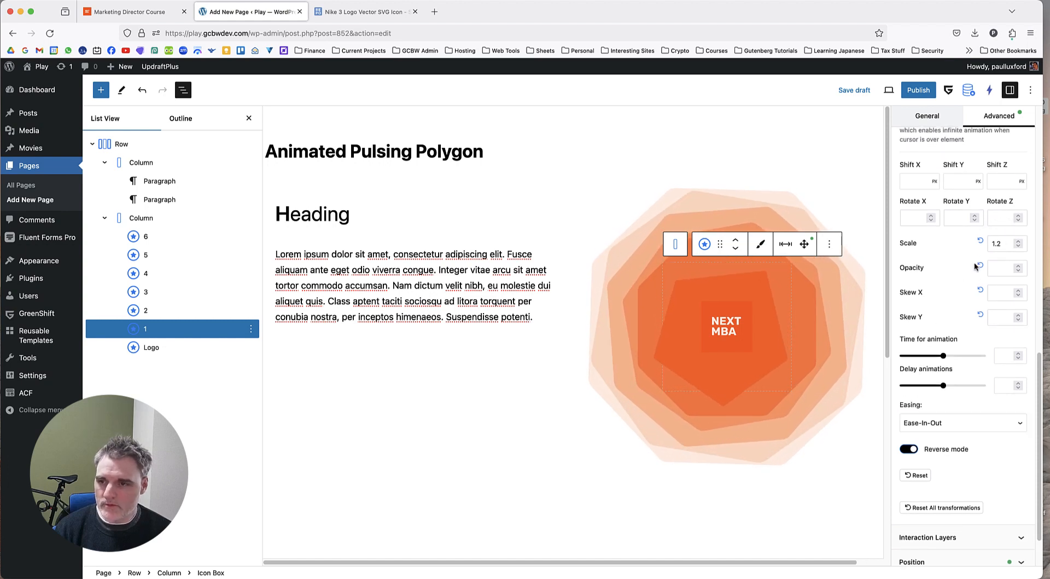
pyautogui.scroll(2, 944, 271)
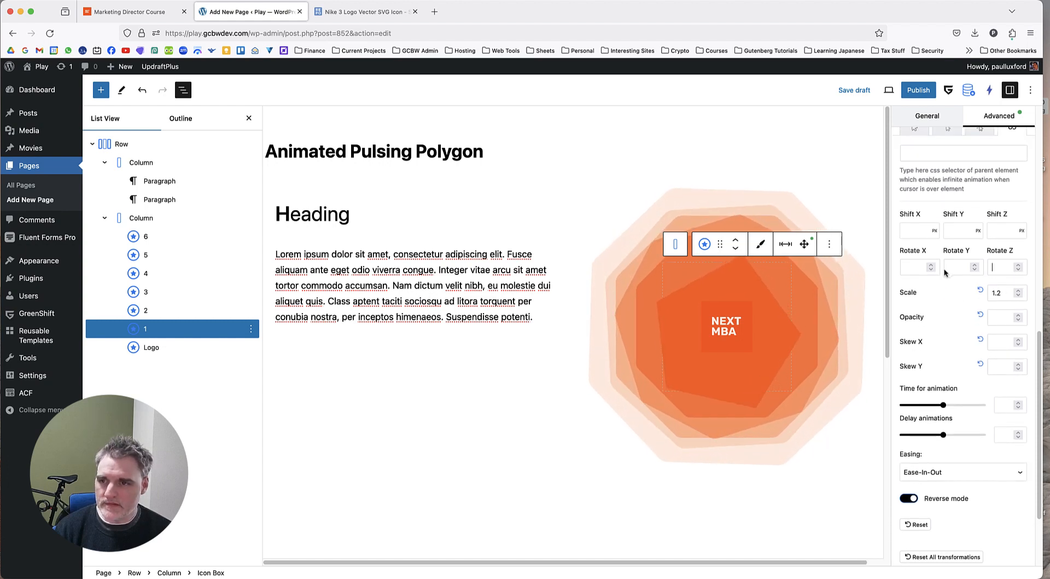
pyautogui.scroll(1, 944, 272)
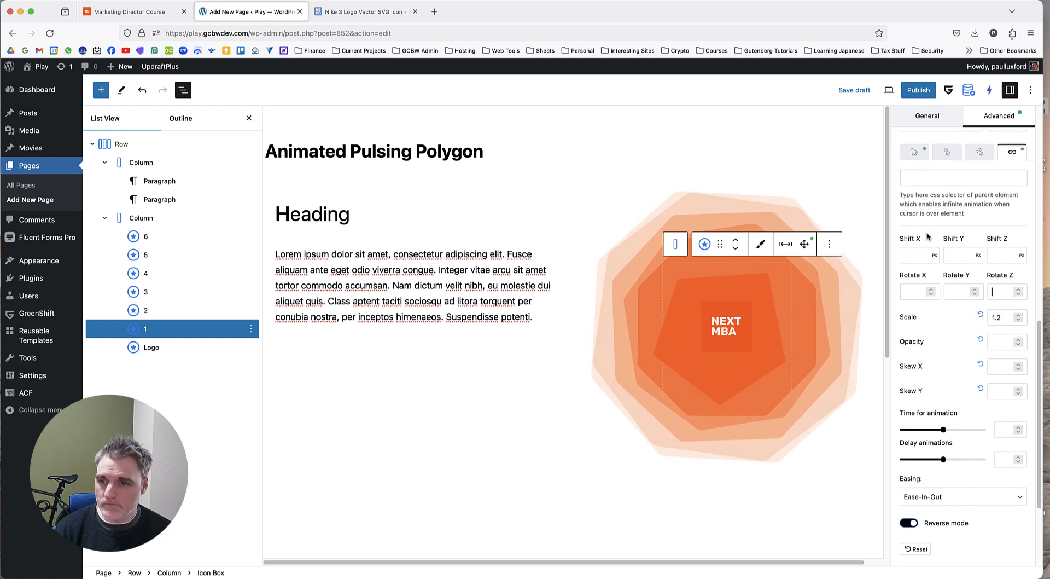
pyautogui.click(917, 159)
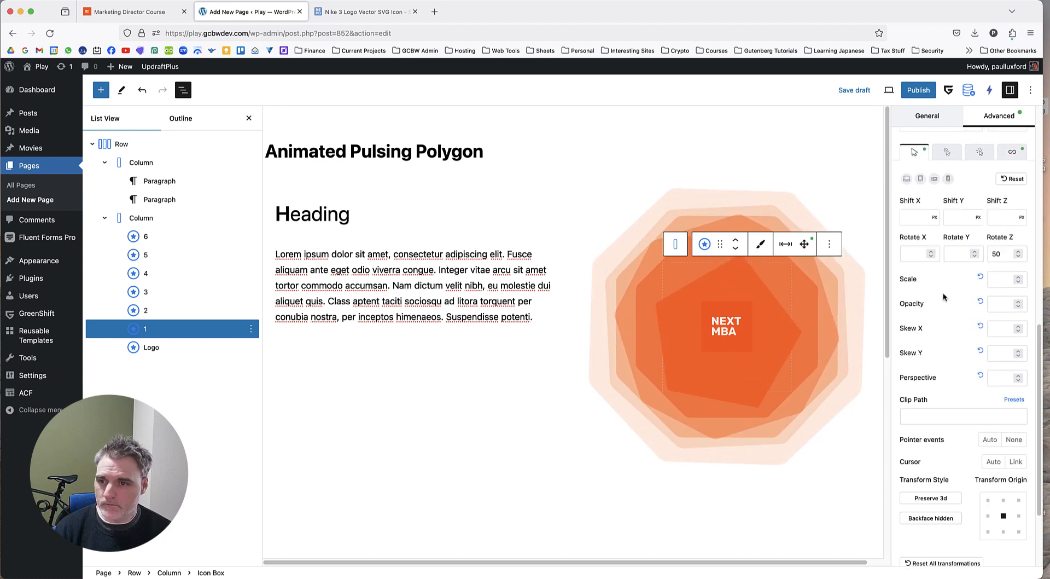
pyautogui.scroll(-1, 947, 300)
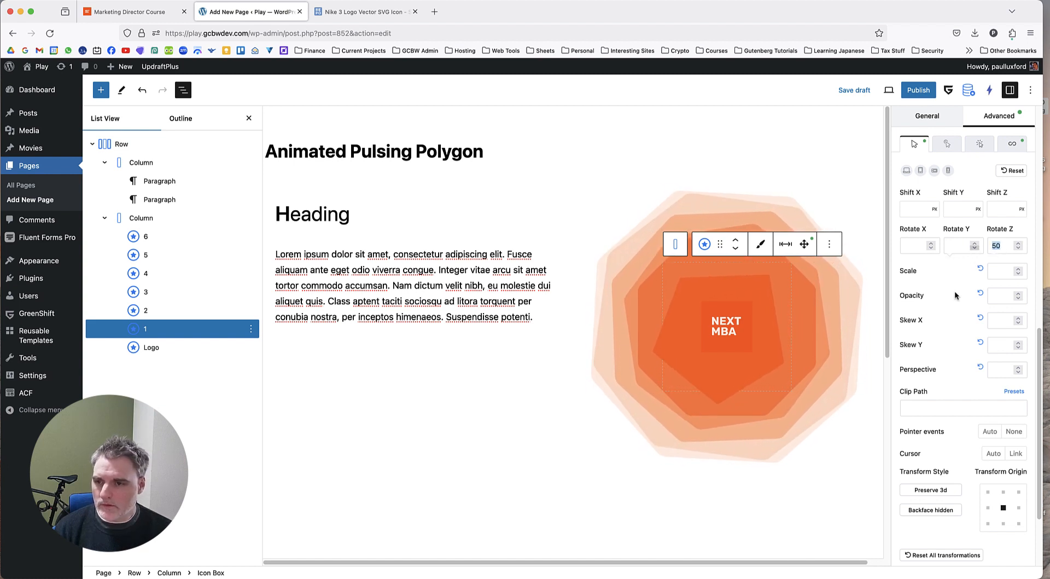
pyautogui.write('0')
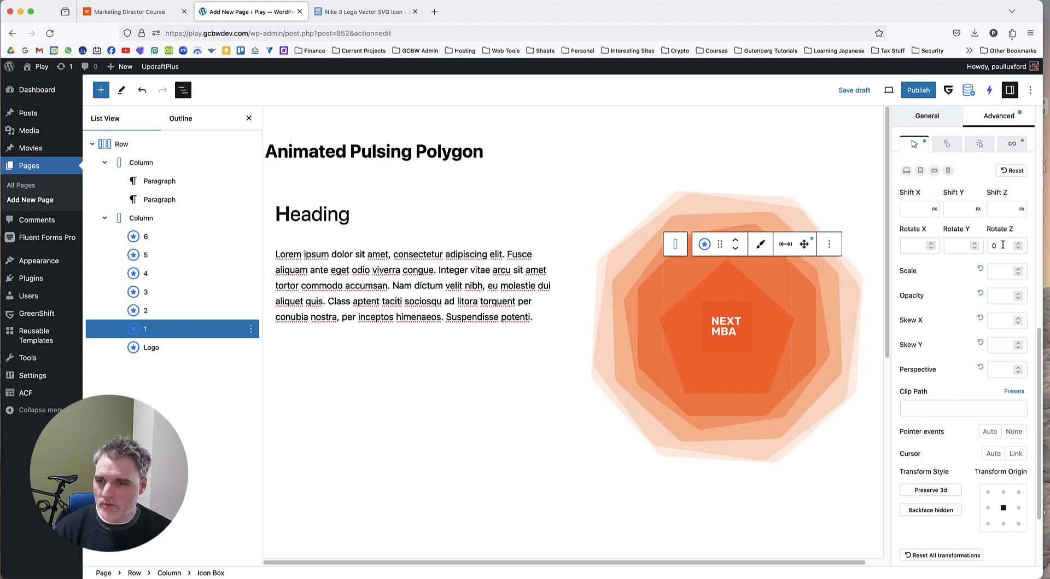
# Set the icon's Rotate value for Icon Box 1 to 50 in its general settings.
pyautogui.scroll(2, 963, 274)
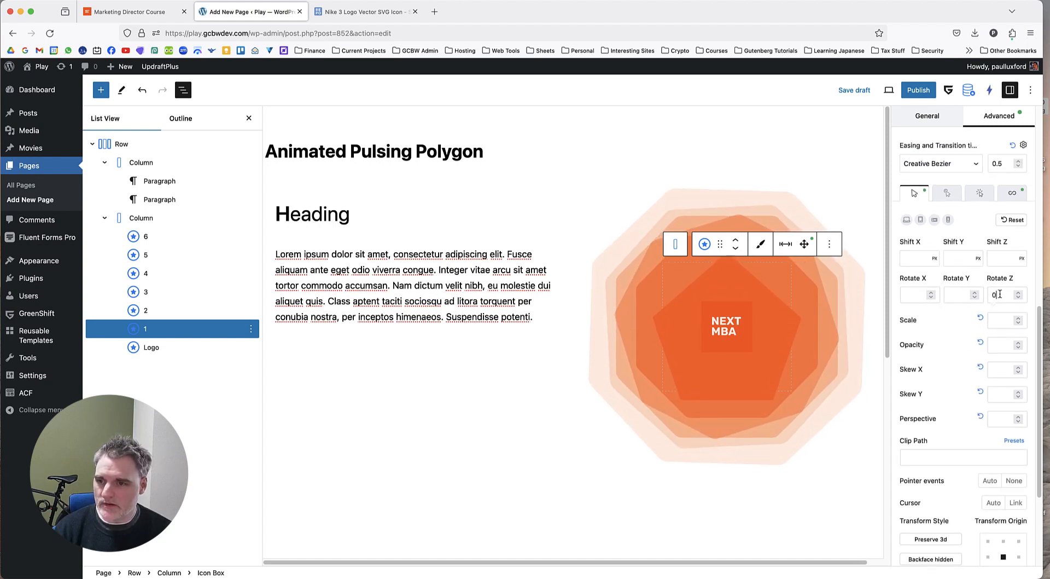
pyautogui.scroll(5, 930, 164)
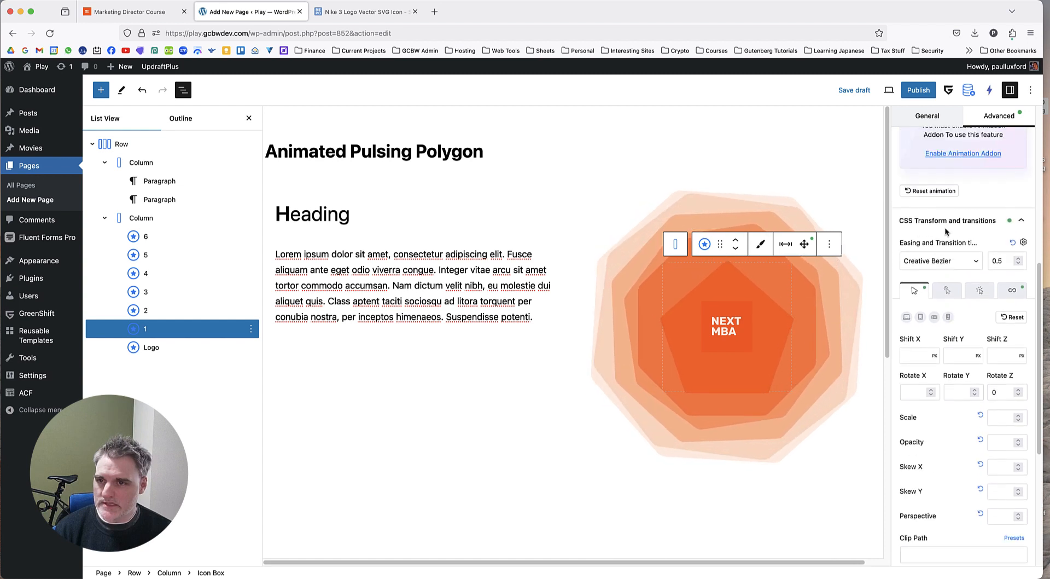
pyautogui.click(931, 117)
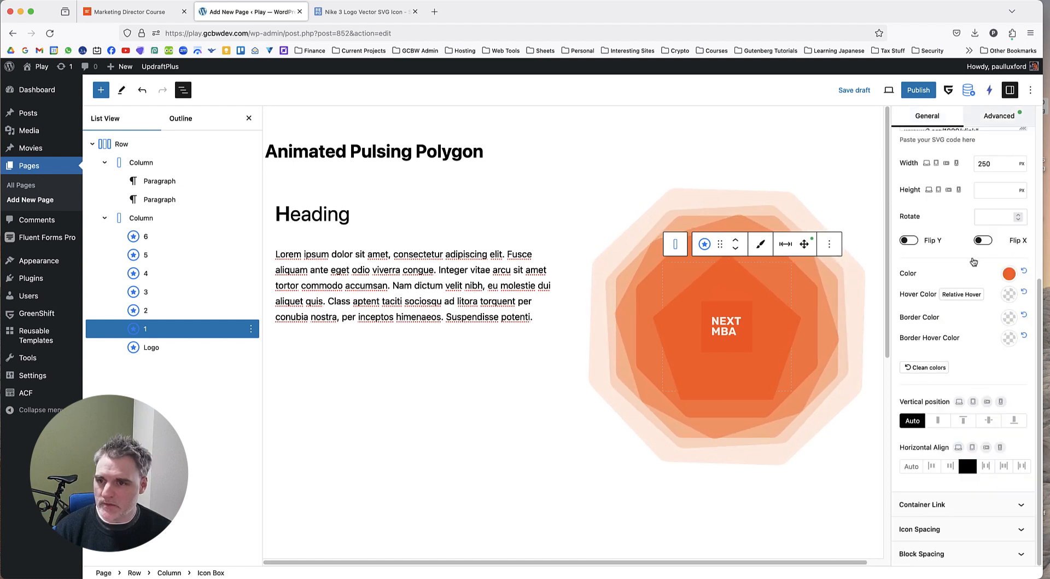
pyautogui.click(990, 217)
pyautogui.write('5')
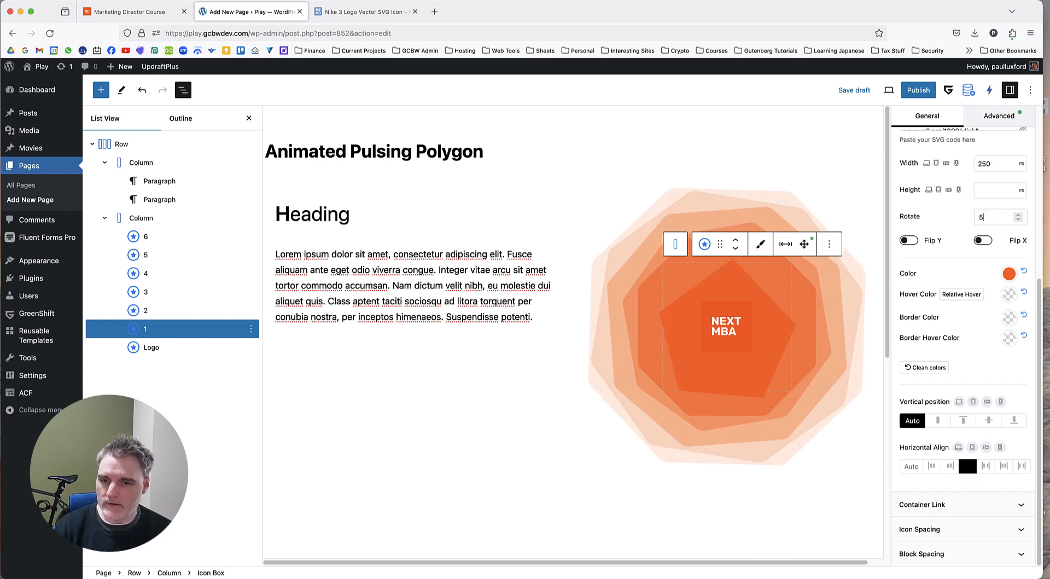
pyautogui.write('0')
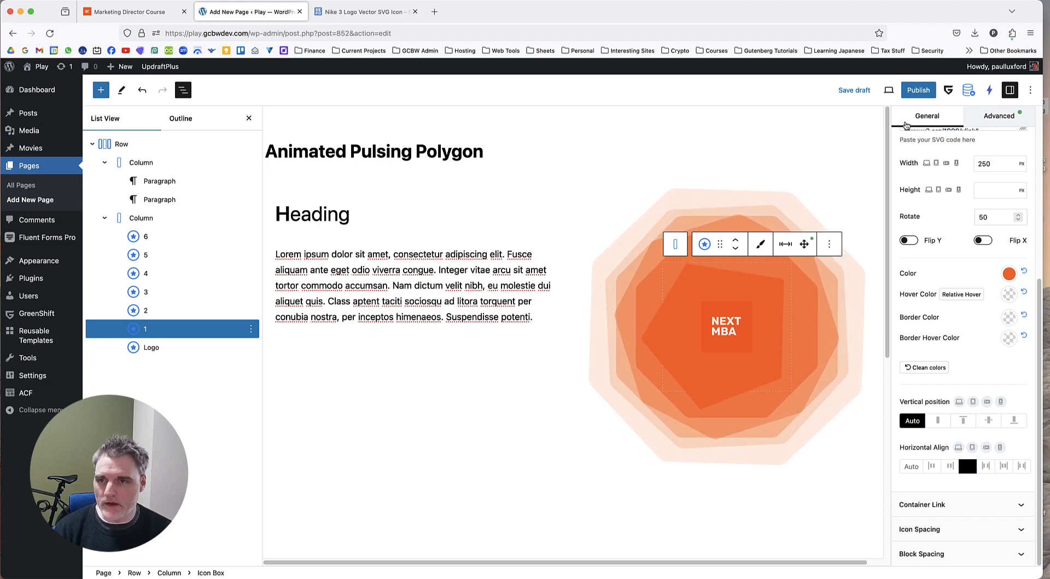
# Save the page draft and preview the polygon animation in a new tab.
pyautogui.click(862, 91)
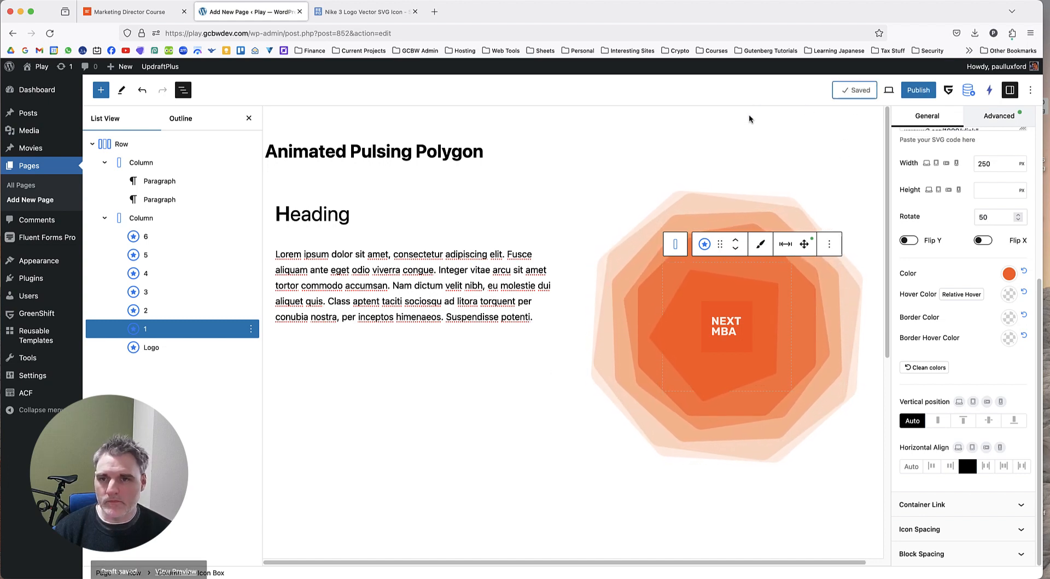
pyautogui.click(889, 90)
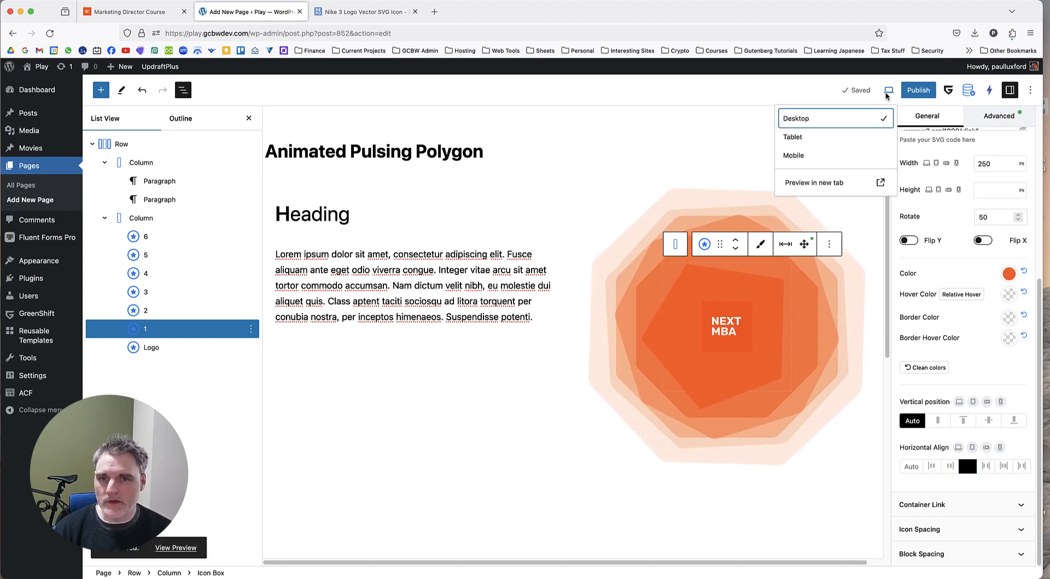
pyautogui.click(819, 178)
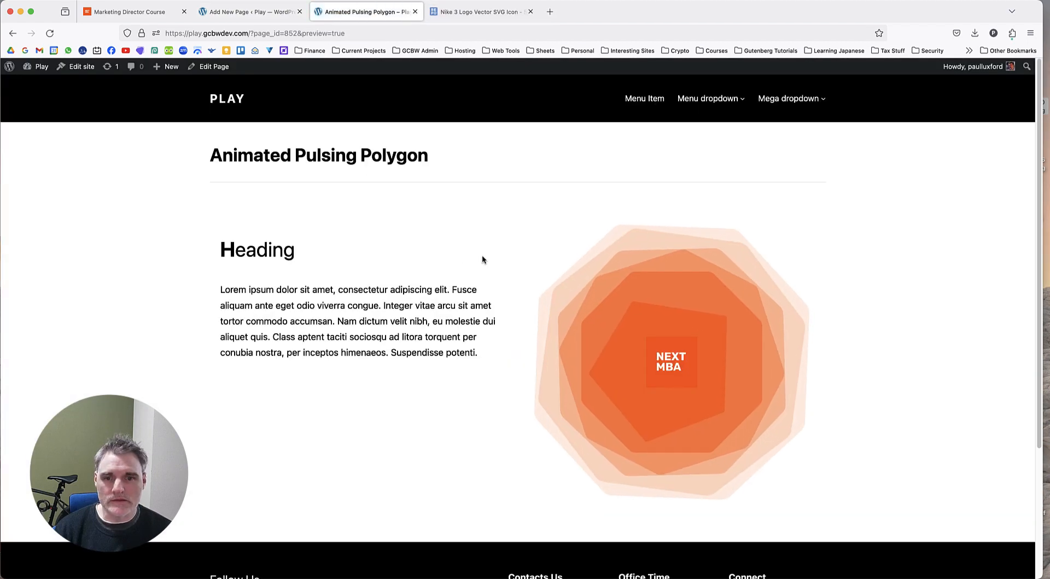
pyautogui.scroll(-2, 481, 253)
pyautogui.scroll(1, 481, 249)
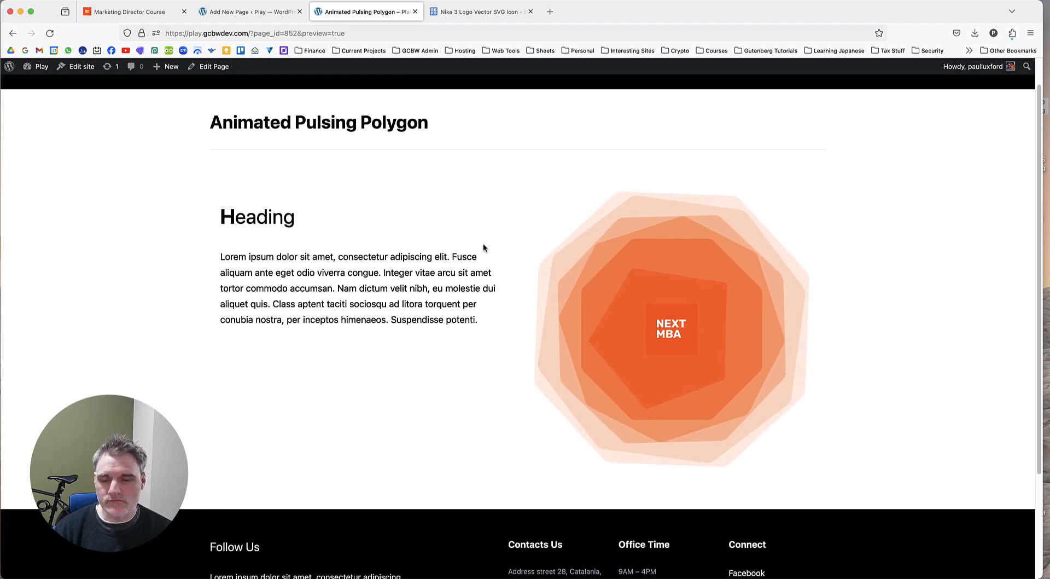
# Compare the page preview with the reference animation on the Marketing Director Course page and return to the page editor.
pyautogui.click(137, 12)
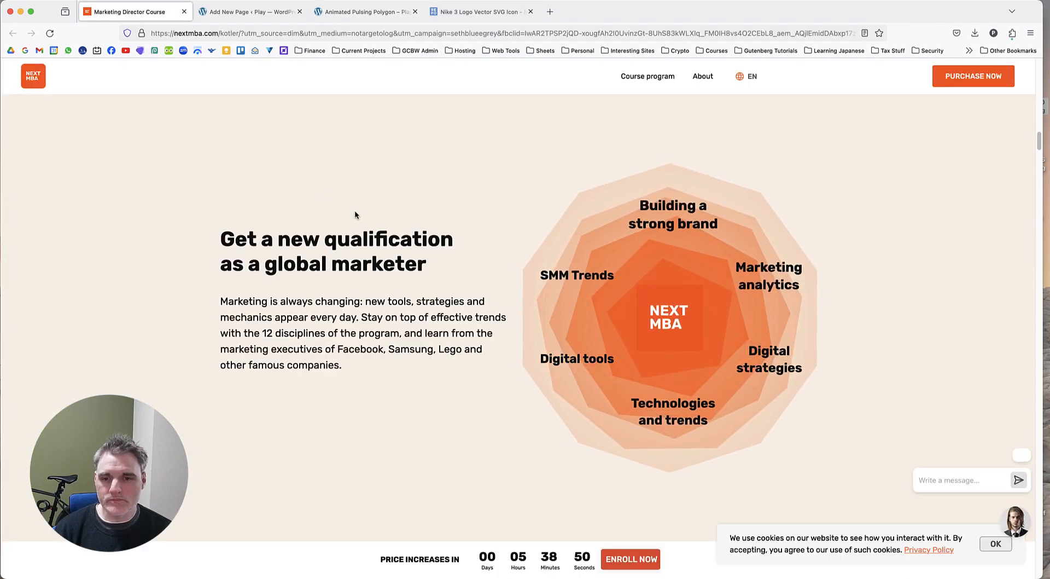
pyautogui.click(365, 12)
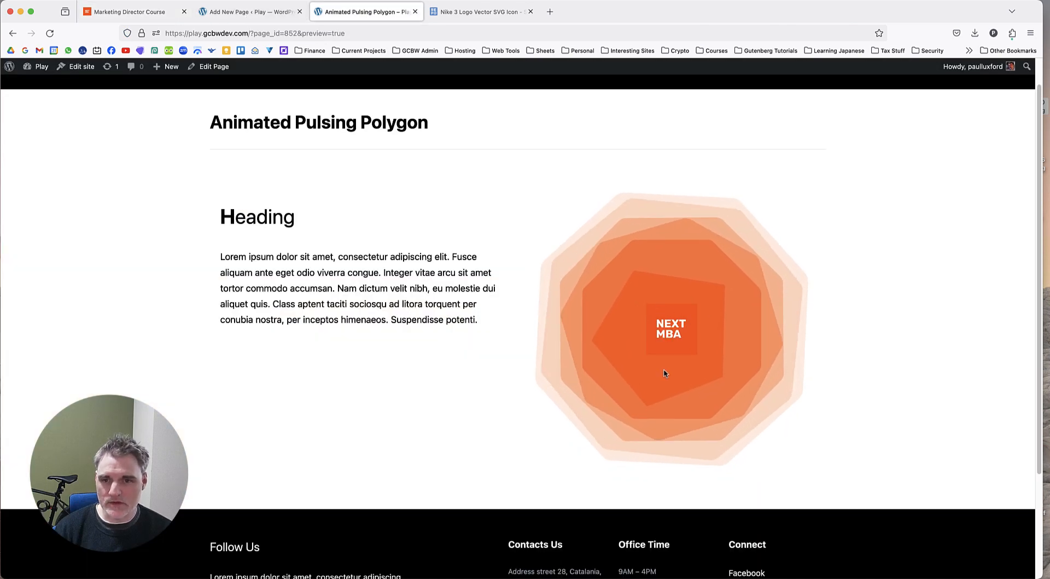
pyautogui.click(145, 12)
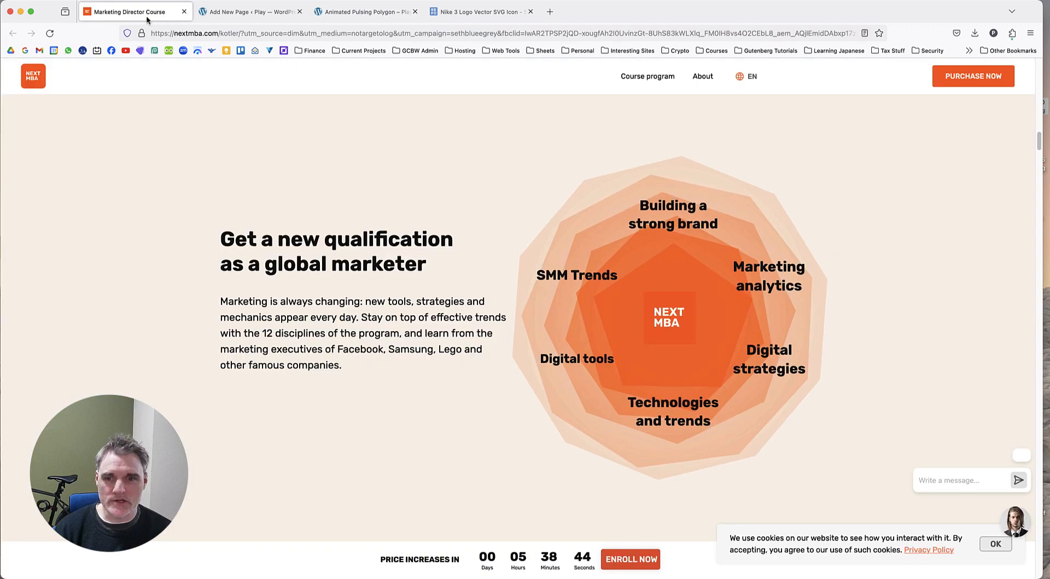
pyautogui.click(262, 17)
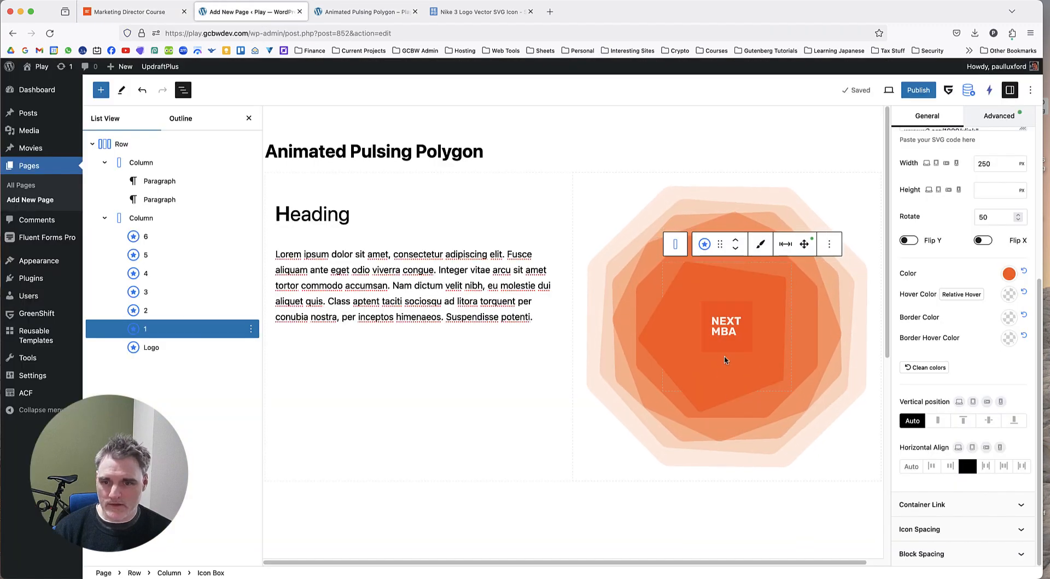
# Give the Logo icon box an infinite CSS transform animation with Scale 1.2 and Reverse mode enabled.
pyautogui.click(183, 236)
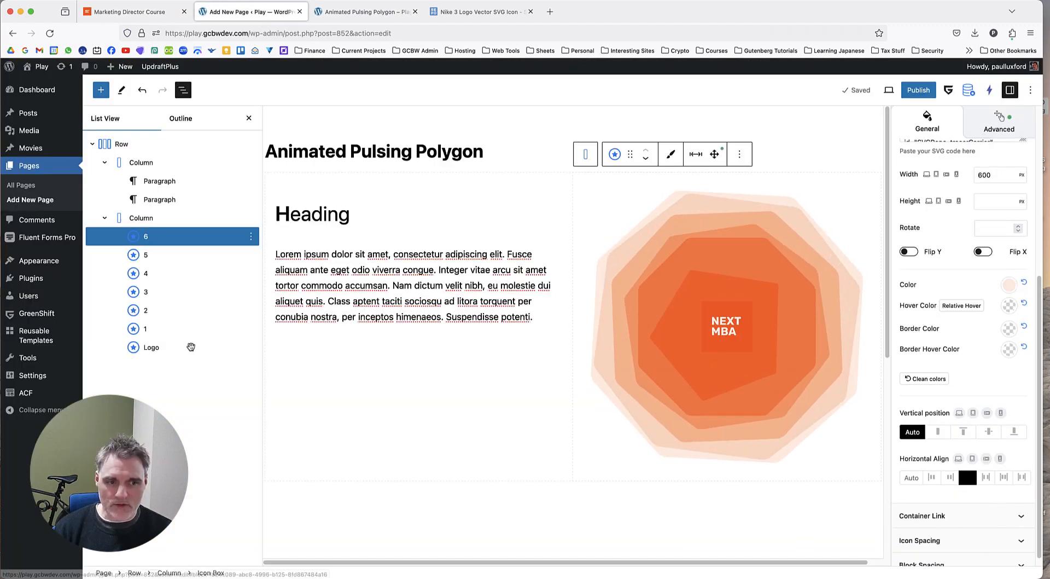
pyautogui.click(176, 346)
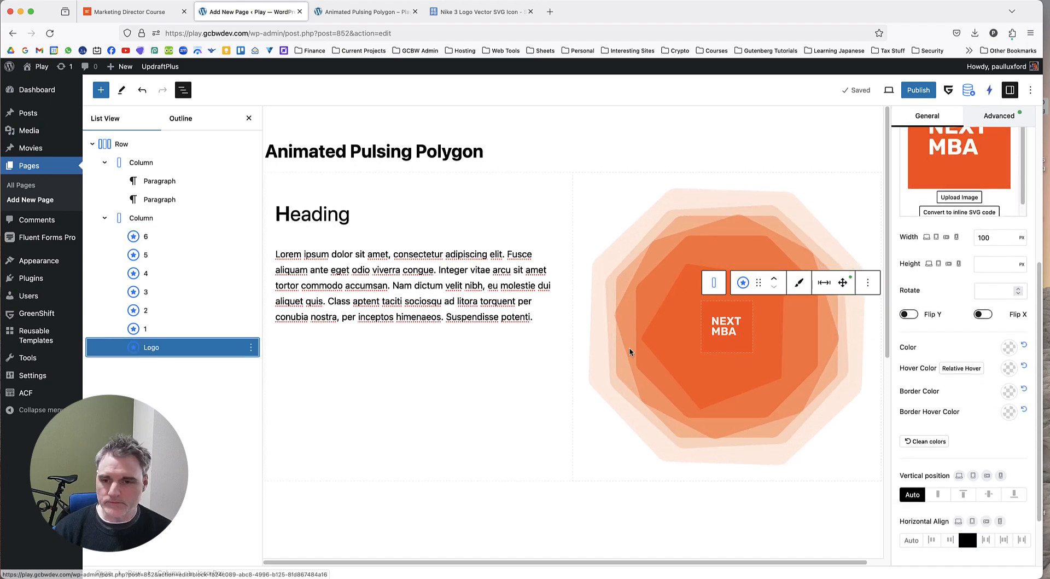
pyautogui.click(999, 115)
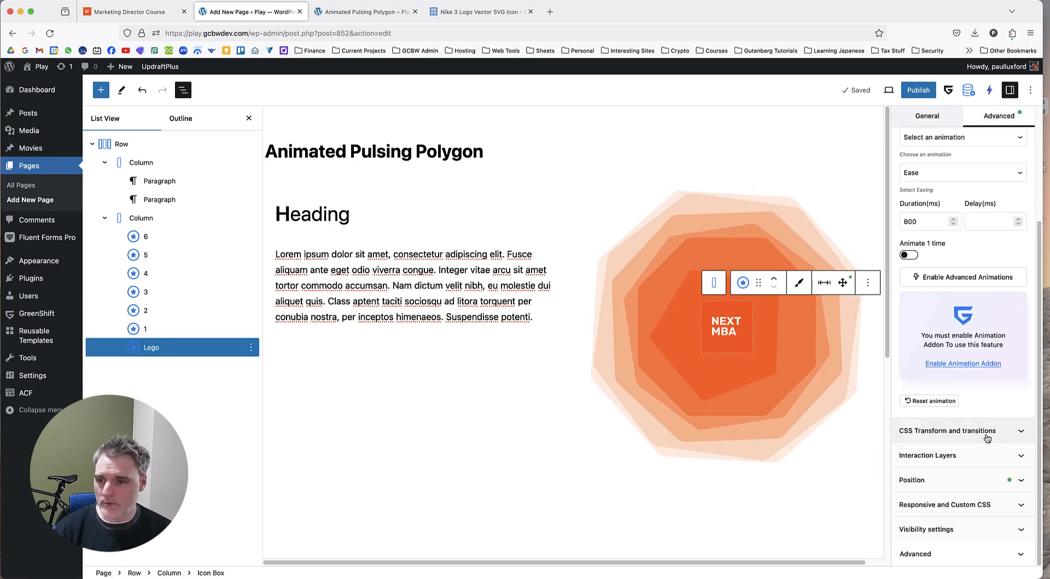
pyautogui.click(996, 430)
pyautogui.scroll(-3, 1010, 386)
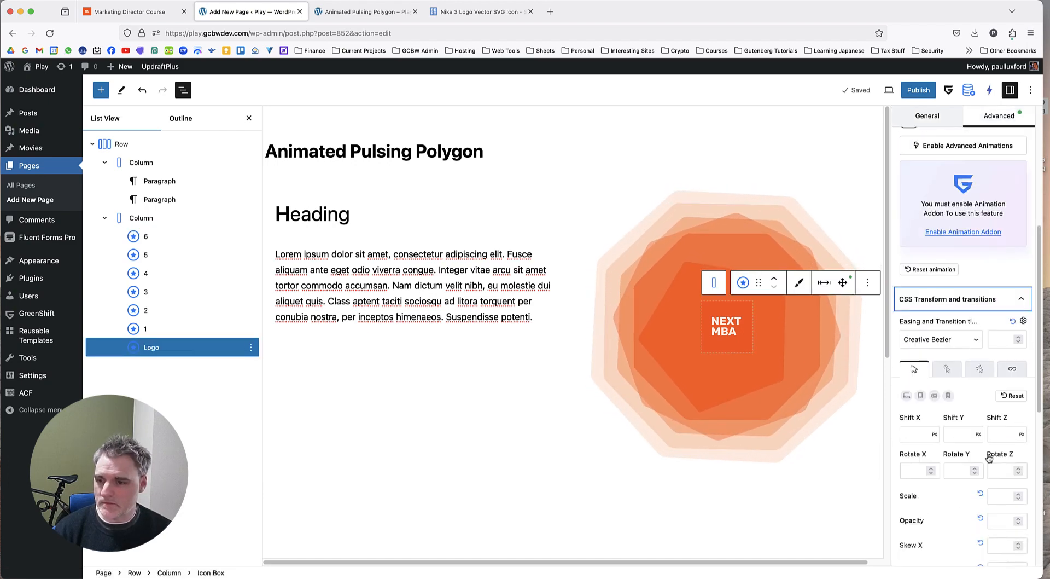
pyautogui.click(1011, 368)
pyautogui.scroll(-2, 1013, 394)
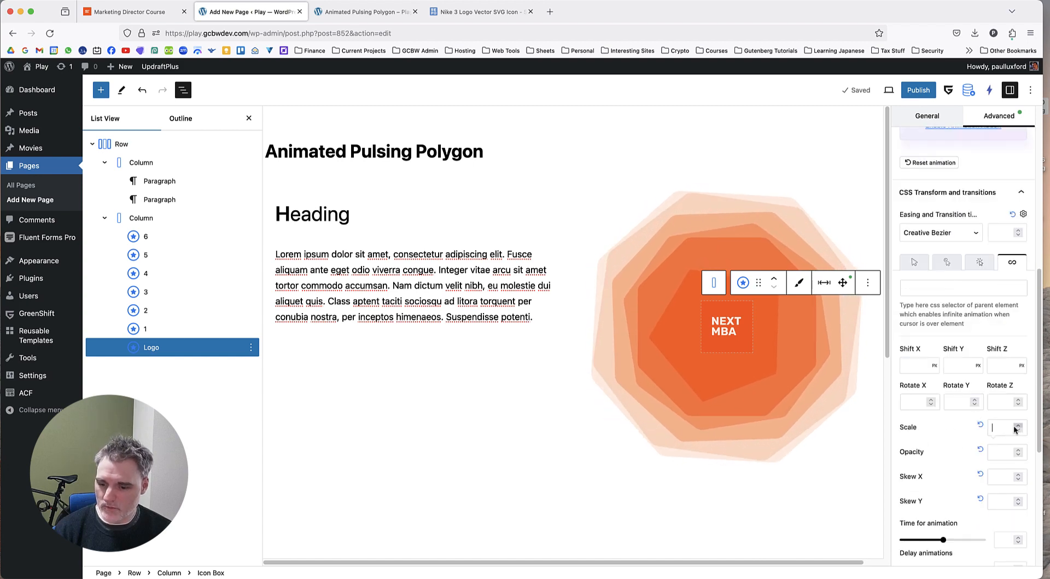
pyautogui.click(993, 429)
pyautogui.write('1.2')
pyautogui.scroll(-4, 938, 428)
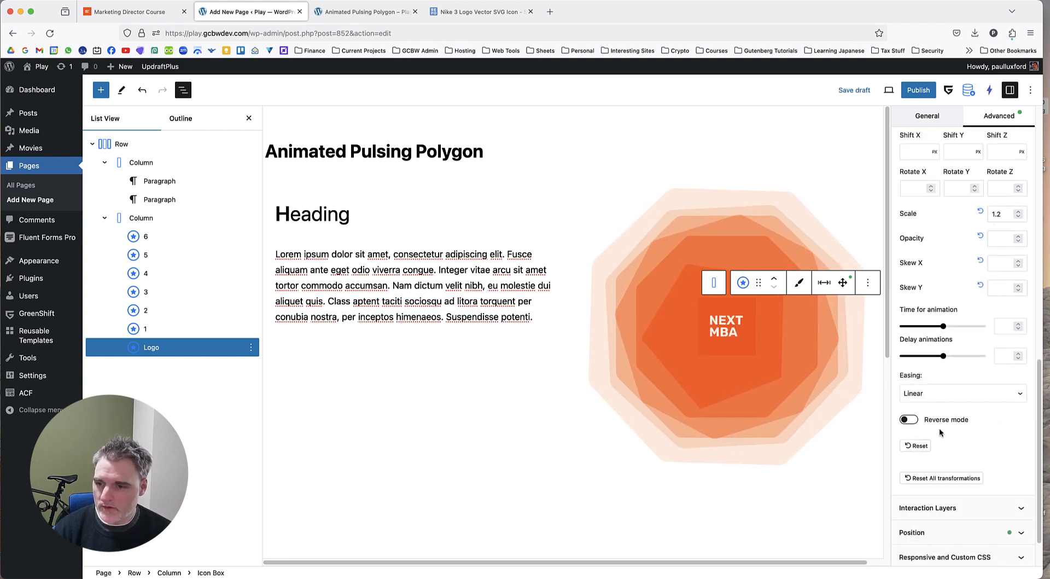
pyautogui.click(909, 419)
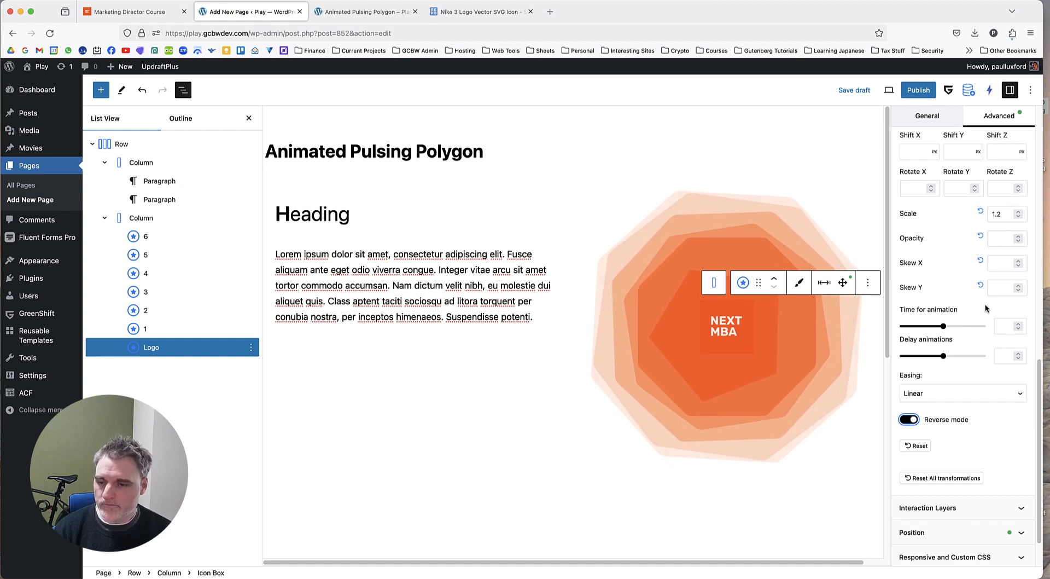
# Check the logo's motion against the Marketing Director Course page and the page preview, ending back in the page editor.
pyautogui.scroll(1, 981, 309)
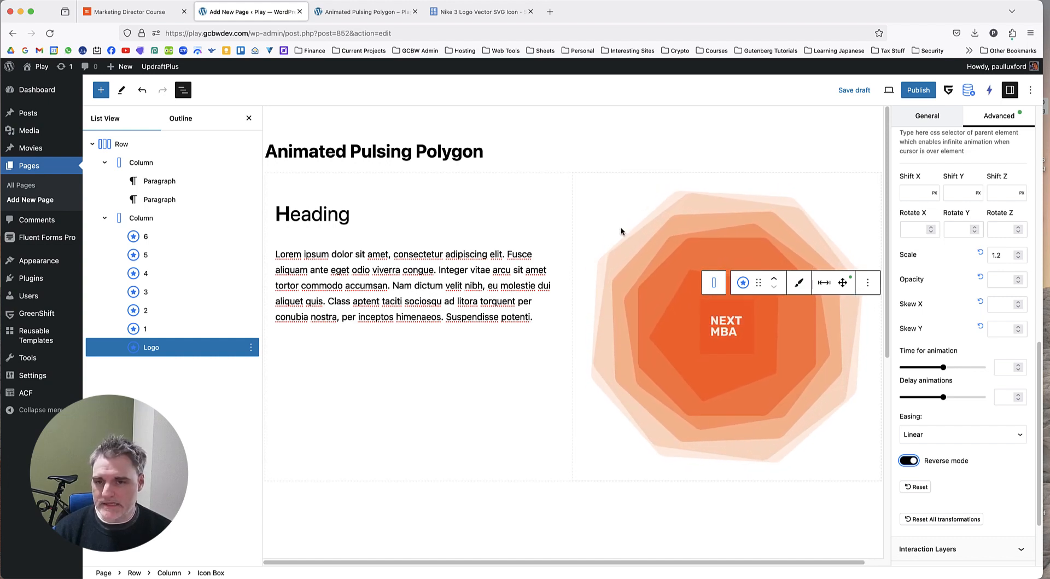
pyautogui.scroll(1, 953, 279)
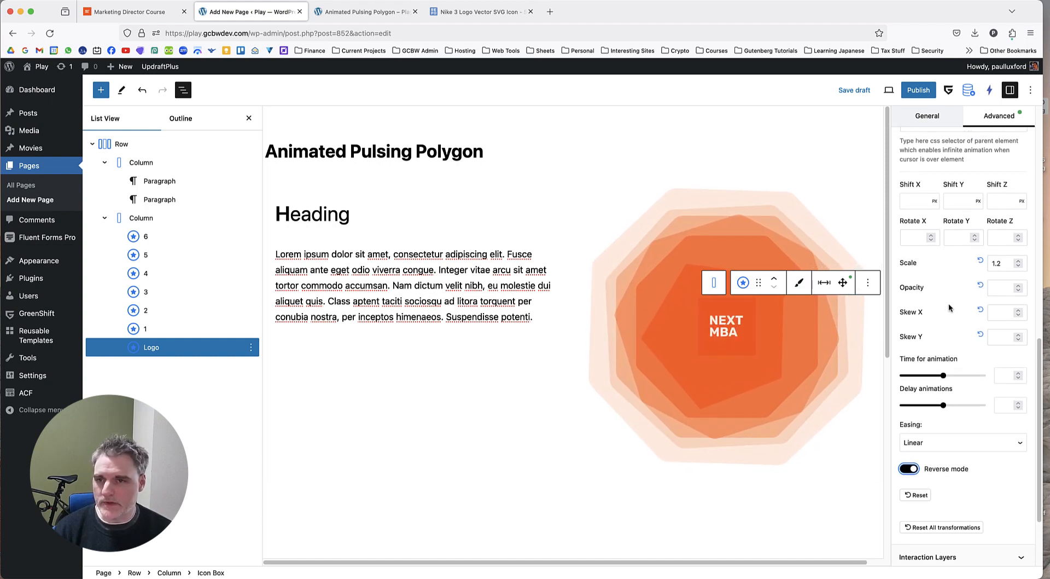
pyautogui.click(131, 14)
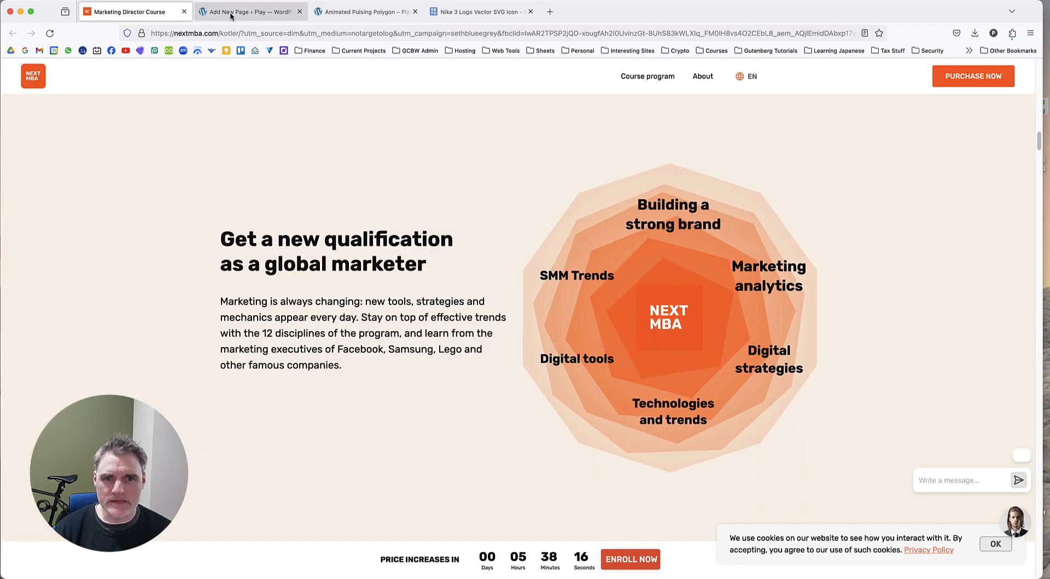
pyautogui.click(231, 14)
pyautogui.click(456, 12)
pyautogui.click(359, 12)
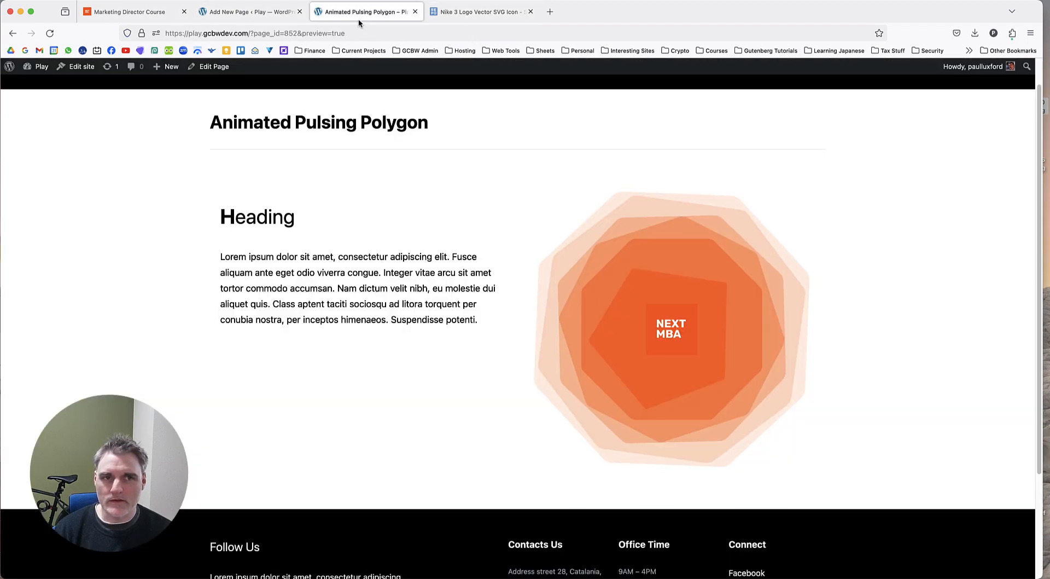
pyautogui.click(246, 12)
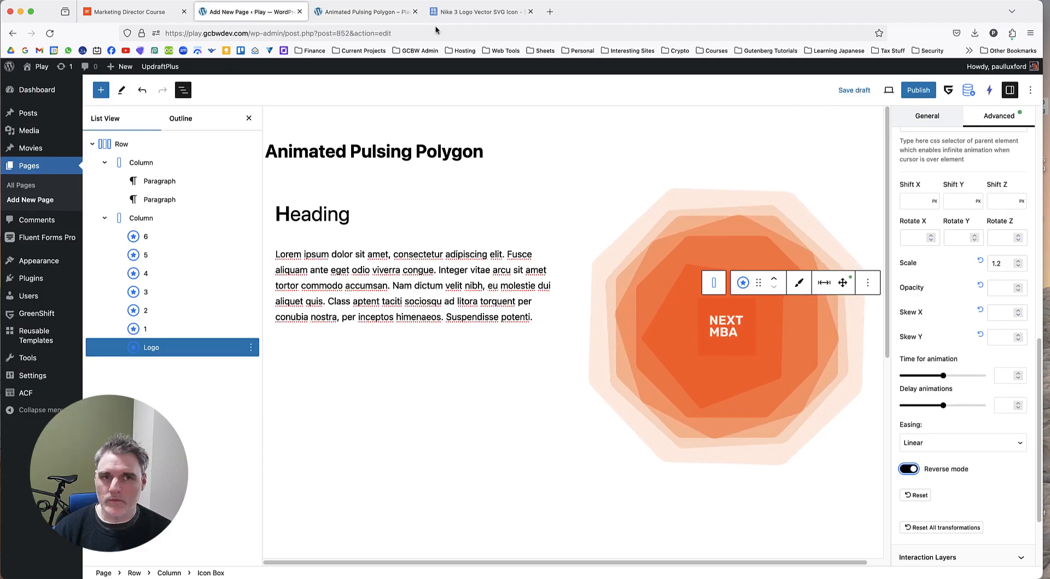
# Save the draft with the logo animation and reload the page preview.
pyautogui.click(359, 12)
pyautogui.press('super+r')
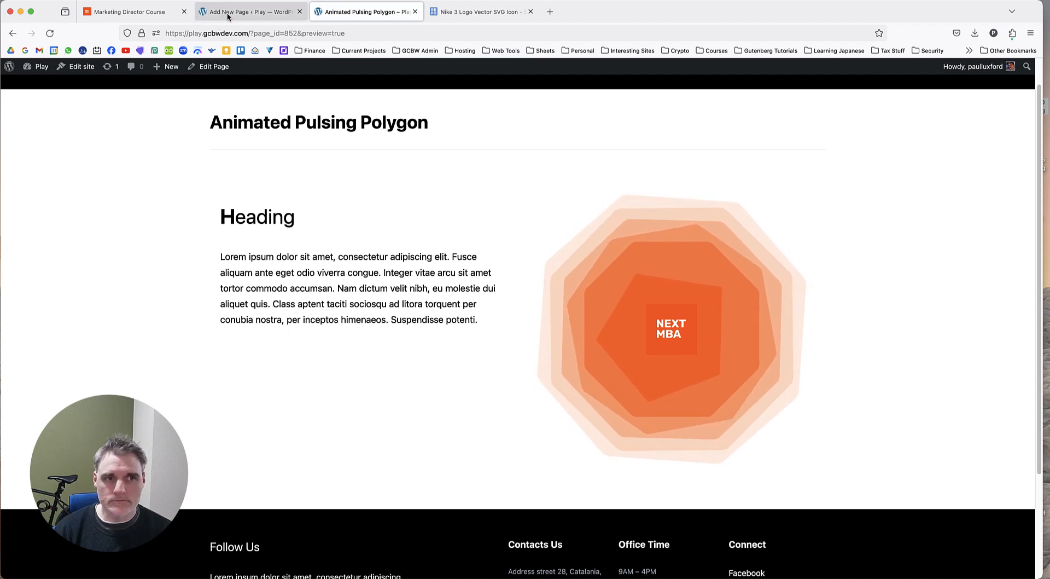
pyautogui.click(287, 12)
pyautogui.click(854, 90)
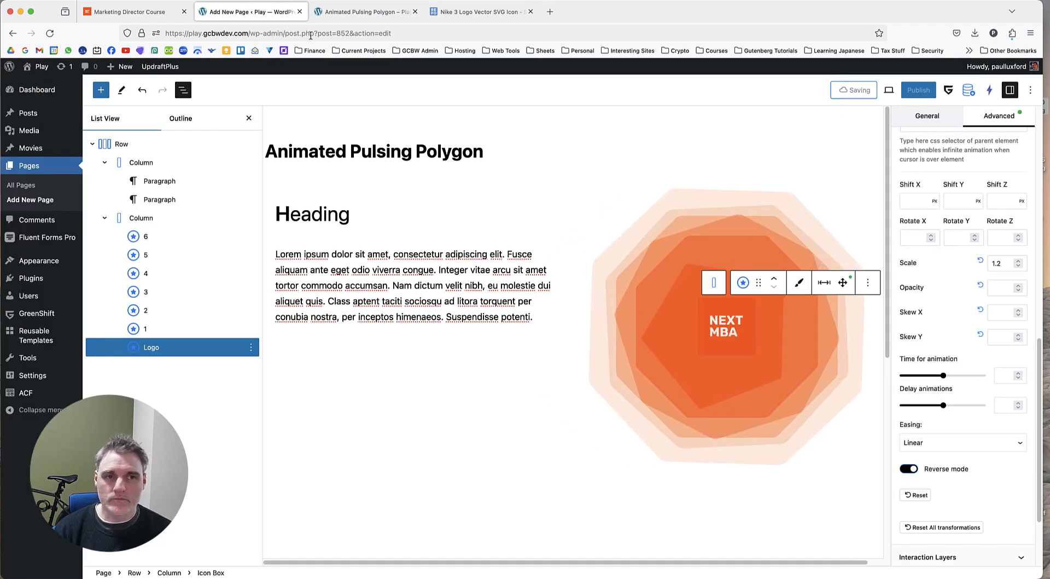
pyautogui.click(358, 12)
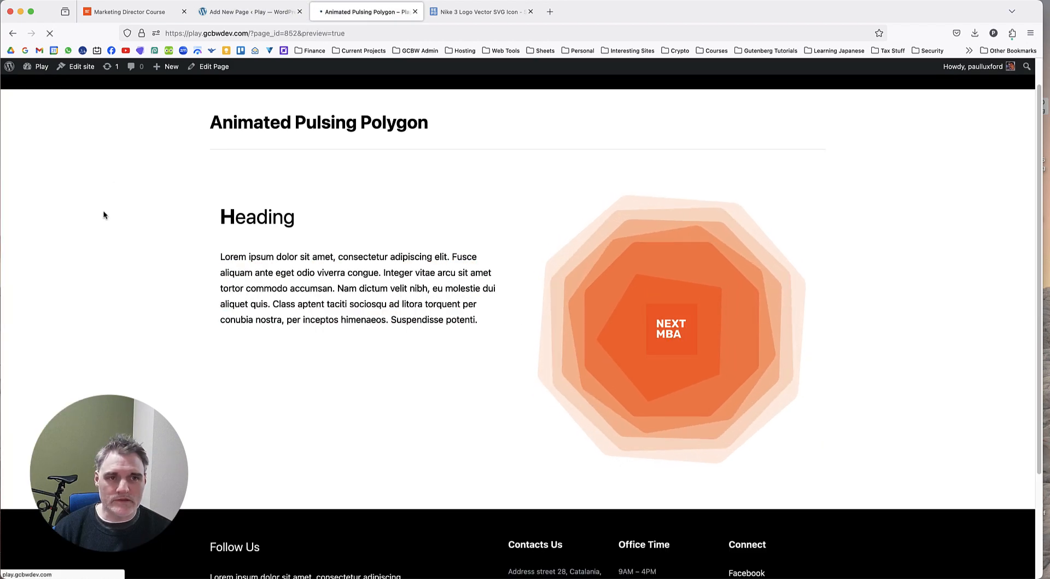
pyautogui.press('super+r')
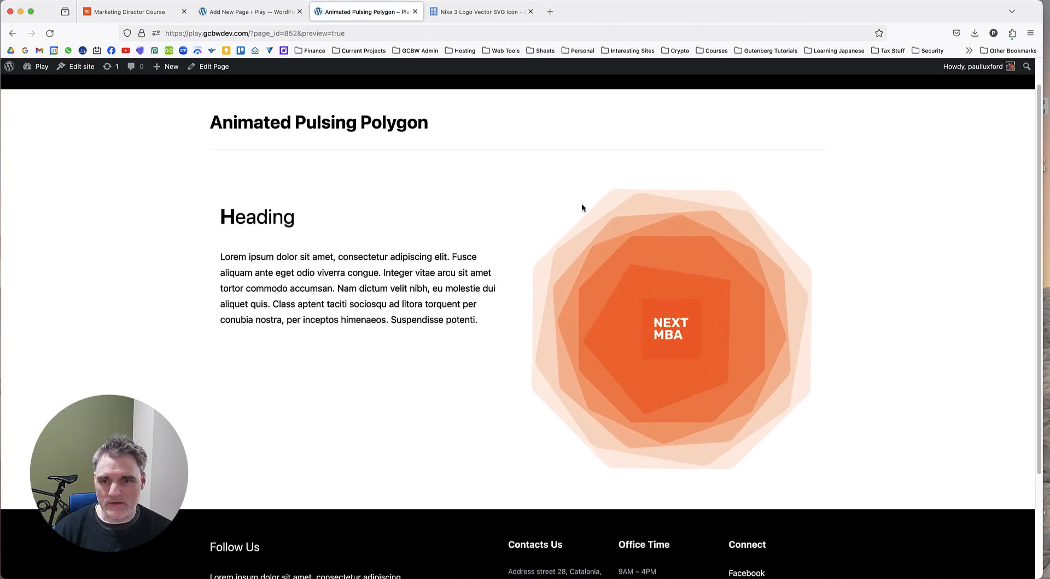
# Return to the page editor and try a right offset of 50 px for polygon 6's position.
pyautogui.click(253, 18)
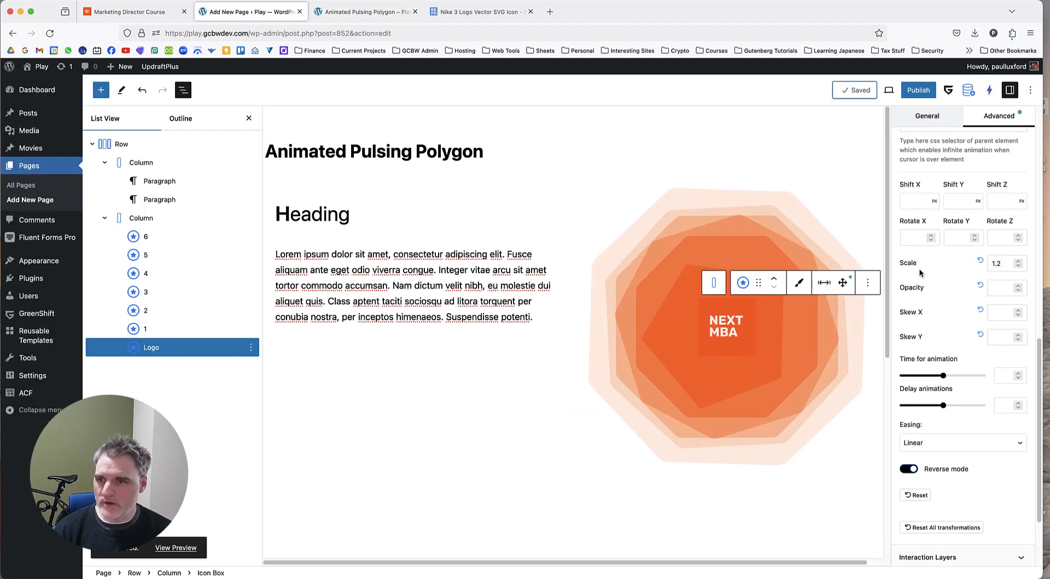
pyautogui.click(847, 325)
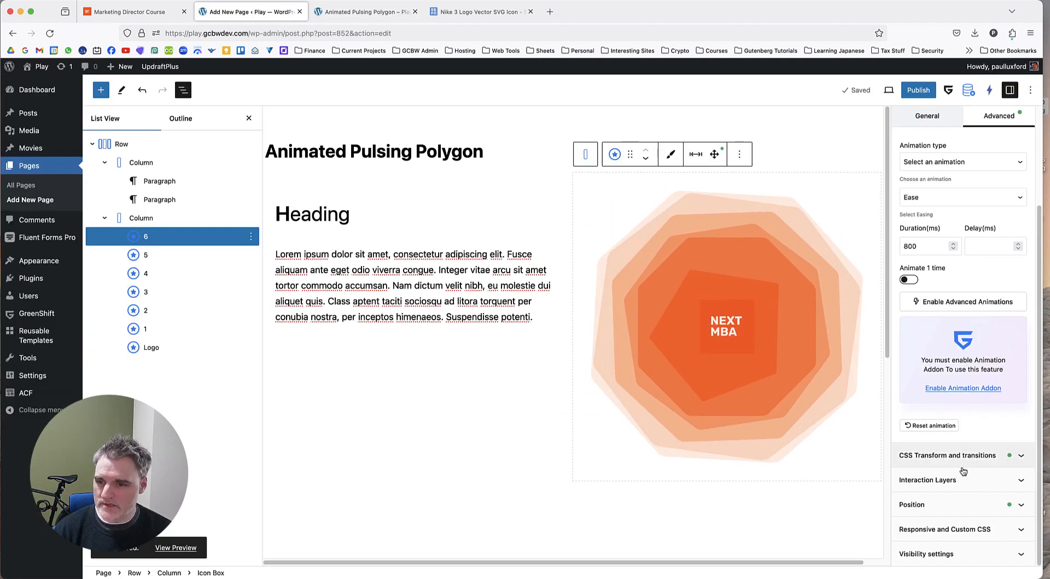
pyautogui.click(965, 504)
pyautogui.scroll(-5, 965, 493)
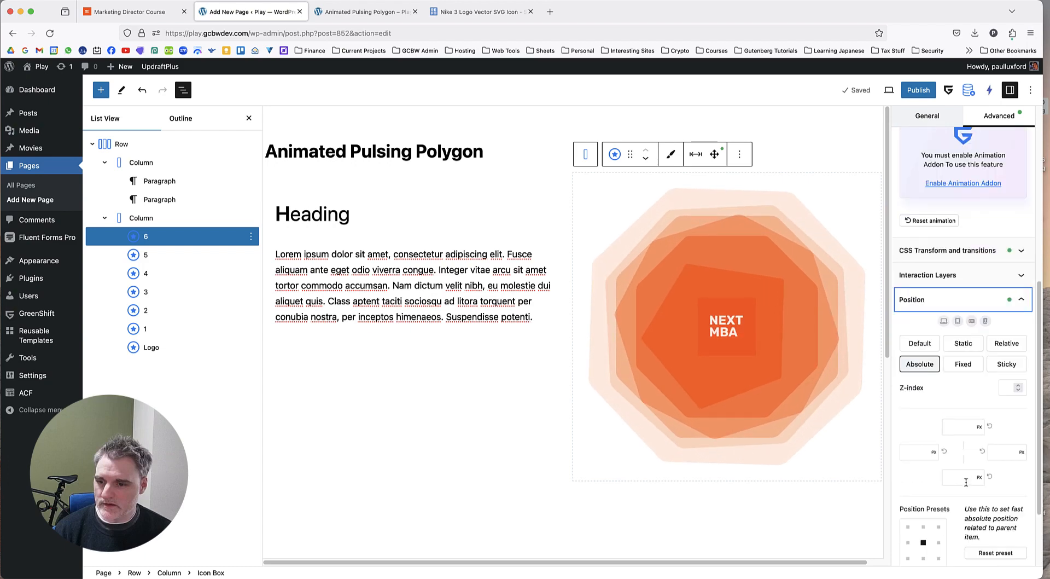
pyautogui.scroll(-2, 964, 481)
pyautogui.click(1005, 394)
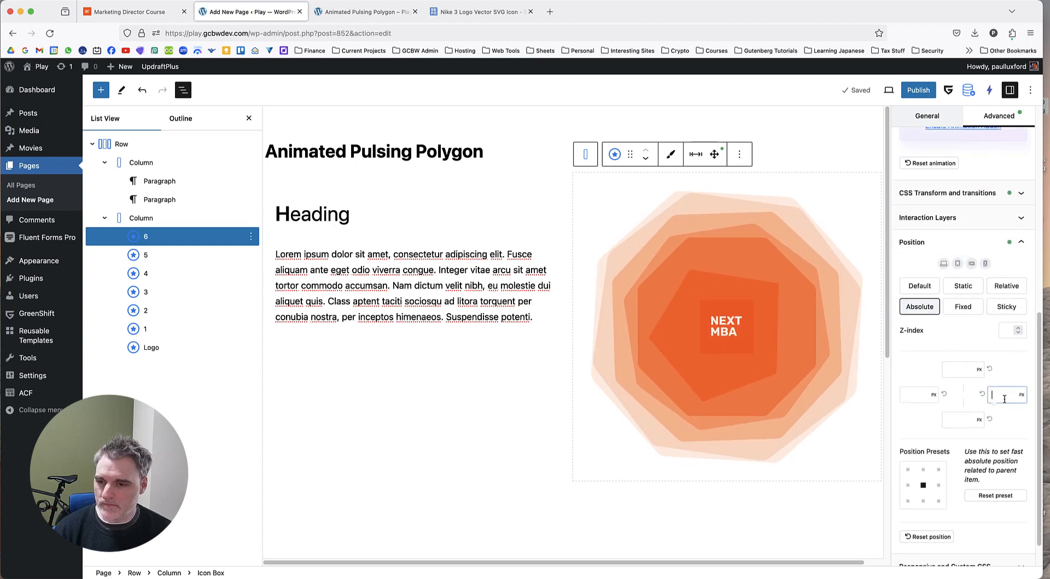
pyautogui.write('50')
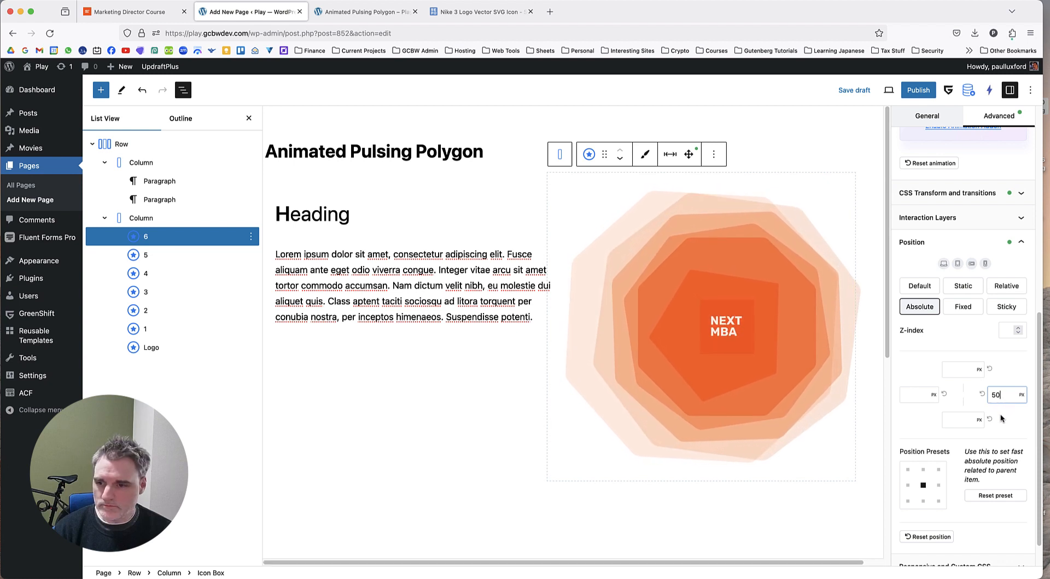
# Reset polygon 6's position settings, keeping its positioning Absolute.
pyautogui.scroll(-1, 984, 437)
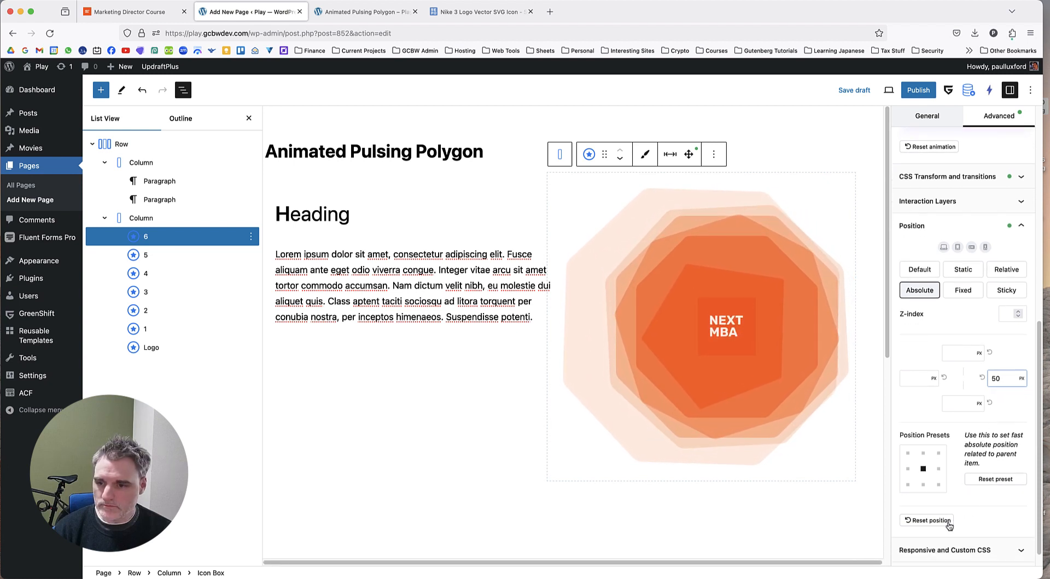
pyautogui.click(929, 520)
pyautogui.click(925, 292)
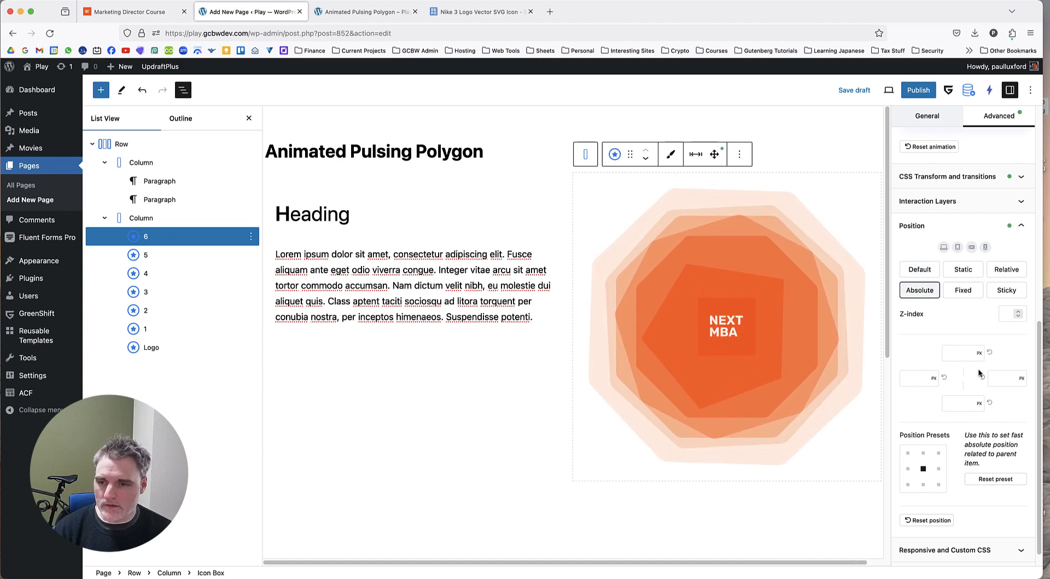
# Try position offsets of 50% from the right and 45% from the left on the Logo icon box.
pyautogui.click(160, 349)
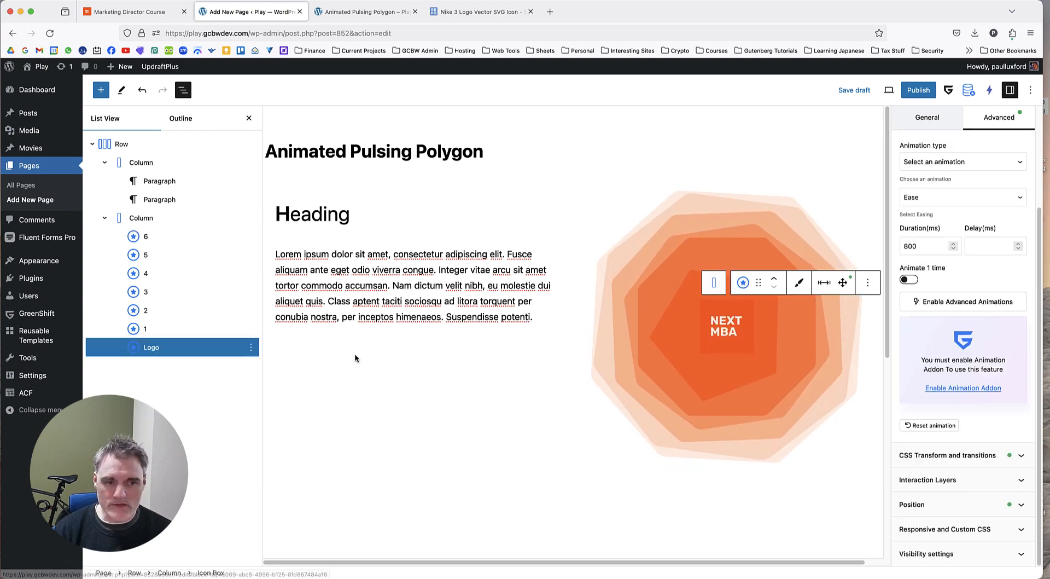
pyautogui.click(966, 504)
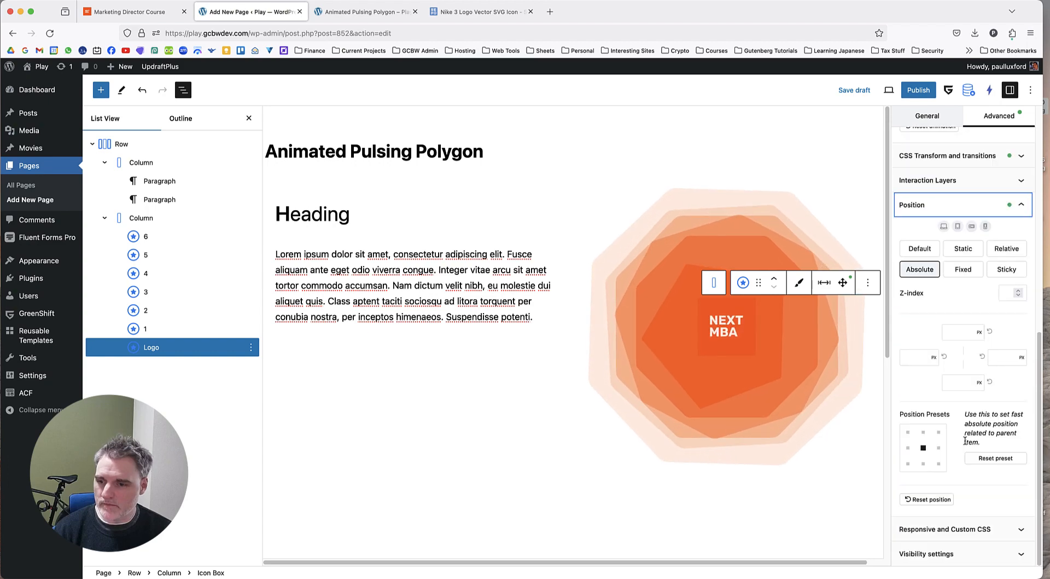
pyautogui.click(1022, 358)
pyautogui.click(1024, 364)
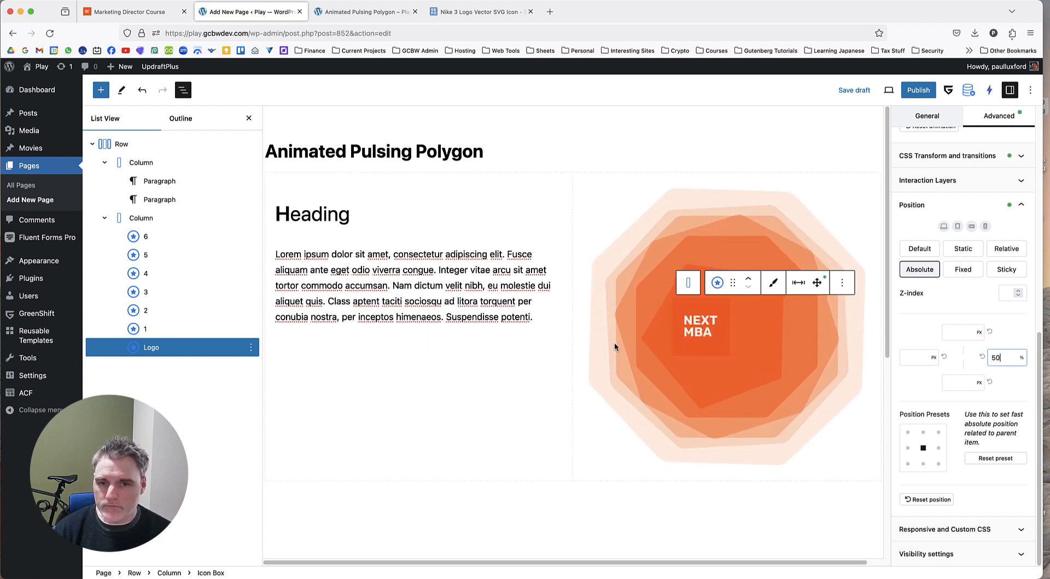
pyautogui.click(913, 358)
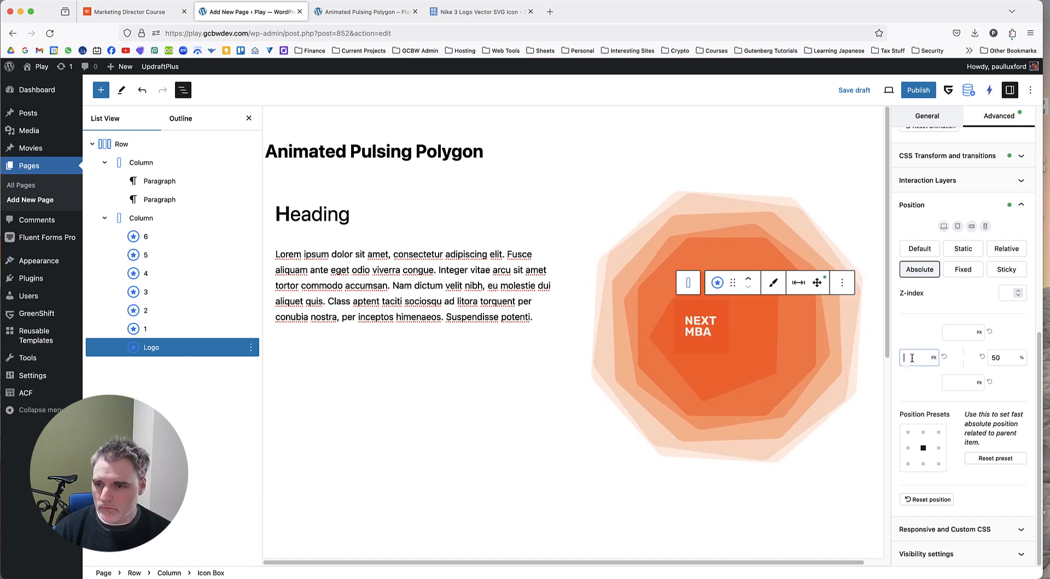
pyautogui.click(933, 361)
pyautogui.click(915, 358)
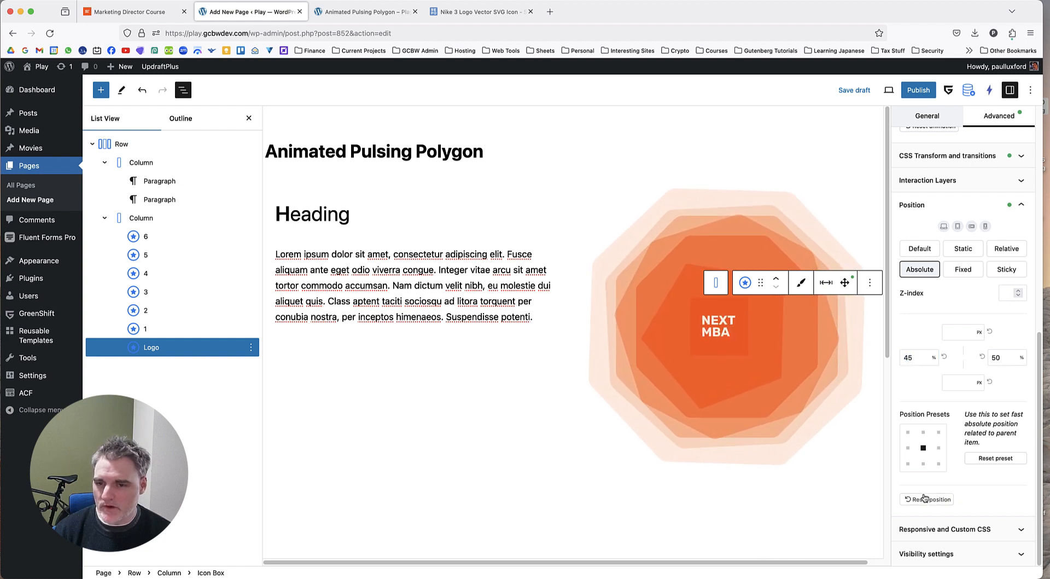
# Reset the Logo's position offsets, keeping its positioning Absolute.
pyautogui.click(924, 499)
pyautogui.click(924, 270)
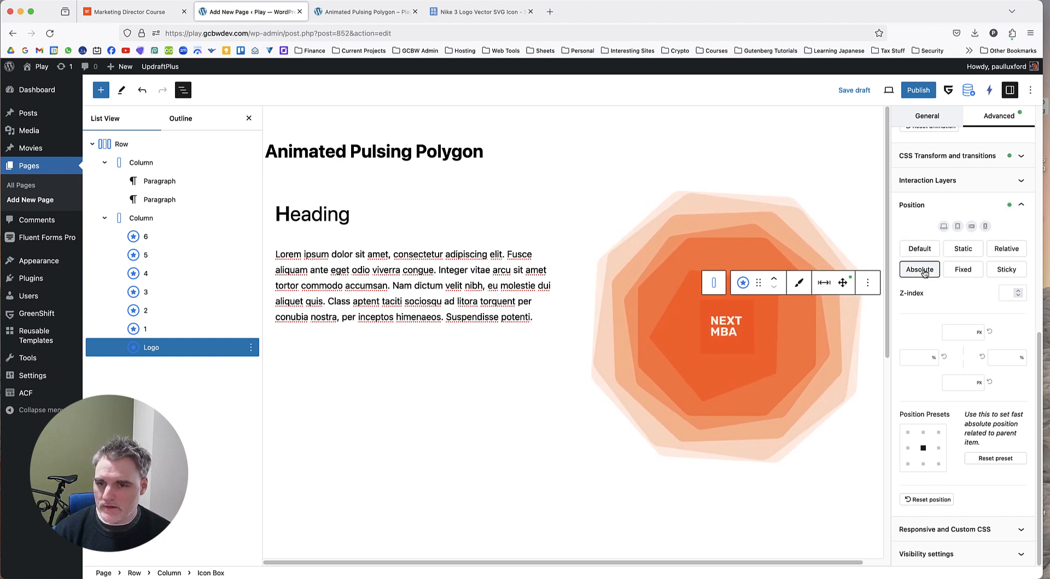
pyautogui.click(713, 327)
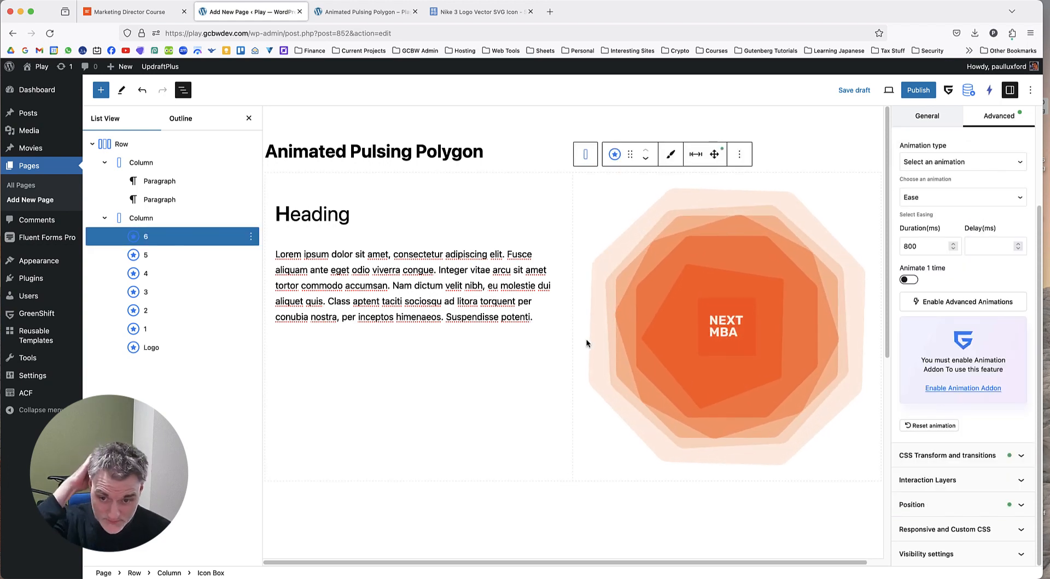
# Copy "Building a strong brand" from the Marketing Director Course page and add it as a Text Advanced block below the Logo.
pyautogui.click(464, 10)
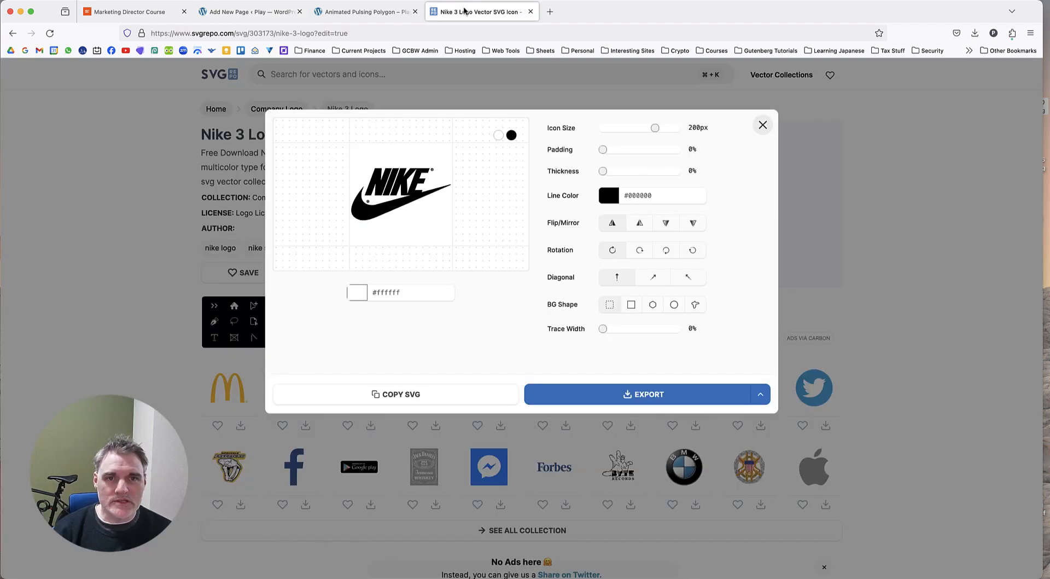
pyautogui.click(353, 13)
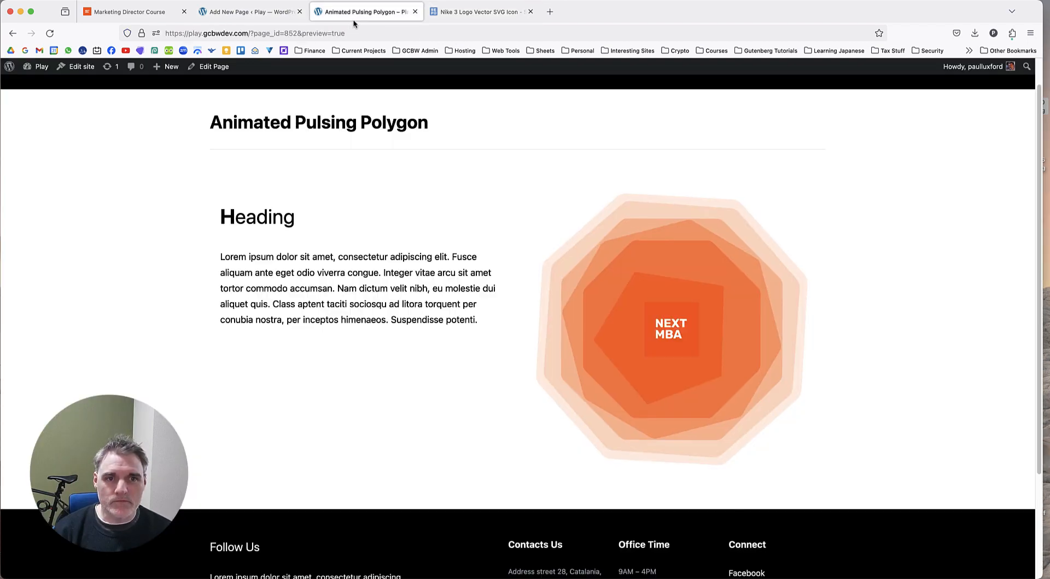
pyautogui.click(117, 18)
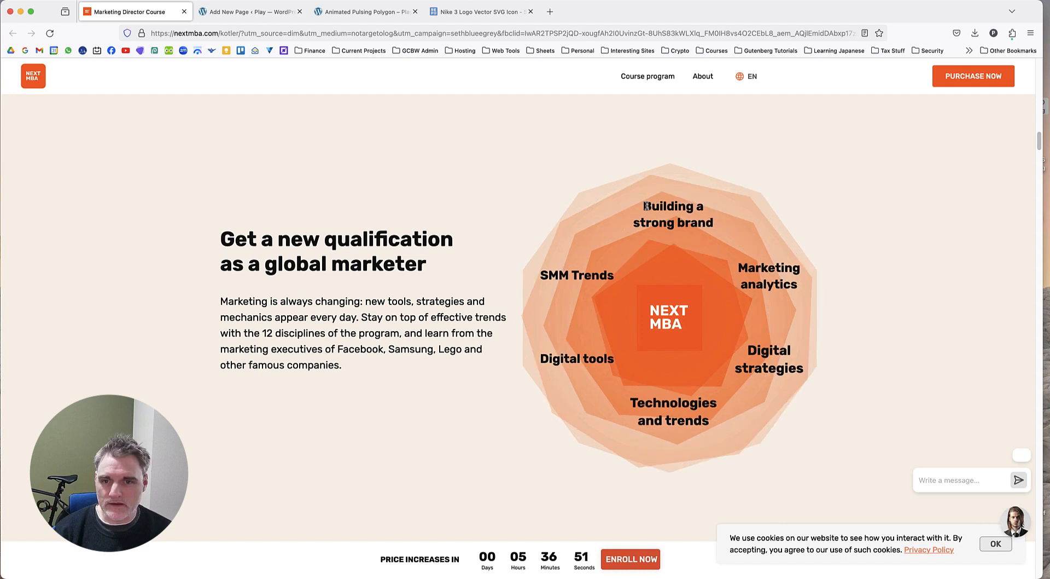
pyautogui.moveTo(647, 206); pyautogui.dragTo(719, 222)
pyautogui.press('super+c')
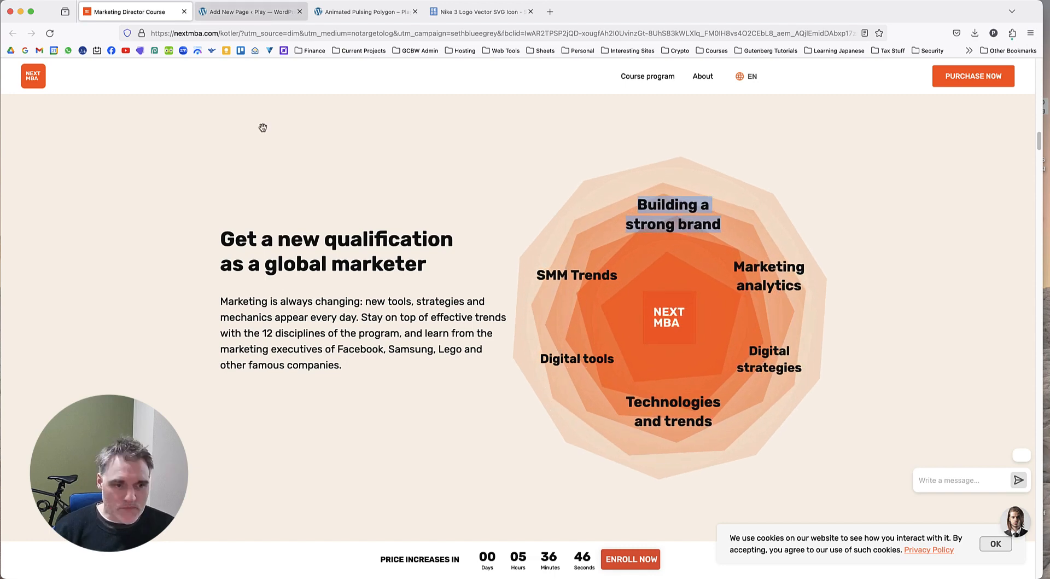
pyautogui.hotkey('ctrl', 'Tab')
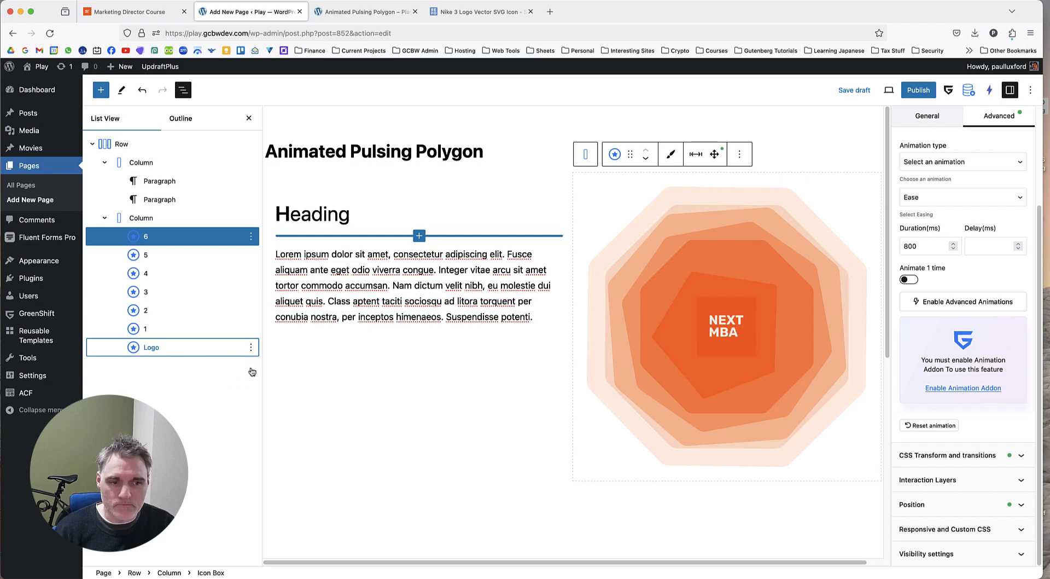
pyautogui.press('super+v')
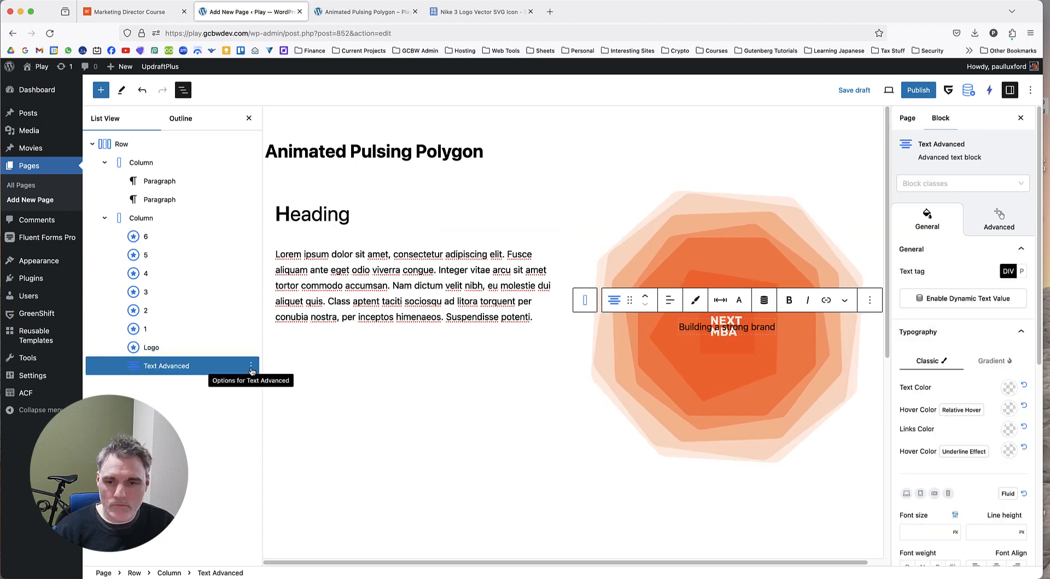
# Close the Nike logo page and fill a duplicate of the text block with "SMM Trends" copied from the Marketing Director Course page.
pyautogui.click(480, 12)
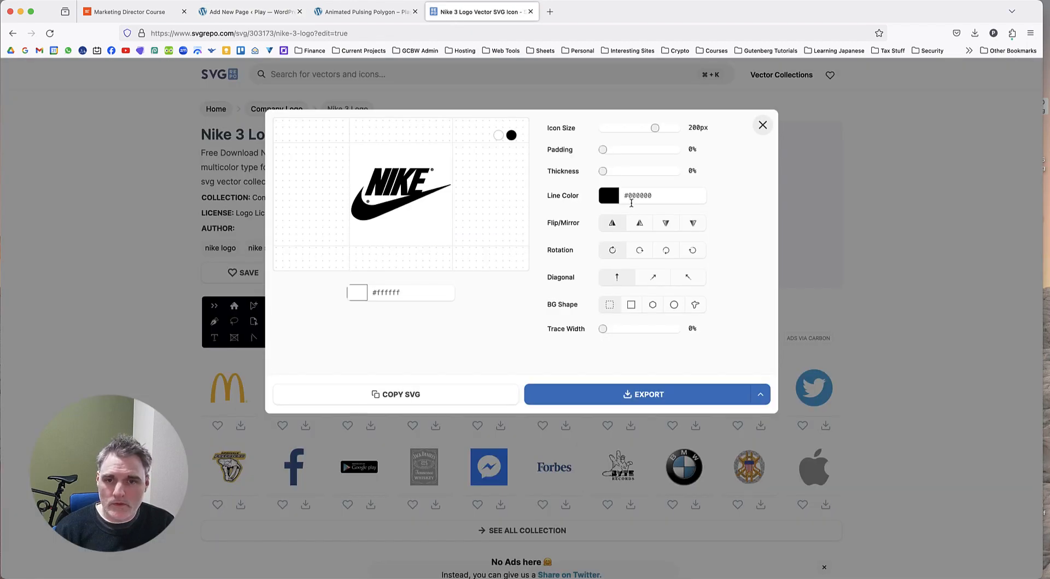
pyautogui.click(530, 12)
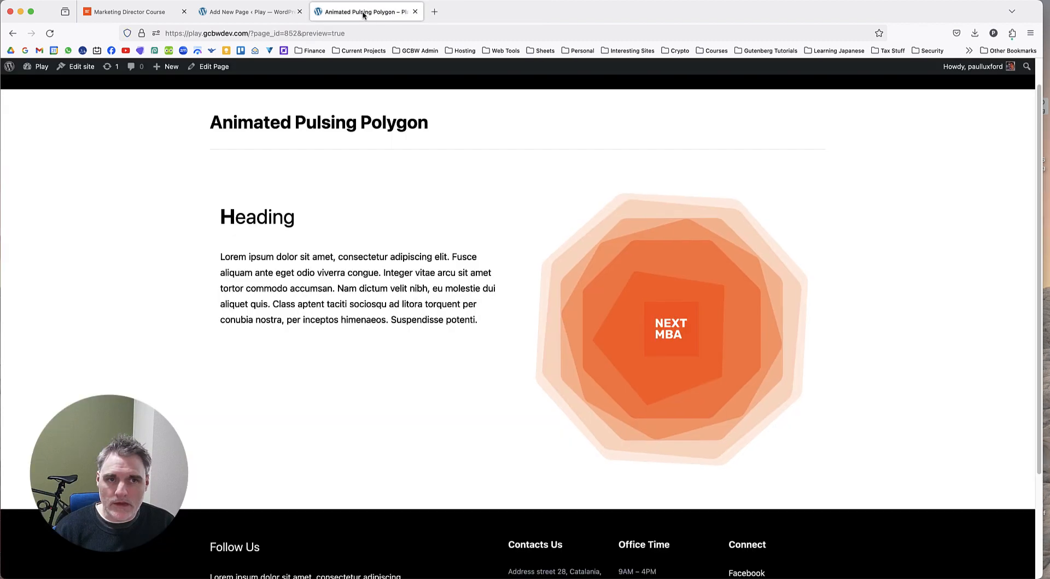
pyautogui.click(116, 12)
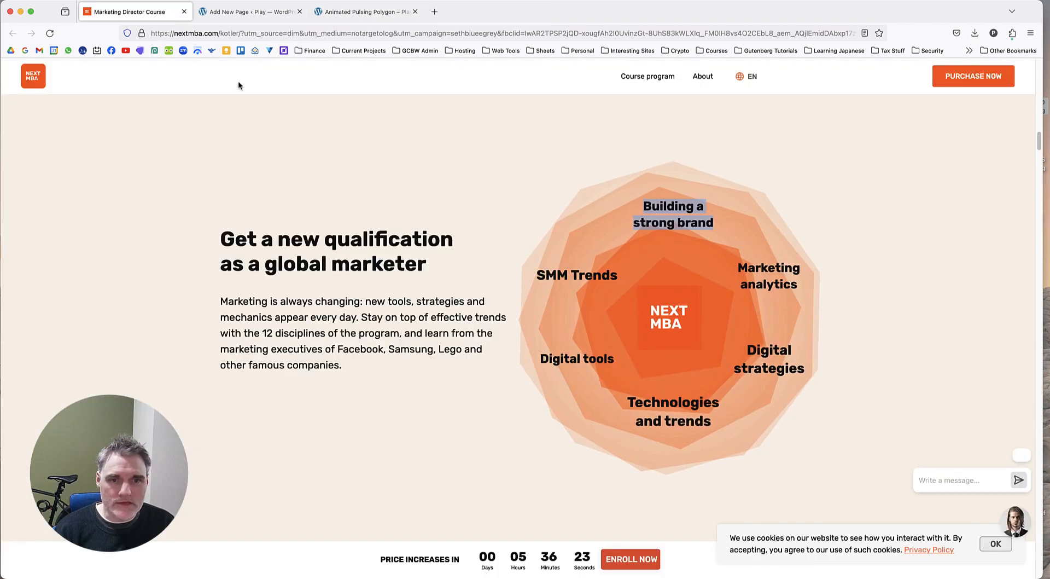
pyautogui.tripleClick(576, 279)
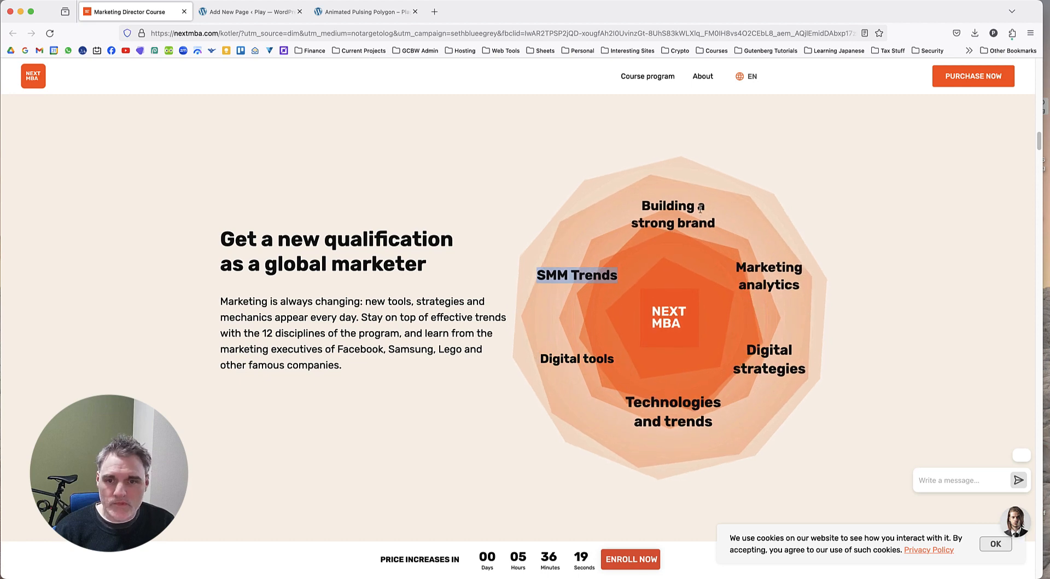
pyautogui.click(361, 11)
pyautogui.click(249, 12)
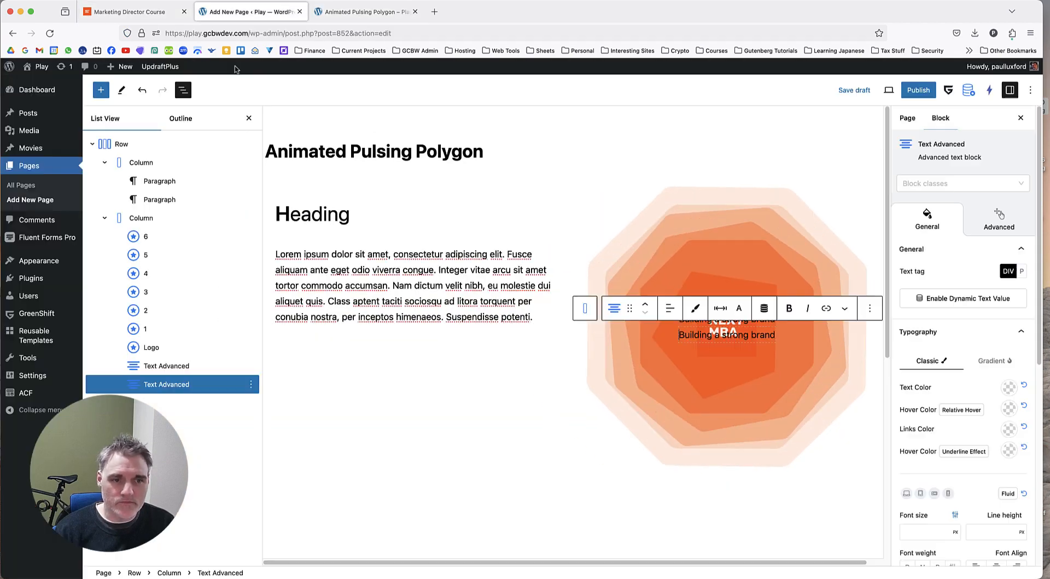
pyautogui.click(701, 335)
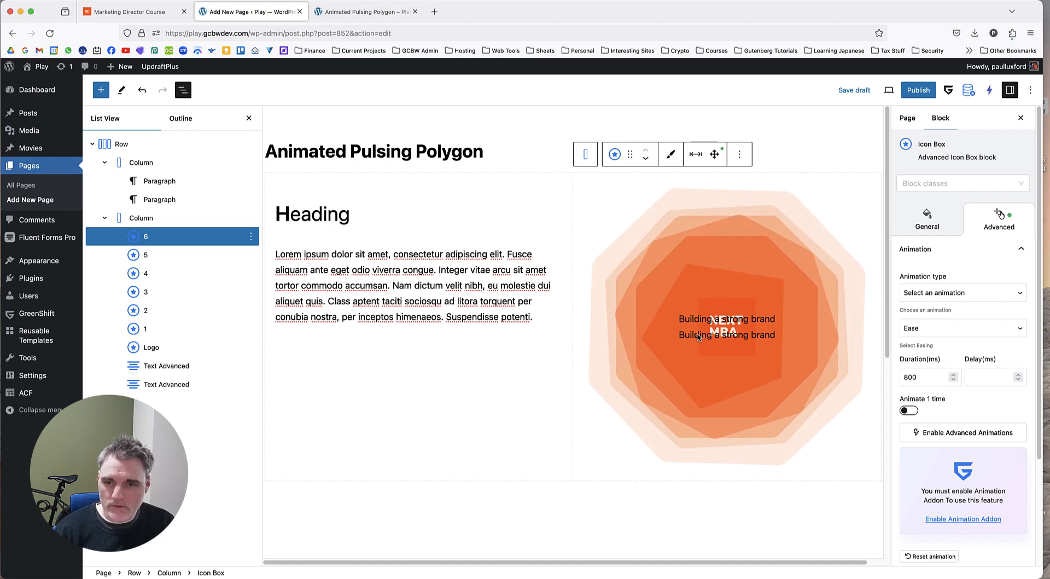
pyautogui.click(156, 386)
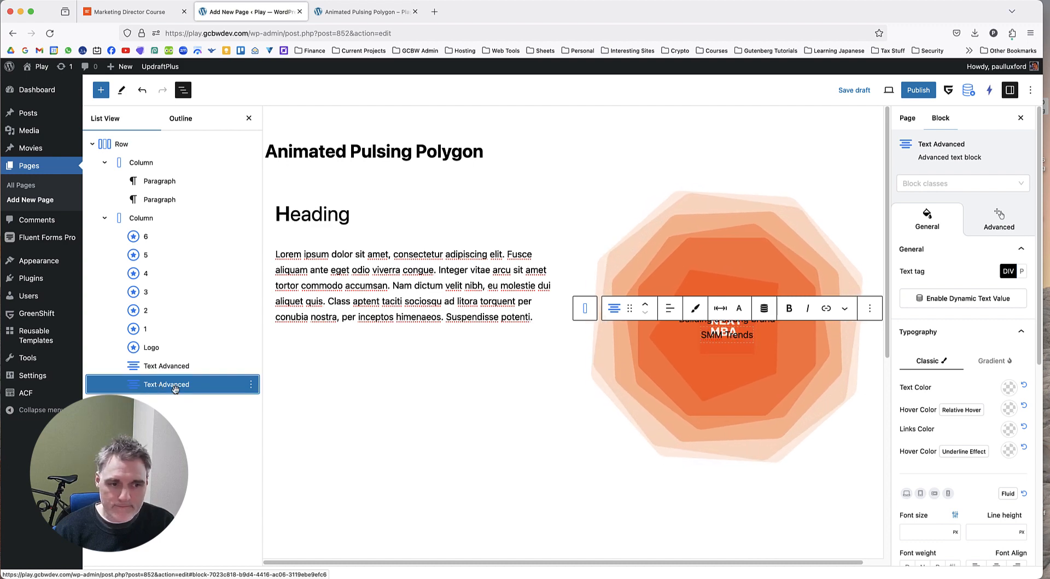
# Duplicate the "SMM Trends" text block, copy "Digital tools" from the Marketing Director Course page, and return to the page editor.
pyautogui.click(251, 384)
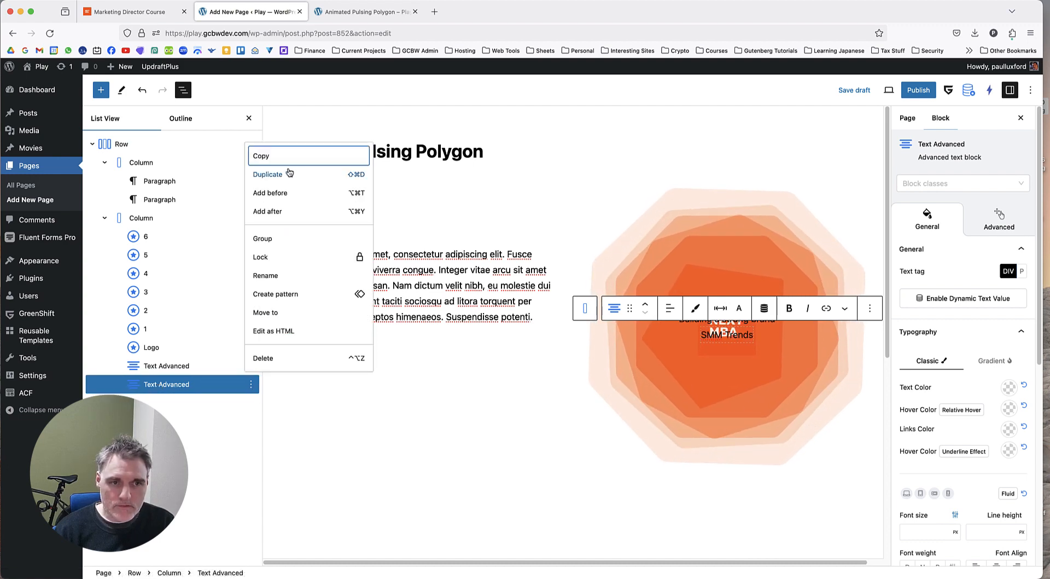
pyautogui.click(267, 174)
pyautogui.hotkey('ctrl', 'Tab')
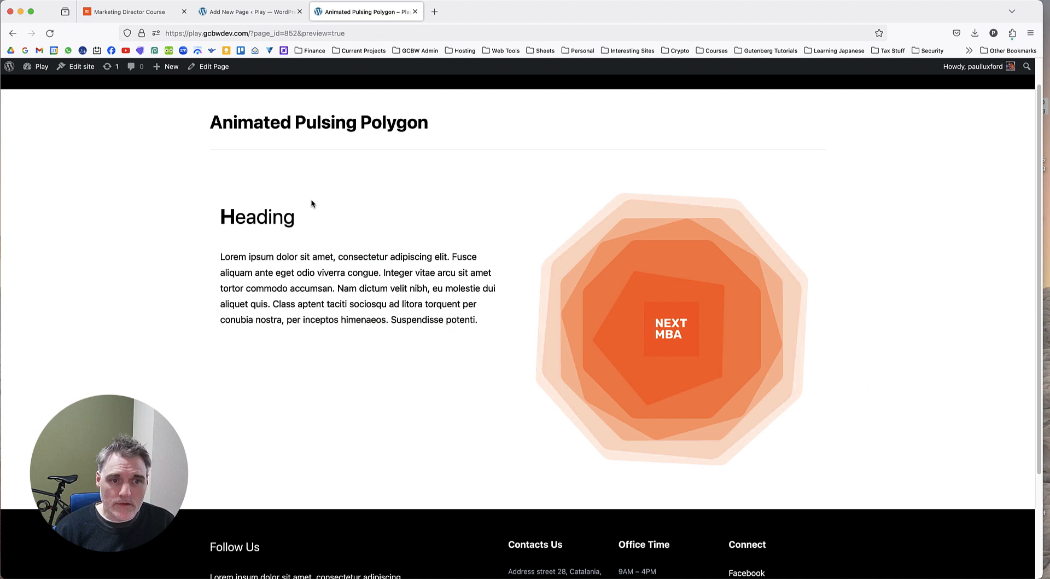
pyautogui.click(134, 10)
pyautogui.tripleClick(605, 362)
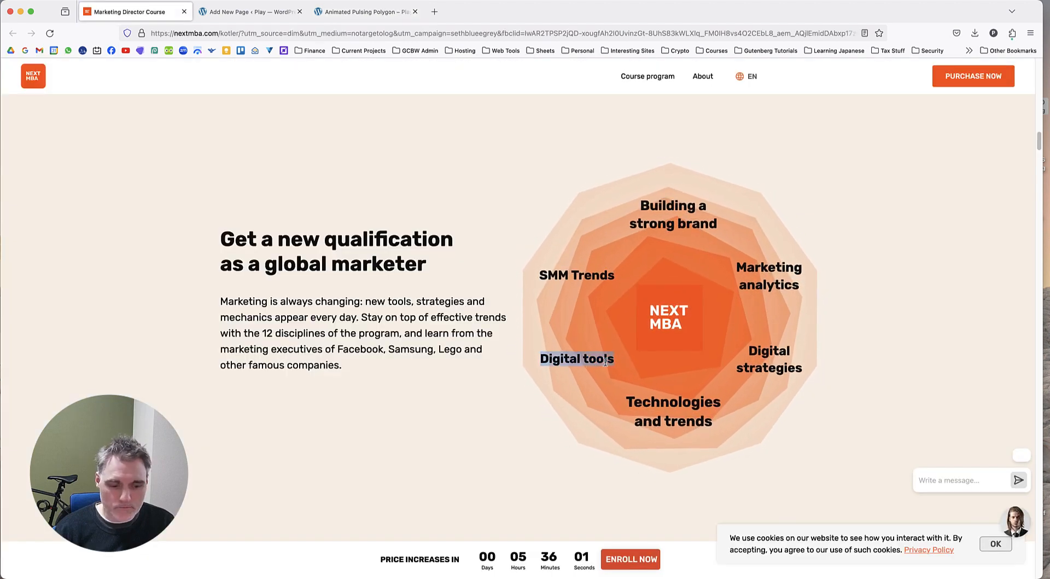
pyautogui.click(240, 11)
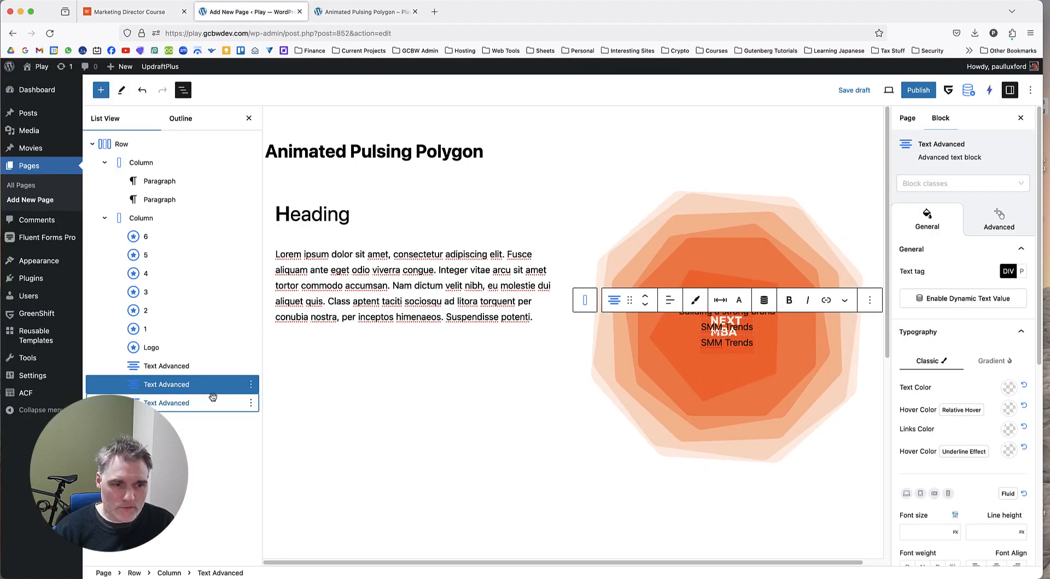
# Make the "Building a strong brand" text block bold with a font size of 20 px.
pyautogui.click(219, 366)
pyautogui.scroll(-5, 962, 351)
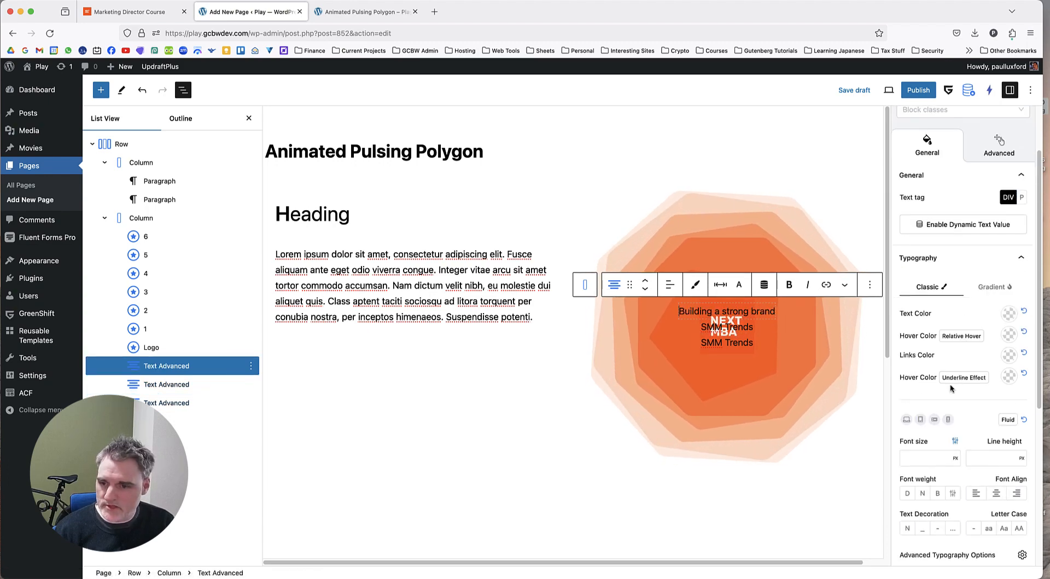
pyautogui.click(927, 388)
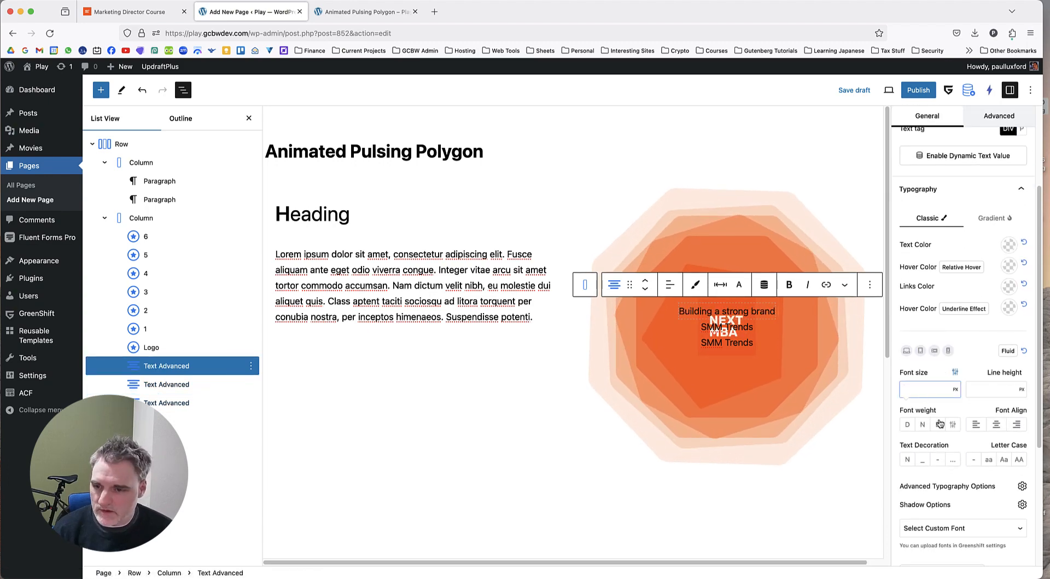
pyautogui.click(936, 424)
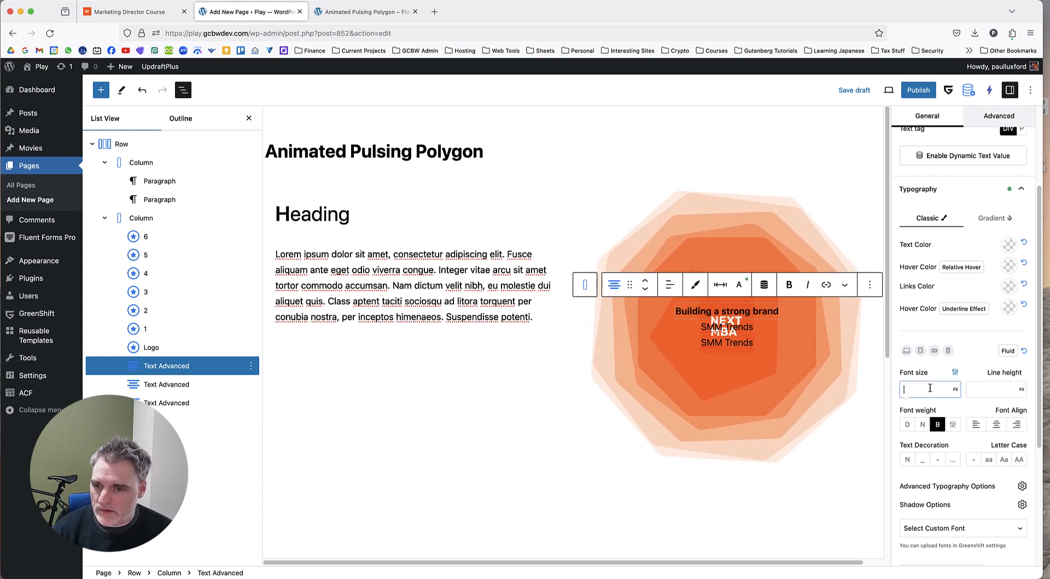
pyautogui.write('20')
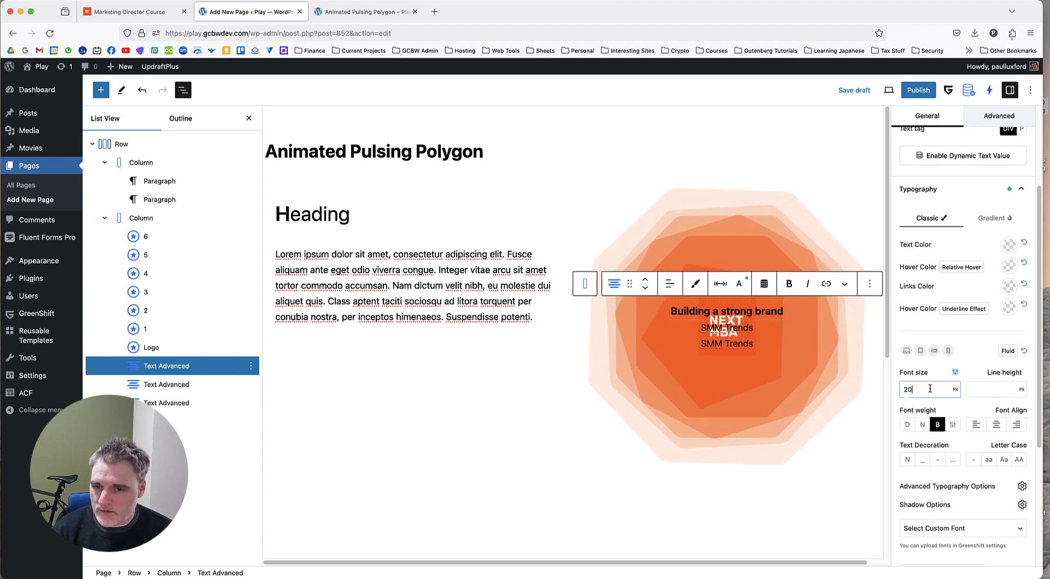
pyautogui.write('25')
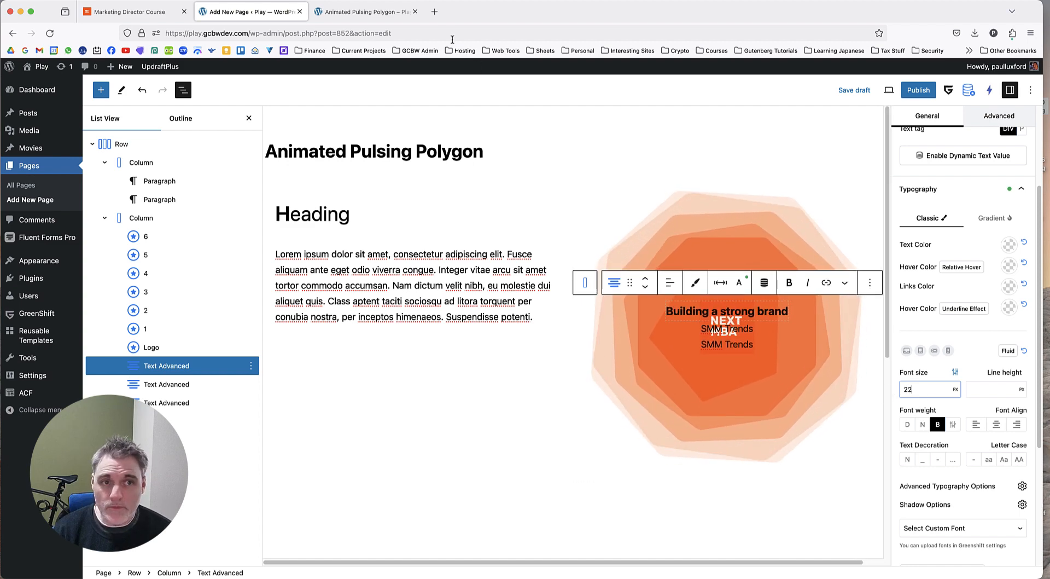
# Inspect the styling of "Building a strong brand" on the Marketing Director Course page and set the matching text block's font size to 24 px.
pyautogui.click(117, 12)
pyautogui.rightClick(656, 215)
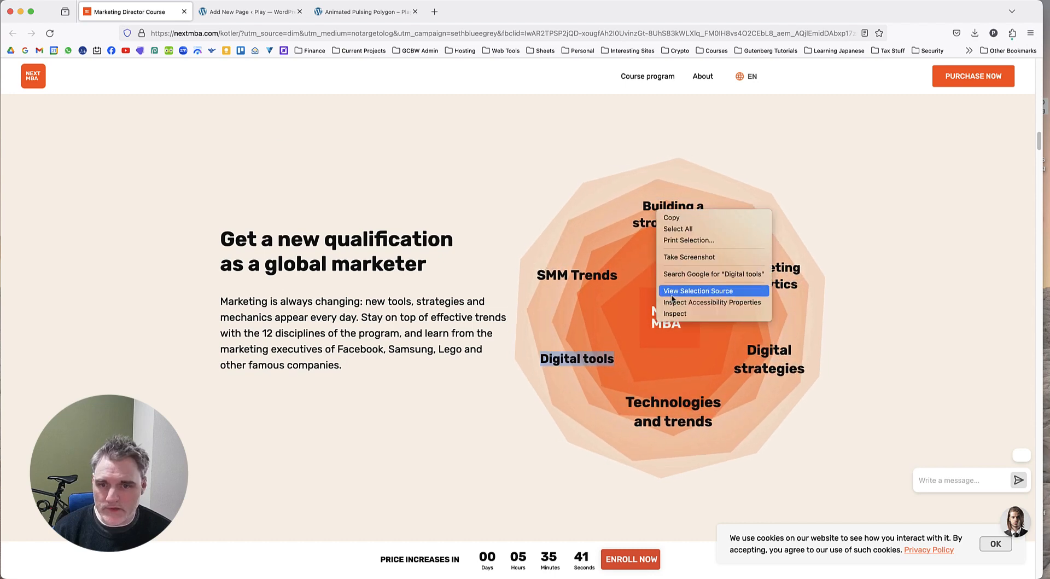
pyautogui.click(695, 312)
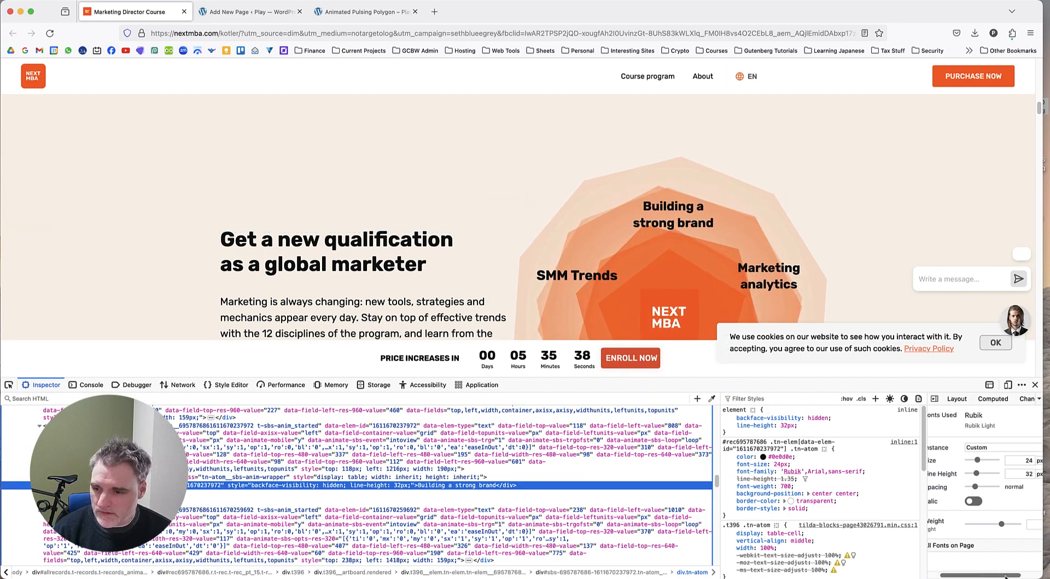
pyautogui.click(251, 12)
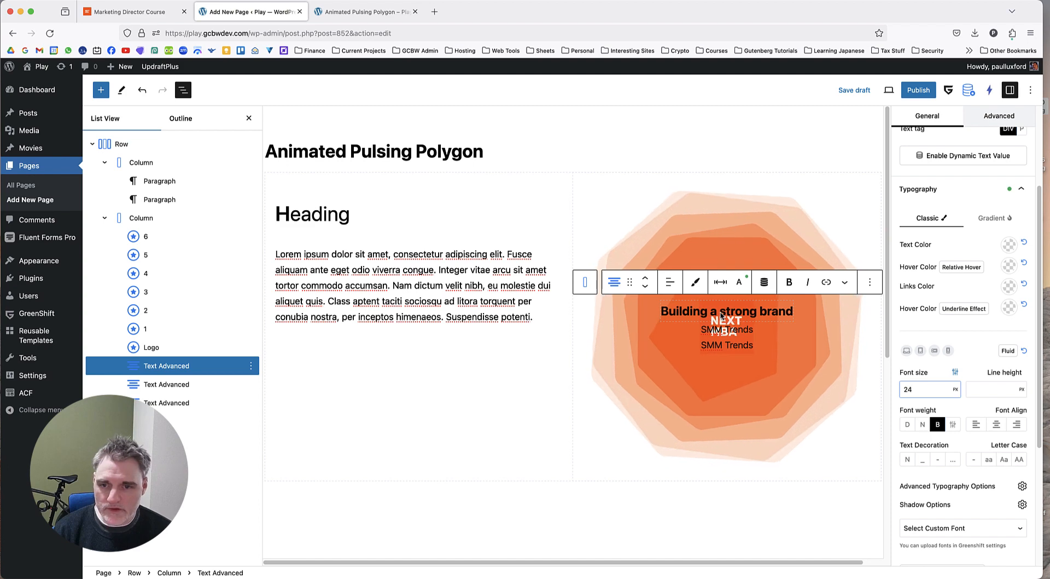
# Split the first label into two lines, "Building a" and "strong brand", and centre its text, matching the Marketing Director Course page.
pyautogui.click(733, 316)
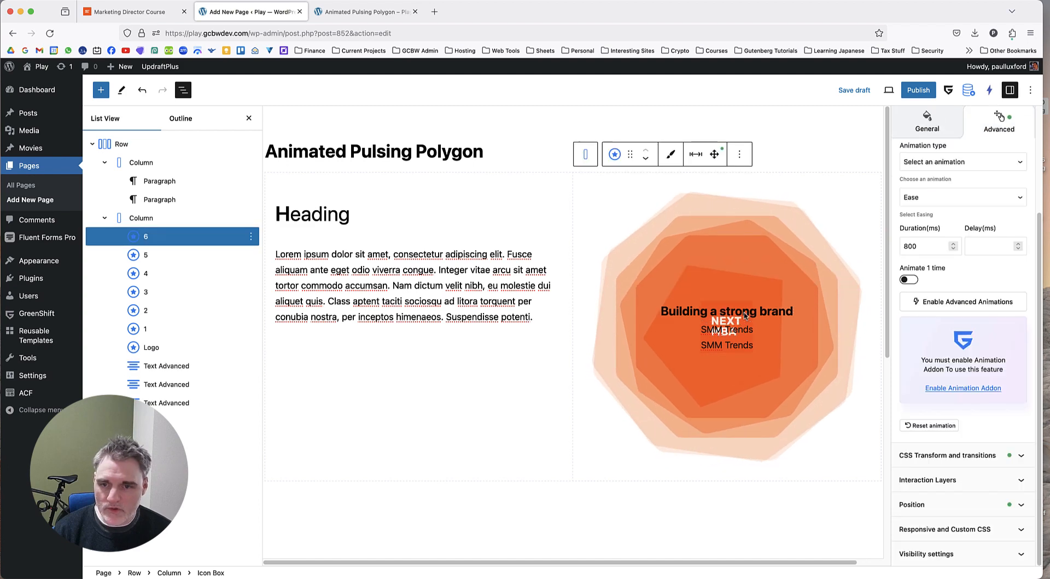
pyautogui.click(174, 365)
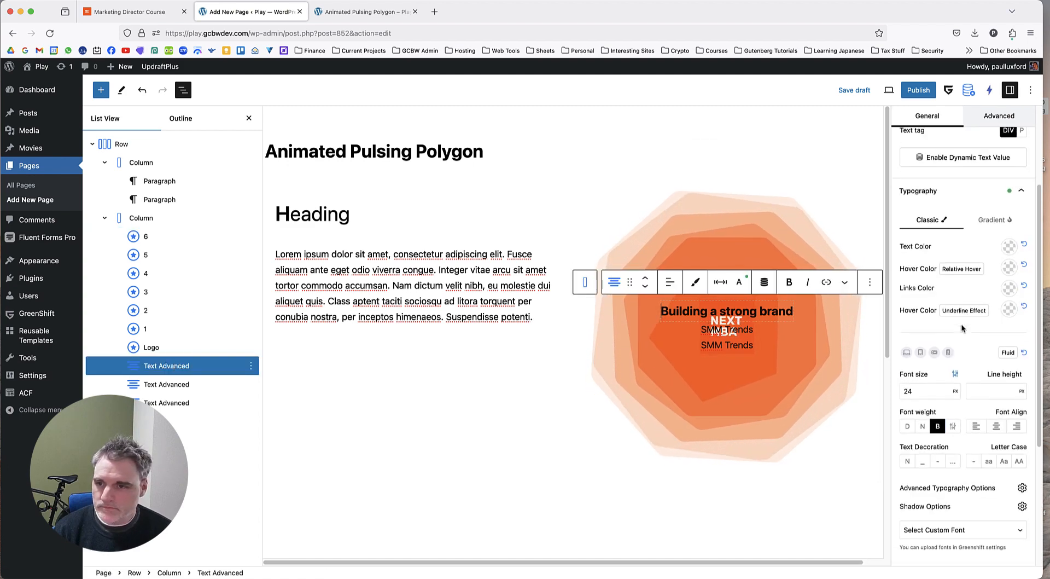
pyautogui.scroll(-5, 962, 383)
pyautogui.scroll(-1, 968, 487)
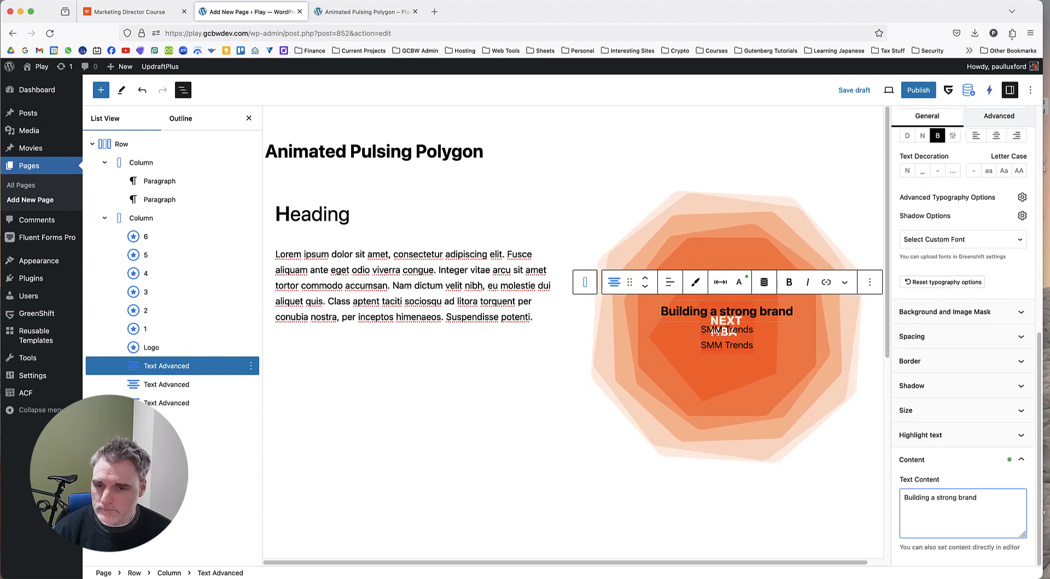
pyautogui.click(361, 11)
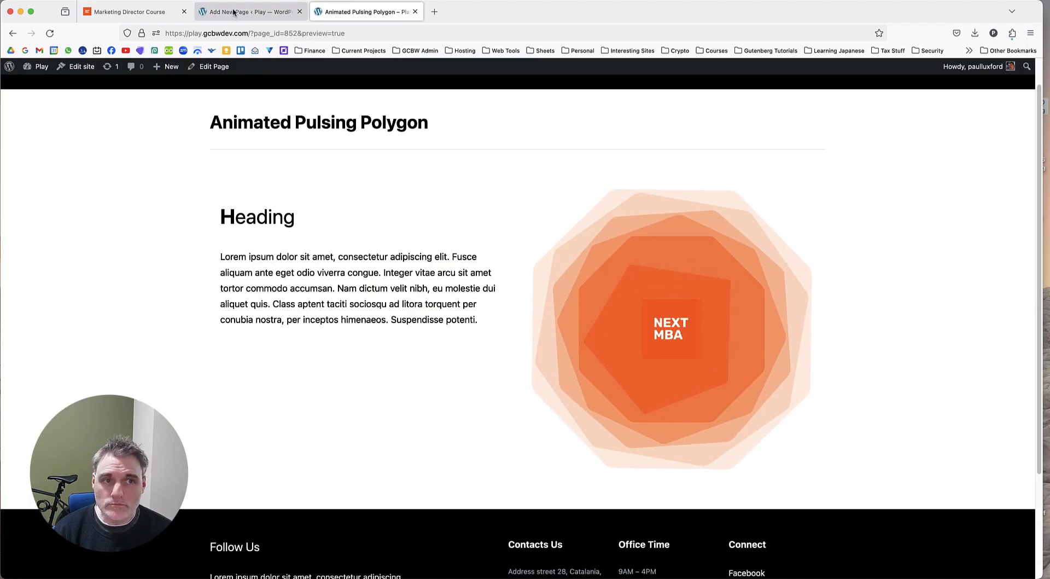
pyautogui.click(134, 11)
pyautogui.click(226, 13)
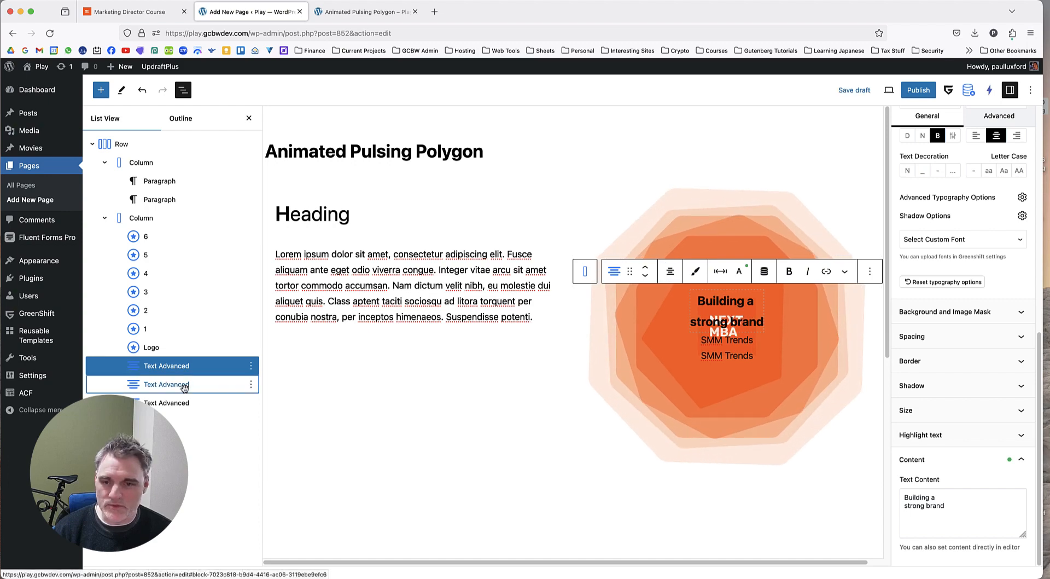
# Make both "SMM Trends" text blocks bold with a font size of 24 px.
pyautogui.click(184, 387)
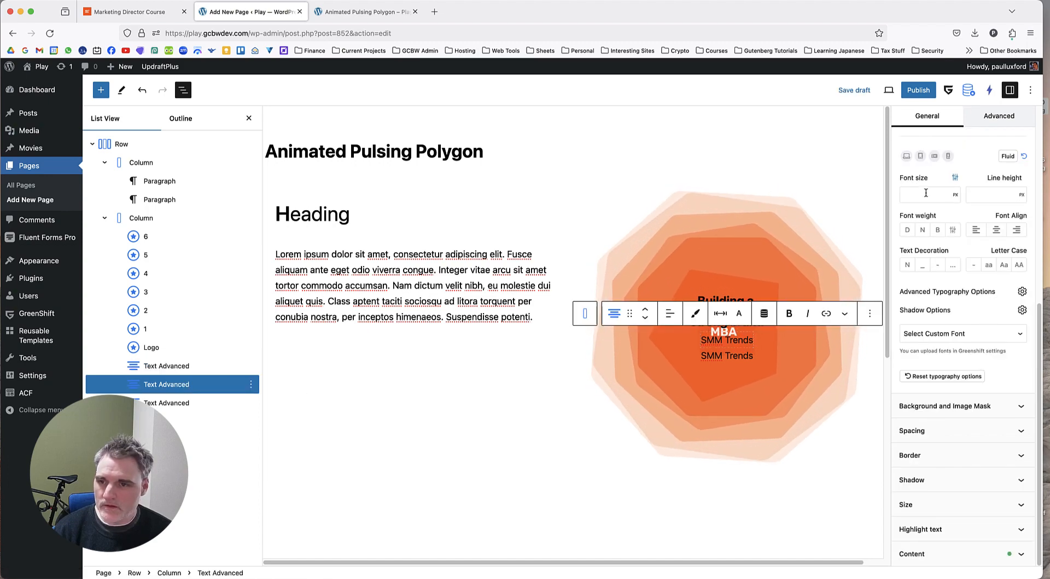
pyautogui.write('25')
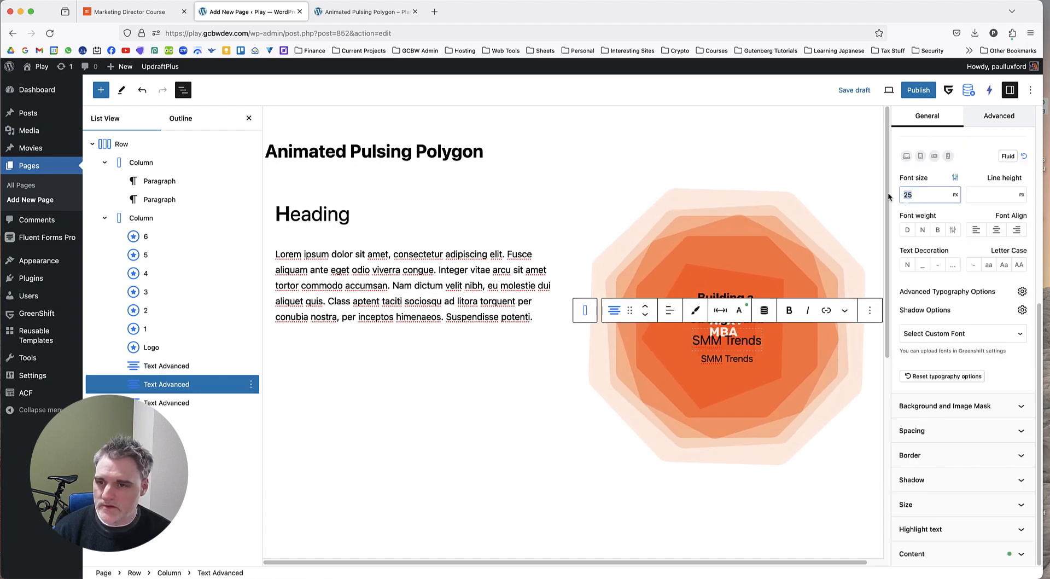
pyautogui.write('24')
pyautogui.click(938, 231)
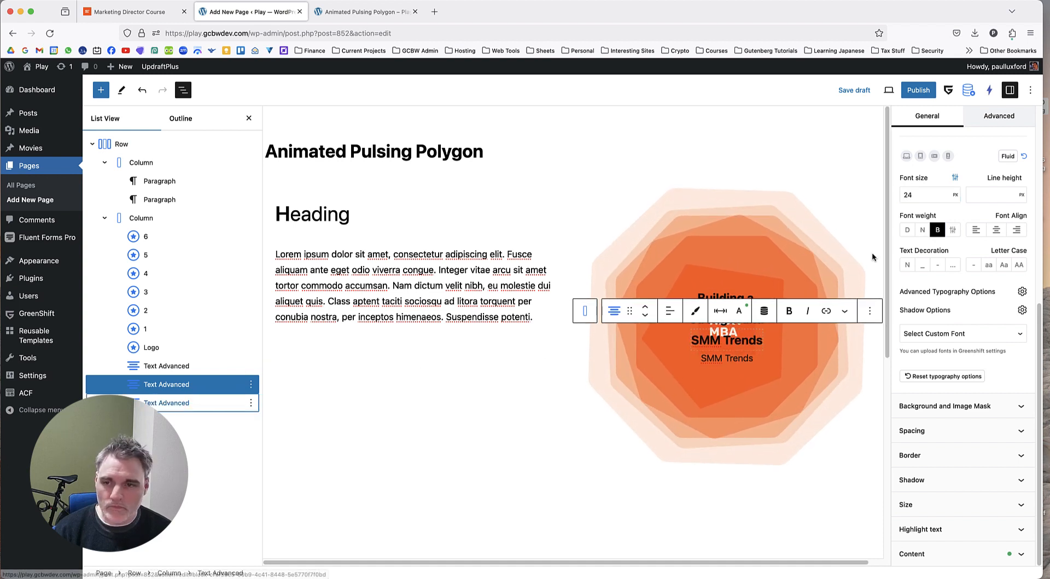
pyautogui.click(187, 402)
pyautogui.write('24')
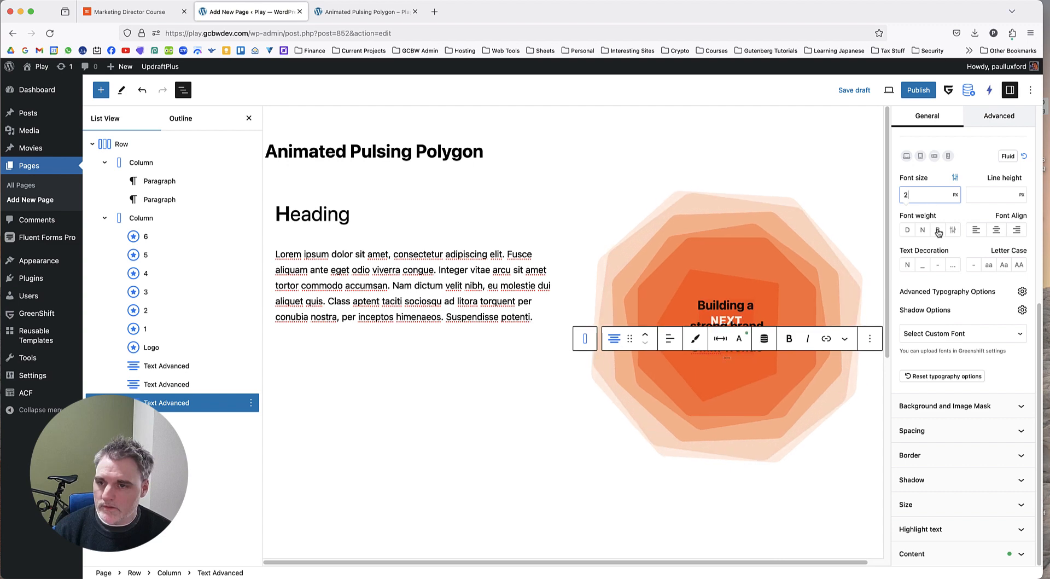
# Close the inspector on the Marketing Director Course page and replace the last "SMM Trends" block's text with "Digital tools".
pyautogui.click(159, 11)
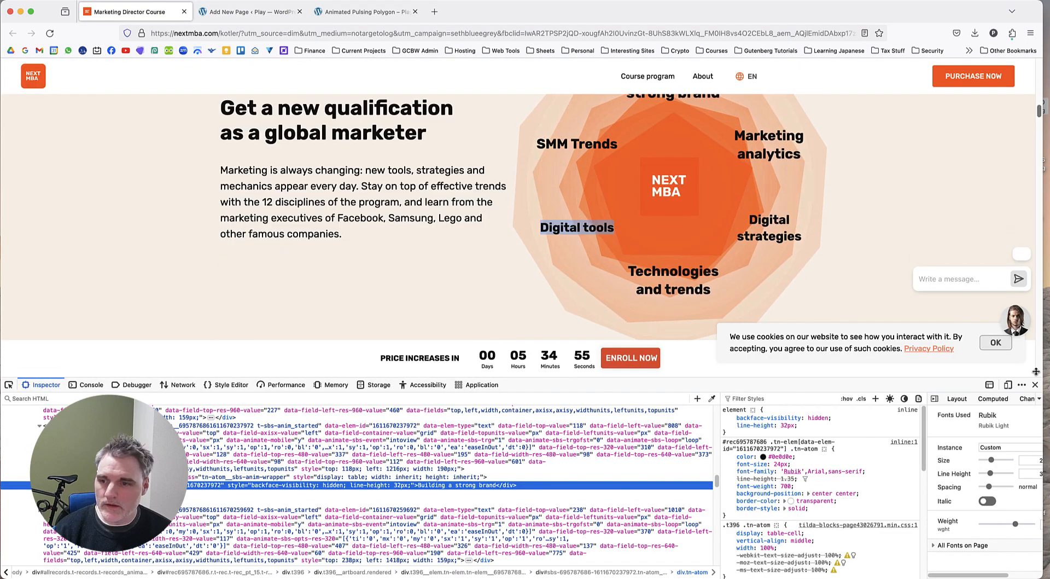
pyautogui.click(1035, 385)
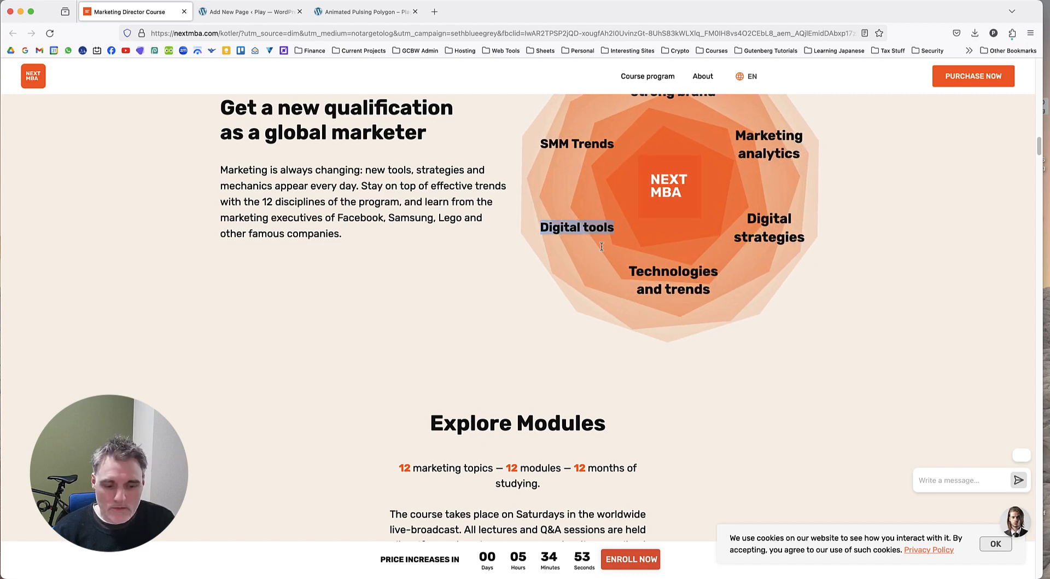
pyautogui.click(236, 12)
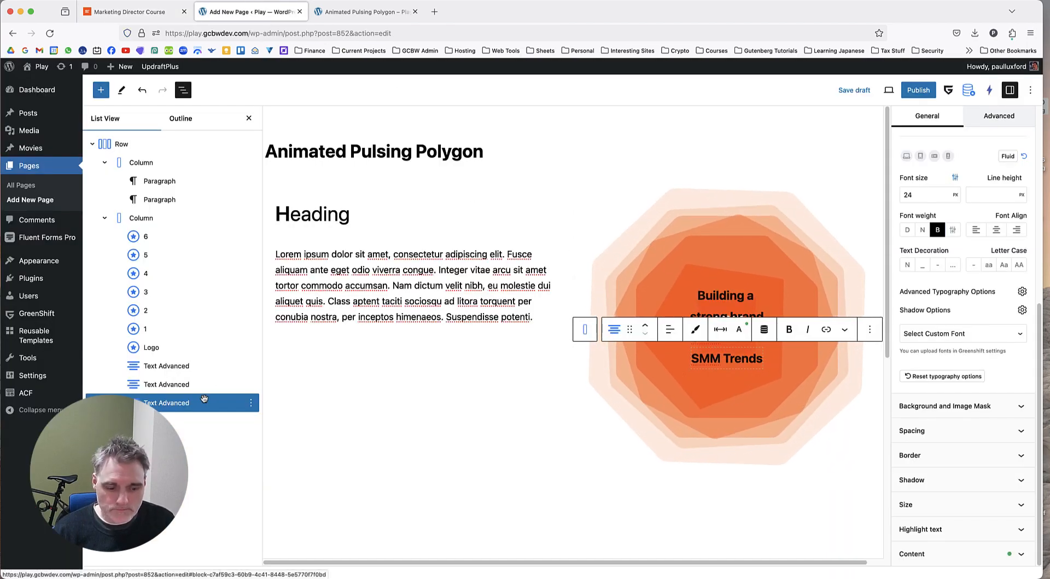
pyautogui.press('super+a')
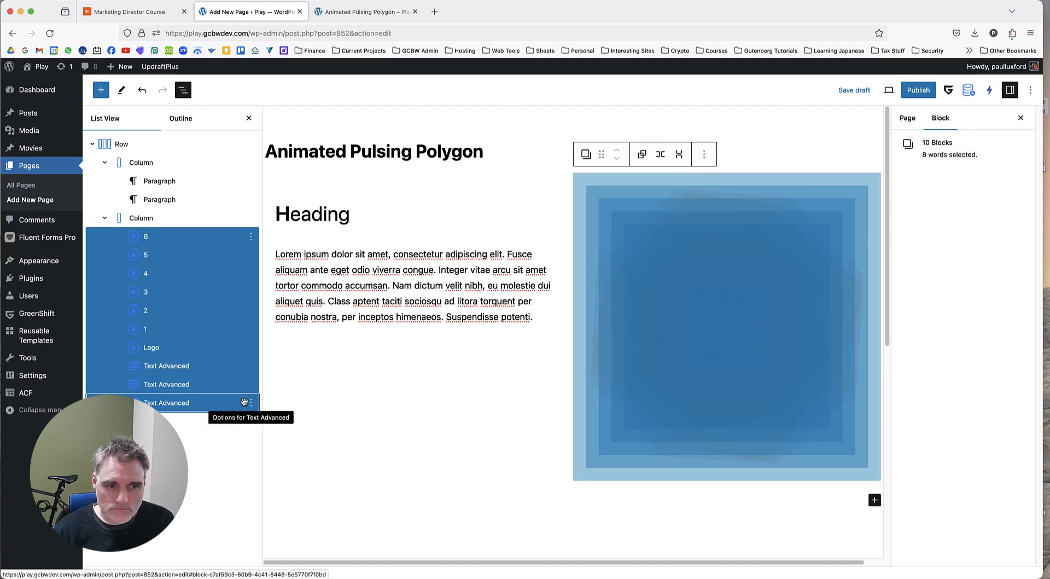
pyautogui.click(178, 404)
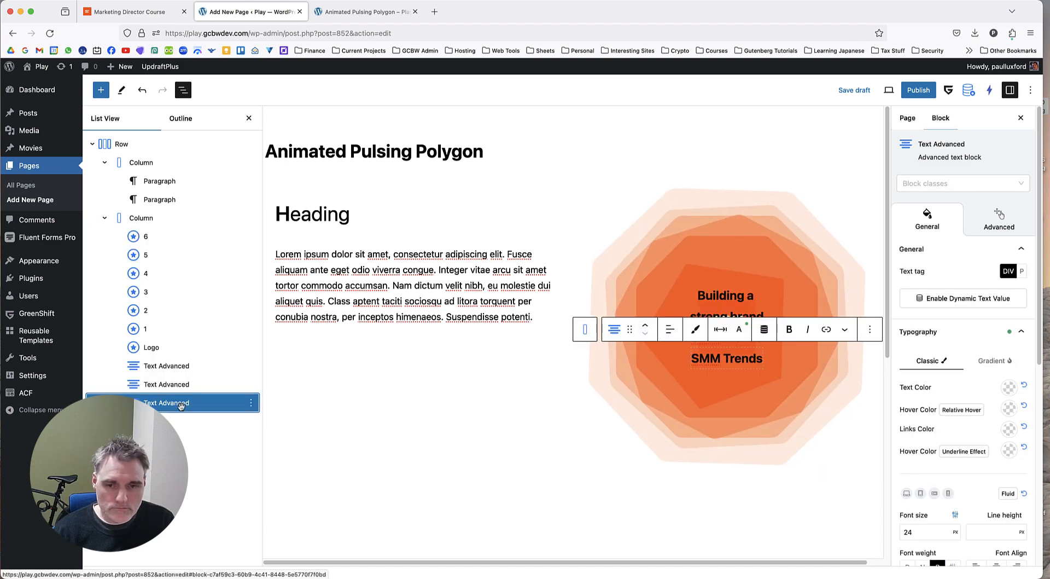
pyautogui.click(714, 360)
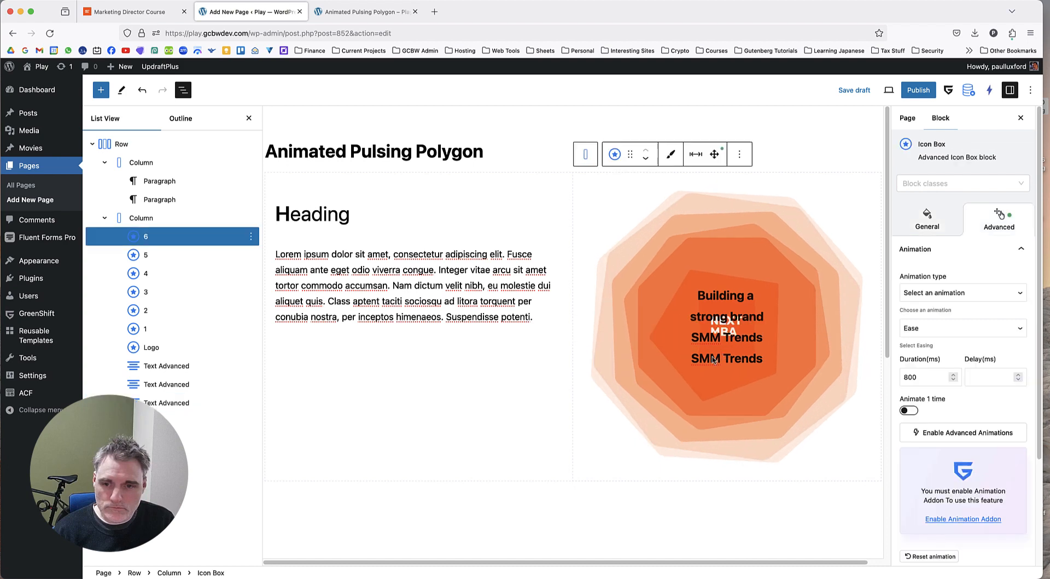
pyautogui.click(169, 403)
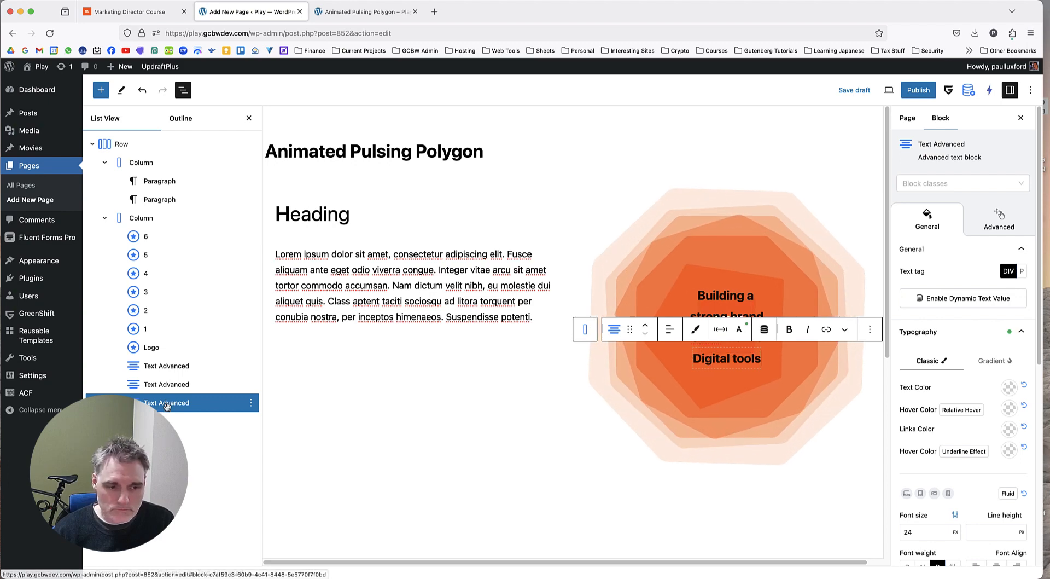
# Duplicate the "Digital tools" text block, copy "Technologies and trends" from the Marketing Director Course page, and return to the page editor.
pyautogui.press('super+shift+d')
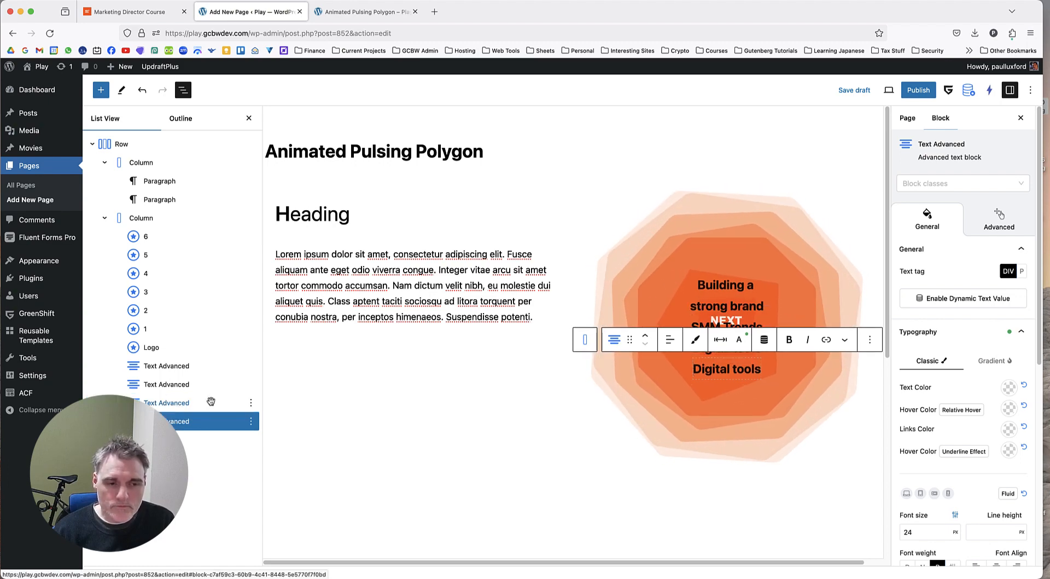
pyautogui.click(366, 11)
pyautogui.click(130, 12)
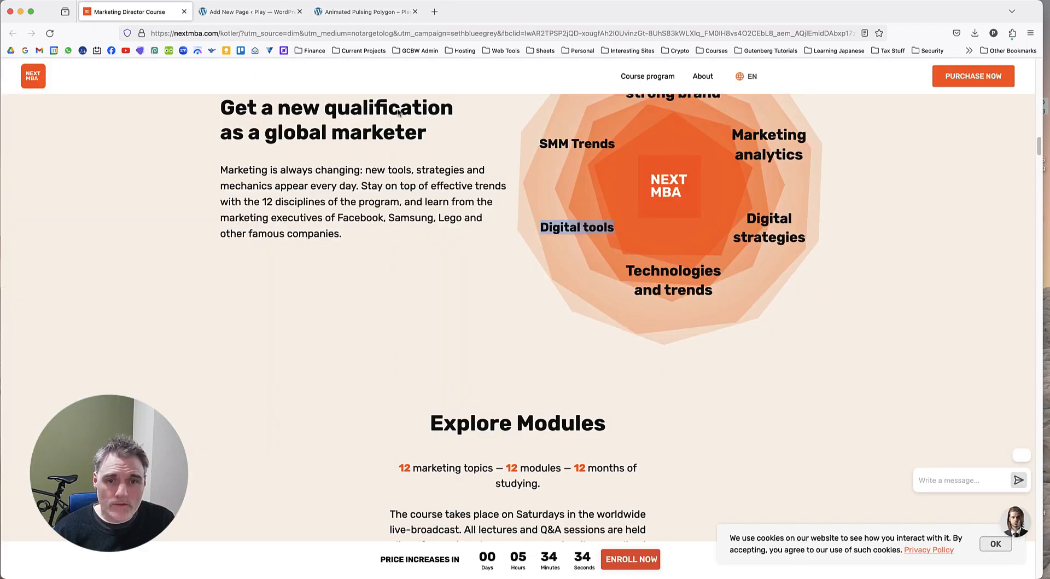
pyautogui.tripleClick(680, 285)
pyautogui.press('super+c')
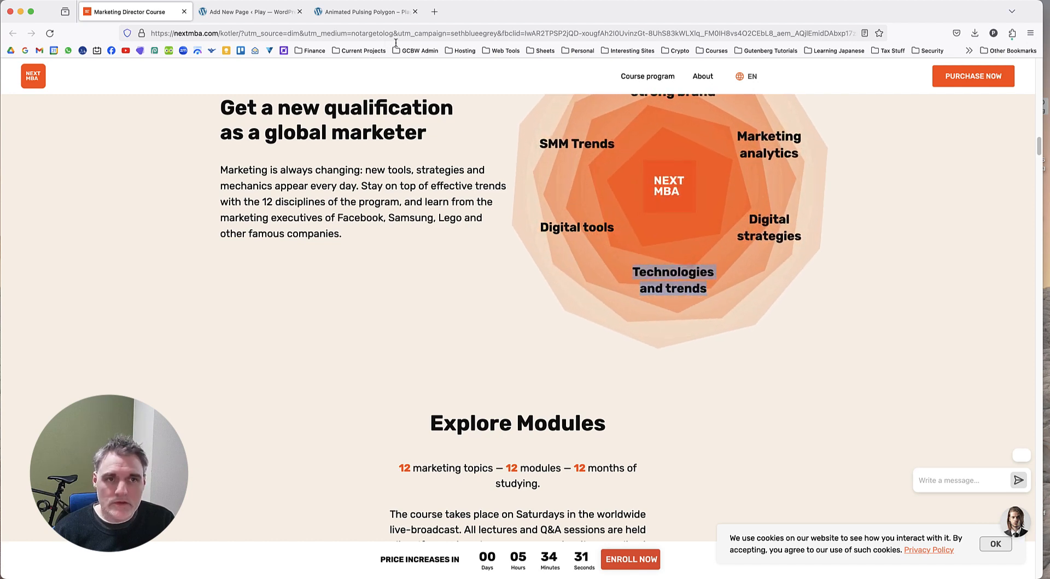
pyautogui.click(249, 11)
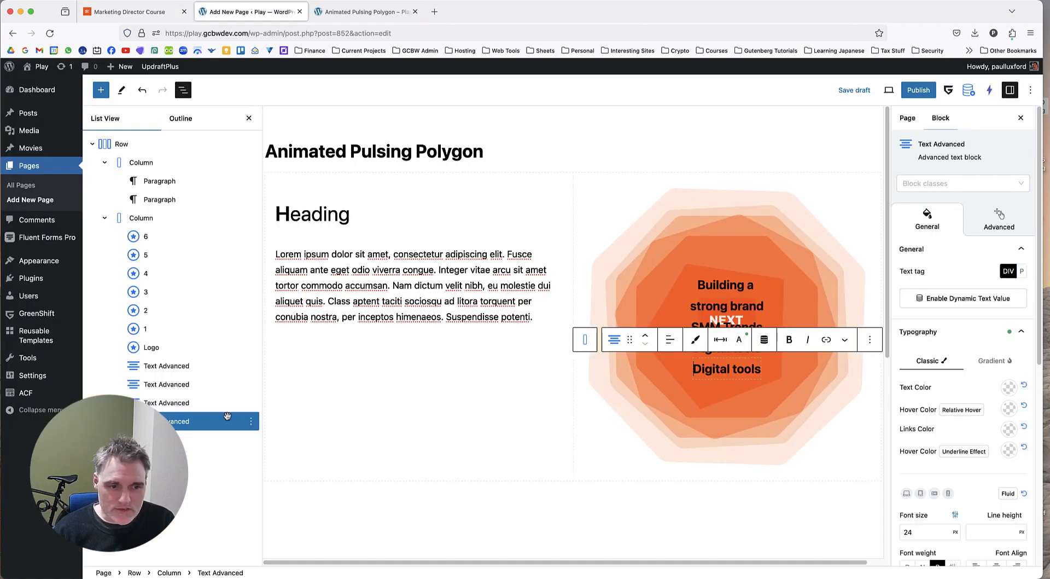
# Replace the text content of the duplicated last block with "Technologies and trends", leaving no blank line above it.
pyautogui.click(195, 418)
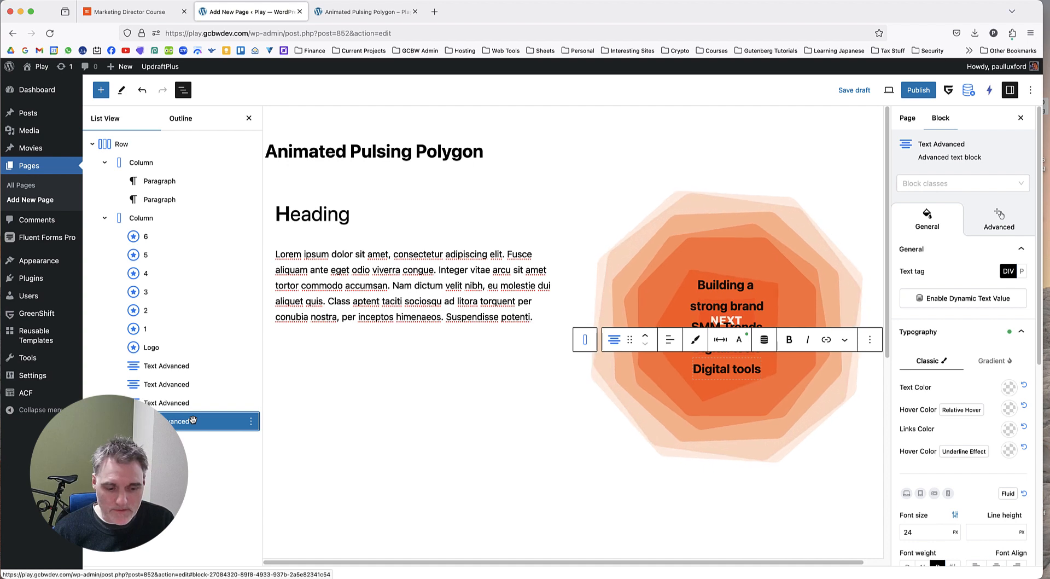
pyautogui.press('super+a')
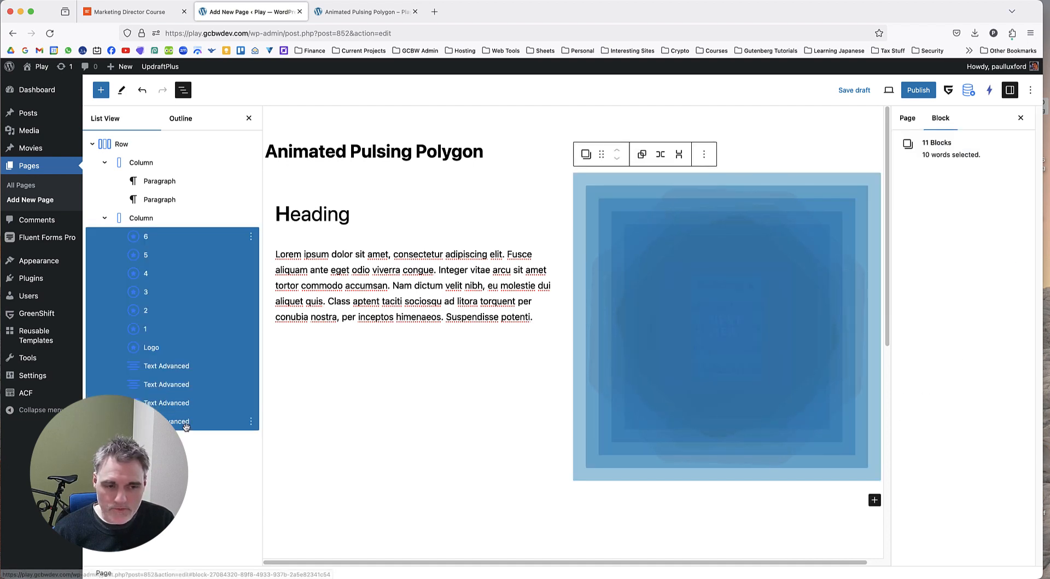
pyautogui.click(181, 416)
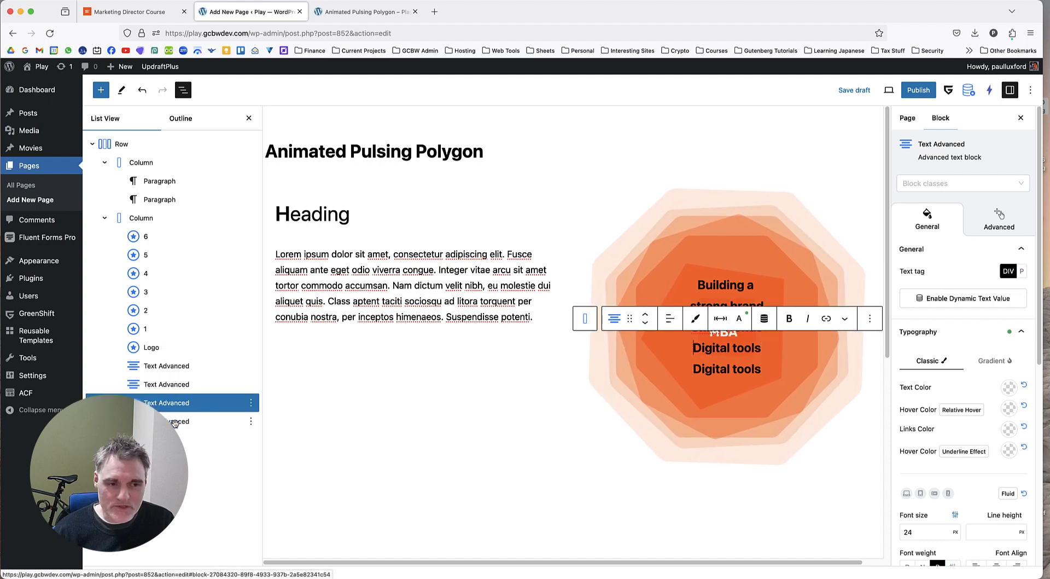
pyautogui.click(173, 422)
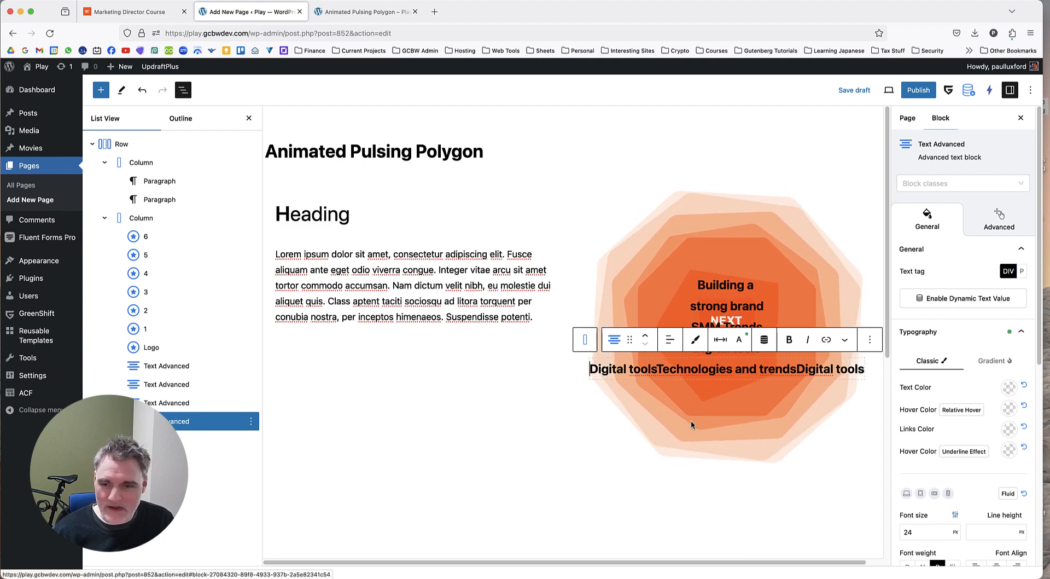
pyautogui.scroll(-8, 947, 555)
pyautogui.click(947, 554)
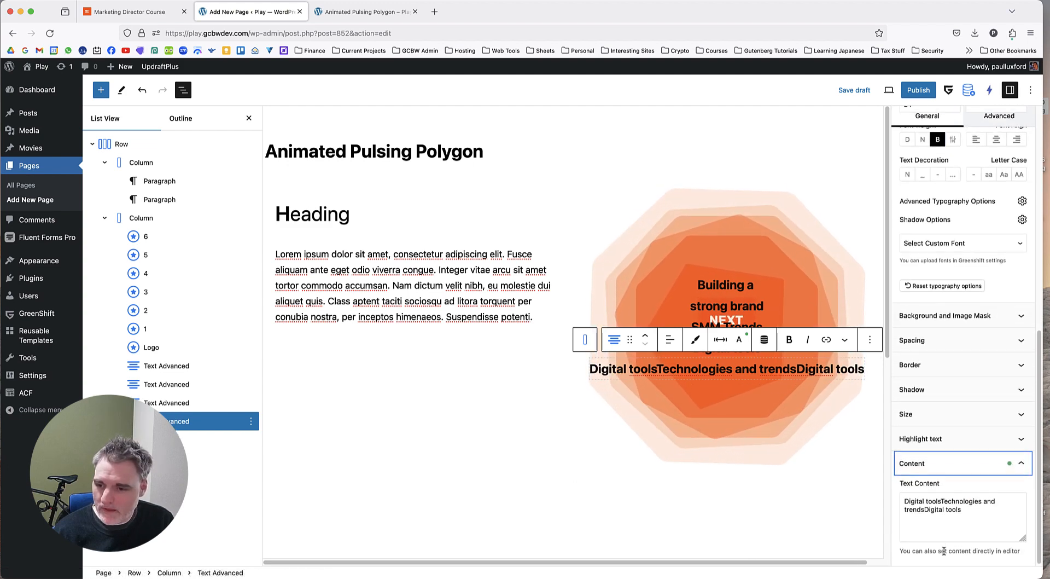
pyautogui.tripleClick(954, 560)
pyautogui.scroll(-2, 954, 497)
pyautogui.press('super+v')
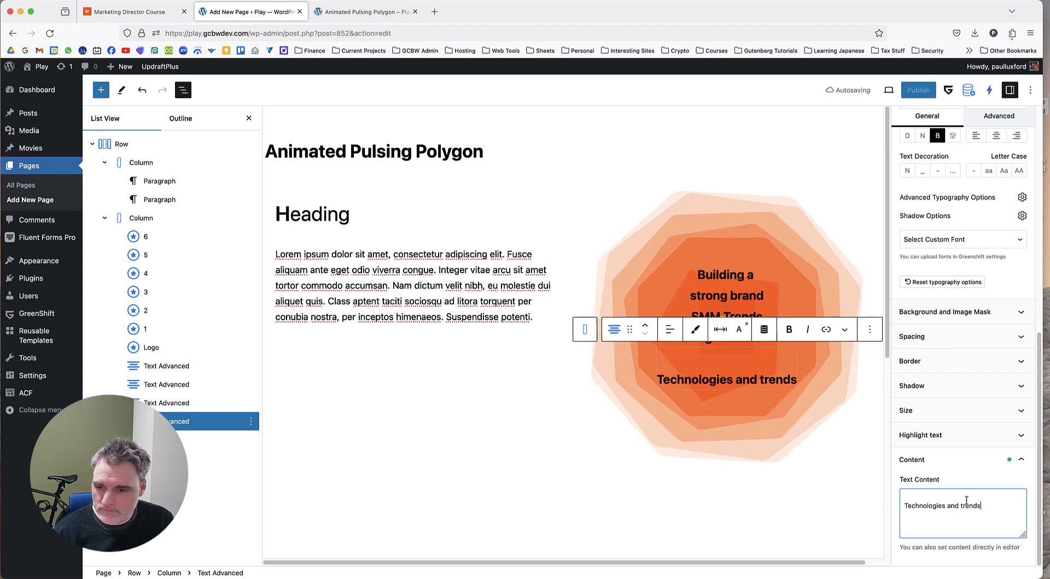
pyautogui.click(905, 505)
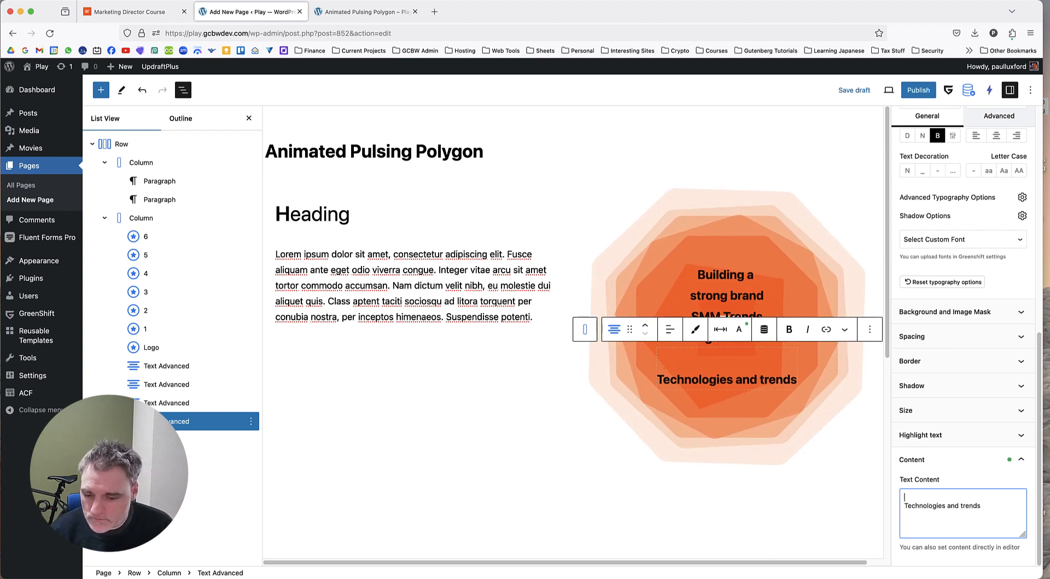
pyautogui.press('BackSpace')
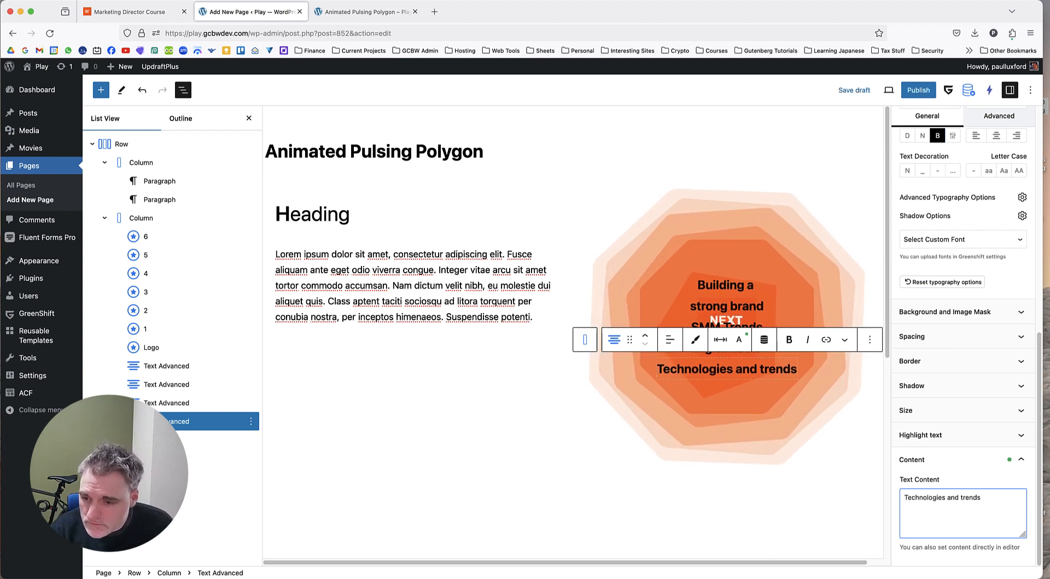
# Break the last label into two lines, "Technologies" and "and trends", centre its text, and switch to the page preview.
pyautogui.click(947, 497)
pyautogui.press('Return')
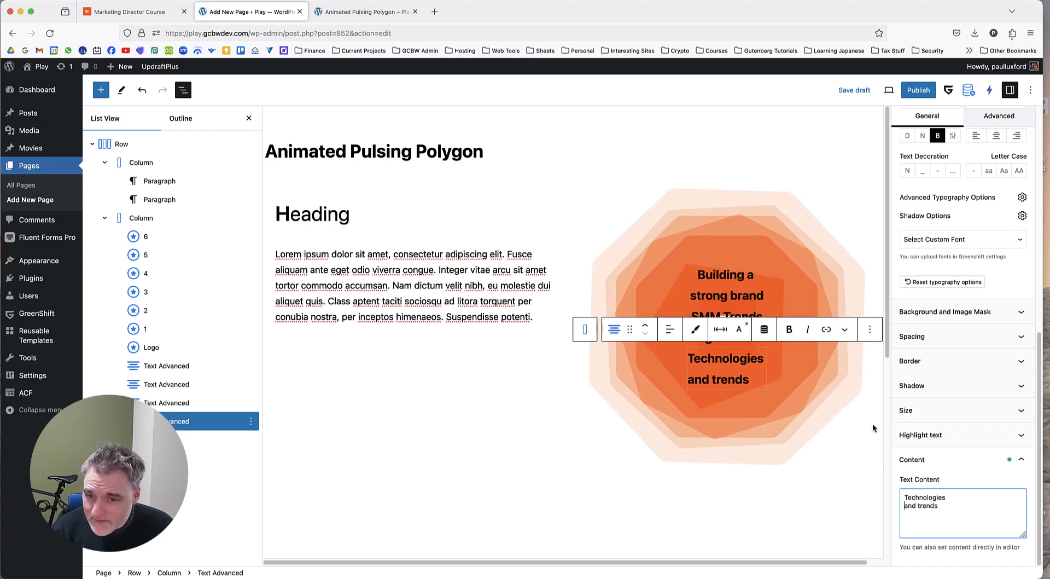
pyautogui.click(669, 329)
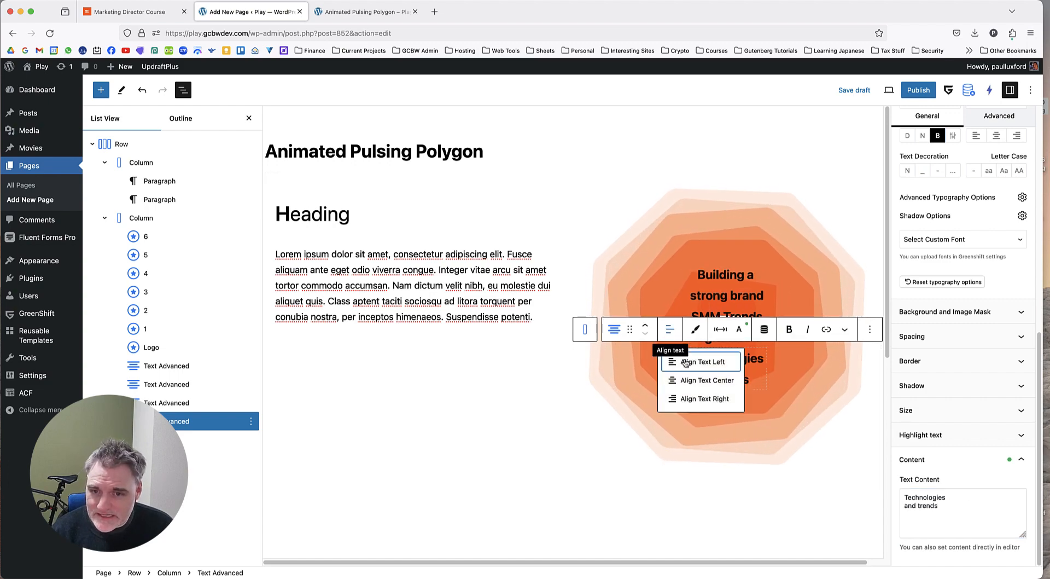
pyautogui.click(707, 380)
pyautogui.click(343, 14)
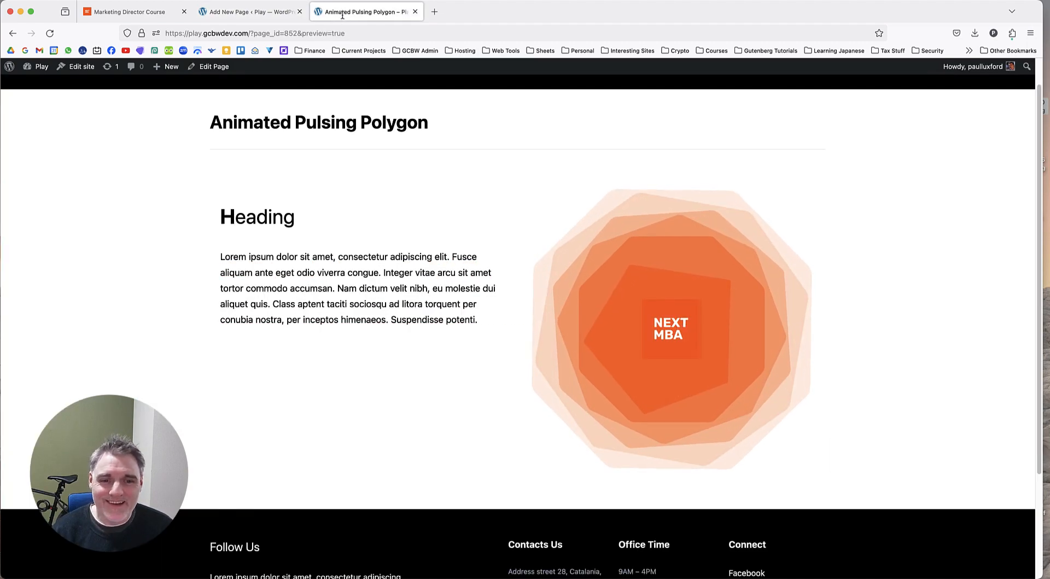
# Copy "Digital strategies" from the Marketing Director Course page and duplicate the "Technologies and trends" text block in the page editor.
pyautogui.click(129, 12)
pyautogui.tripleClick(765, 222)
pyautogui.press('super+c')
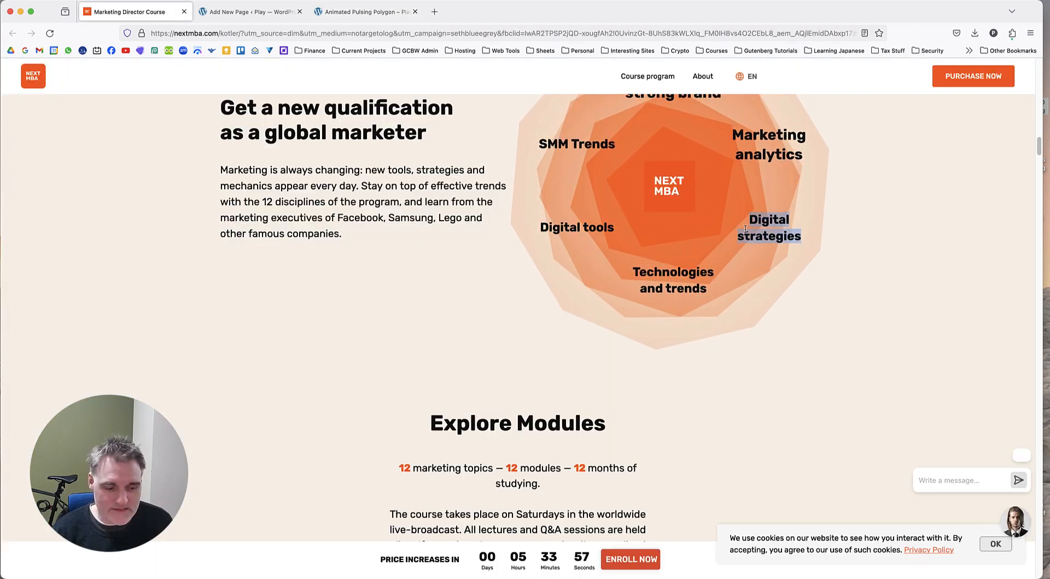
pyautogui.click(238, 13)
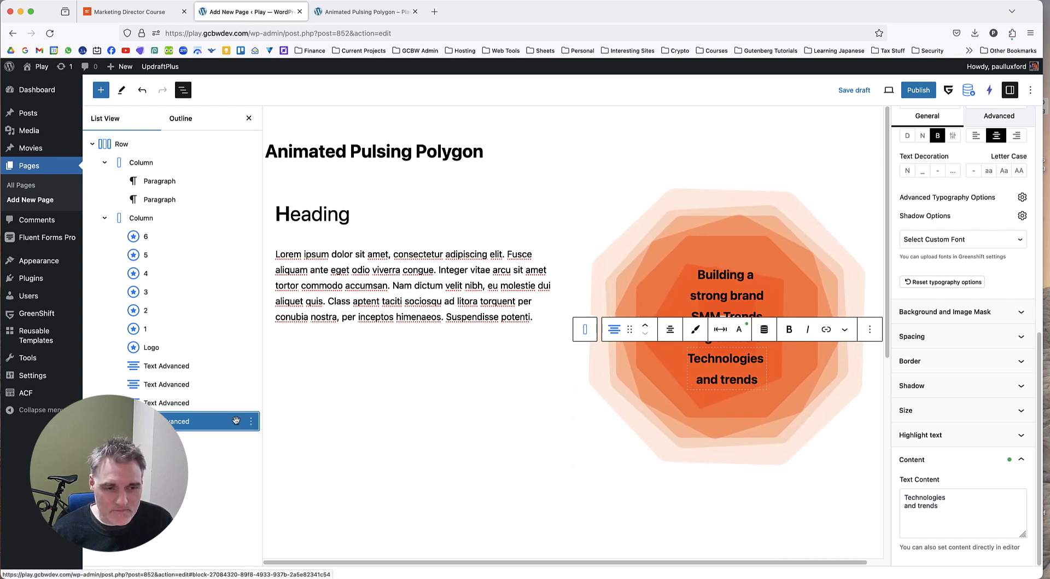
pyautogui.press('super+shift+d')
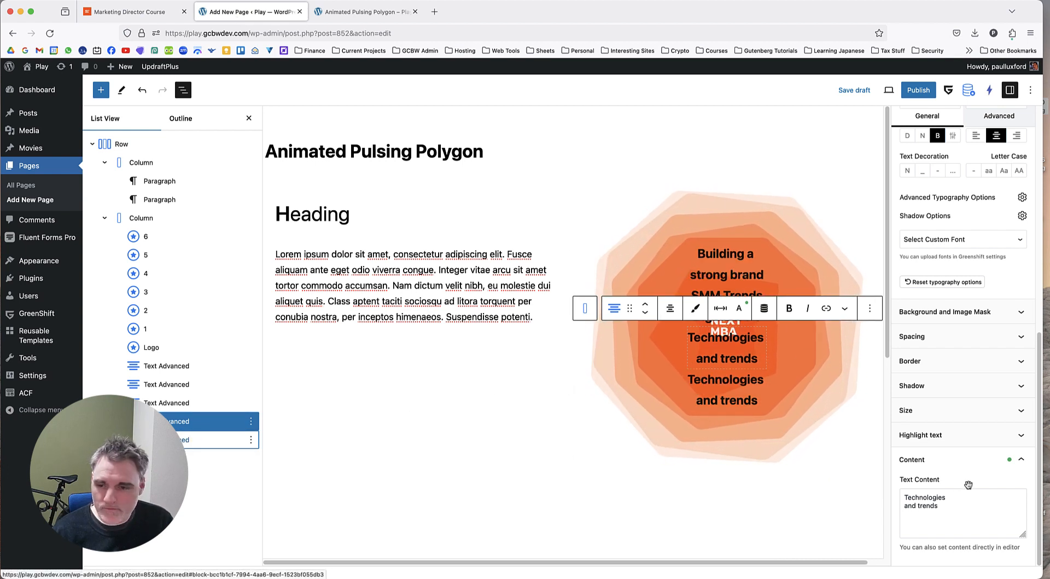
# Replace the text content of the duplicated last block with "Digital strategies", split over two lines.
pyautogui.click(205, 440)
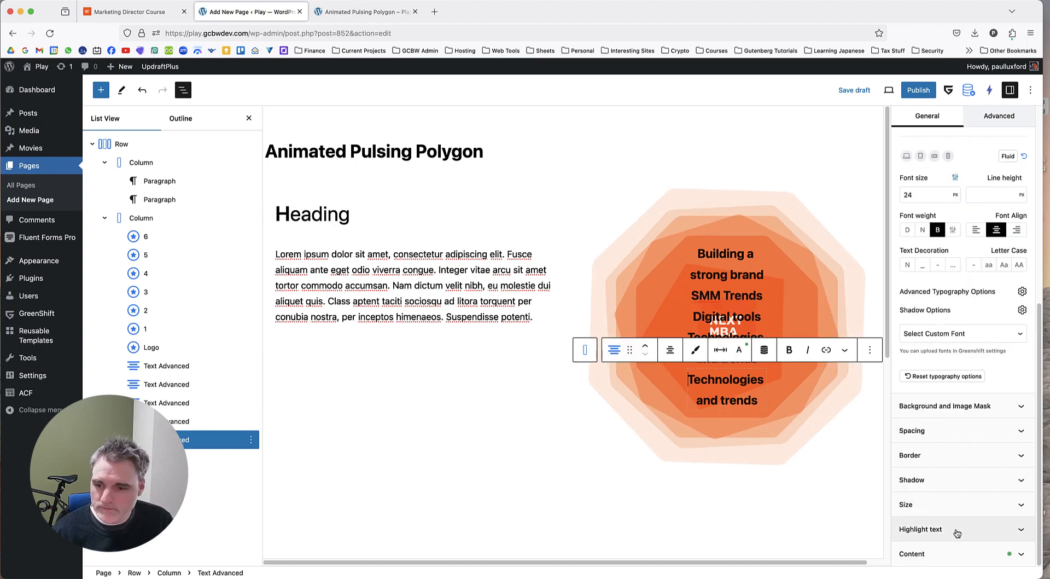
pyautogui.click(951, 557)
pyautogui.press('super+a')
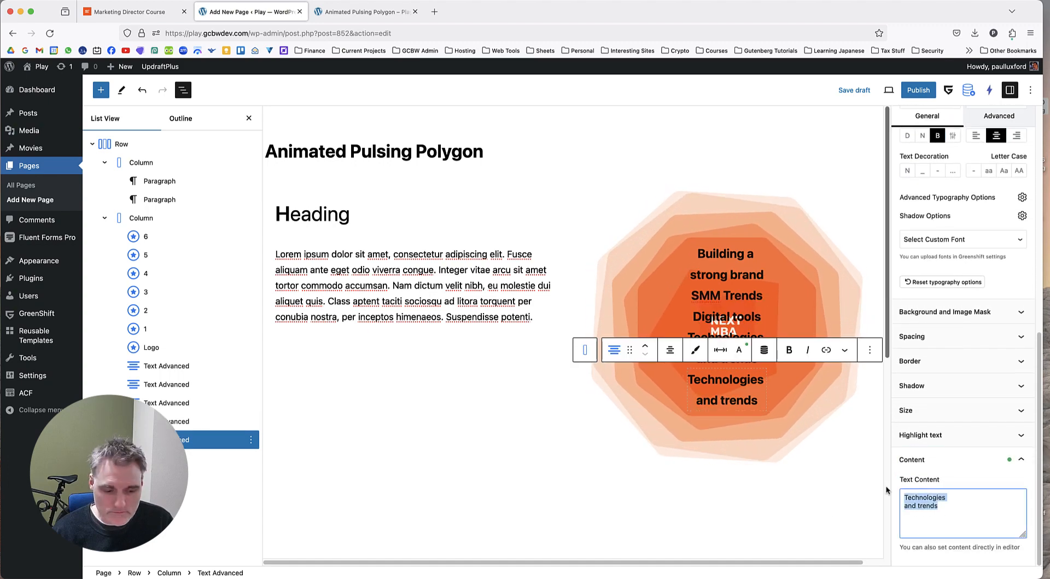
pyautogui.press('super+v')
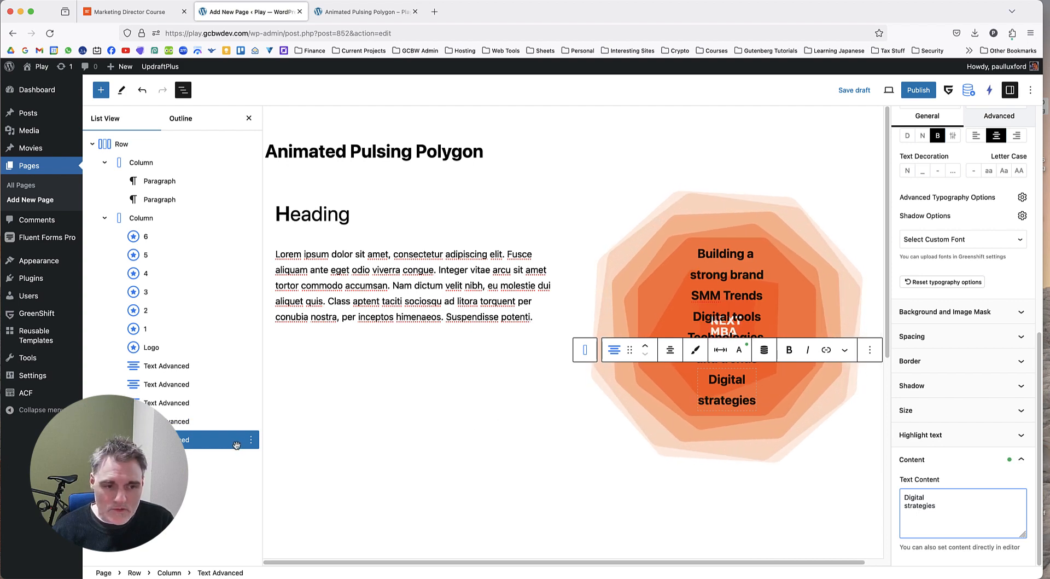
# Duplicate the "Digital strategies" block, copy "Marketing analytics" from the Marketing Director Course page, and return to the page editor.
pyautogui.press('super+shift+d')
pyautogui.click(186, 17)
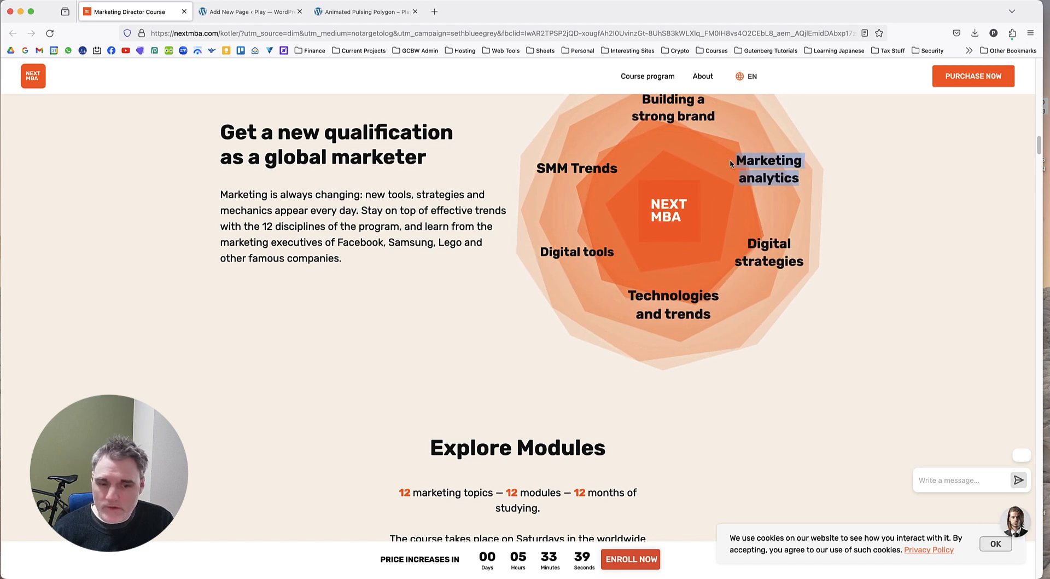
pyautogui.click(252, 11)
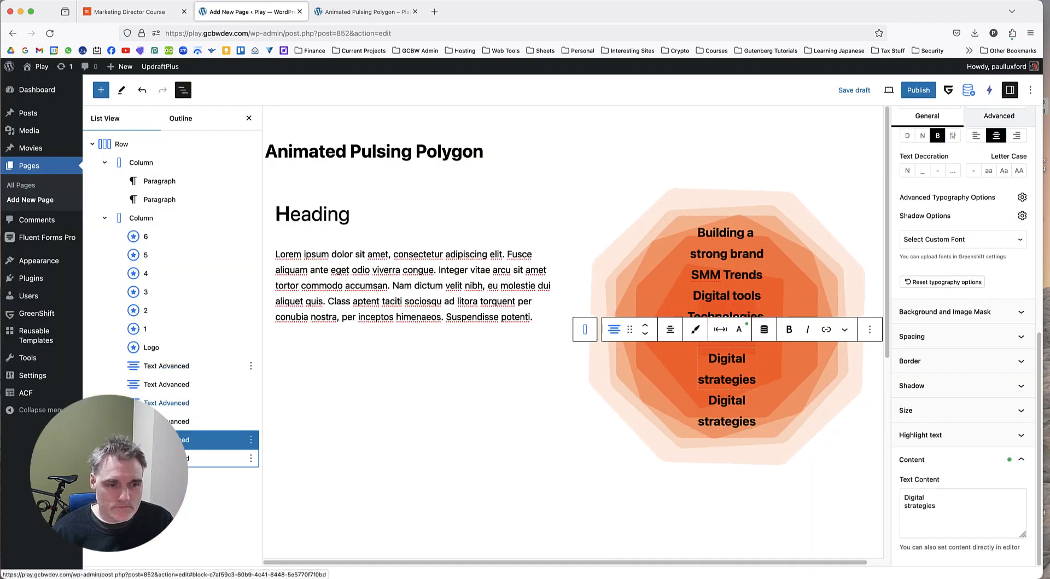
# Replace the last block's text content with "Marketing analytics", breaking it into two lines after "Marketing".
pyautogui.click(176, 459)
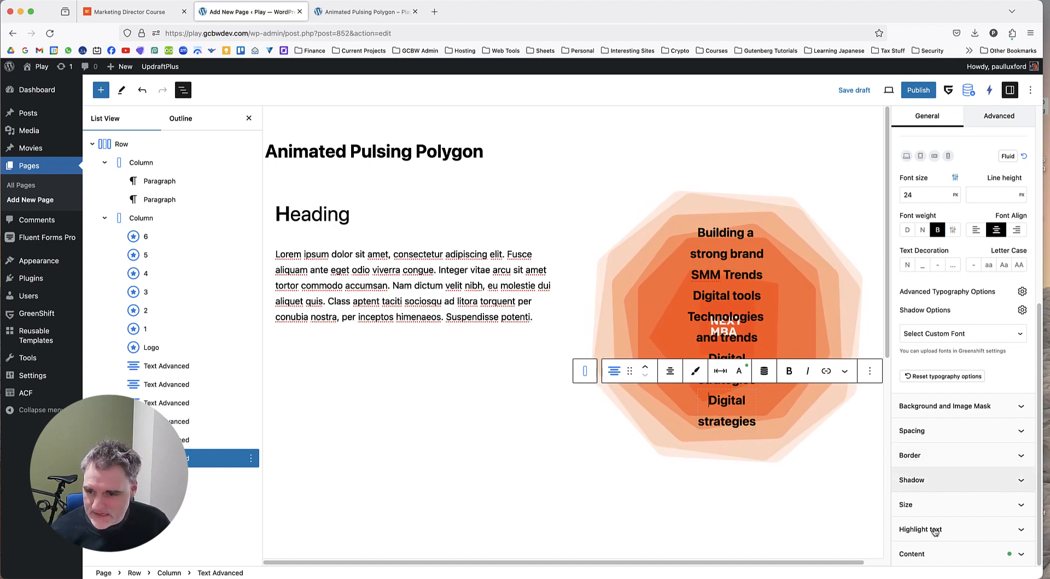
pyautogui.click(956, 554)
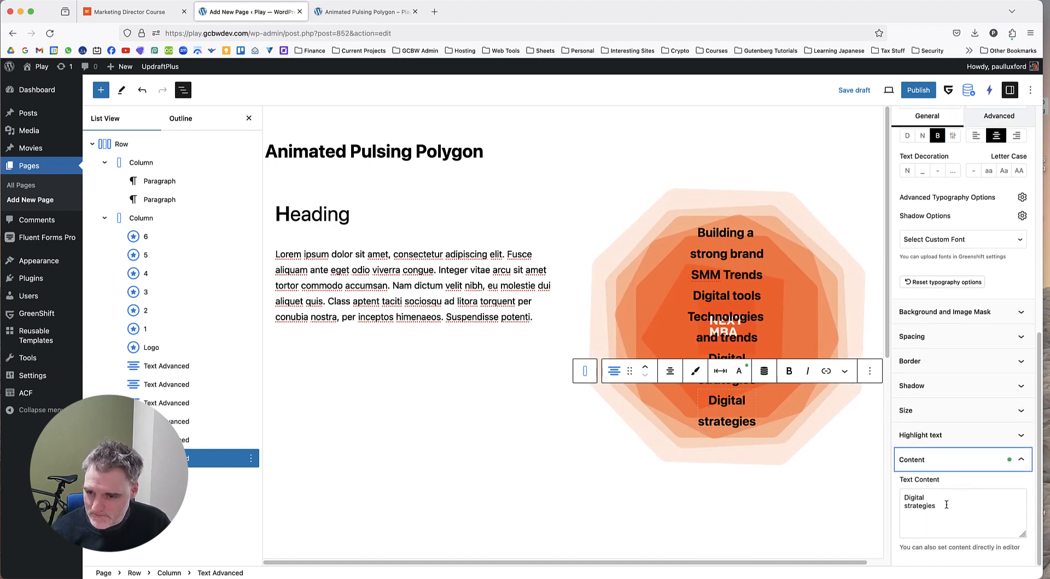
pyautogui.moveTo(904, 496); pyautogui.dragTo(985, 506)
pyautogui.write('Marketing analytics')
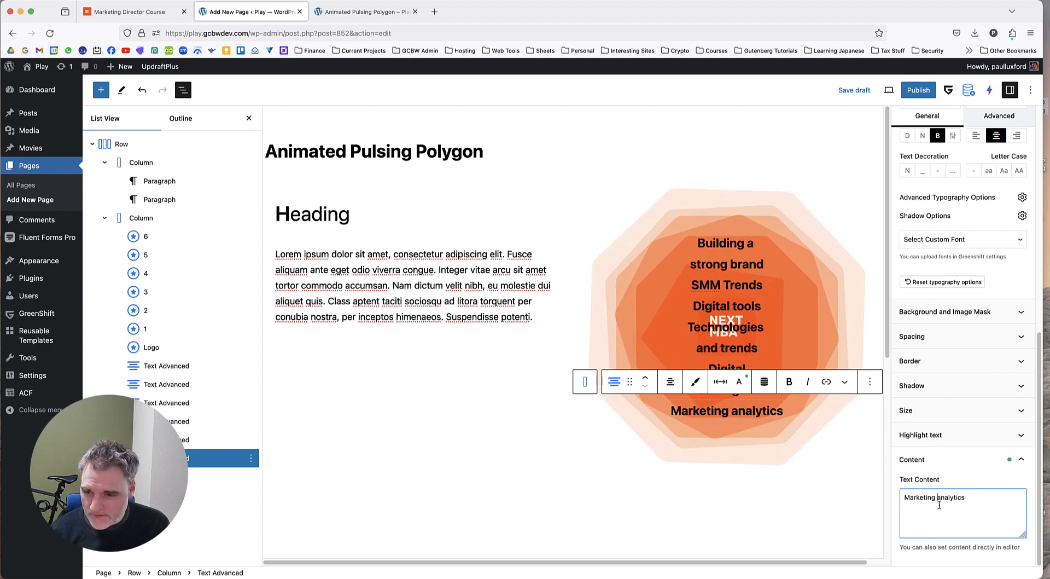
pyautogui.click(137, 12)
pyautogui.click(269, 12)
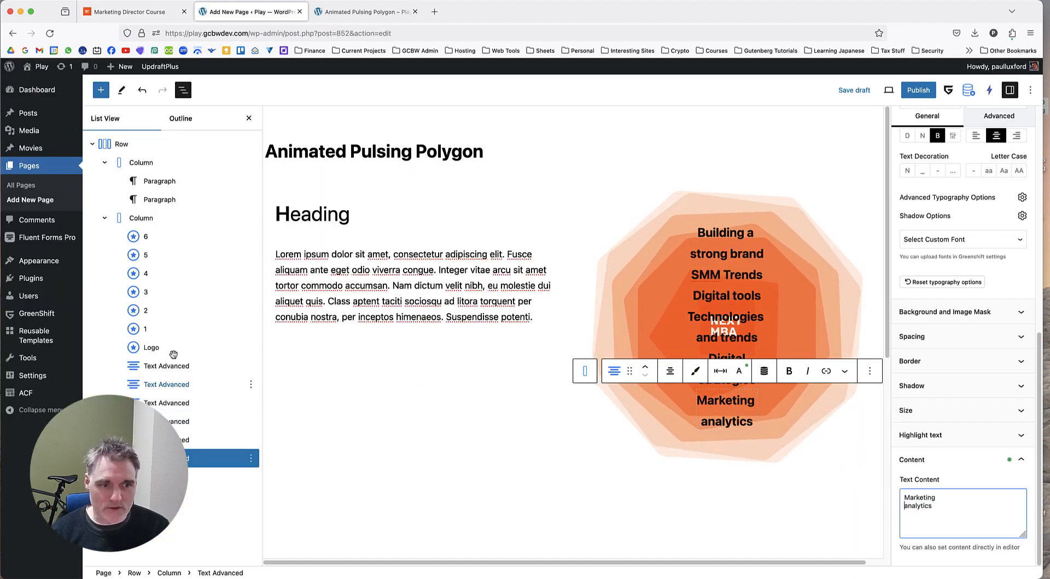
# Set the "Building a strong brand" label to absolute positioning with a top offset of 0 px.
pyautogui.click(178, 367)
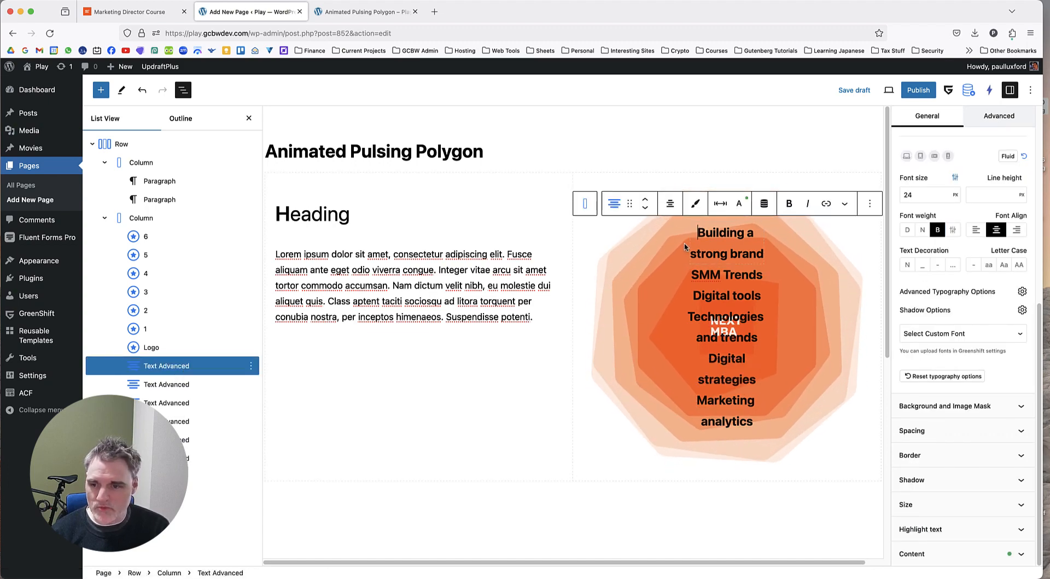
pyautogui.click(994, 116)
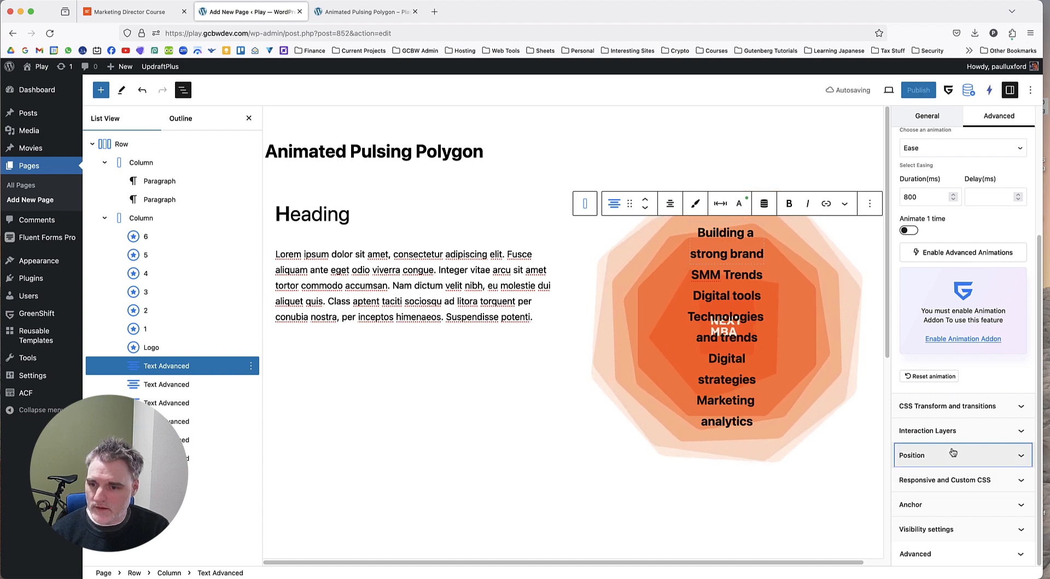
pyautogui.click(954, 454)
pyautogui.click(920, 327)
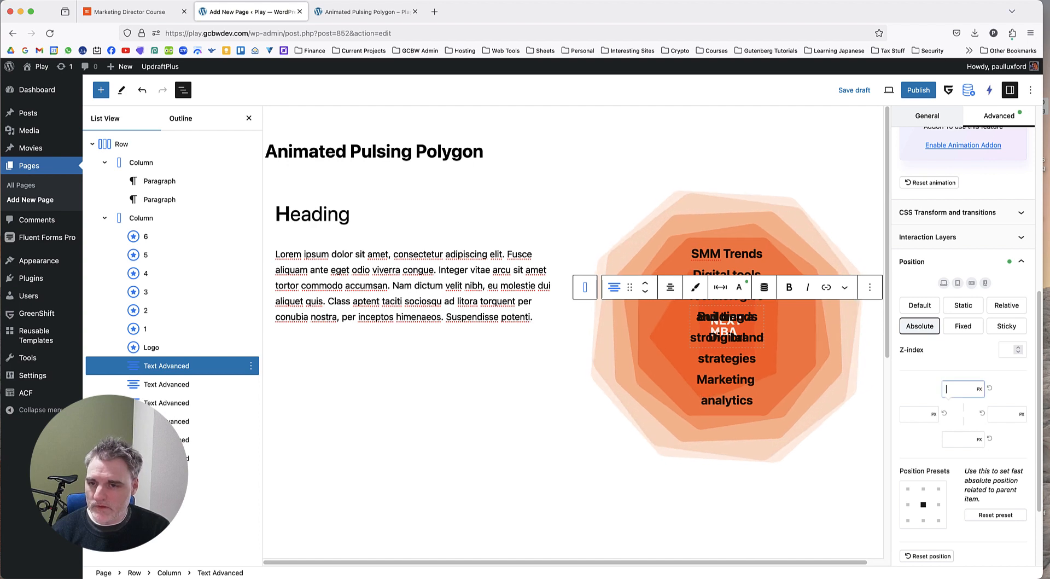
pyautogui.write('0')
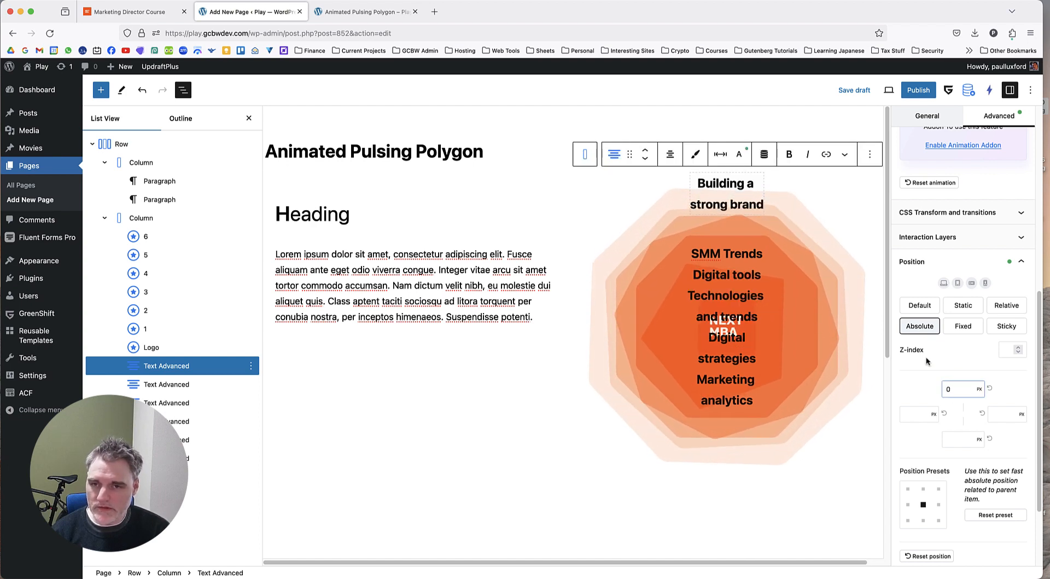
# Position the "SMM Trends" label absolutely with a left offset of 0 px and a top offset of 150 px.
pyautogui.click(184, 385)
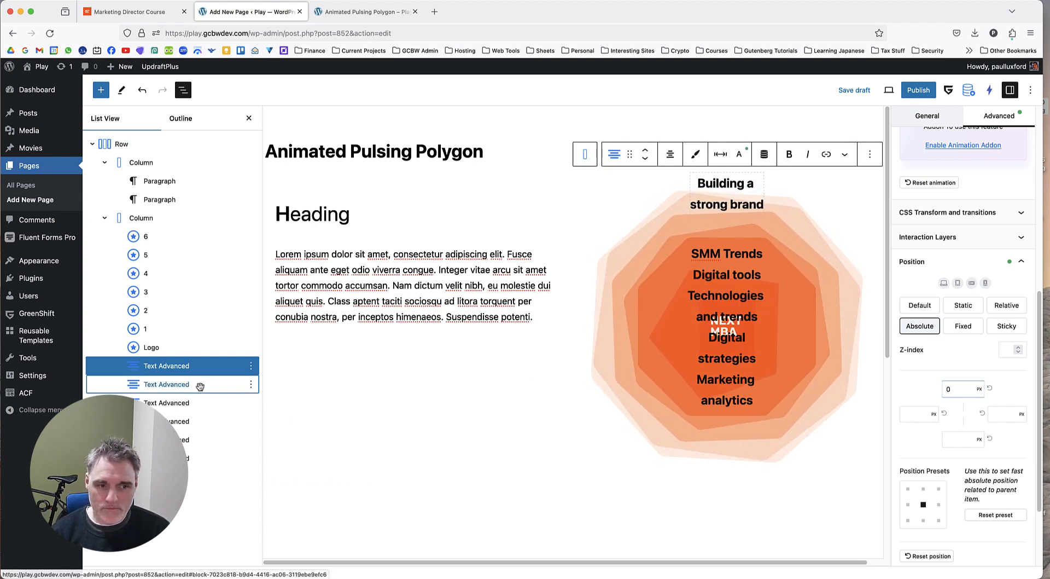
pyautogui.click(189, 385)
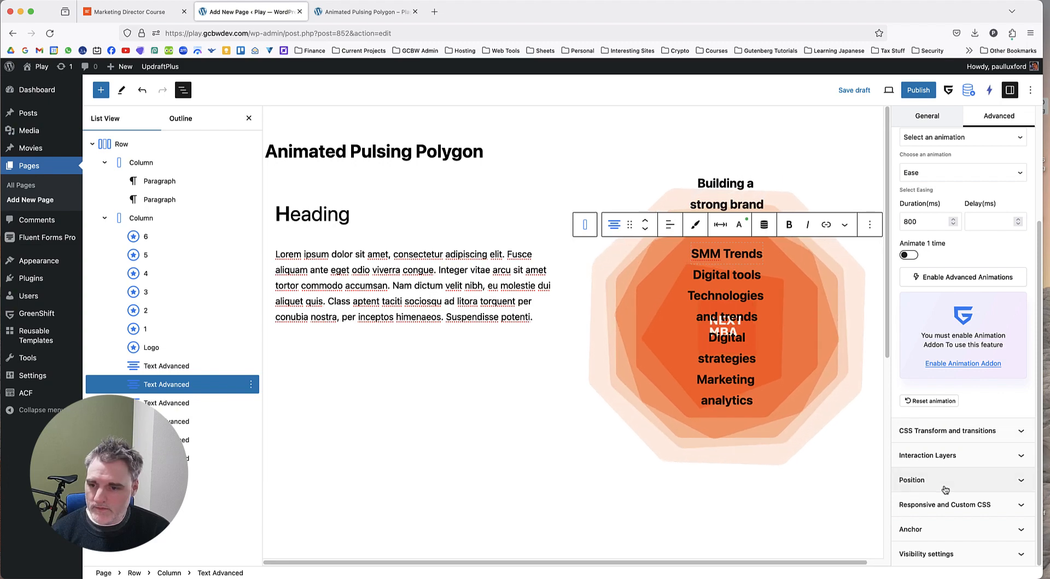
pyautogui.click(918, 479)
pyautogui.scroll(-5, 952, 383)
pyautogui.click(920, 247)
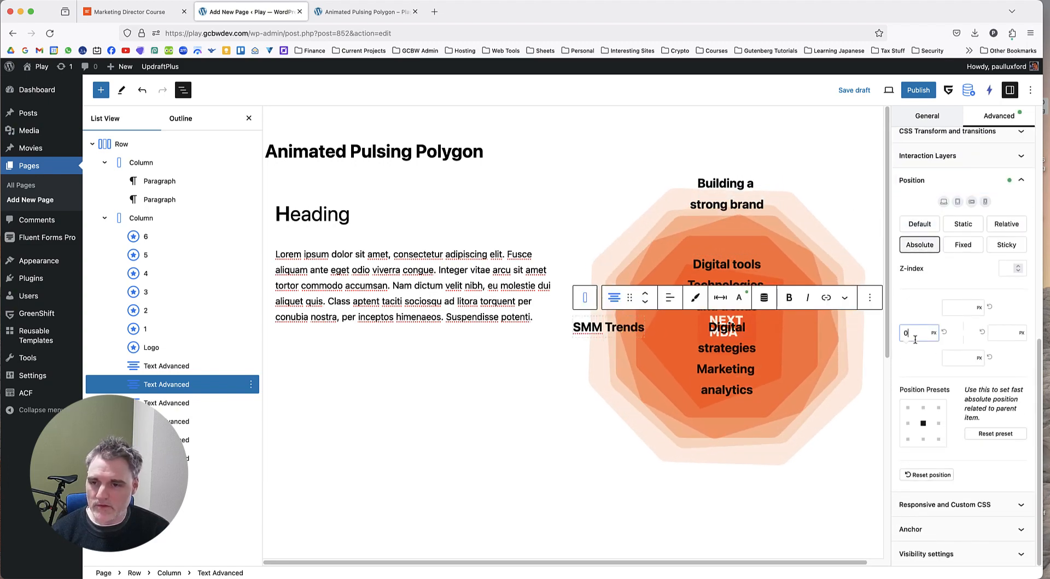
pyautogui.write('0')
pyautogui.click(959, 309)
pyautogui.write('40')
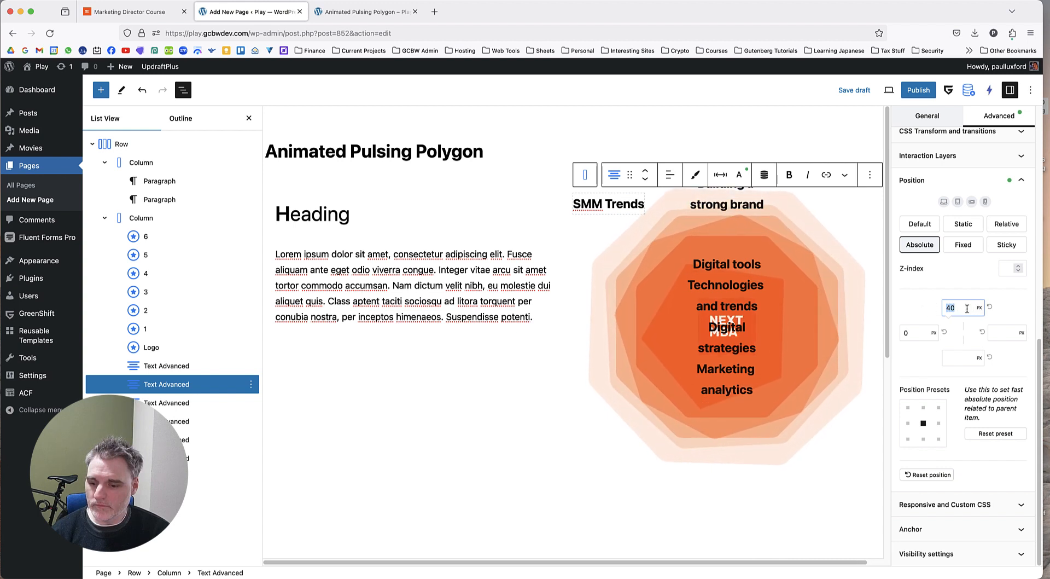
pyautogui.write('200')
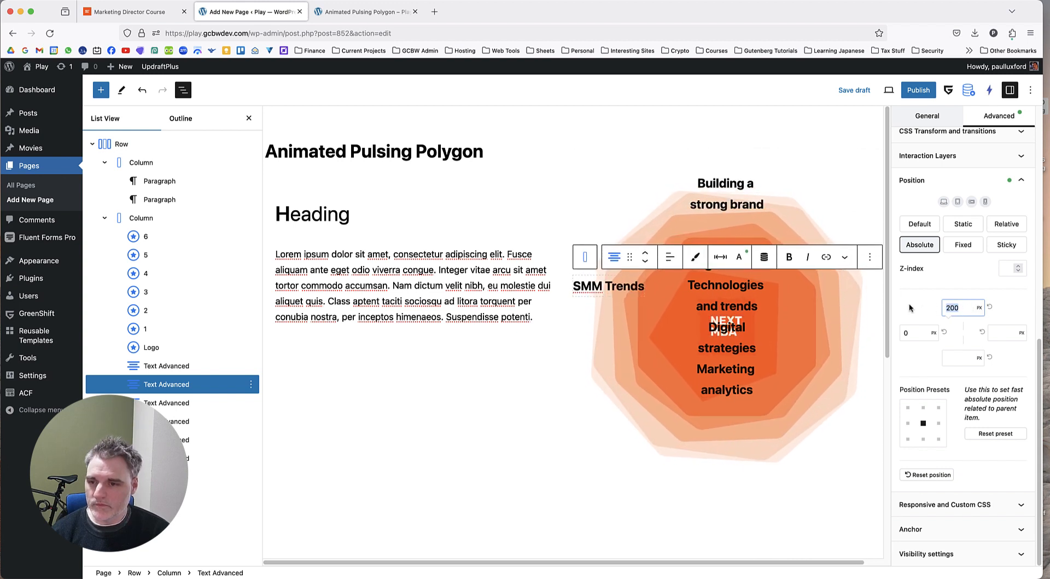
pyautogui.write('100')
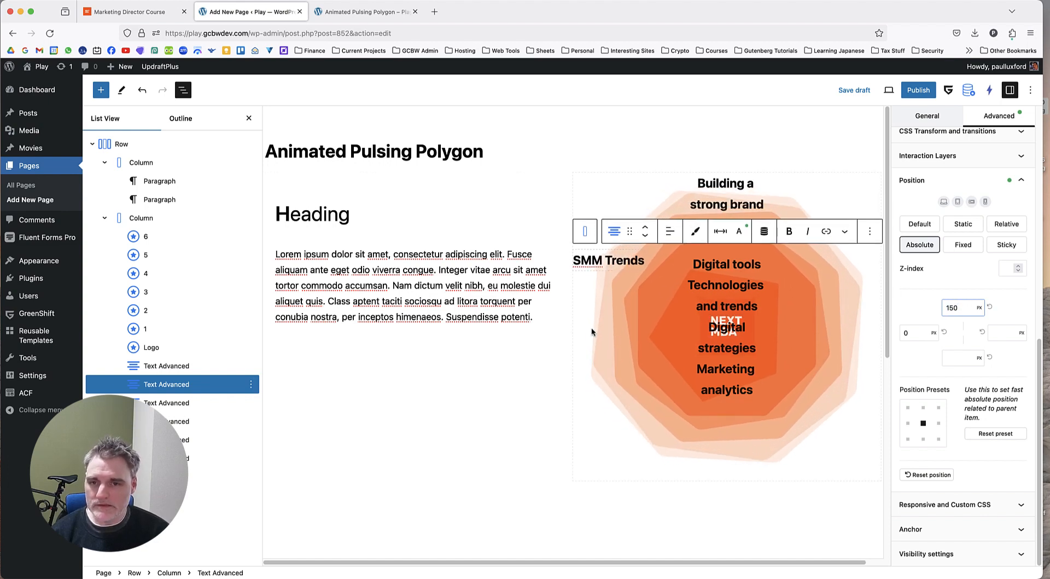
# Position the "Digital tools" label absolutely with a left offset of 0 px and a bottom offset of 200 px.
pyautogui.click(207, 403)
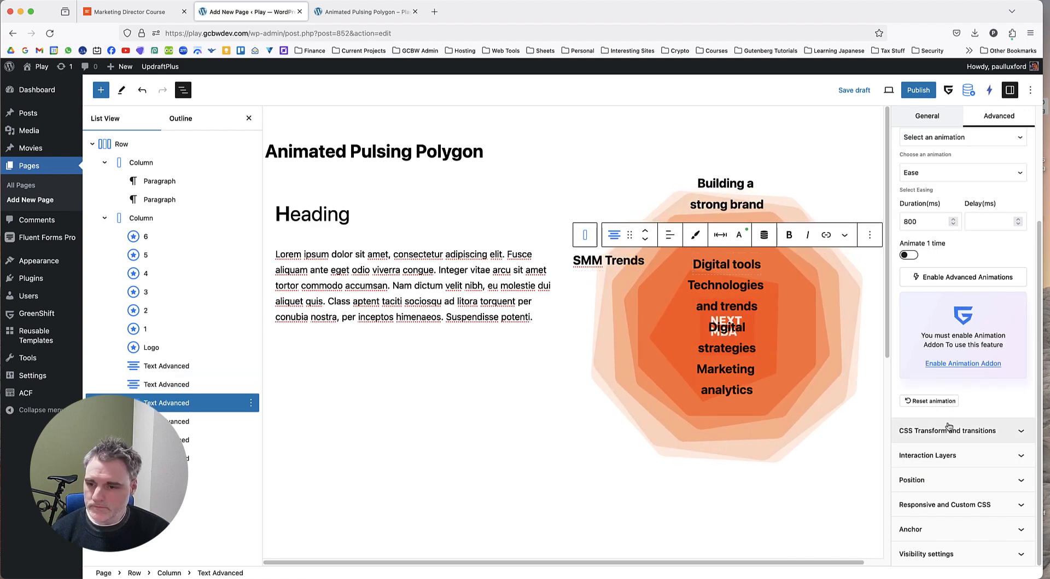
pyautogui.click(912, 479)
pyautogui.click(930, 320)
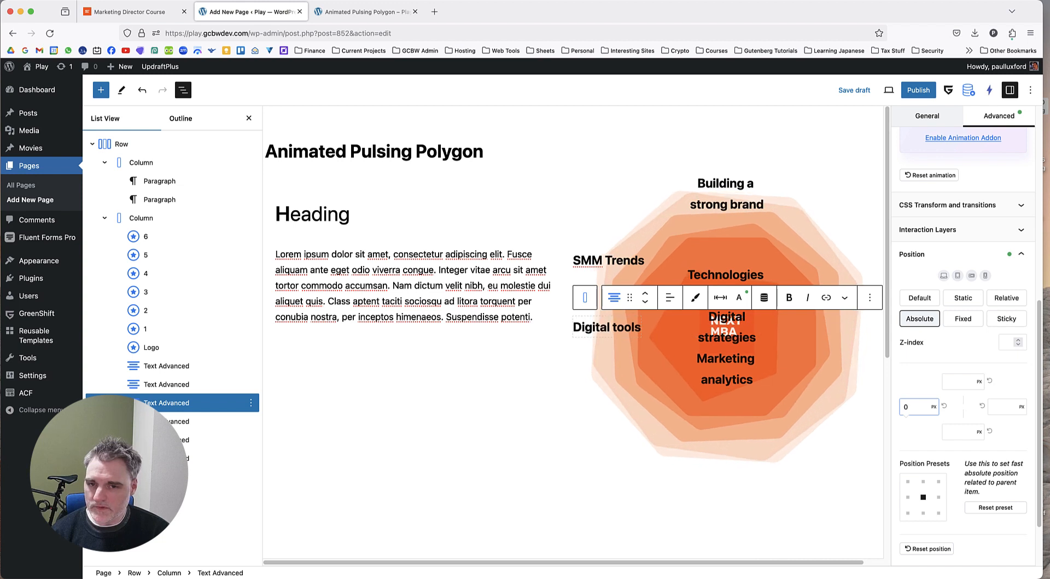
pyautogui.click(958, 436)
pyautogui.write('150')
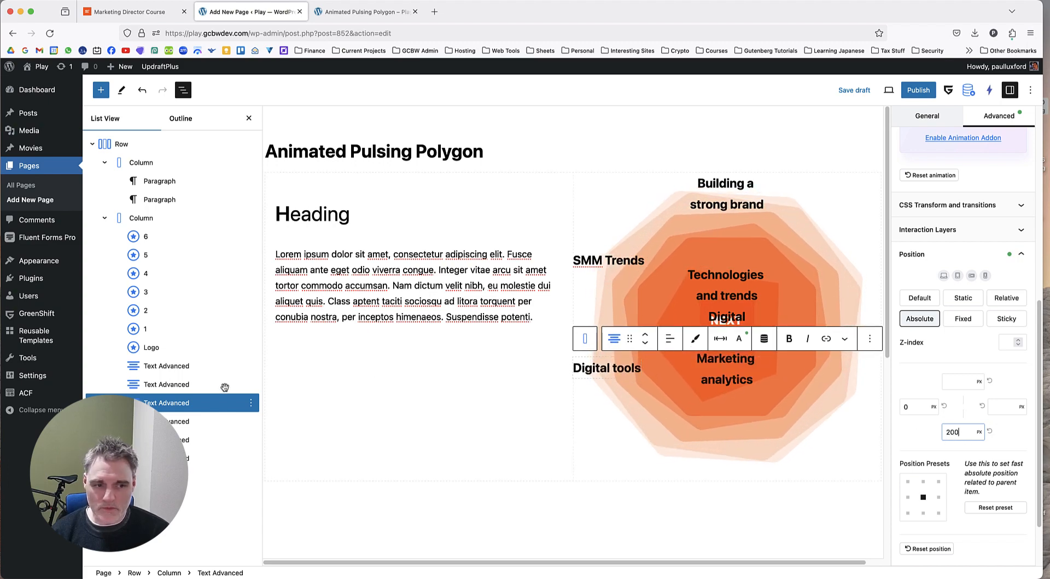
# Change the "SMM Trends" label's top offset to 200 px.
pyautogui.click(206, 385)
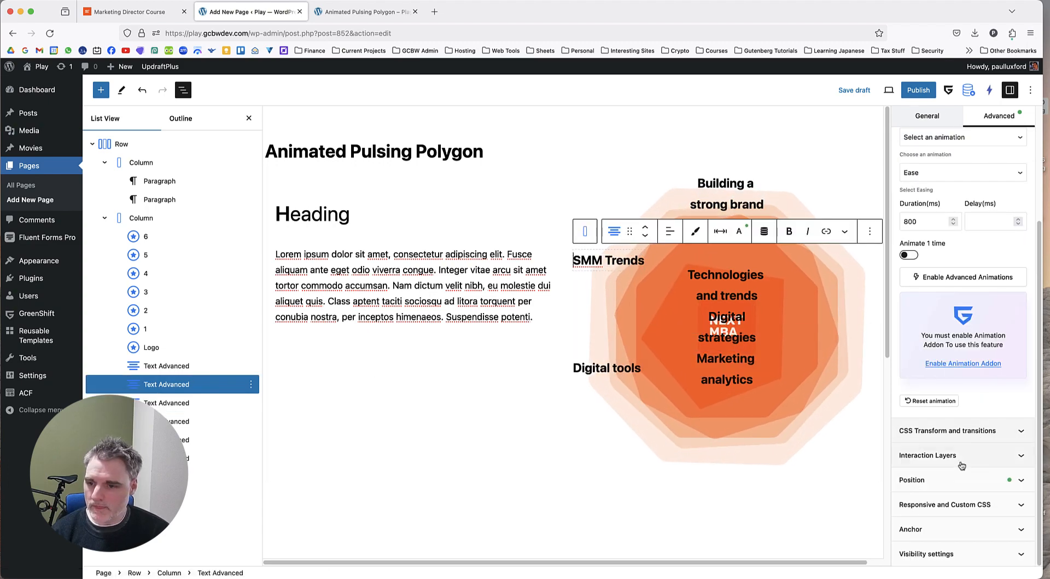
pyautogui.click(962, 479)
pyautogui.doubleClick(964, 354)
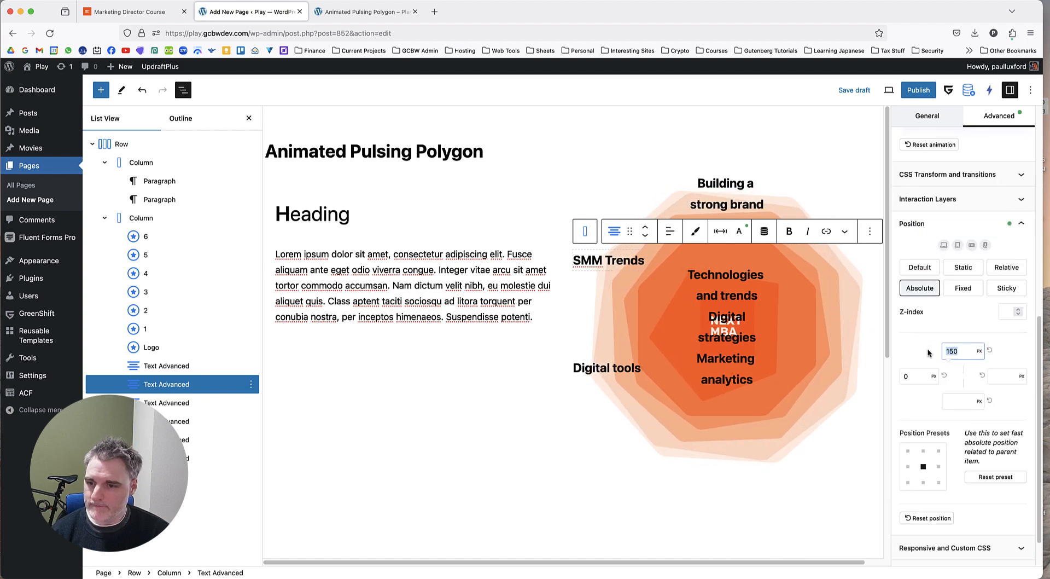
pyautogui.write('200')
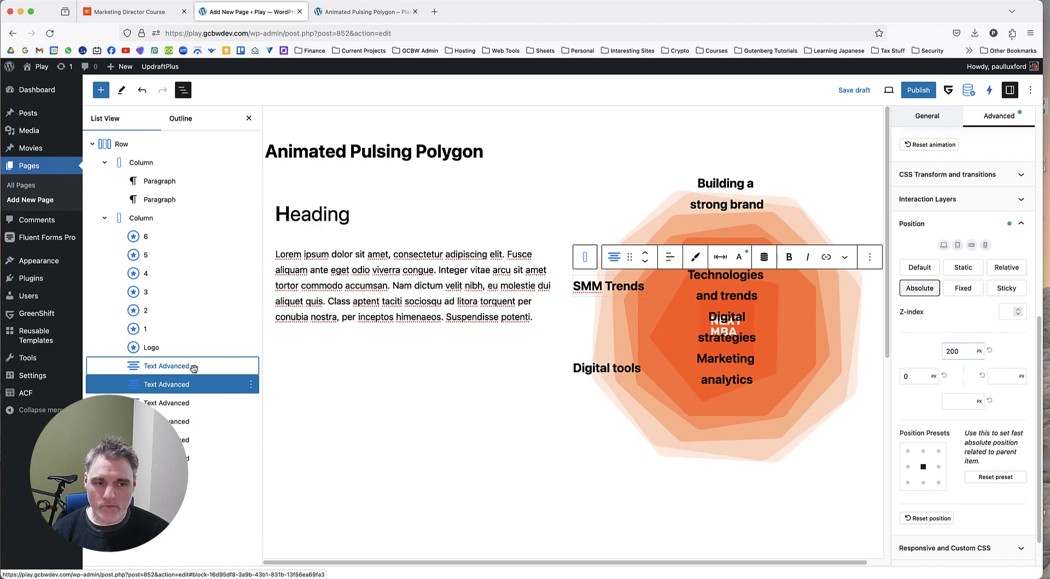
# Change the "Building a strong brand" label's top offset to 50 px.
pyautogui.click(191, 367)
pyautogui.click(995, 479)
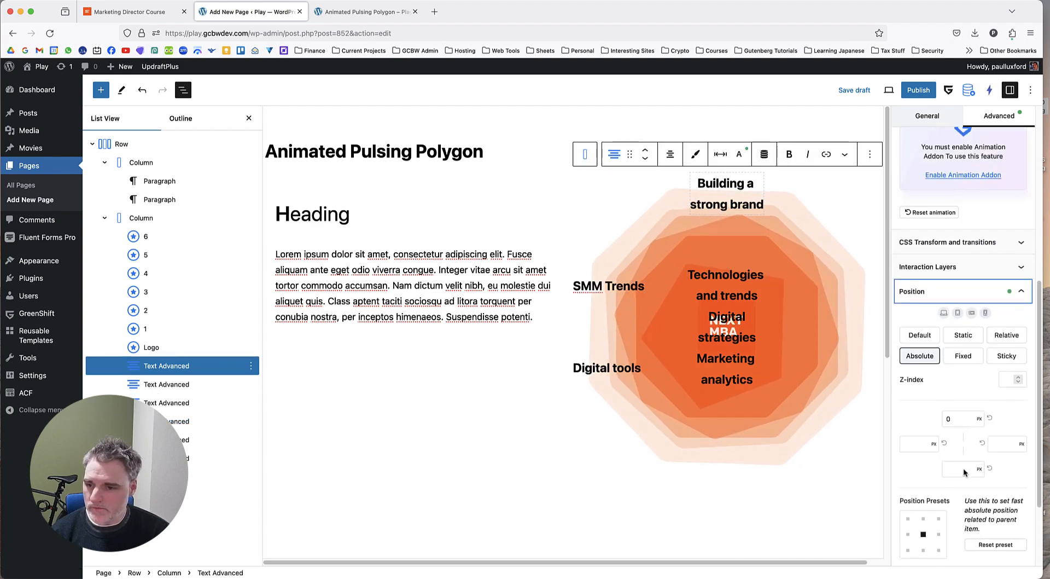
pyautogui.click(943, 307)
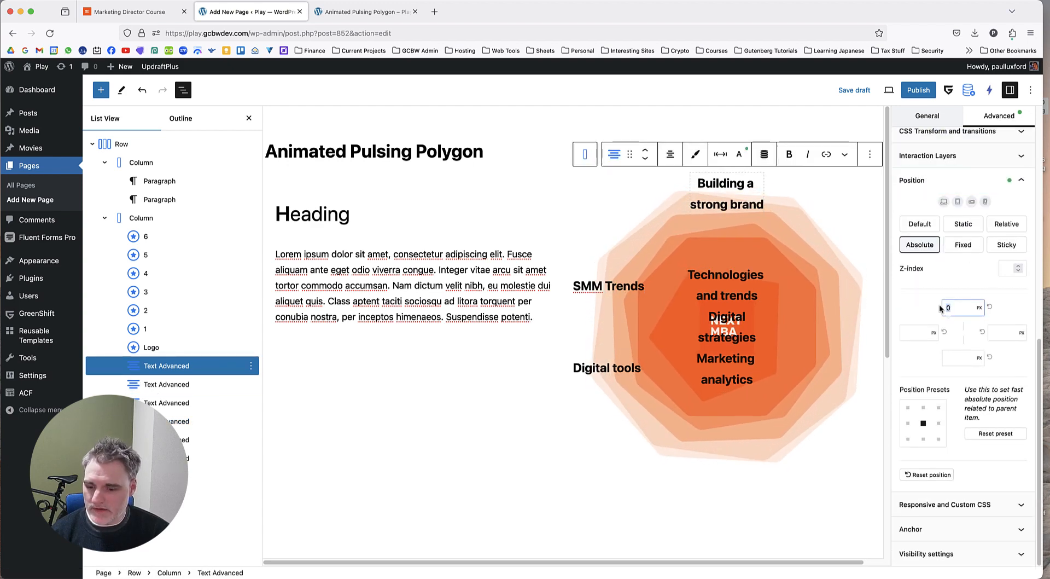
pyautogui.write('150')
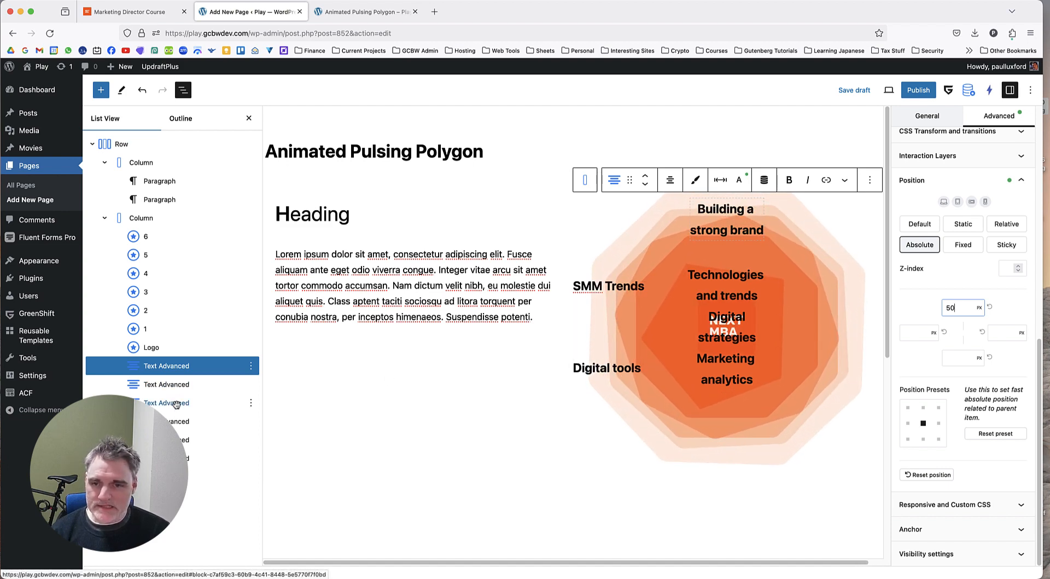
# Position the "Technologies and trends" label absolutely with a right offset of 0 px and a top offset of 200 px.
pyautogui.click(175, 403)
pyautogui.click(175, 423)
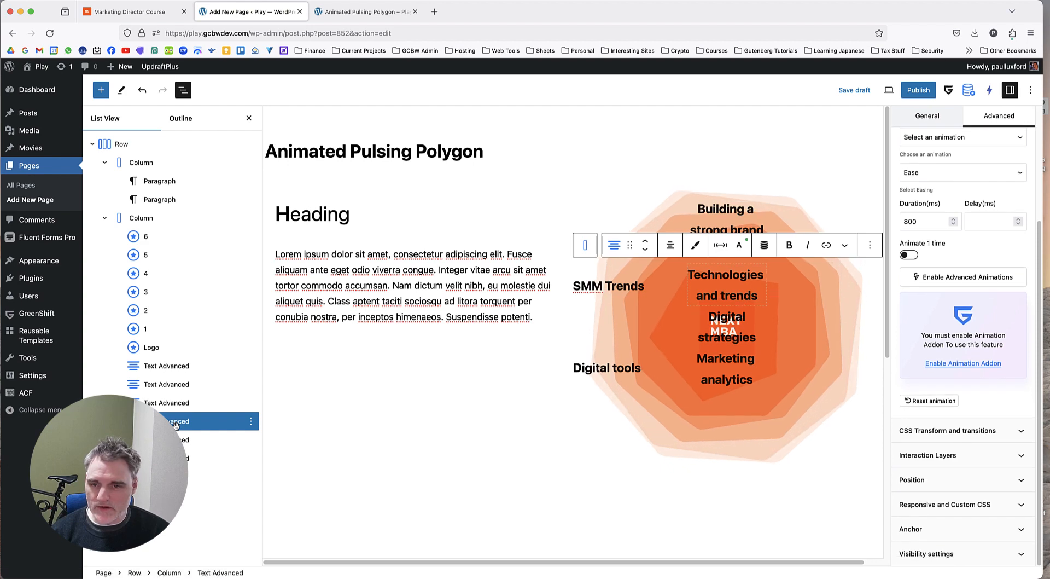
pyautogui.click(954, 479)
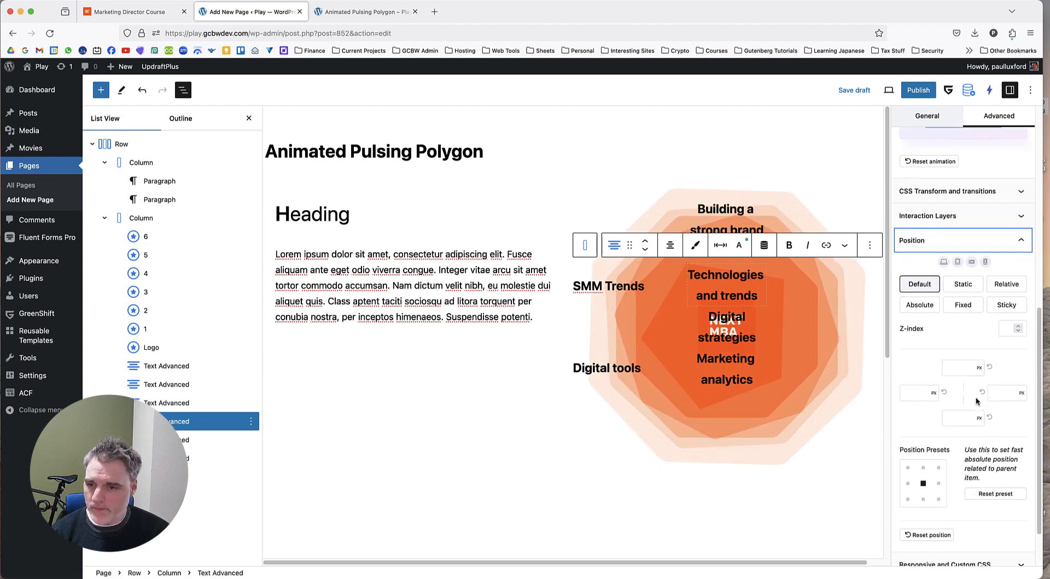
pyautogui.click(922, 305)
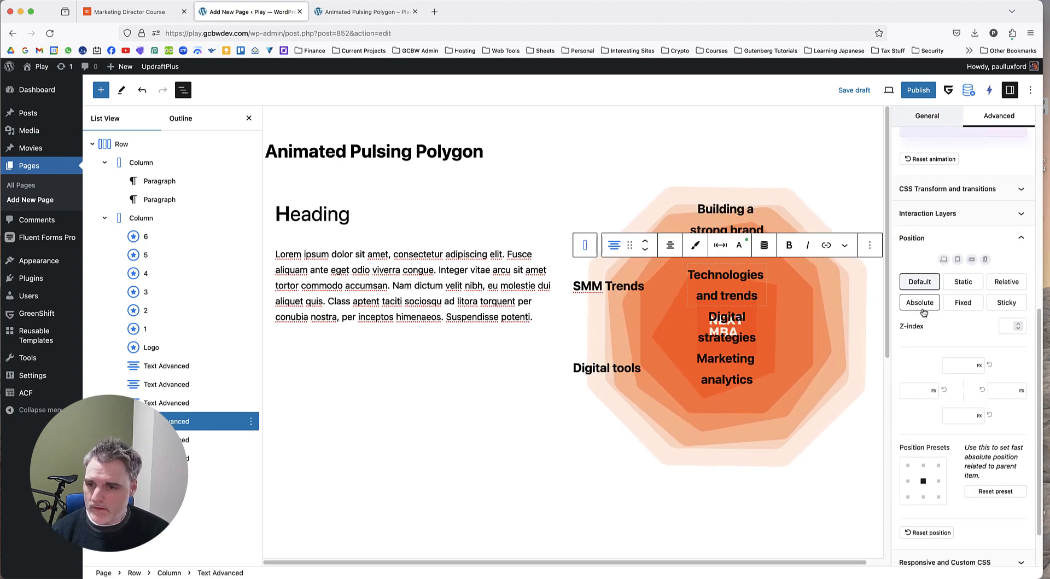
pyautogui.click(960, 365)
pyautogui.write('200')
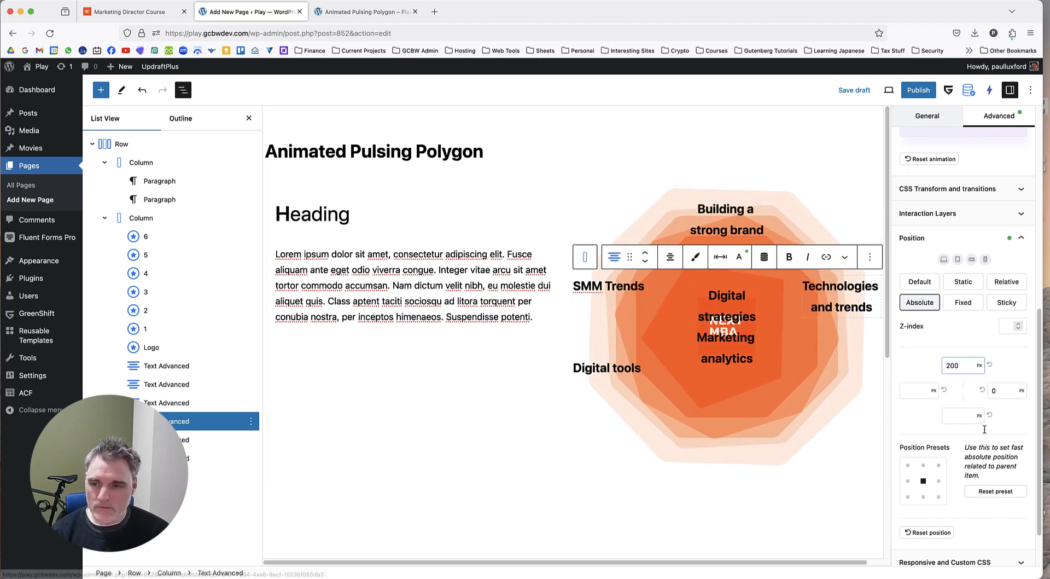
# Position the "Digital strategies" label absolutely with a right offset of 0 px and a bottom offset of 200 px.
pyautogui.click(193, 439)
pyautogui.click(963, 479)
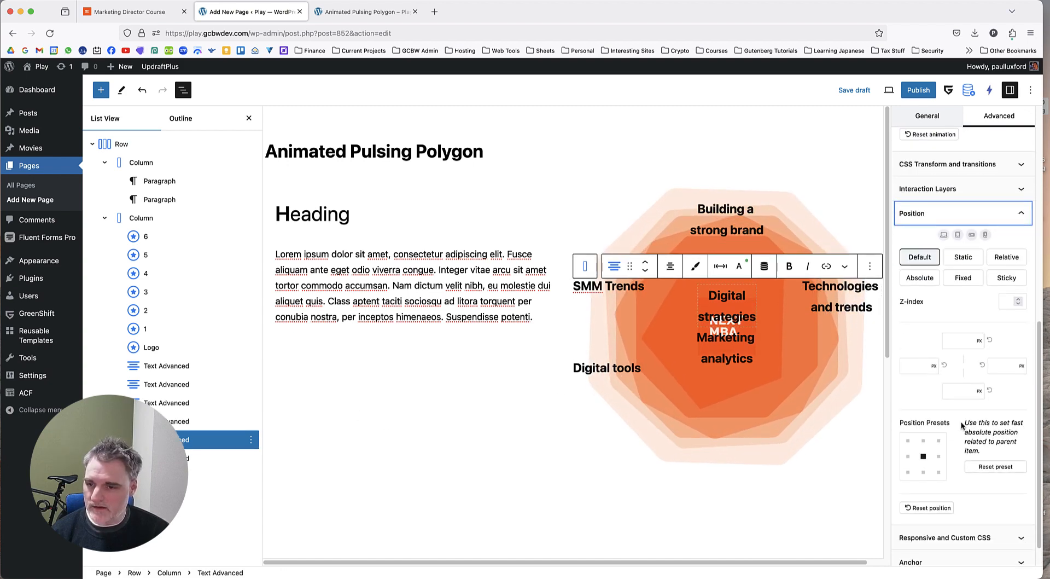
pyautogui.click(920, 278)
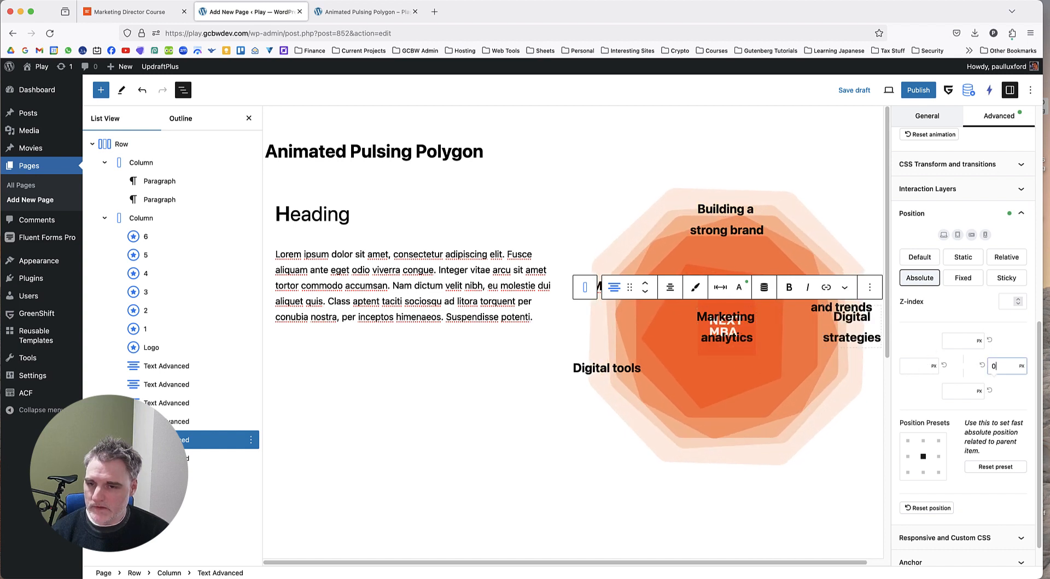
pyautogui.click(960, 389)
pyautogui.write('200')
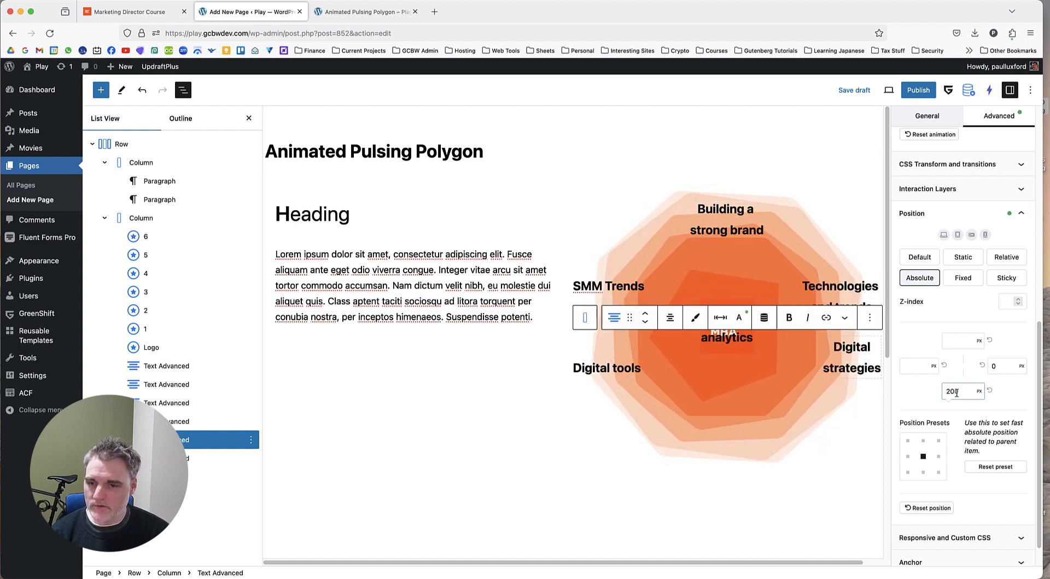
# Position the "Marketing analytics" label absolutely with a bottom offset of 100 px.
pyautogui.click(186, 456)
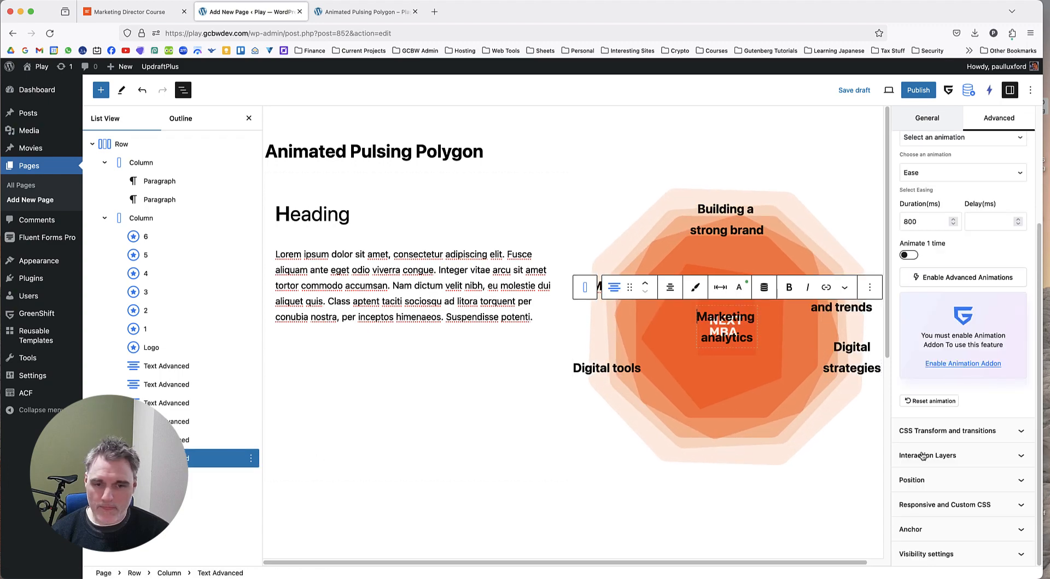
pyautogui.click(956, 479)
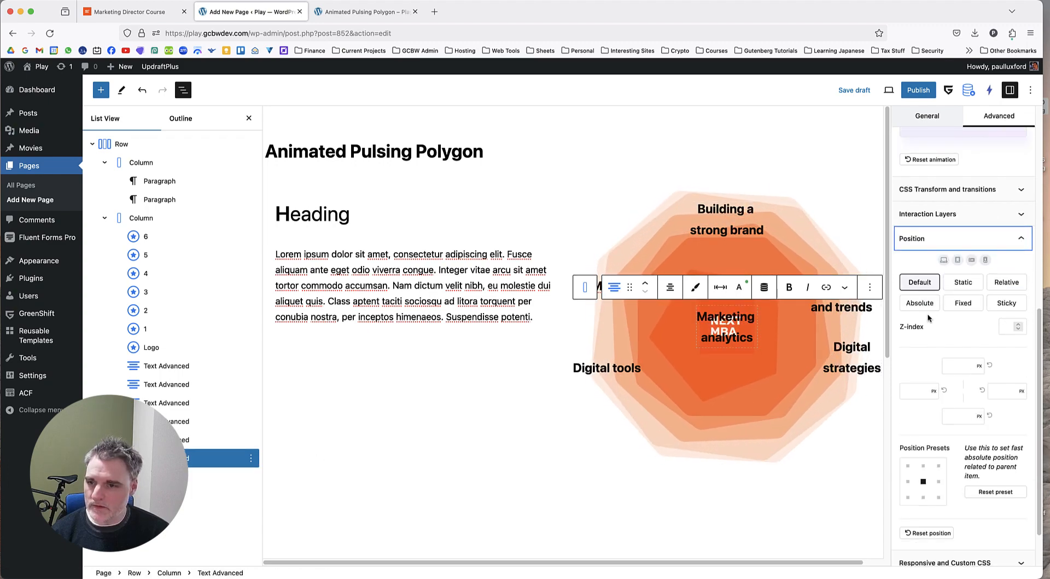
pyautogui.click(926, 307)
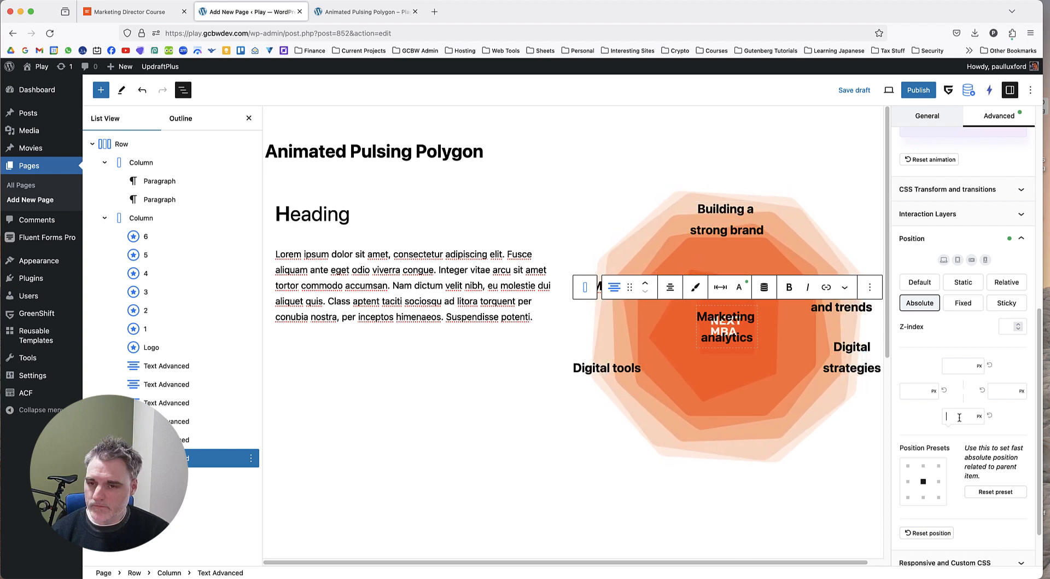
pyautogui.write('00')
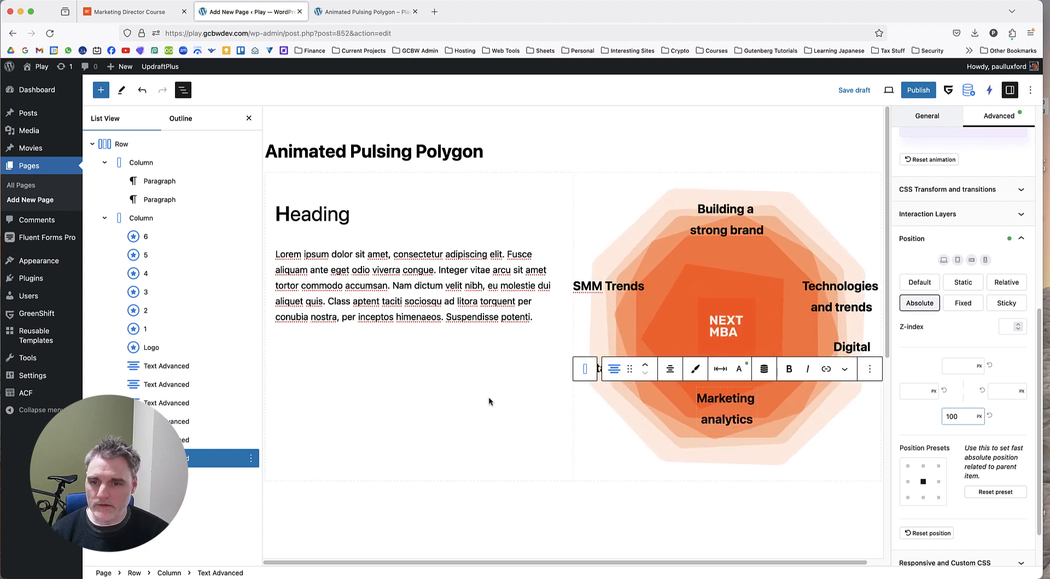
# Try a 50 px left offset on the "SMM Trends" label, compare it with the reference page, and set it to 75 px.
pyautogui.click(621, 290)
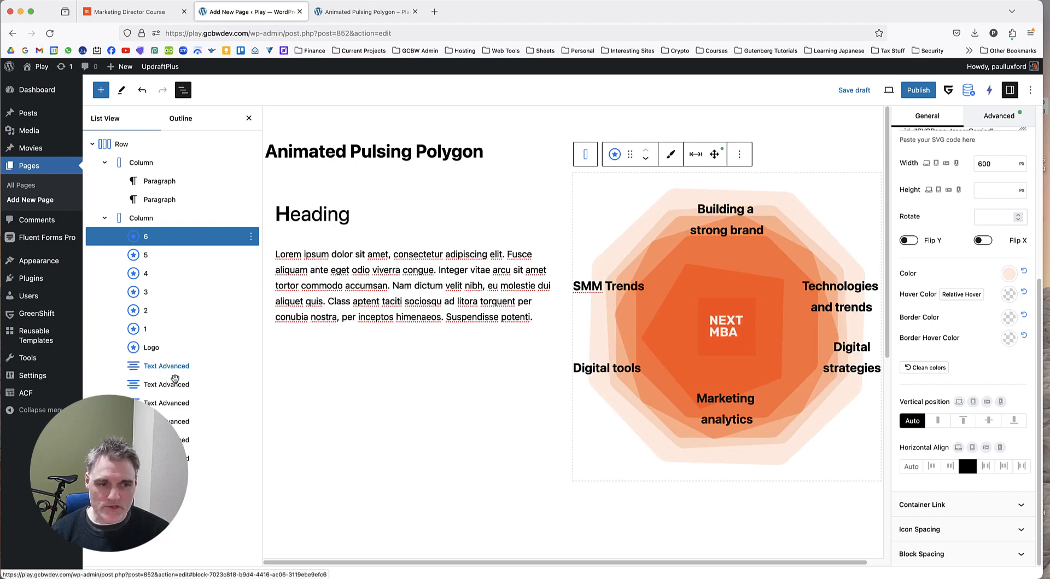
pyautogui.click(156, 384)
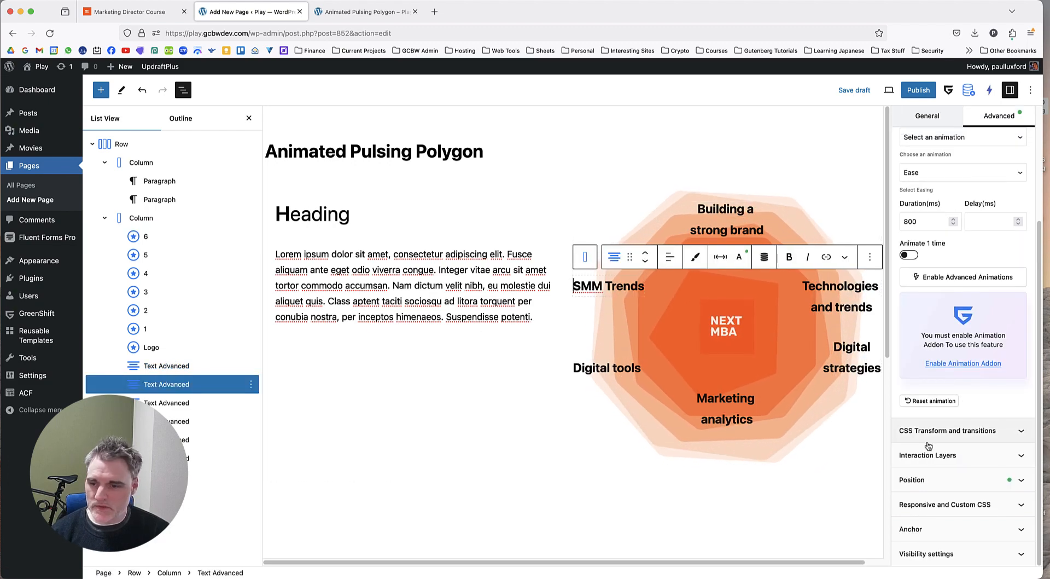
pyautogui.click(924, 479)
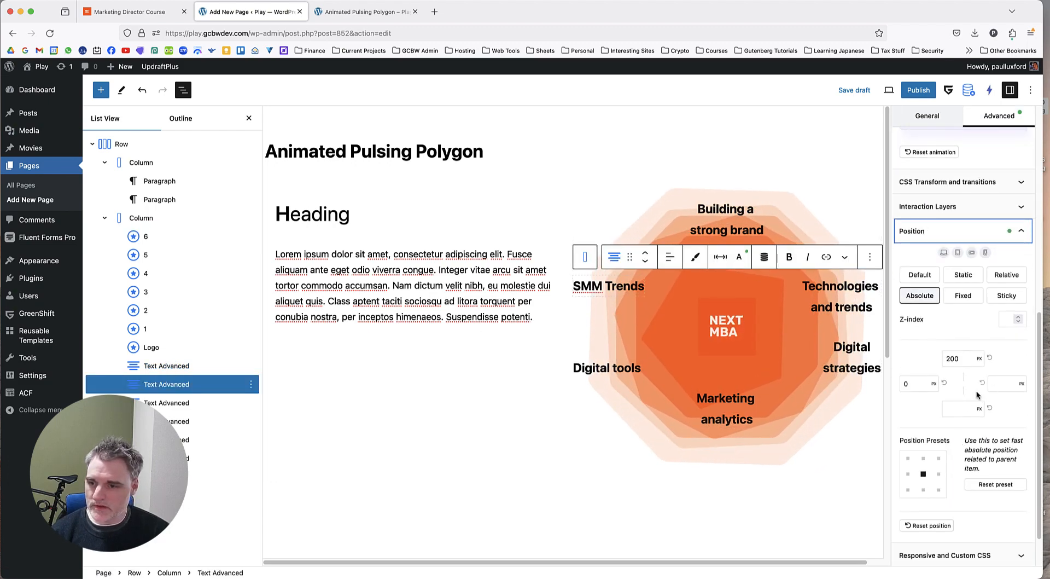
pyautogui.doubleClick(912, 383)
pyautogui.write('50')
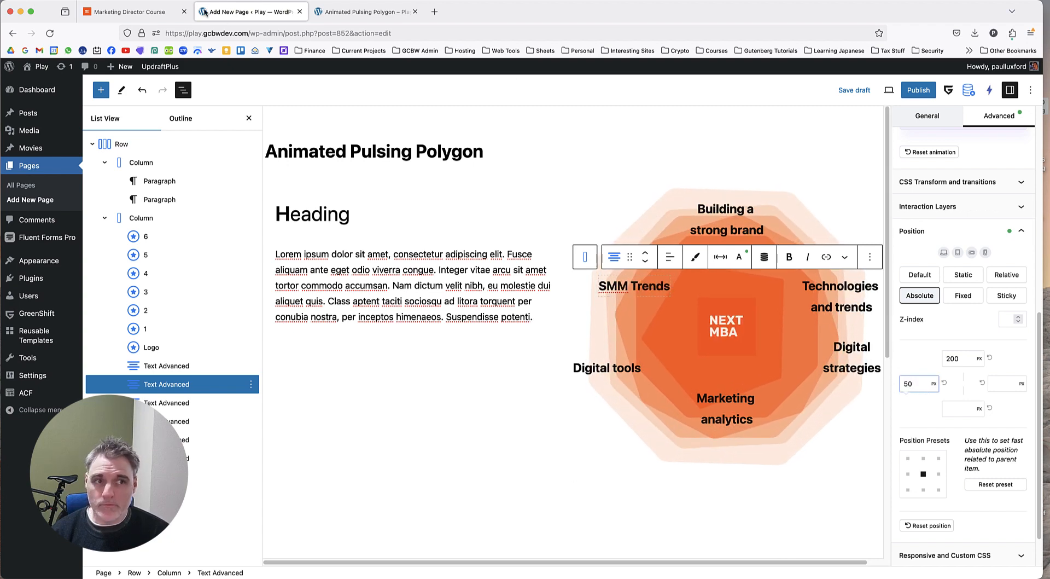
pyautogui.click(134, 11)
pyautogui.click(239, 11)
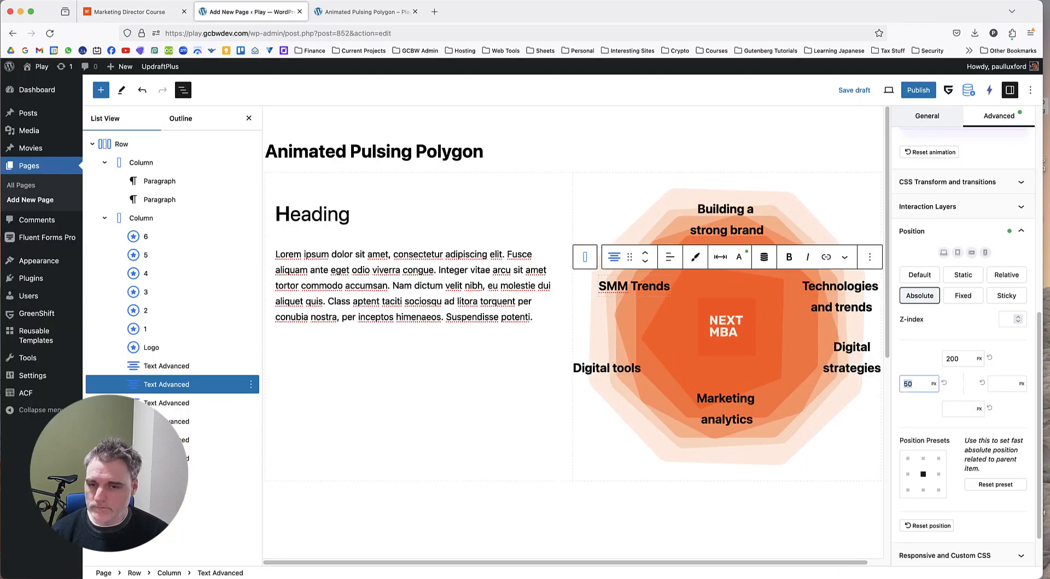
pyautogui.write('75')
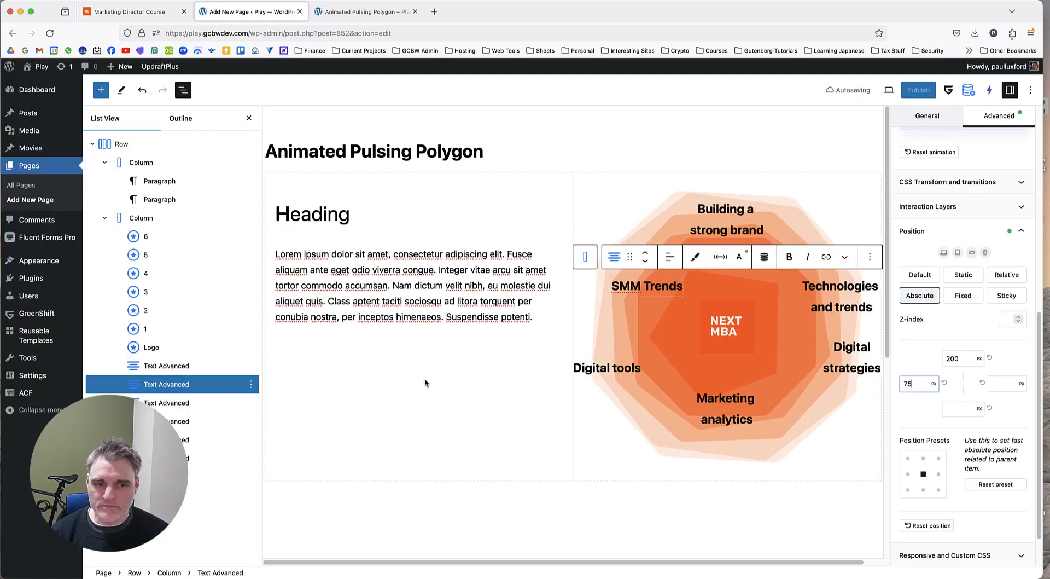
# Set the "Digital tools" label's left offset to 75 px.
pyautogui.click(218, 403)
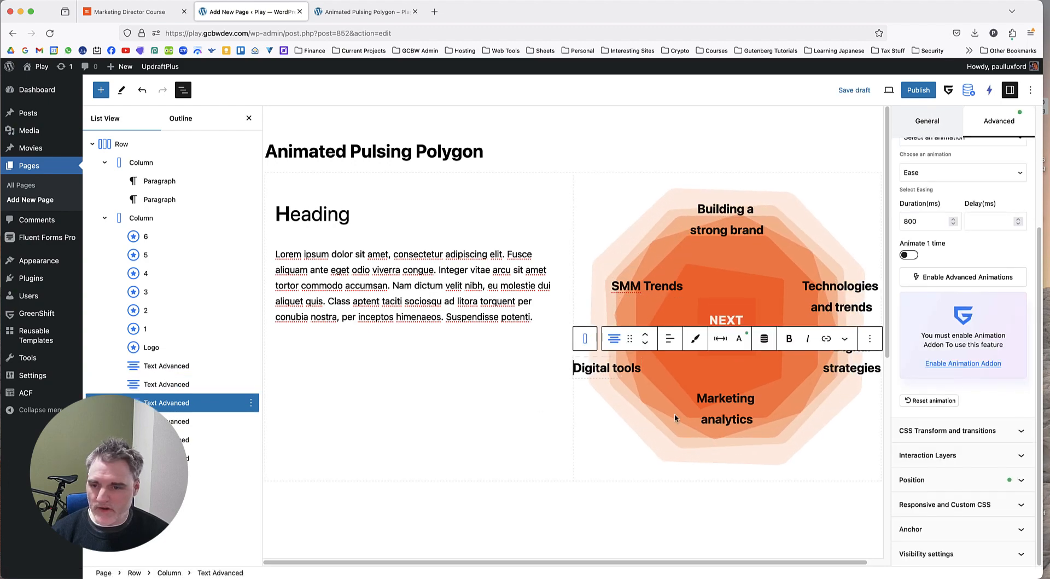
pyautogui.click(955, 475)
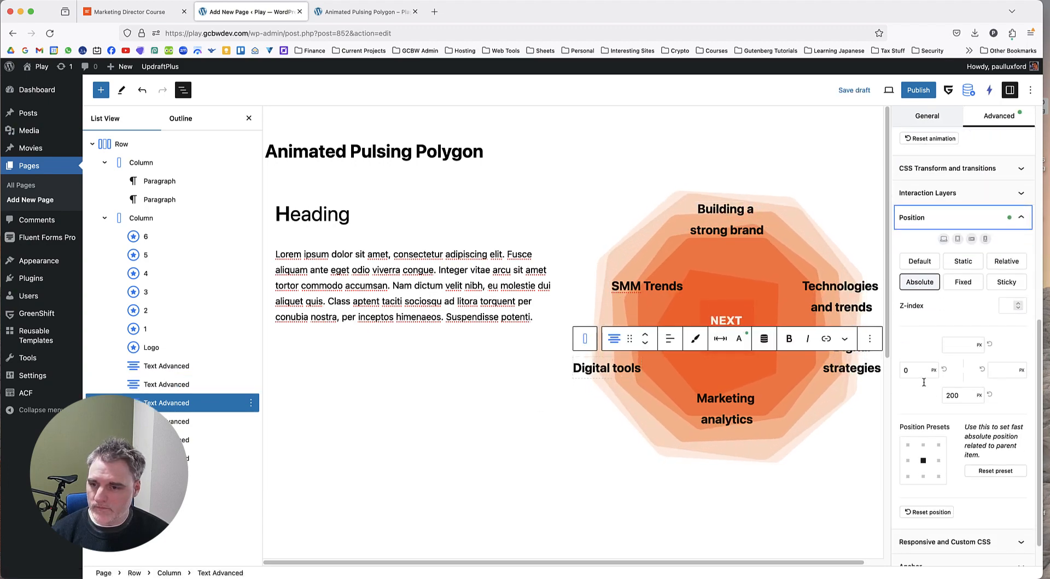
pyautogui.doubleClick(912, 370)
pyautogui.write('75')
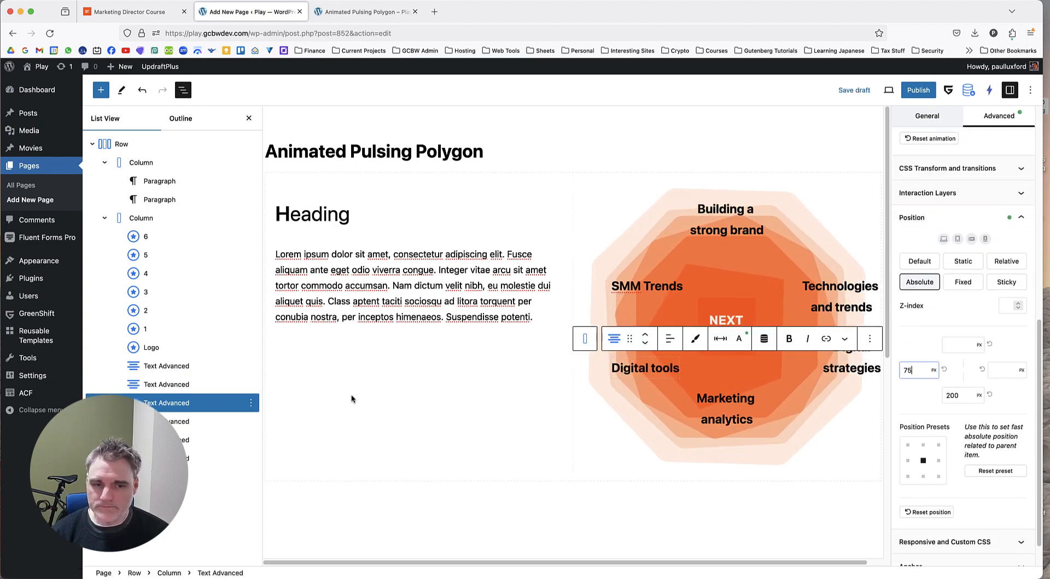
# Set the "Digital strategies" label's right offset to 75 px.
pyautogui.click(219, 439)
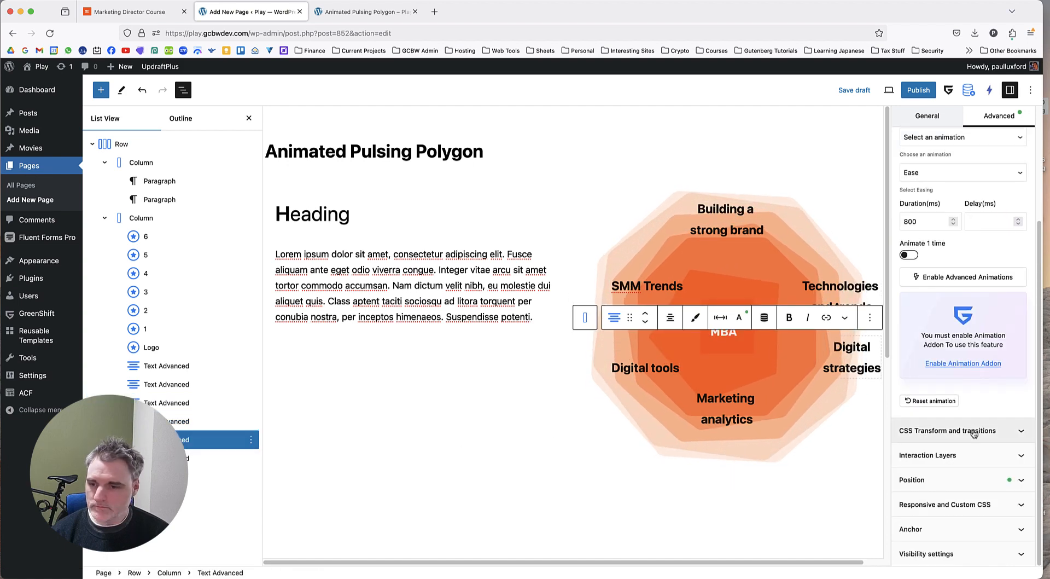
pyautogui.click(968, 481)
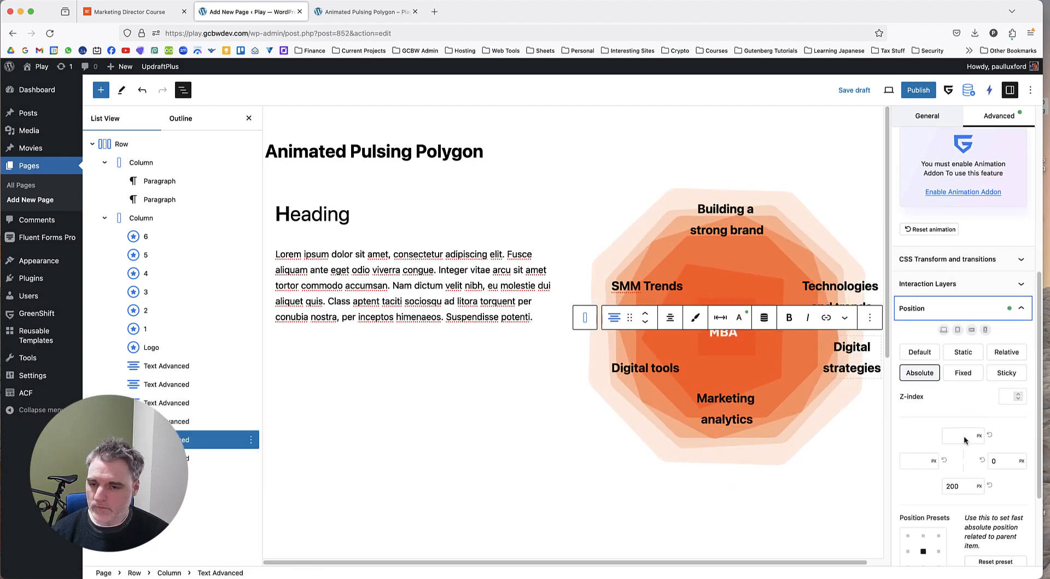
pyautogui.doubleClick(1002, 397)
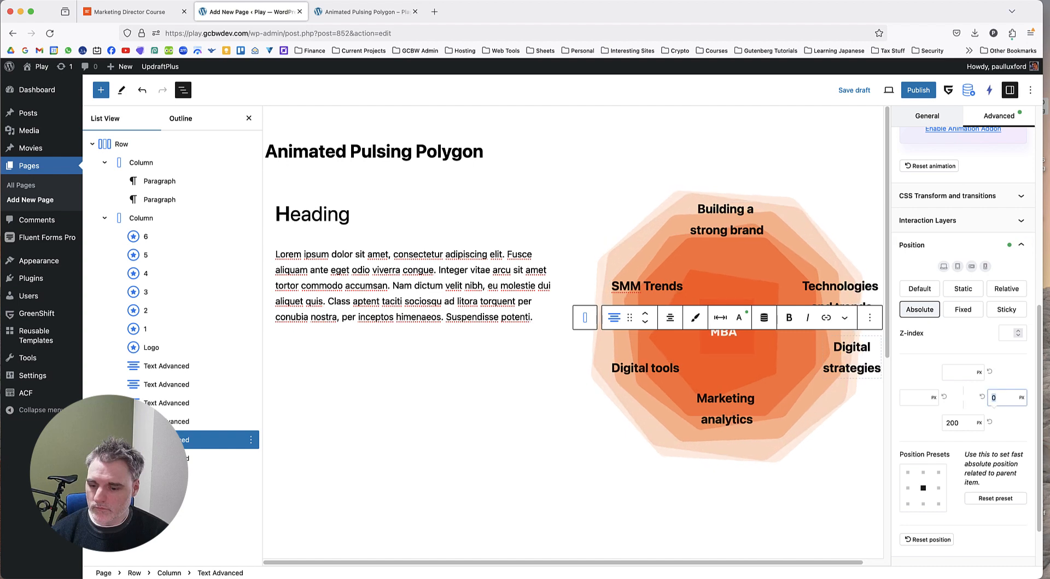
pyautogui.write('75')
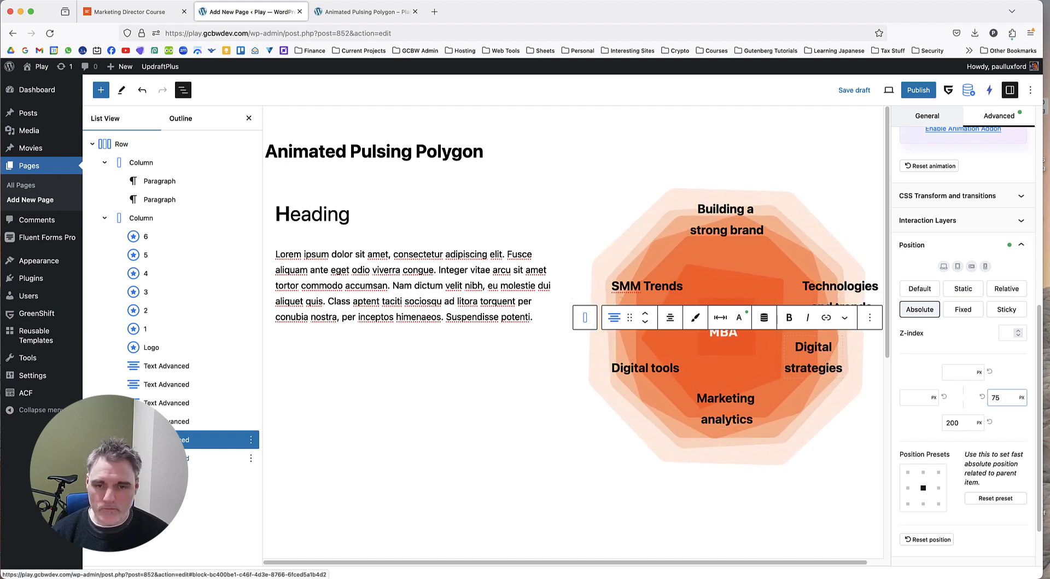
# Set the "Marketing analytics" label's right offset to 75 px.
pyautogui.click(218, 457)
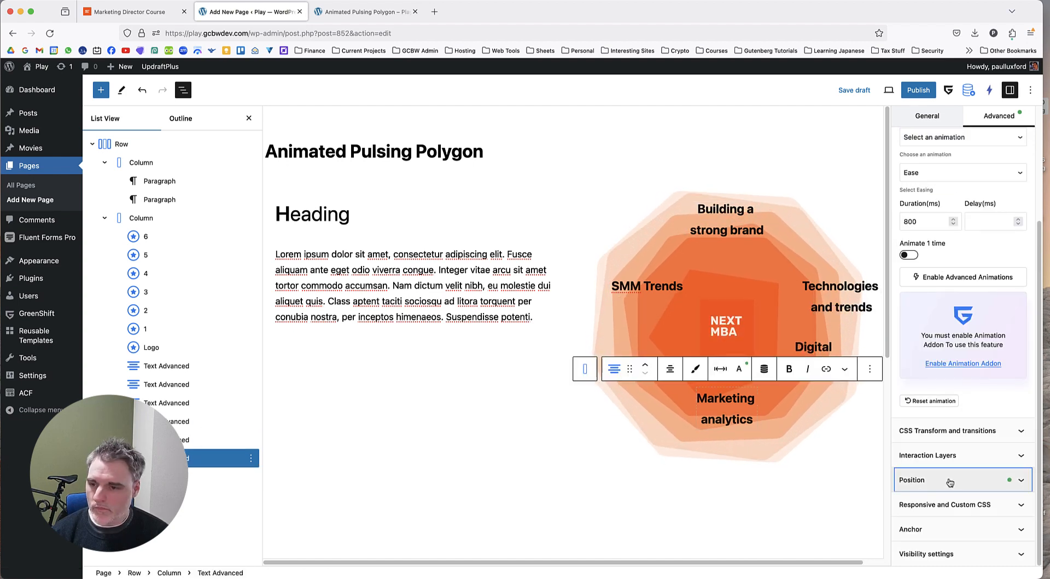
pyautogui.click(947, 478)
pyautogui.click(1002, 370)
pyautogui.write('75')
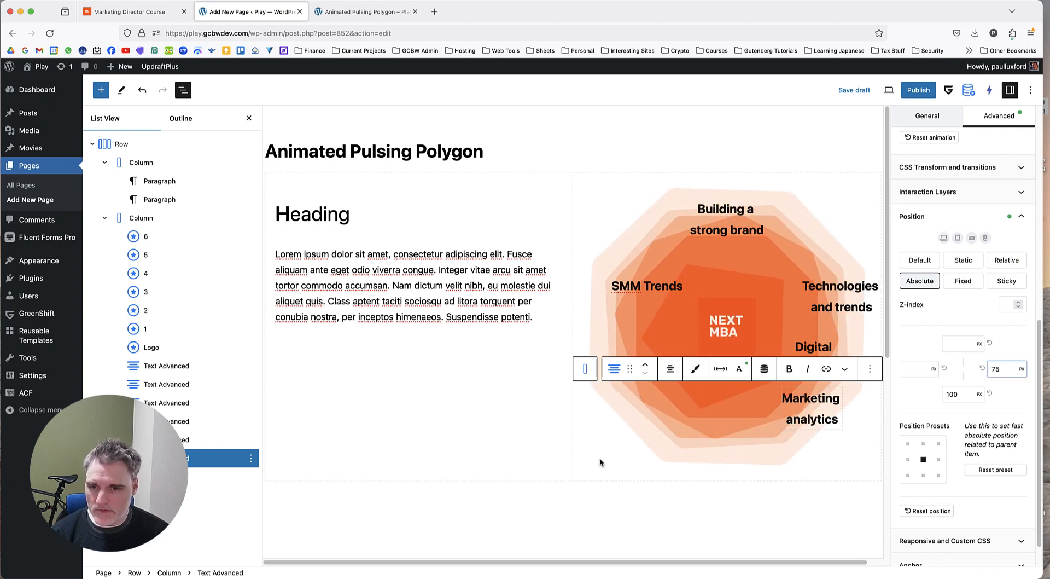
# Clear the "Digital strategies" label's right offset and restore it to 75 px.
pyautogui.click(202, 439)
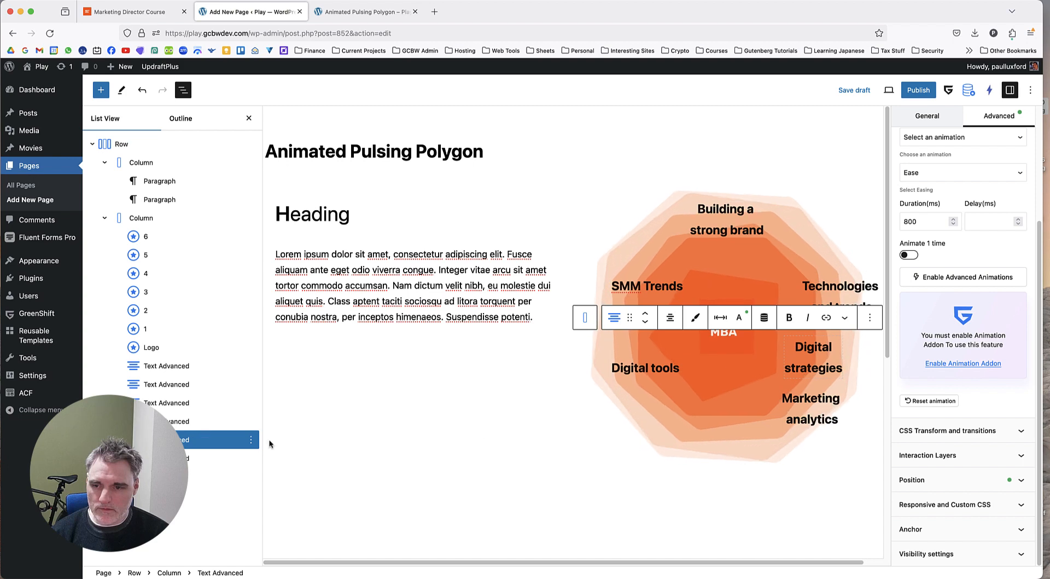
pyautogui.click(907, 475)
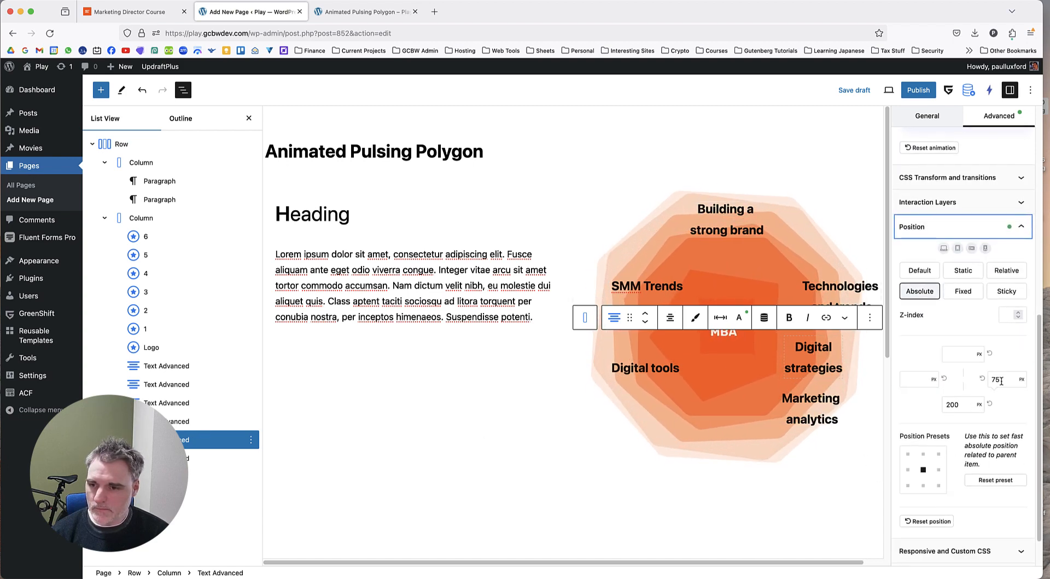
pyautogui.click(961, 354)
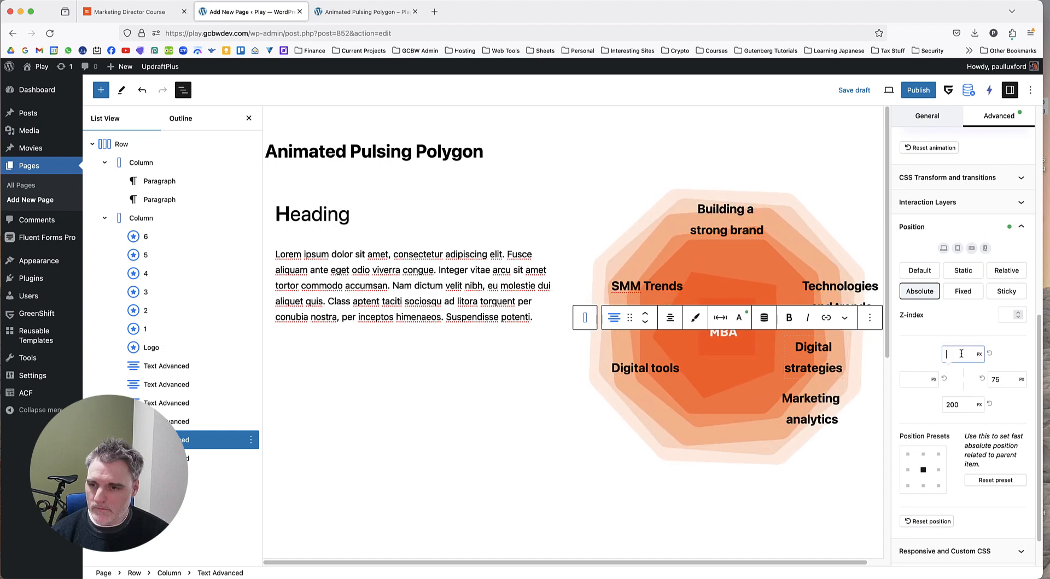
pyautogui.click(1006, 378)
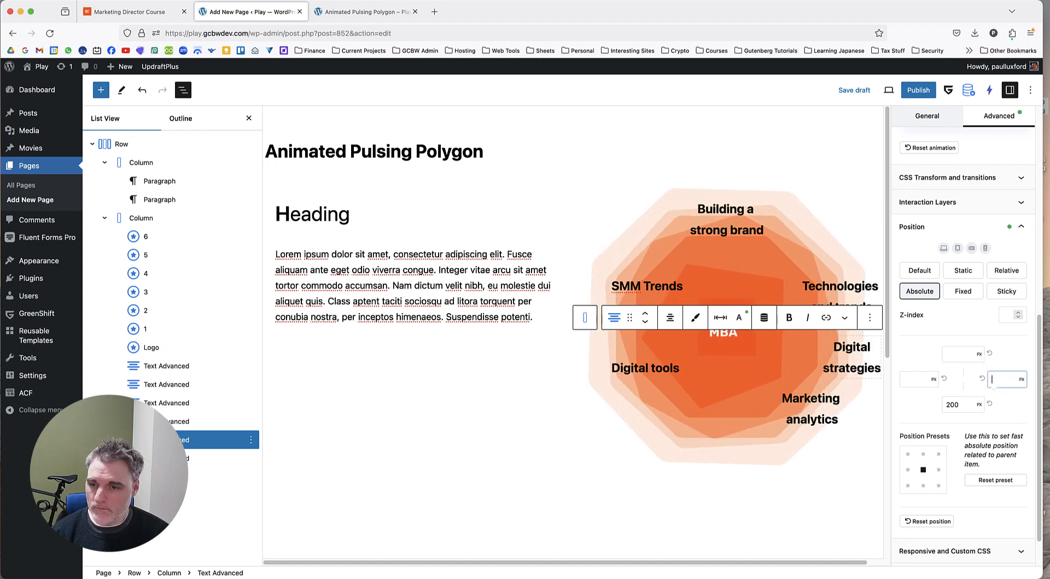
pyautogui.write('75')
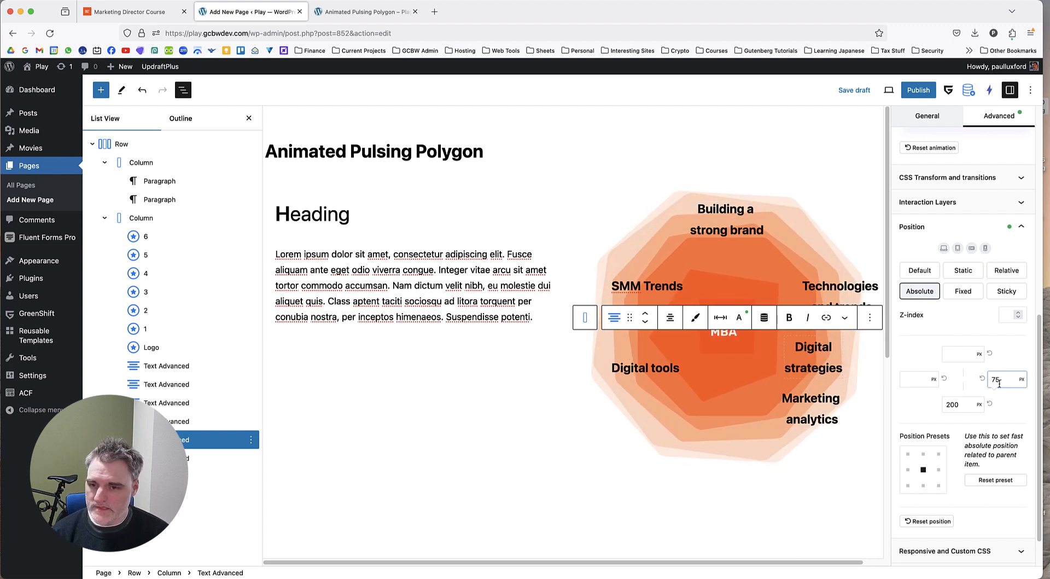
# Compare the placement of the labels around the polygon with the reference page.
pyautogui.click(100, 8)
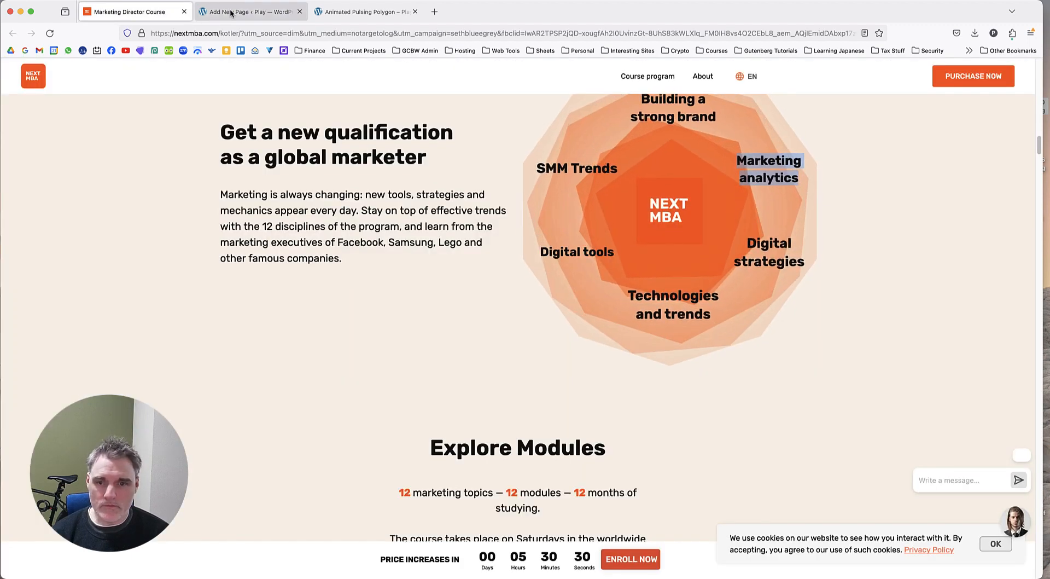
pyautogui.click(231, 13)
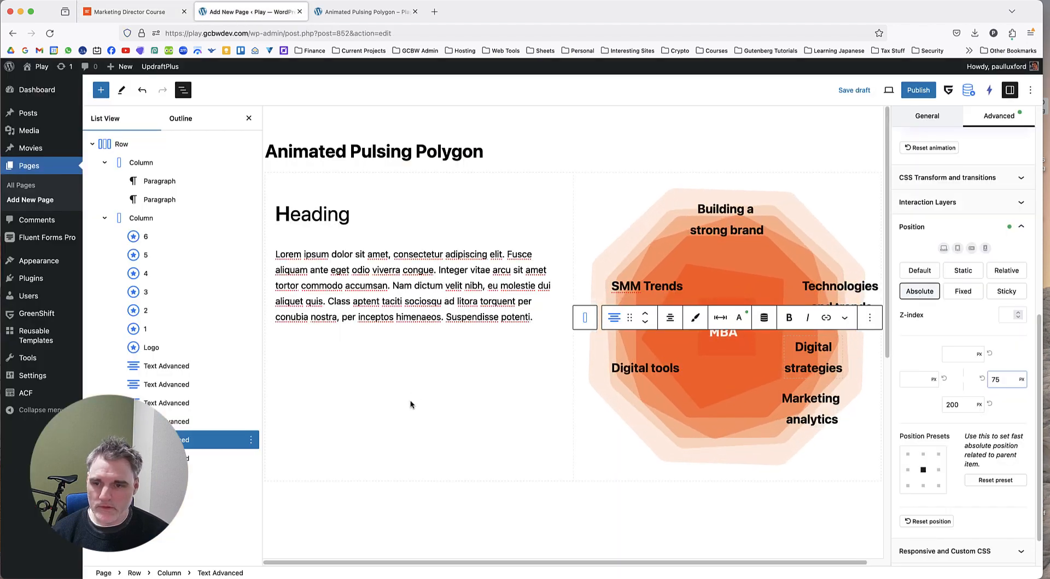
pyautogui.click(209, 464)
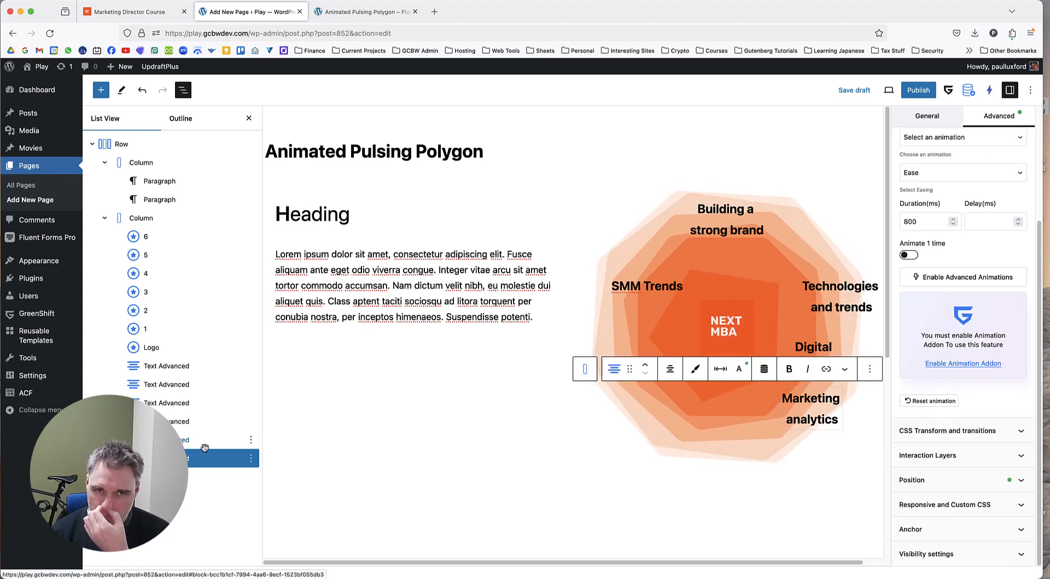
pyautogui.click(165, 13)
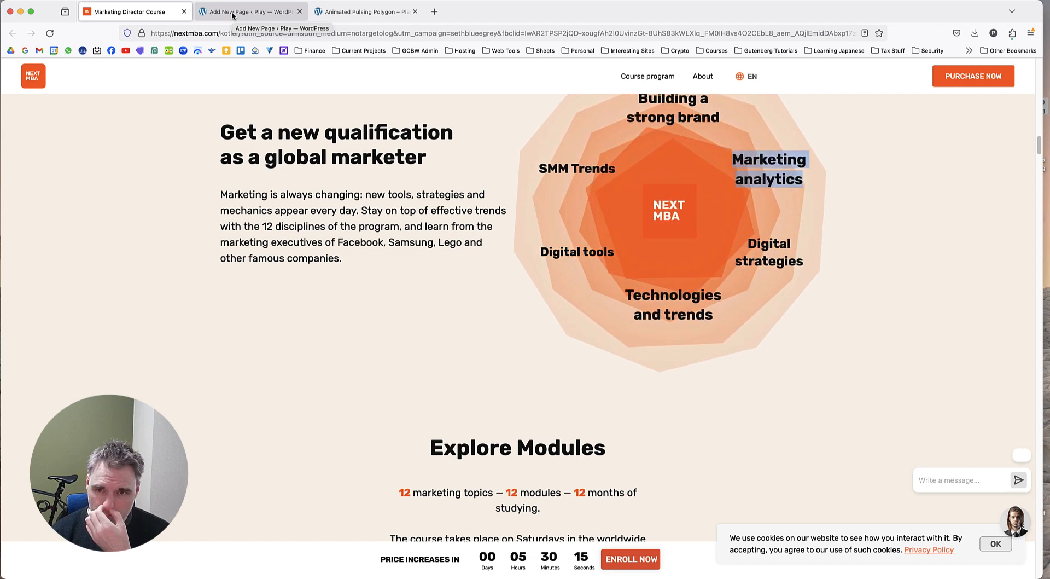
pyautogui.click(232, 13)
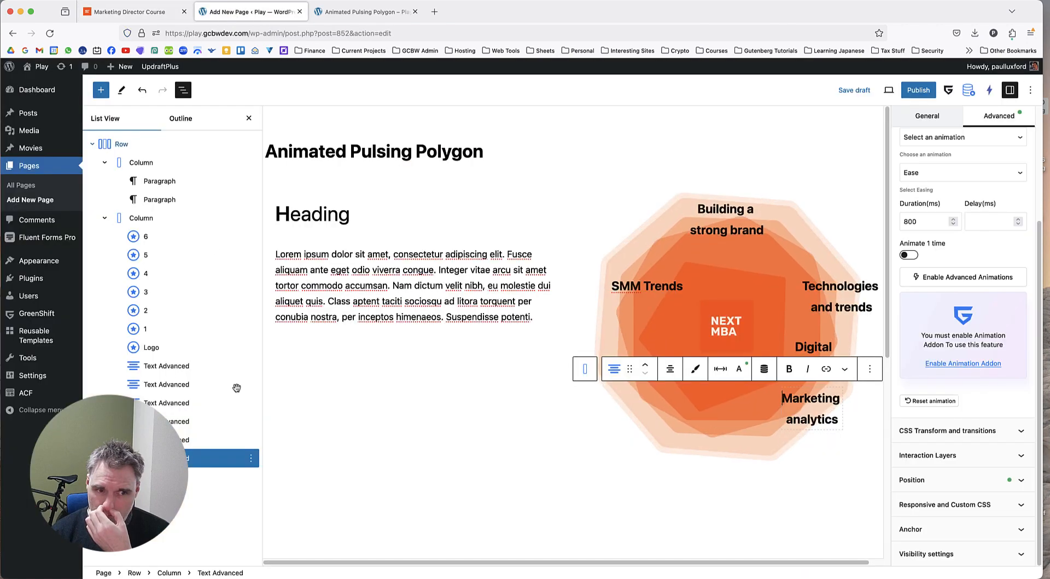
pyautogui.click(136, 11)
pyautogui.click(234, 13)
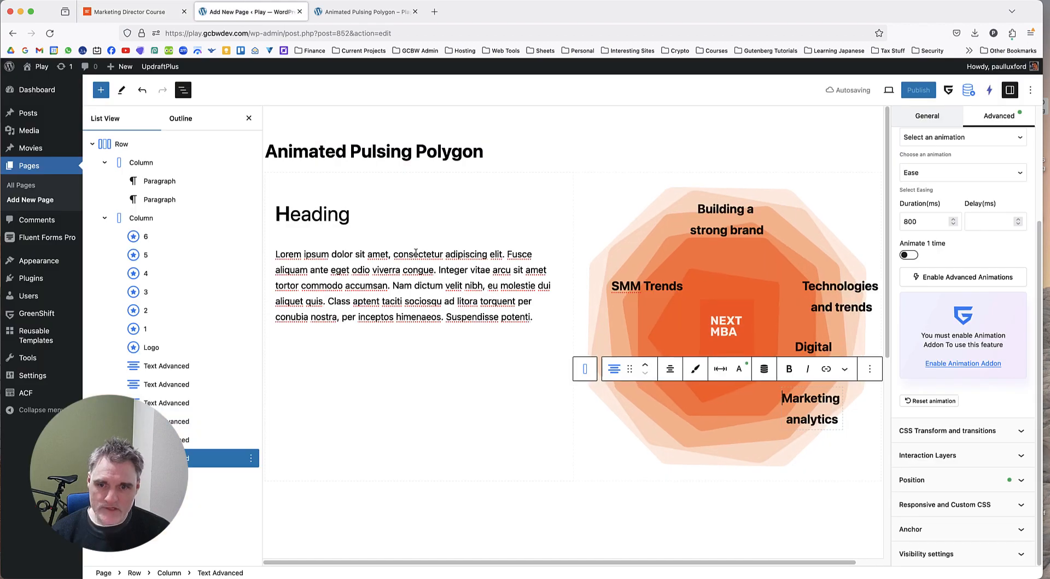
# Clear the "Technologies and trends" label's top and right offsets and set its bottom offset to 200 px.
pyautogui.click(206, 421)
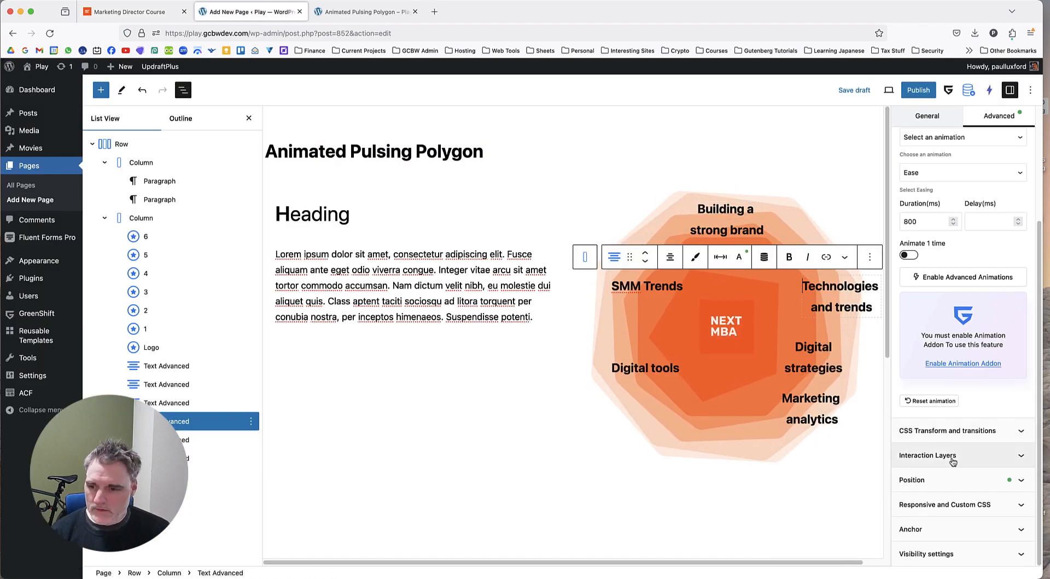
pyautogui.click(961, 480)
pyautogui.doubleClick(963, 396)
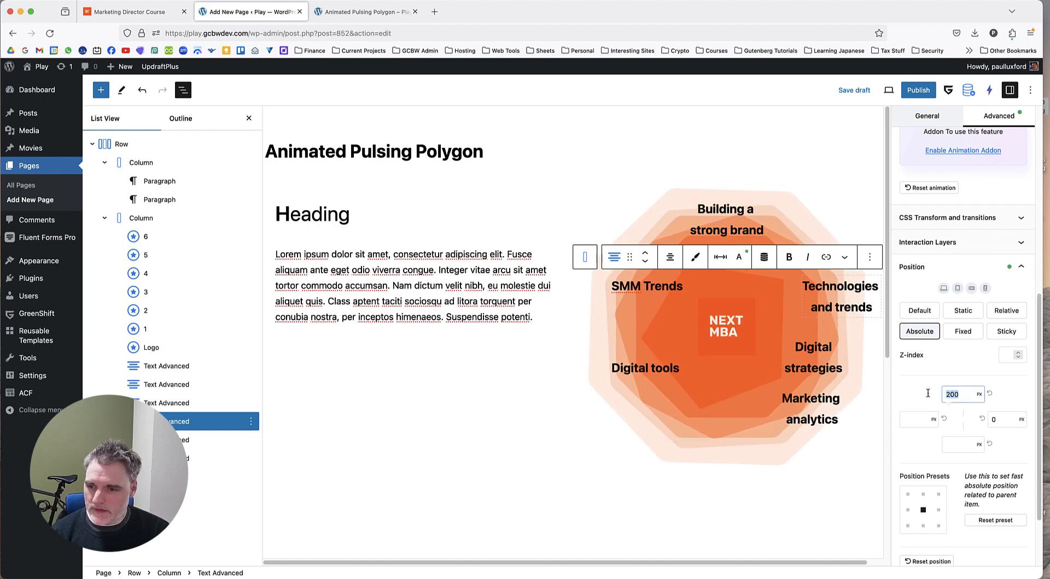
pyautogui.press('BackSpace')
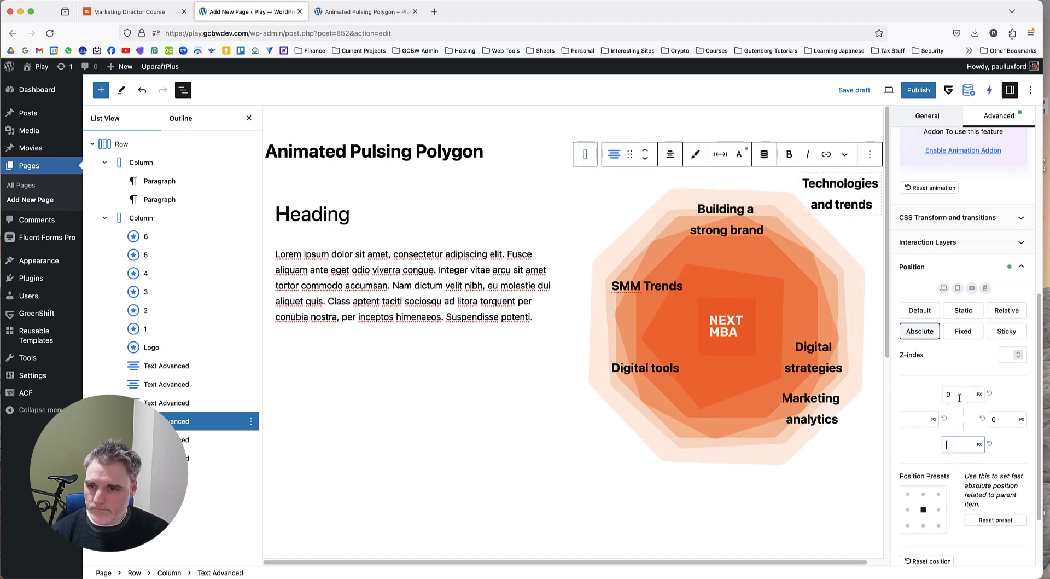
pyautogui.click(991, 394)
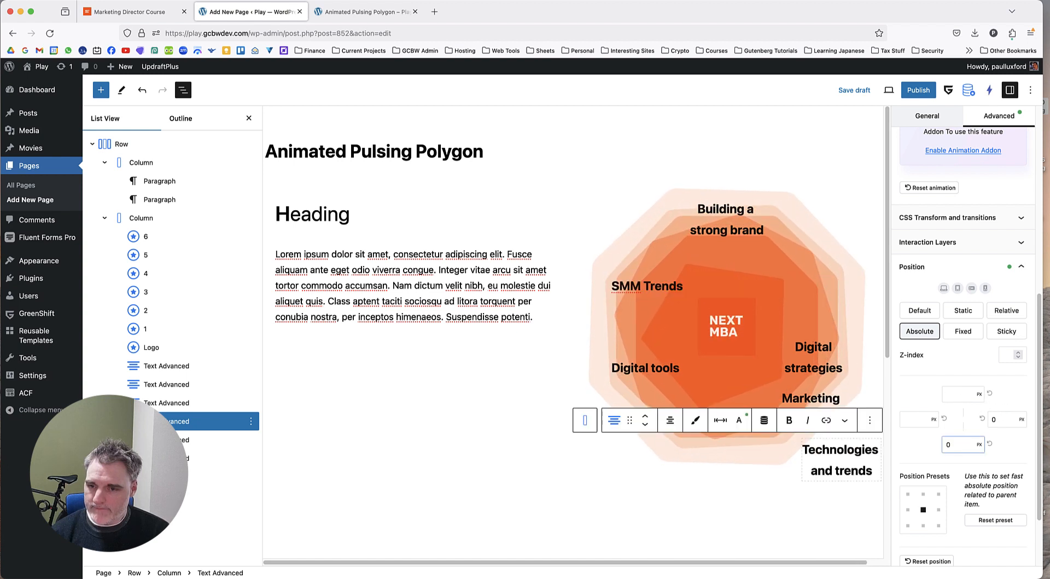
pyautogui.click(998, 422)
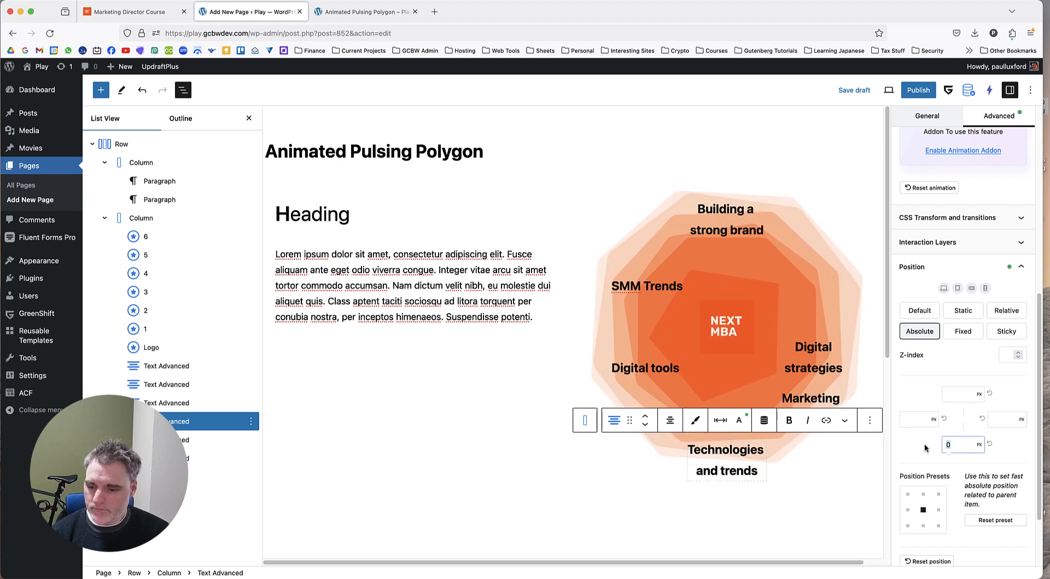
pyautogui.click(950, 444)
pyautogui.write('200')
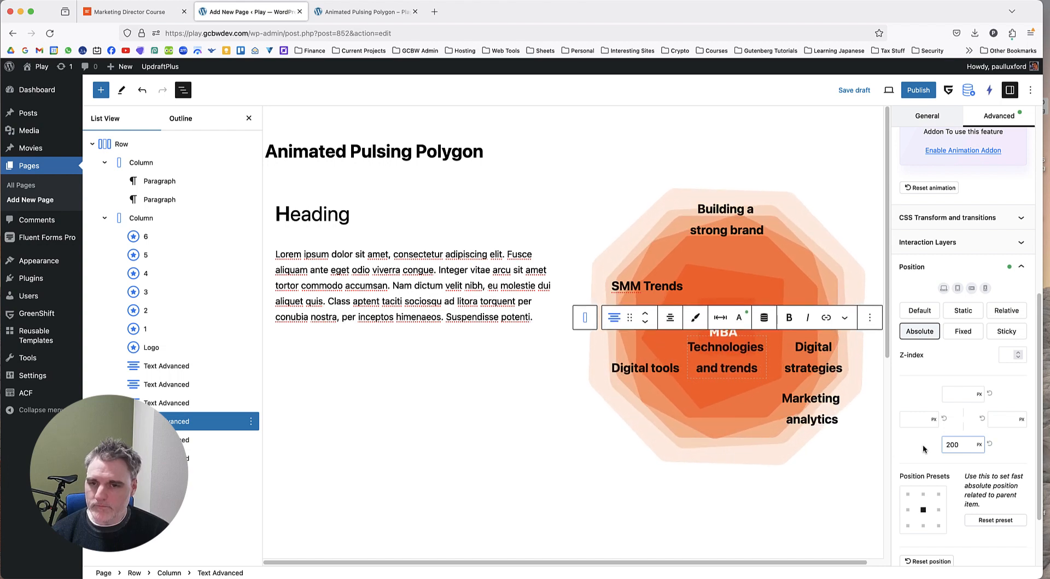
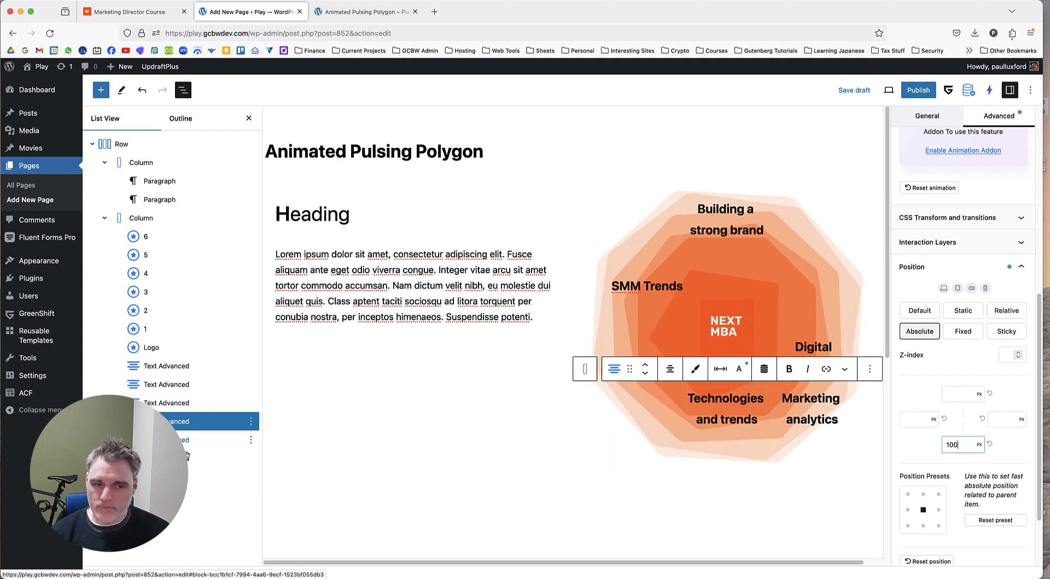
# Clear the "Marketing analytics" label's right and bottom offsets and position it 75 px from the right and 200 px from the top.
pyautogui.click(252, 457)
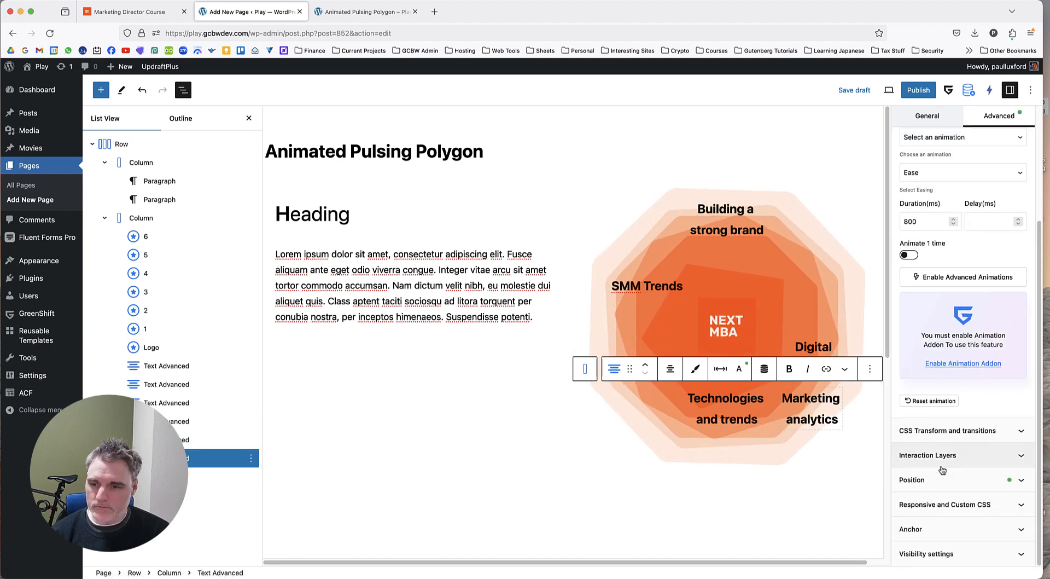
pyautogui.click(958, 475)
pyautogui.scroll(-1, 963, 437)
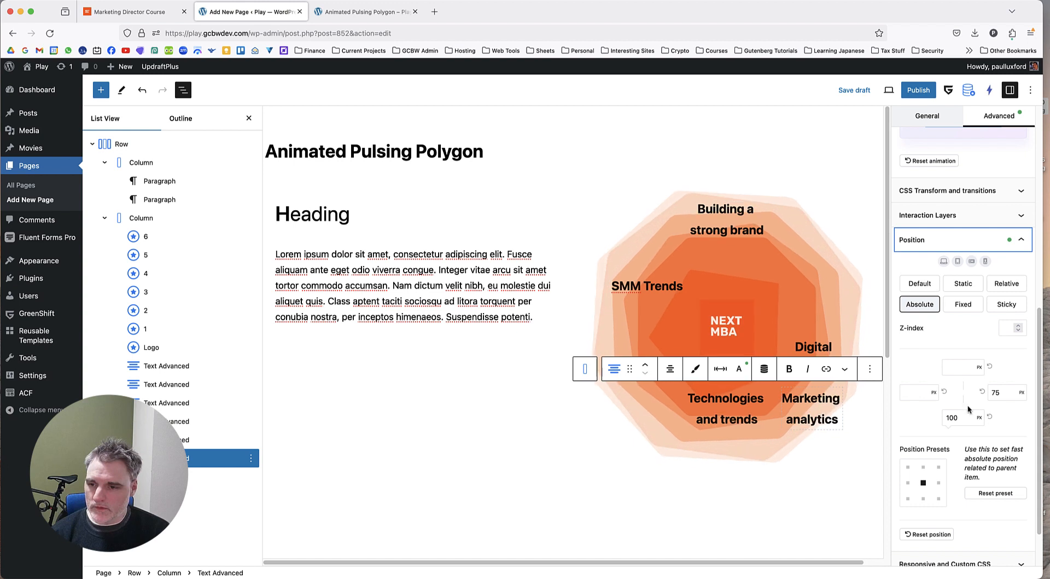
pyautogui.click(982, 392)
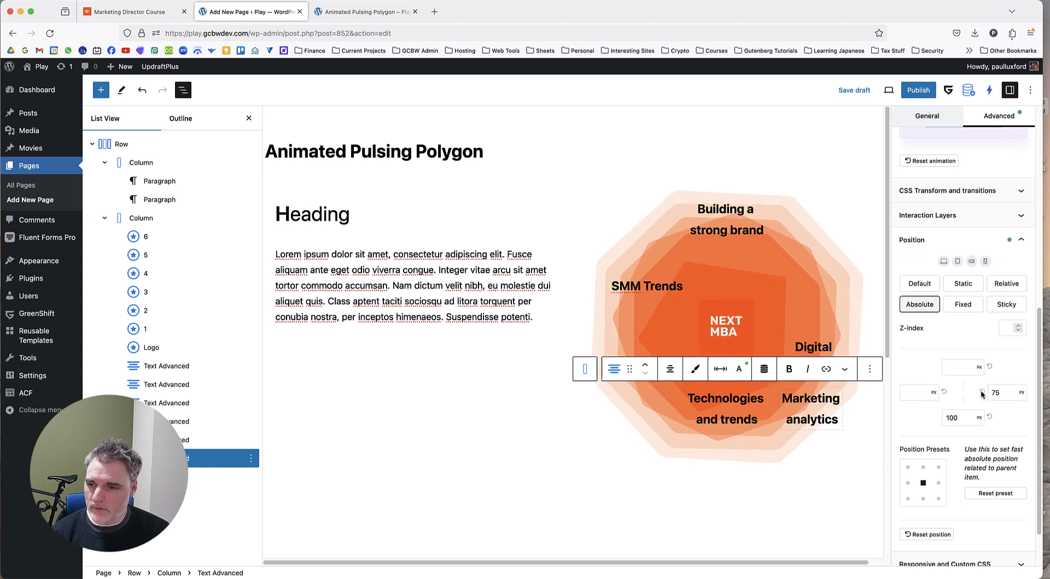
pyautogui.click(989, 417)
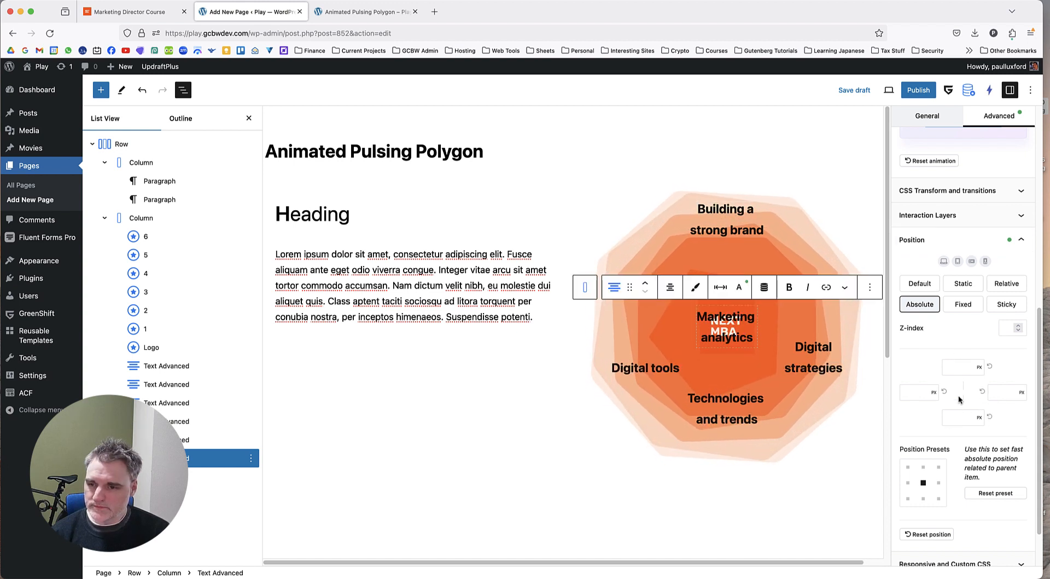
pyautogui.click(995, 393)
pyautogui.write('75')
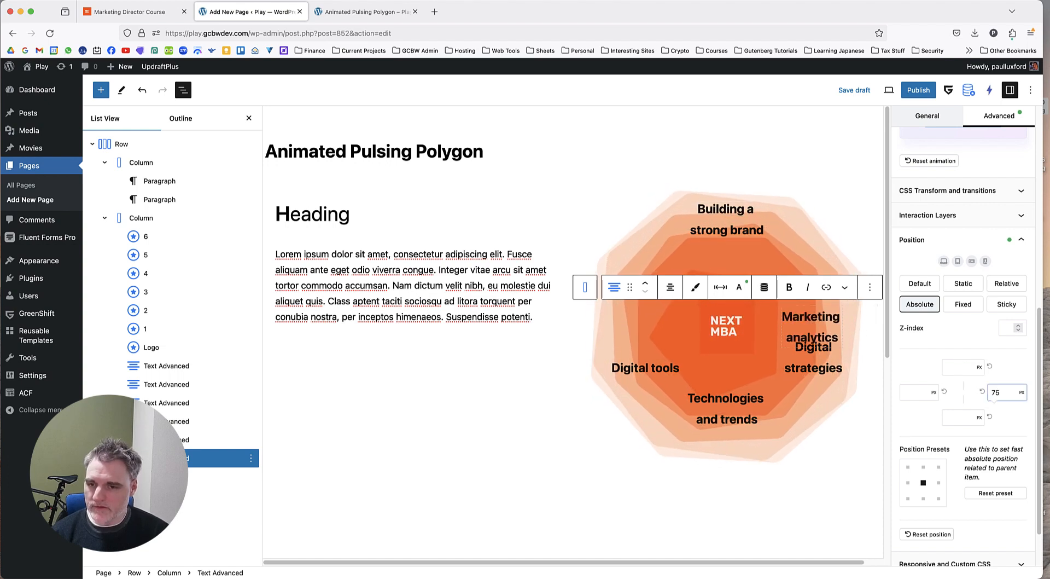
pyautogui.click(964, 367)
pyautogui.write('200')
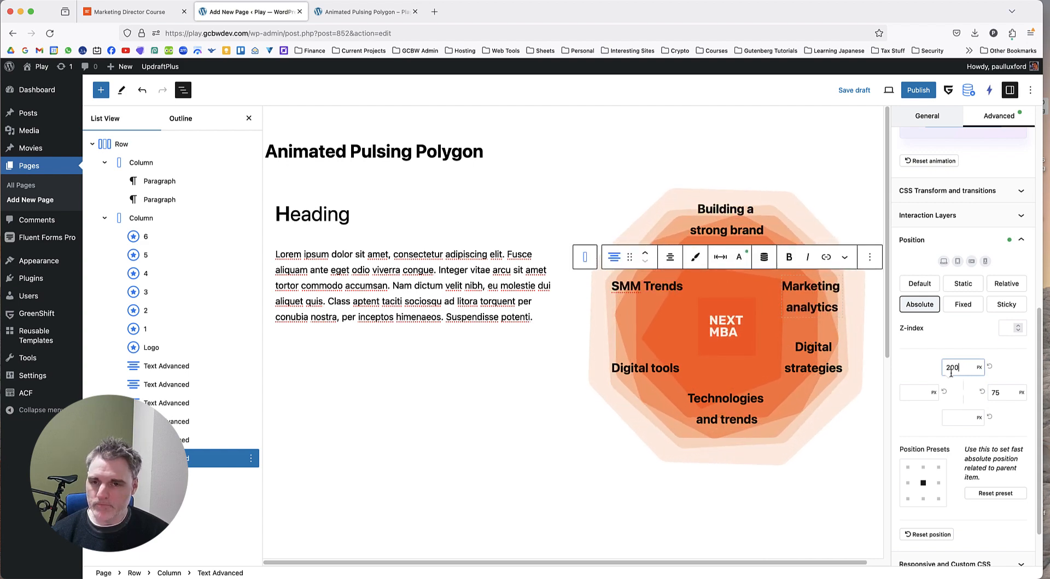
# Compare the labels with the reference page, try a different top offset for "Marketing analytics" and restore it to 200 px.
pyautogui.click(173, 14)
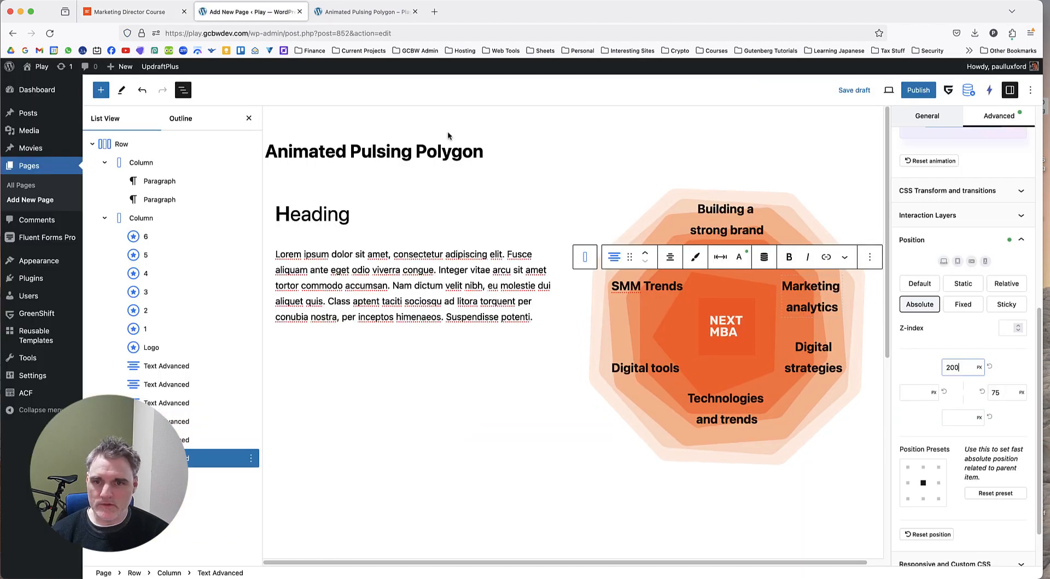
pyautogui.click(255, 13)
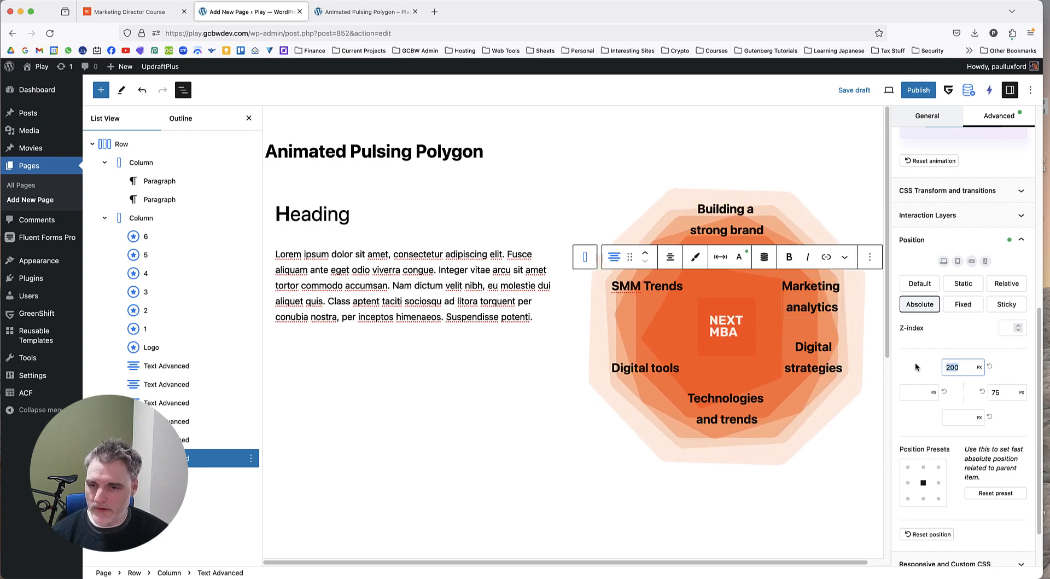
pyautogui.press('BackSpace')
pyautogui.press('BackSpace')
pyautogui.write('220')
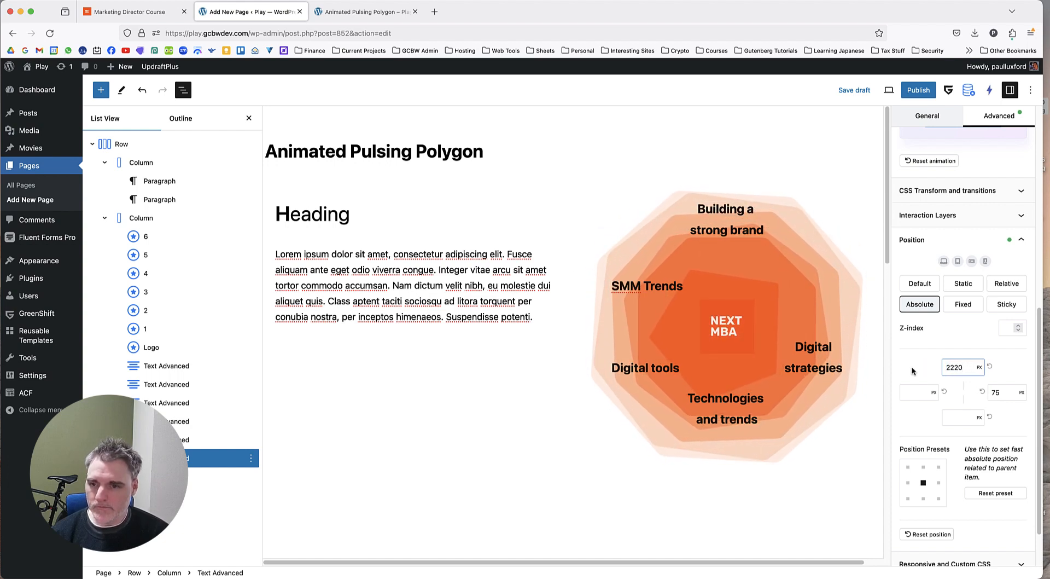
pyautogui.doubleClick(955, 367)
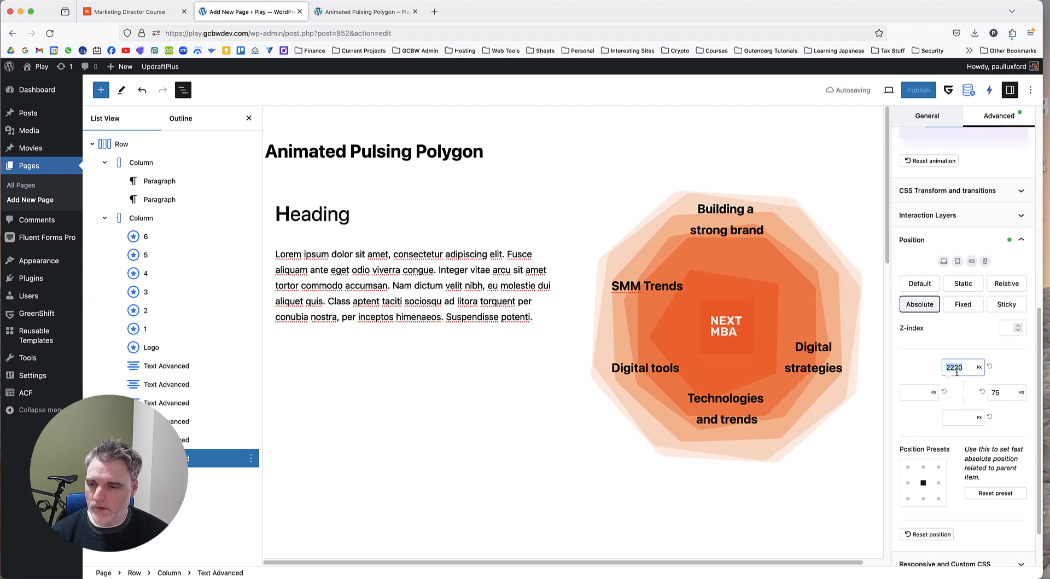
pyautogui.write('200')
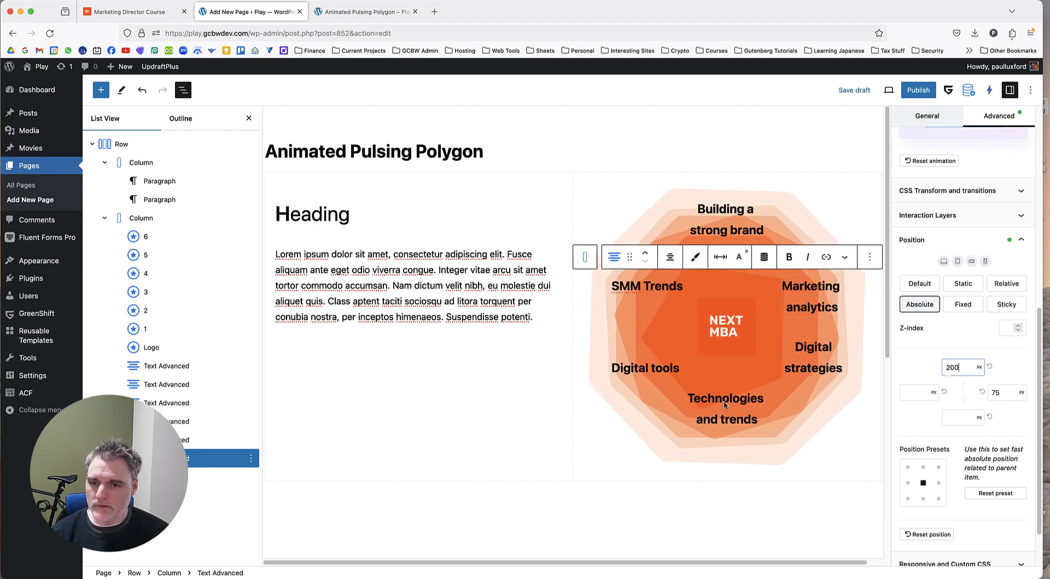
pyautogui.click(826, 398)
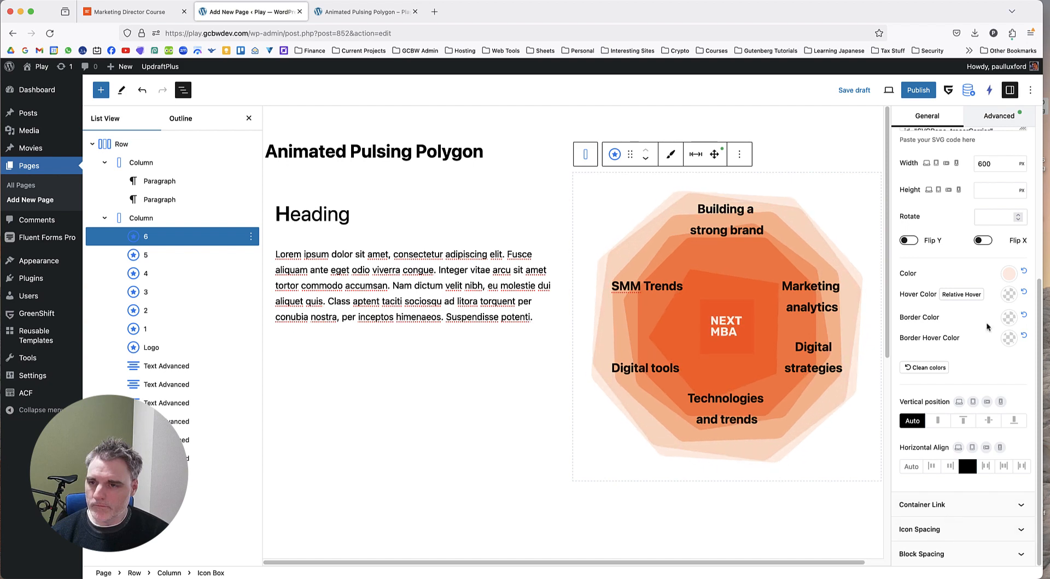
pyautogui.click(988, 115)
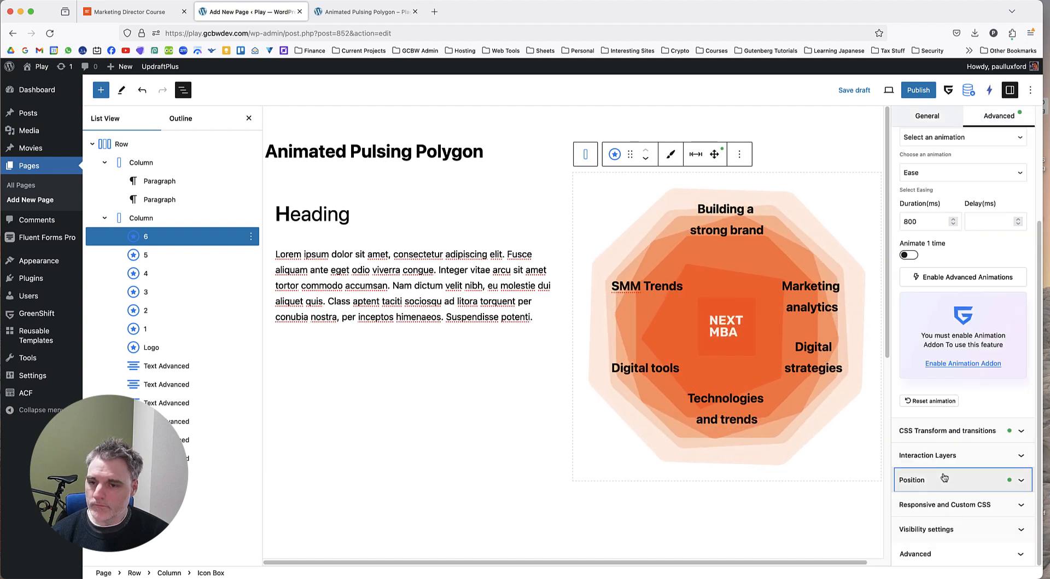
pyautogui.click(941, 474)
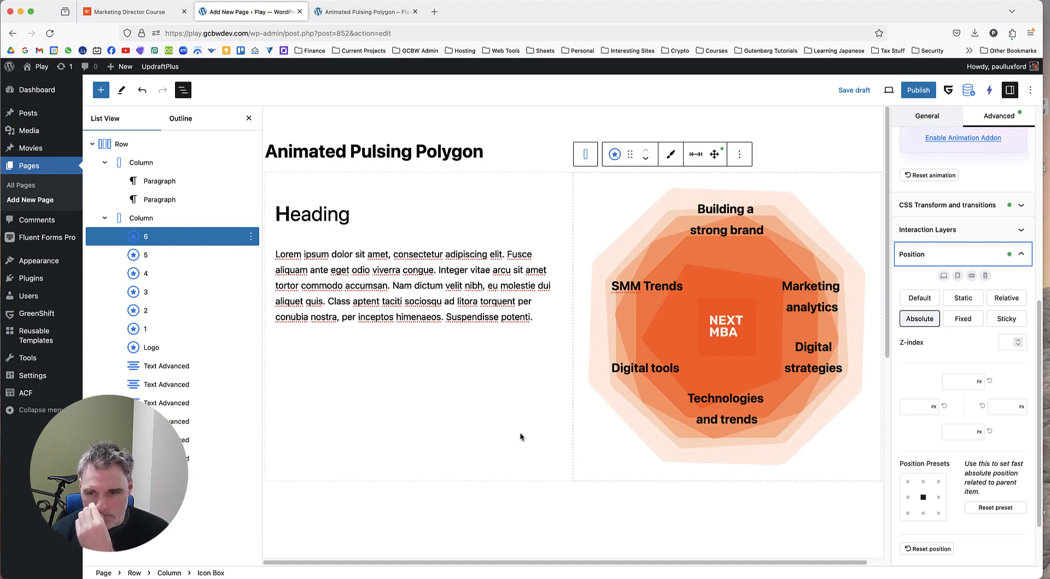
# Set the "Building a strong brand" label's top offset to 100 px and compare its placement with the reference page.
pyautogui.click(193, 366)
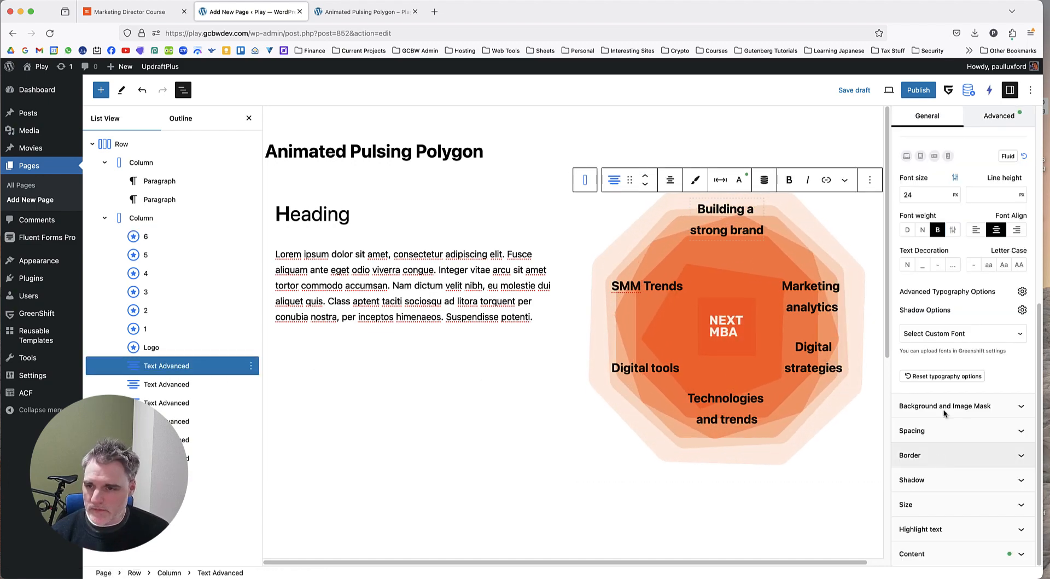
pyautogui.click(999, 116)
pyautogui.click(932, 454)
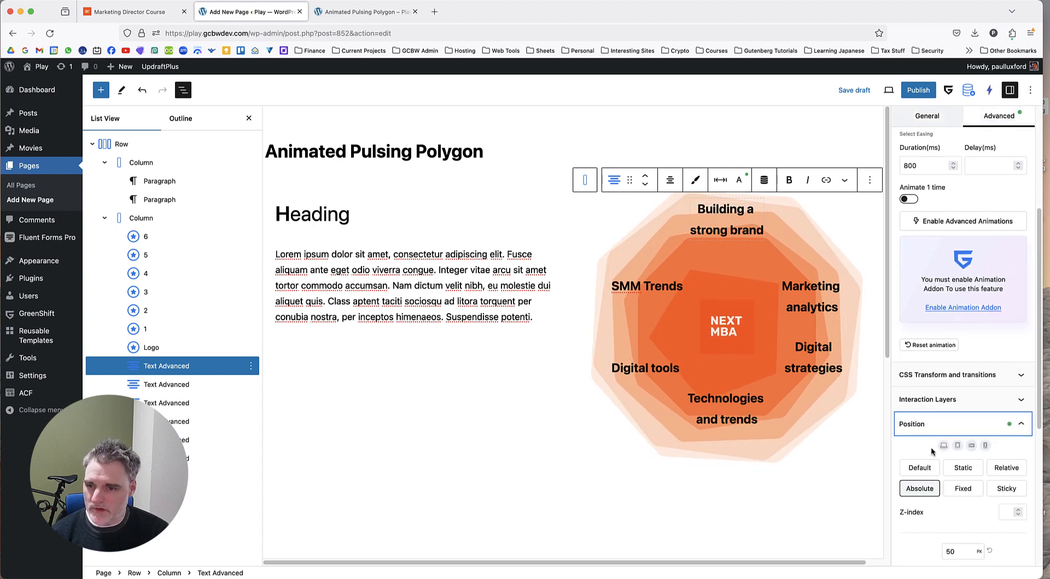
pyautogui.scroll(-3, 933, 451)
pyautogui.click(933, 378)
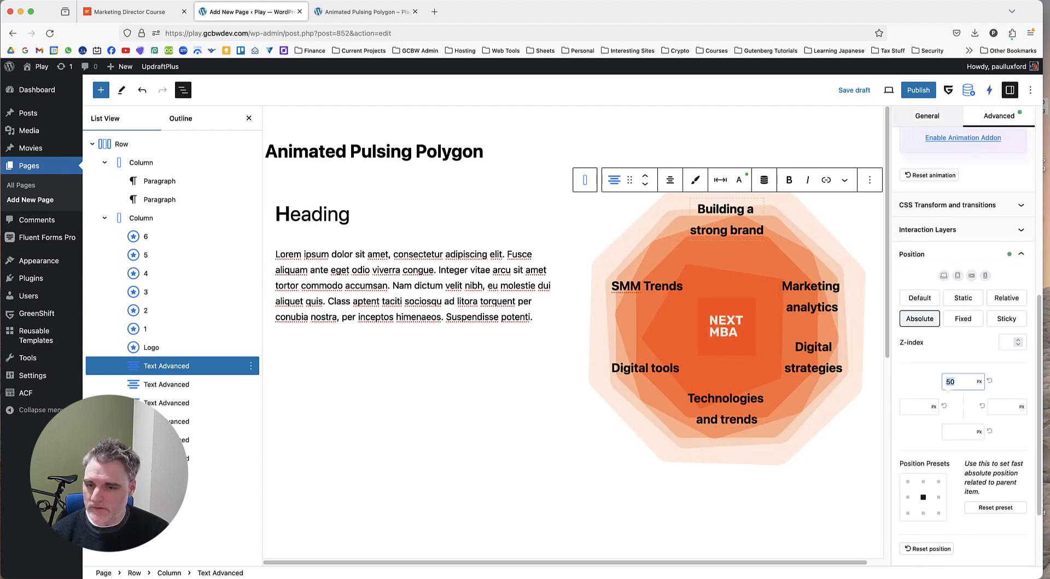
pyautogui.write('100')
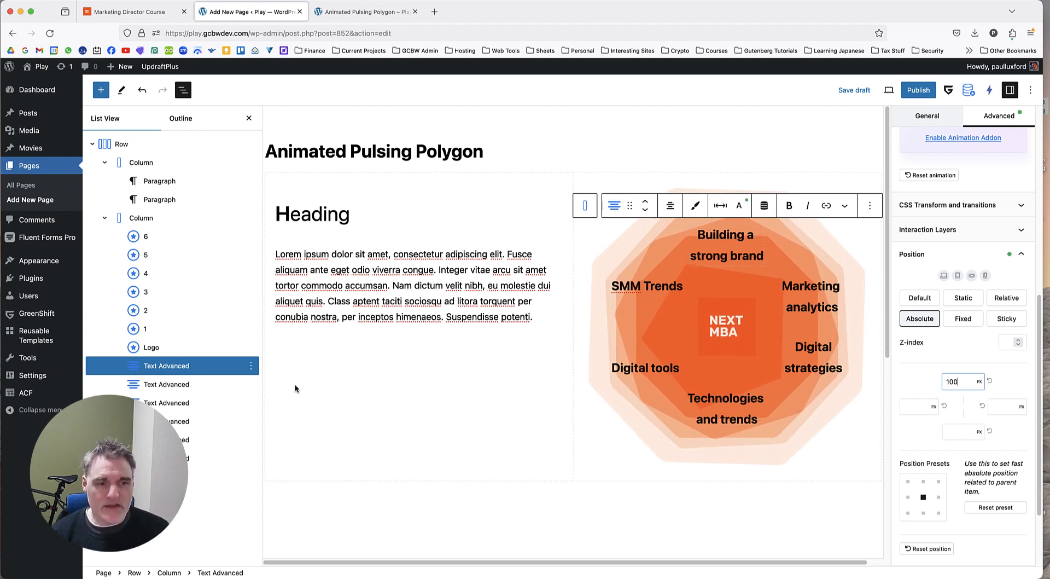
pyautogui.click(129, 12)
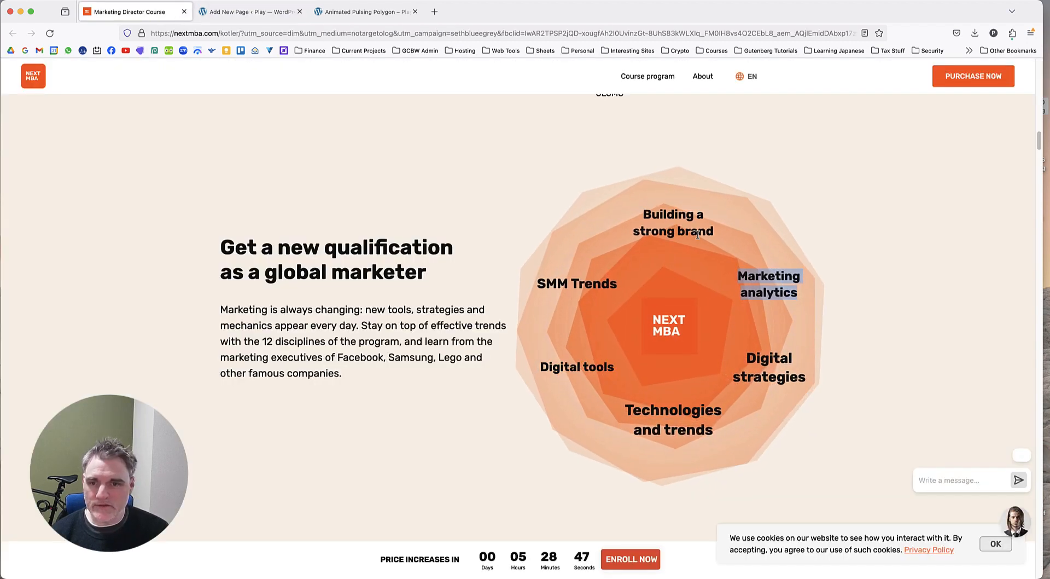
pyautogui.click(249, 12)
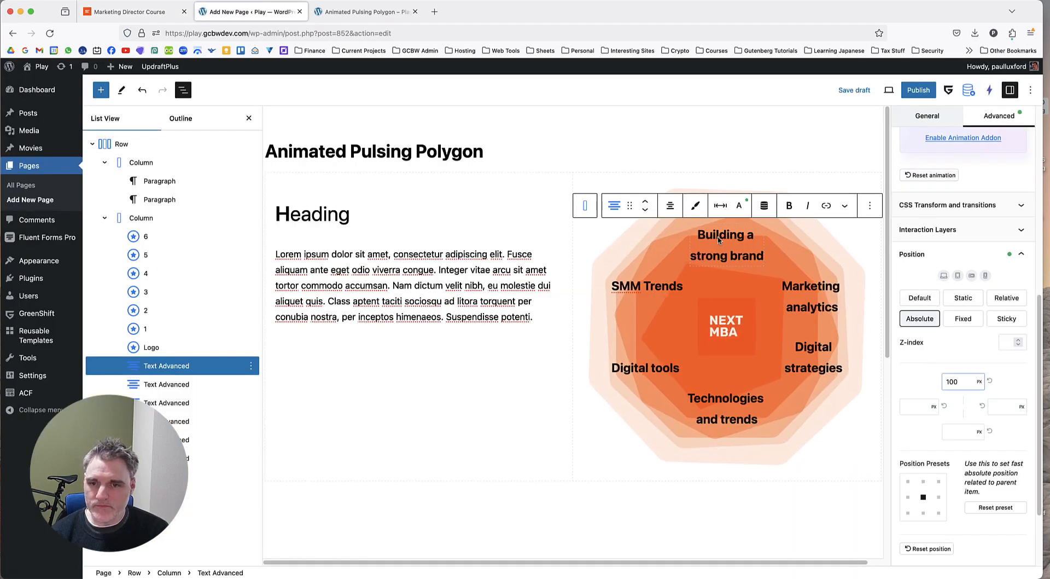
# Give the "Building a strong brand" label an infinite transform animation with scale 1.1 and reverse mode enabled.
pyautogui.click(720, 242)
pyautogui.click(186, 365)
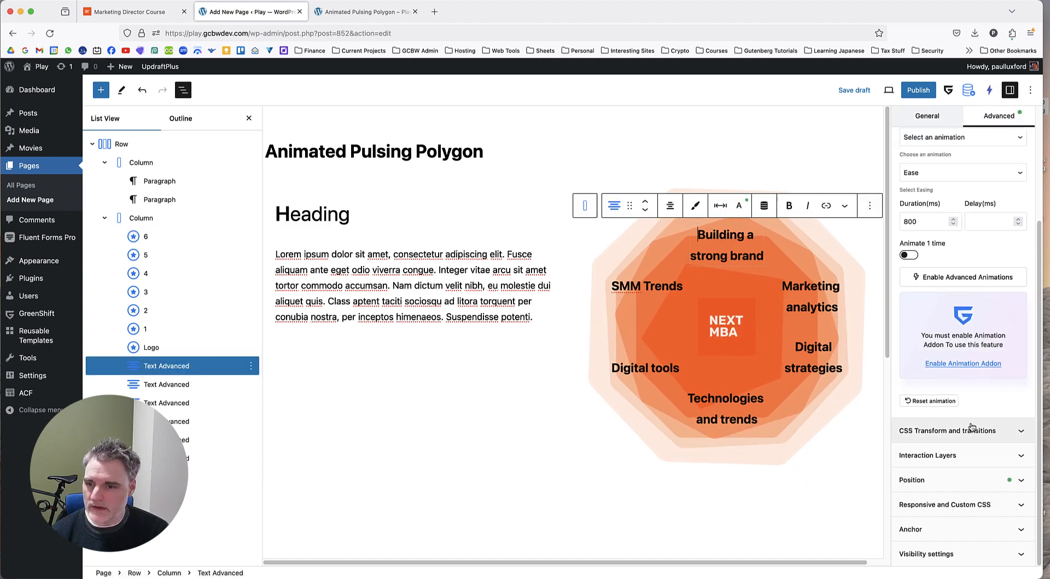
pyautogui.click(974, 430)
pyautogui.scroll(-5, 964, 410)
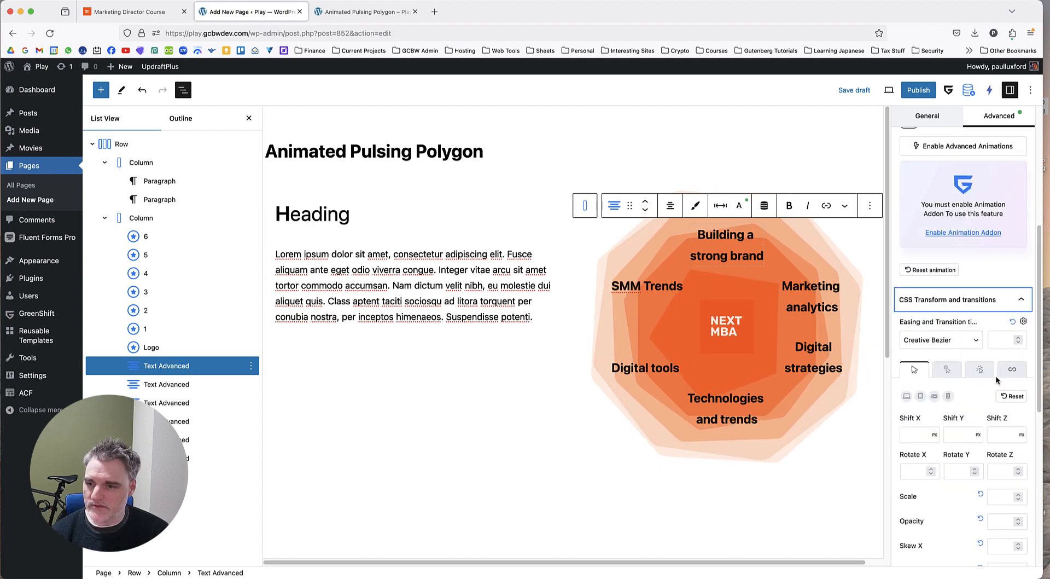
pyautogui.click(1013, 346)
pyautogui.scroll(-4, 985, 362)
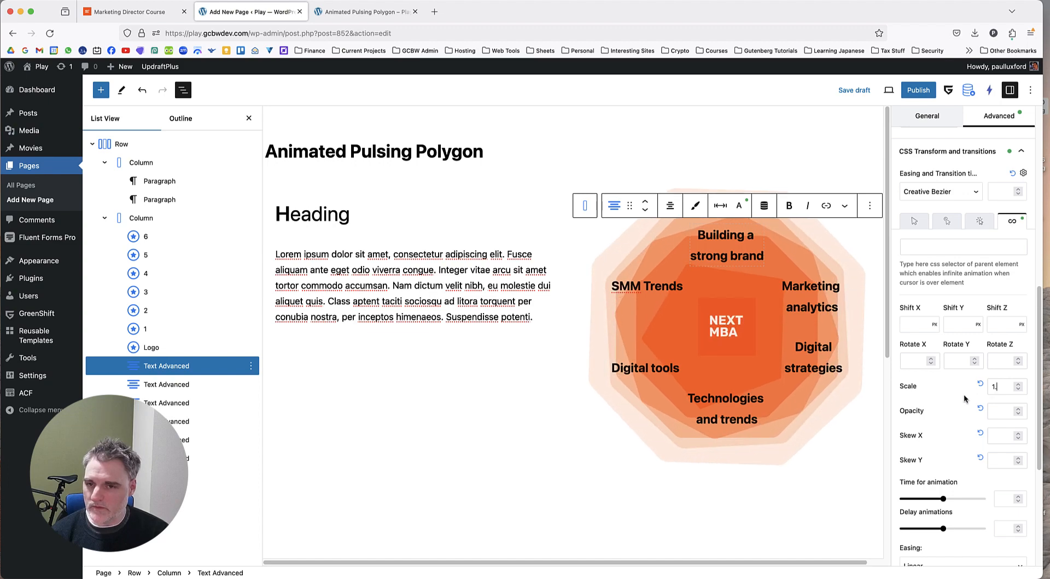
pyautogui.scroll(-3, 964, 399)
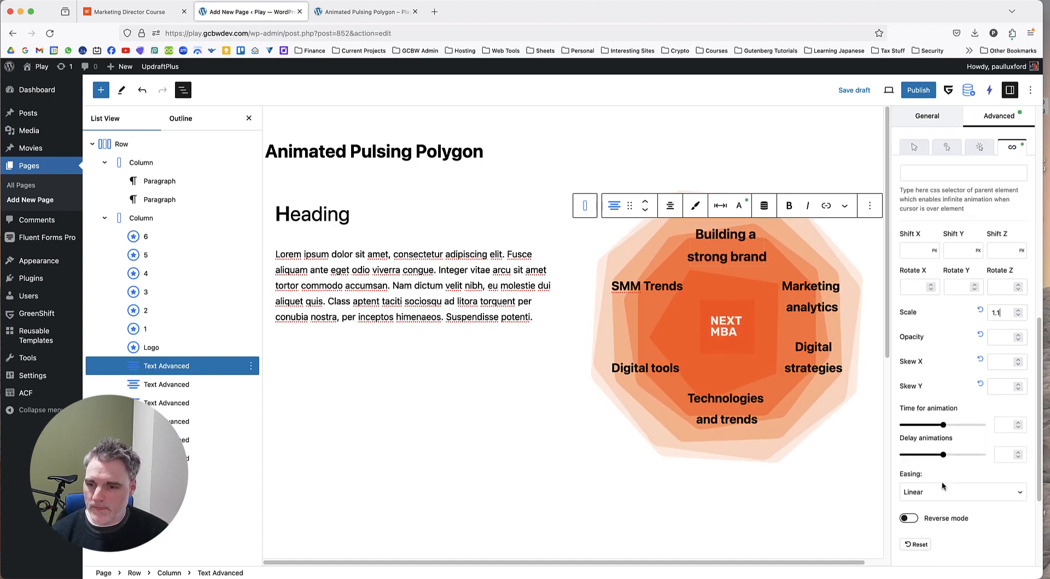
pyautogui.scroll(-3, 942, 485)
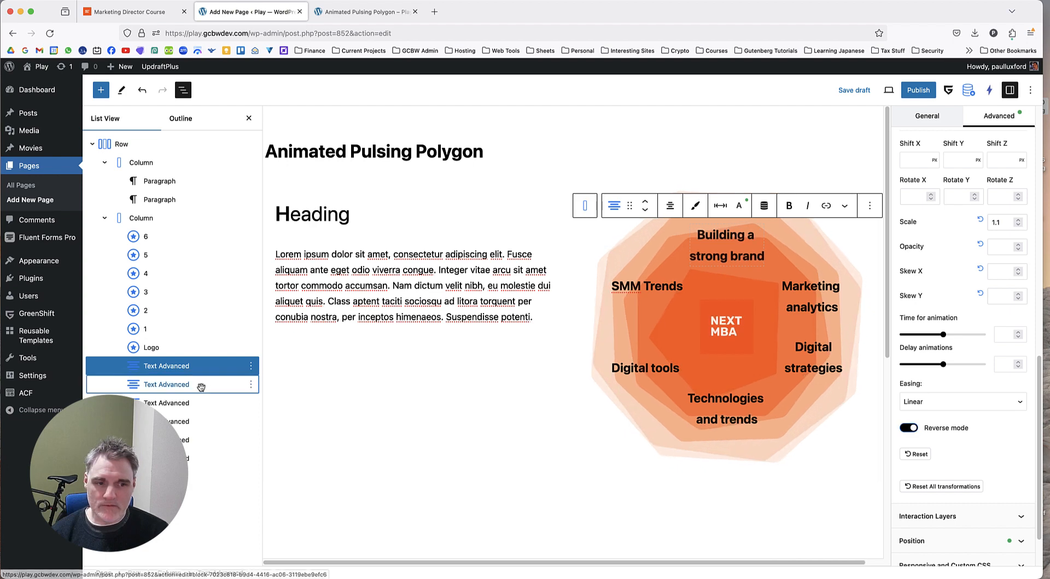
# Give the "SMM Trends" label an infinite transform animation with scale 1.1, Ease easing and reverse mode enabled.
pyautogui.click(241, 388)
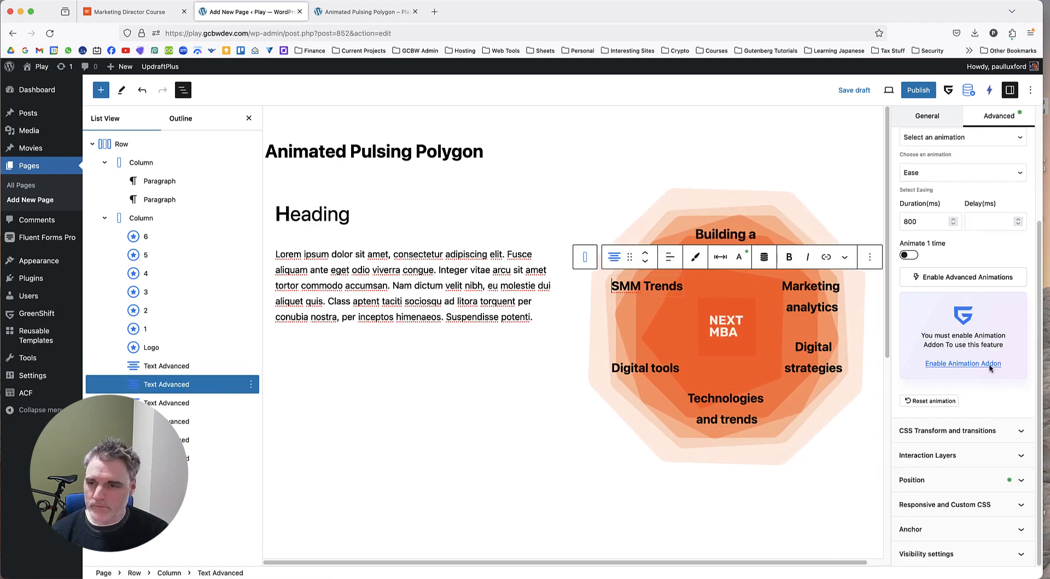
pyautogui.click(993, 435)
pyautogui.scroll(-1, 993, 436)
pyautogui.click(1012, 452)
pyautogui.scroll(-4, 997, 488)
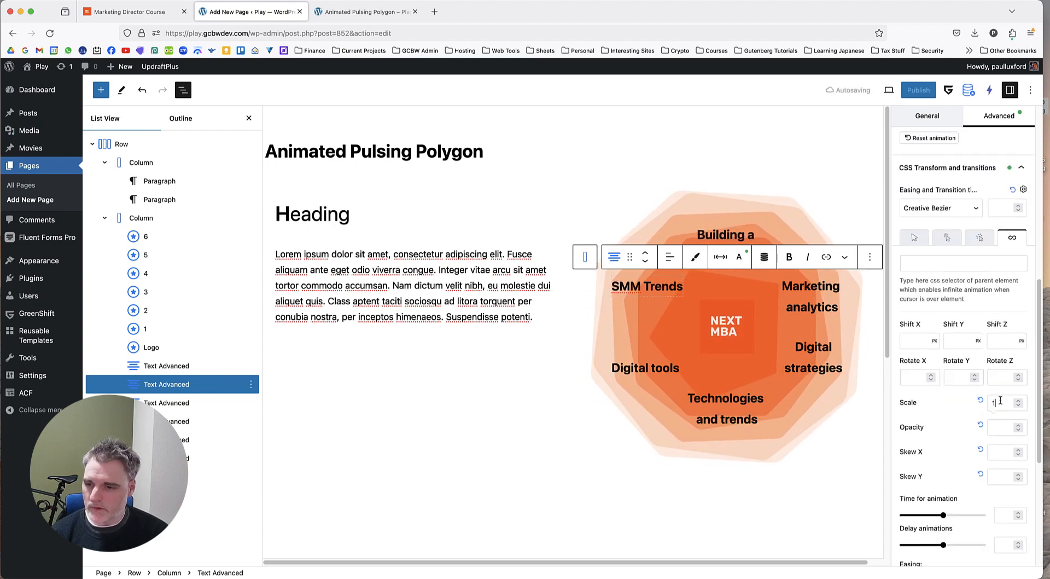
pyautogui.write('1.1')
pyautogui.scroll(-3, 950, 425)
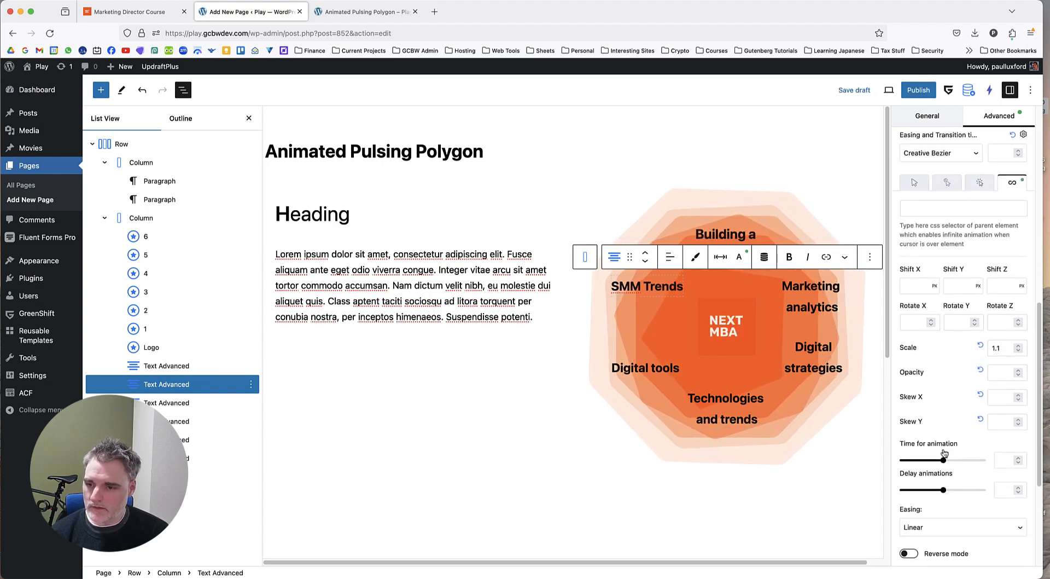
pyautogui.click(941, 492)
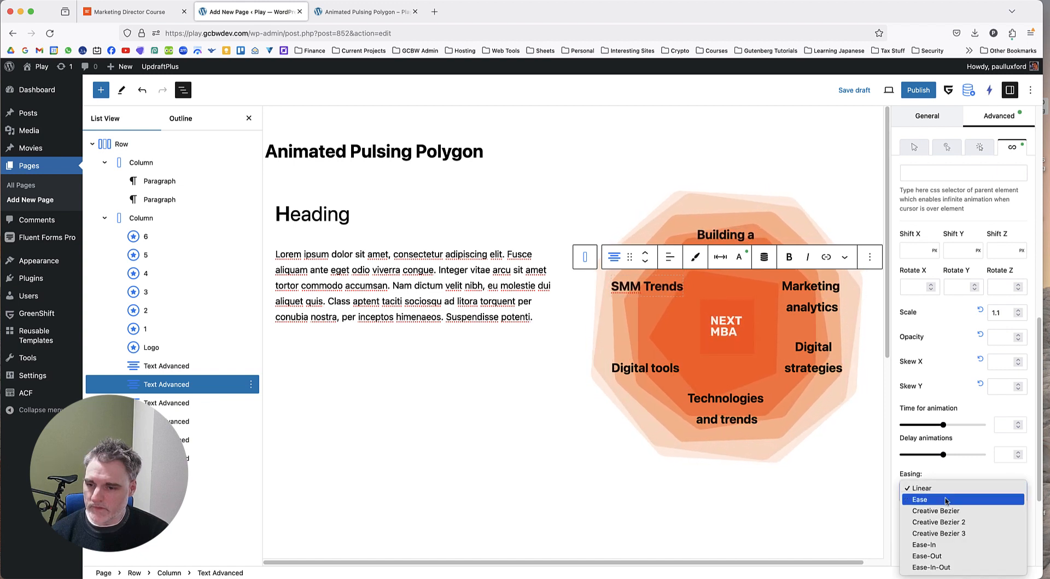
pyautogui.click(948, 492)
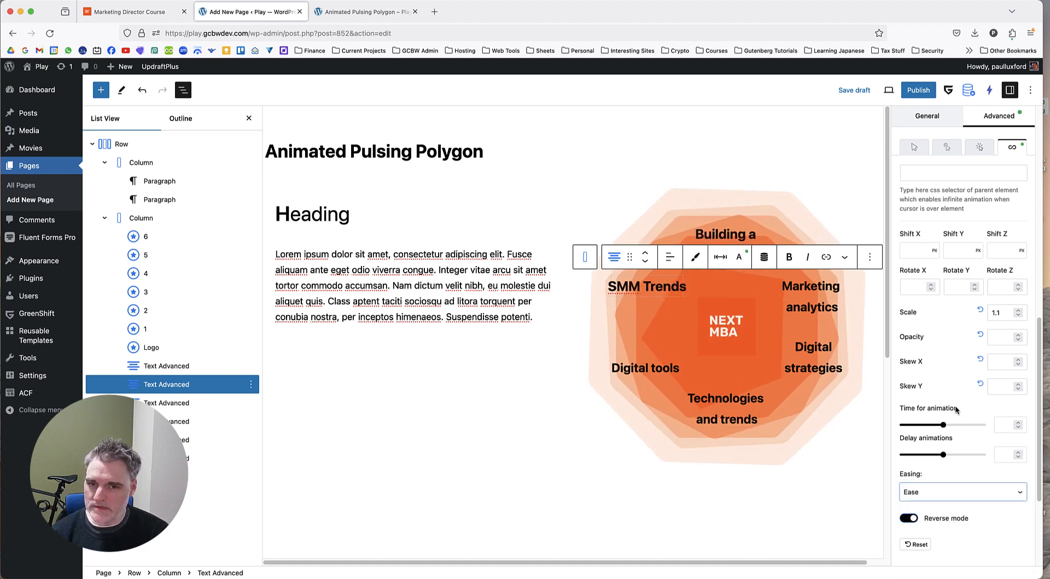
# Give the "Digital tools" label an infinite transform animation with scale 1.2, Ease-In easing and reverse mode enabled.
pyautogui.click(185, 401)
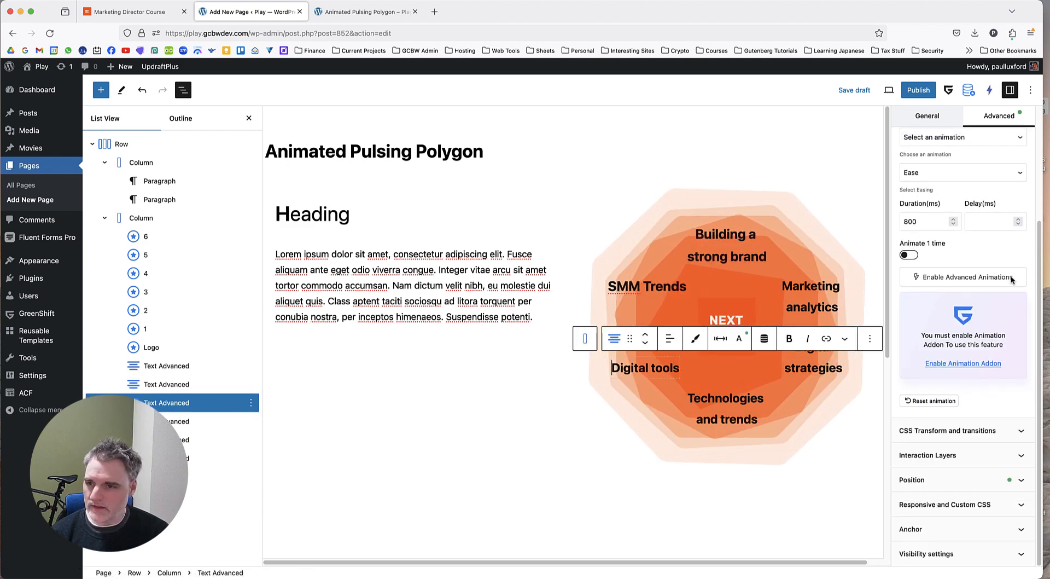
pyautogui.click(1011, 479)
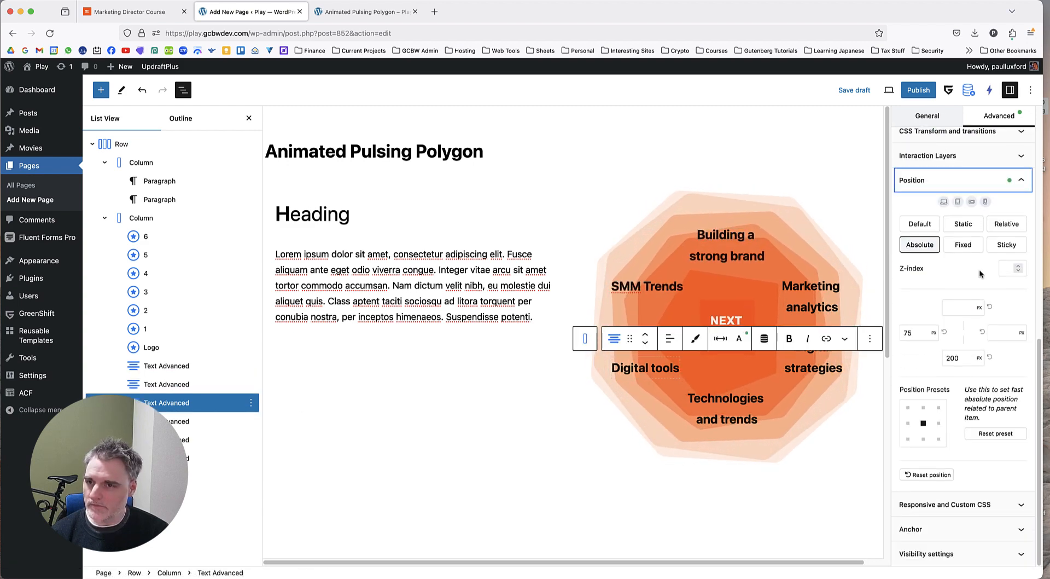
pyautogui.scroll(2, 981, 263)
pyautogui.click(979, 204)
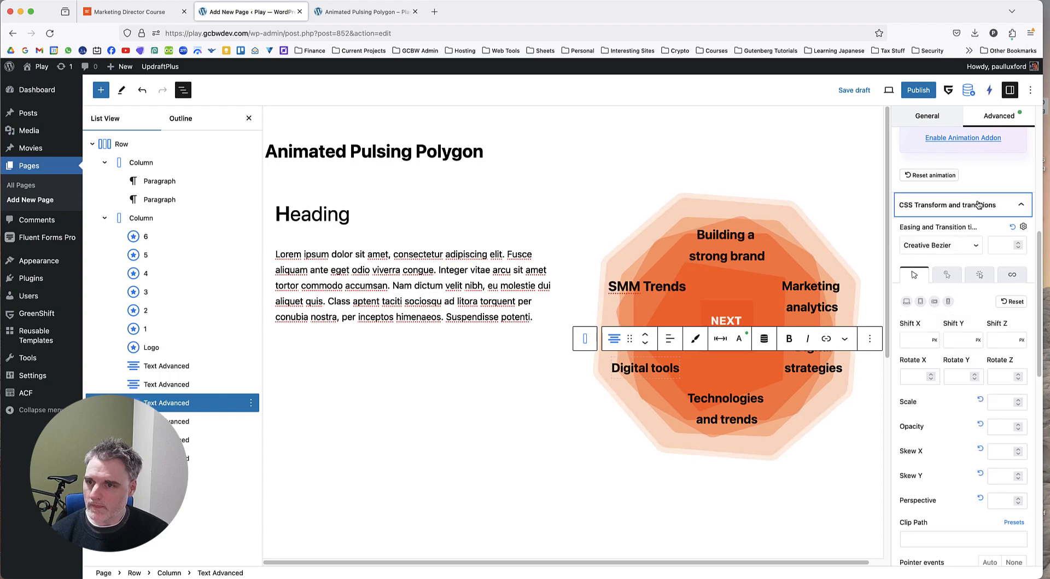
pyautogui.click(1012, 276)
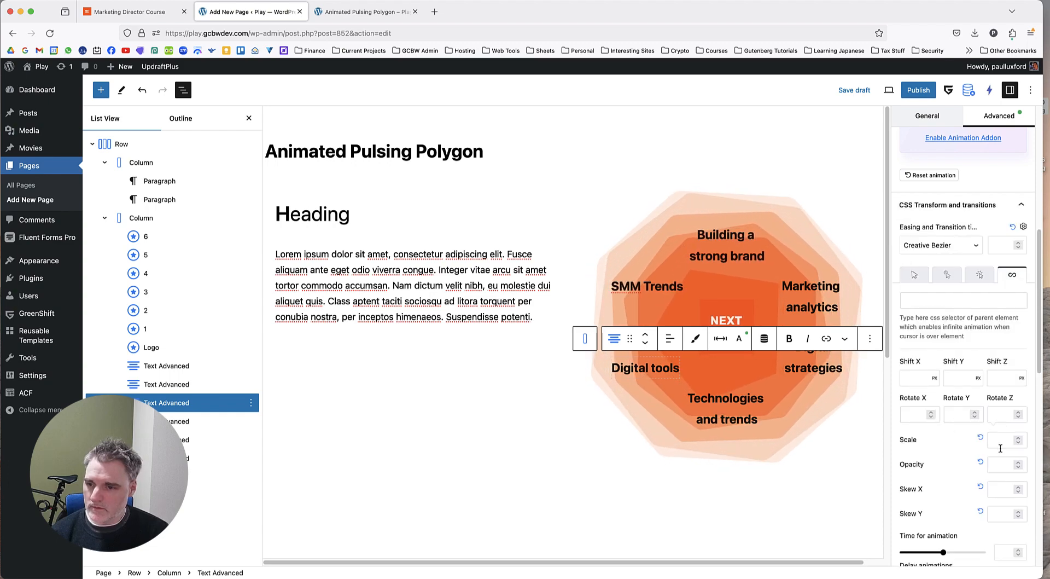
pyautogui.write('1.')
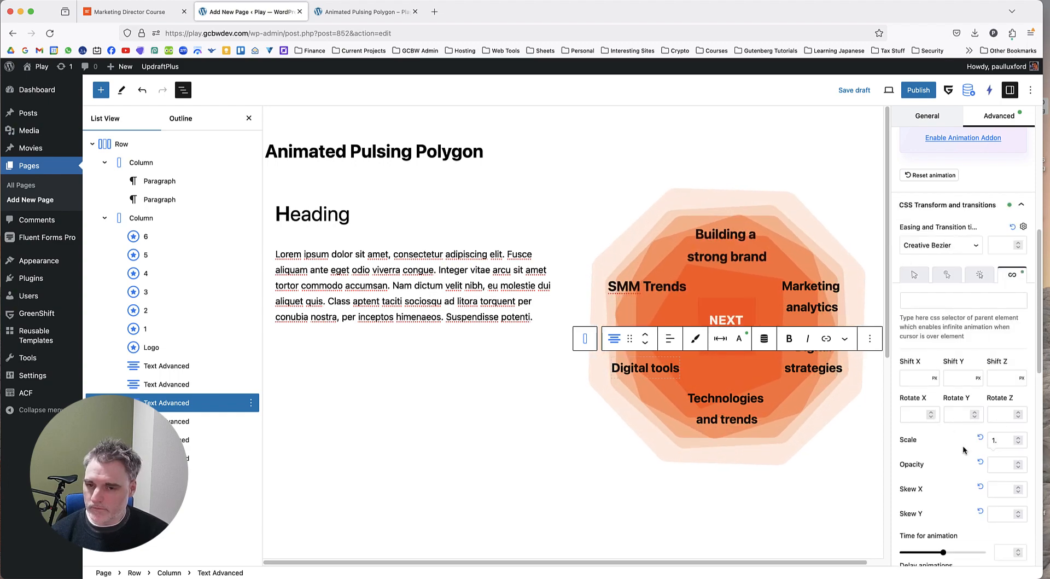
pyautogui.write('2')
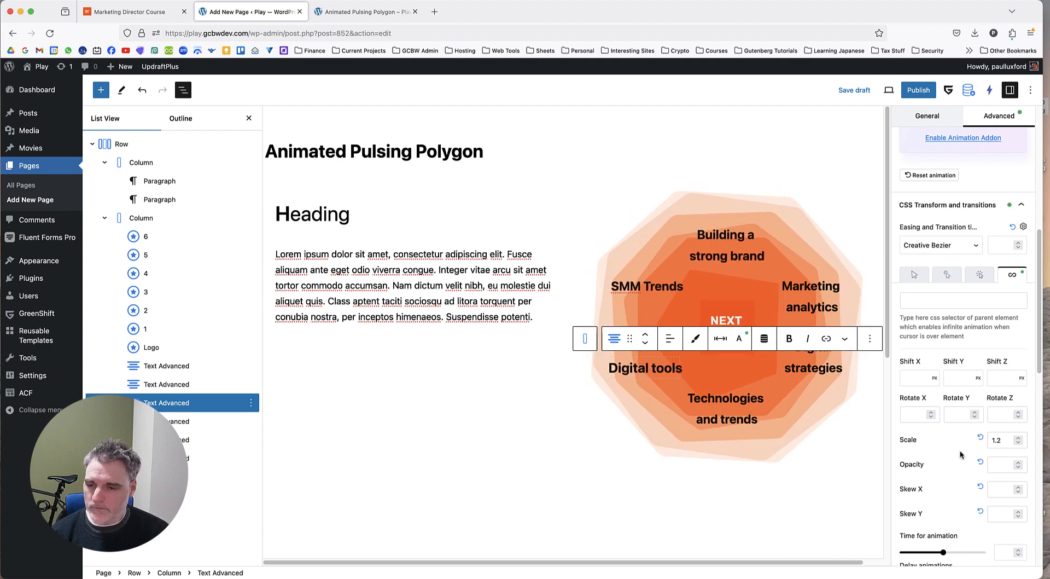
pyautogui.scroll(-3, 961, 454)
pyautogui.click(909, 498)
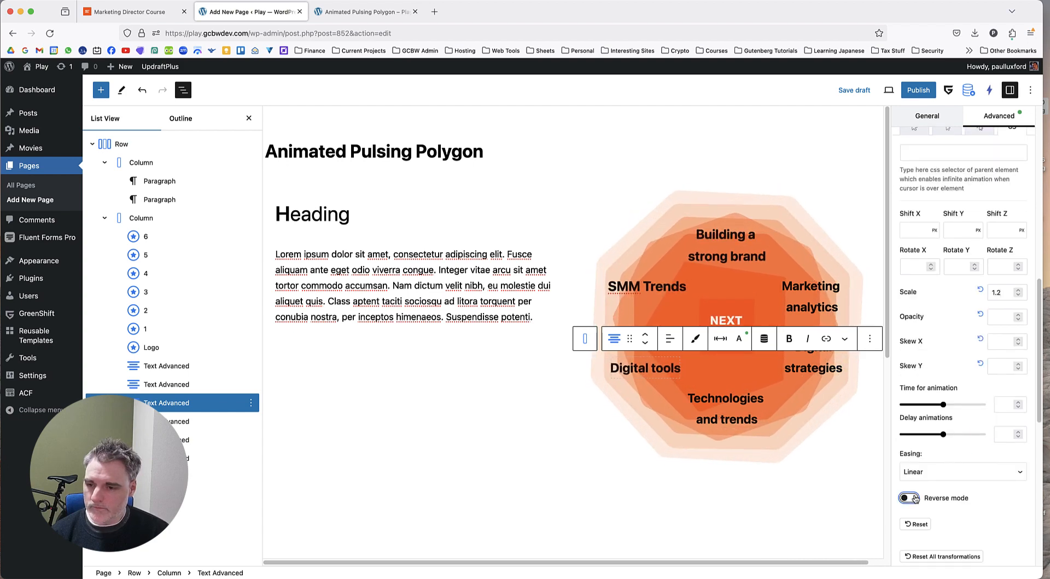
pyautogui.click(933, 473)
pyautogui.click(957, 475)
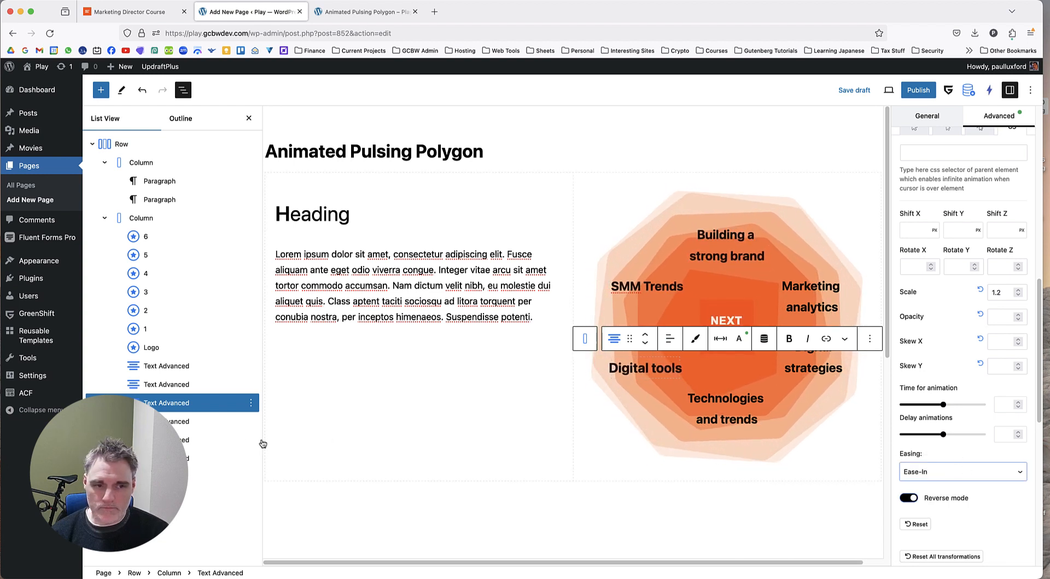
# Give the "Technologies and trends" label an infinite transform animation with scale 1.2, Ease-In easing and reverse mode enabled.
pyautogui.click(219, 422)
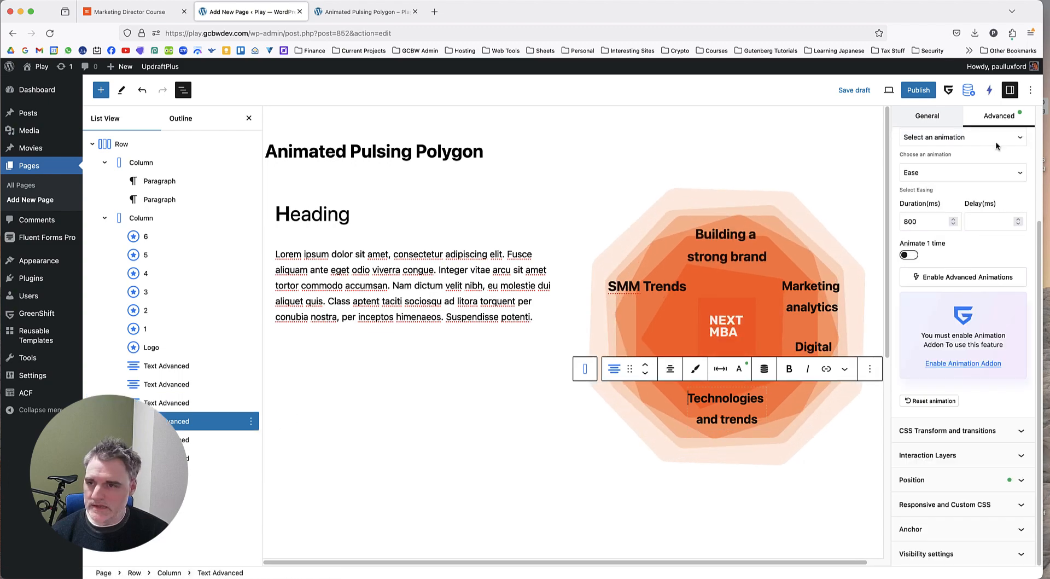
pyautogui.click(983, 439)
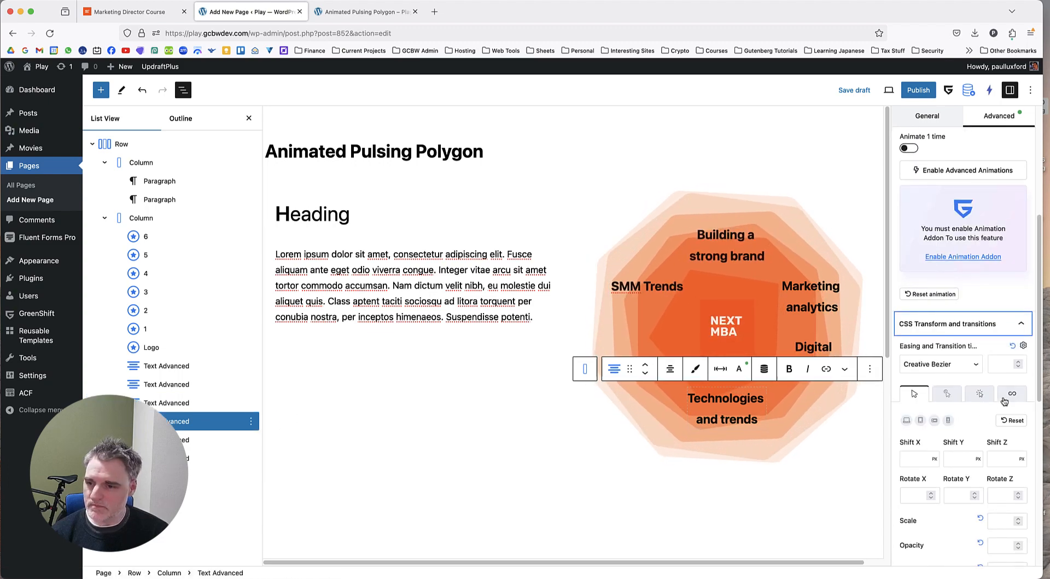
pyautogui.scroll(-2, 969, 404)
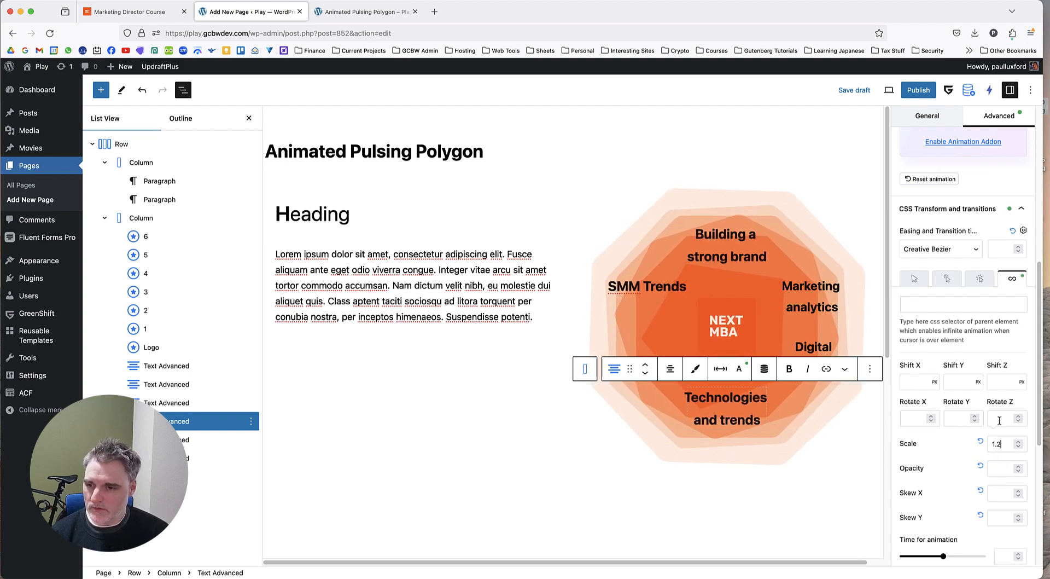
pyautogui.scroll(-3, 962, 445)
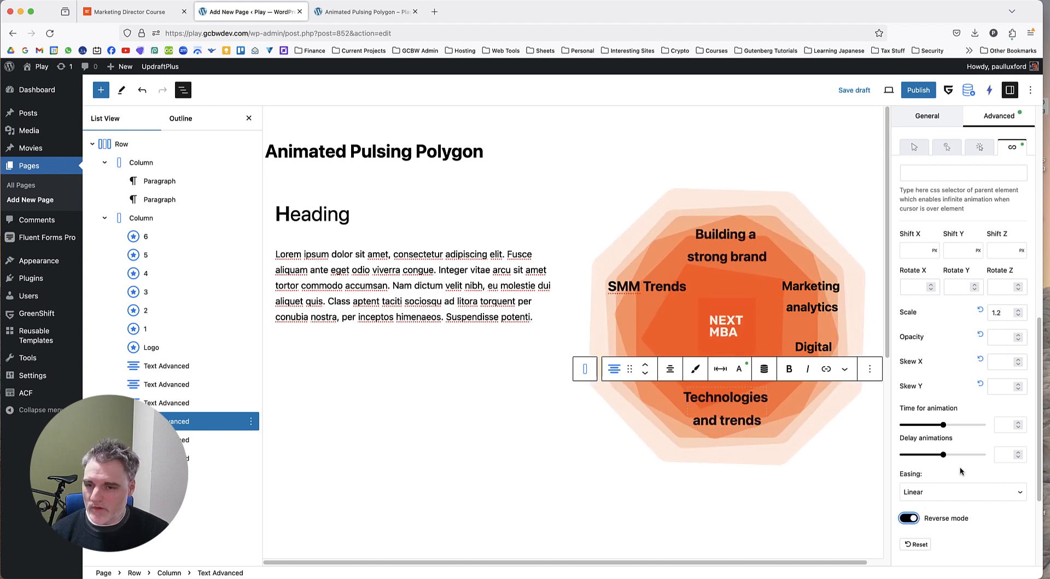
pyautogui.click(955, 493)
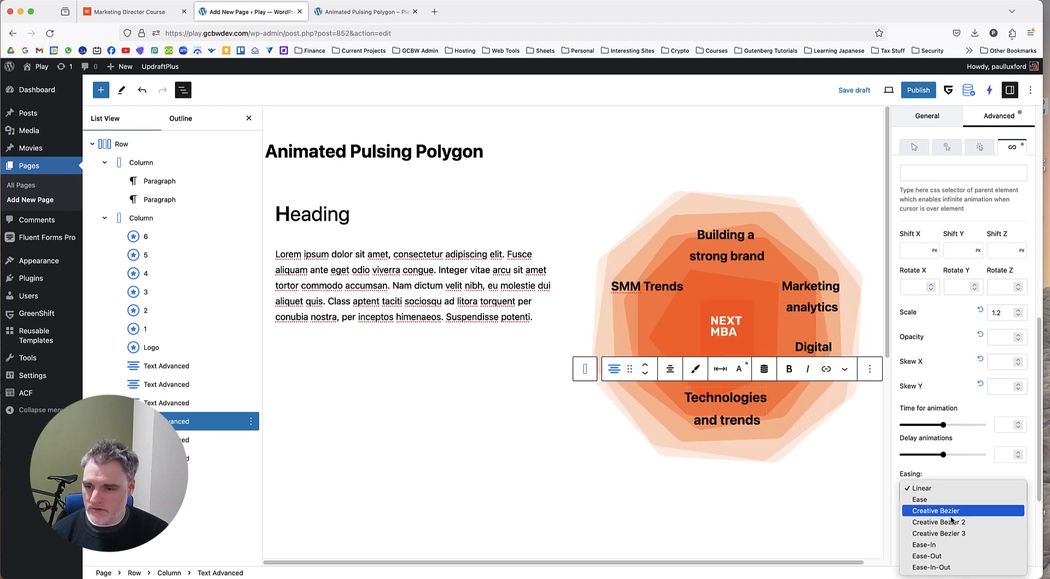
pyautogui.click(950, 542)
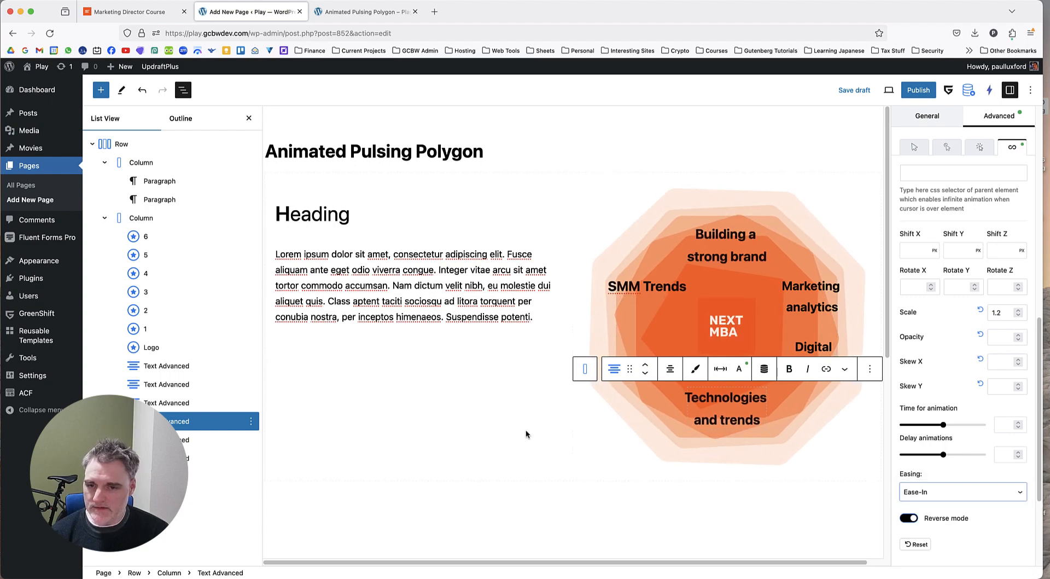
# Give the "Digital strategies" label an infinite transform animation with scale 1.2, Ease-Out easing and reverse mode enabled.
pyautogui.click(199, 440)
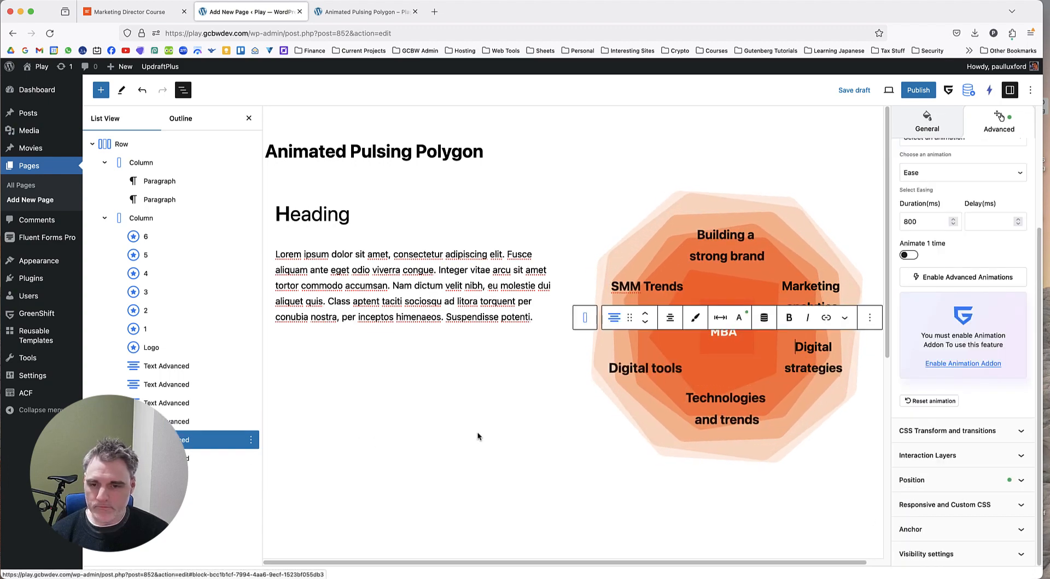
pyautogui.click(984, 430)
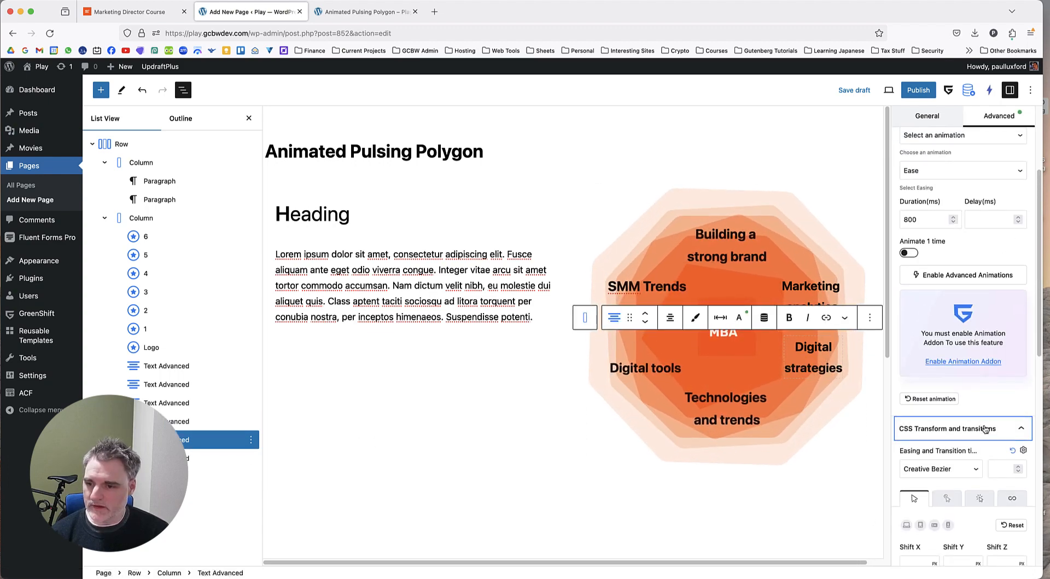
pyautogui.scroll(-5, 985, 430)
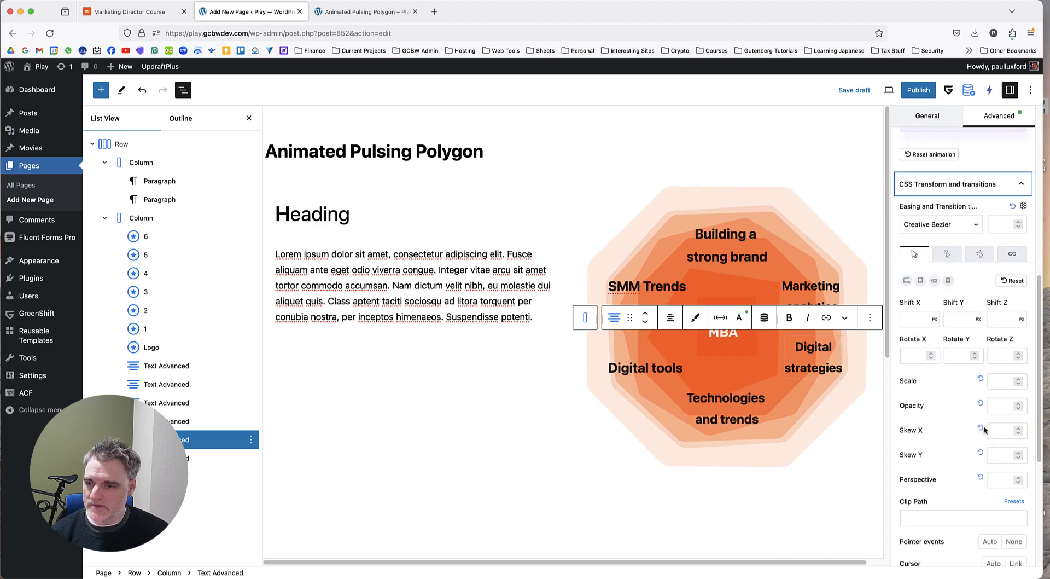
pyautogui.click(1012, 251)
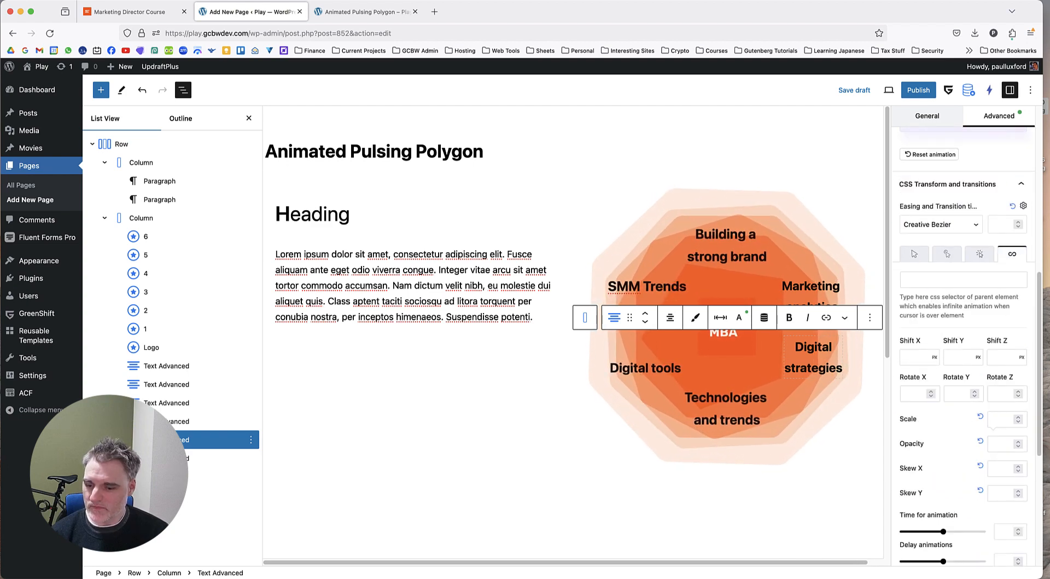
pyautogui.click(1004, 419)
pyautogui.write('1.2')
pyautogui.scroll(-2, 964, 436)
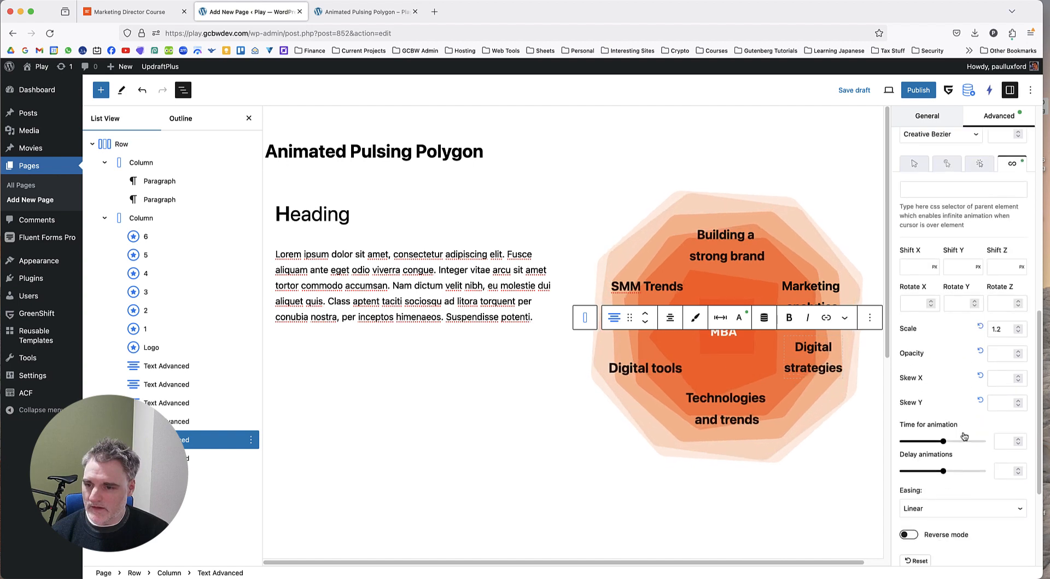
pyautogui.scroll(-2, 964, 436)
pyautogui.click(909, 427)
pyautogui.scroll(1, 973, 428)
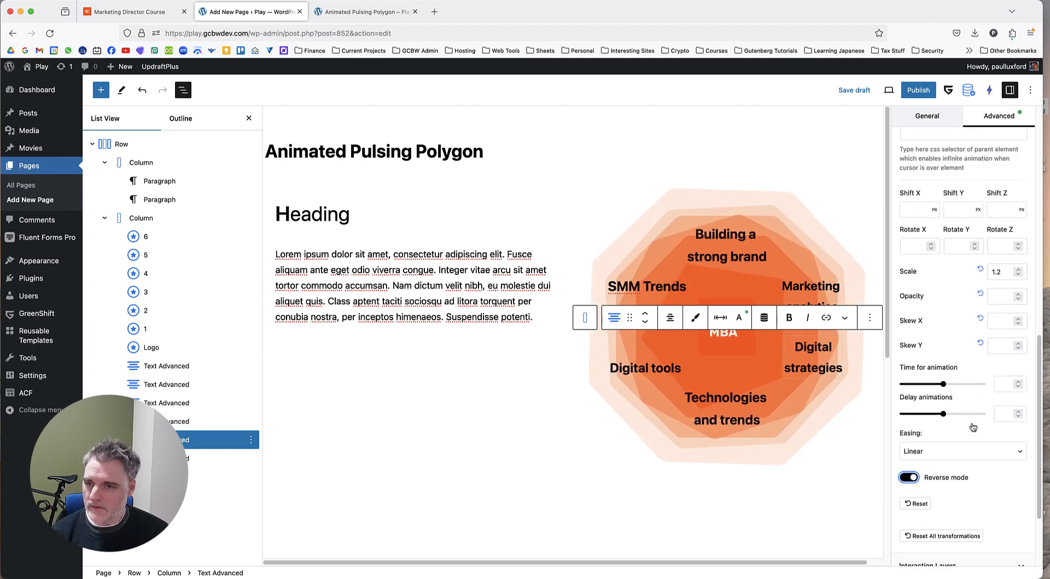
pyautogui.scroll(1, 973, 427)
pyautogui.click(963, 467)
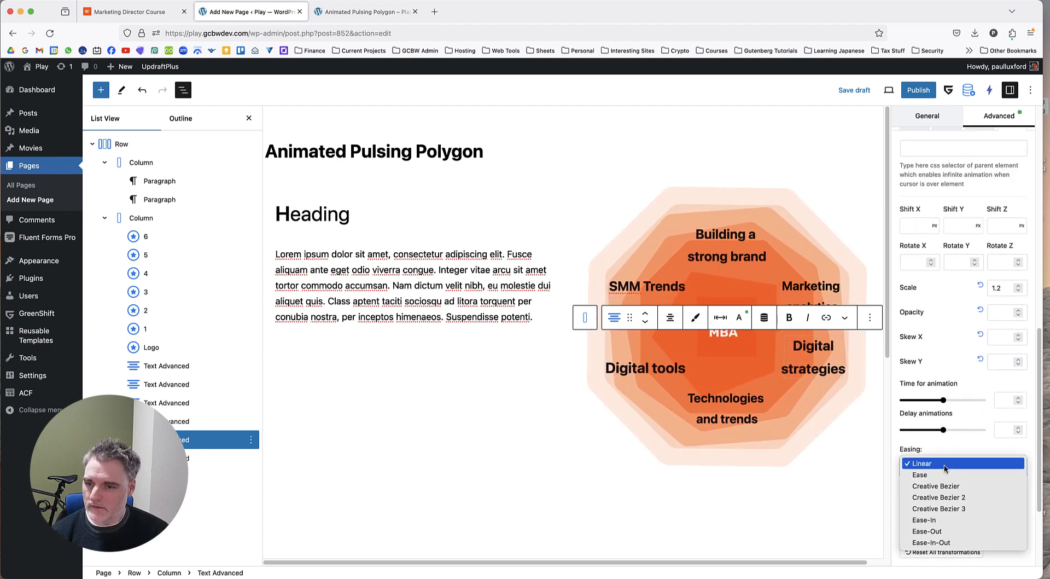
pyautogui.click(956, 532)
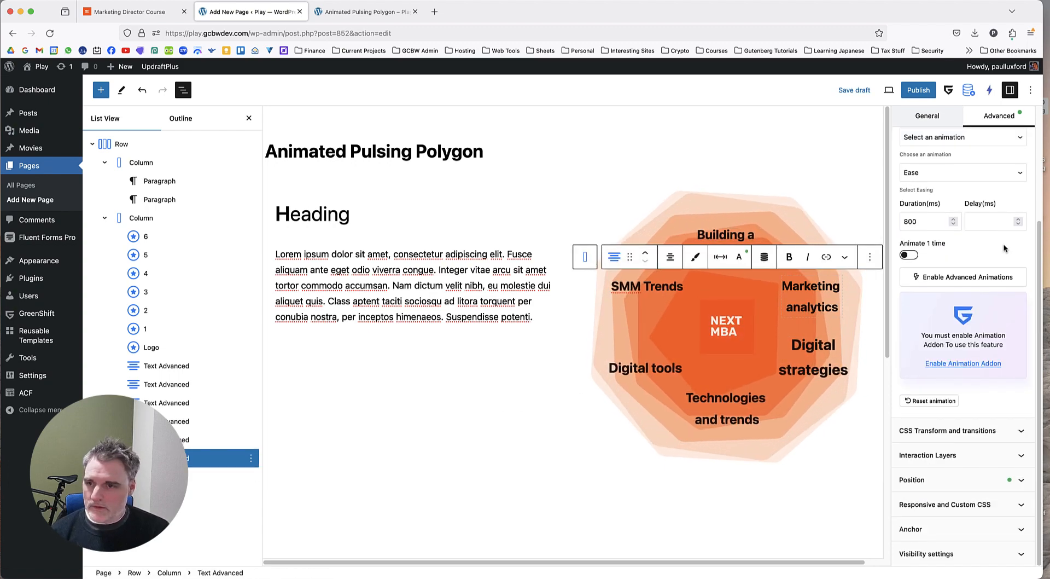
# Give the "Marketing analytics" label an infinite transform animation with scale 1.1, Ease-In-Out easing and reverse mode enabled.
pyautogui.click(978, 430)
pyautogui.scroll(-3, 979, 429)
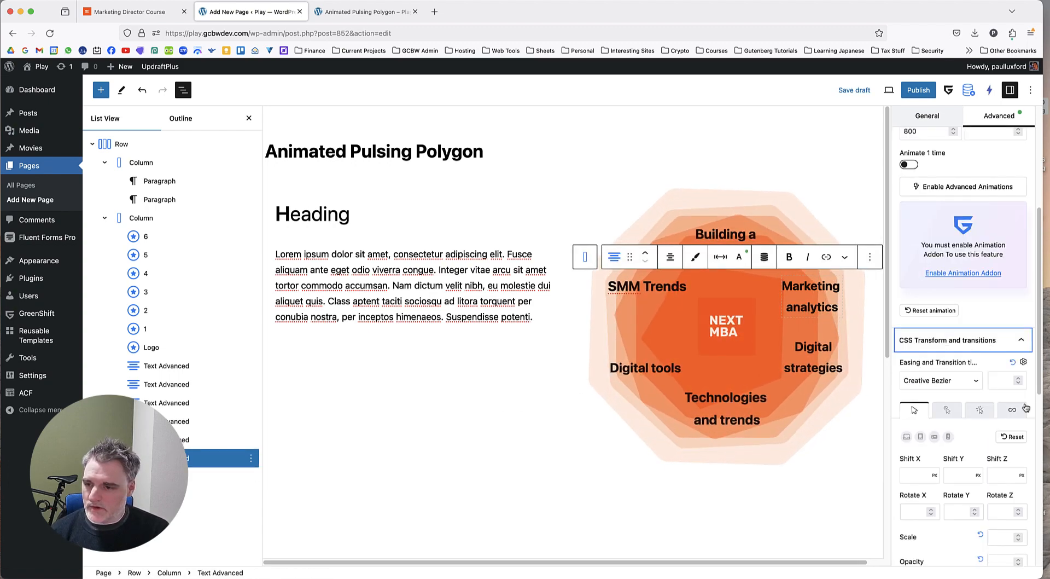
pyautogui.click(1013, 410)
pyautogui.scroll(-5, 1001, 391)
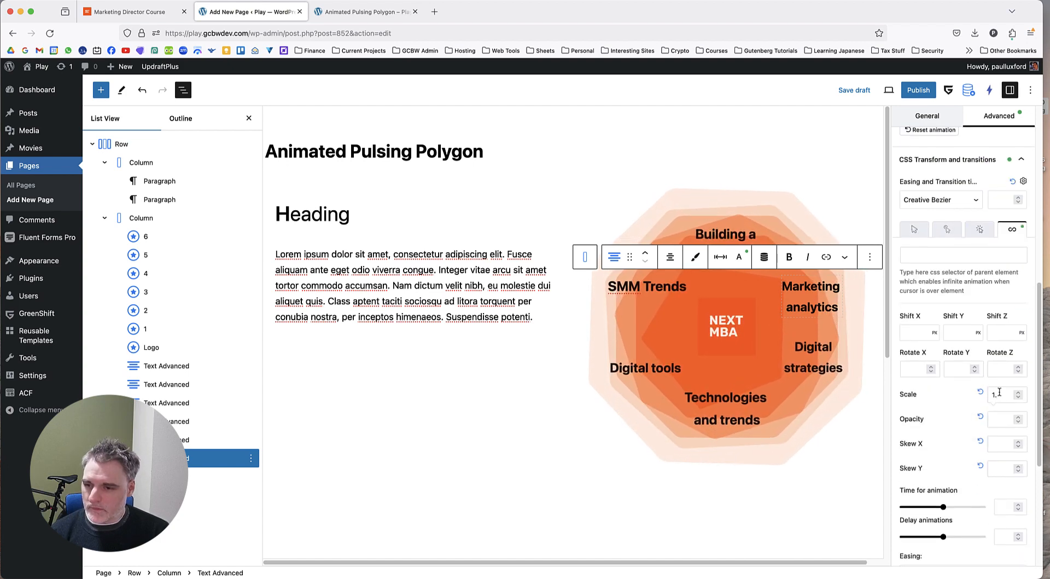
pyautogui.write('1')
pyautogui.scroll(-2, 969, 405)
pyautogui.click(910, 486)
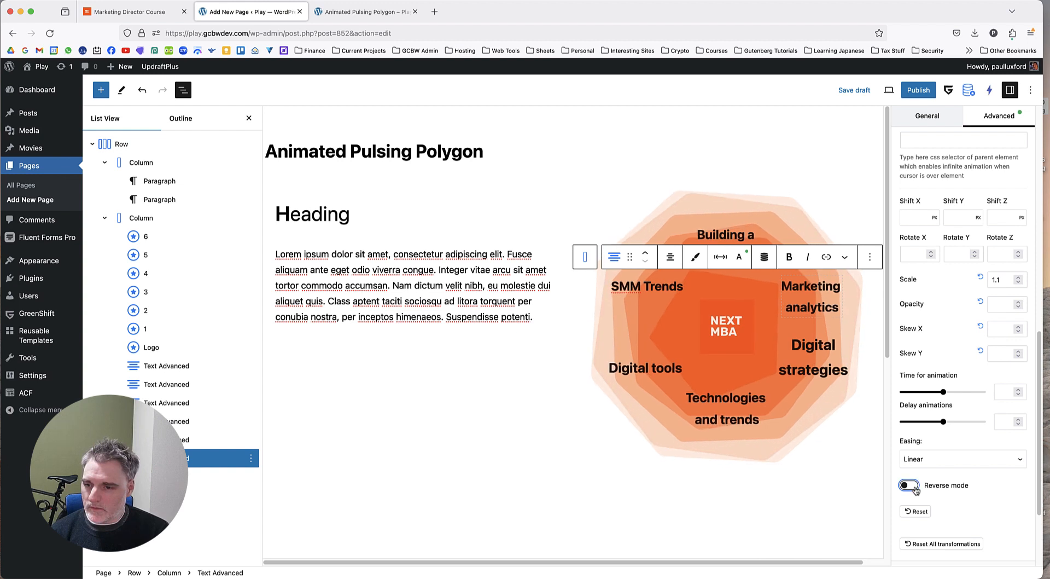
pyautogui.click(940, 460)
pyautogui.click(949, 535)
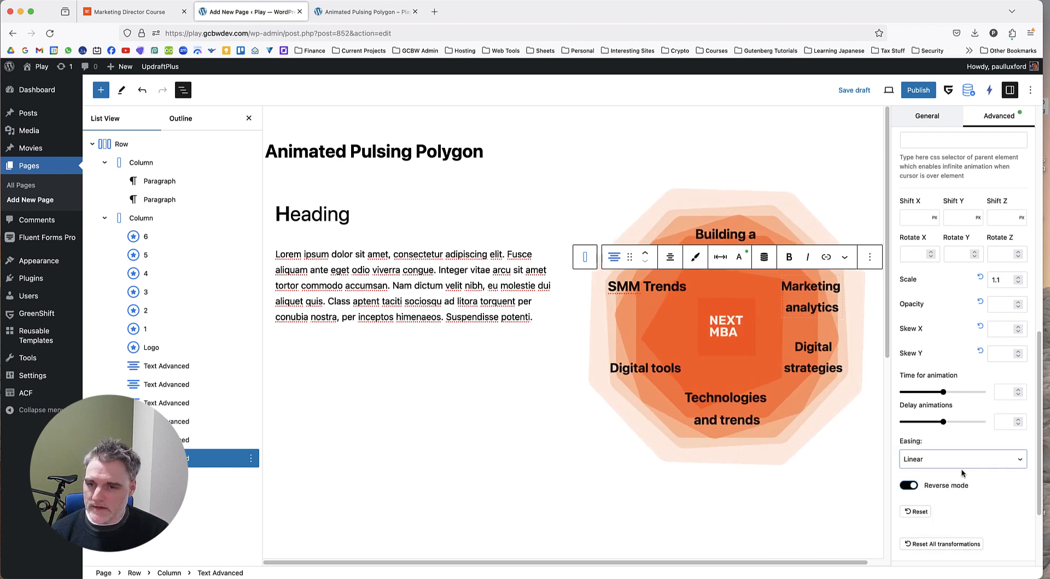
pyautogui.scroll(1, 966, 389)
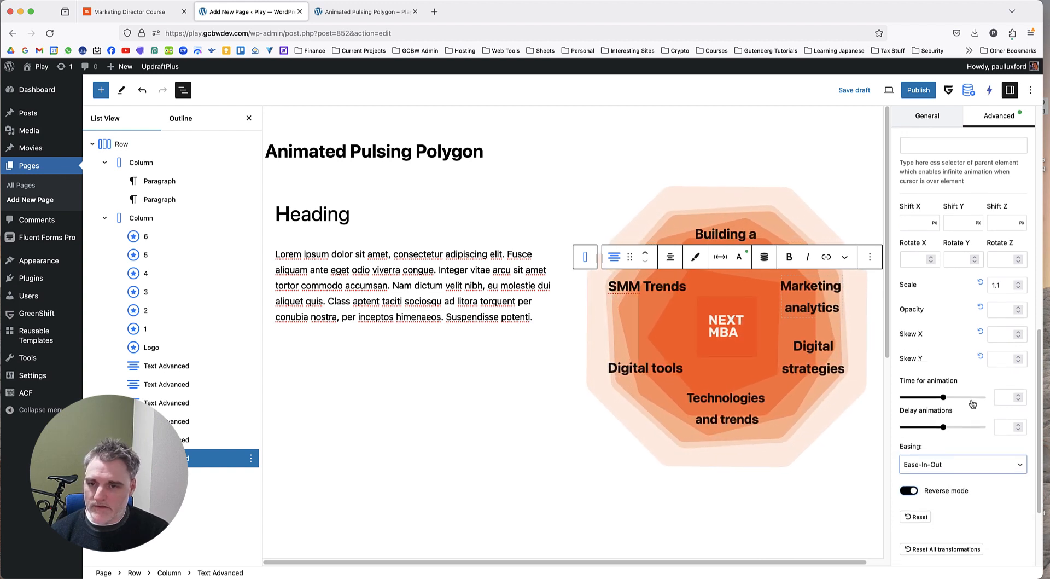
pyautogui.click(1003, 318)
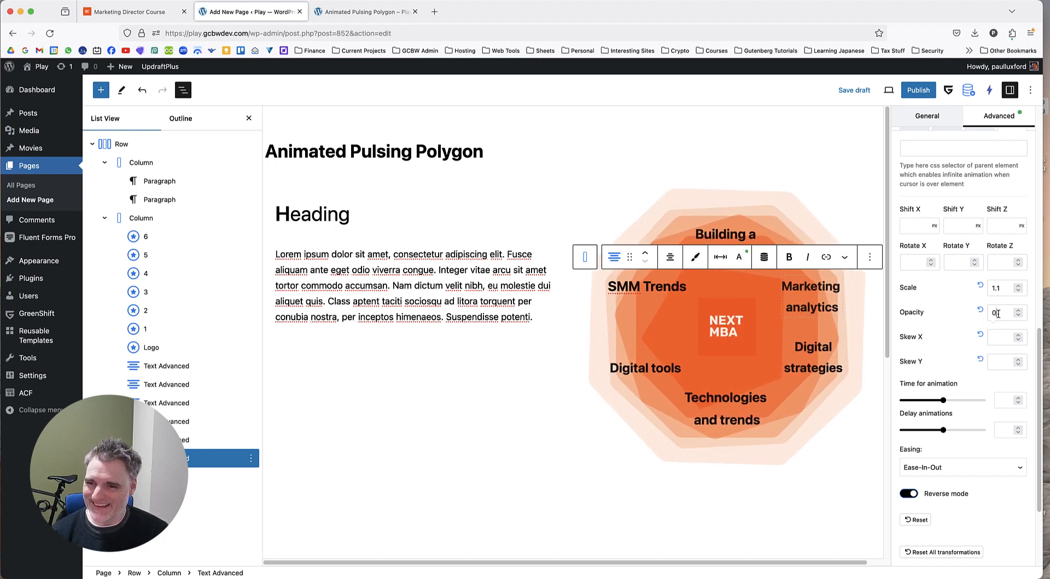
pyautogui.press('BackSpace')
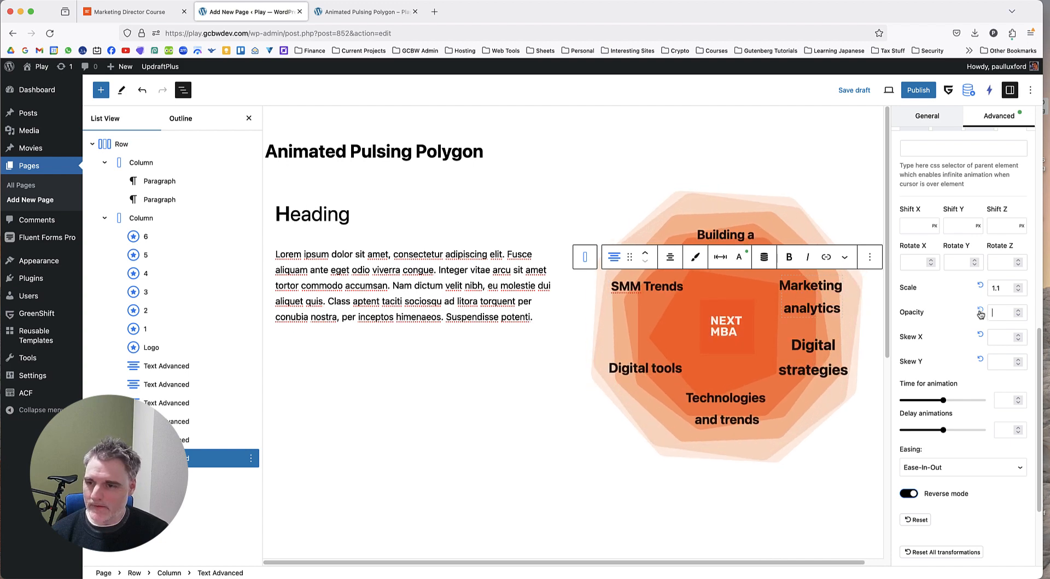
# Set the normal-state transform opacity of the "Marketing analytics" label to 0.
pyautogui.scroll(3, 956, 316)
pyautogui.click(919, 180)
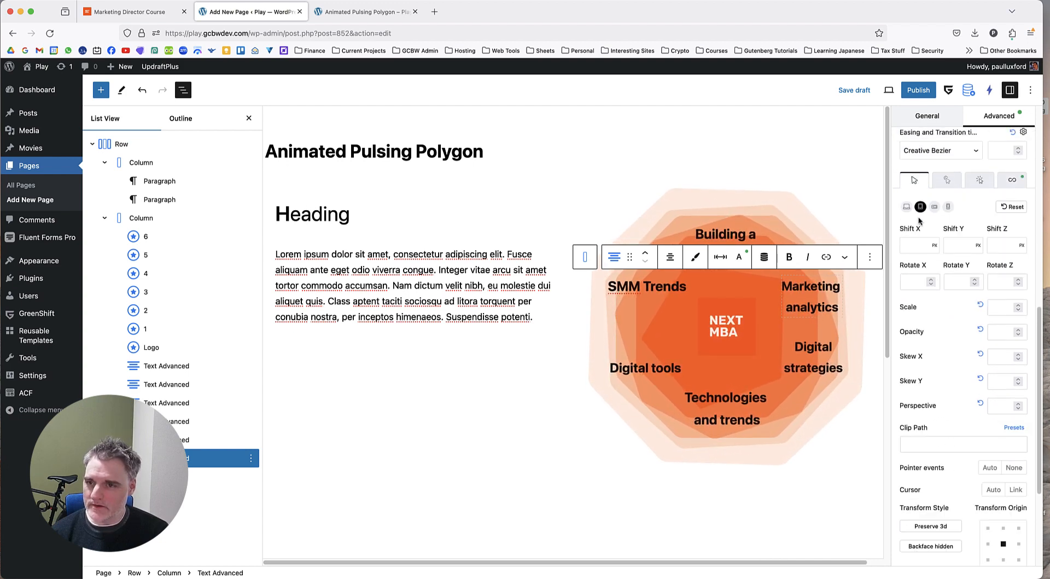
pyautogui.write('0')
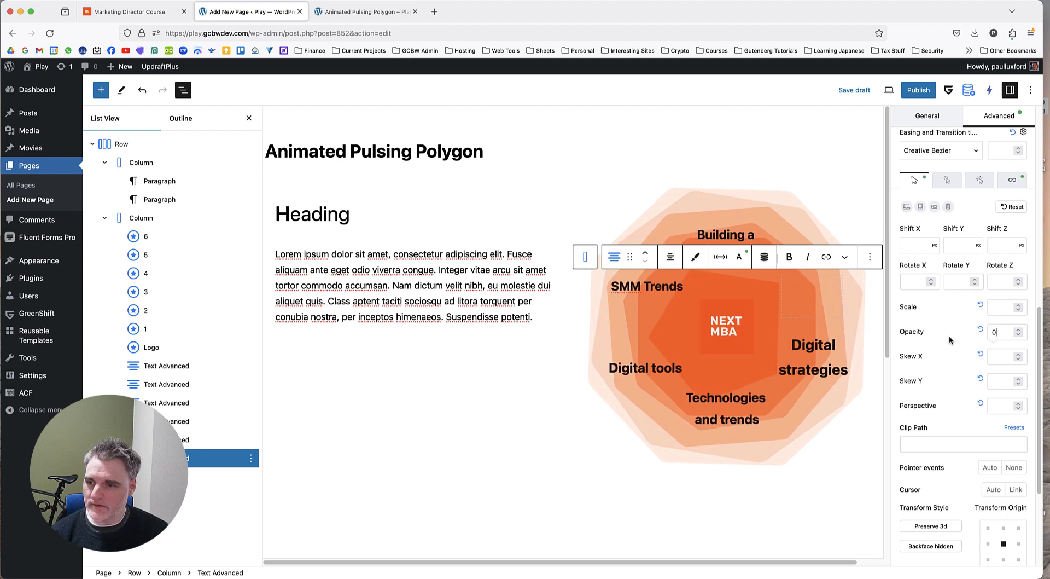
# Try an infinite-animation opacity of 0.5 on the "Marketing analytics" label and change it to 0.46.
pyautogui.click(1012, 181)
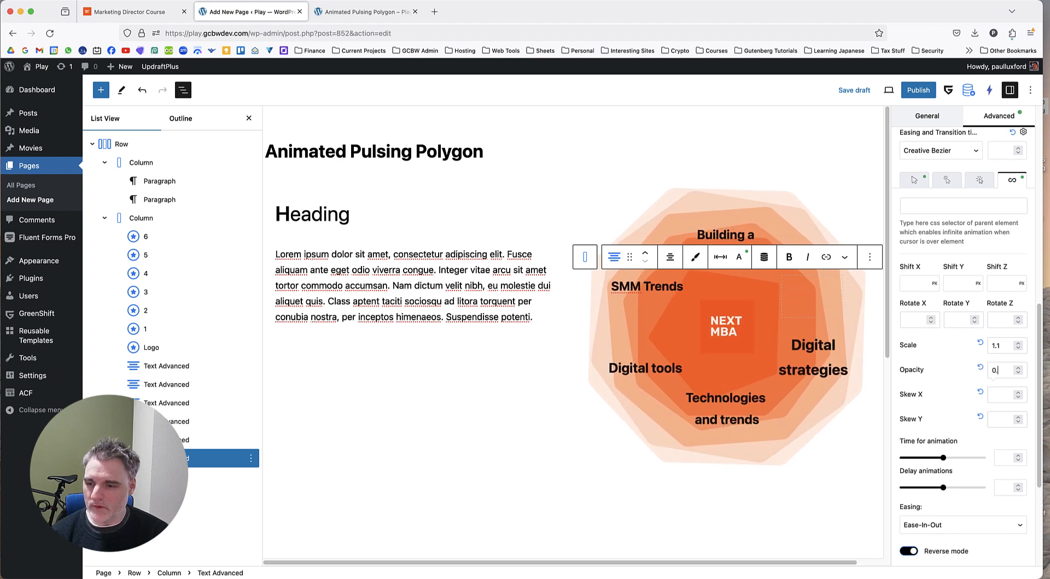
pyautogui.write('0.5')
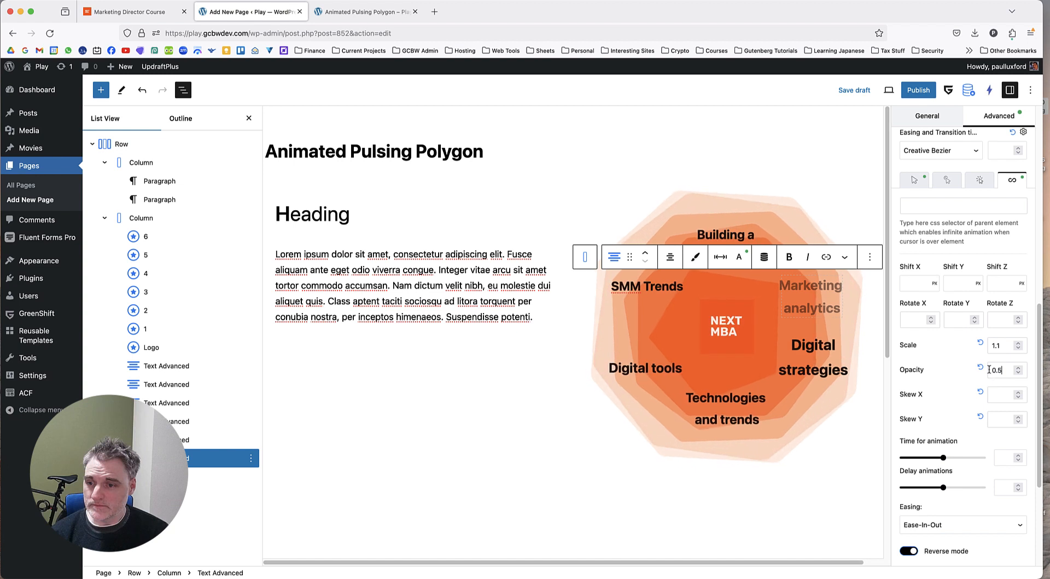
pyautogui.press('BackSpace')
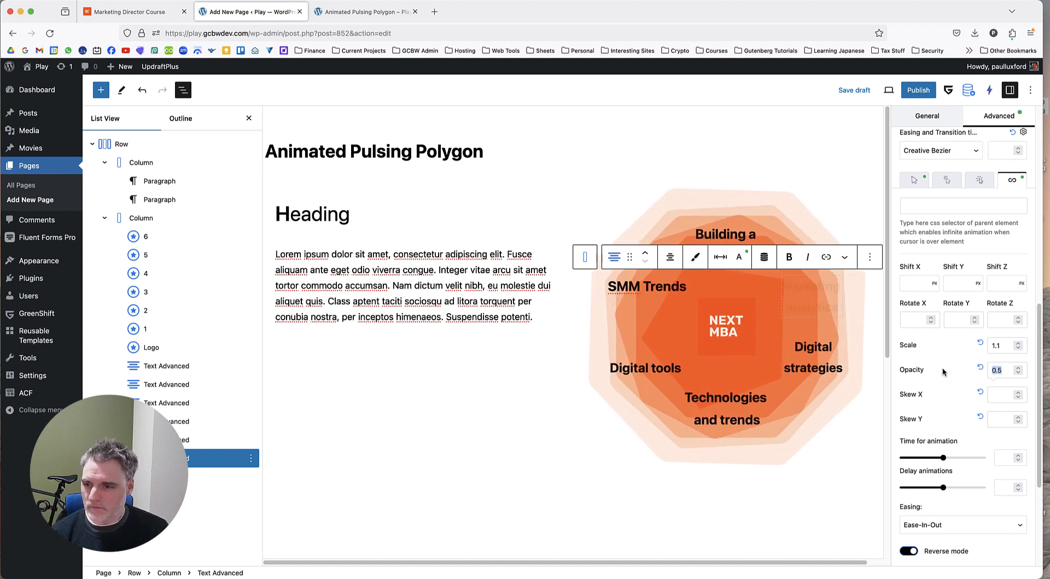
pyautogui.write('46')
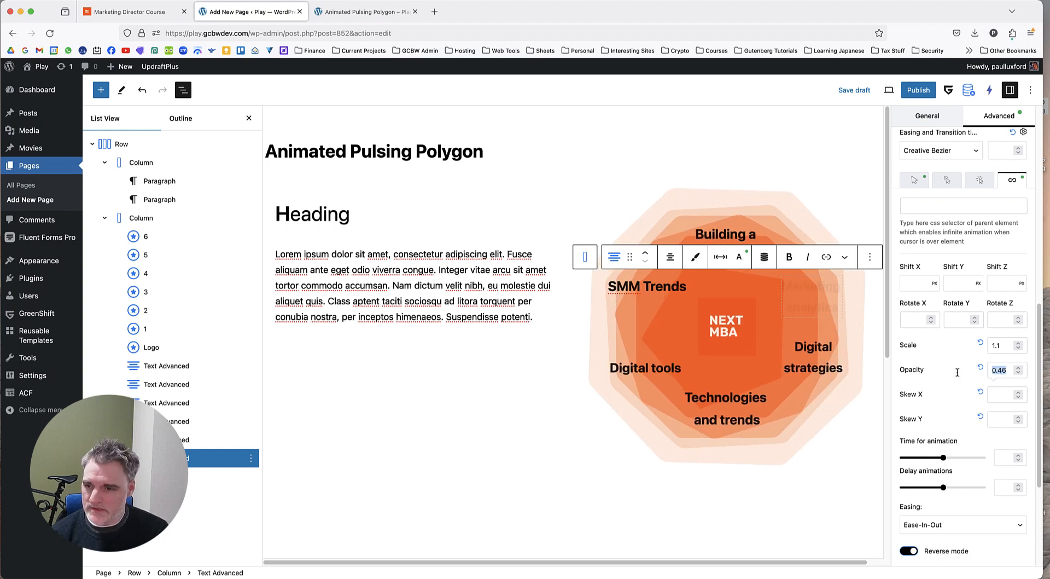
# Clear the infinite-animation opacity and reset the normal-state transform opacity of the "Marketing analytics" label.
pyautogui.press('BackSpace')
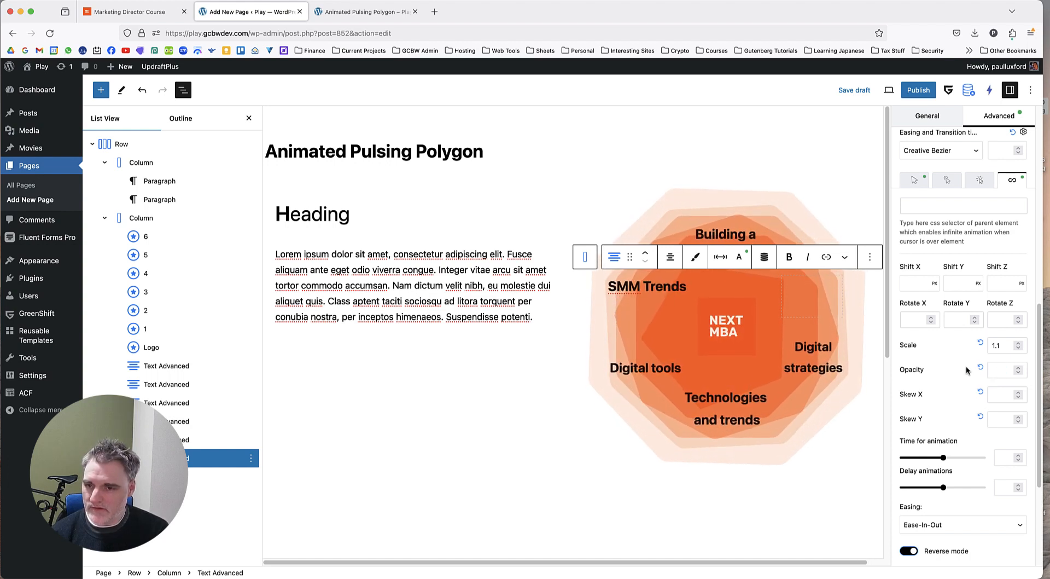
pyautogui.scroll(-3, 966, 371)
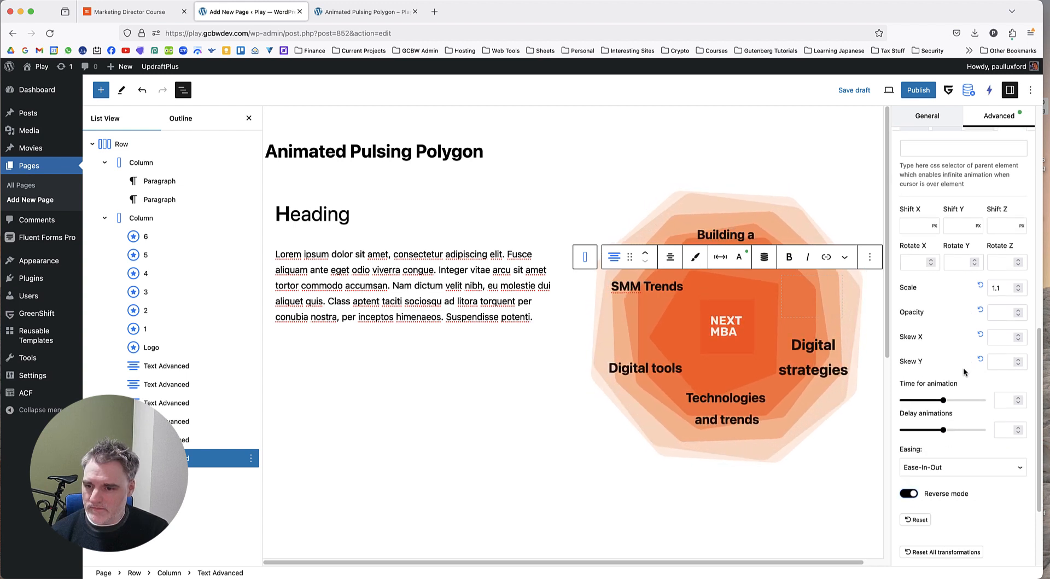
pyautogui.scroll(3, 964, 372)
pyautogui.click(913, 207)
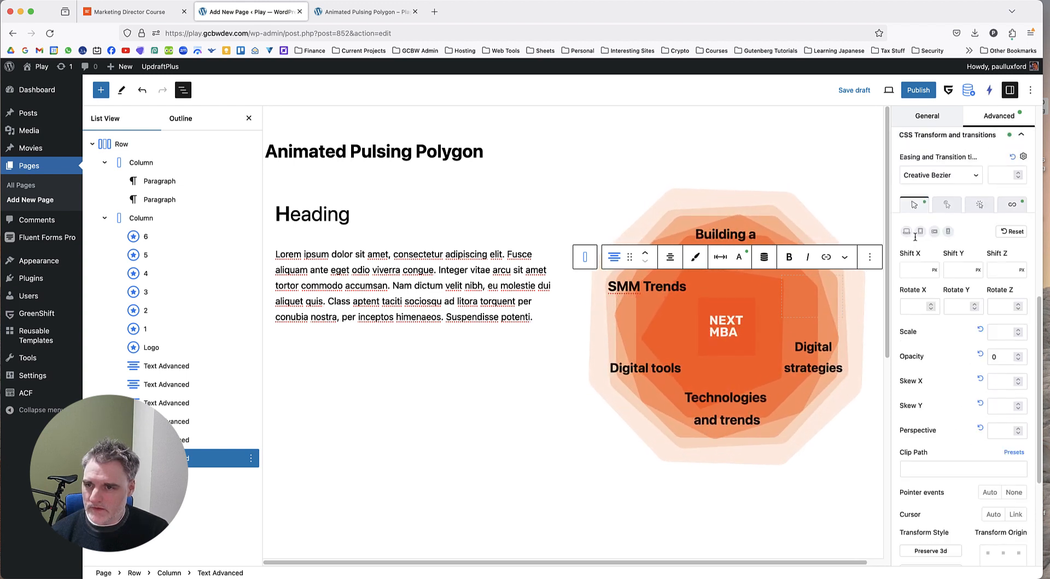
pyautogui.click(981, 355)
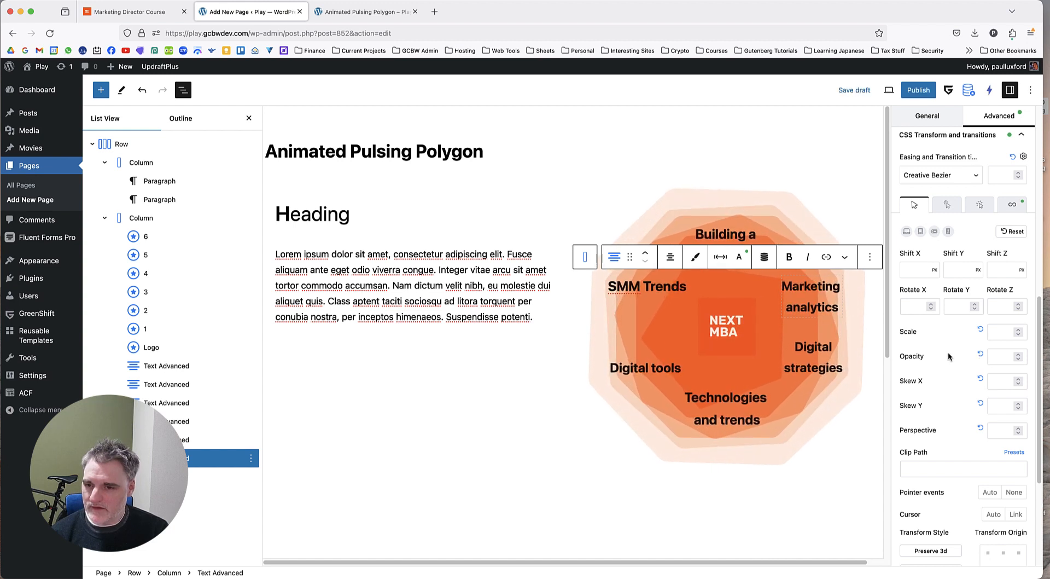
pyautogui.scroll(-1, 949, 356)
pyautogui.scroll(-1, 949, 356)
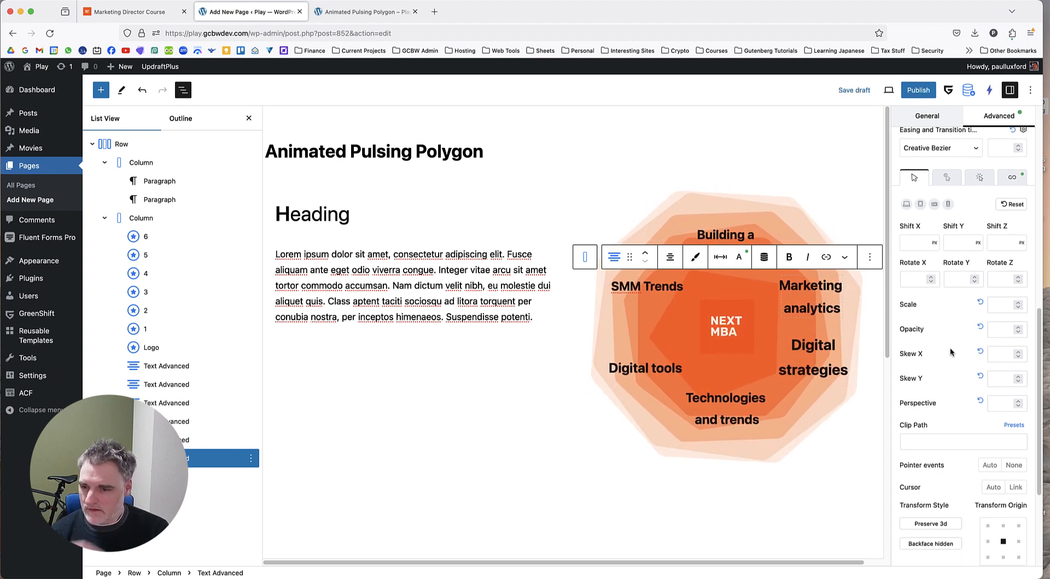
pyautogui.scroll(-4, 950, 346)
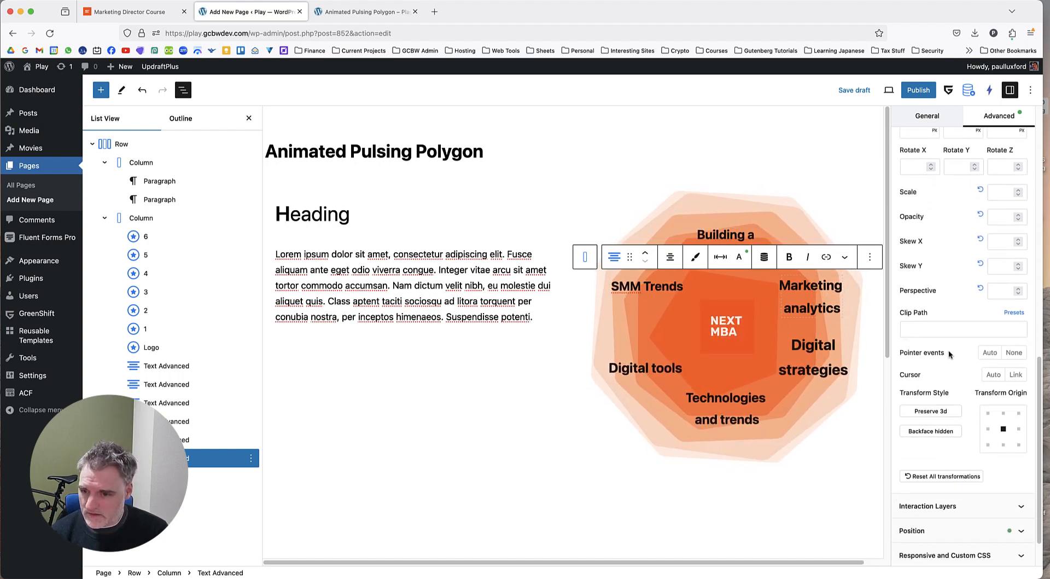
pyautogui.scroll(4, 950, 356)
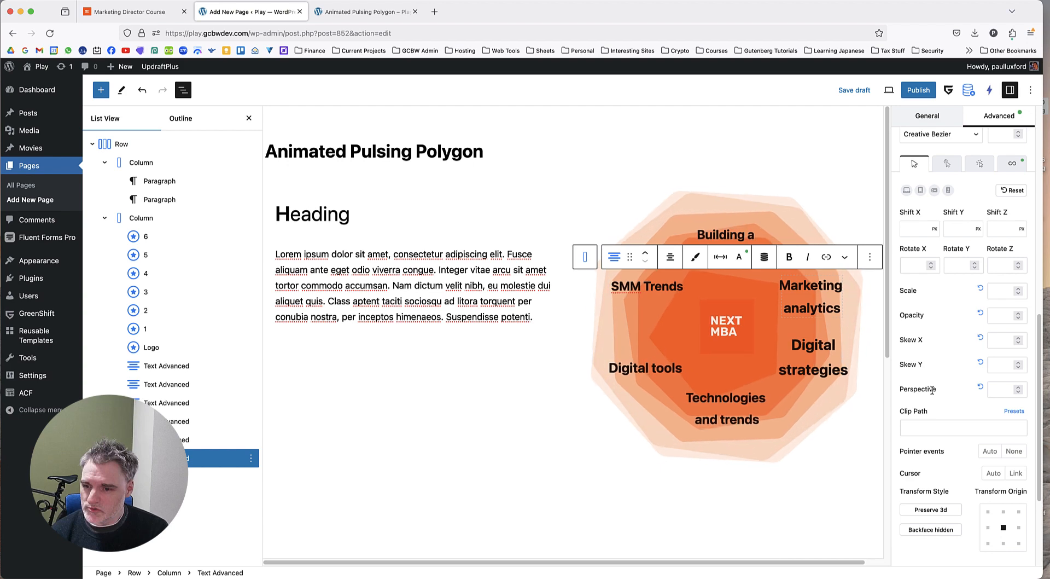
pyautogui.click(1012, 165)
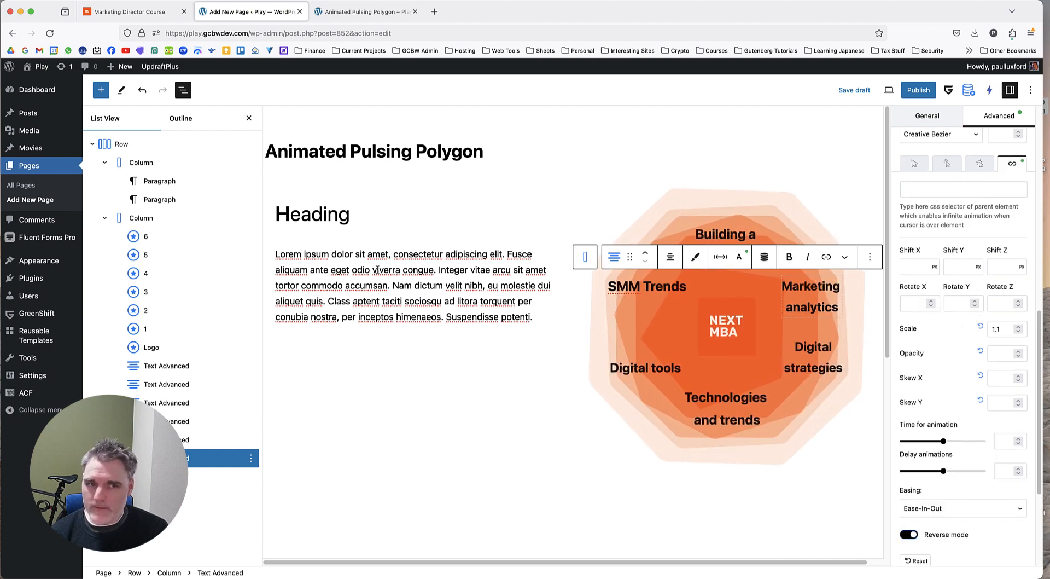
# Lay out the column holding the heading and paragraph as Flex with a downward direction and centred justified content.
pyautogui.click(156, 164)
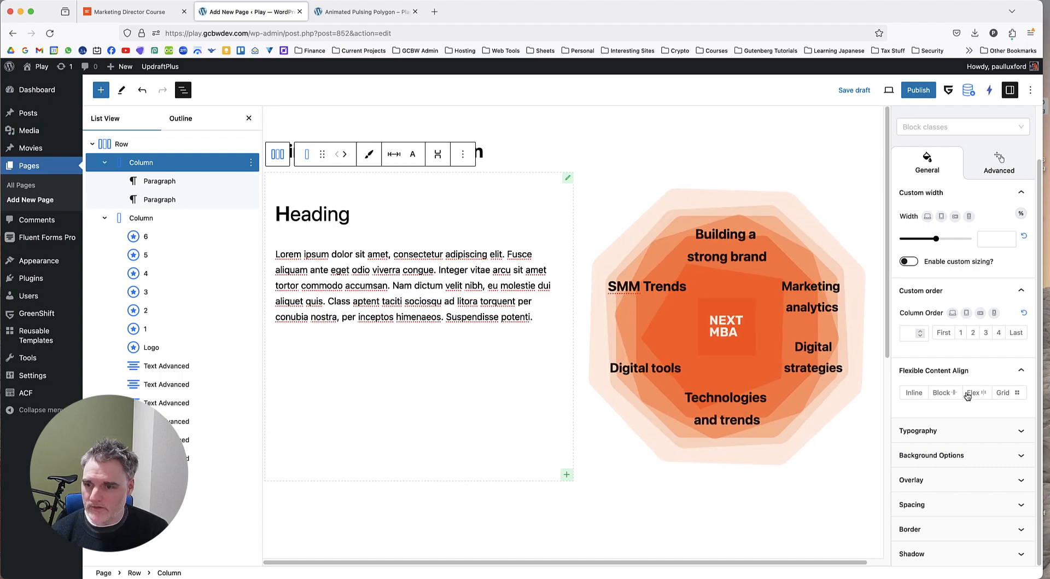
pyautogui.click(971, 393)
pyautogui.click(930, 458)
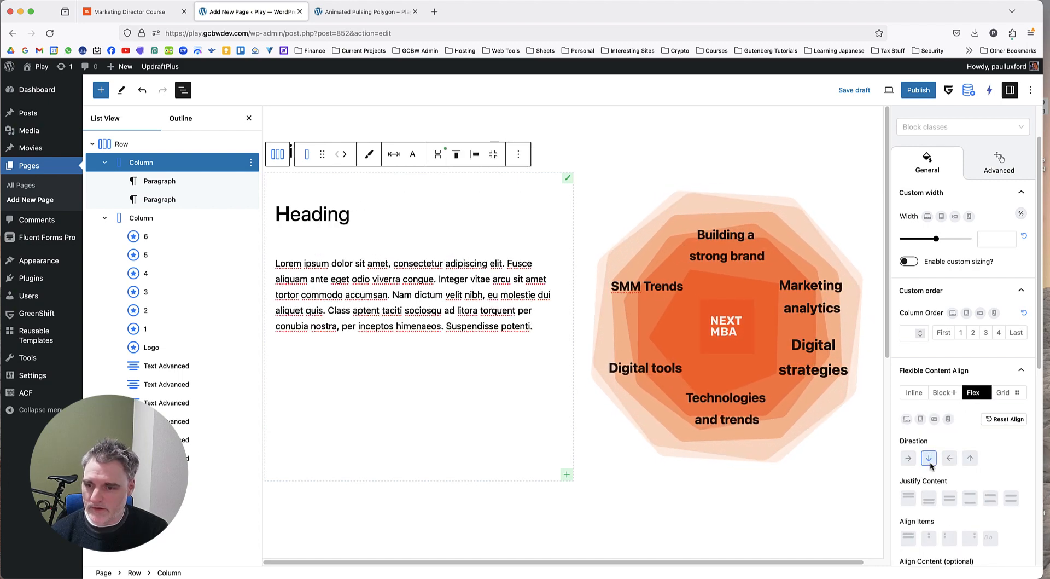
pyautogui.click(950, 499)
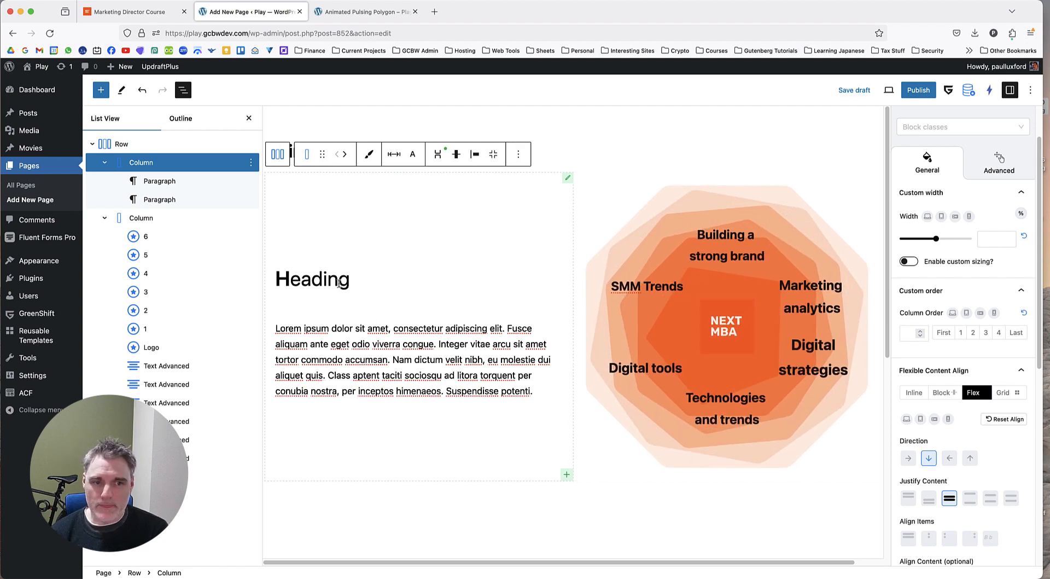
pyautogui.click(339, 279)
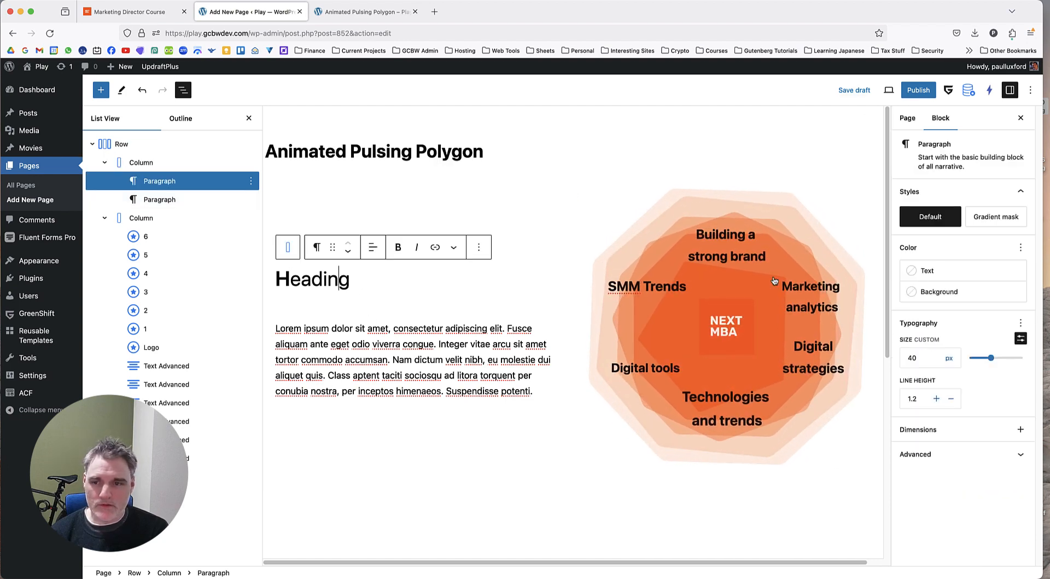
pyautogui.click(1020, 429)
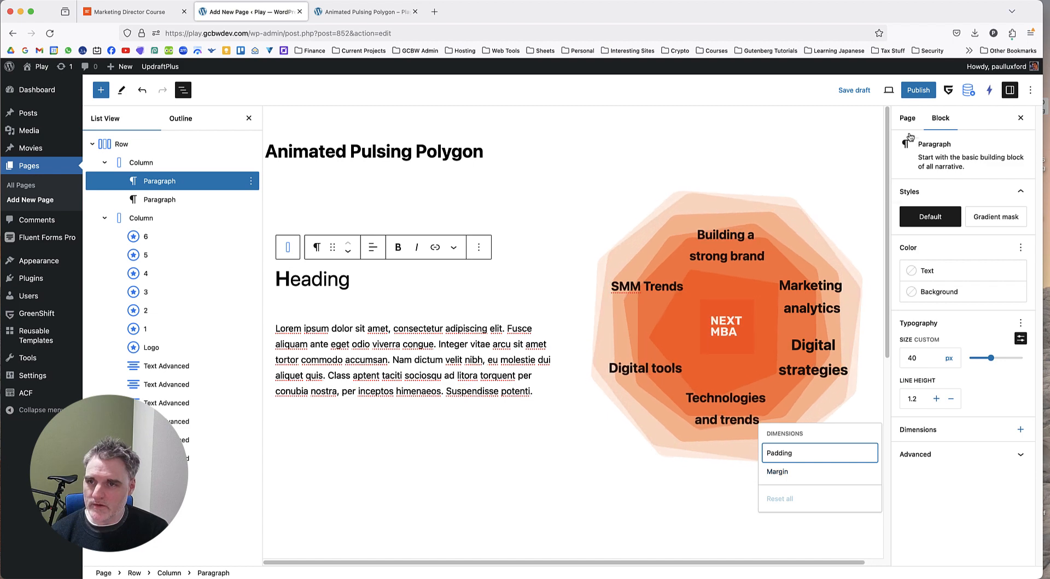
# Save the page draft and reload the "Animated Pulsing Polygon" preview to check the result.
pyautogui.click(863, 93)
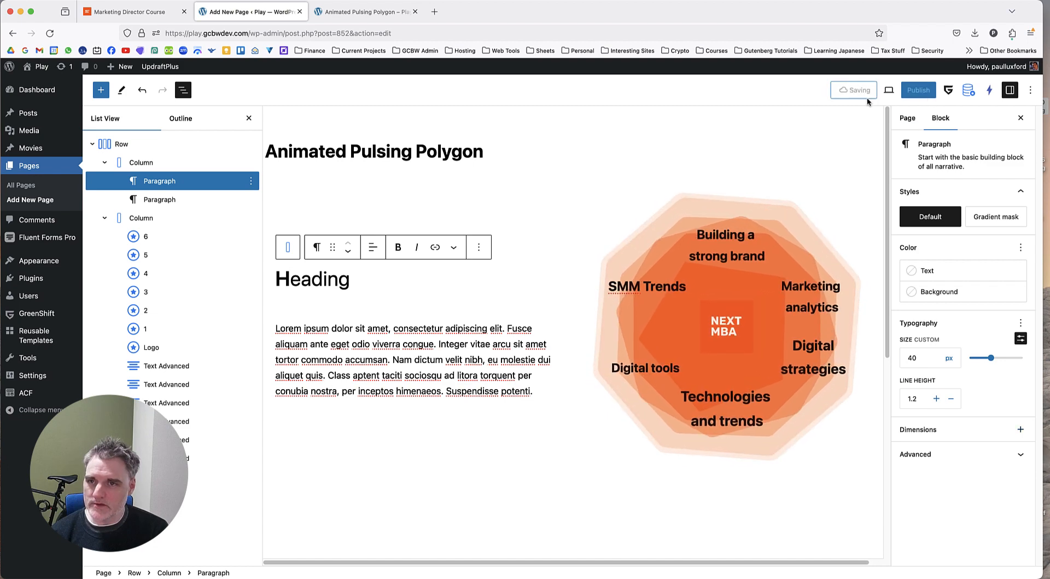
pyautogui.click(364, 11)
pyautogui.click(56, 33)
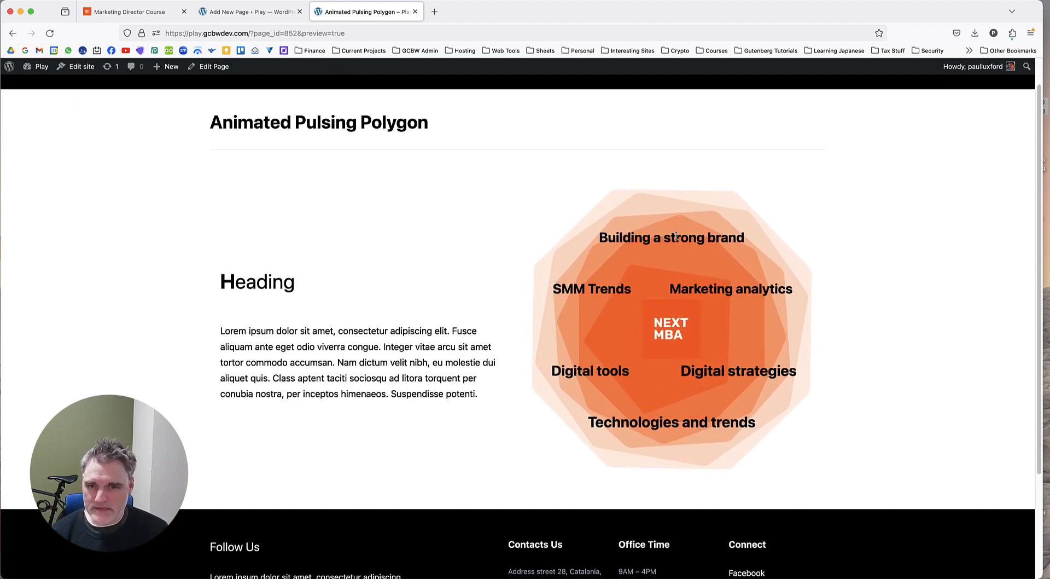
# Return to the page editor and add a <br> tag after "Building a" in the "Building a strong brand" label's text content.
pyautogui.click(237, 18)
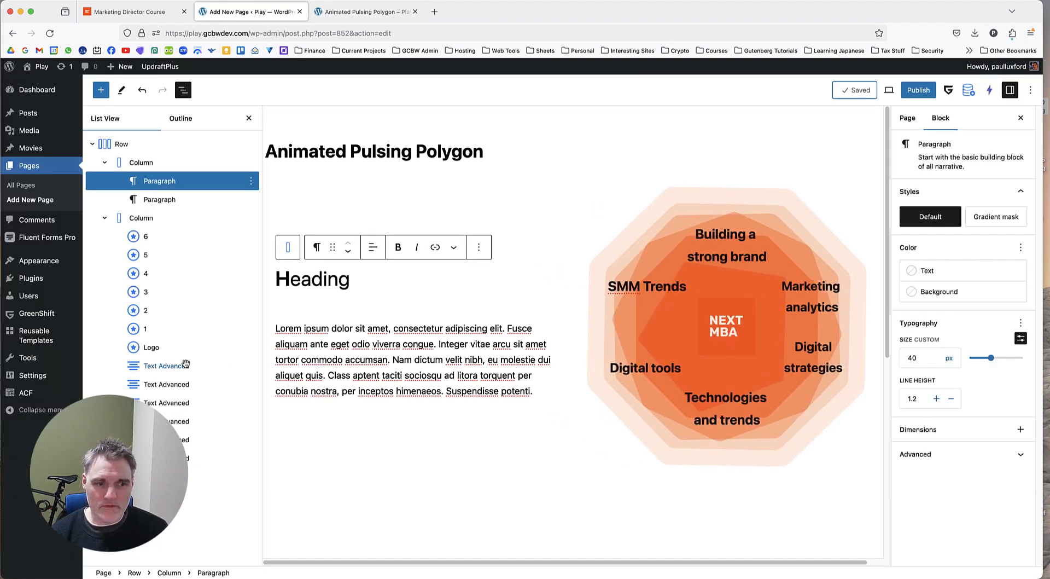
pyautogui.click(731, 247)
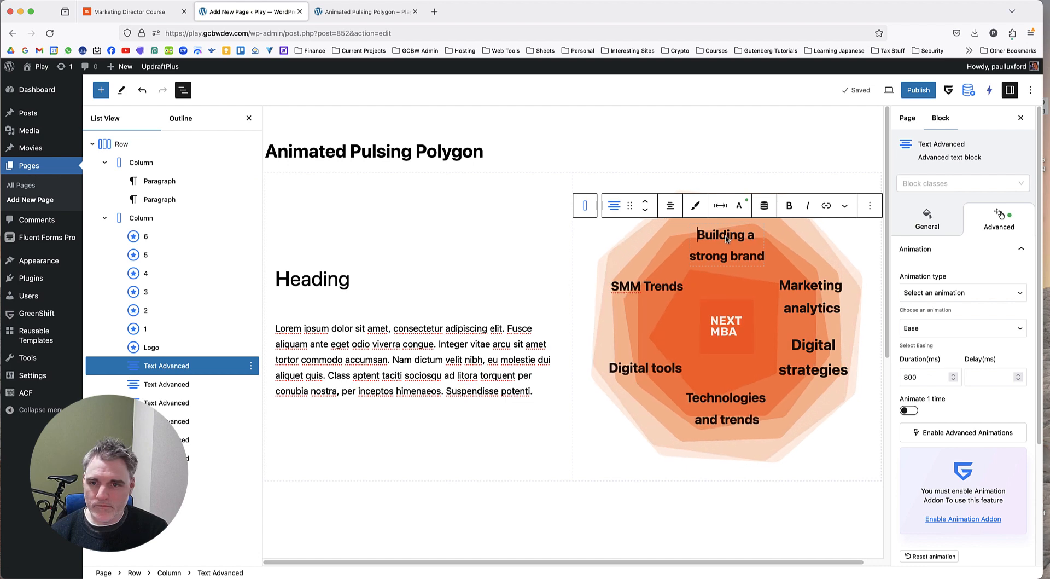
pyautogui.scroll(-2, 730, 245)
pyautogui.scroll(2, 725, 240)
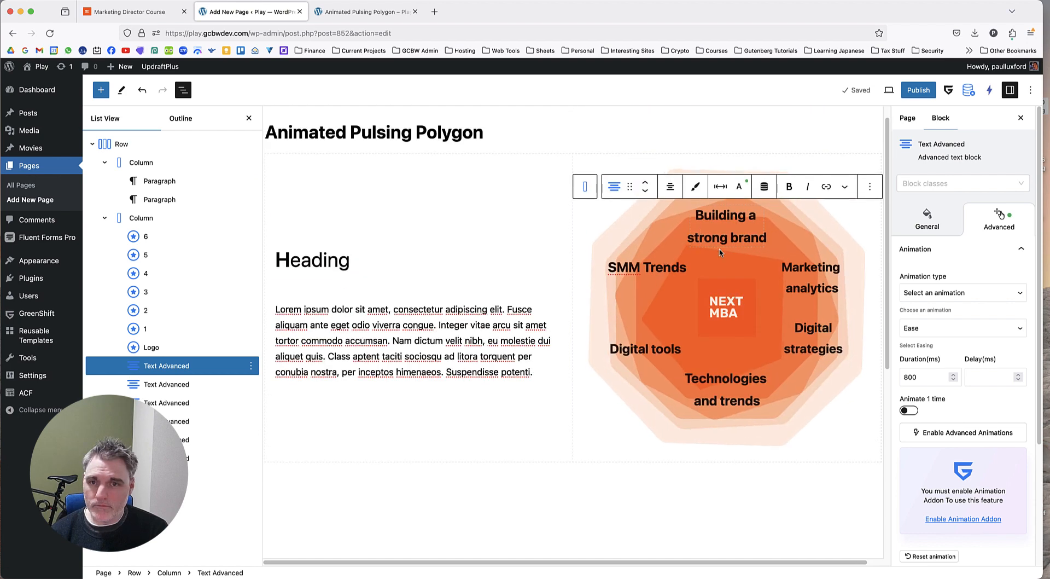
pyautogui.scroll(-2, 724, 240)
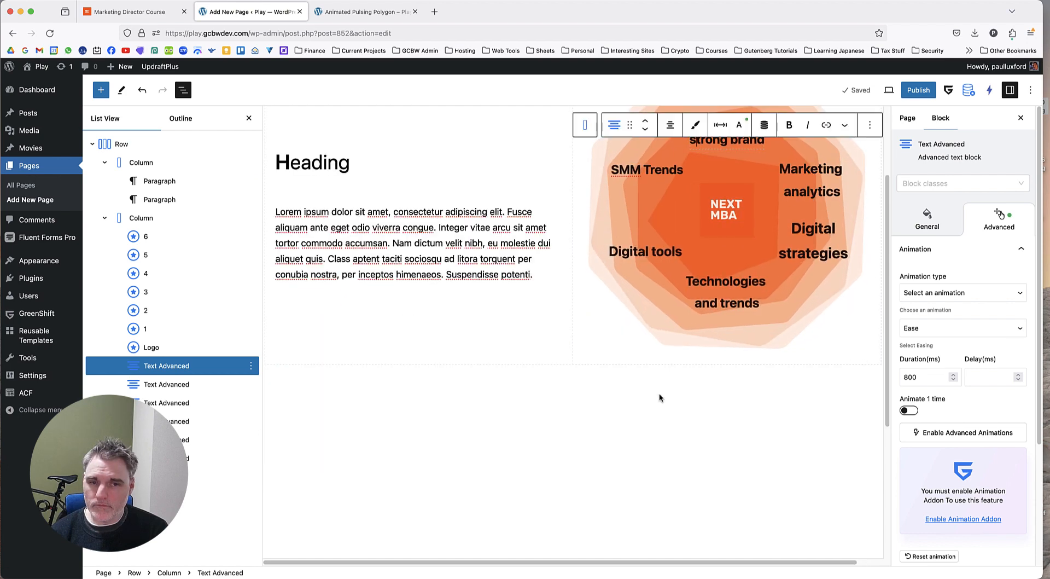
pyautogui.scroll(-3, 947, 454)
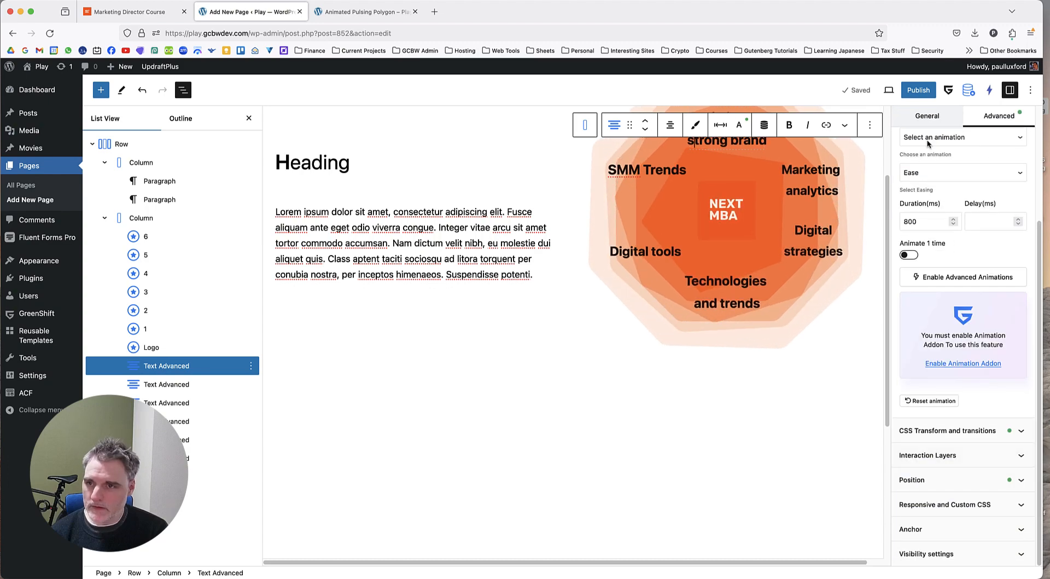
pyautogui.click(927, 116)
pyautogui.scroll(-3, 936, 366)
pyautogui.click(963, 553)
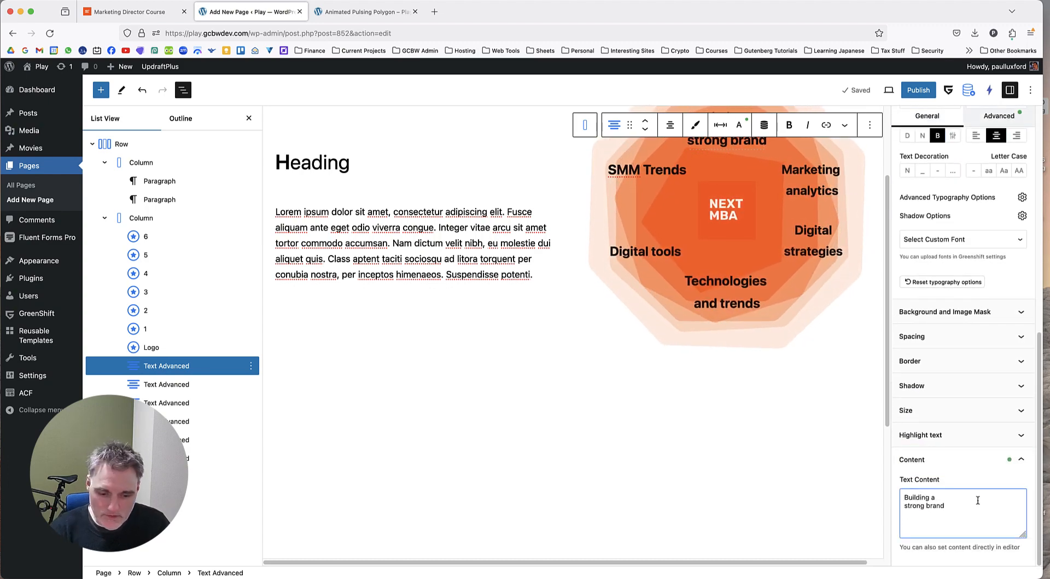
pyautogui.click(978, 500)
pyautogui.write('<br>')
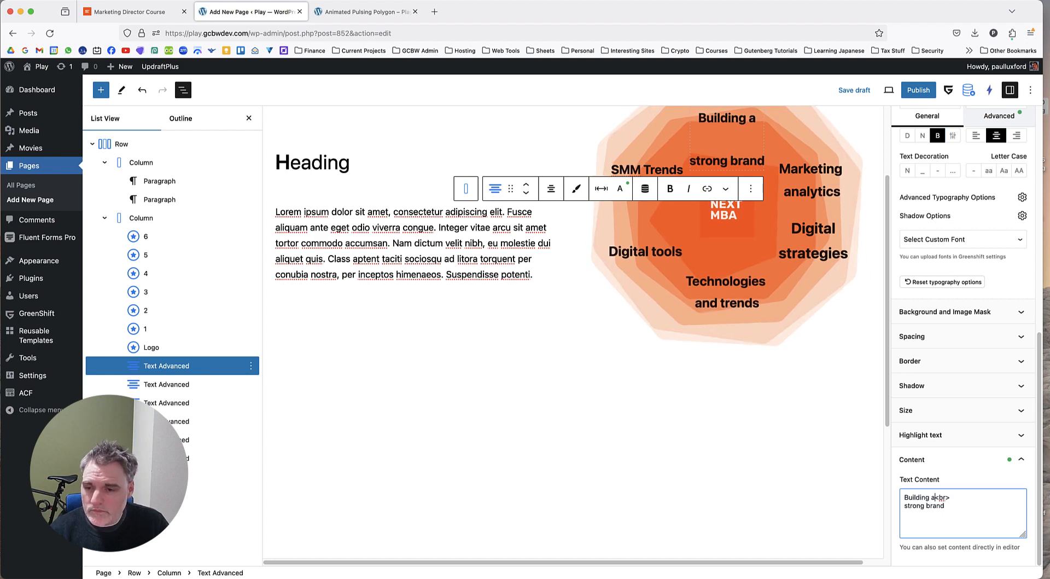
pyautogui.scroll(3, 1009, 437)
pyautogui.scroll(-3, 964, 455)
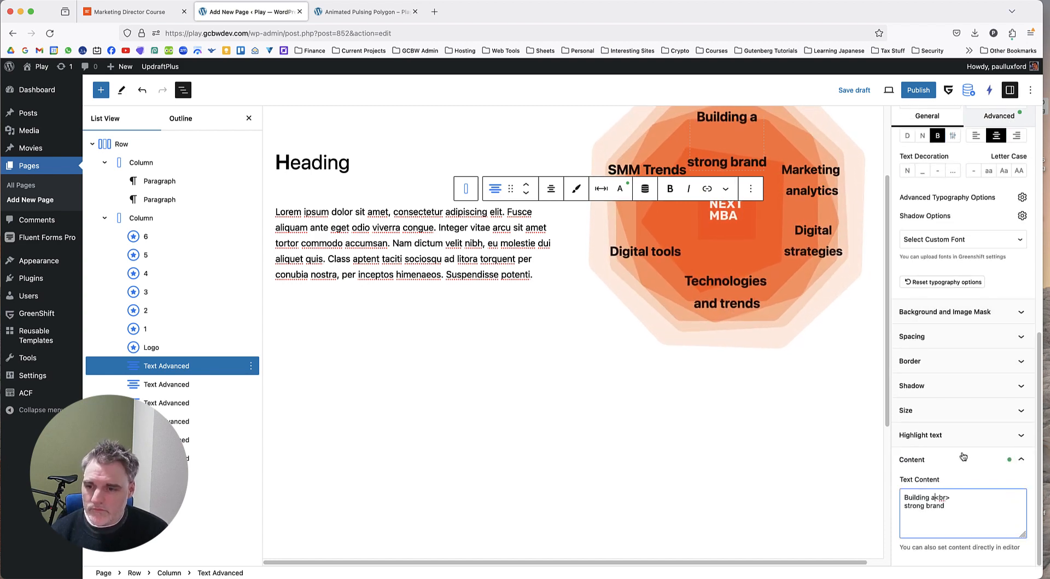
# Try line heights of 24, 17, 15 and 14 px on the "Building a strong brand" label and set it to 16 px.
pyautogui.scroll(3, 965, 248)
pyautogui.scroll(2, 960, 296)
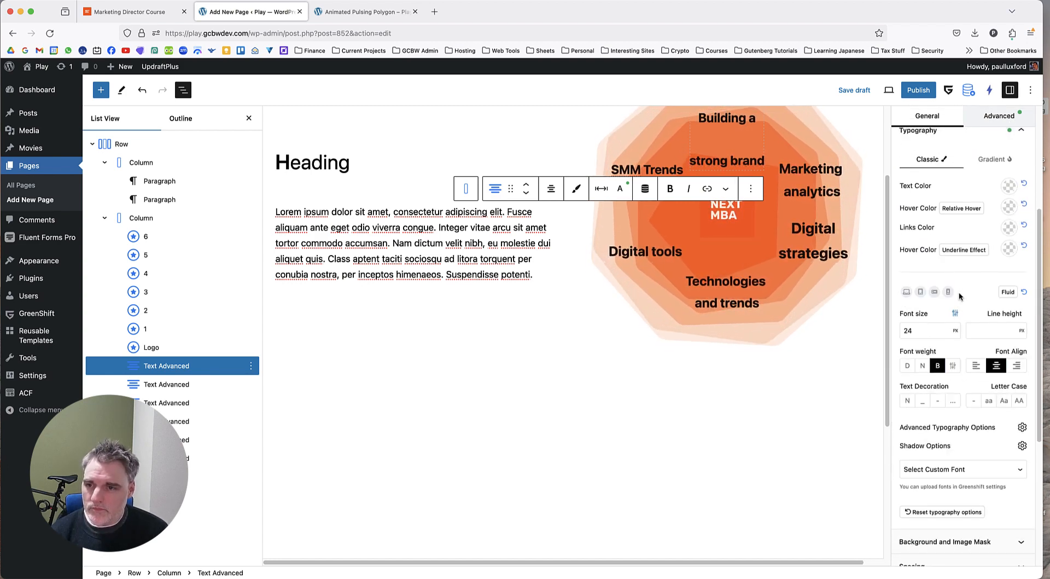
pyautogui.click(990, 327)
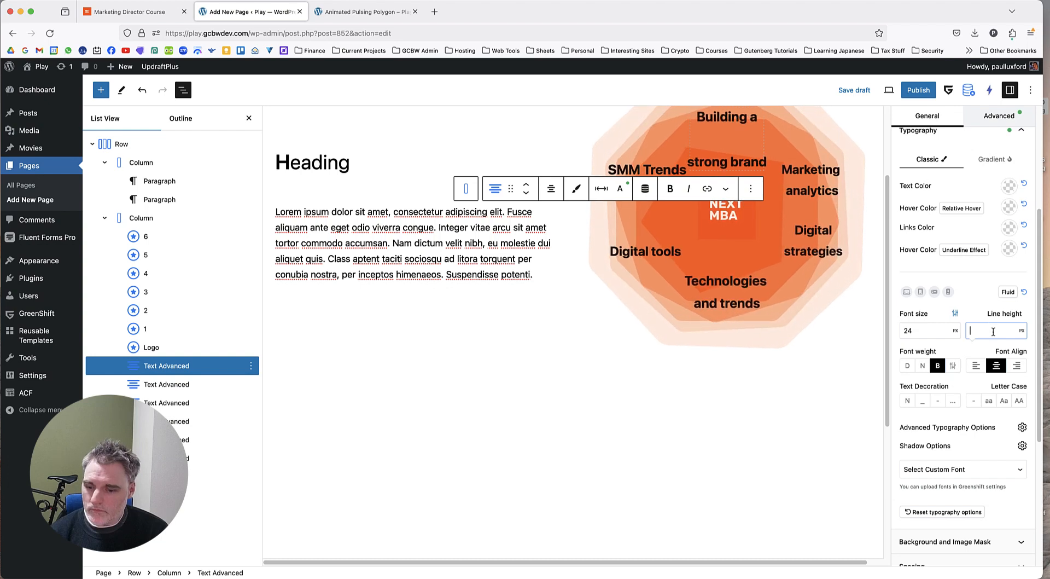
pyautogui.write('24')
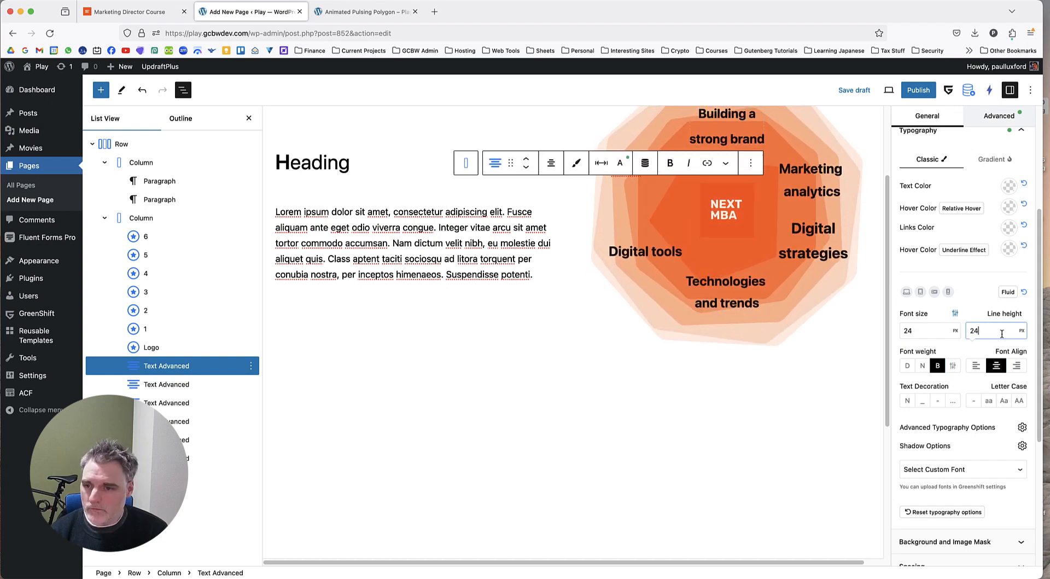
pyautogui.scroll(2, 1004, 372)
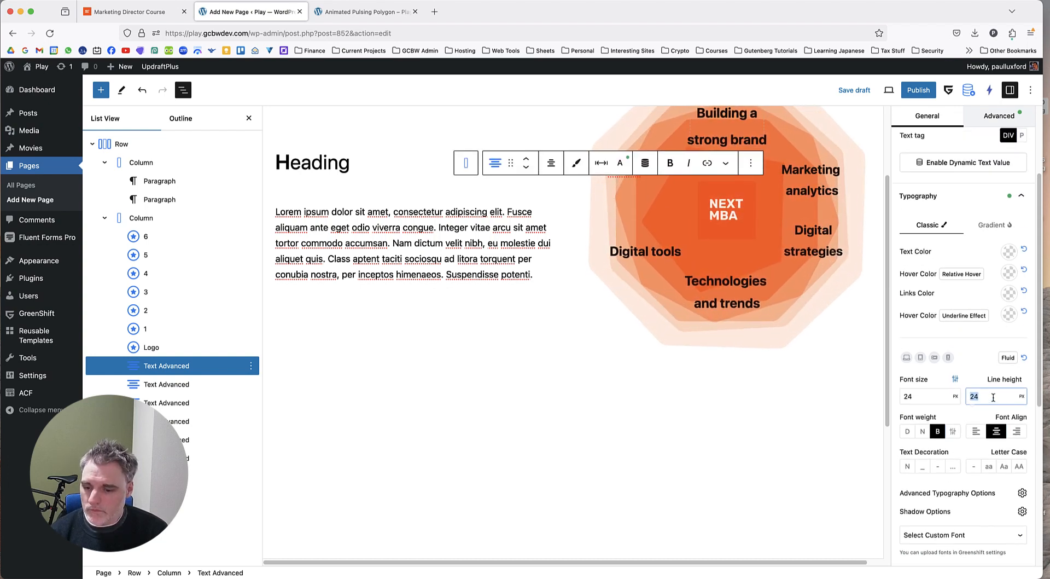
pyautogui.write('15')
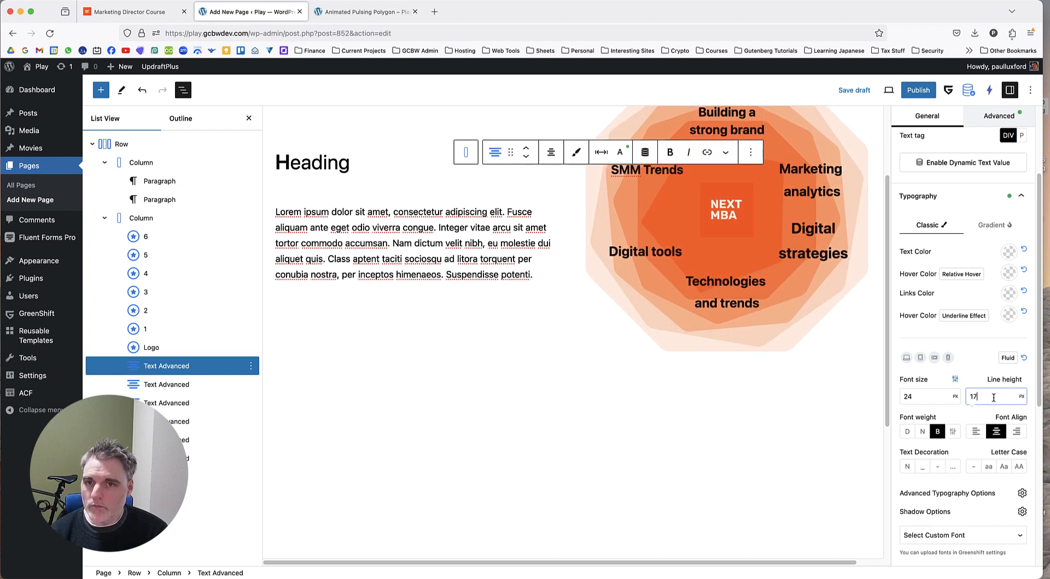
pyautogui.press('Down')
pyautogui.press('Up')
pyautogui.press('Up')
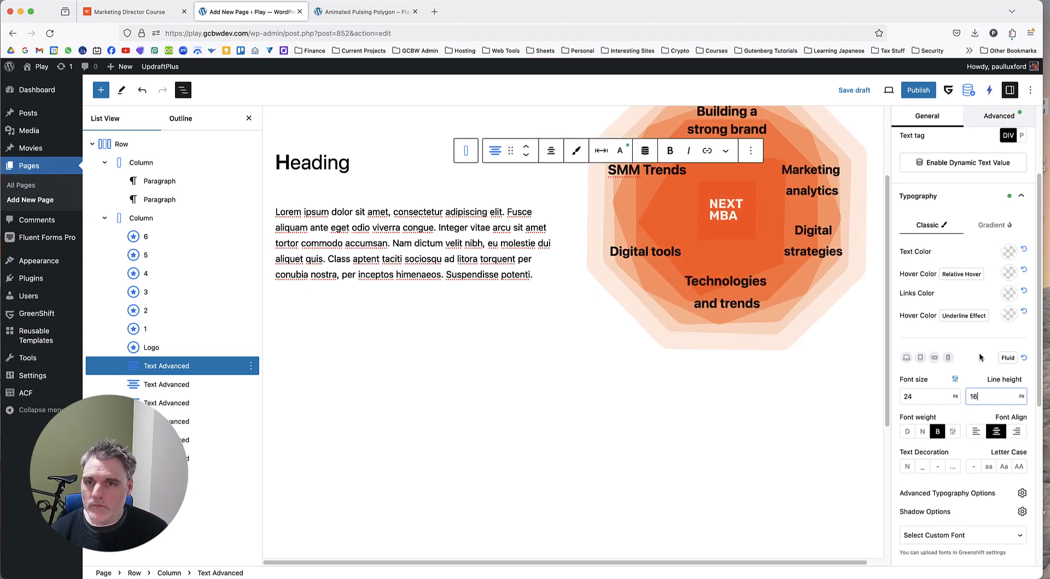
pyautogui.press('Down')
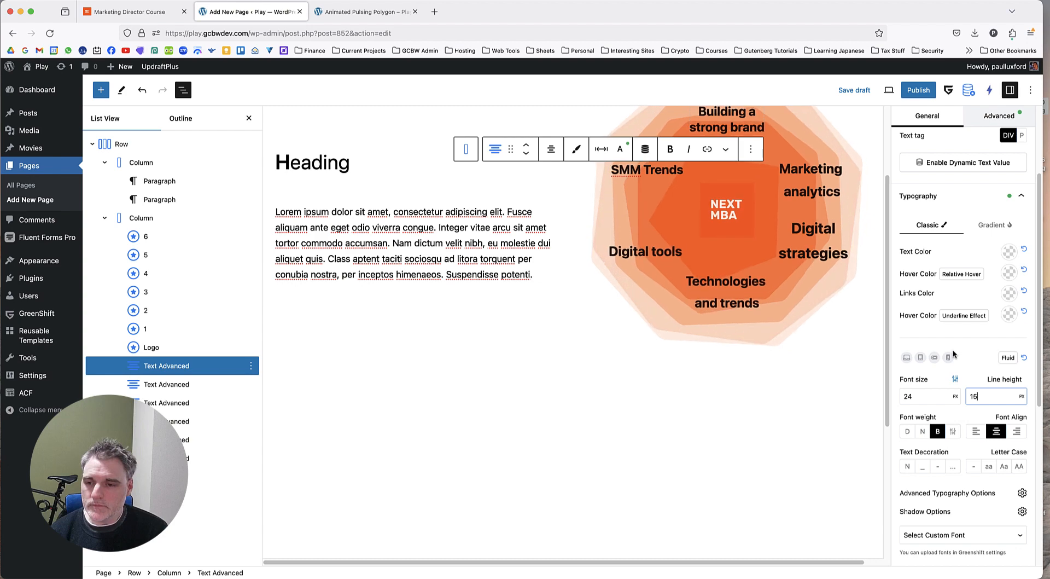
pyautogui.press('Down')
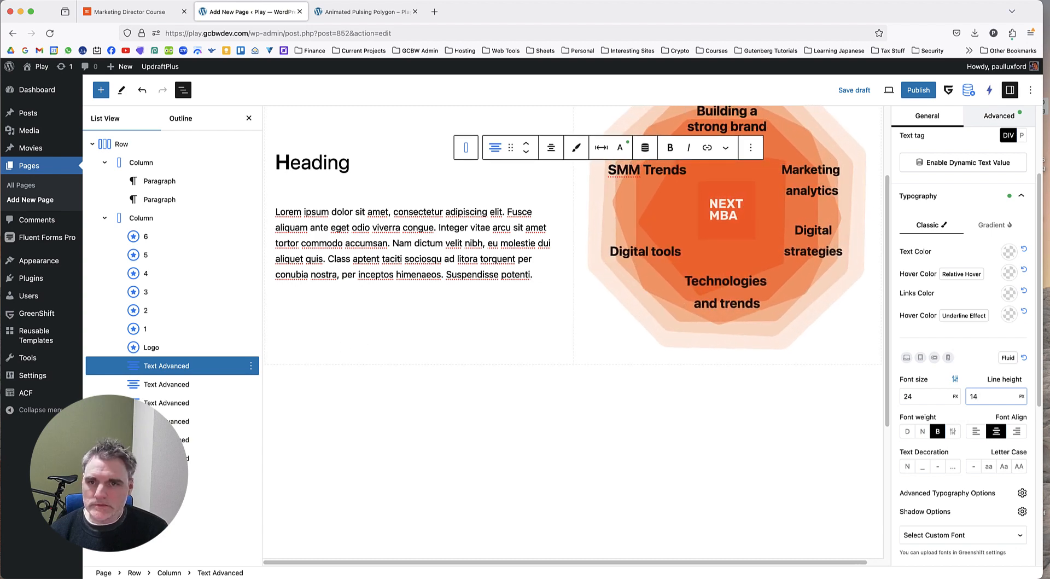
pyautogui.press('Up')
pyautogui.press('Up')
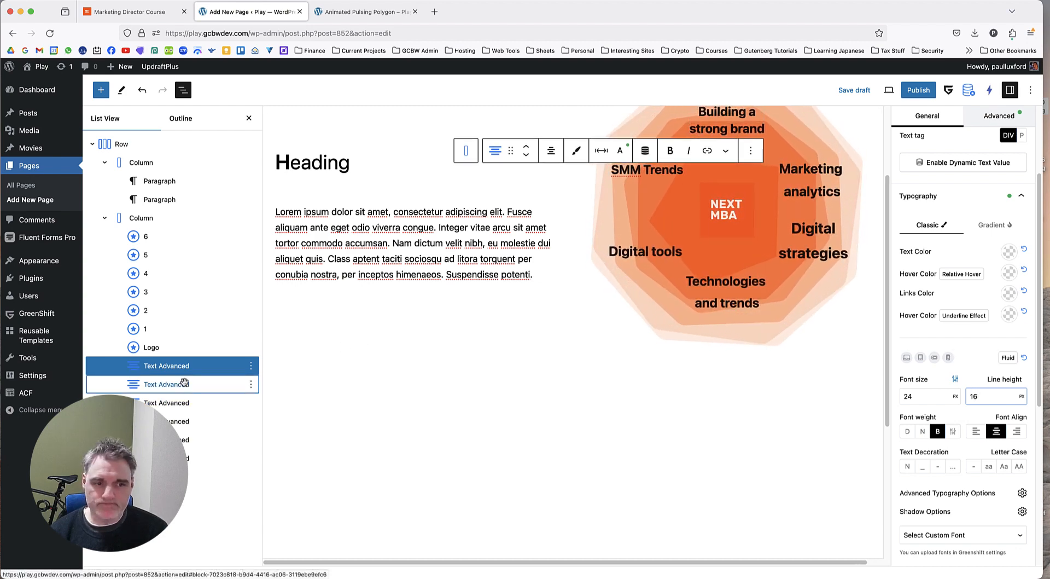
# Add a <br> tag after "Technologies" in the "Technologies and trends" label's text content.
pyautogui.click(184, 383)
pyautogui.scroll(-4, 943, 384)
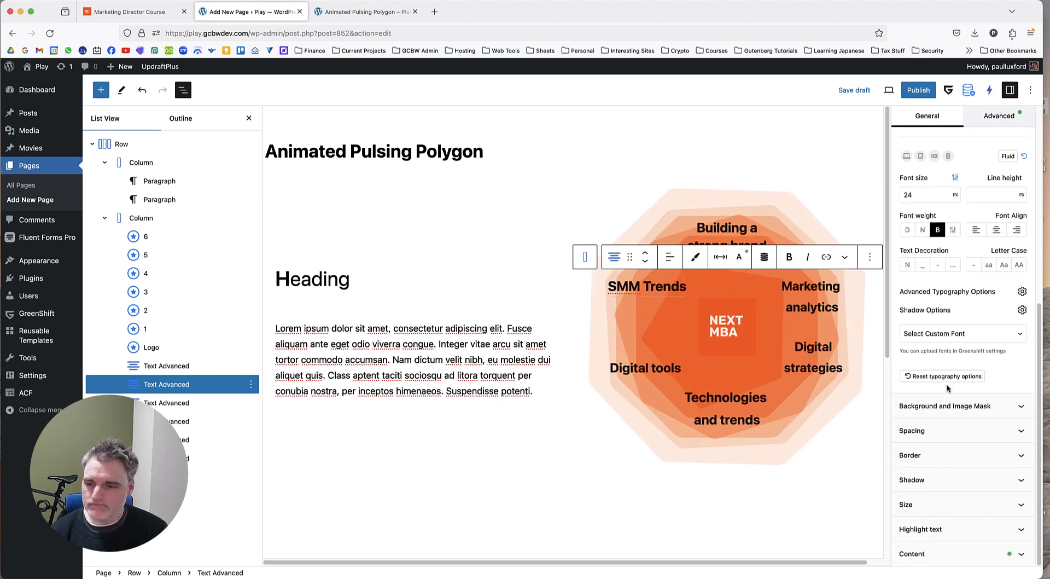
pyautogui.click(936, 555)
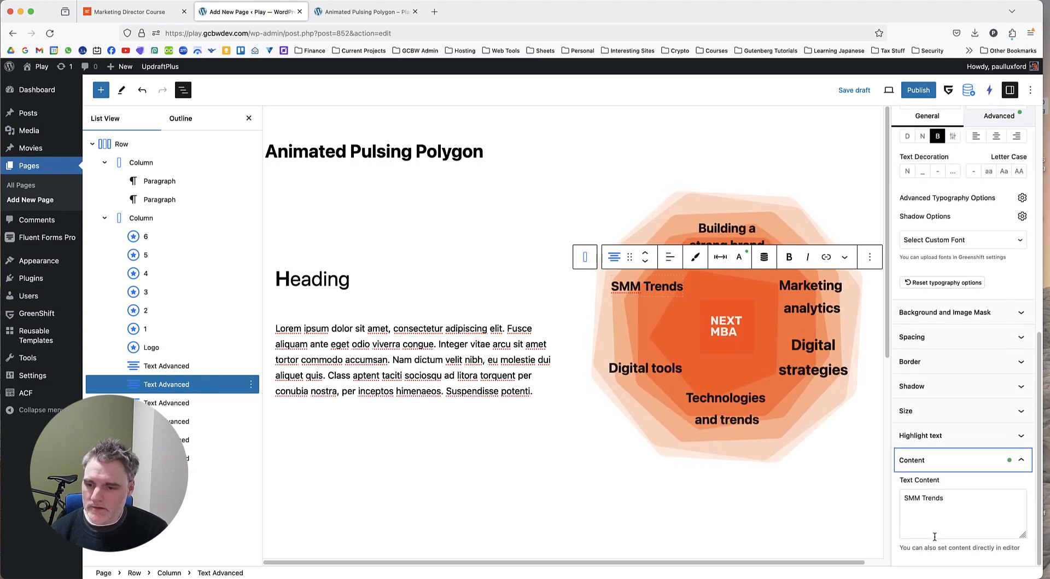
pyautogui.click(183, 404)
pyautogui.click(187, 421)
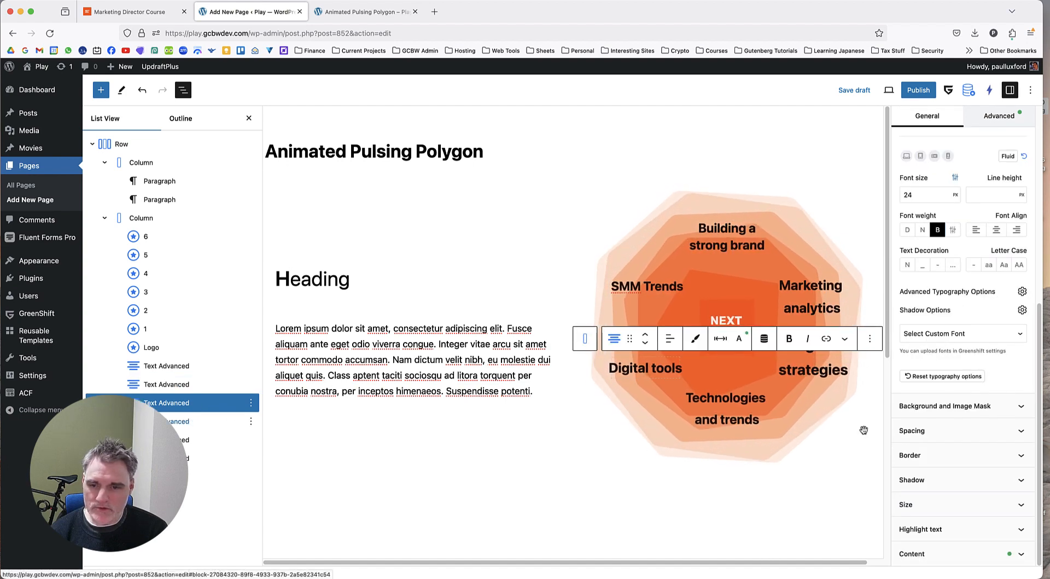
pyautogui.click(955, 553)
pyautogui.click(961, 500)
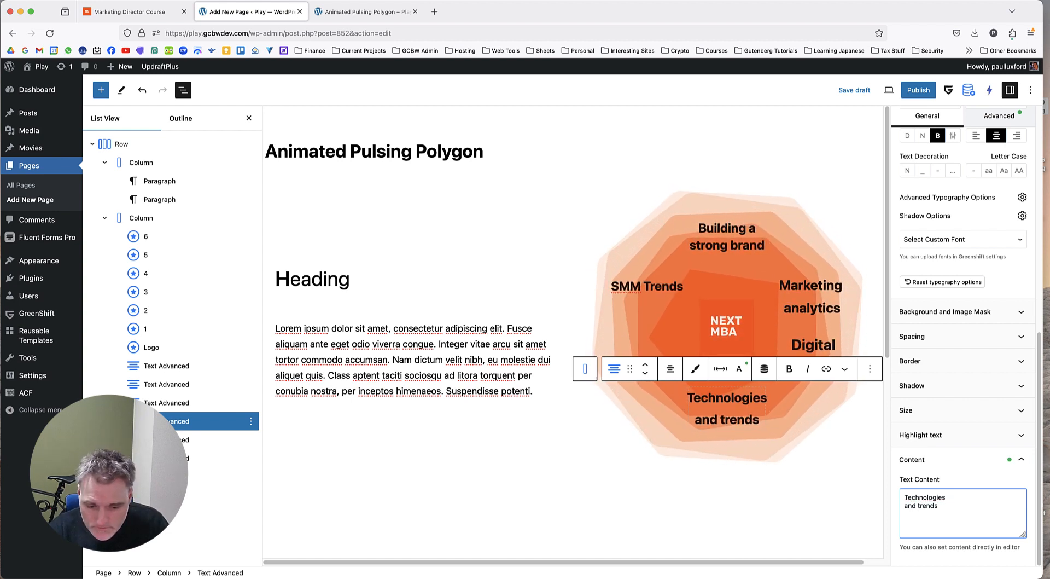
pyautogui.write('<br>')
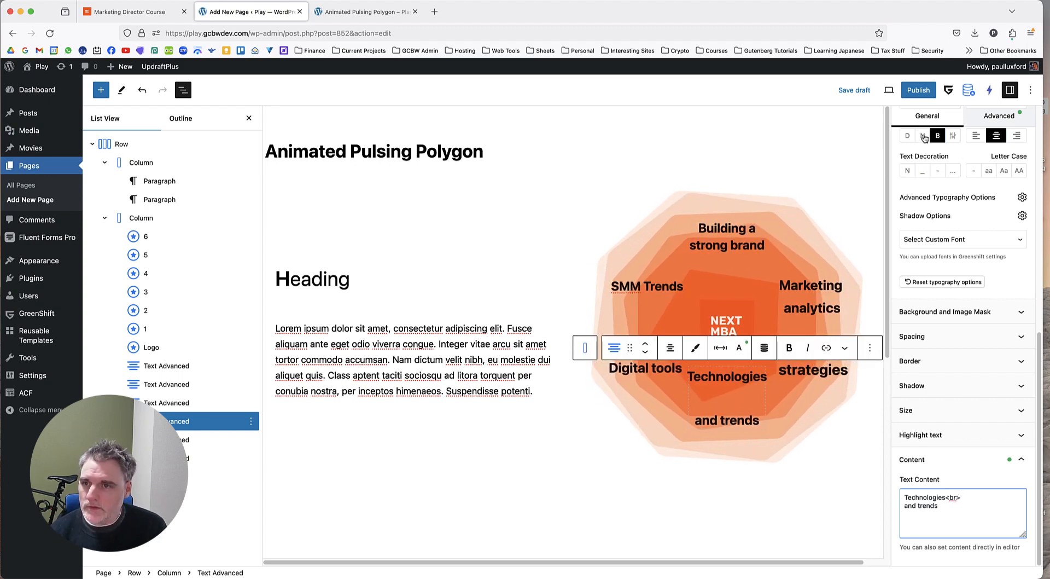
# Set the line height of the "Technologies and trends" label to 15 px.
pyautogui.scroll(6, 927, 175)
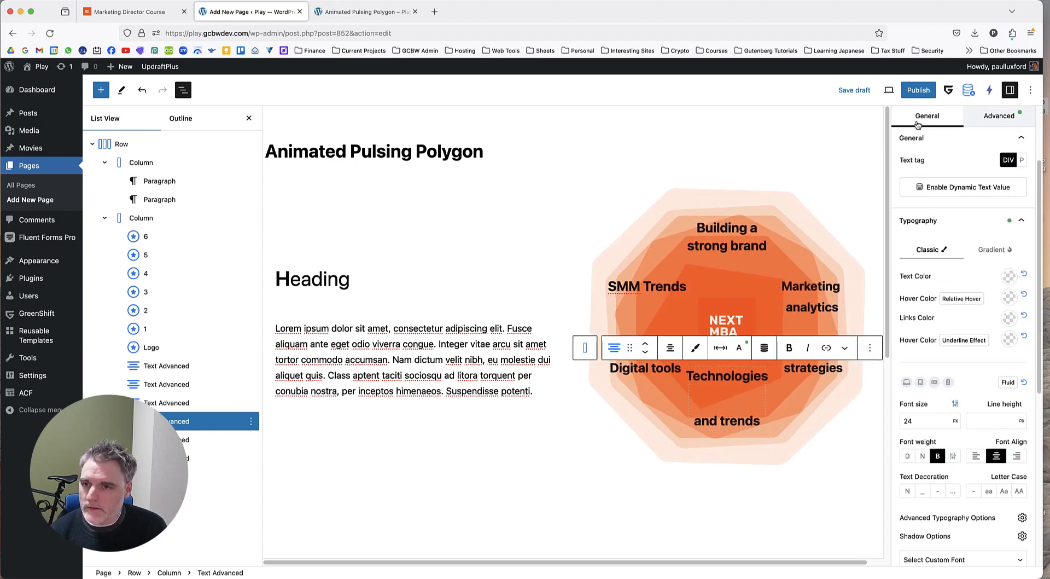
pyautogui.scroll(-2, 962, 328)
pyautogui.click(990, 372)
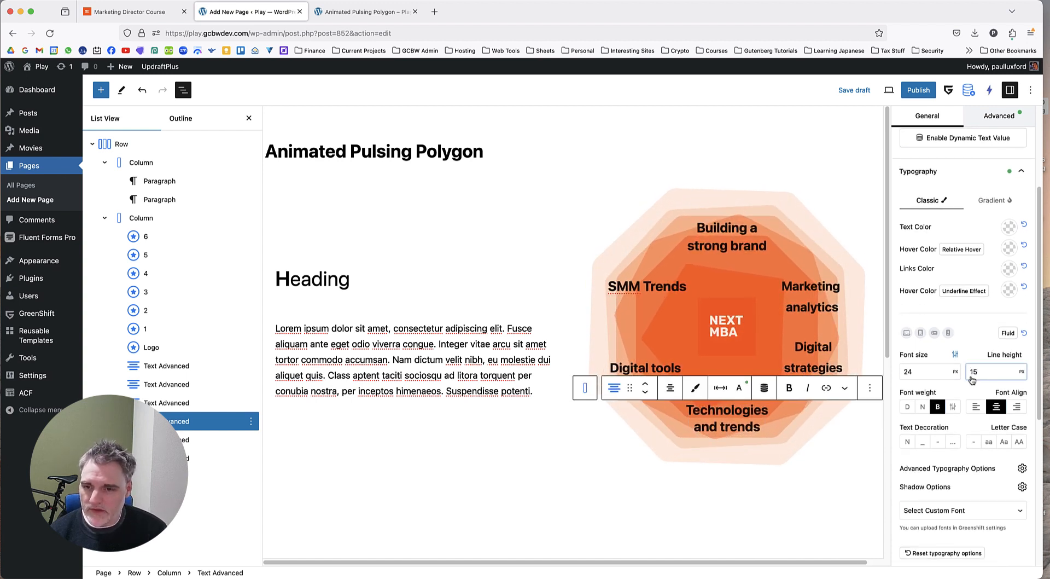
# Save the draft and reload the page preview to check the line spacing of the two labels with <br> tags.
pyautogui.click(183, 434)
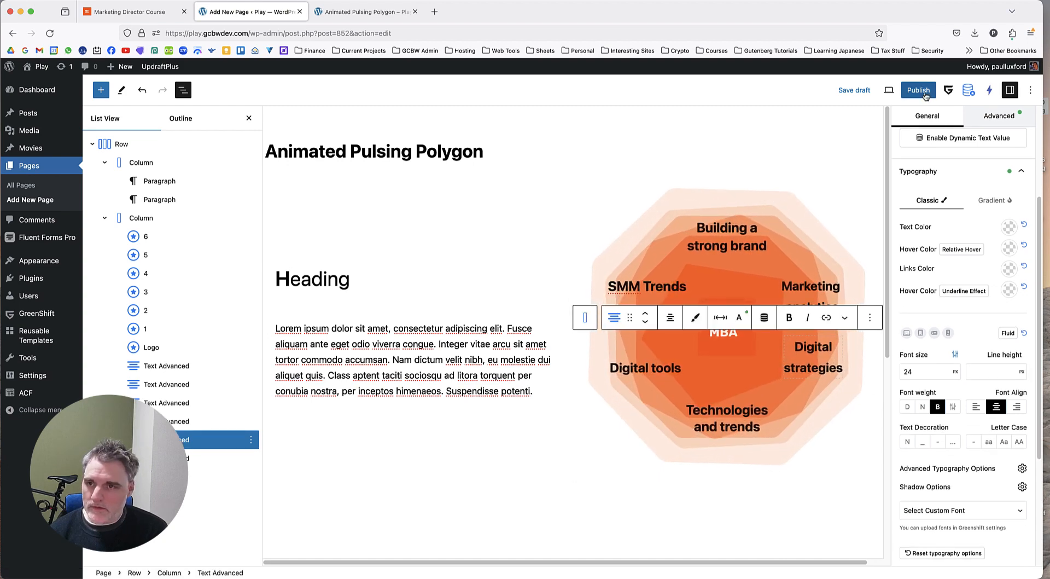
pyautogui.click(854, 89)
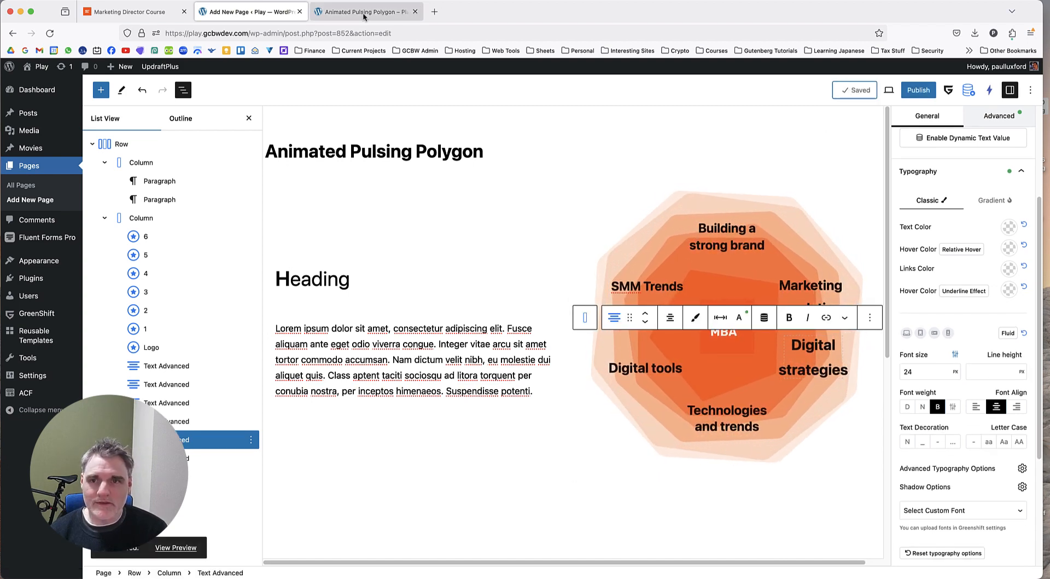
pyautogui.click(364, 12)
pyautogui.press('super+r')
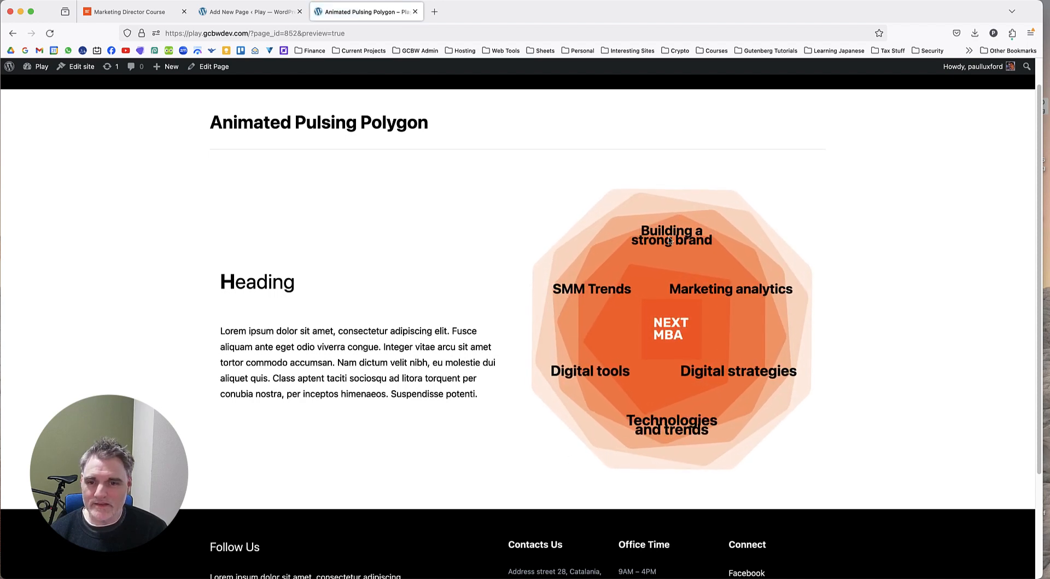
# Return to the editor, try a 20 px line height on the "Building a strong brand" label, and check it in the preview.
pyautogui.hotkey('ctrl', 'shift', 'Tab')
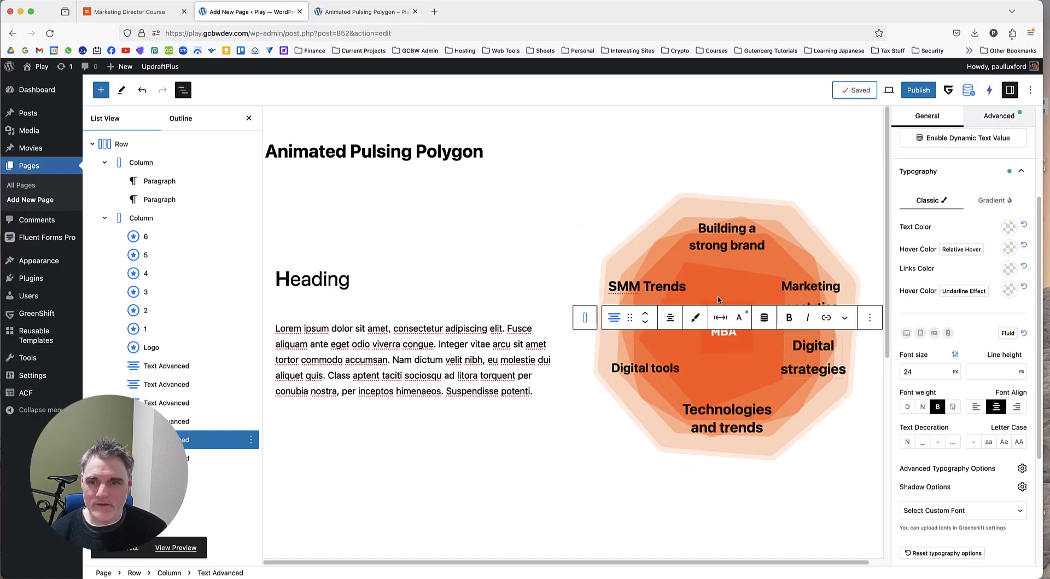
pyautogui.click(186, 366)
pyautogui.click(983, 373)
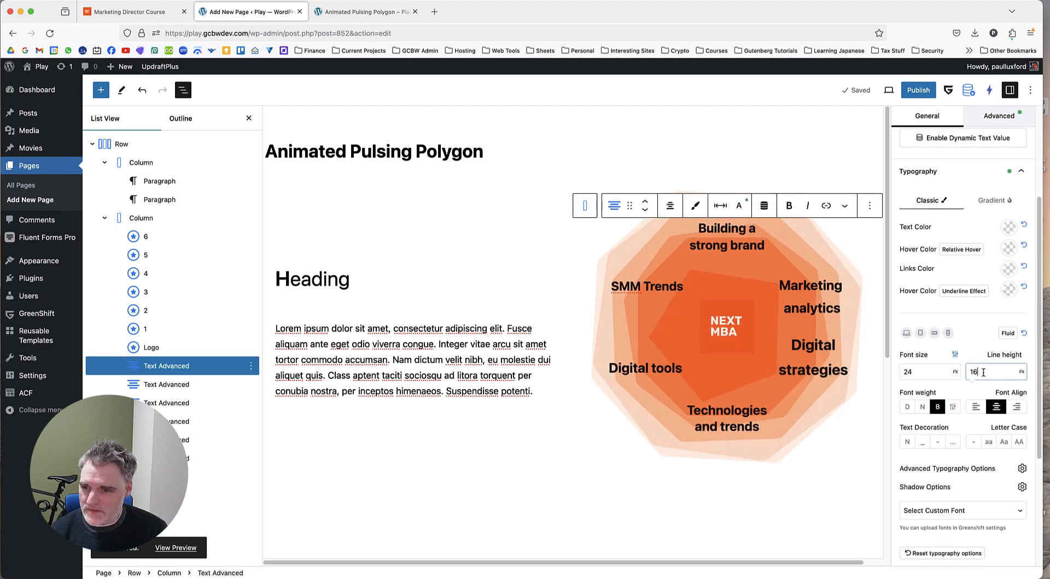
pyautogui.press('Up')
pyautogui.press('Up')
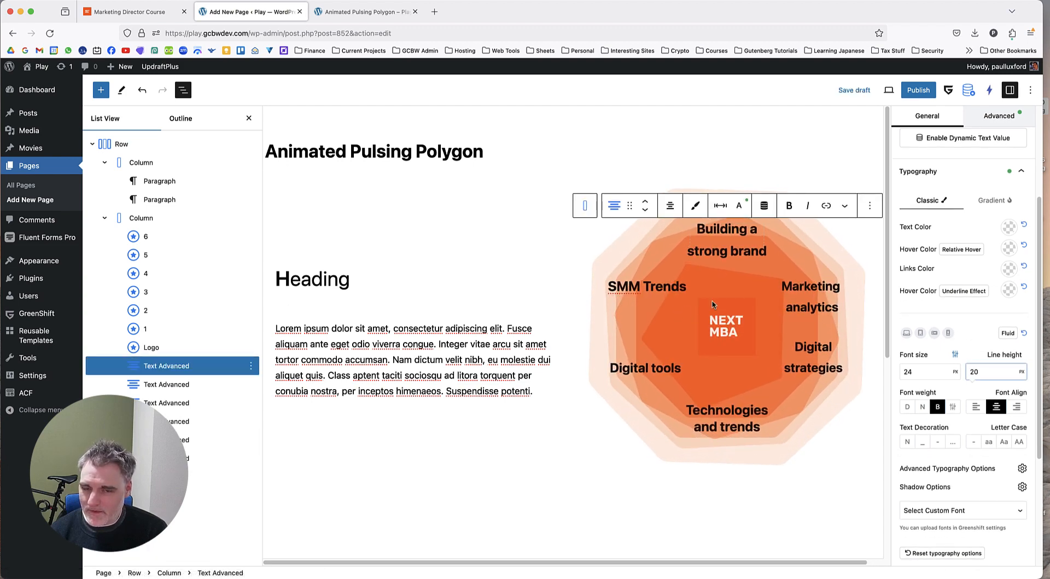
pyautogui.click(854, 90)
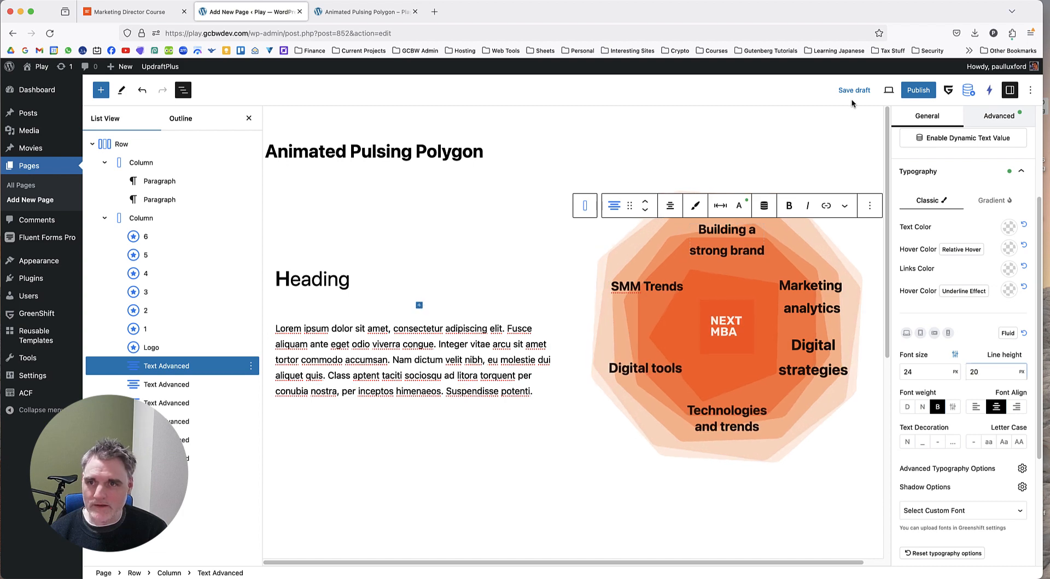
pyautogui.click(352, 13)
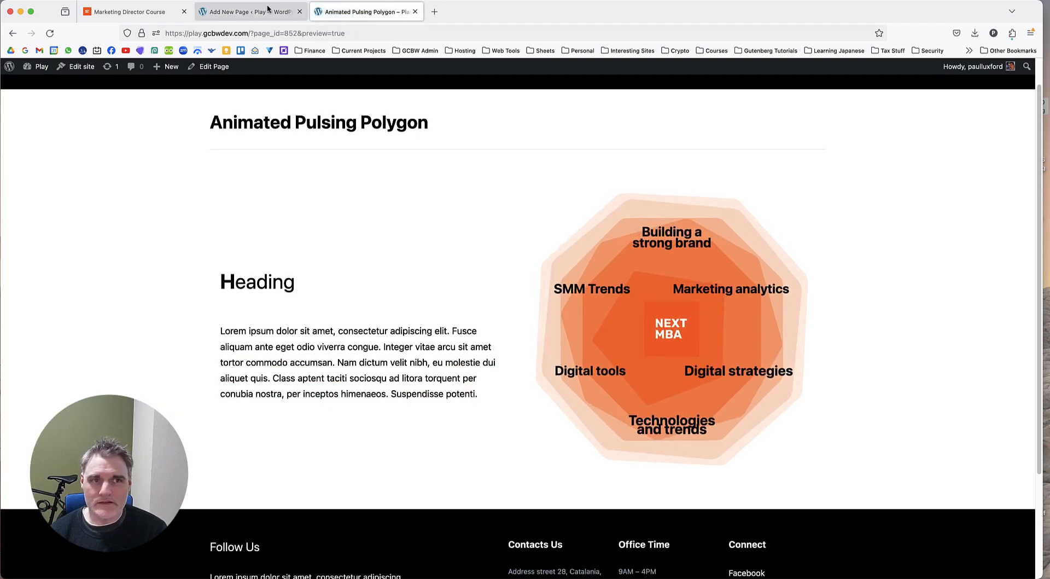
# Try a 24 px line height on the "Building a strong brand" label, save the draft, and check the preview.
pyautogui.click(249, 12)
pyautogui.click(988, 375)
pyautogui.press('Up')
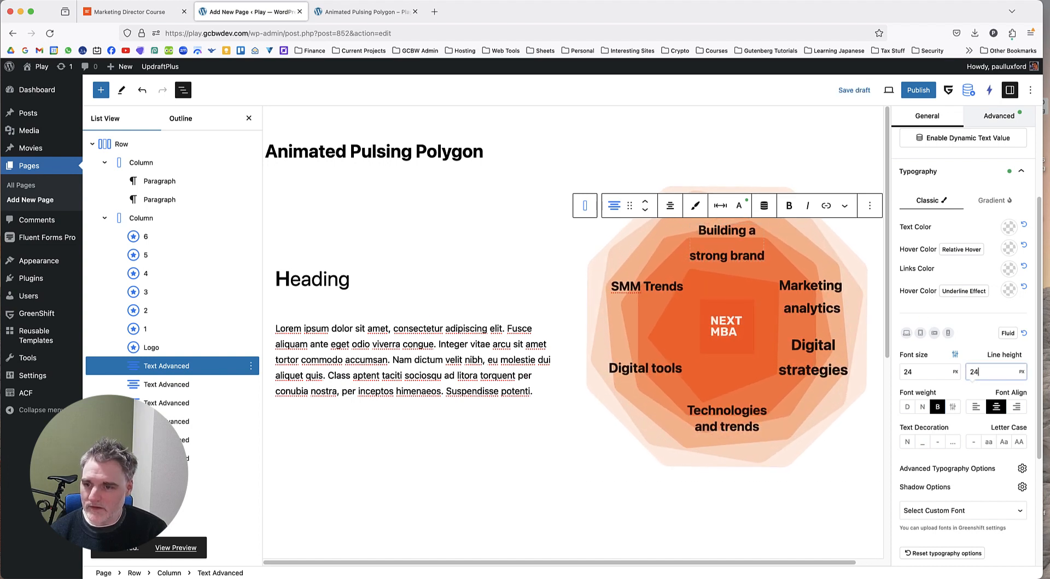
pyautogui.click(854, 90)
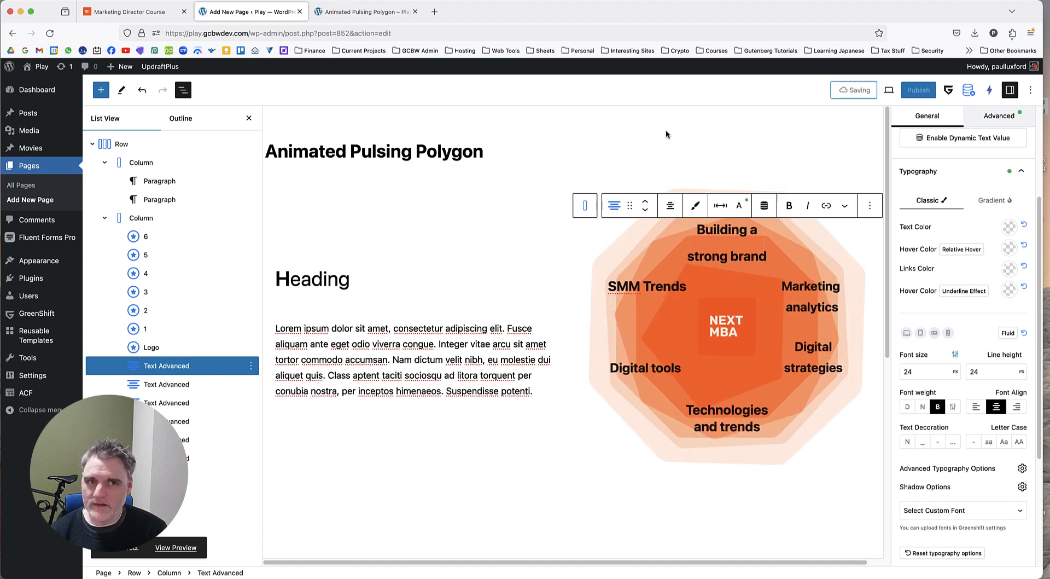
pyautogui.click(367, 16)
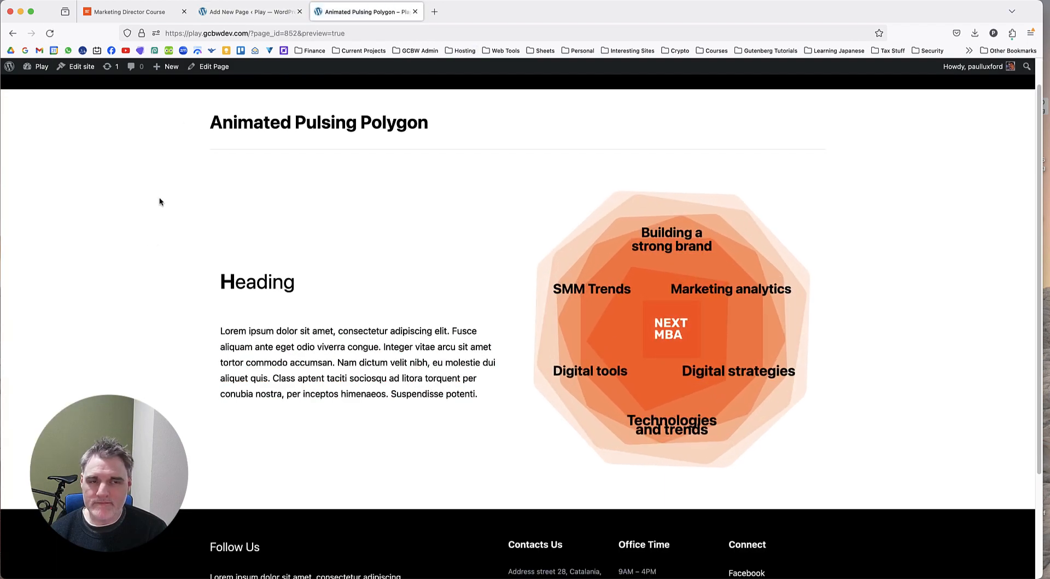
# Try a 34 px line height on the "Building a strong brand" label, set it to 30 px, save, and check the preview.
pyautogui.click(250, 12)
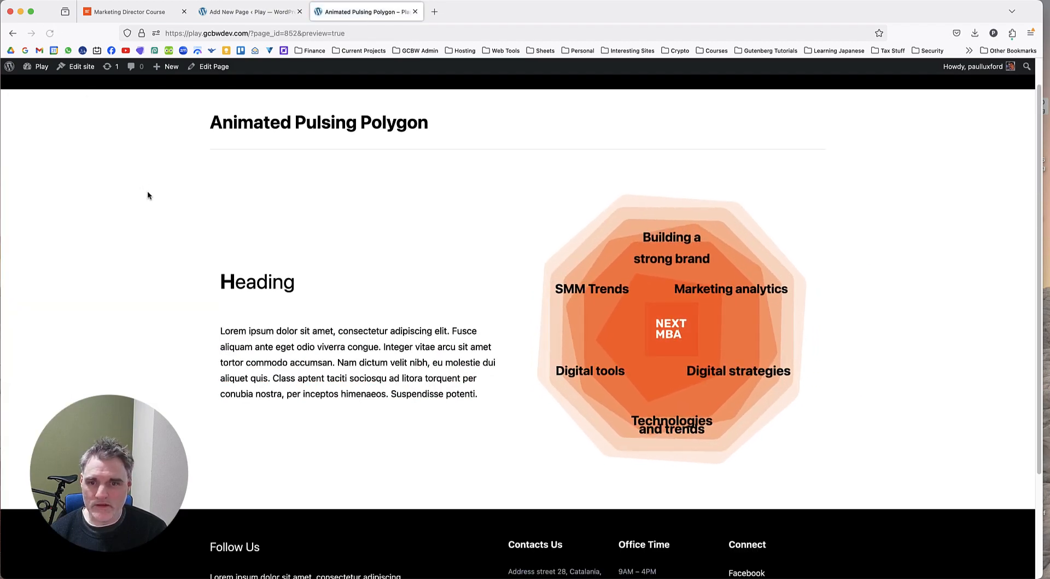
pyautogui.click(271, 18)
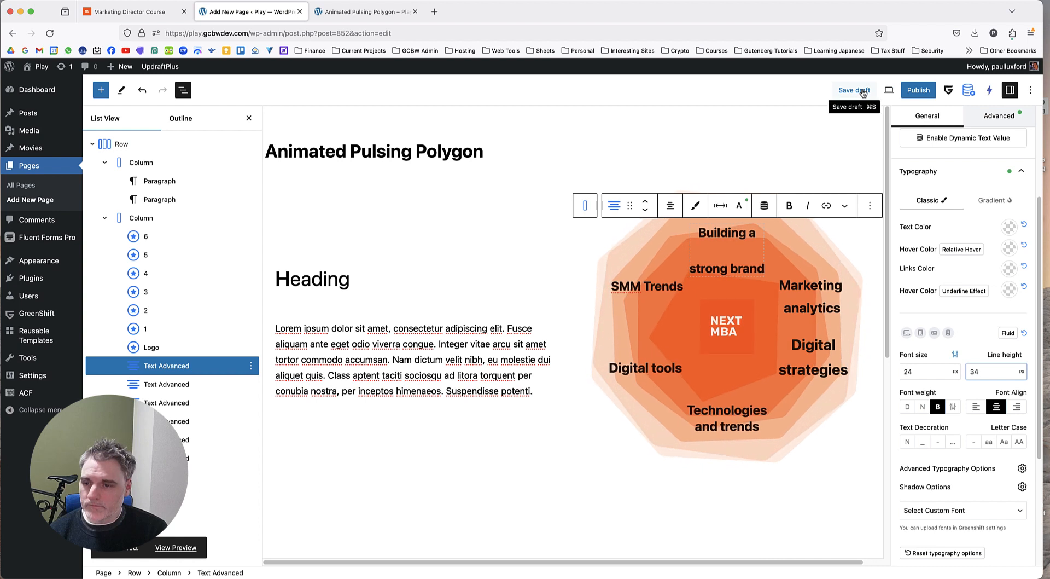
pyautogui.press('Down')
pyautogui.press('Down')
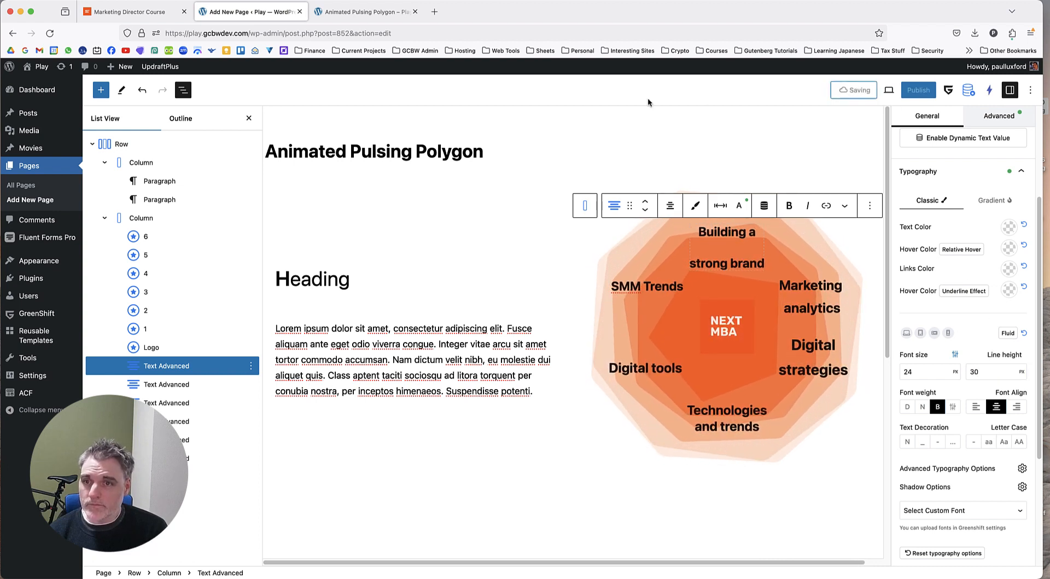
pyautogui.click(361, 12)
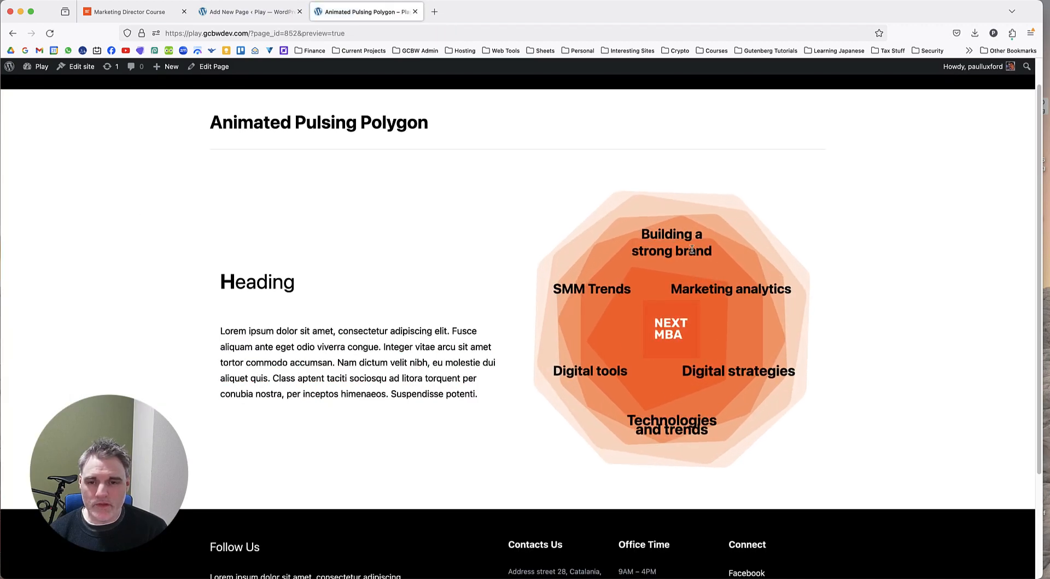
# Return to the editor and set the "Technologies and trends" label's line height to 30 px.
pyautogui.click(255, 11)
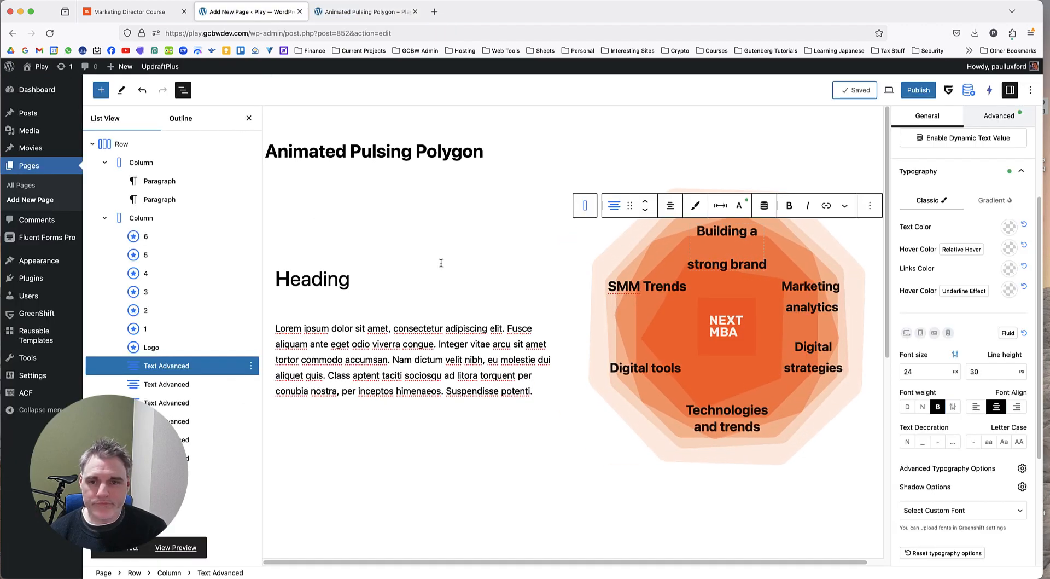
pyautogui.click(747, 428)
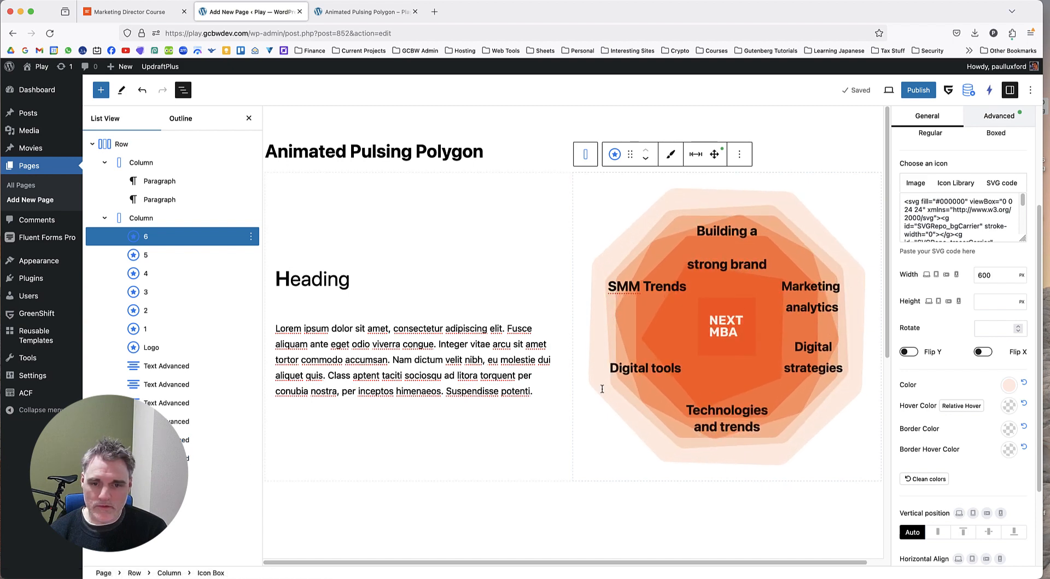
pyautogui.click(218, 420)
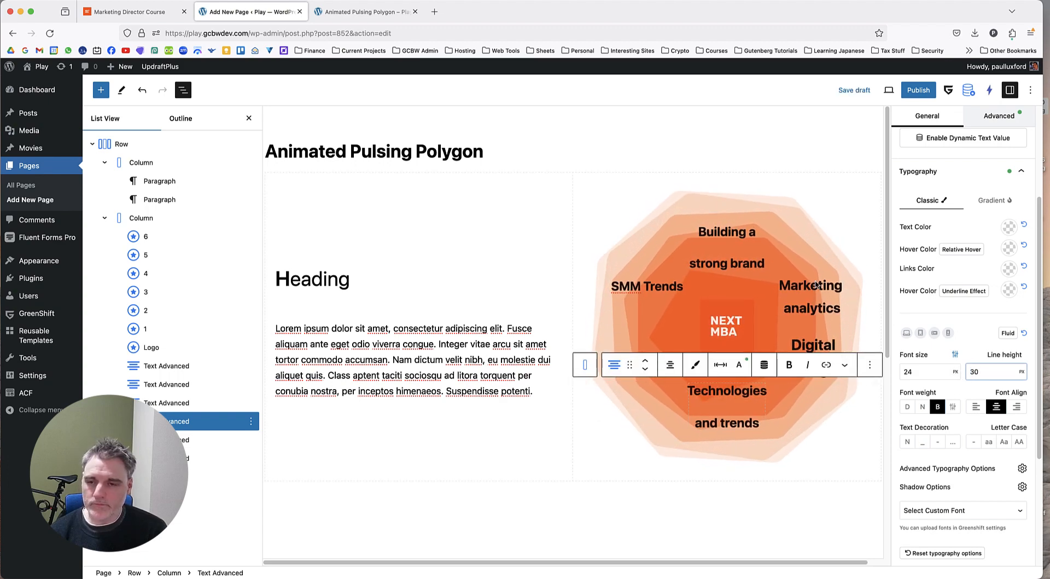
pyautogui.click(573, 330)
# Add a <br> tag after "Digital" in the "Digital strategies" label's text content and set its line height to 30 px.
pyautogui.click(192, 441)
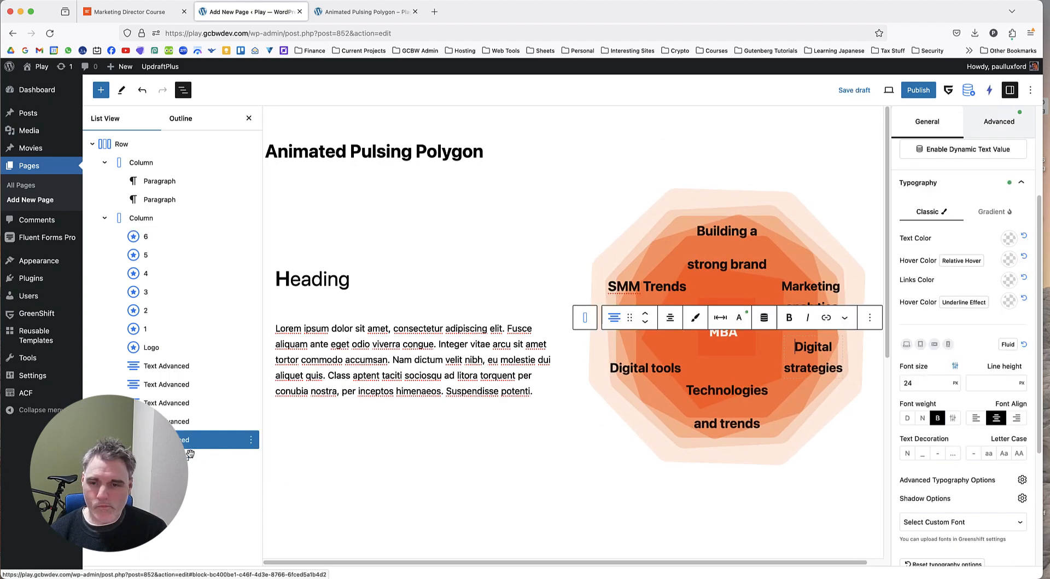
pyautogui.scroll(-3, 937, 490)
pyautogui.click(930, 554)
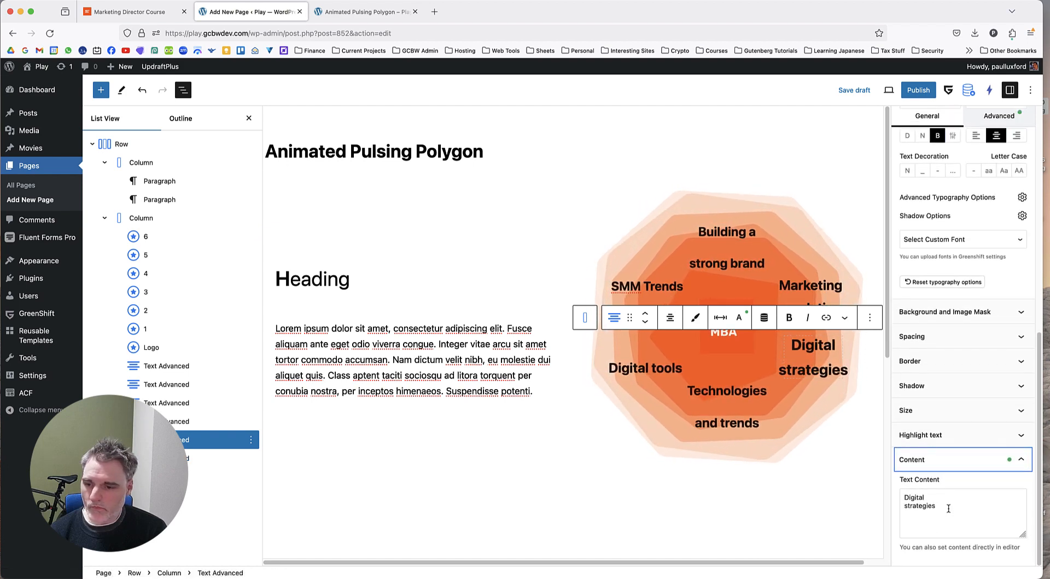
pyautogui.click(949, 502)
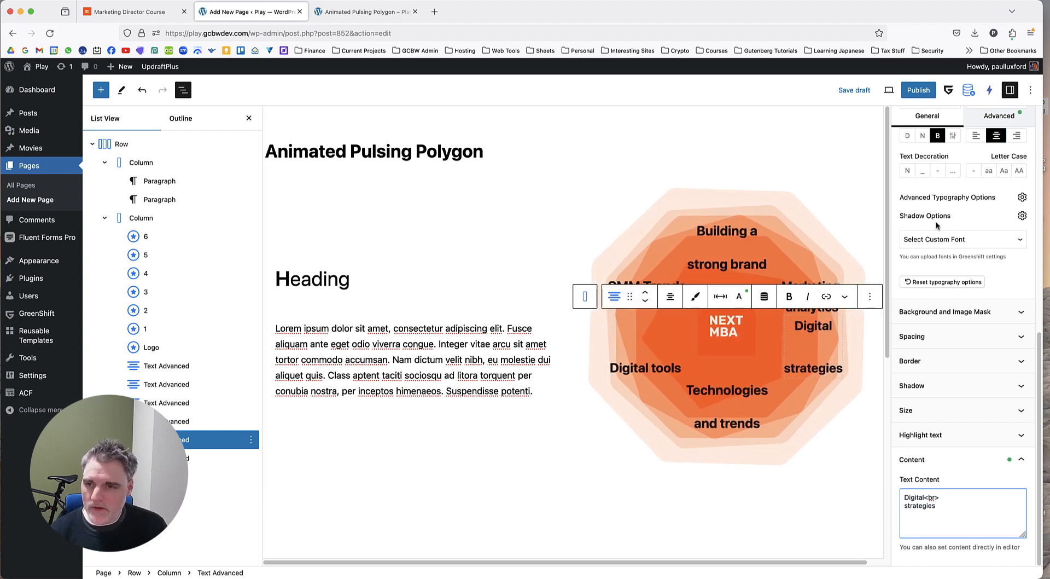
pyautogui.scroll(10, 933, 309)
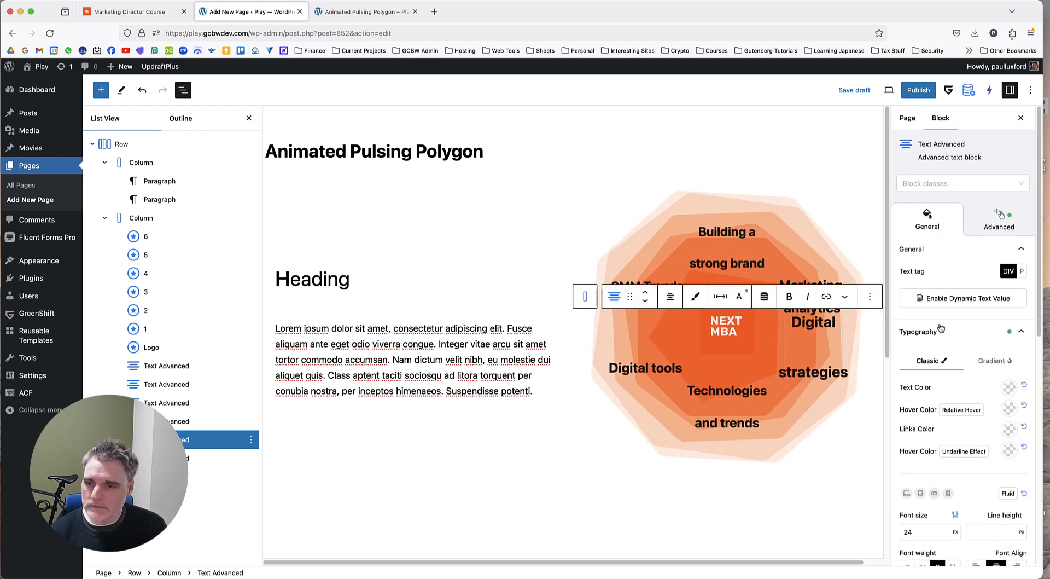
pyautogui.scroll(-4, 941, 329)
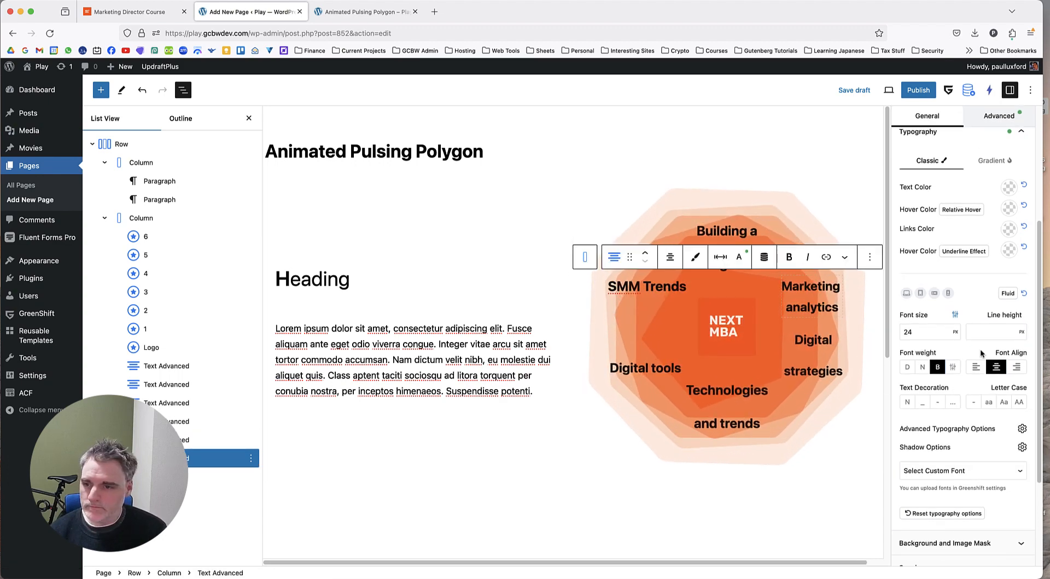
# Set the "Marketing analytics" label's line height to 30 px and add a <br> tag after "Marketing" in its text content.
pyautogui.write('30')
pyautogui.scroll(-5, 962, 410)
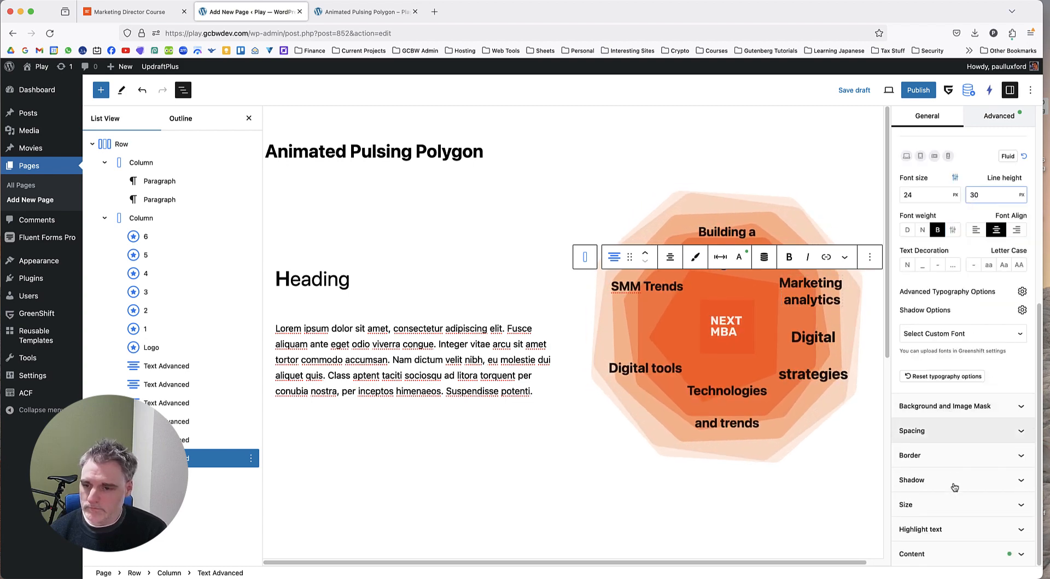
pyautogui.click(943, 549)
pyautogui.scroll(-1, 941, 525)
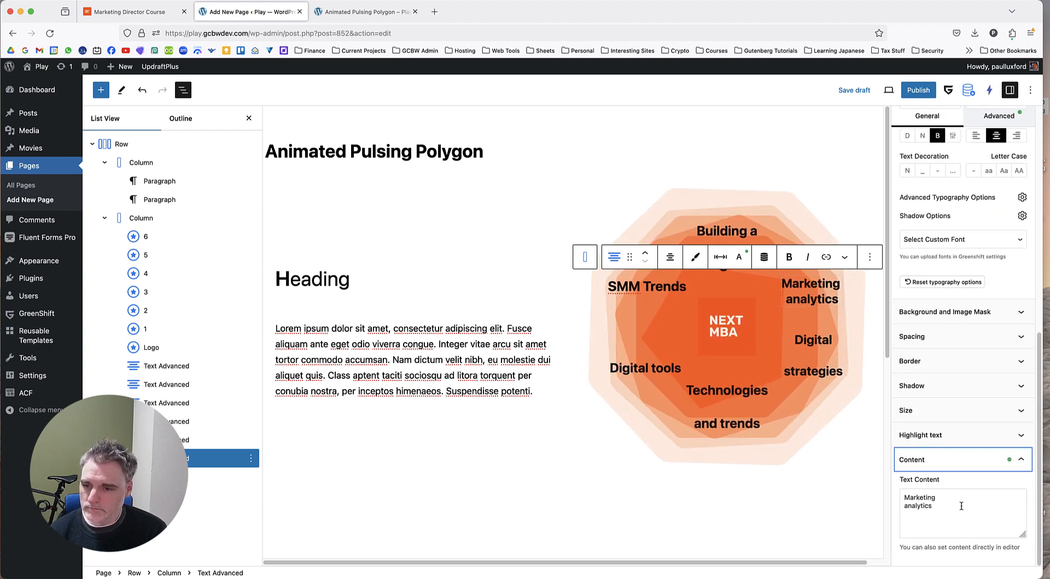
pyautogui.click(961, 505)
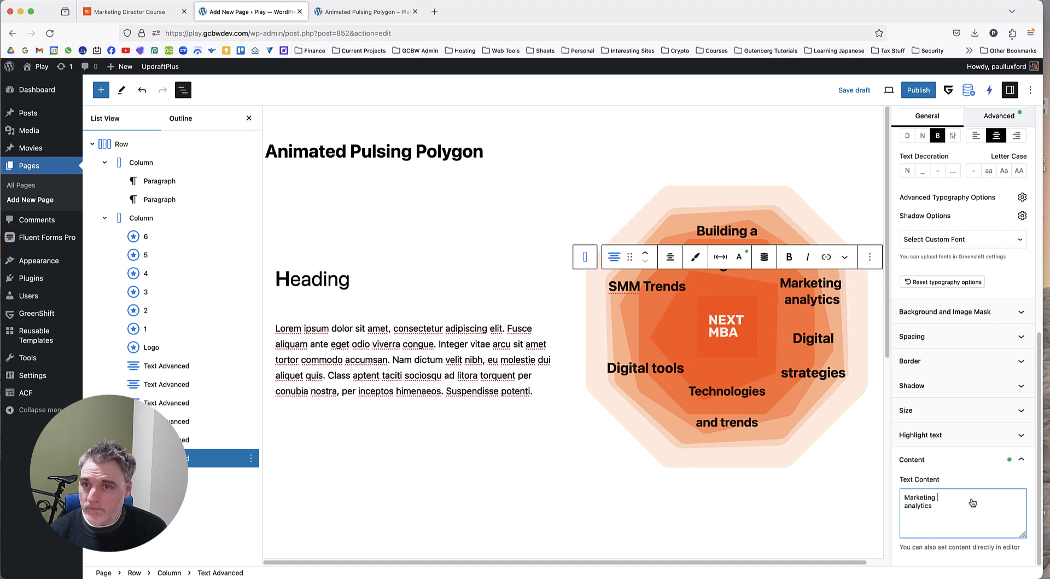
pyautogui.write('<br>')
# Save the draft and reload the page preview to check the line breaks and spacing of all labels.
pyautogui.click(853, 89)
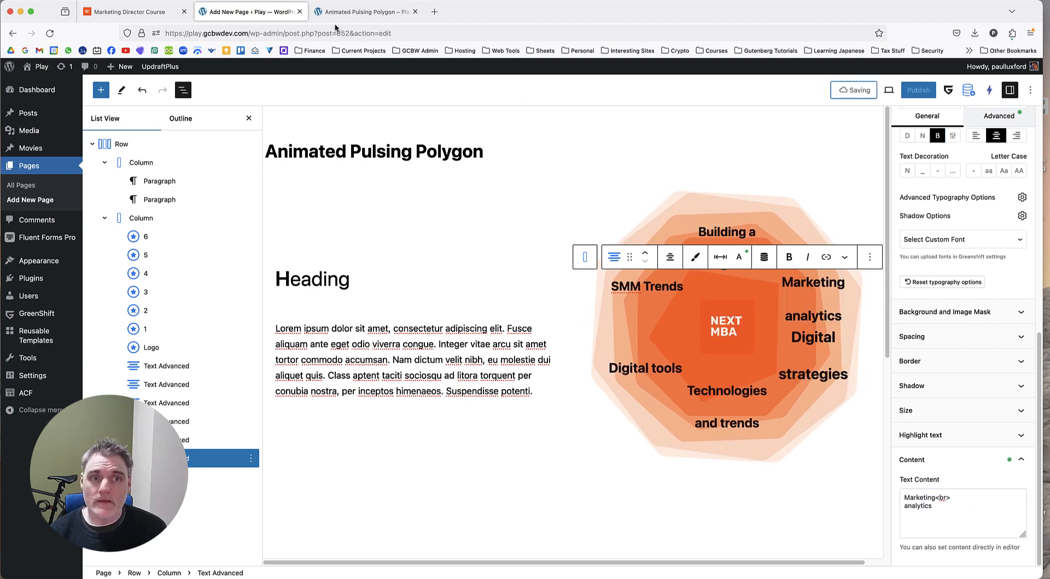
pyautogui.click(343, 13)
pyautogui.click(57, 32)
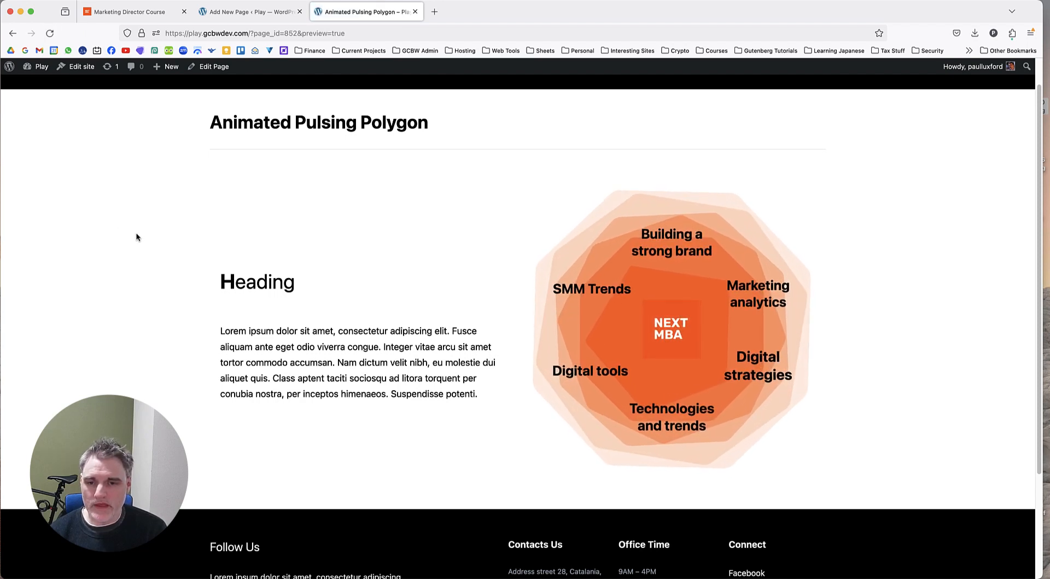
# Check the page preview and compare its pulsing polygon graphic with the reference page.
pyautogui.scroll(1, 139, 256)
pyautogui.scroll(-1, 139, 258)
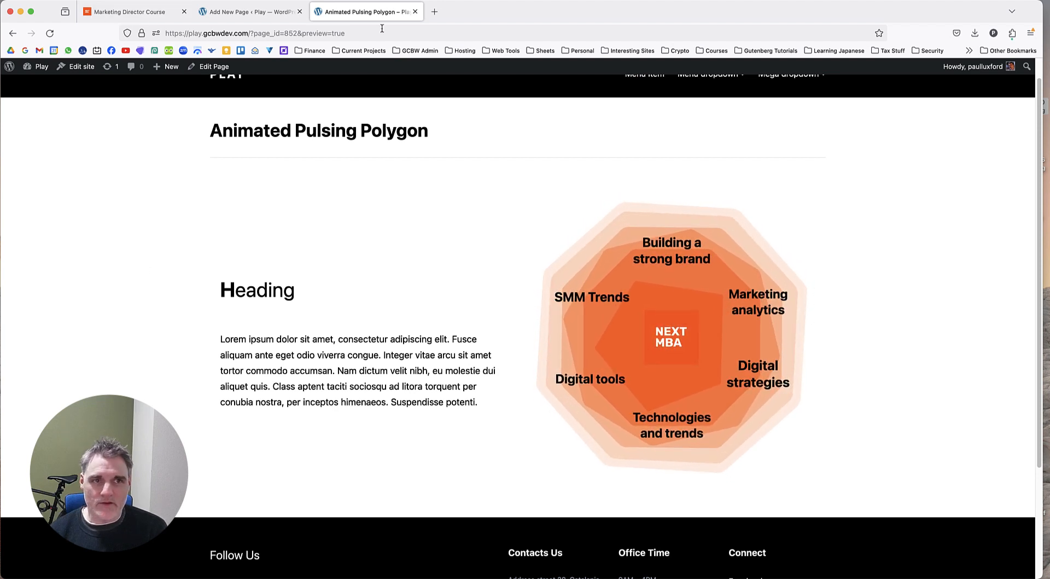
pyautogui.click(130, 12)
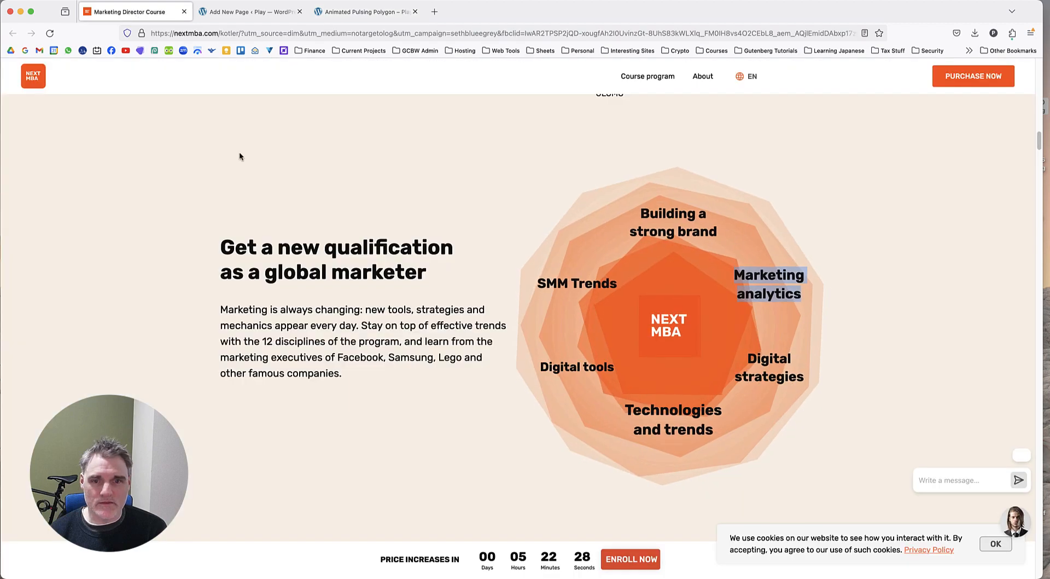
pyautogui.click(825, 252)
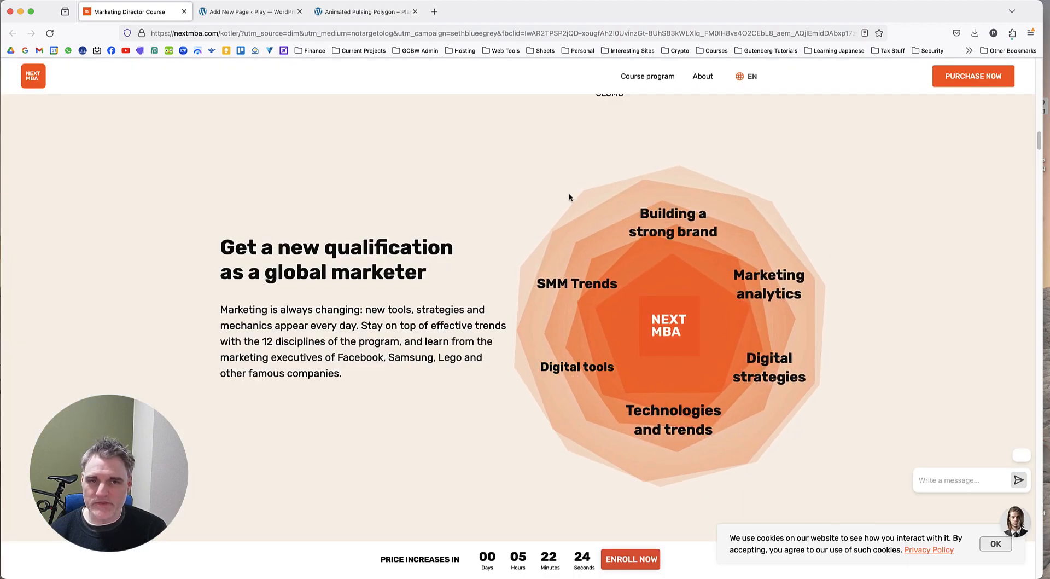
# Return to the editor and set the infinite animation time of the "Building a strong brand" label to 1.
pyautogui.click(249, 18)
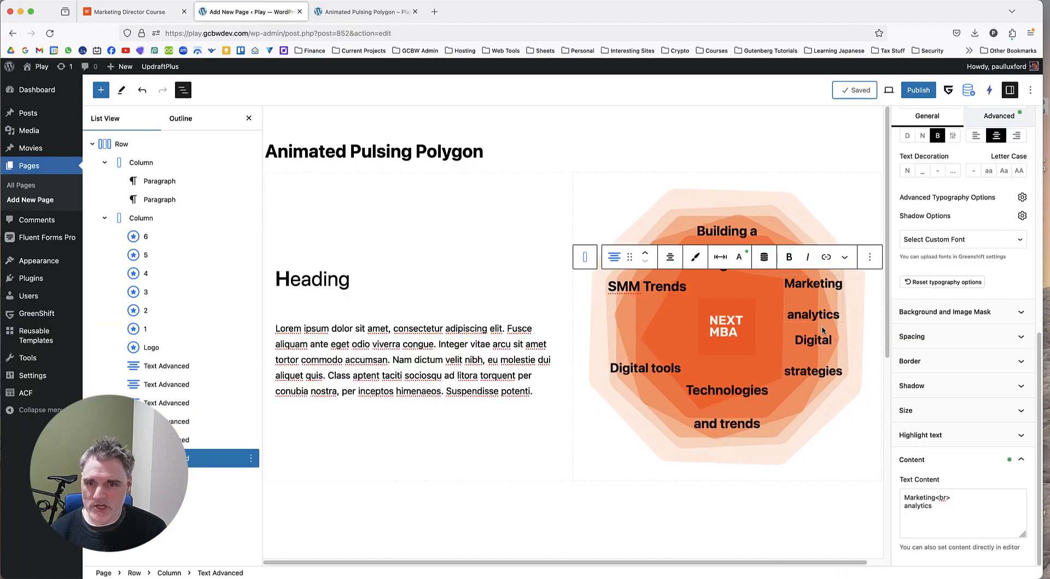
pyautogui.click(740, 238)
pyautogui.click(182, 368)
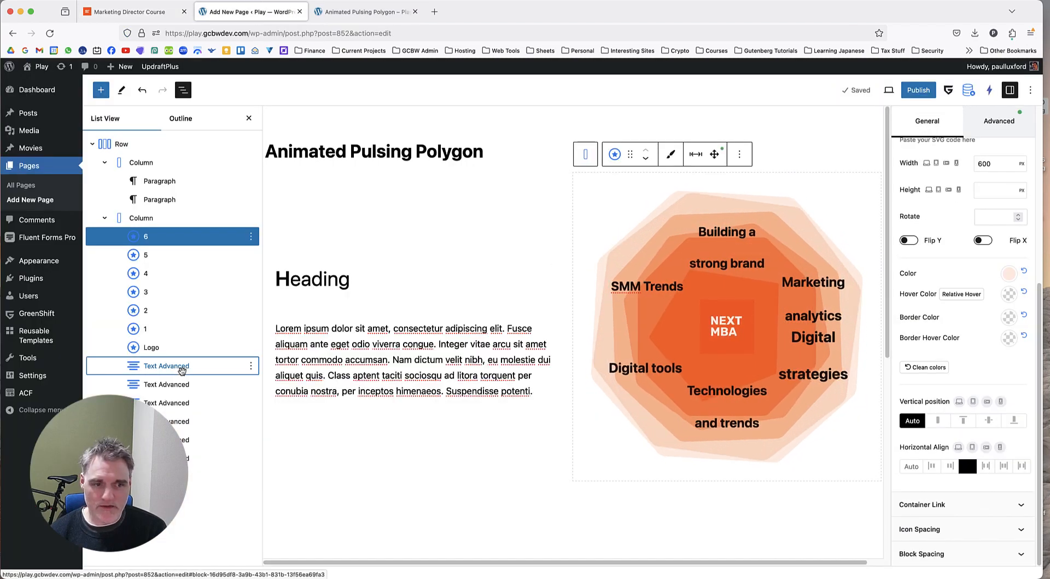
pyautogui.scroll(-3, 946, 459)
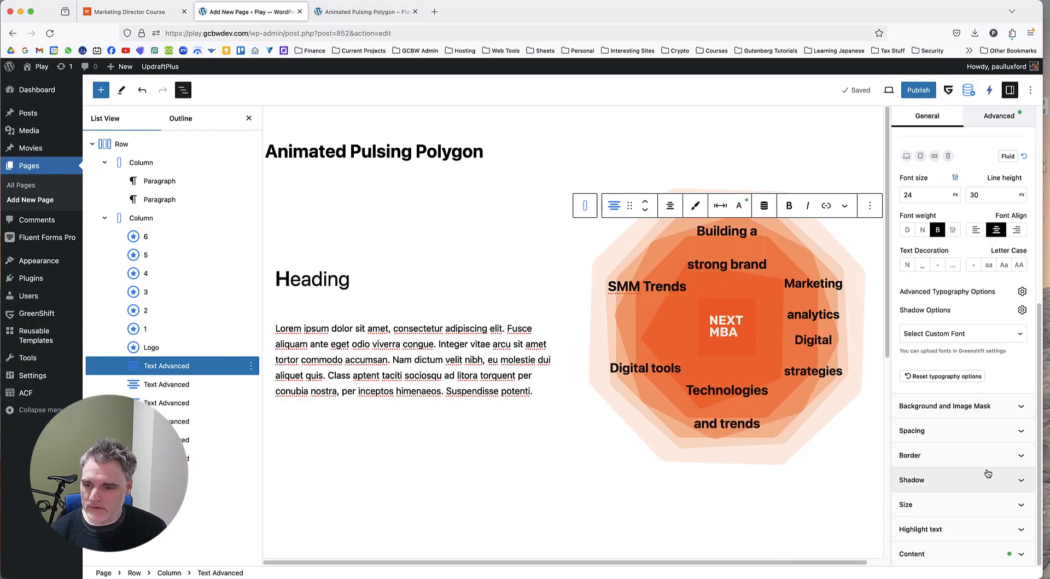
pyautogui.click(999, 116)
pyautogui.scroll(-5, 979, 377)
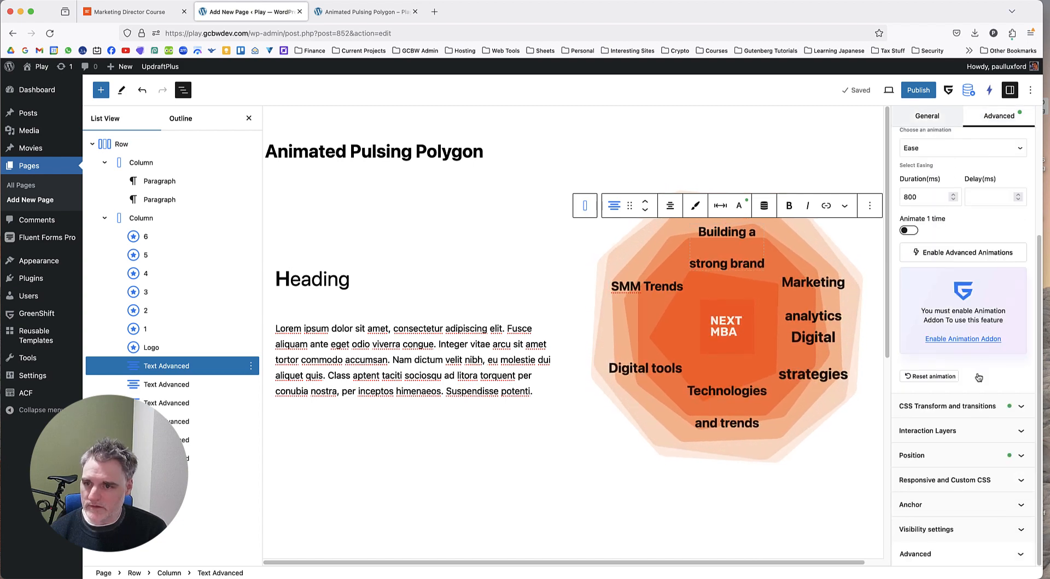
pyautogui.click(983, 406)
pyautogui.scroll(-6, 984, 383)
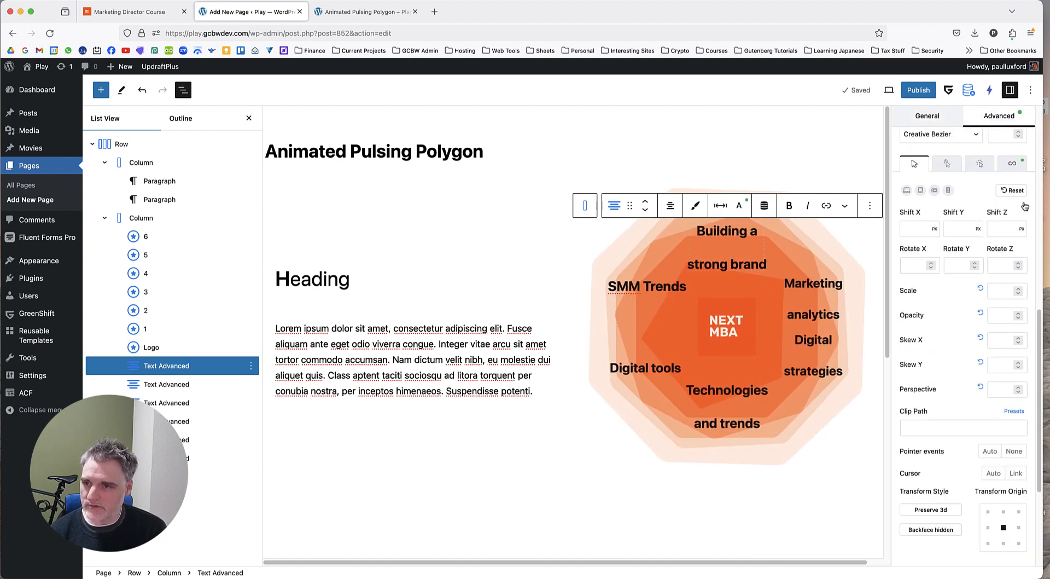
pyautogui.click(1011, 164)
pyautogui.scroll(-3, 963, 273)
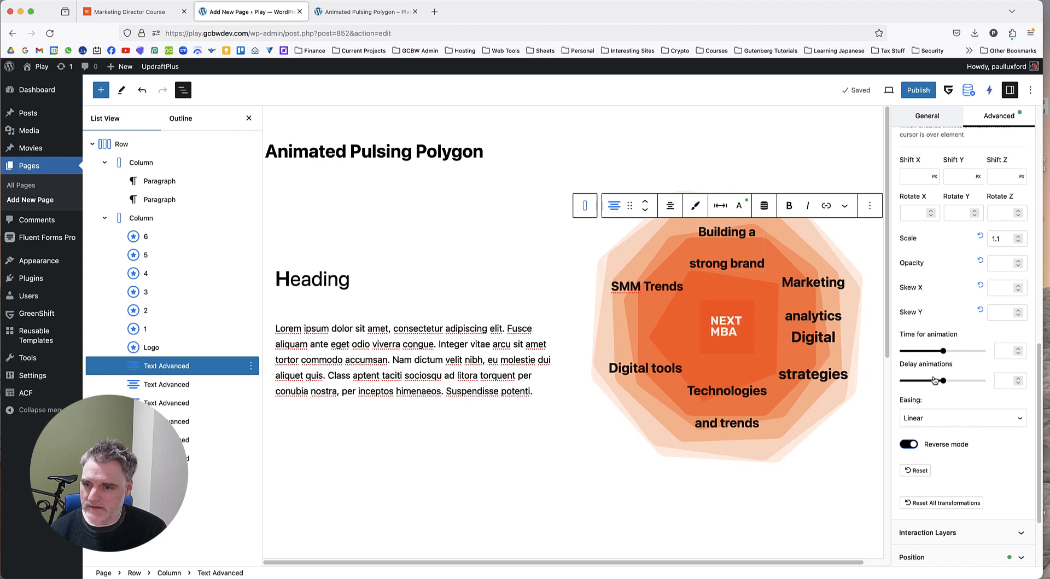
pyautogui.click(1000, 351)
pyautogui.write('1')
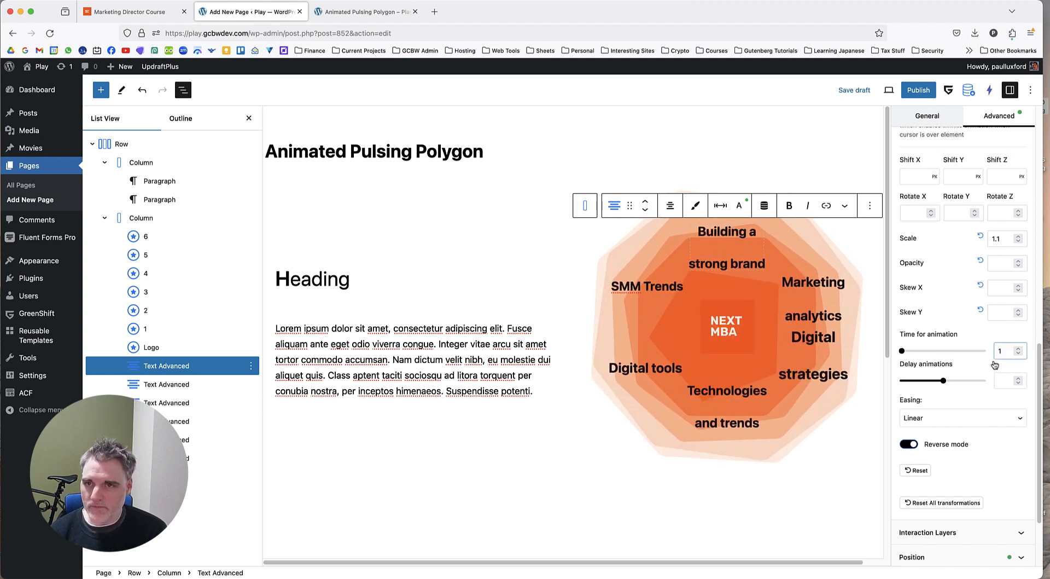
# Save the draft and reload the page preview to check the label's pulse speed.
pyautogui.click(863, 91)
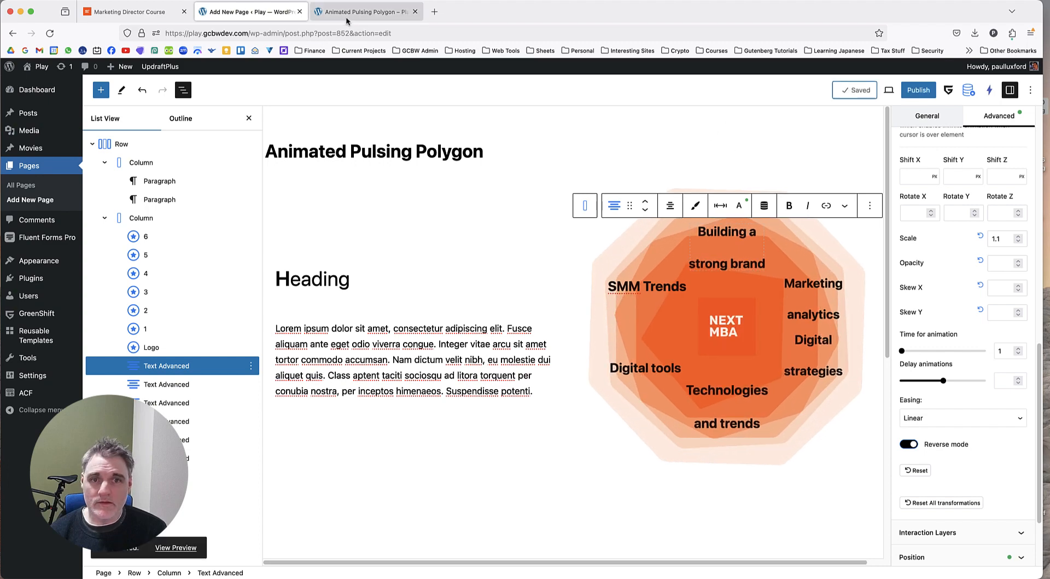
pyautogui.click(349, 15)
pyautogui.click(50, 33)
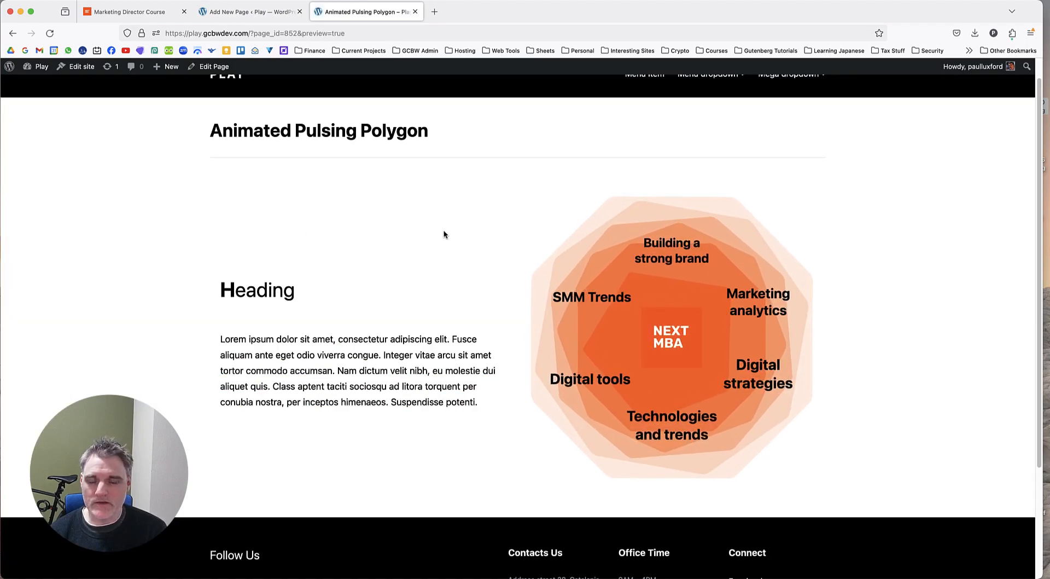
# Go back to the editor and set the "Building a strong brand" label's animation time to 2.
pyautogui.click(241, 18)
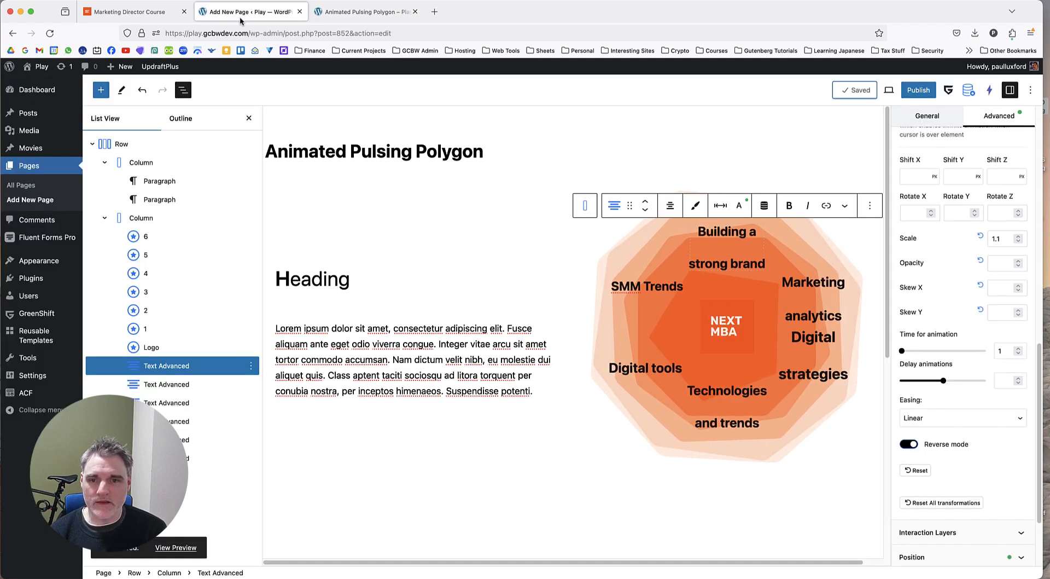
pyautogui.press('BackSpace')
pyautogui.write('0.8')
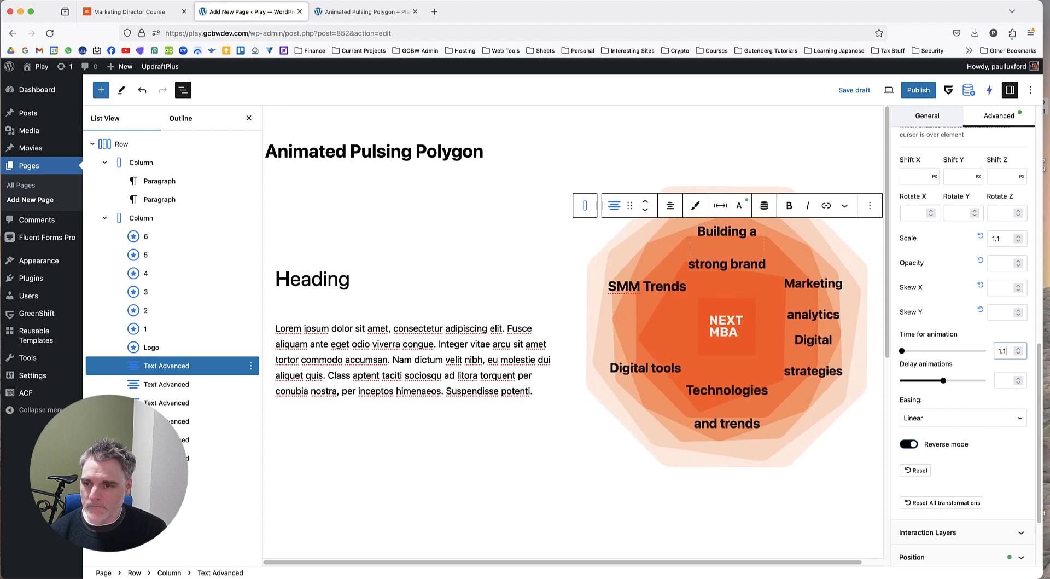
pyautogui.press('Up')
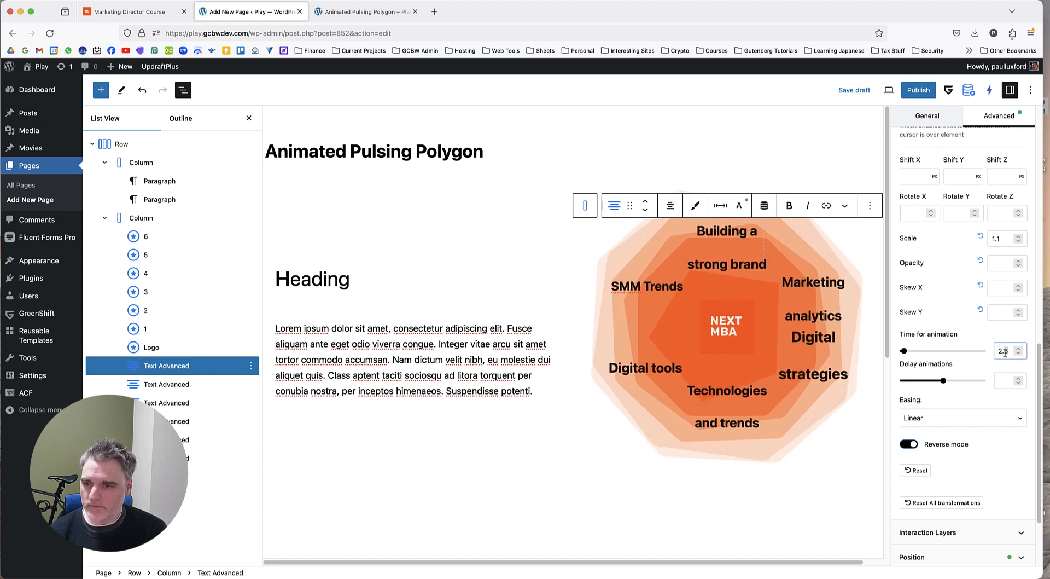
pyautogui.doubleClick(1005, 353)
pyautogui.write('5')
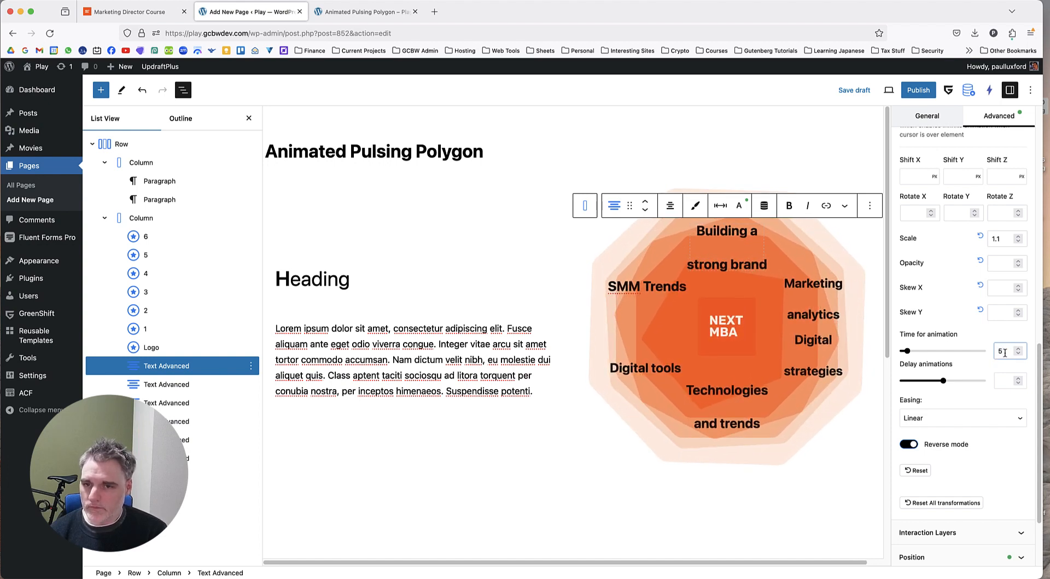
pyautogui.moveTo(1005, 352); pyautogui.dragTo(982, 353)
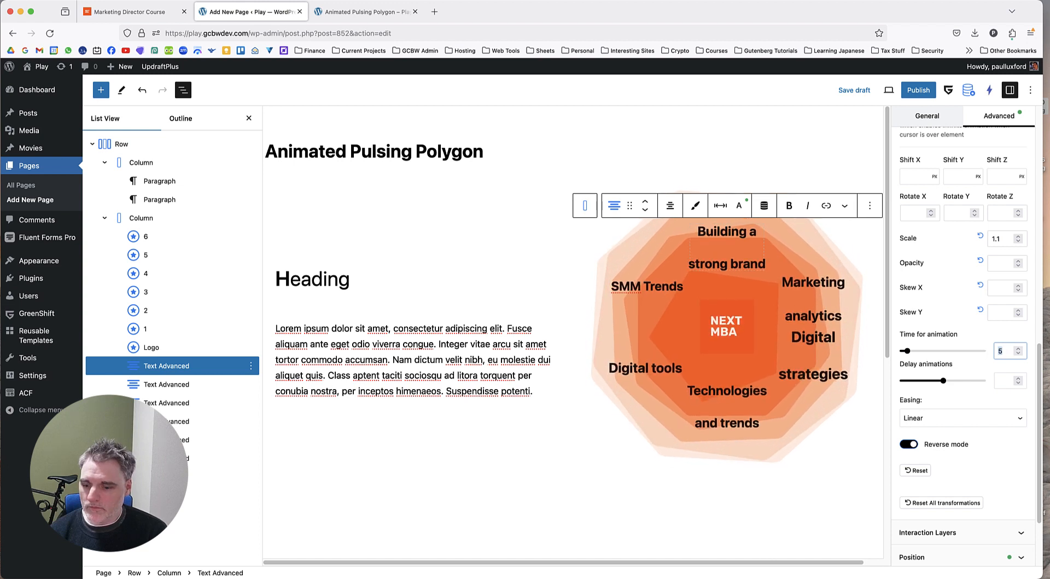
pyautogui.write('2')
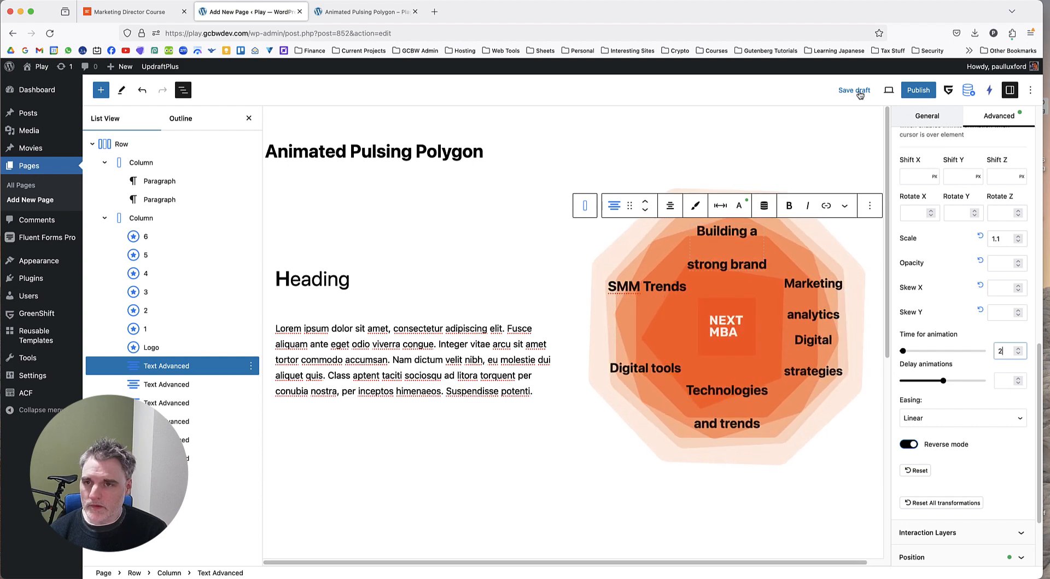
# Save the draft and compare the reloaded page preview's label animation with the reference page.
pyautogui.click(860, 94)
pyautogui.click(350, 11)
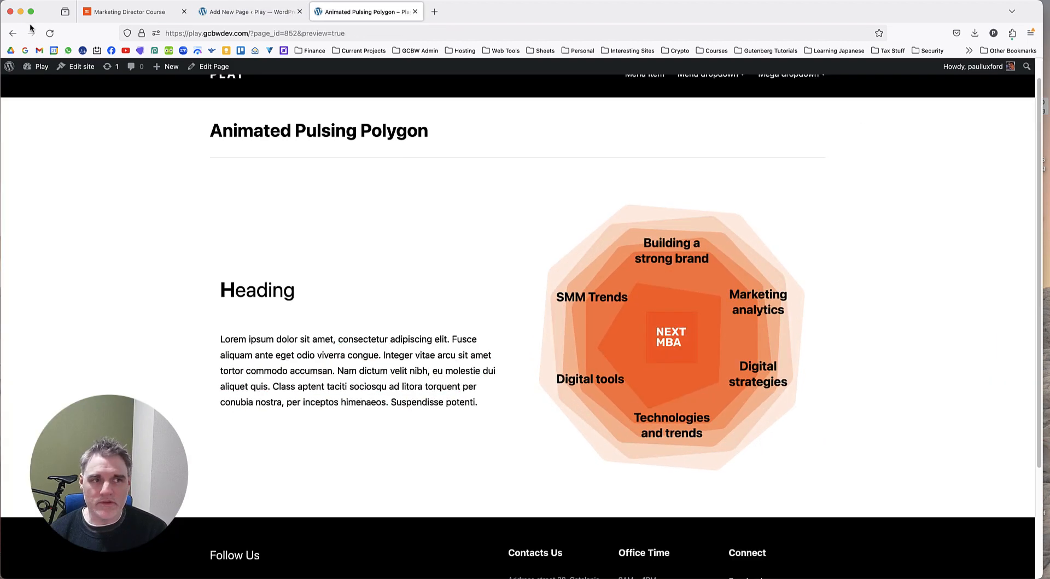
pyautogui.click(50, 34)
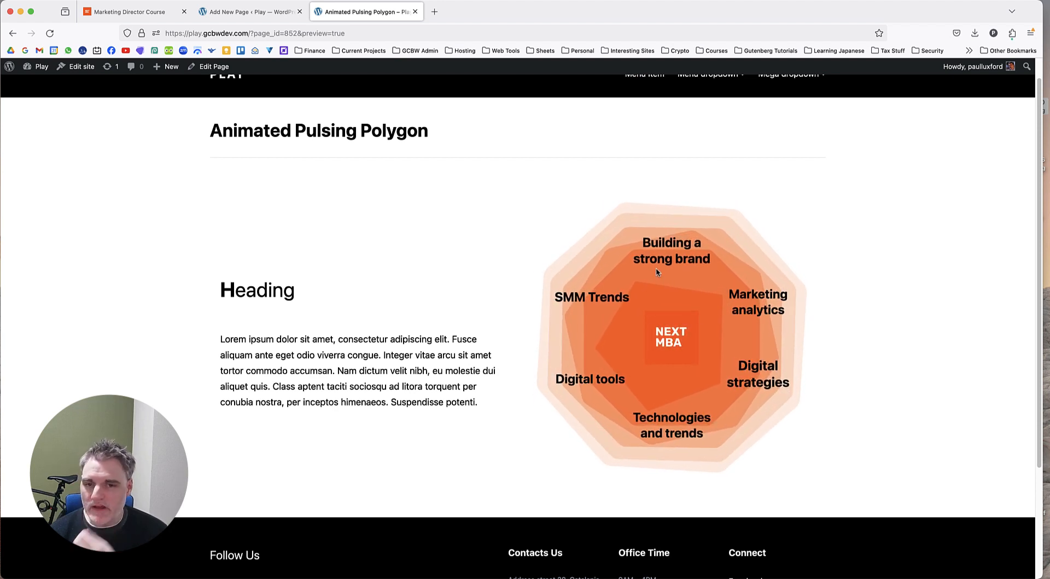
pyautogui.click(128, 11)
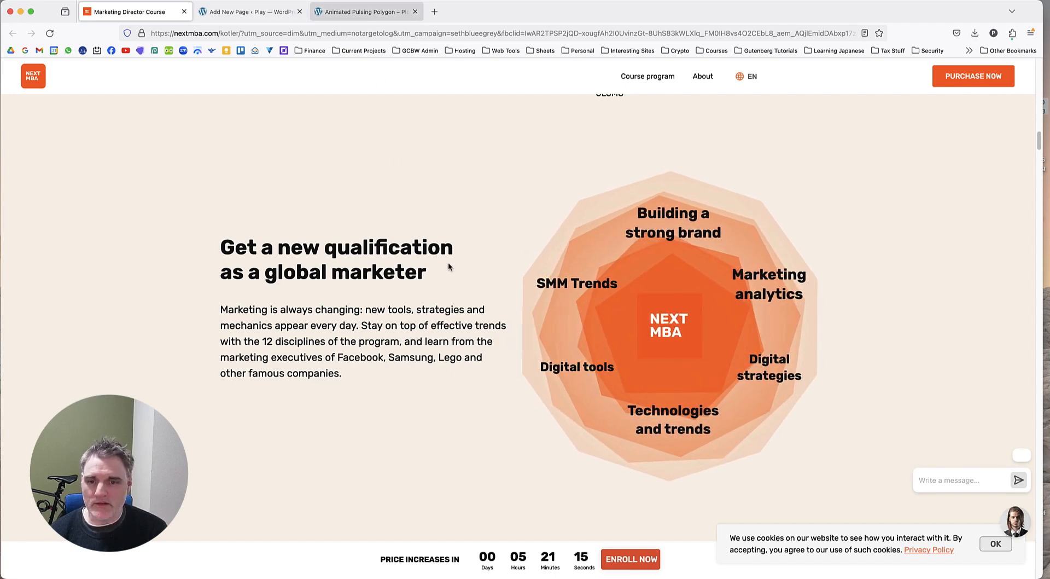
pyautogui.click(367, 12)
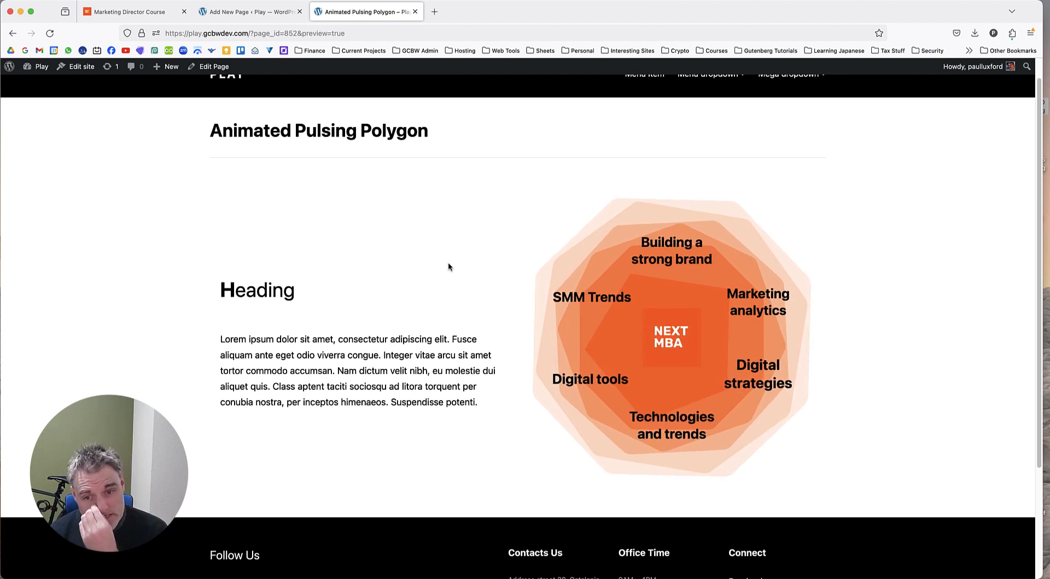